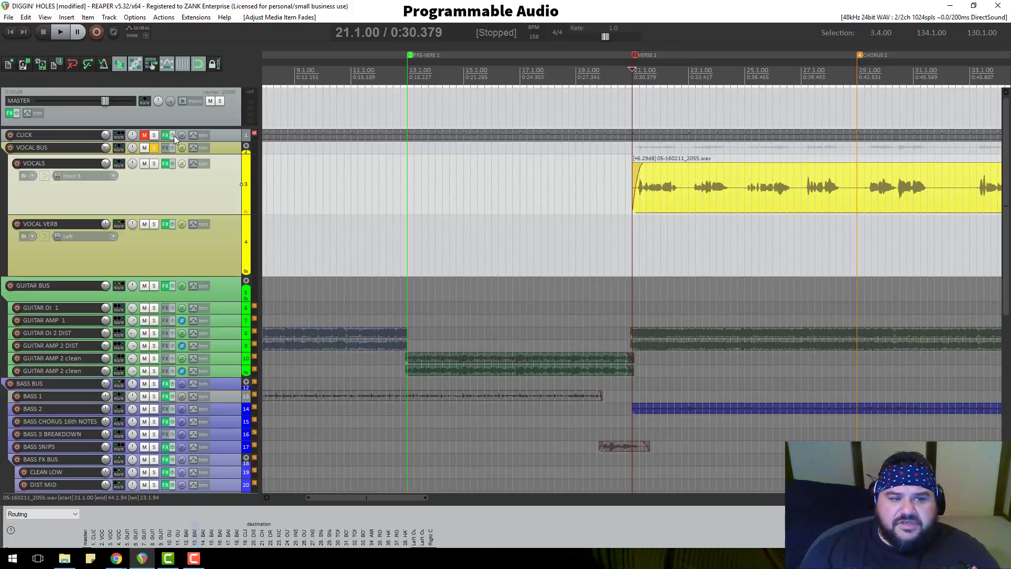
Put the edit cursor at the start of the second vocal item, 53.1.00, and make the VOCALS track taller
scroll(386, 188, down, 3)
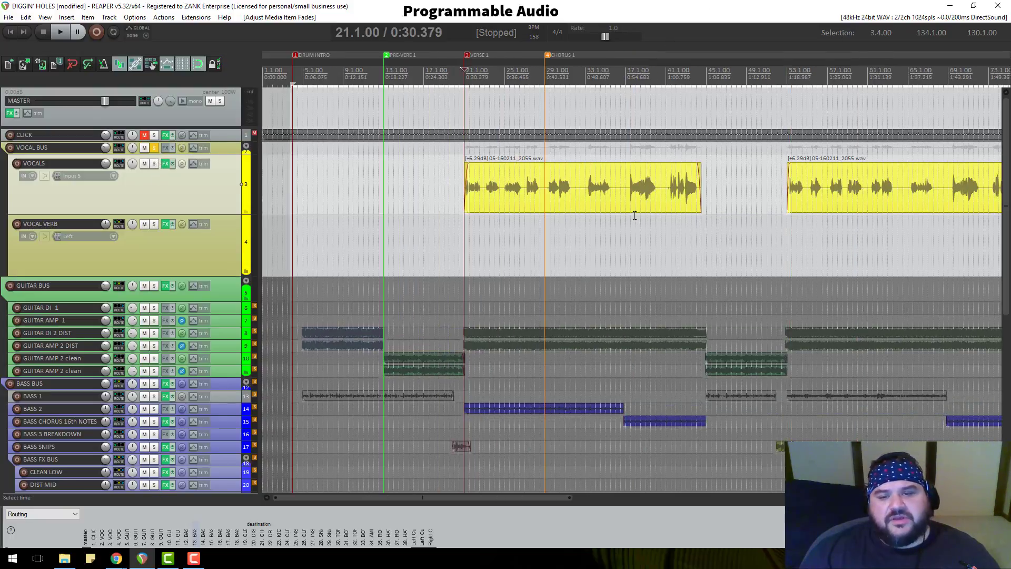
scroll(630, 210, down, 1)
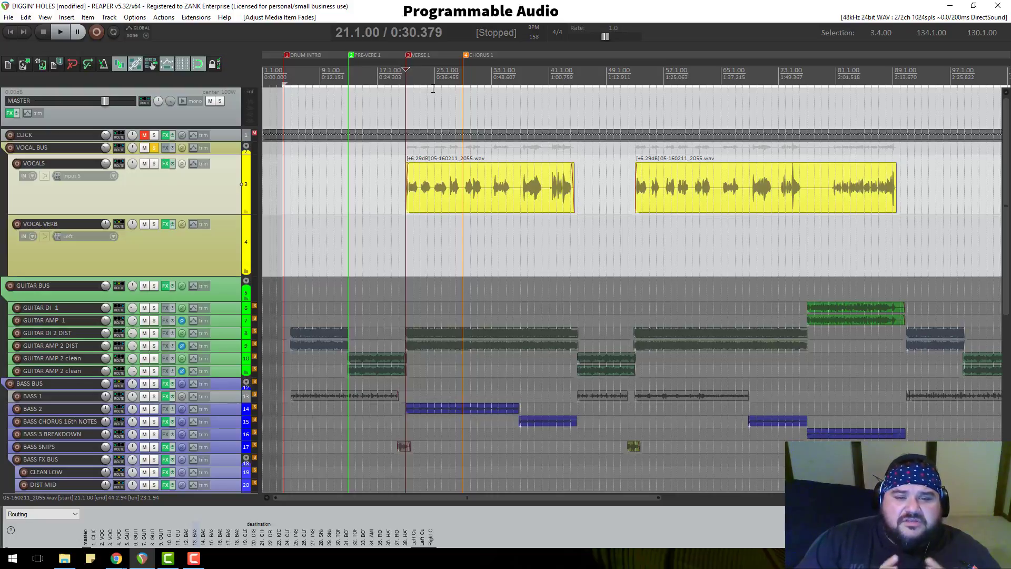
click(636, 108)
scroll(643, 129, up, 2)
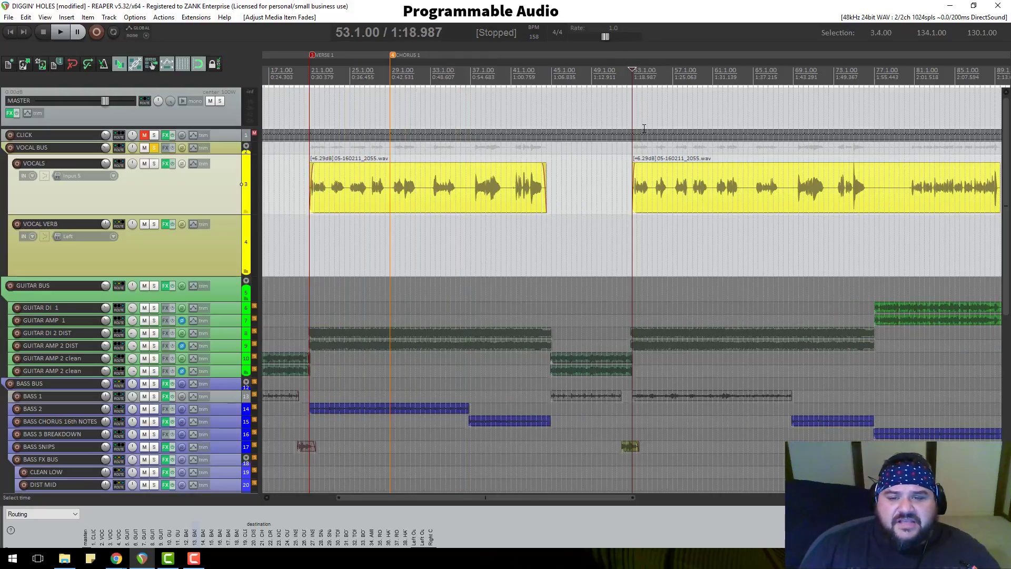
scroll(643, 129, up, 3)
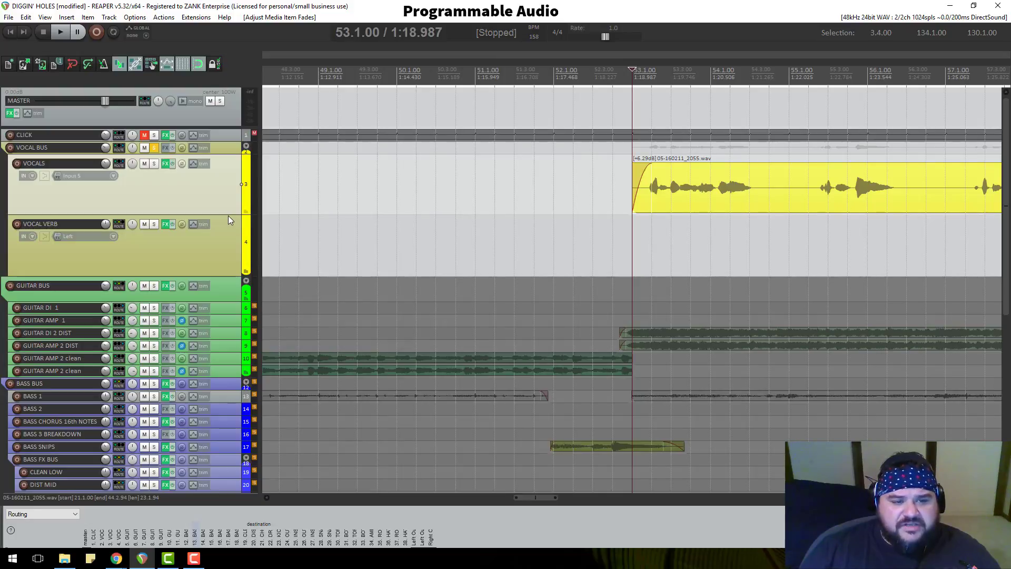
drag(228, 215, 268, 347)
scroll(733, 183, down, 5)
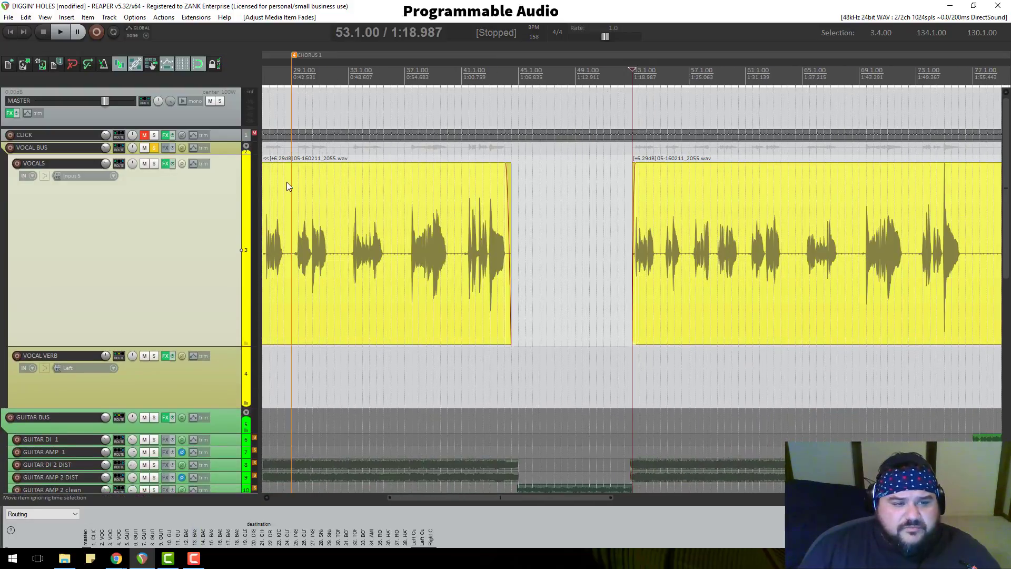
scroll(289, 182, down, 1)
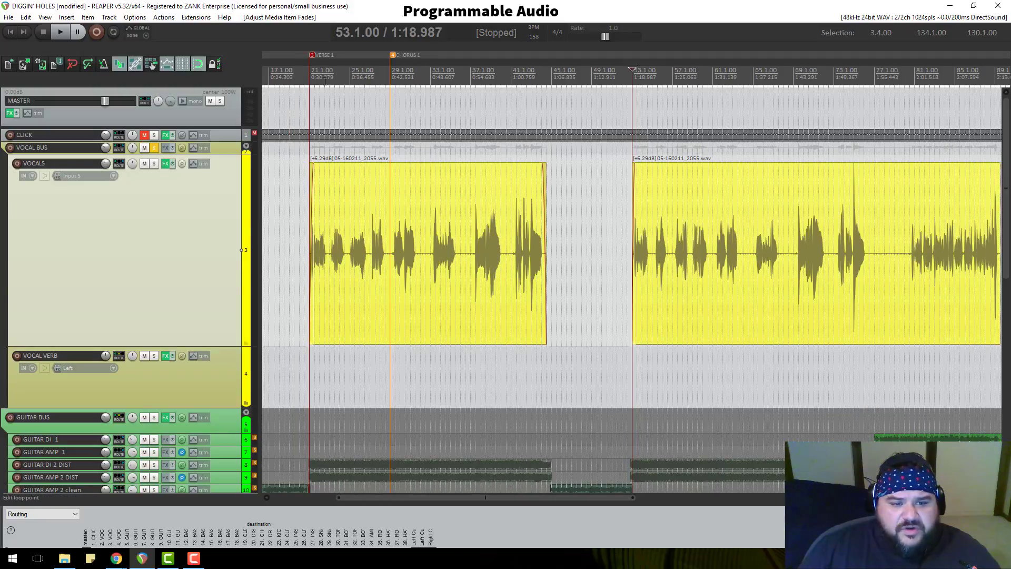
Play the vocals briefly from 22.3.00, at the end of the first verse phrase
click(324, 82)
scroll(423, 197, up, 3)
scroll(536, 202, up, 3)
scroll(557, 209, up, 3)
key(space)
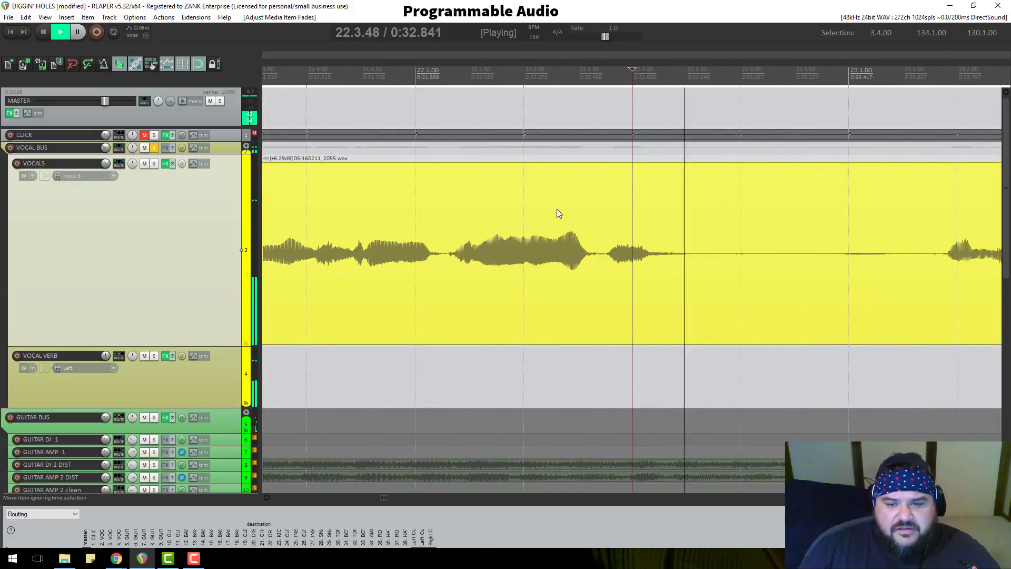
scroll(557, 209, down, 3)
key(space)
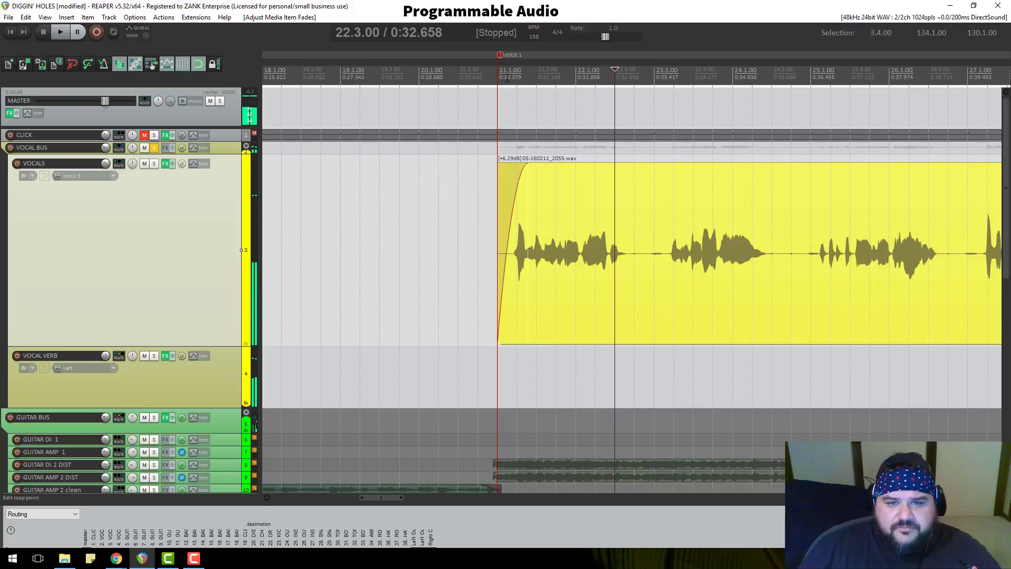
Play the first vocal phrase from the VERSE 1 marker at 21.1.00
click(497, 70)
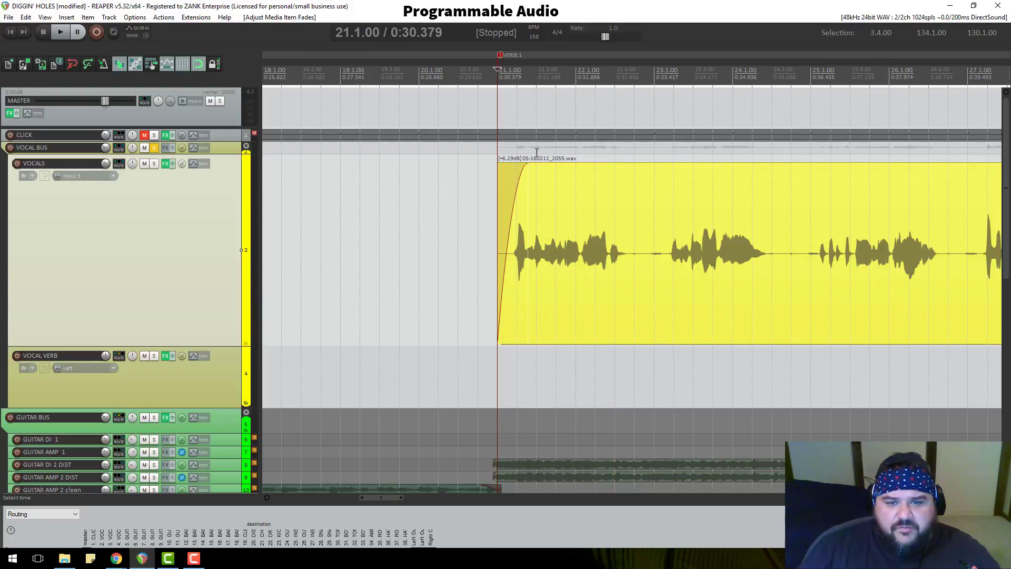
key(space)
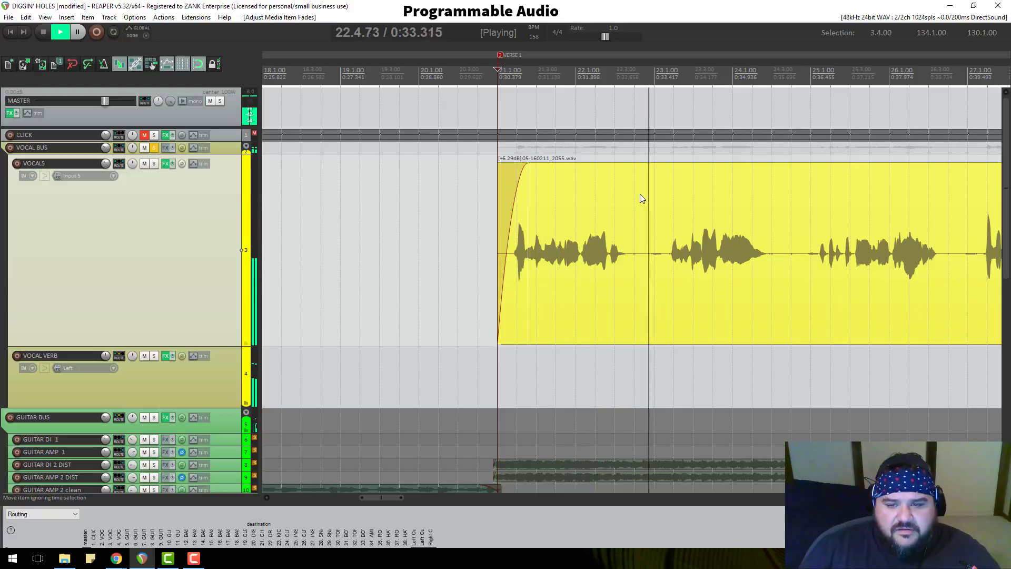
key(space)
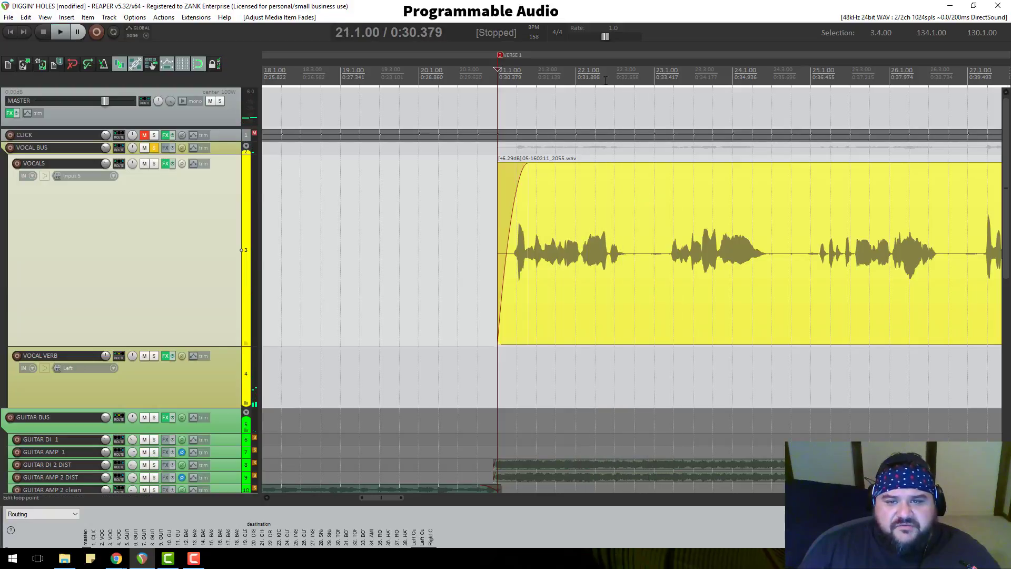
Make a time selection from 22.3.00 to 23.2.00 over the gap after the first vocal phrase and play it
click(614, 79)
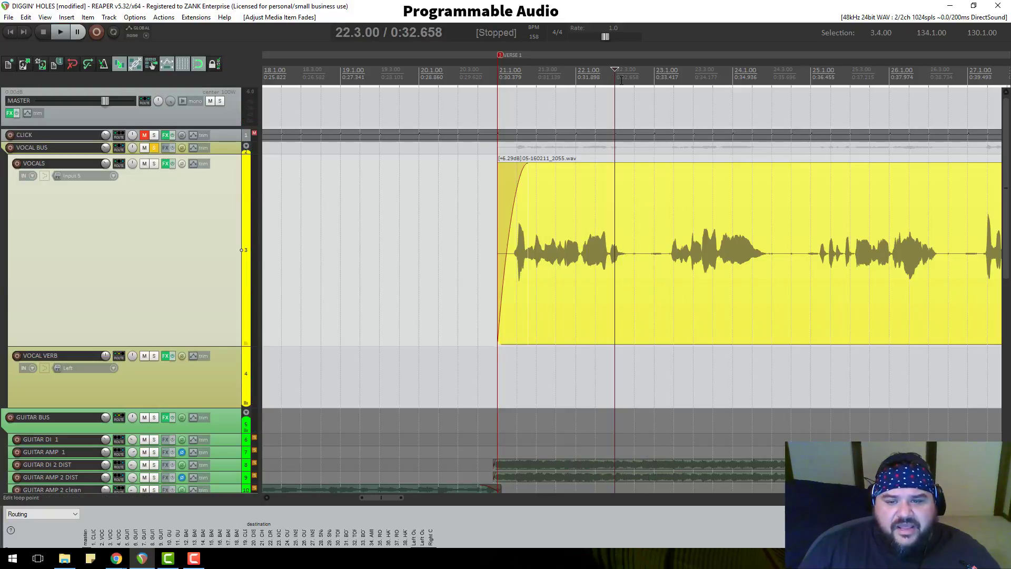
drag(621, 79, 665, 84)
scroll(668, 218, up, 5)
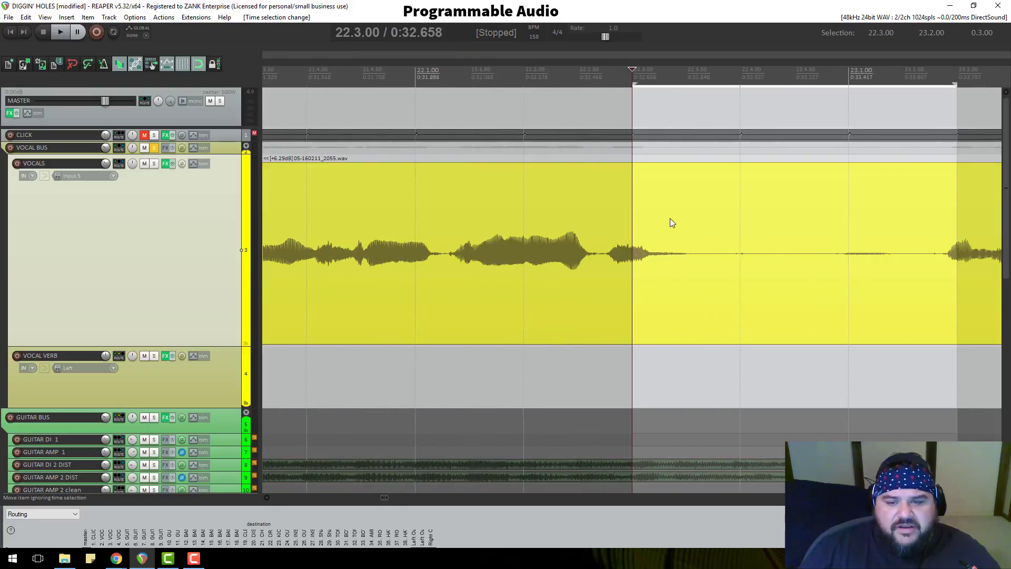
scroll(668, 217, down, 2)
key(space)
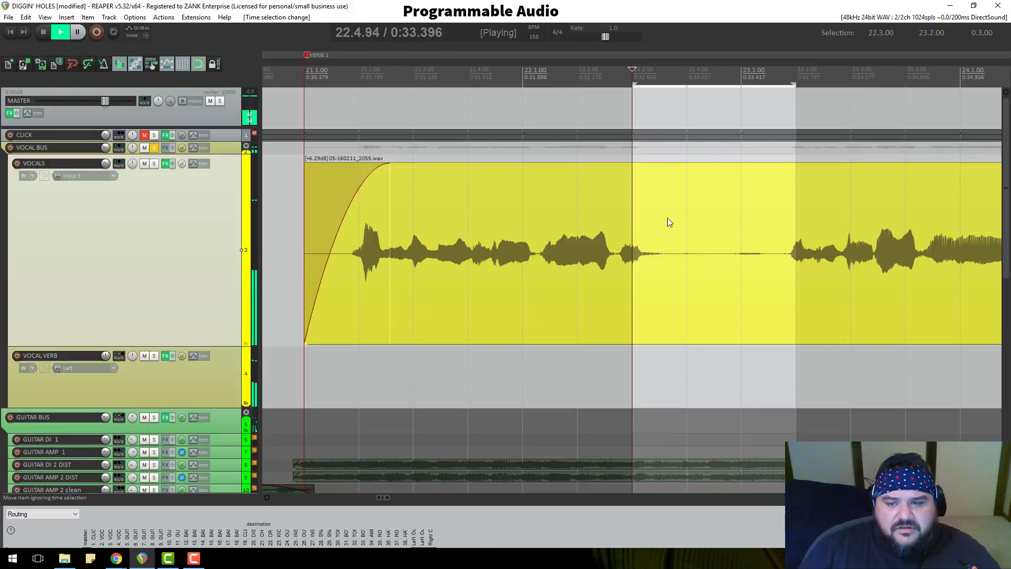
key(space)
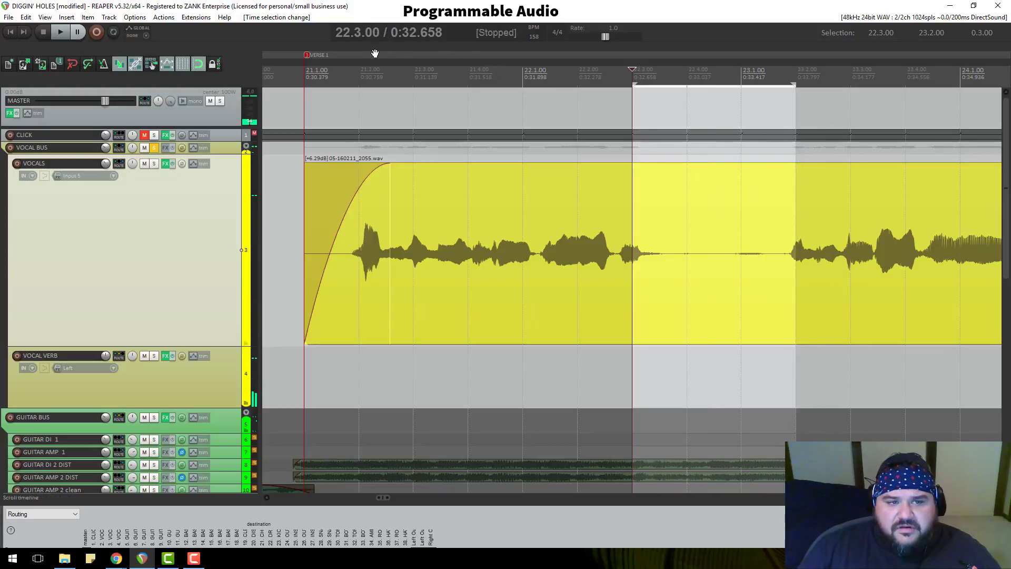
With snapping turned off, select the first vocal item in the gap after its opening phrase and enlarge the VOCALS track further
click(662, 252)
scroll(679, 263, up, 3)
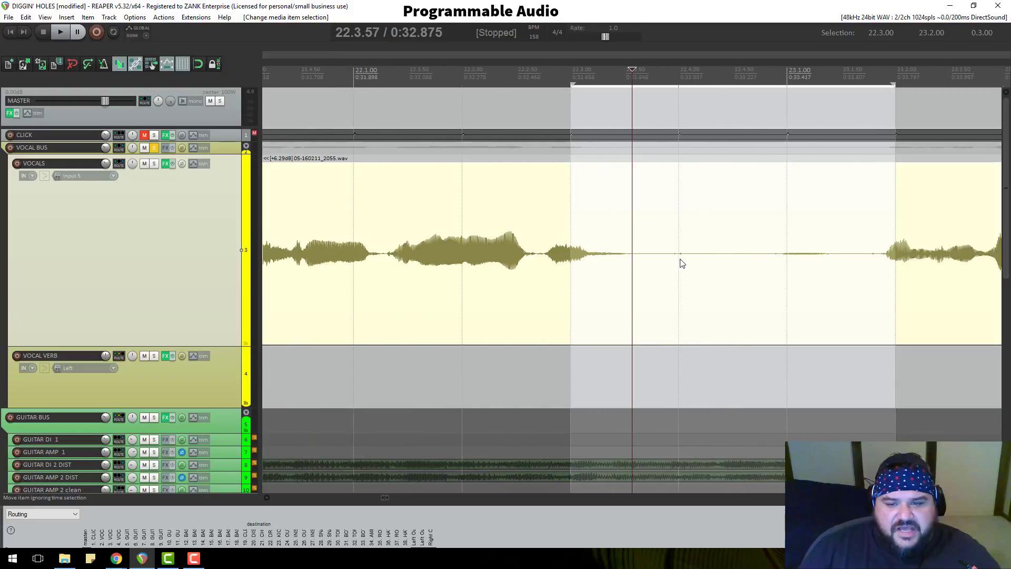
click(638, 257)
click(666, 257)
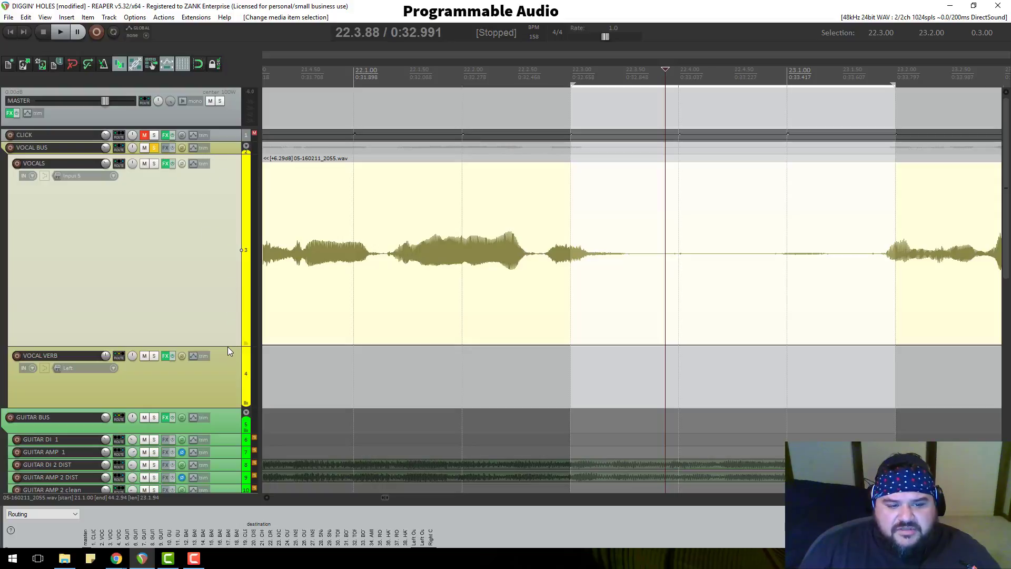
drag(228, 350, 224, 484)
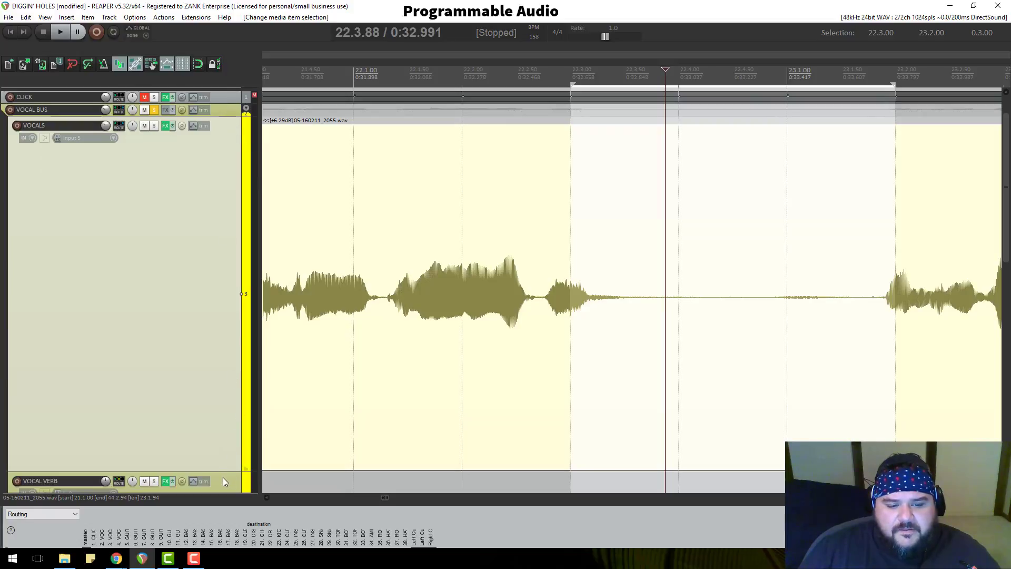
scroll(241, 338, down, 1)
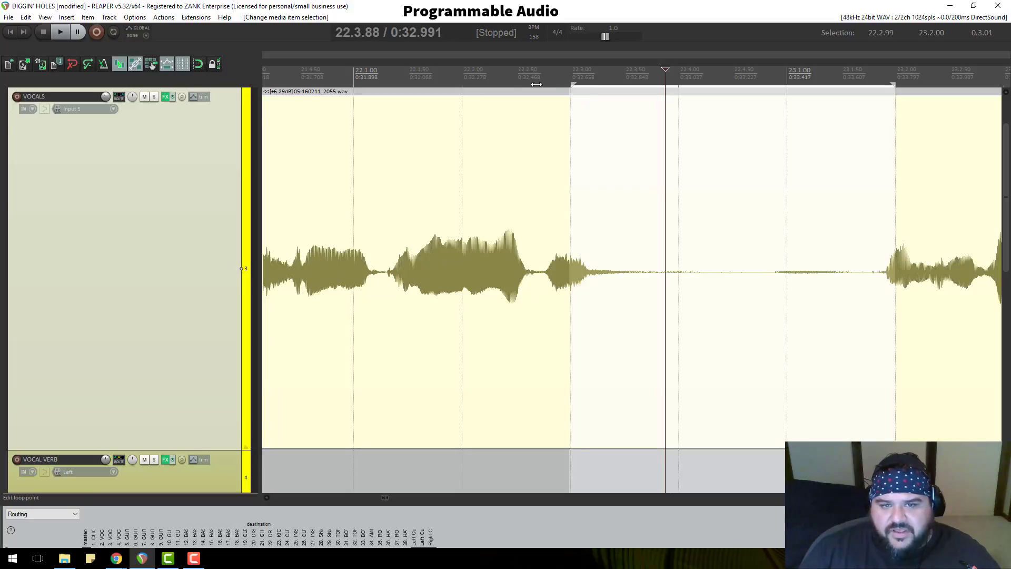
Extend the start of the time selection back to about 22.2.05 and play from there
drag(572, 86, 467, 86)
click(474, 84)
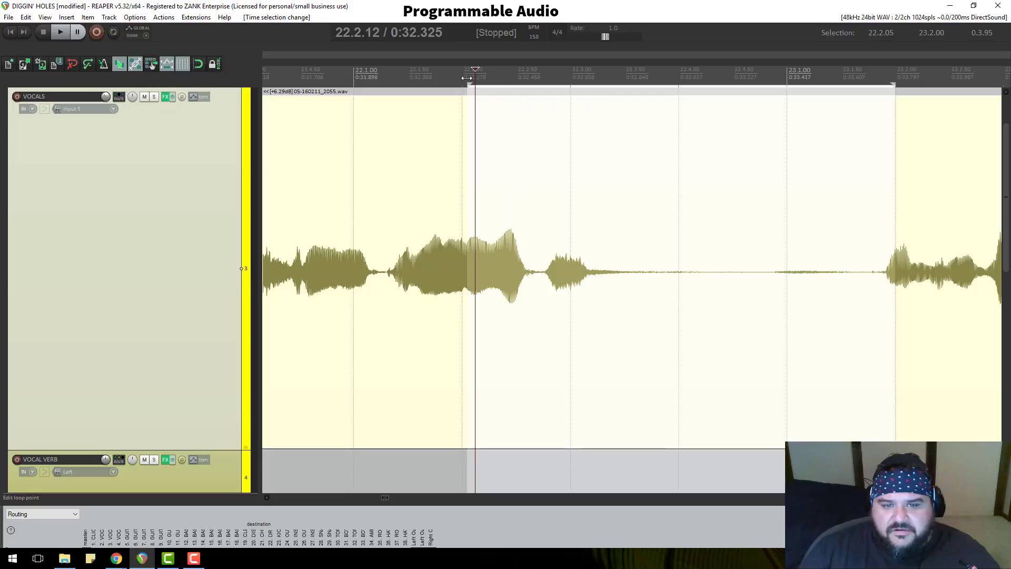
click(467, 78)
key(space)
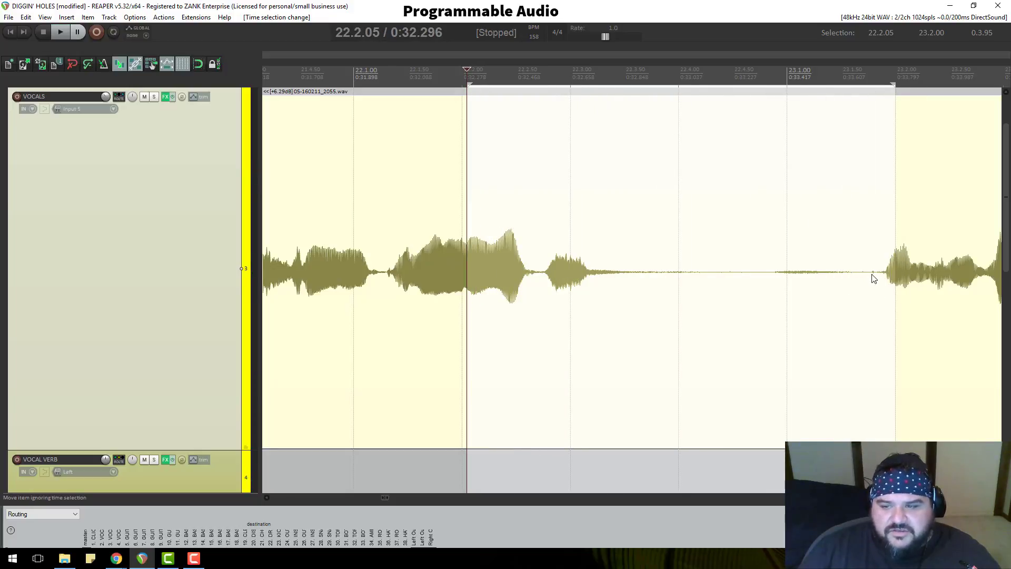
Split the vocal item in the quiet gap after the first phrase, at about 22.3.96
click(668, 277)
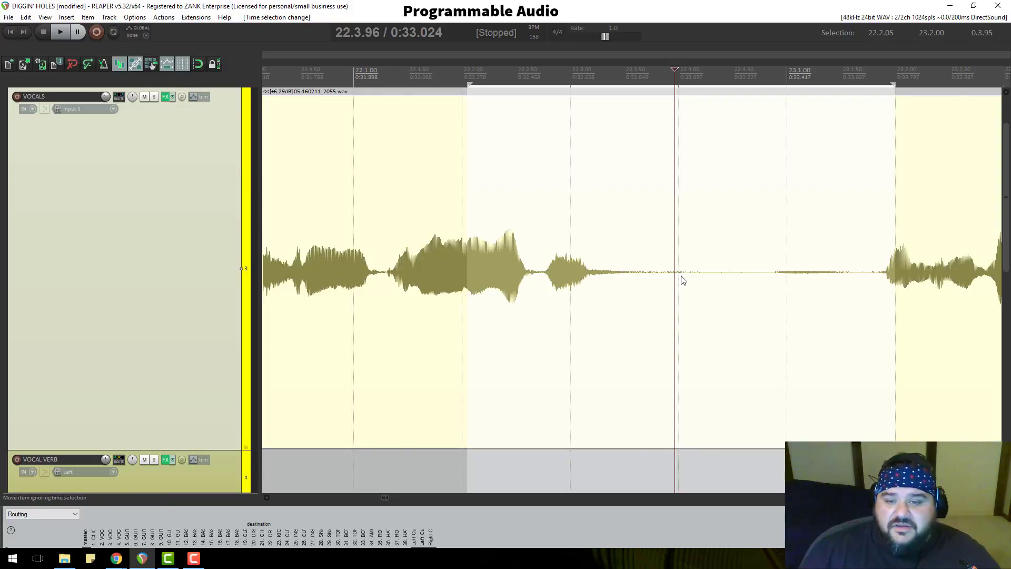
scroll(683, 280, down, 3)
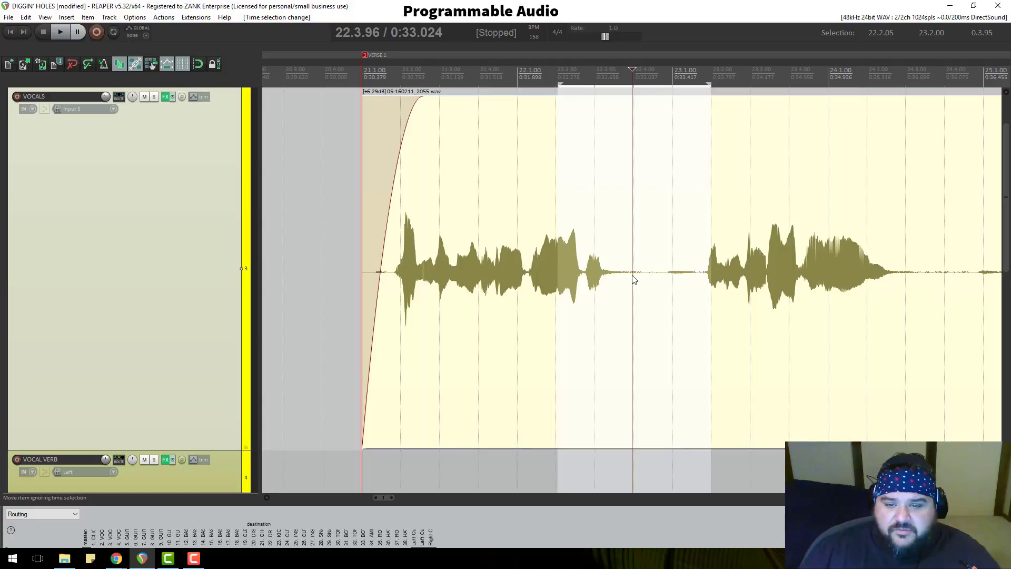
key(s)
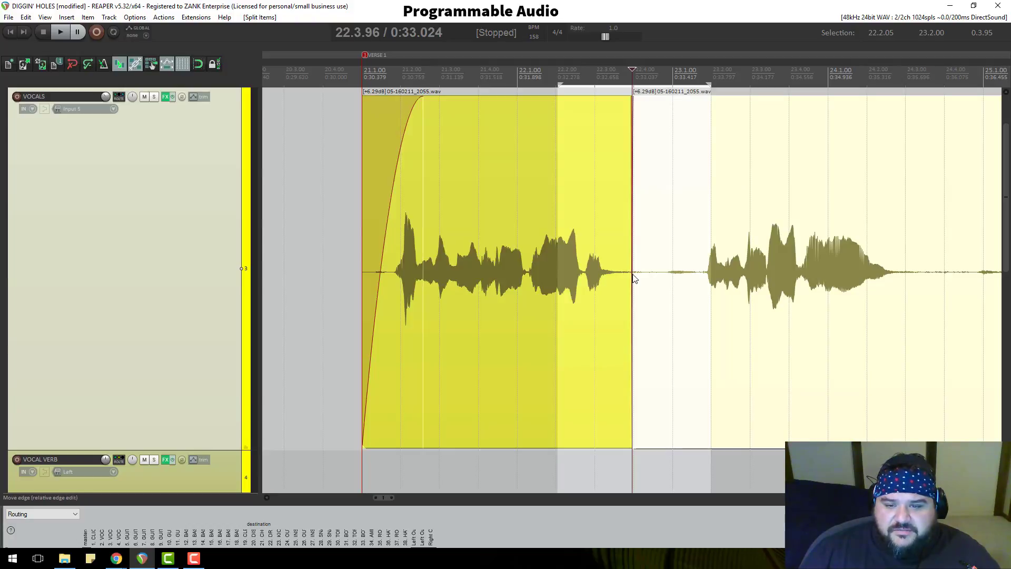
Audition the breath before the second phrase and split the vocal item just ahead of the phrase, at about 23.1.78
click(706, 277)
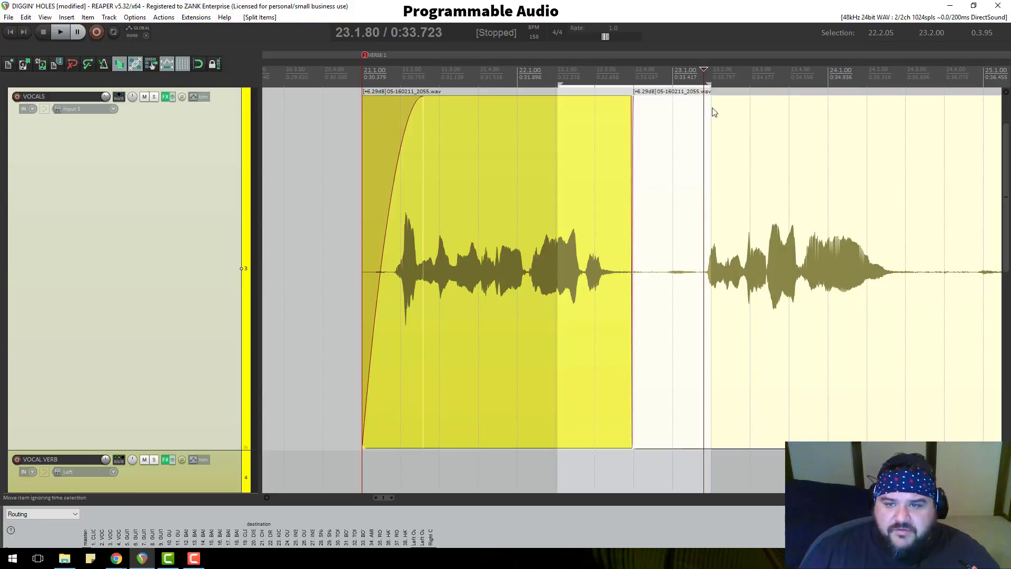
scroll(716, 173, up, 3)
scroll(674, 282, up, 3)
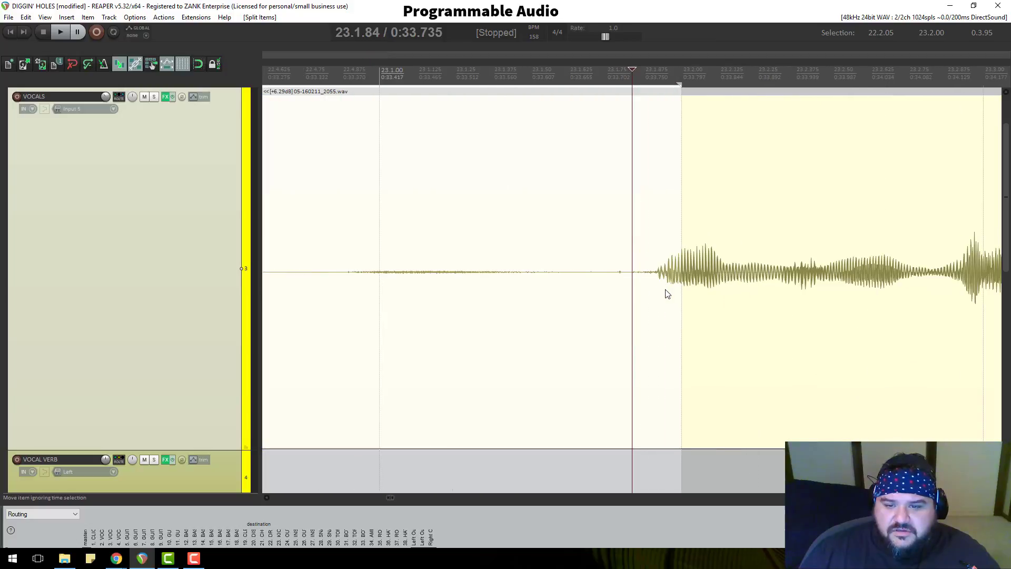
click(648, 277)
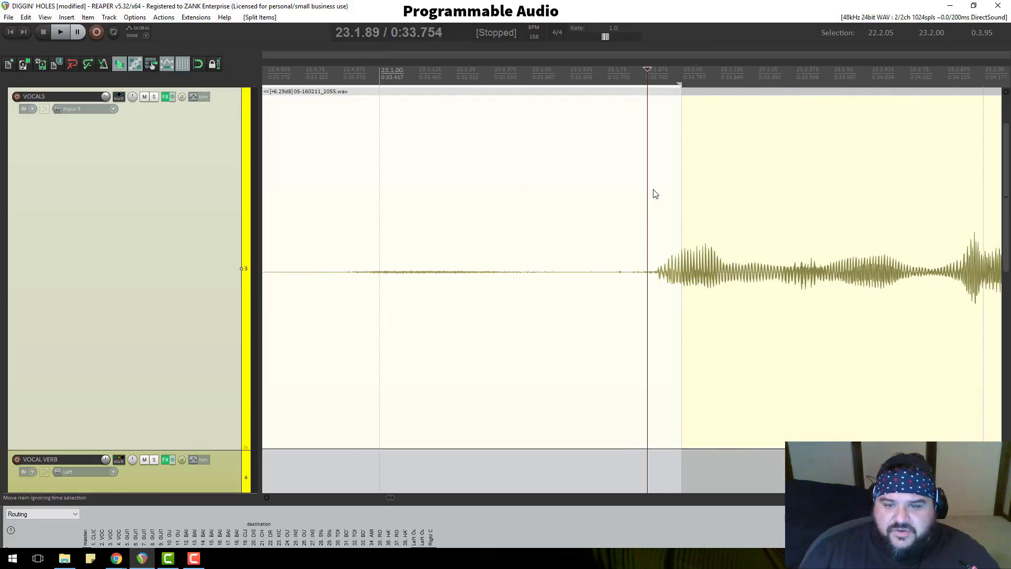
click(633, 275)
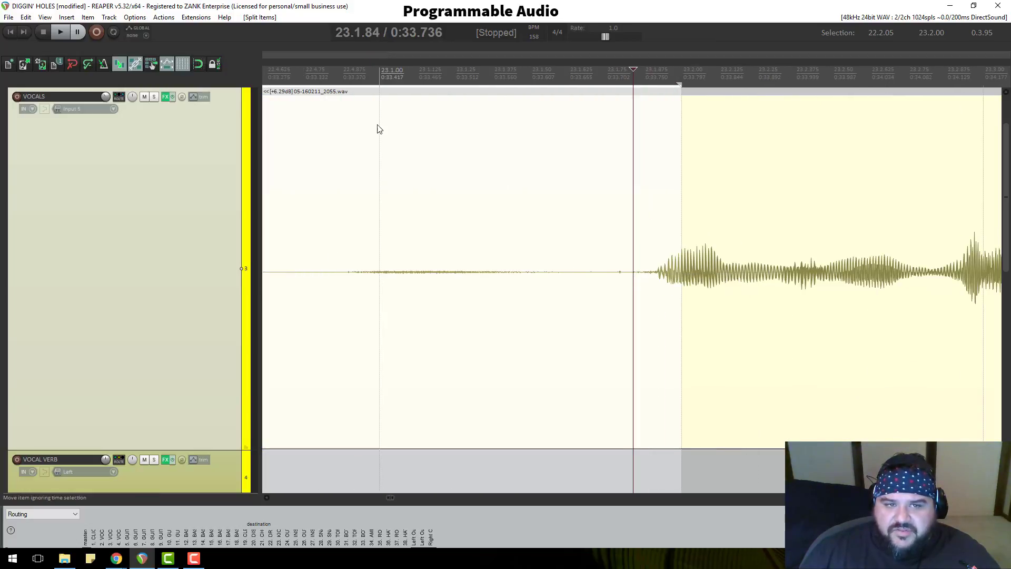
click(338, 76)
key(space)
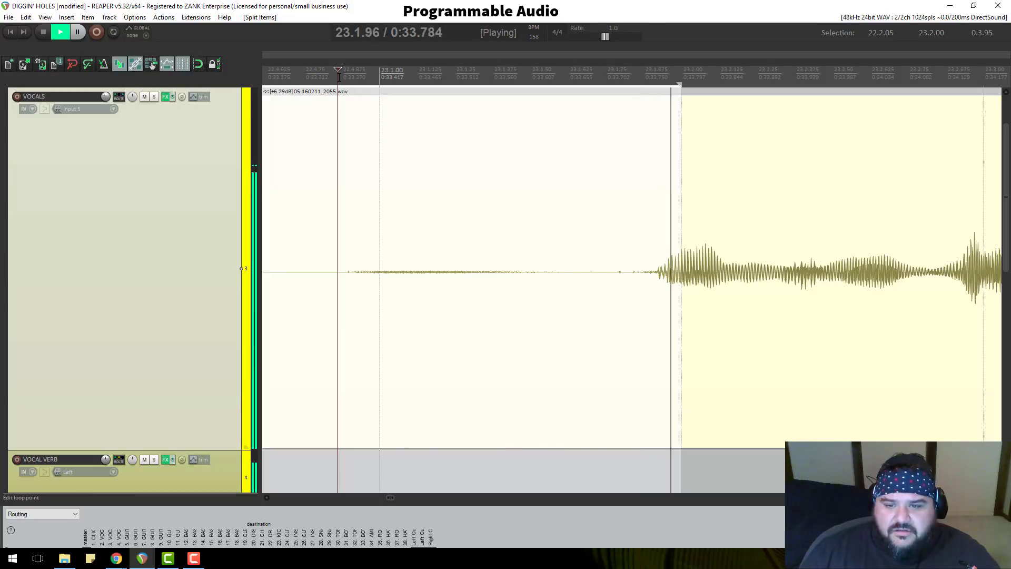
click(614, 86)
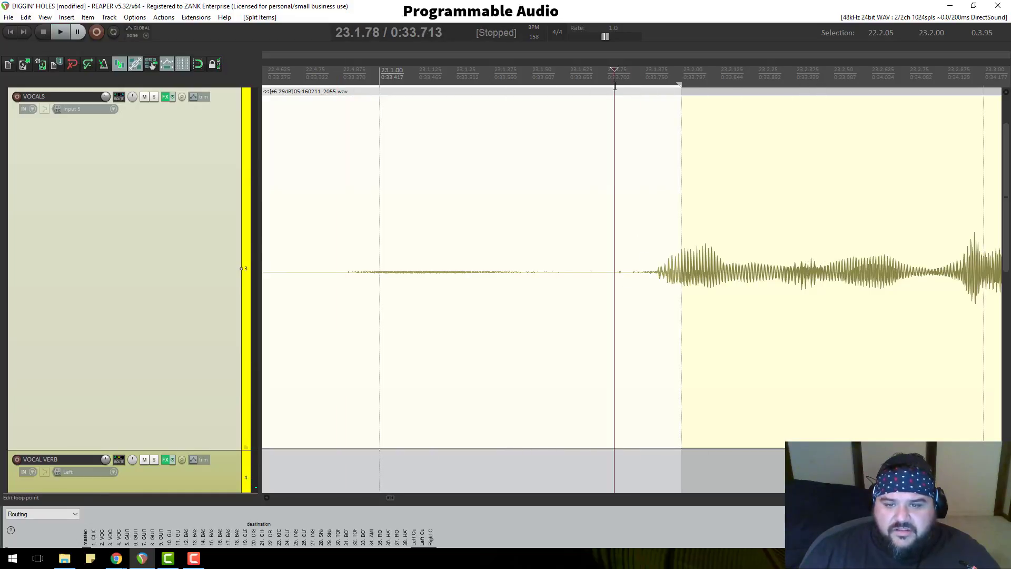
key(s)
Delete the short noise and breath piece between the first and second vocal phrases
scroll(598, 260, down, 5)
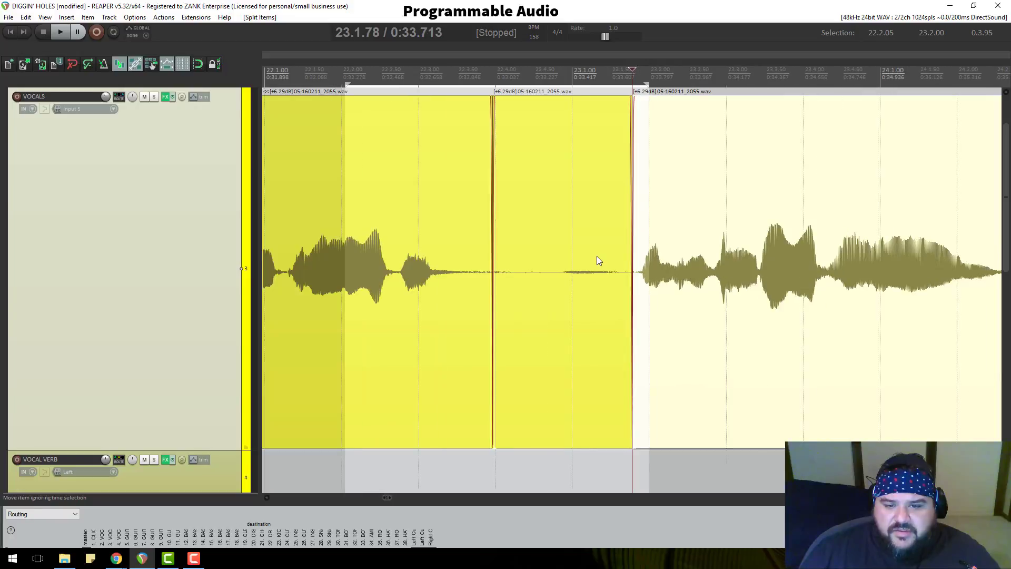
click(596, 256)
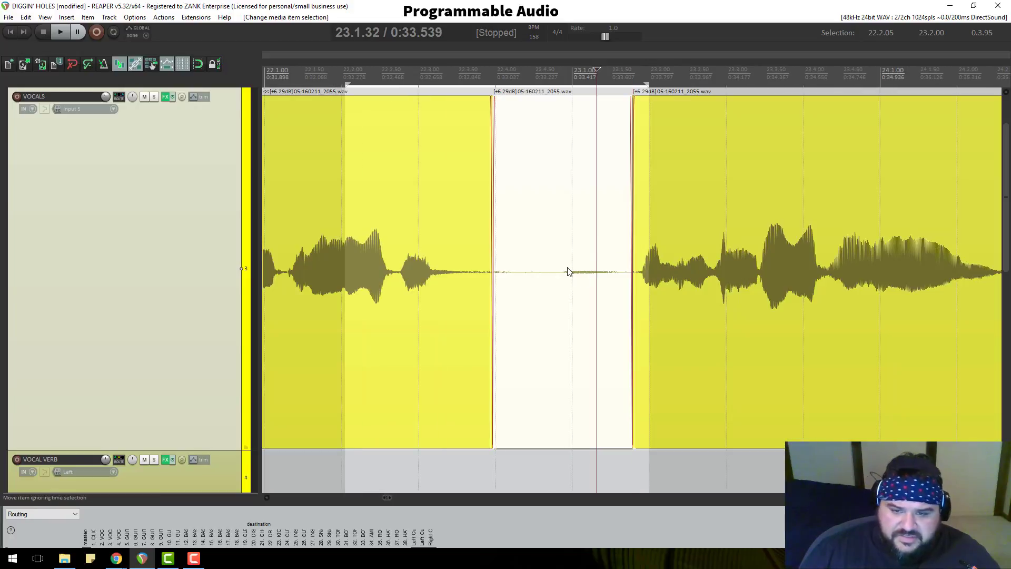
key(Delete)
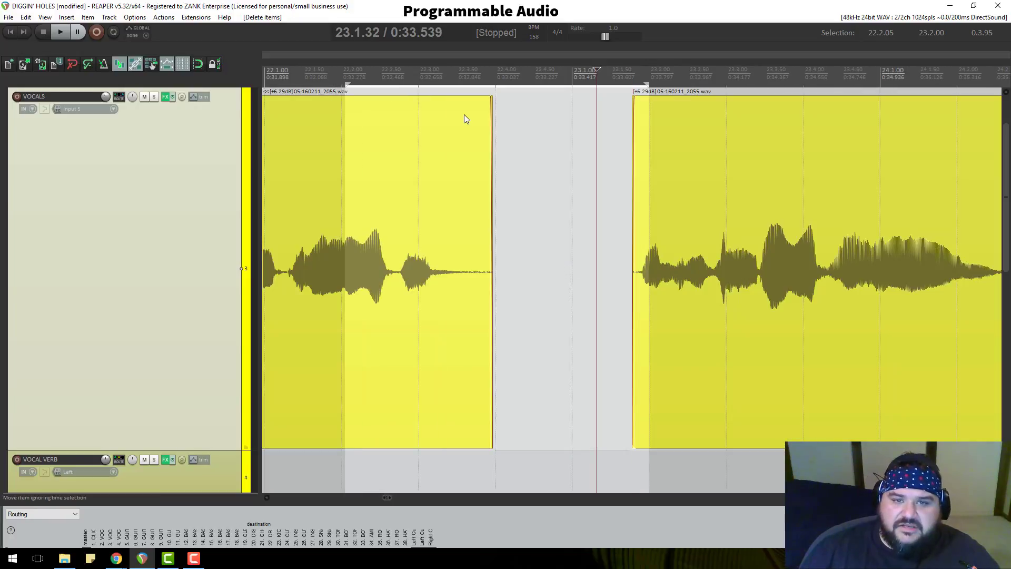
Lengthen the fade-out at the end of the first vocal phrase to about one beat, starting near 22.3.00
drag(488, 100, 405, 121)
scroll(445, 144, down, 3)
scroll(445, 145, down, 3)
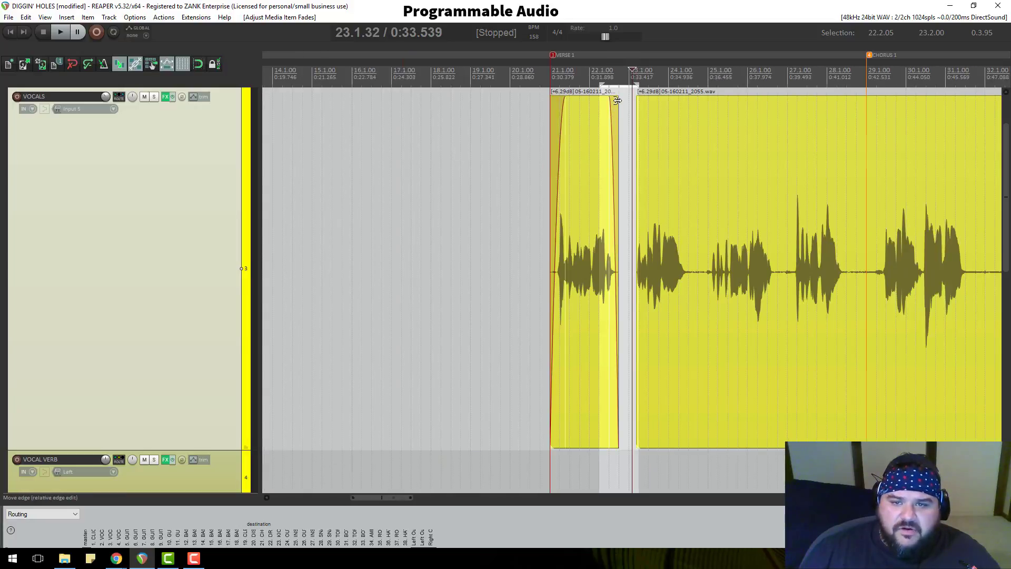
scroll(603, 114, up, 6)
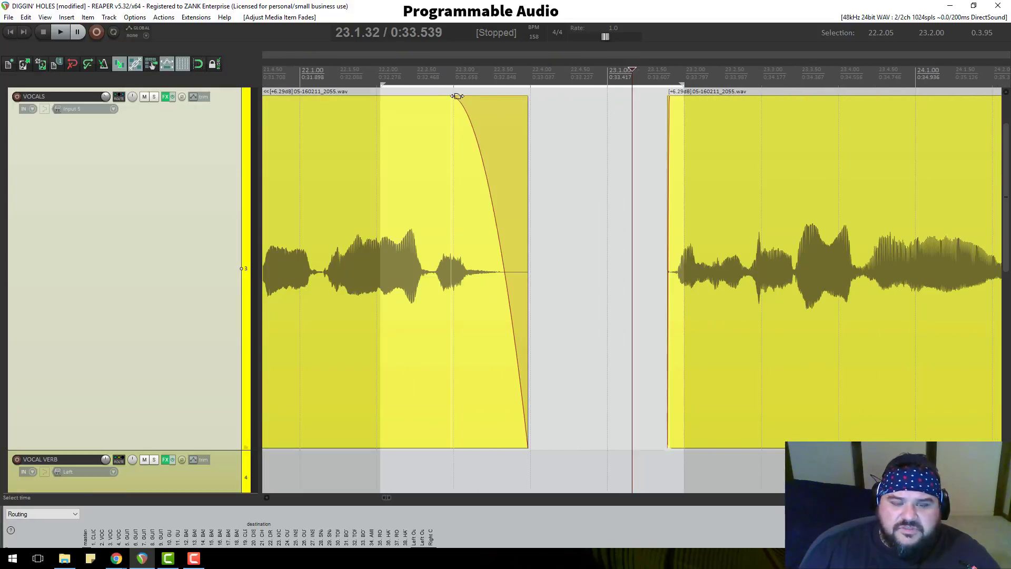
Try a much longer fade-out on the first vocal phrase, starting near 22.2.00 over its last words
drag(456, 99, 408, 116)
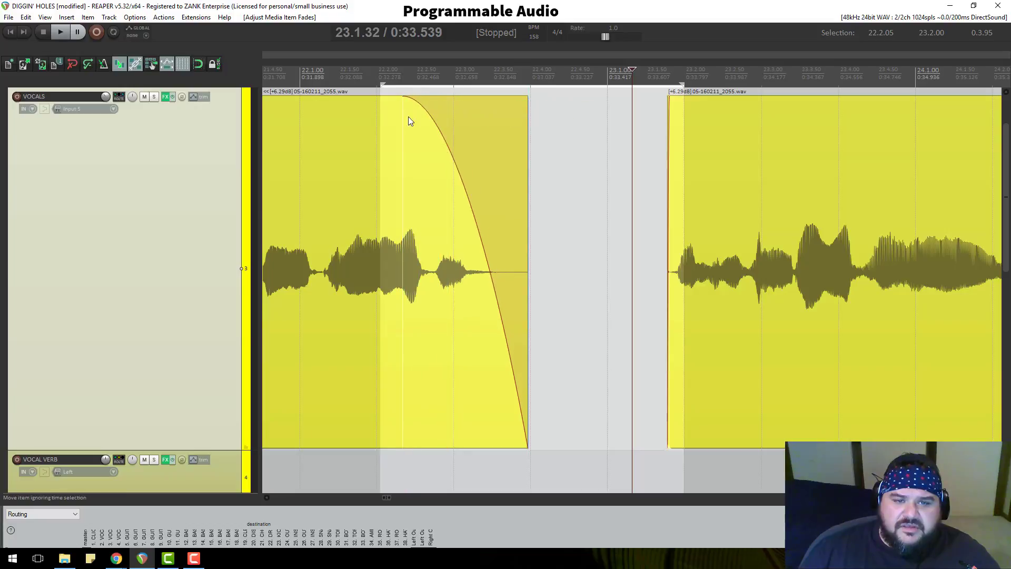
scroll(508, 130, down, 5)
click(604, 102)
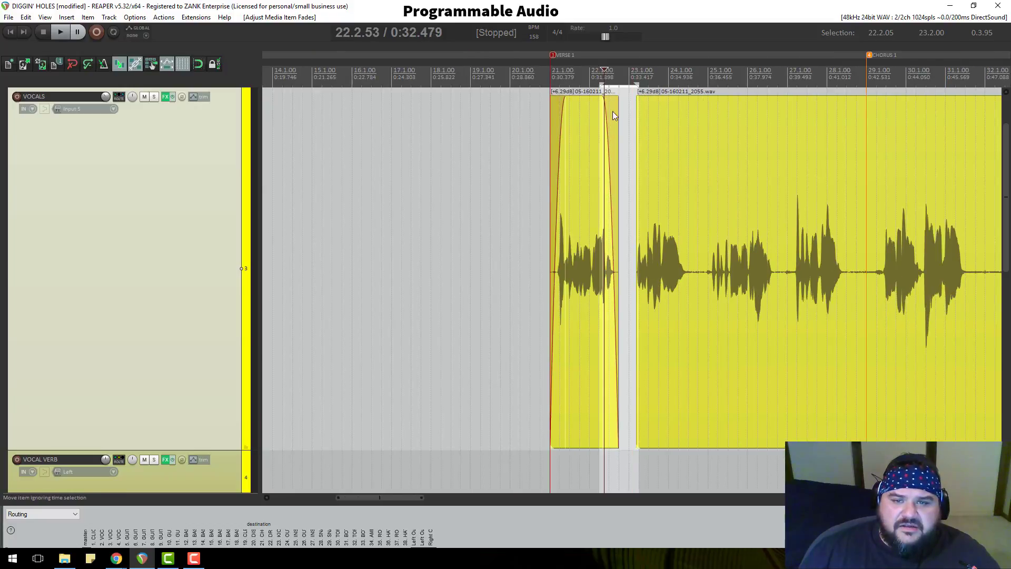
scroll(608, 121, up, 6)
drag(617, 99, 805, 196)
scroll(794, 190, down, 2)
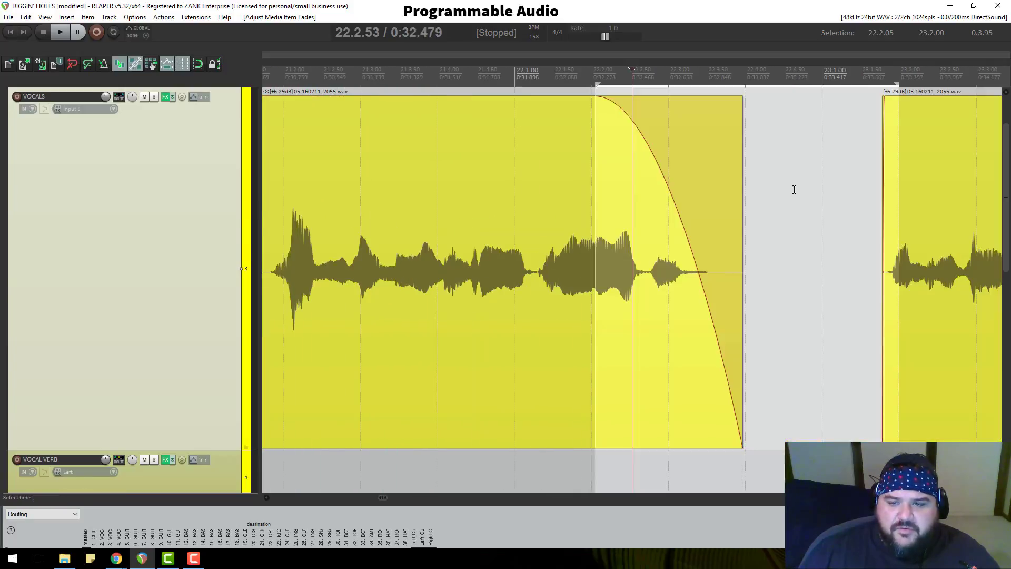
Shorten the first phrase's fade-out to start at about 22.3.75 and extend the second phrase's fade-in to about 23.1.95
drag(598, 96, 730, 130)
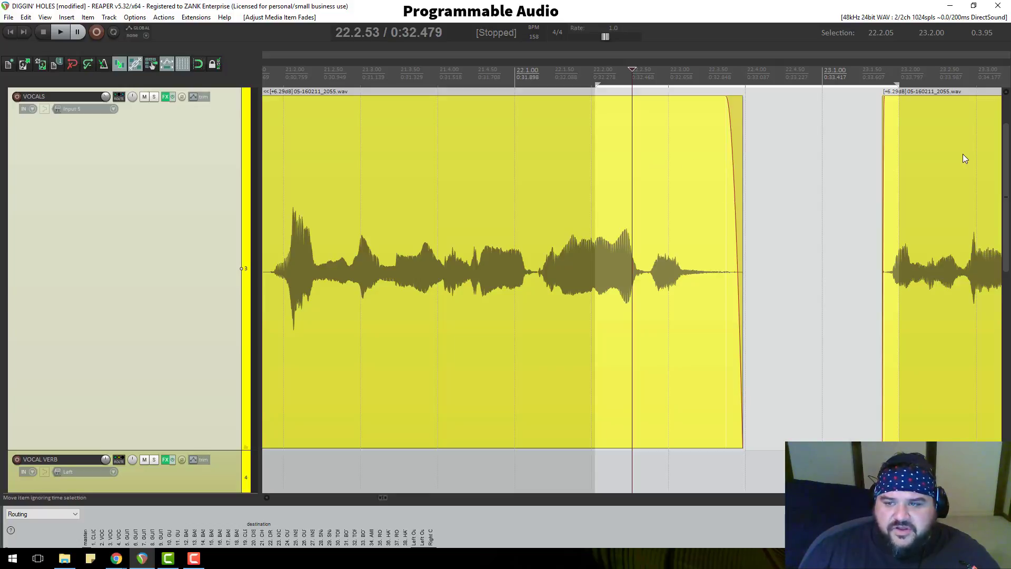
mouse_move(885, 98)
mouse_down()
mouse_move(903, 102)
mouse_move(895, 102)
mouse_up()
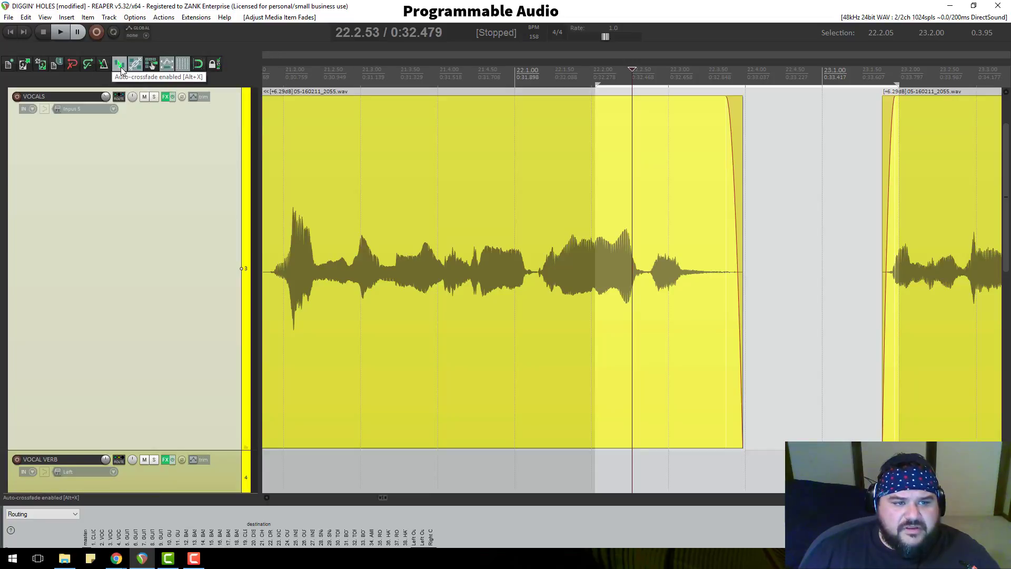
Check the auto-crossfade options, then switch auto-crossfade off and back on
right_click(120, 70)
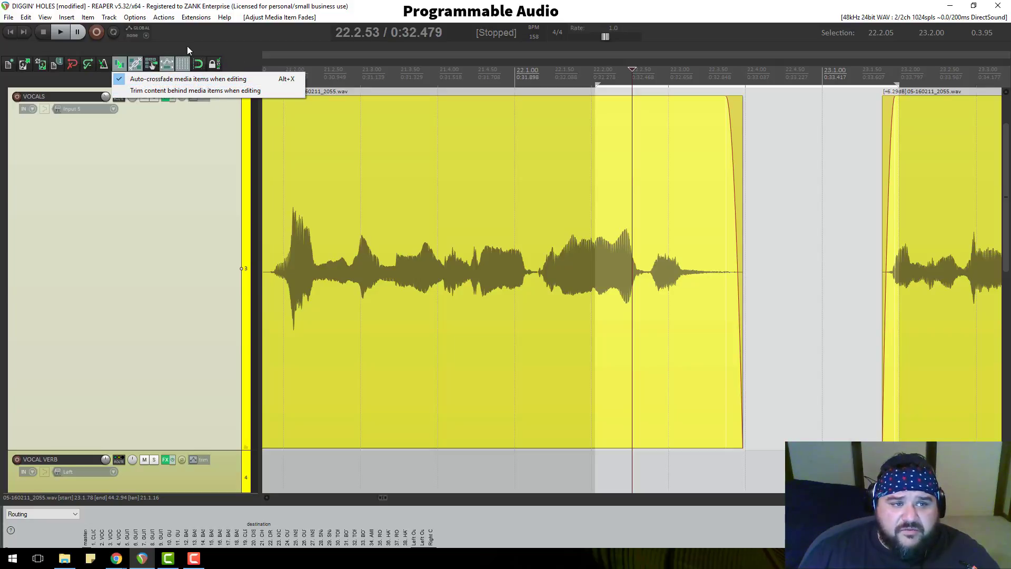
click(243, 64)
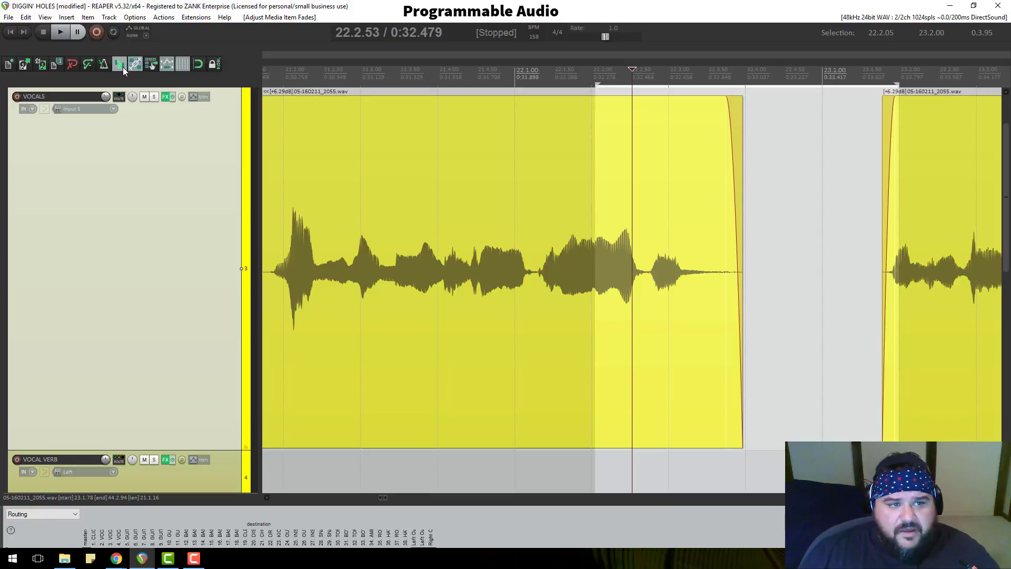
click(123, 66)
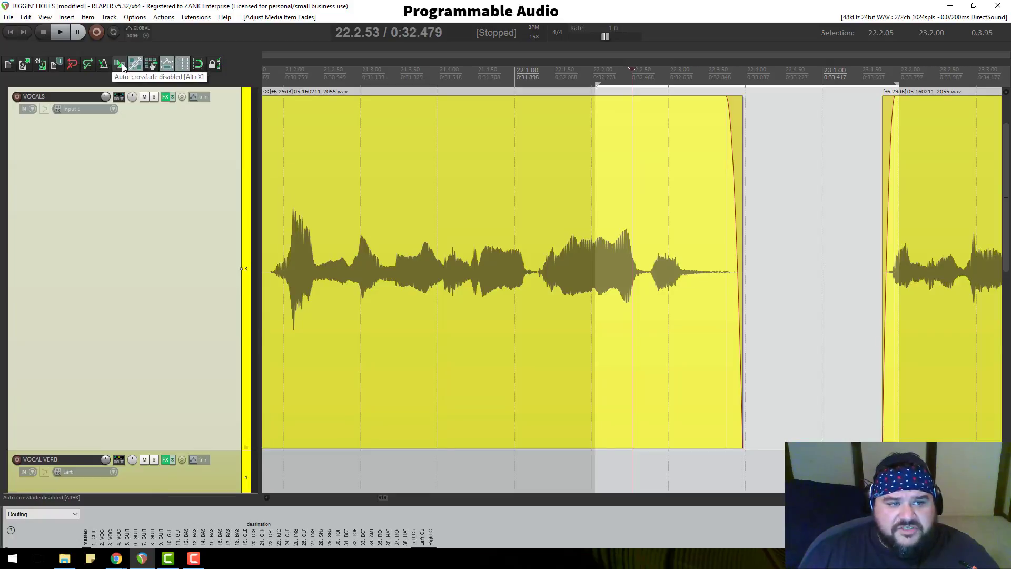
click(123, 66)
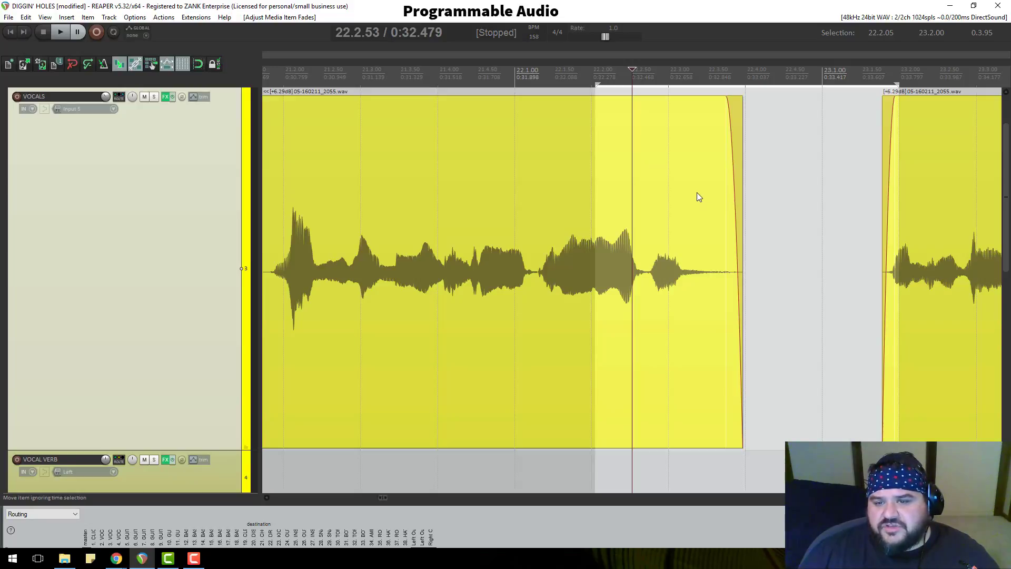
Extend the second phrase's fade-in to about 23.2.17 and start the first phrase's fade-out slightly earlier, at about 22.3.60
drag(896, 95, 914, 95)
drag(723, 95, 711, 95)
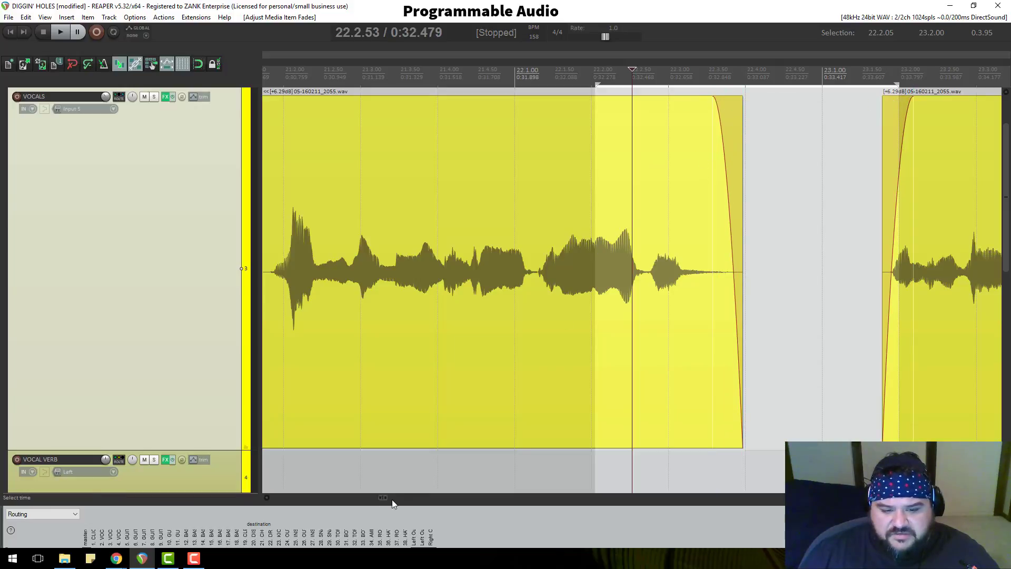
Move the first vocal item over the start of the second to crossfade them, and extend the crossfade's start to about 23.1.00
drag(384, 498, 390, 498)
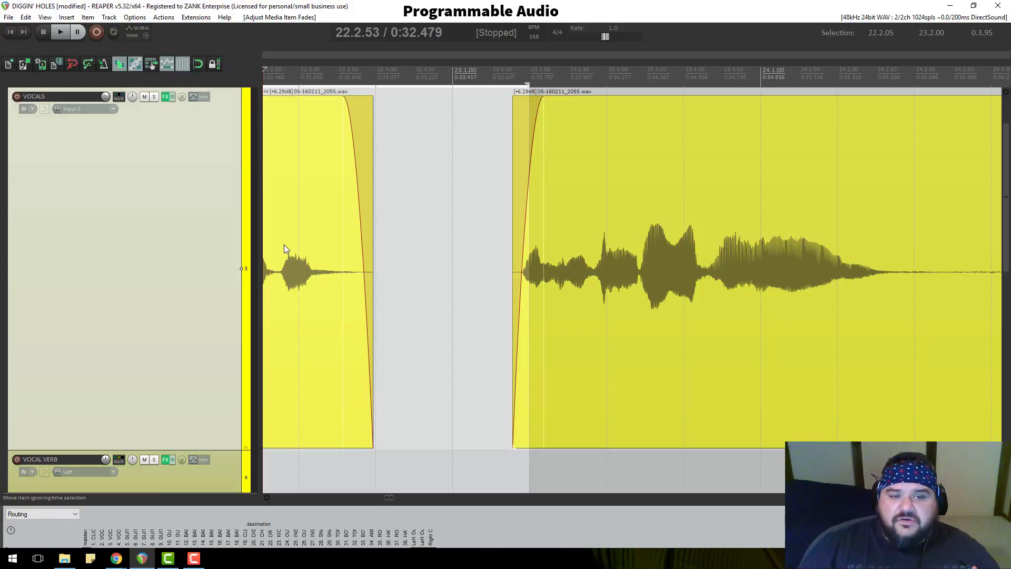
drag(294, 180, 505, 213)
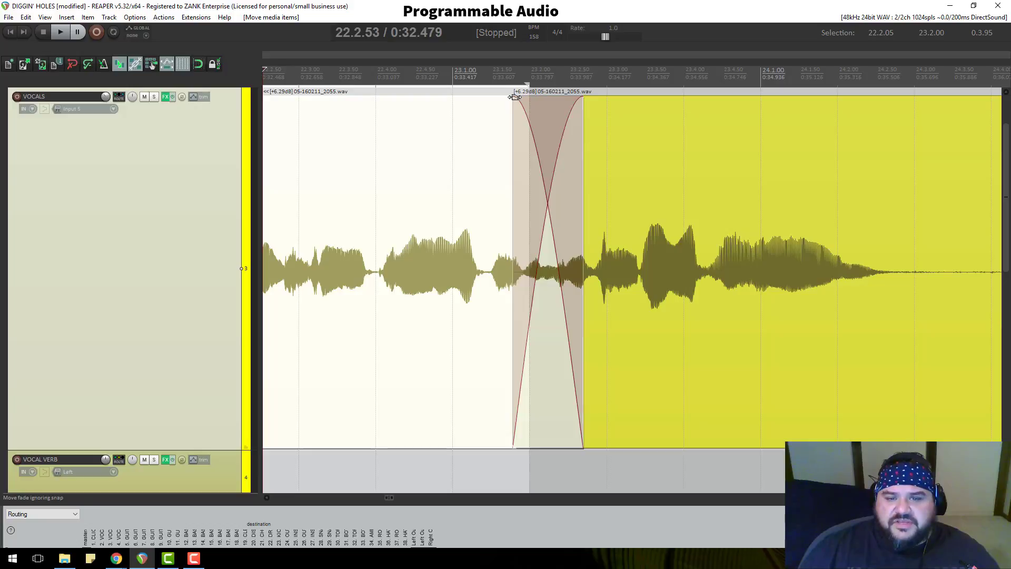
drag(514, 98, 454, 99)
scroll(513, 86, down, 2)
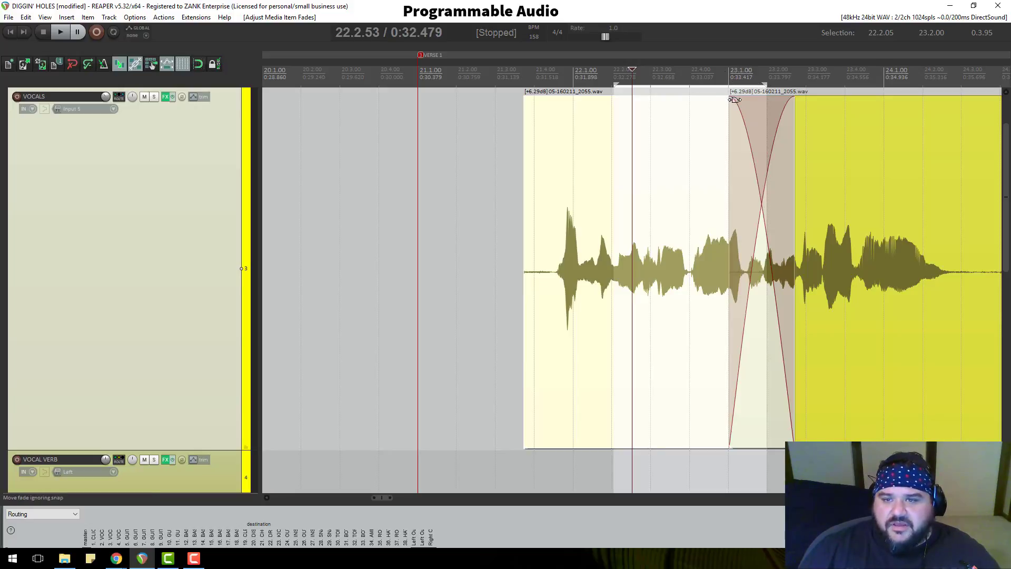
Extend the crossfade's end to about 23.3.00, then shrink the crossfade to a sliver by moving its start there
click(762, 75)
scroll(763, 74, up, 5)
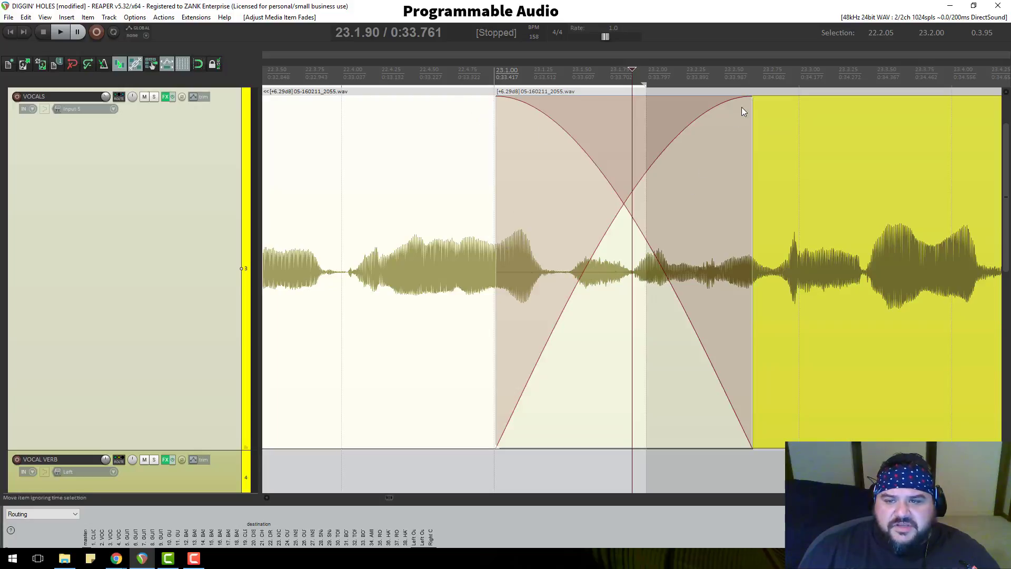
drag(749, 98, 805, 121)
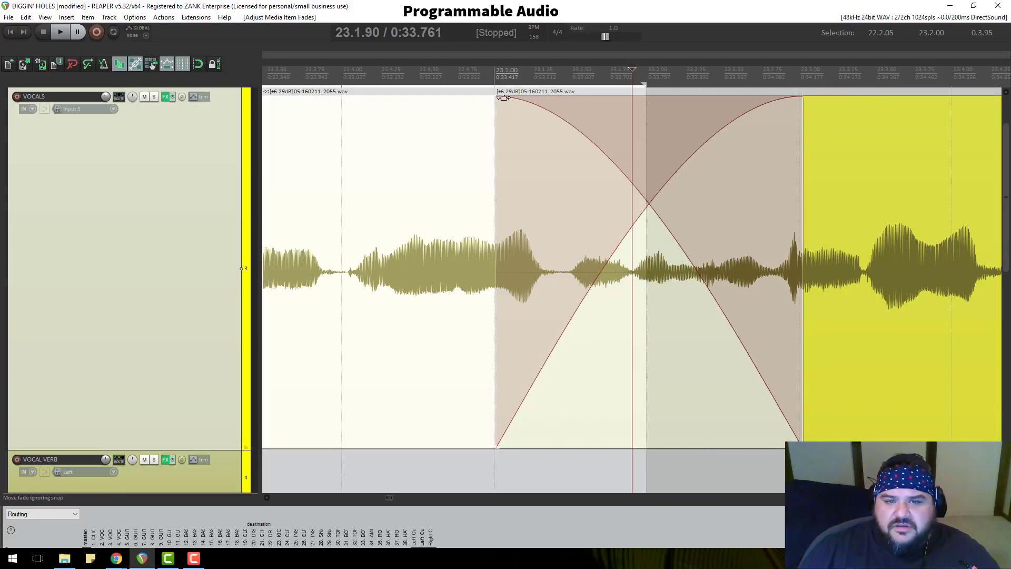
drag(497, 97, 806, 113)
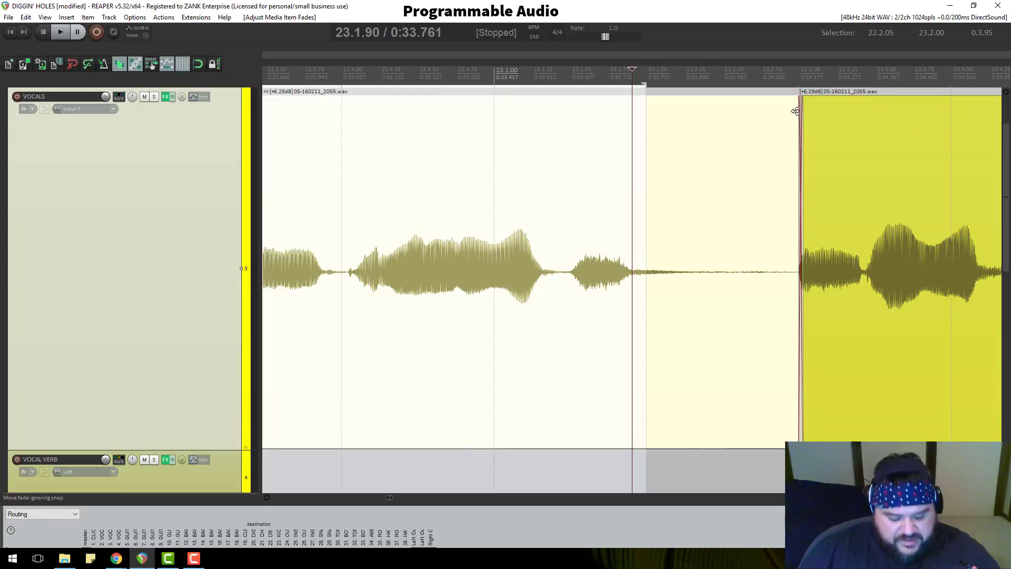
Undo the crossfade adjustments and the item move so the gap between the two phrases is restored
key(ctrl+z)
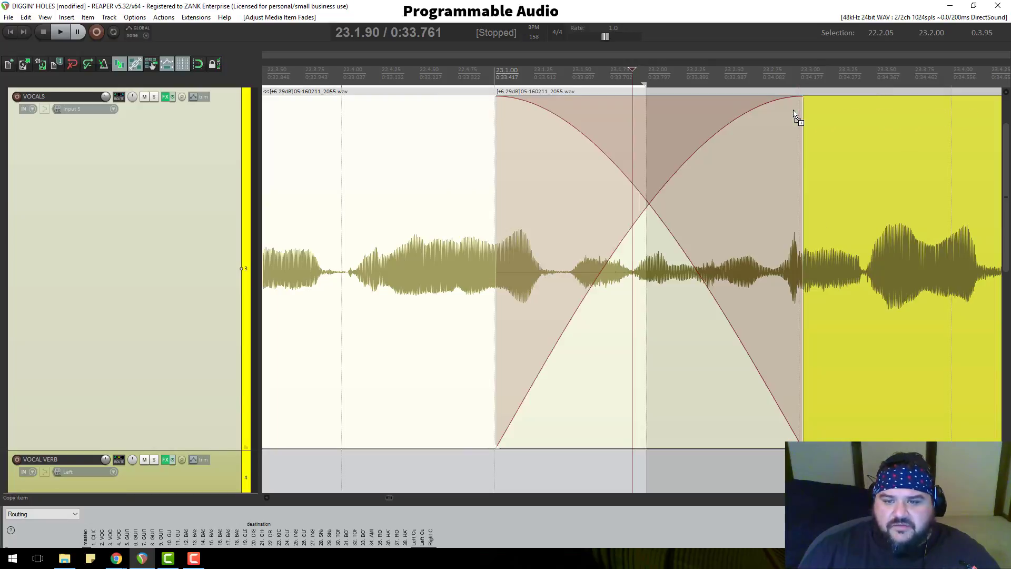
key(ctrl+z)
key(ctrl+z)
key(ctrl+z)
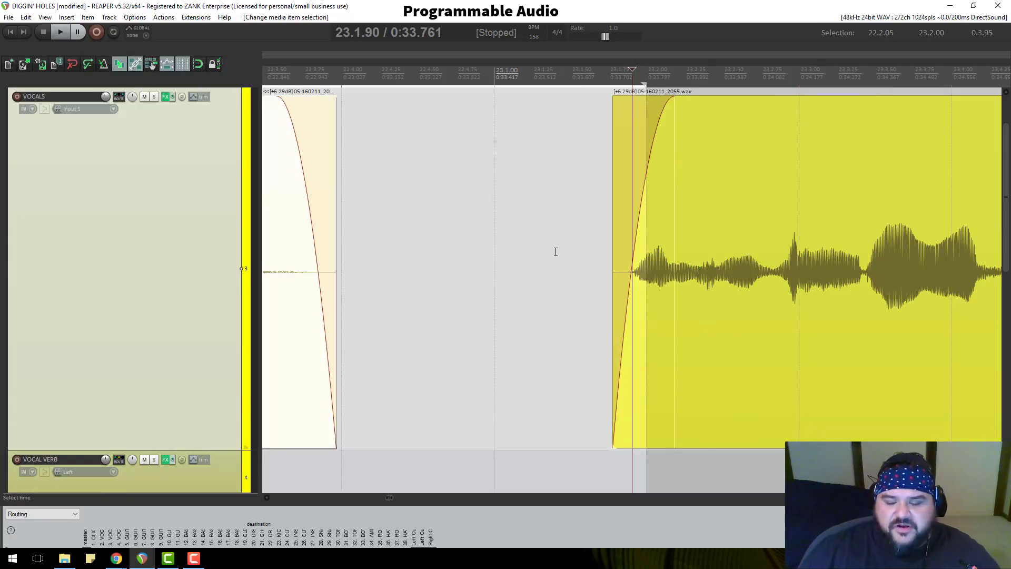
Lengthen the first phrase's fade-out so it starts at about 22.3.20
scroll(554, 251, down, 4)
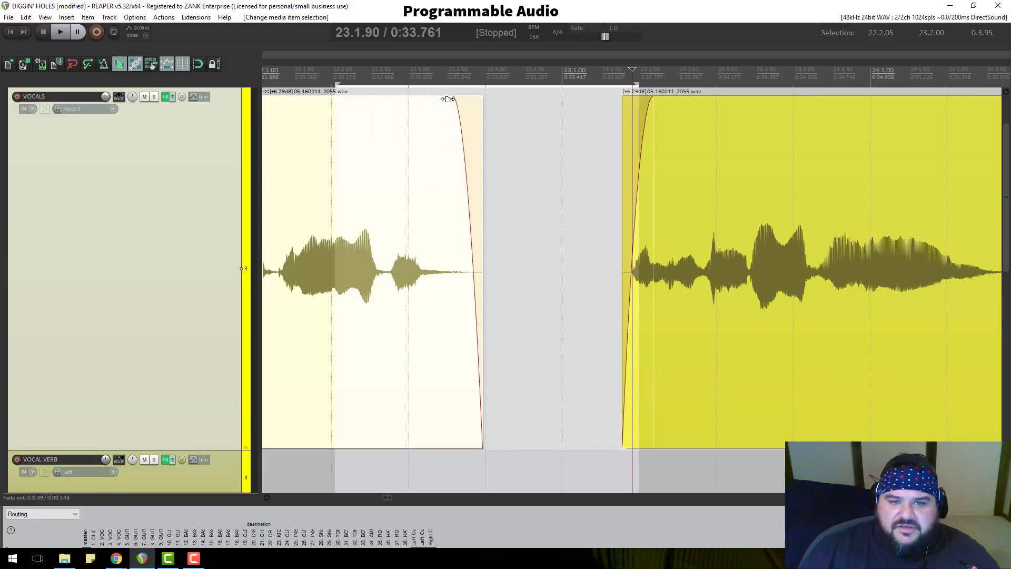
drag(447, 100, 426, 121)
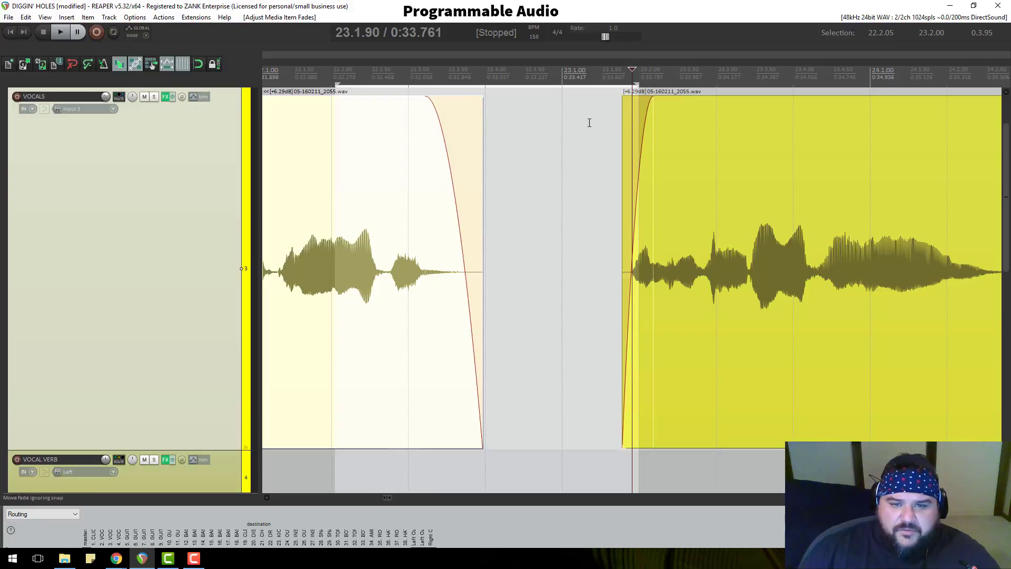
right_click(454, 108)
click(443, 108)
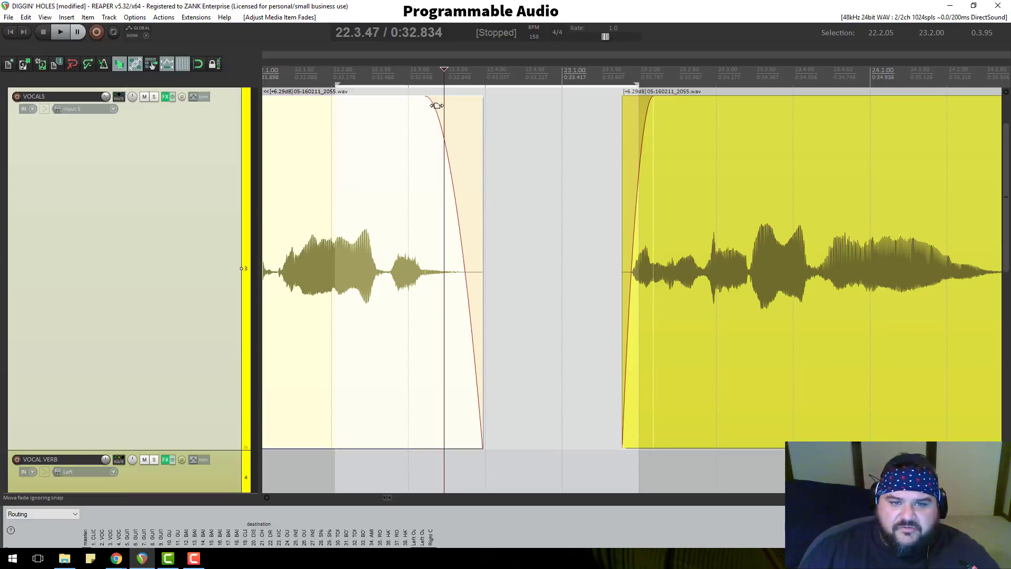
key(alt)
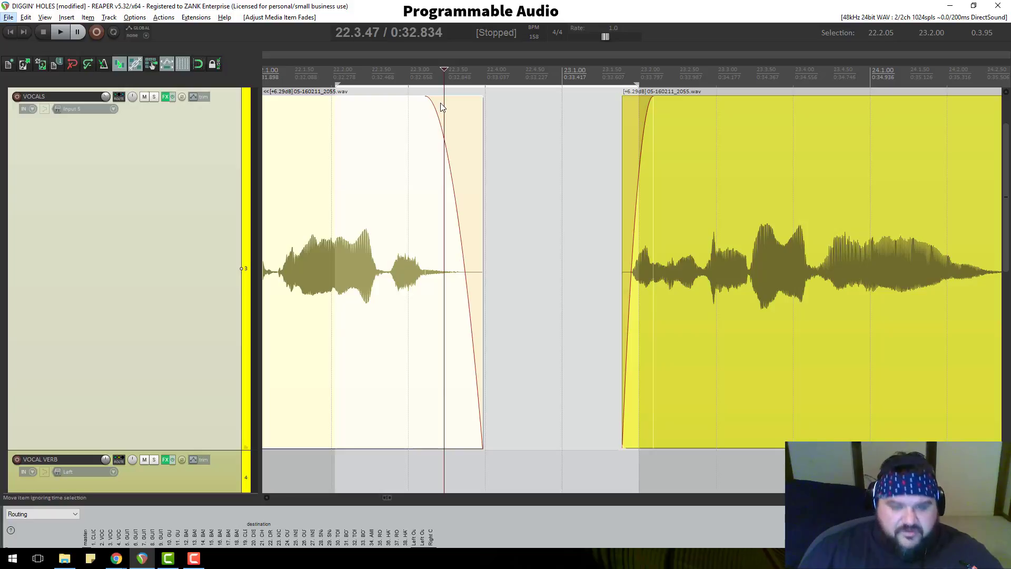
key(alt)
key(ctrl)
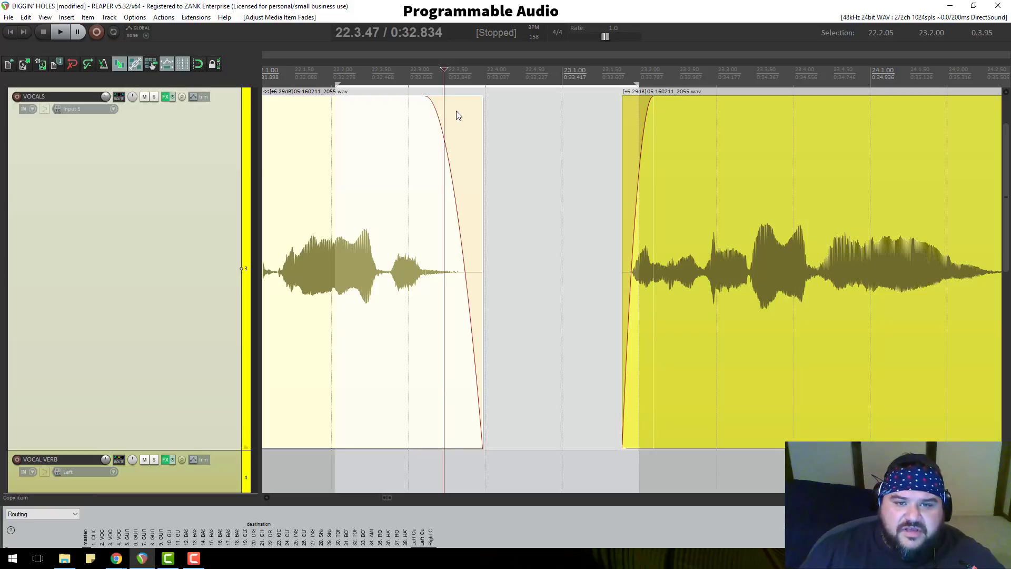
right_click(458, 114)
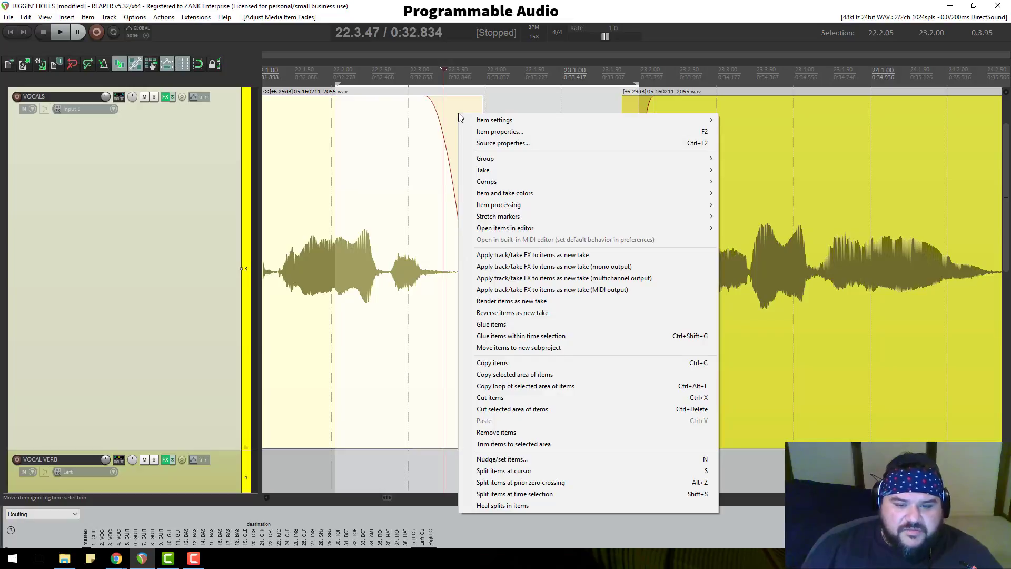
click(520, 99)
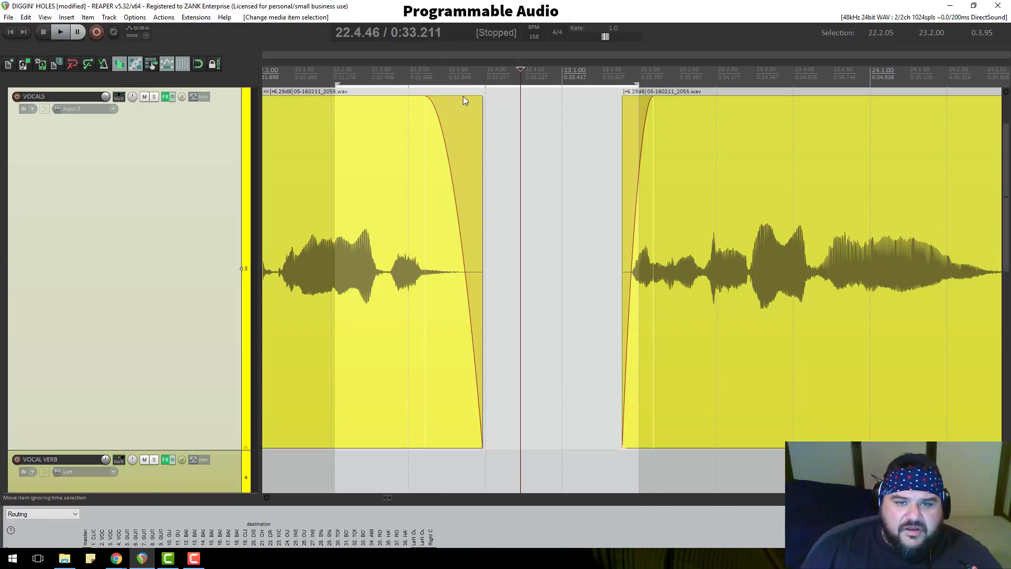
View the available fade-out curve shapes for the first phrase and close the list without choosing one
scroll(467, 108, down, 3)
click(609, 105)
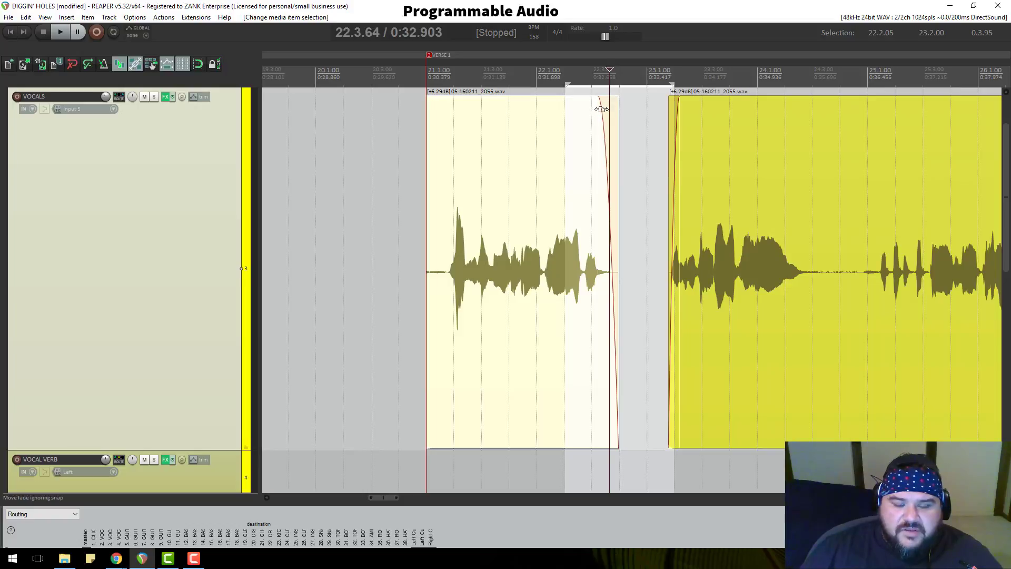
scroll(603, 111, up, 2)
scroll(603, 111, up, 1)
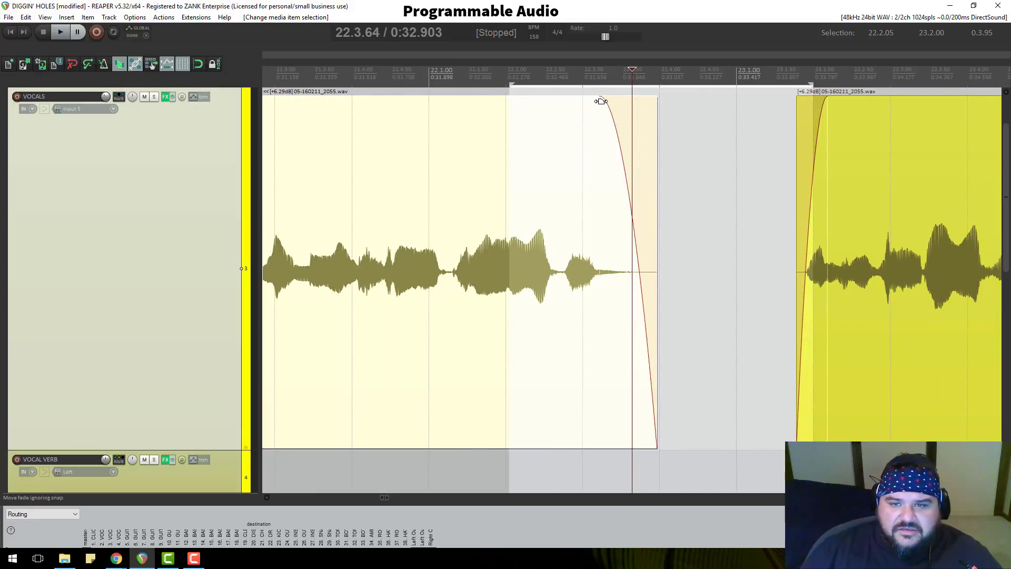
right_click(607, 104)
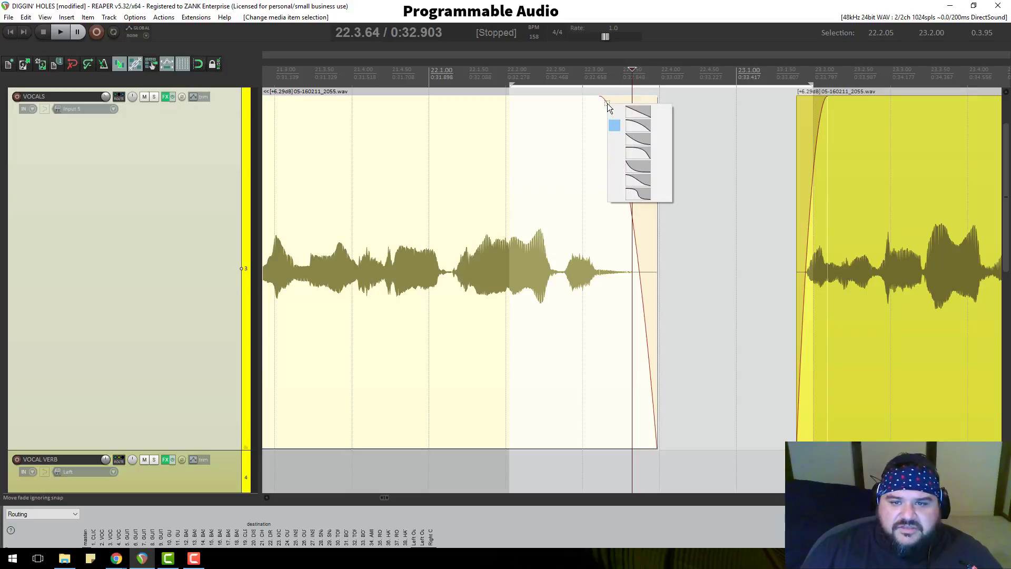
click(723, 128)
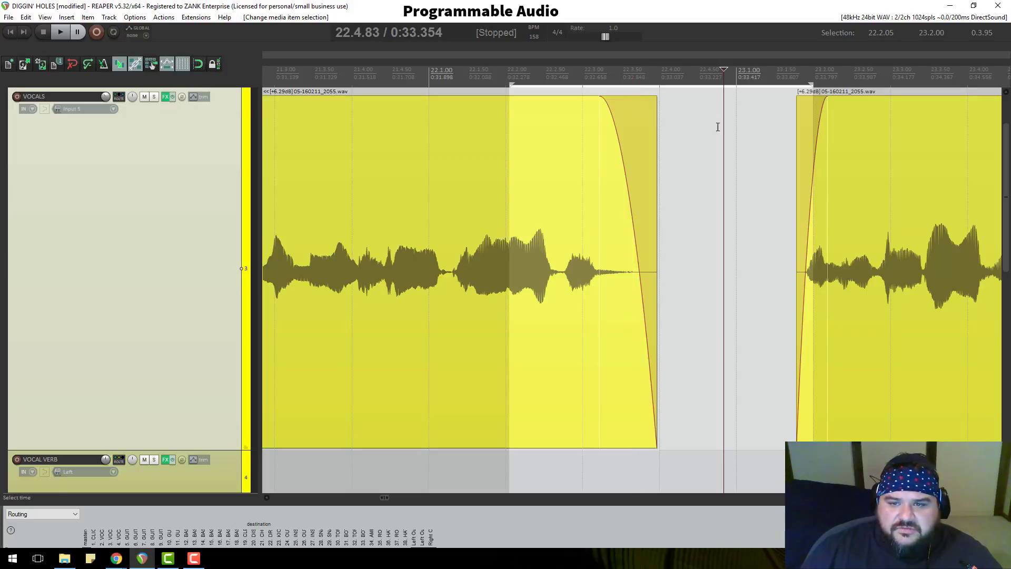
Shorten the first phrase's fade-out slightly and try the linear shape, followed by a curve that drops quickly at the start
mouse_move(612, 110)
mouse_down()
mouse_move(575, 108)
mouse_move(620, 109)
mouse_up()
right_click(620, 112)
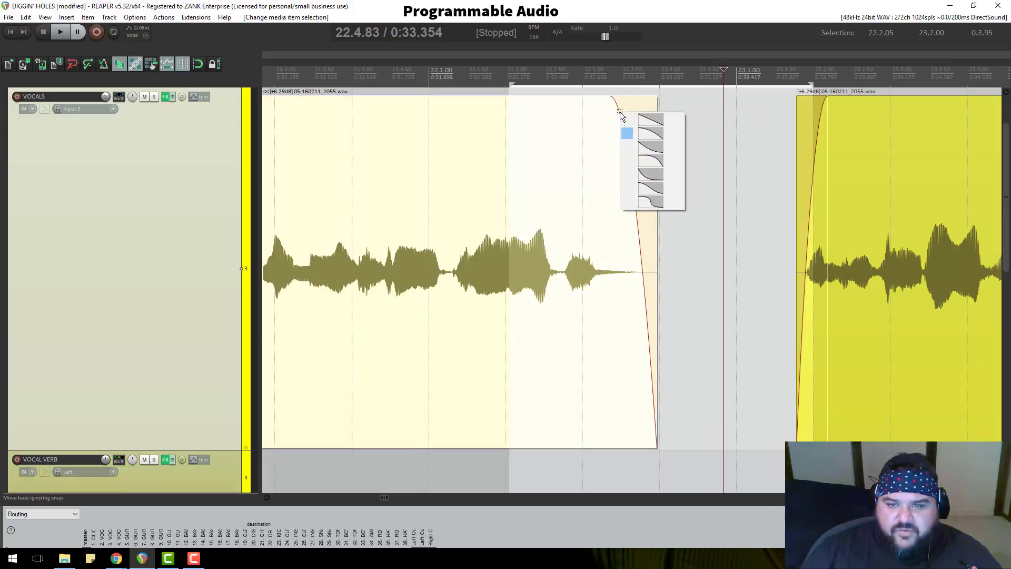
click(650, 119)
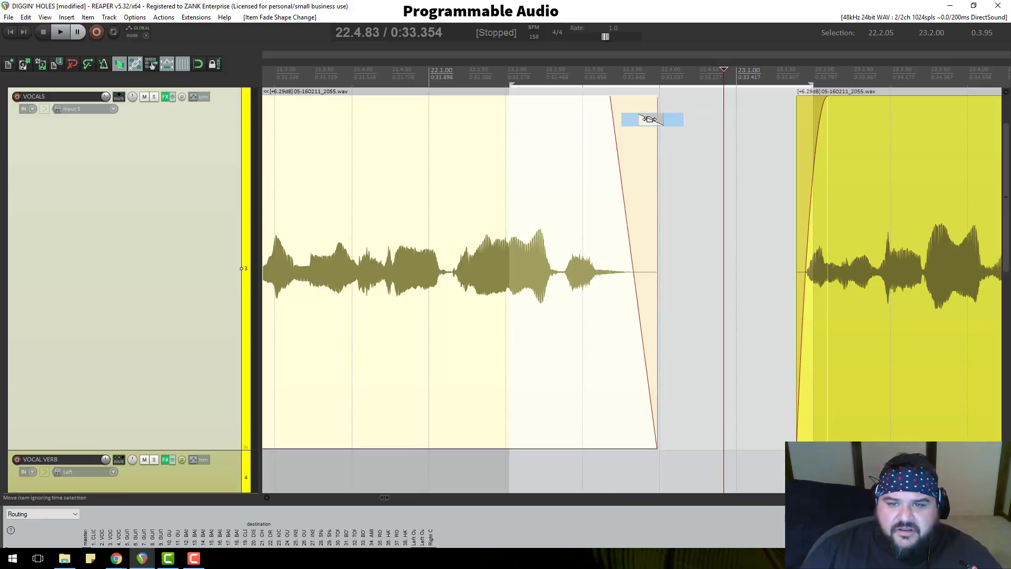
right_click(613, 119)
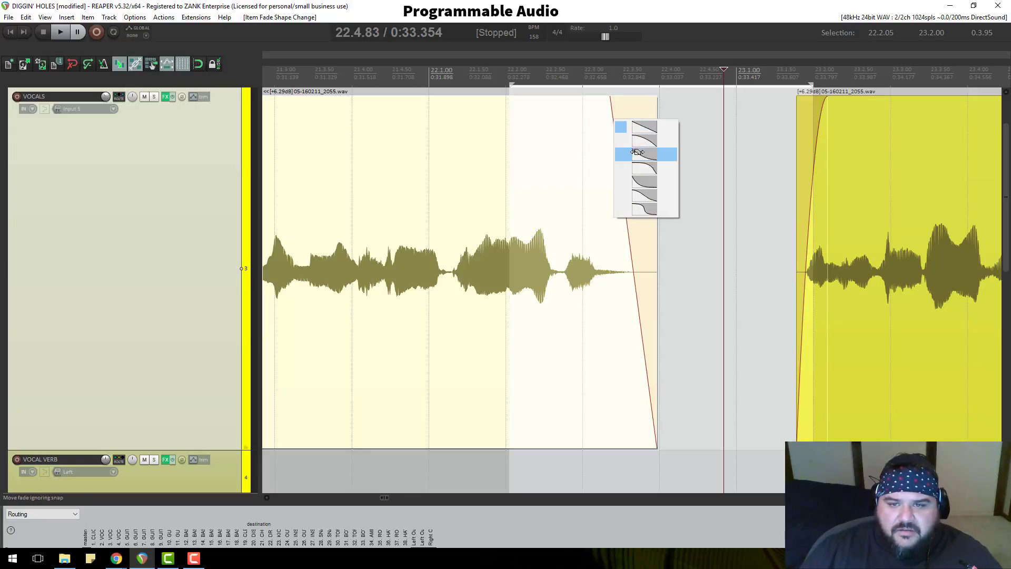
click(614, 138)
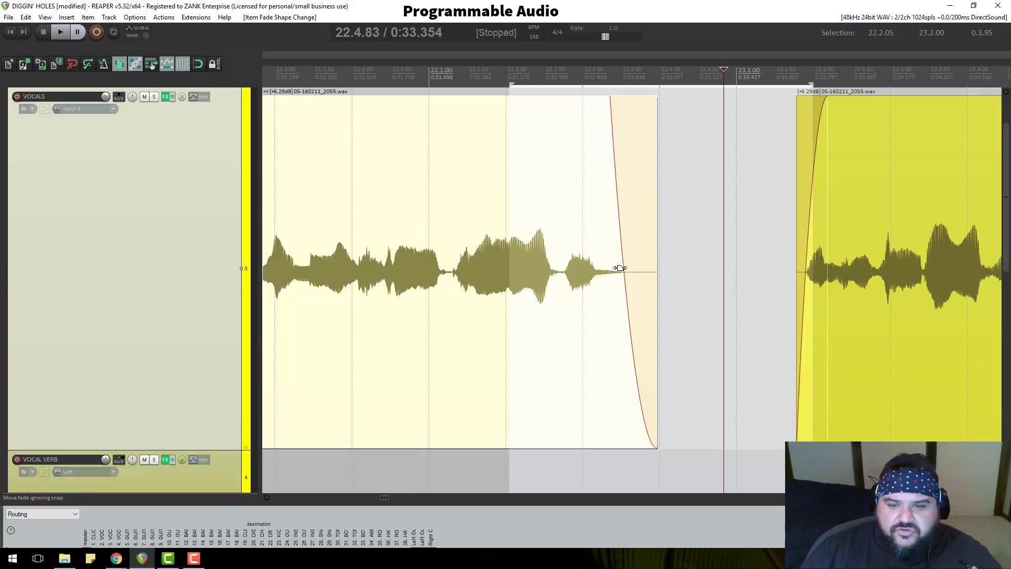
Give the first phrase's fade-out the fourth curve shape, slow at first and steep at the end, and lengthen it to start near 22.2.00
right_click(612, 112)
click(638, 158)
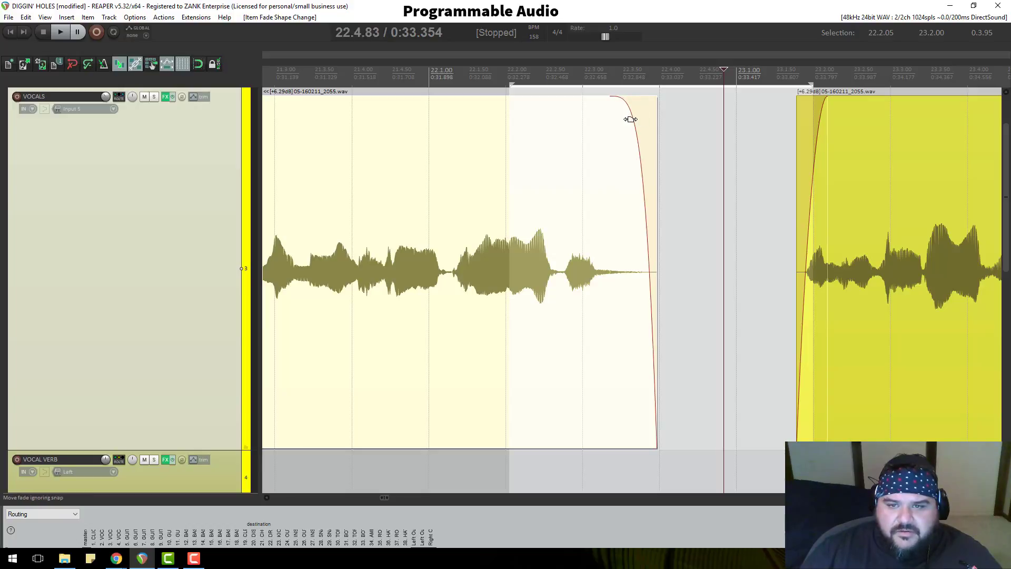
drag(630, 120, 520, 131)
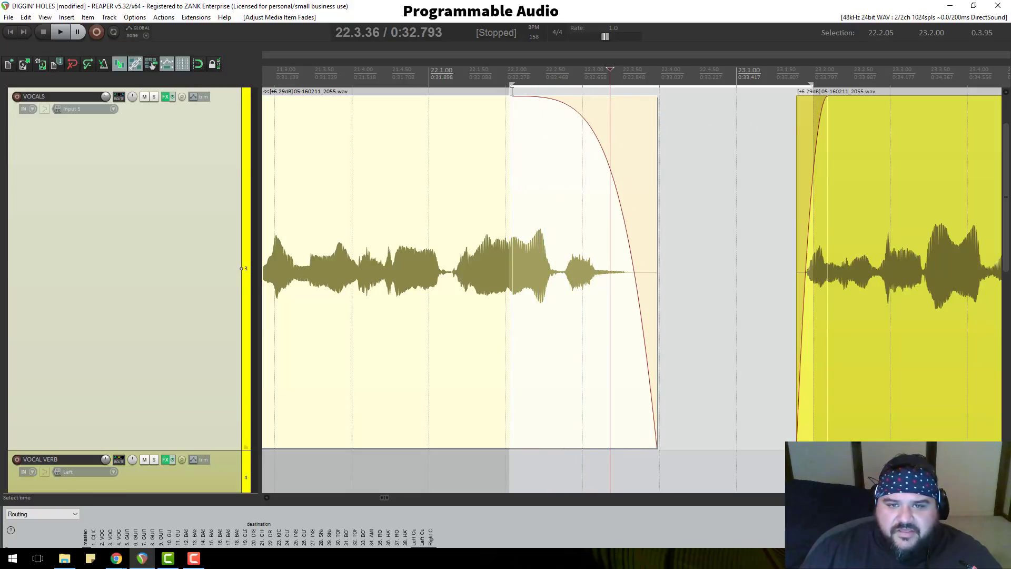
Extend the time selection's start back to 21.4.95 and audition the end of the first phrase from 22.1.65
drag(511, 84, 427, 84)
click(478, 73)
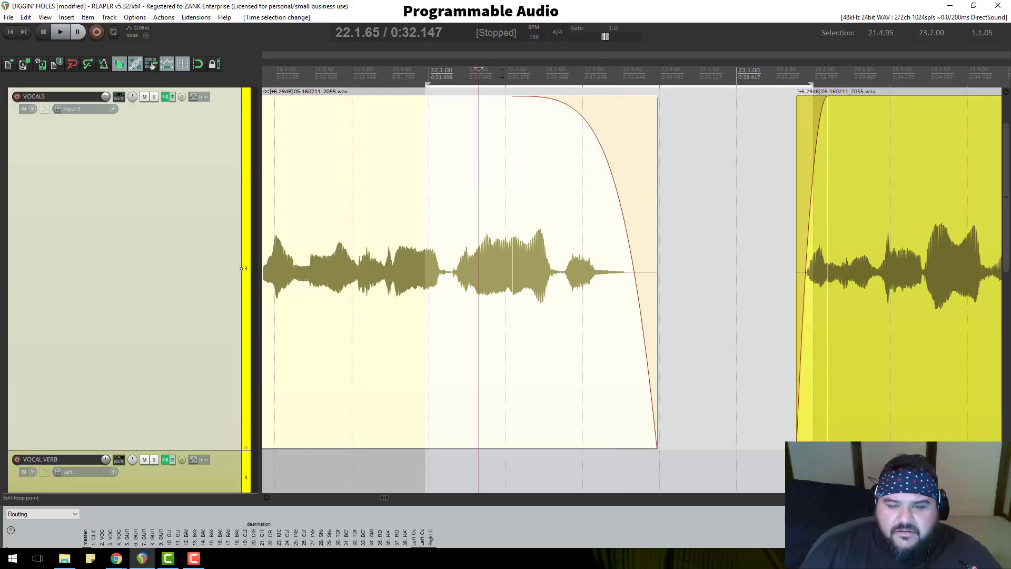
key(space)
key(space)
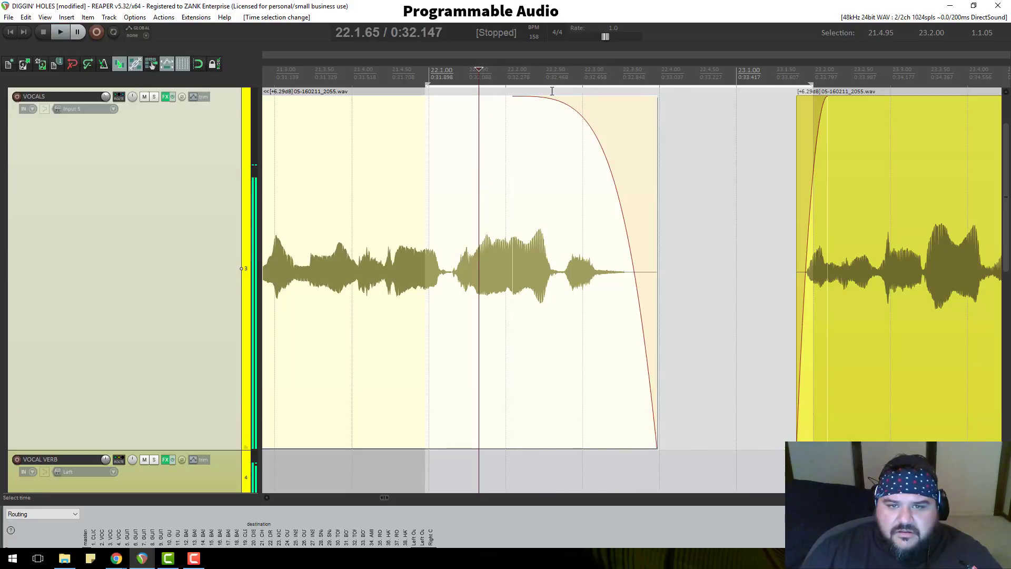
Shorten the first phrase's fade-out so it starts at about 22.2.55 and audition it from 22.2.09
drag(535, 99, 571, 99)
click(512, 74)
key(space)
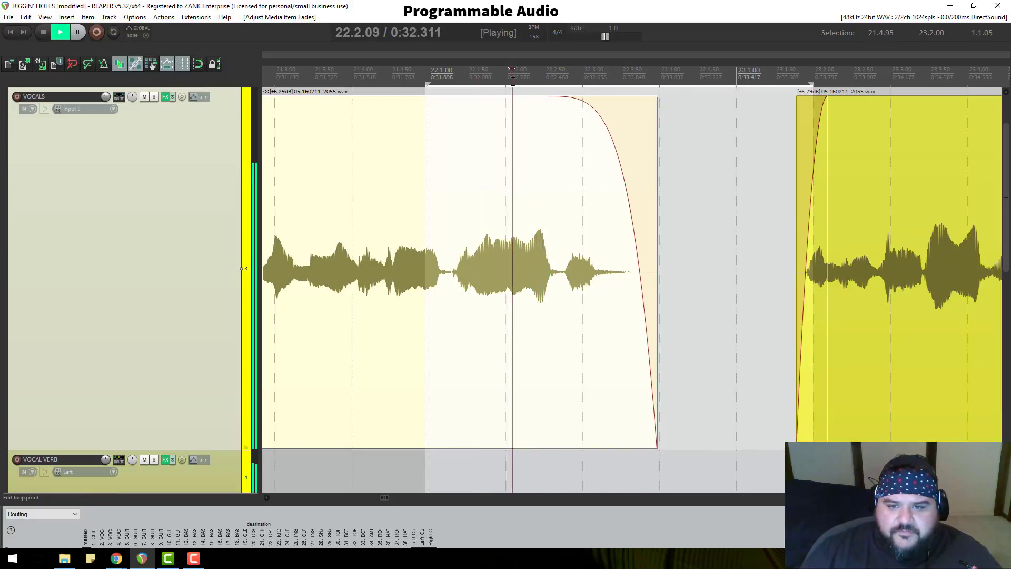
key(space)
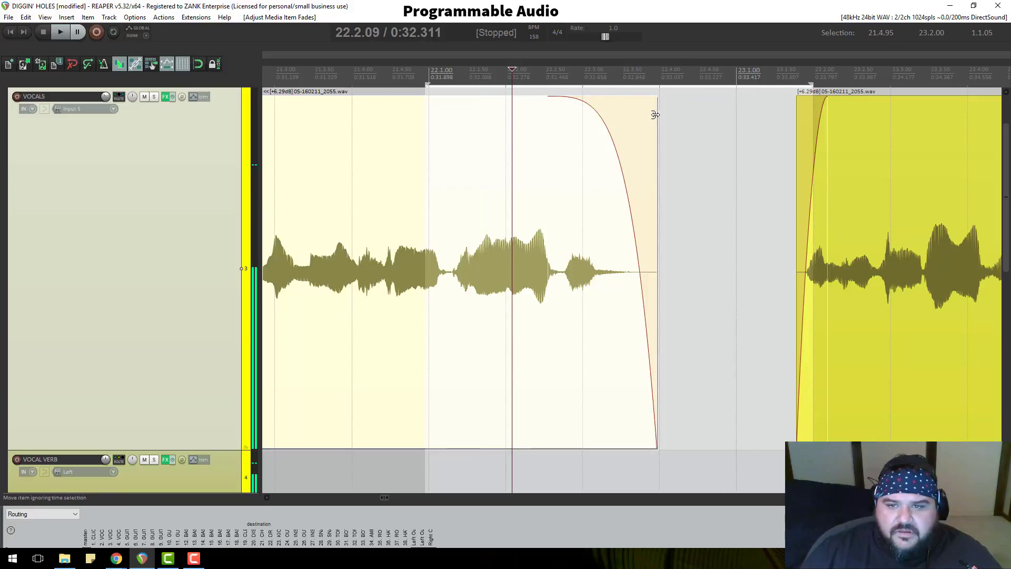
Experiment with the first phrase's end and fade length, cutting it off at about 22.3.15 with a very short fade-out
drag(656, 114, 750, 133)
drag(653, 96, 477, 97)
drag(754, 151, 595, 185)
drag(337, 95, 594, 116)
scroll(517, 89, down, 2)
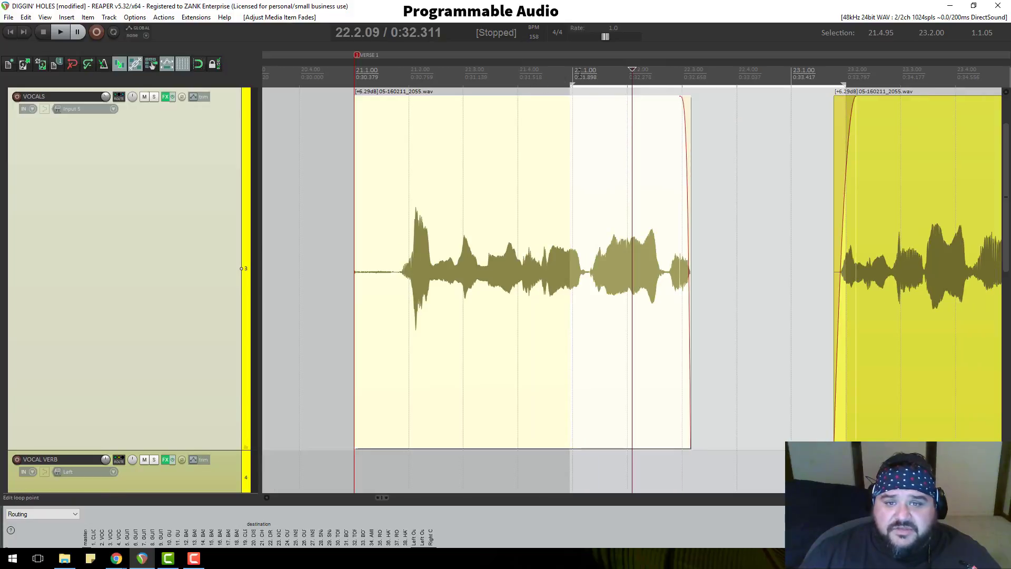
Extend the time selection's start back to 21.2.47 and play the abruptly cut first phrase from 21.3.66
drag(573, 84, 437, 83)
click(499, 74)
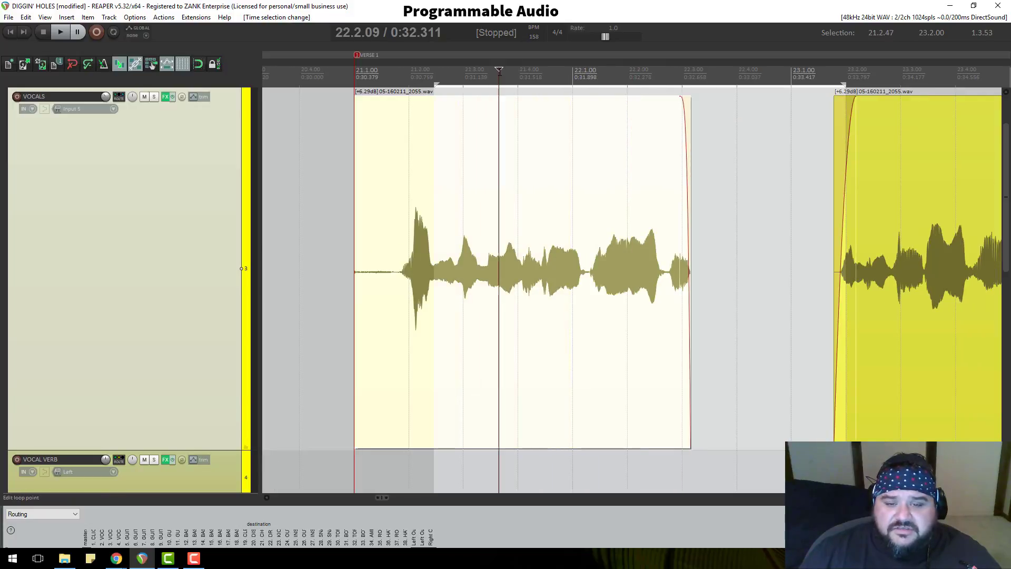
key(space)
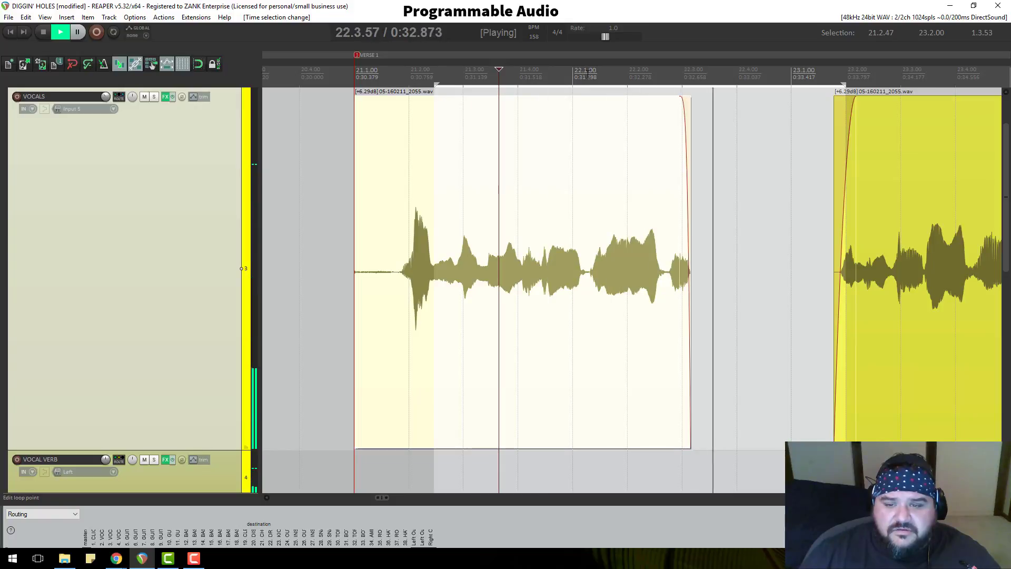
key(space)
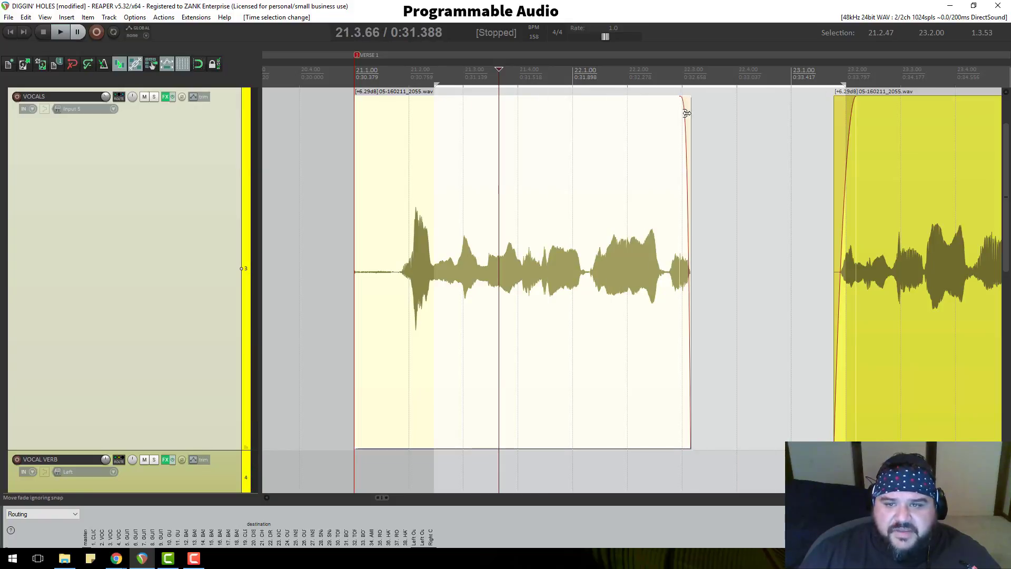
Extend the first phrase's end to about 22.4.30 with a fade-out starting near 22.2.65, and audition it from 21.4.19
drag(688, 115, 663, 120)
click(529, 78)
key(space)
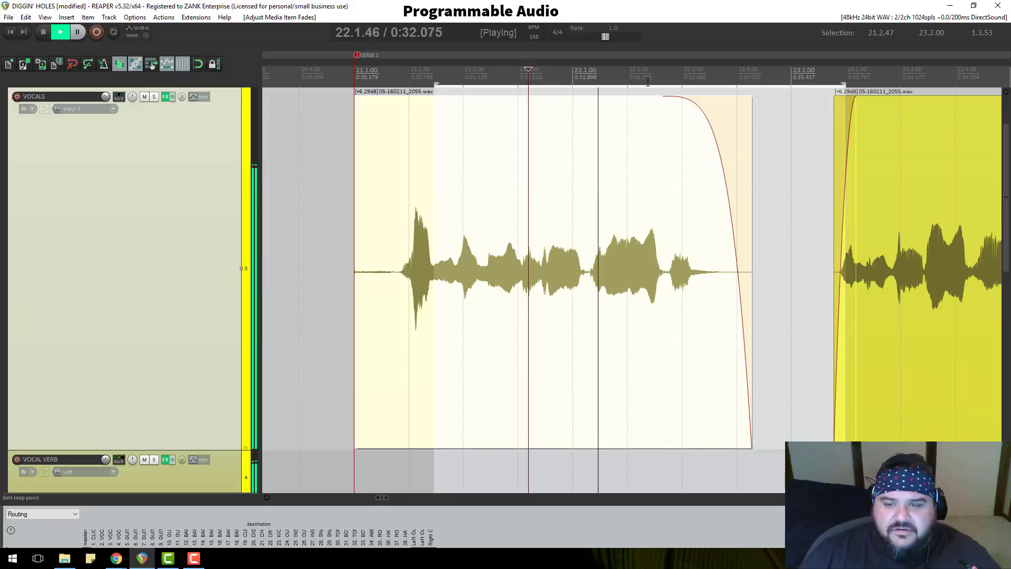
key(space)
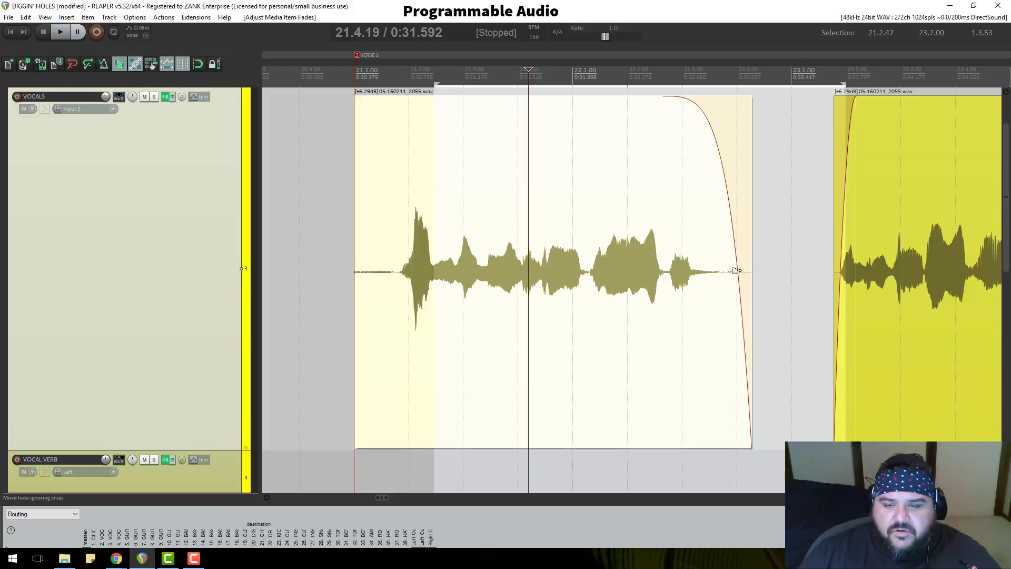
Lengthen the first phrase's fade-out to start at about 22.2.20 and play it again from 21.4.19
drag(675, 97, 647, 99)
key(space)
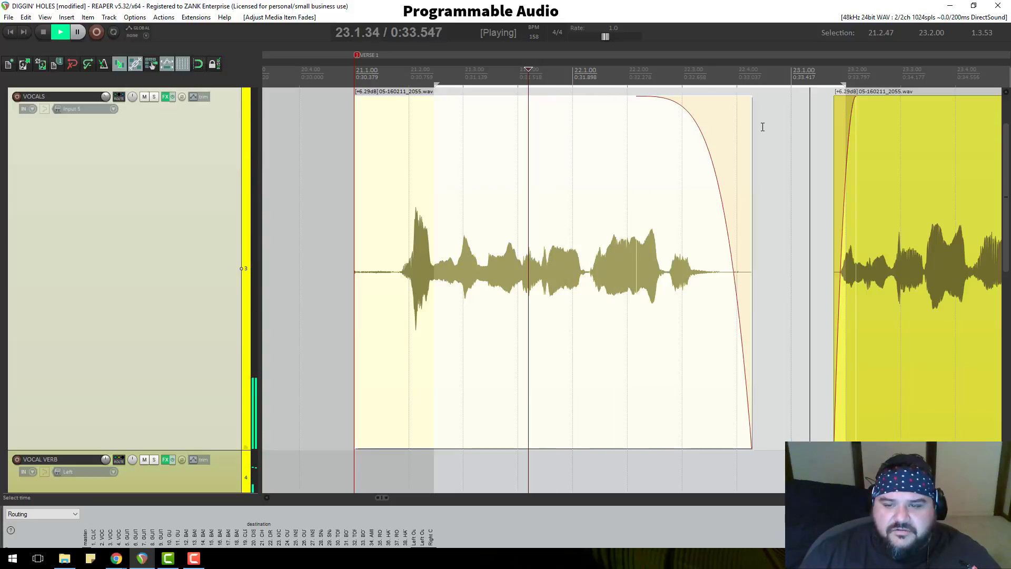
key(space)
Trim the first phrase's end to about 22.4.00, start its fade-out near 22.2.90, and audition it from 22.2.20
drag(750, 203, 737, 203)
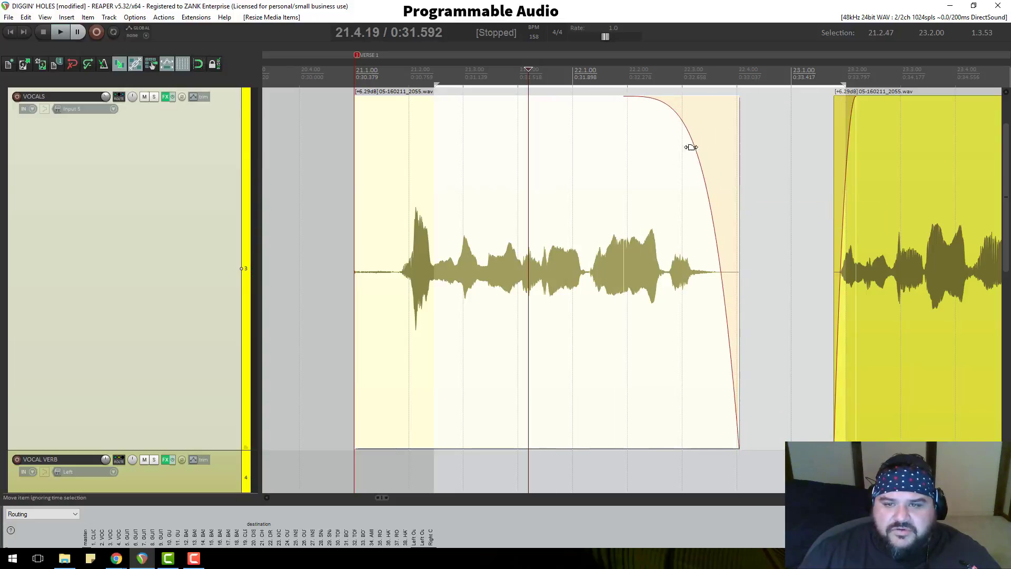
drag(641, 99, 690, 100)
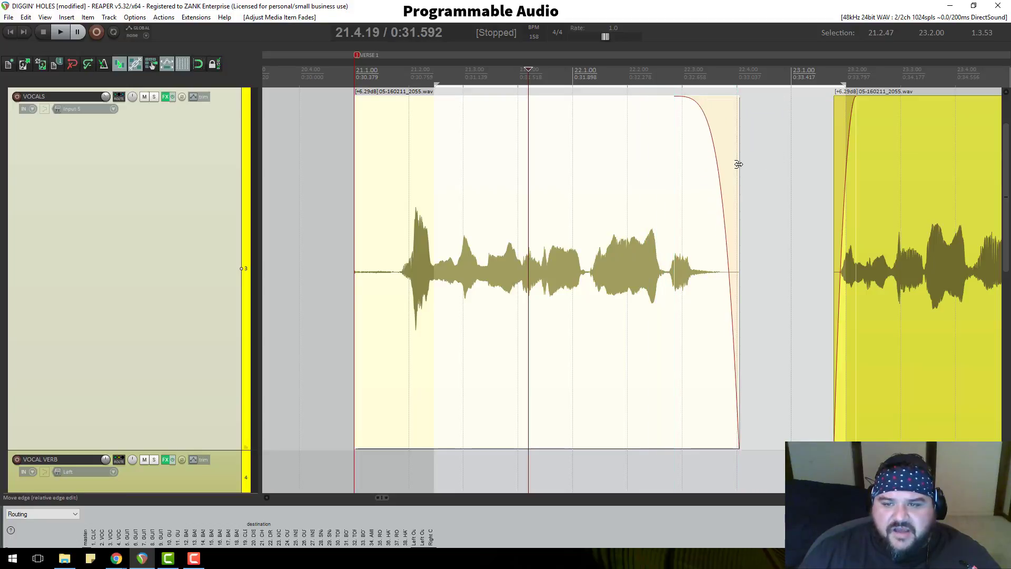
mouse_move(738, 164)
mouse_down()
mouse_move(803, 170)
mouse_move(736, 173)
mouse_up()
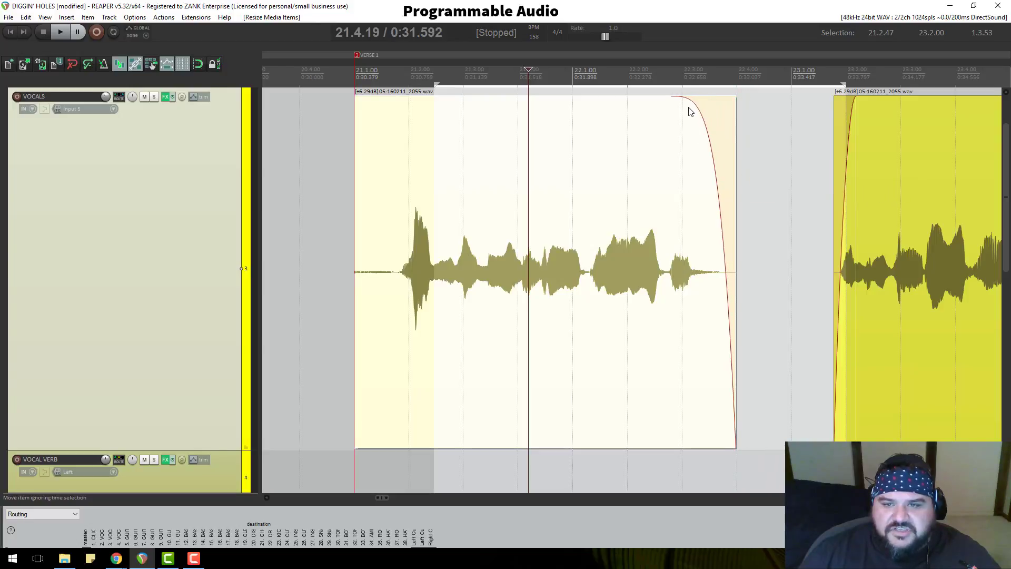
mouse_move(687, 101)
mouse_down()
mouse_move(676, 101)
mouse_move(692, 102)
mouse_up()
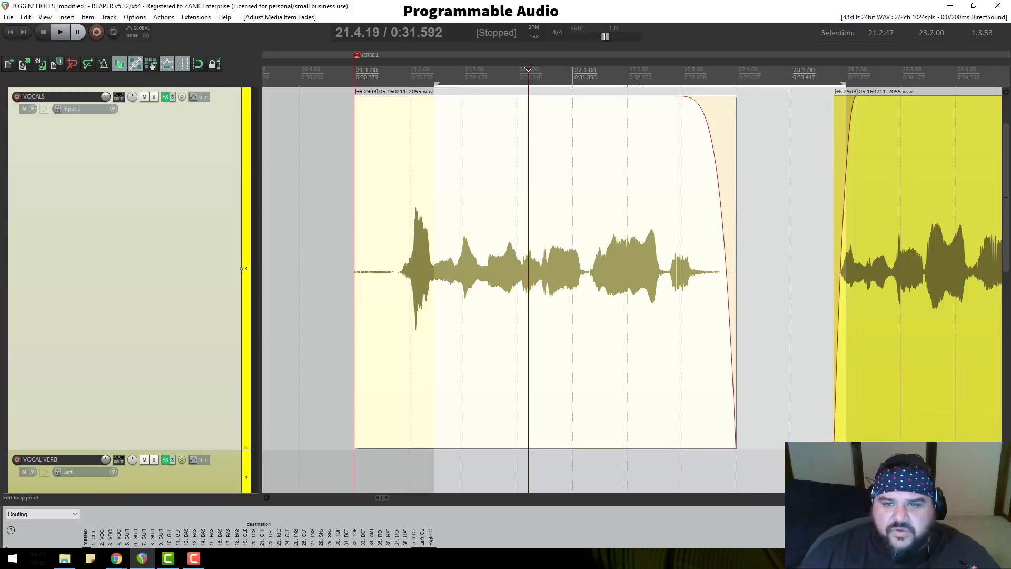
click(638, 78)
key(space)
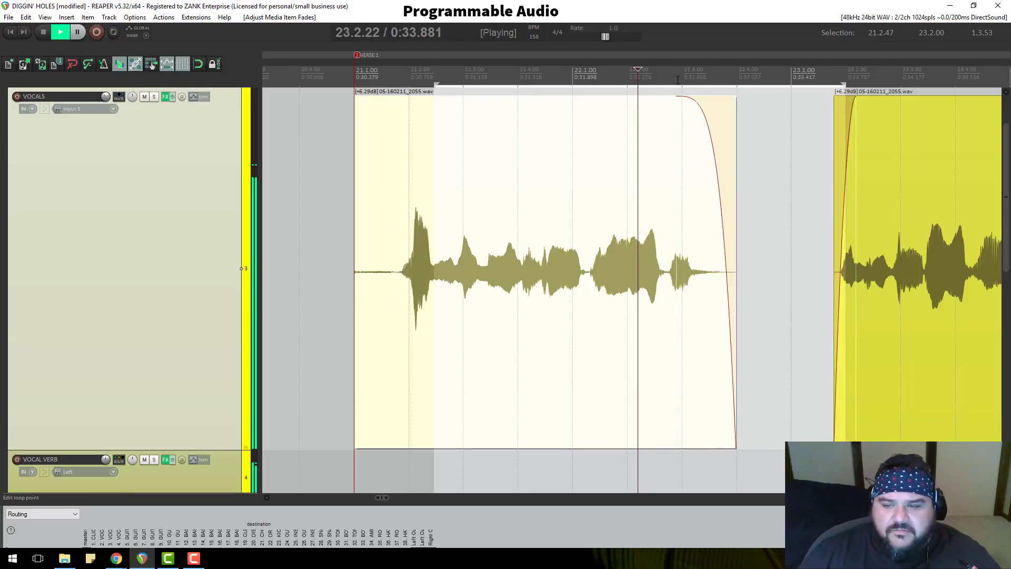
Trim the first phrase's end to about 22.3.85 and narrow the track controls to widen the arrange view
mouse_move(735, 262)
mouse_down()
mouse_move(759, 262)
mouse_move(728, 258)
mouse_up()
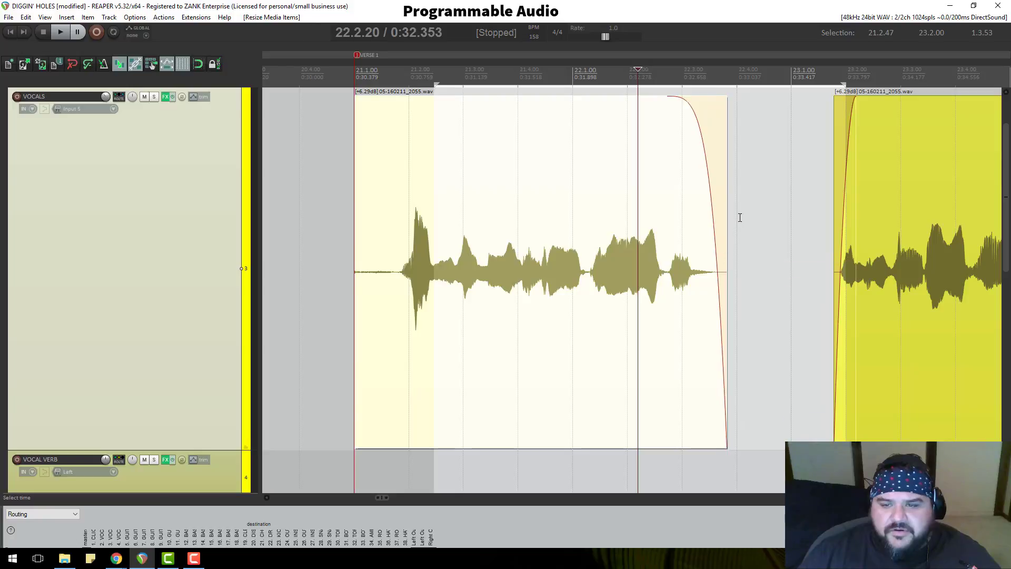
click(718, 79)
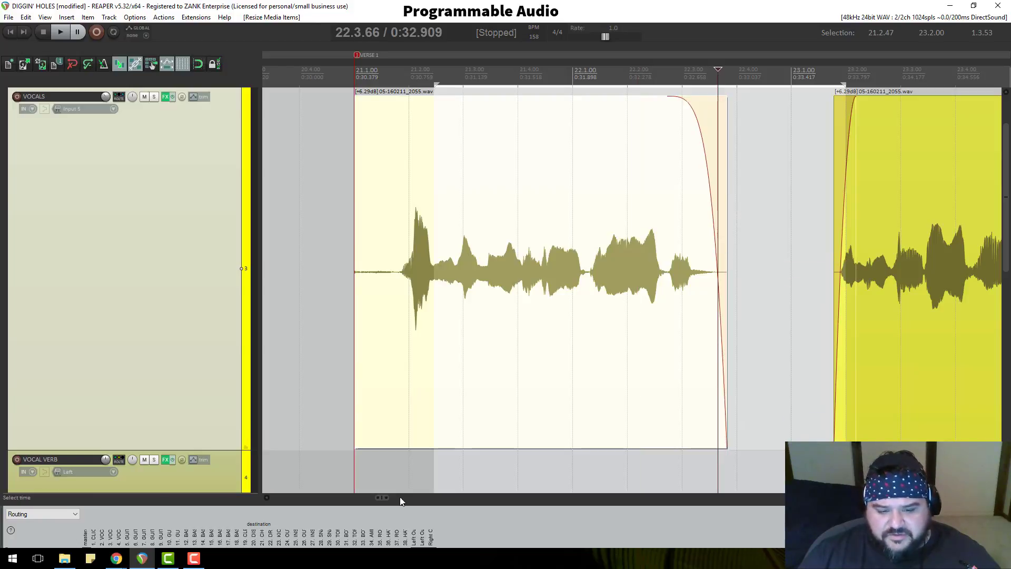
drag(381, 497, 383, 497)
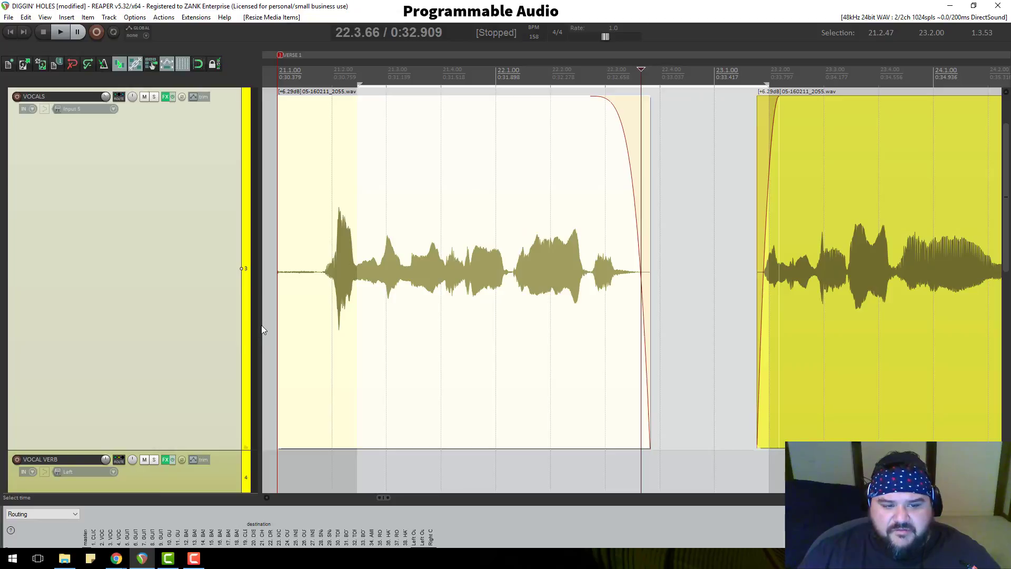
drag(261, 324, 206, 324)
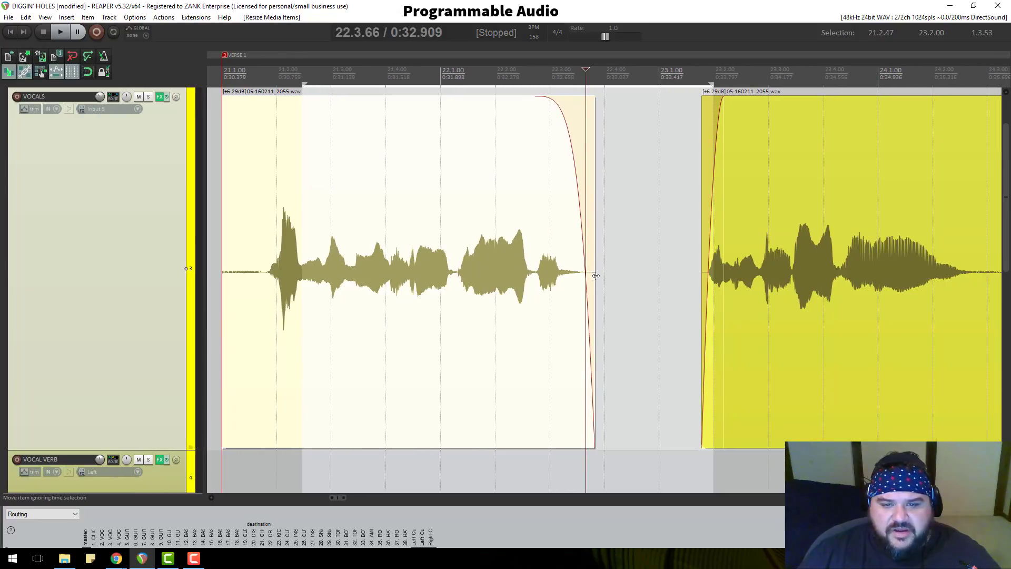
Extend the first phrase's end to about 22.3.95, start its fade-out near 22.2.75, and audition it from 22.2.18
mouse_move(591, 198)
mouse_down()
mouse_move(626, 189)
mouse_move(597, 189)
mouse_up()
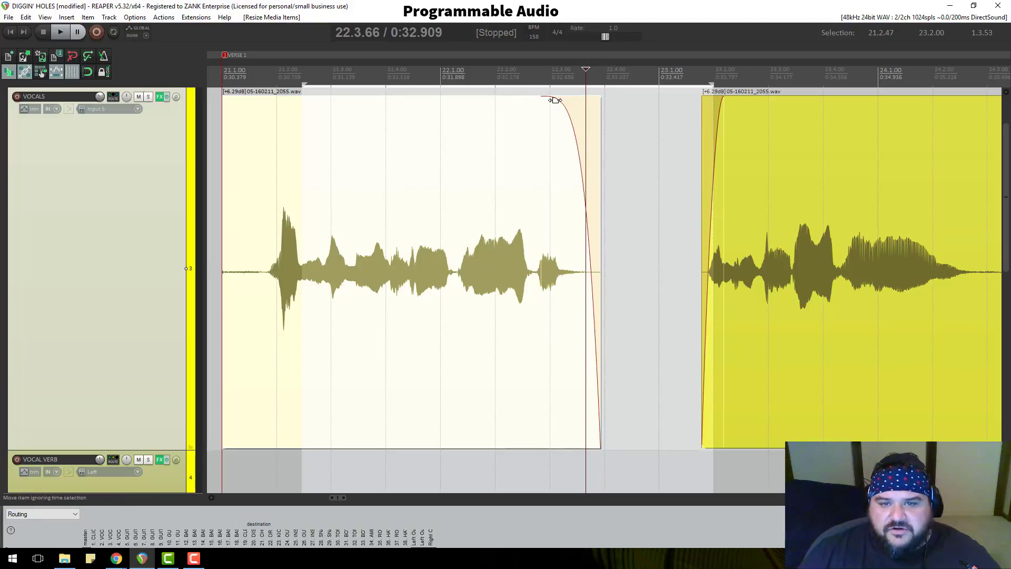
drag(554, 100, 547, 96)
click(505, 78)
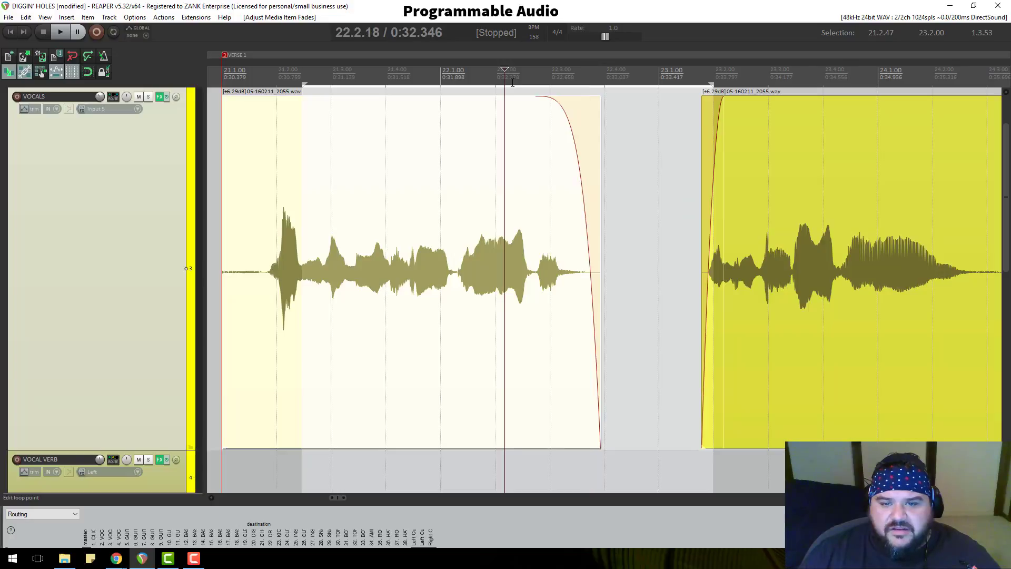
key(space)
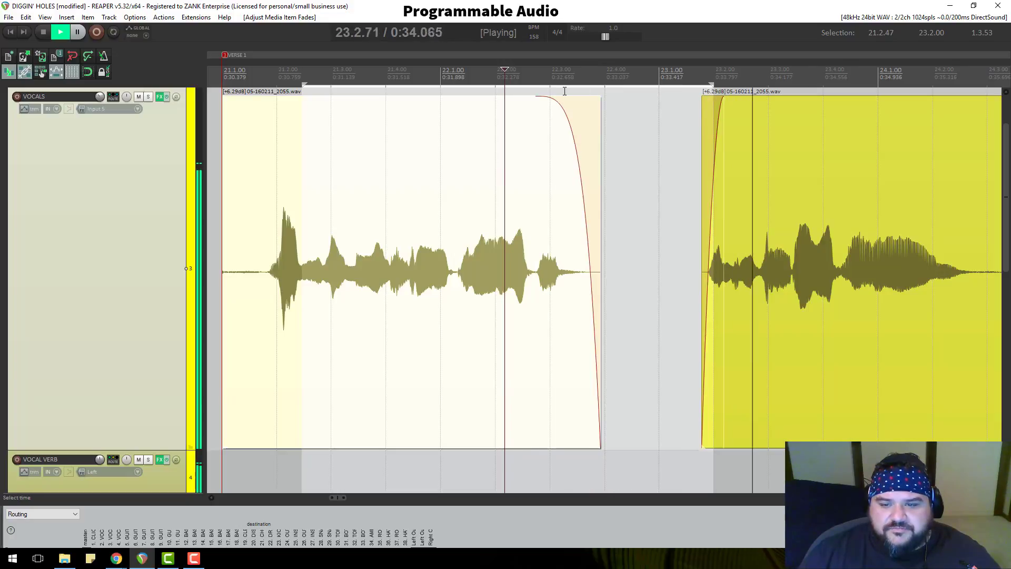
key(space)
Lengthen the second phrase's fade-in to about 23.2.30 and give it the fourth curve shape, steep at the start
drag(723, 99, 729, 99)
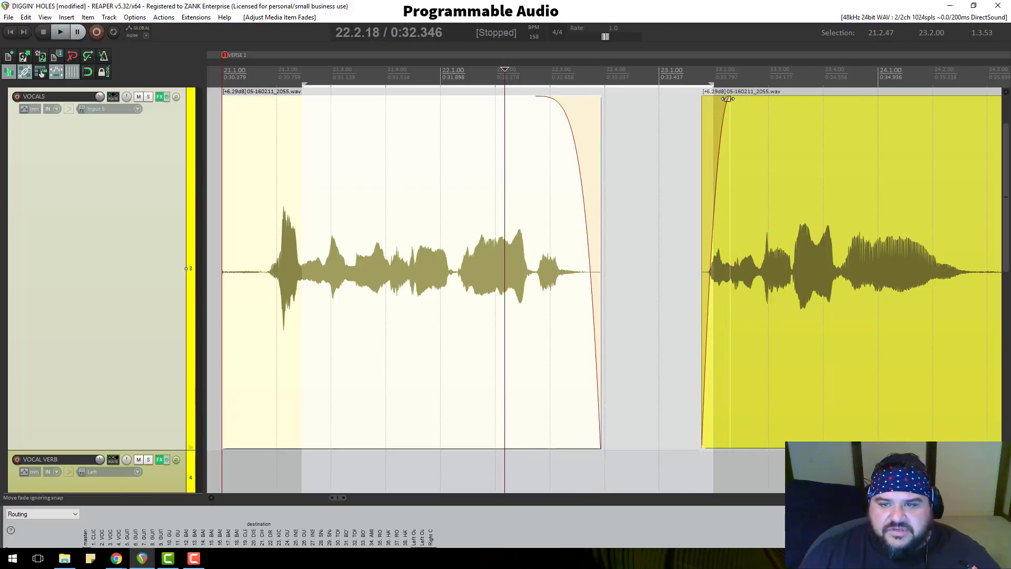
right_click(724, 116)
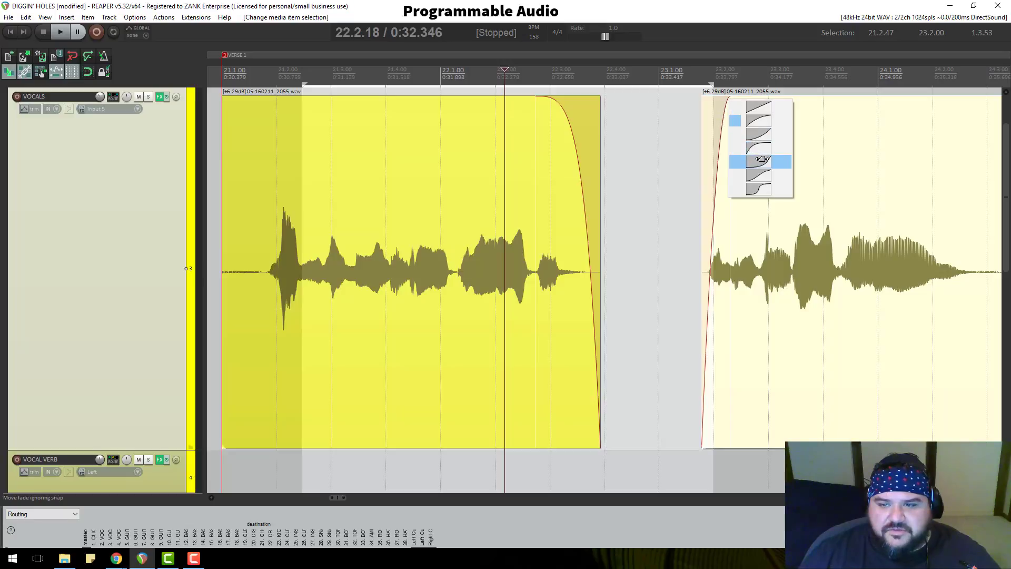
right_click(574, 136)
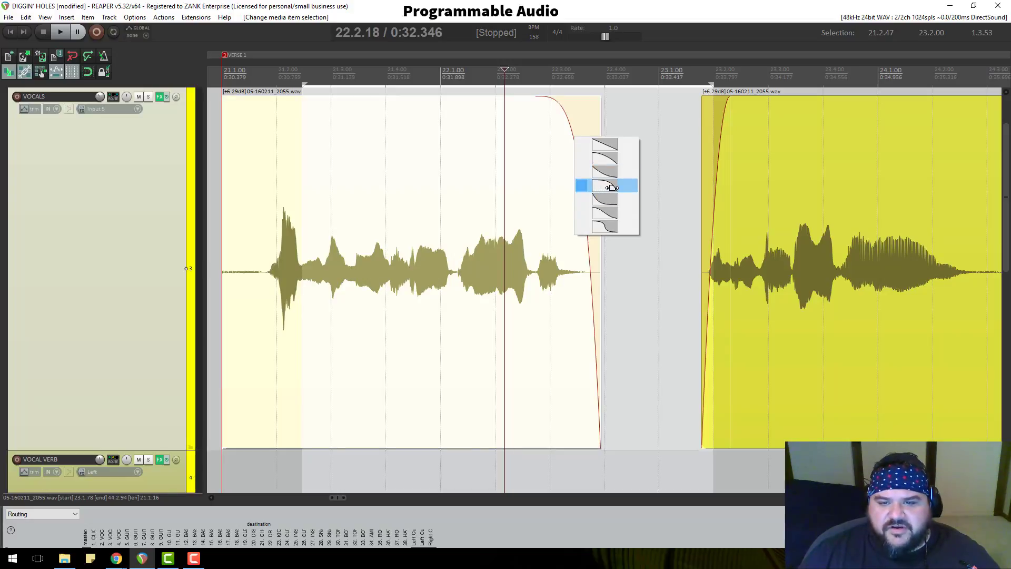
right_click(725, 119)
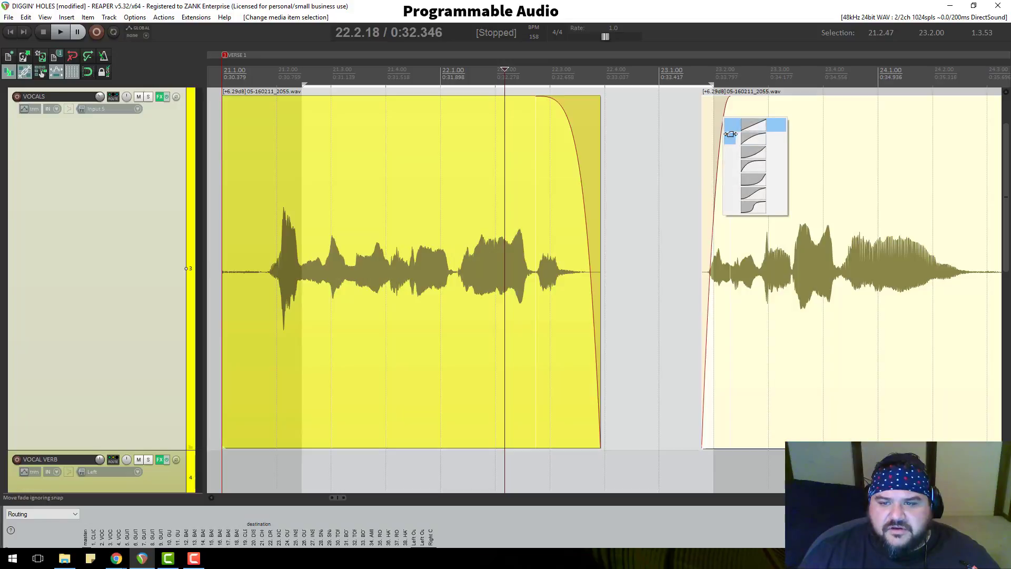
click(741, 166)
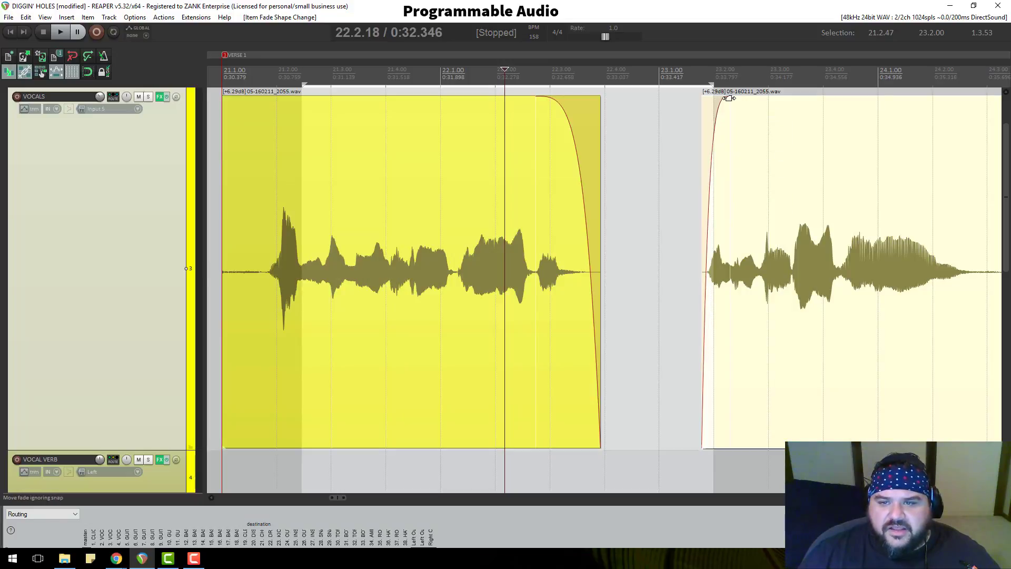
Play back the first phrase's fade-out from 22.2.18 towards the second phrase
scroll(747, 103, up, 3)
scroll(746, 103, down, 2)
key(space)
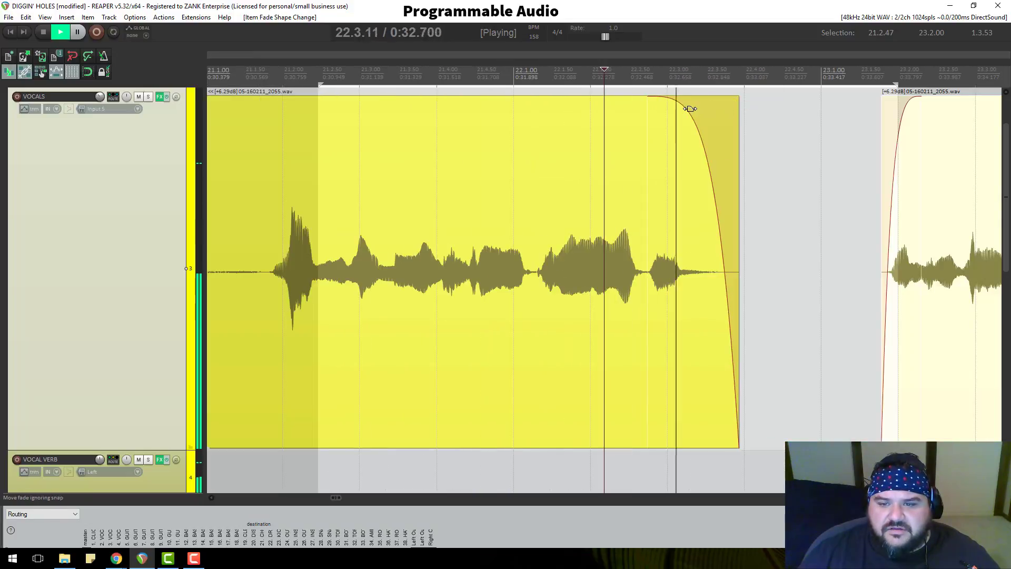
key(space)
Trim the second phrase's start to about 23.1.85 and shorten its fade-in to end near 23.2.15
scroll(693, 110, down, 2)
drag(645, 95, 649, 95)
click(655, 76)
scroll(658, 121, up, 5)
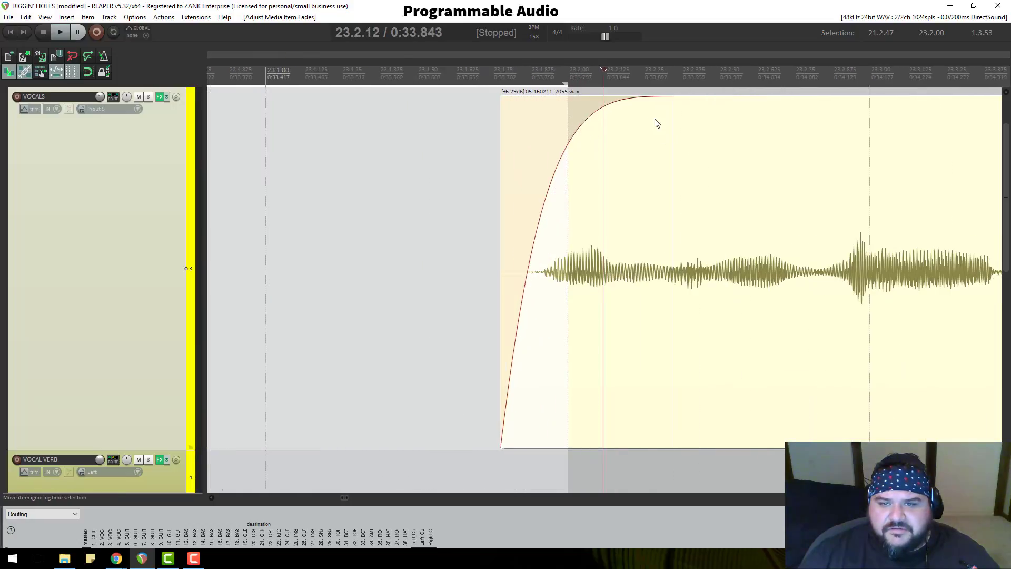
mouse_move(662, 97)
mouse_down()
mouse_move(546, 109)
mouse_move(655, 105)
mouse_up()
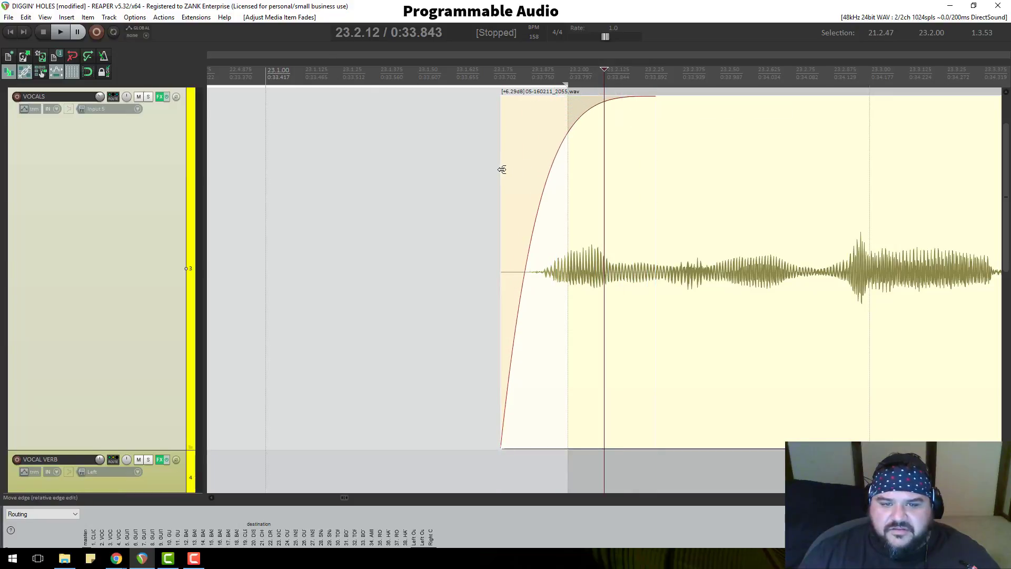
drag(501, 169, 525, 169)
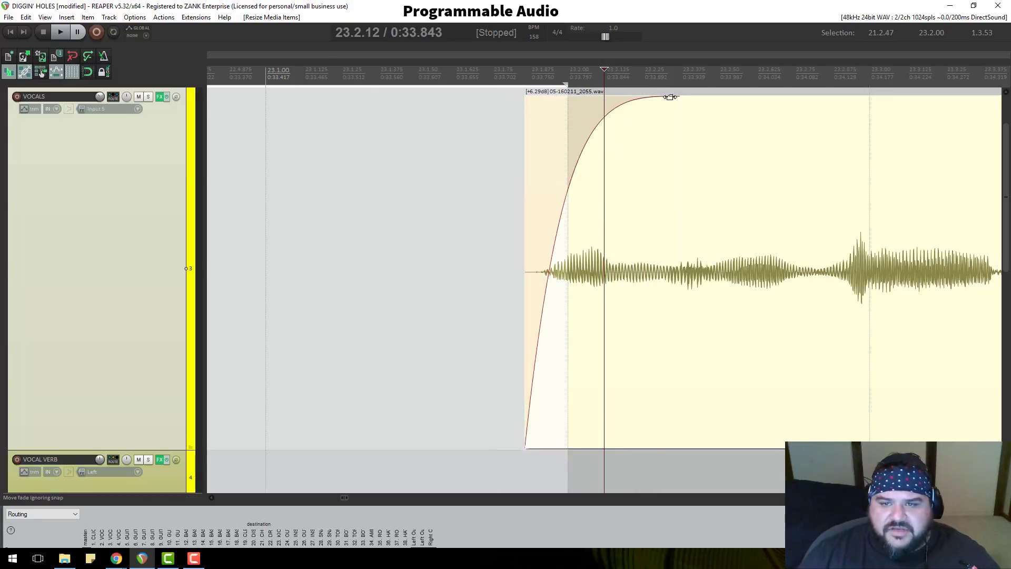
drag(669, 97, 613, 100)
Audition the second phrase's entry and fade-in from 23.1.30
click(358, 68)
key(space)
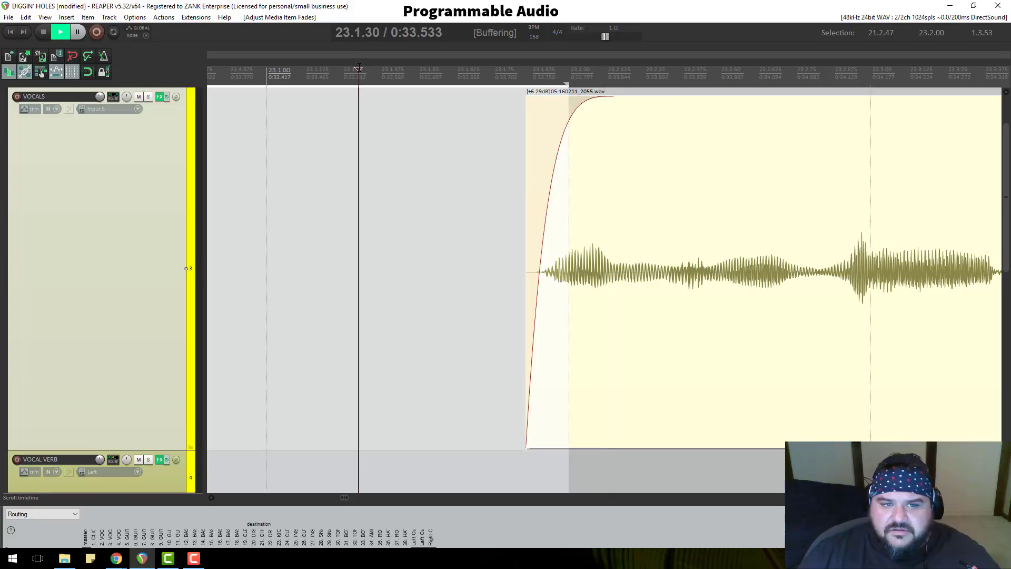
scroll(564, 133, down, 6)
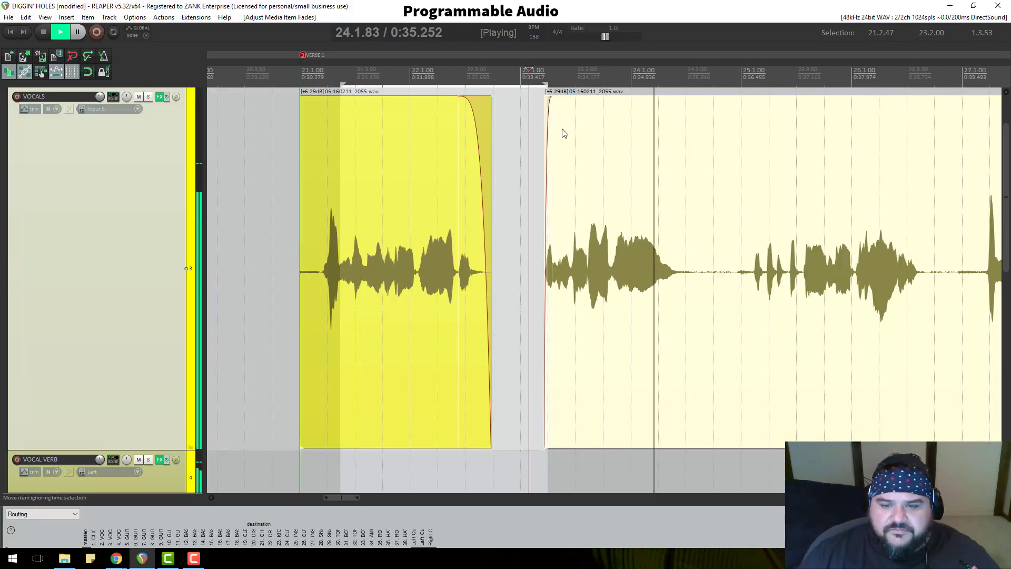
key(space)
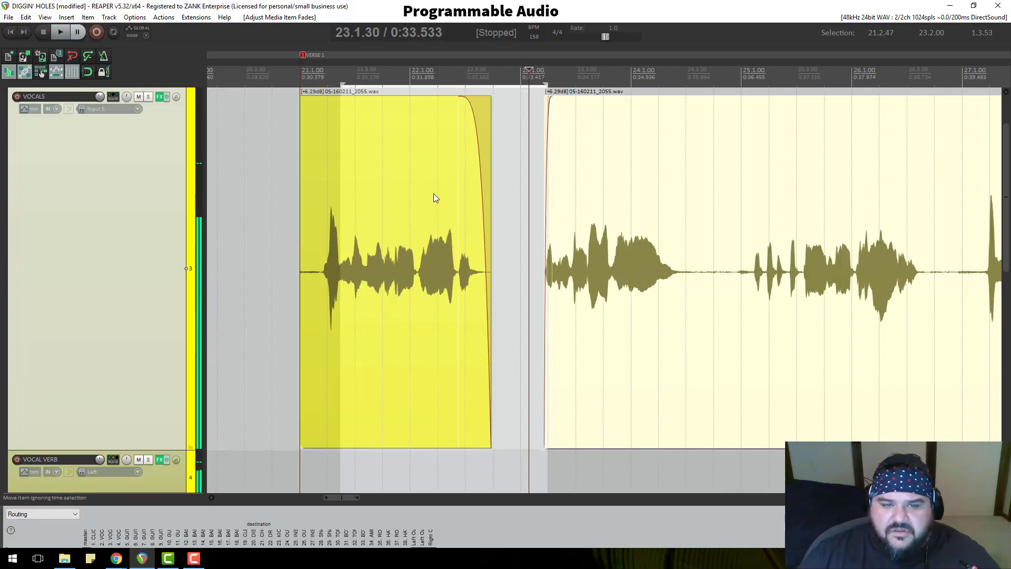
Play back the first phrase's ending and the gap into the second phrase from 22.1.31
click(420, 157)
scroll(580, 163, up, 6)
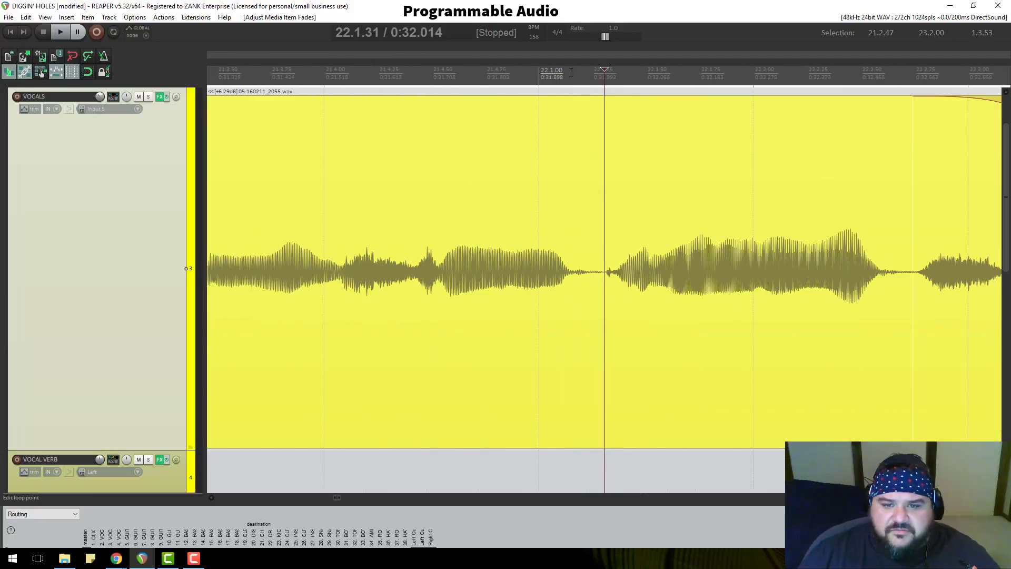
key(space)
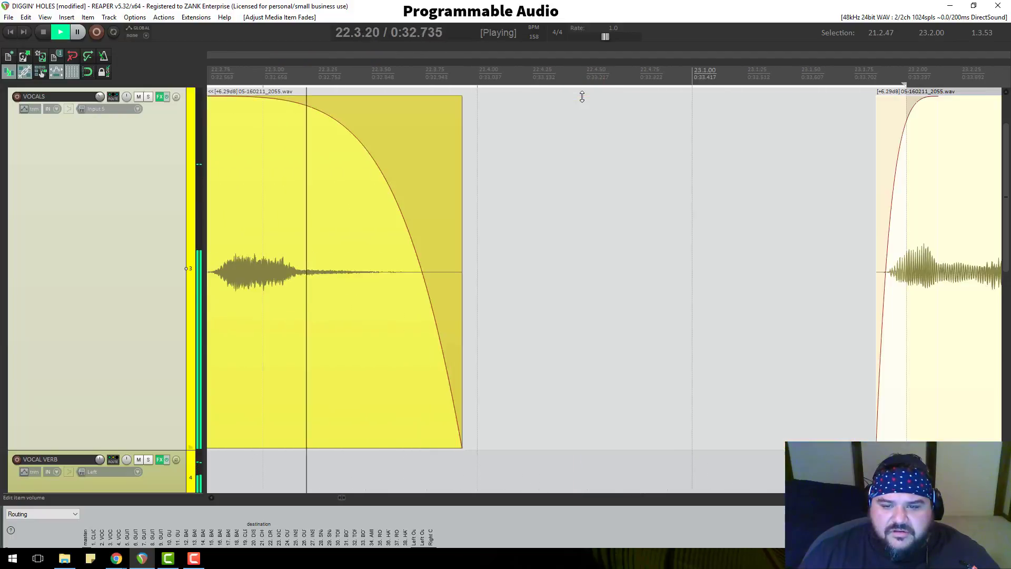
scroll(582, 97, down, 3)
scroll(599, 100, down, 4)
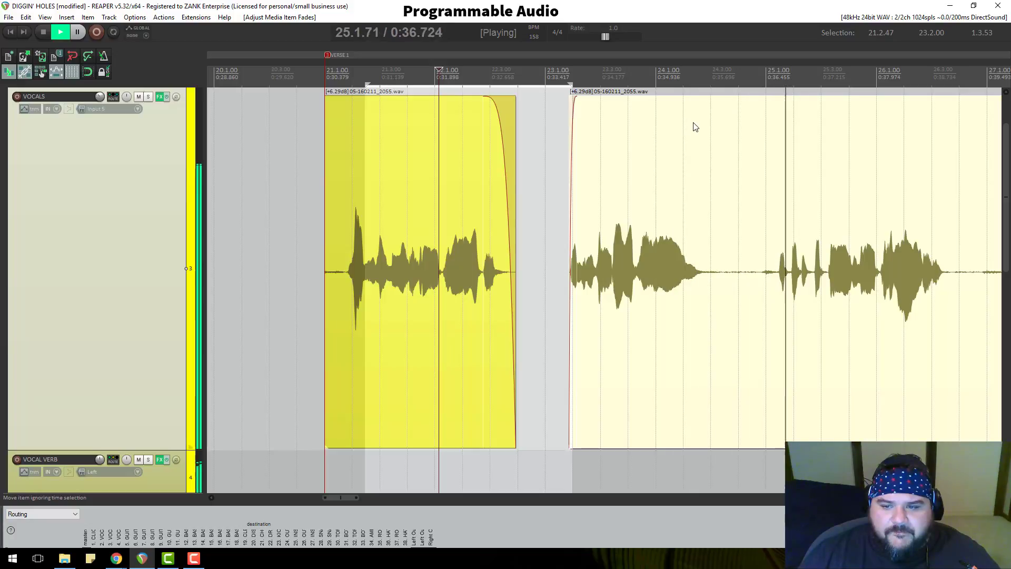
key(space)
Split the vocal item at 24.3.28, in the quiet stretch after the second phrase's tail
click(732, 179)
scroll(720, 180, up, 4)
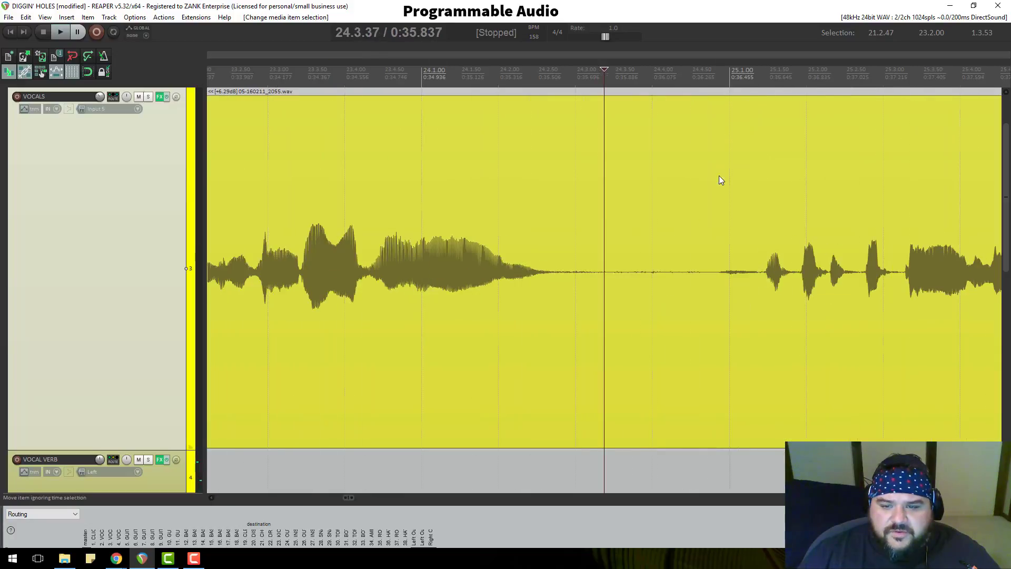
click(572, 291)
click(591, 276)
click(603, 274)
click(596, 270)
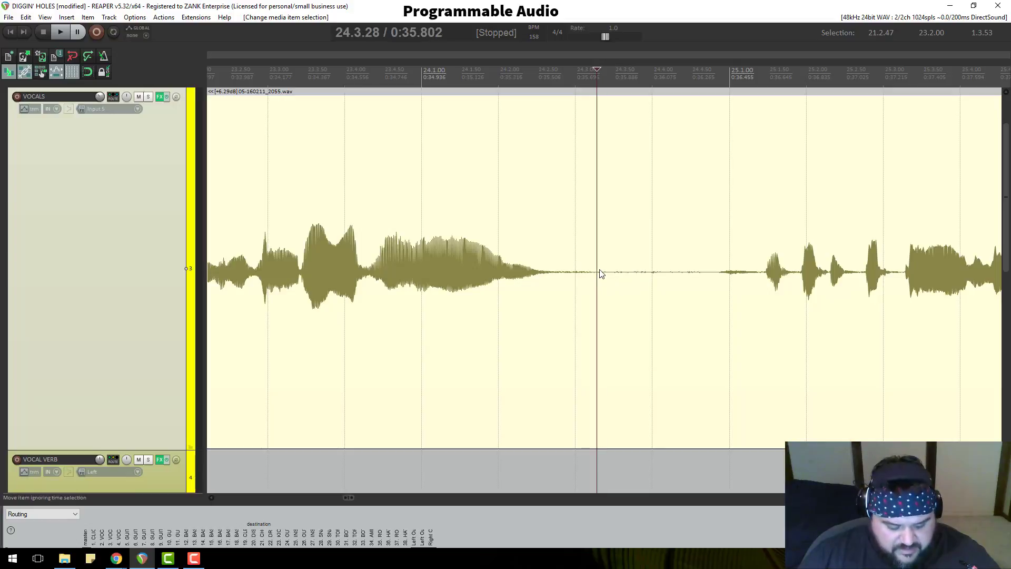
key(s)
Audition the quiet breath before the third phrase from about 24.4.90 and again from 25.1.37
click(721, 279)
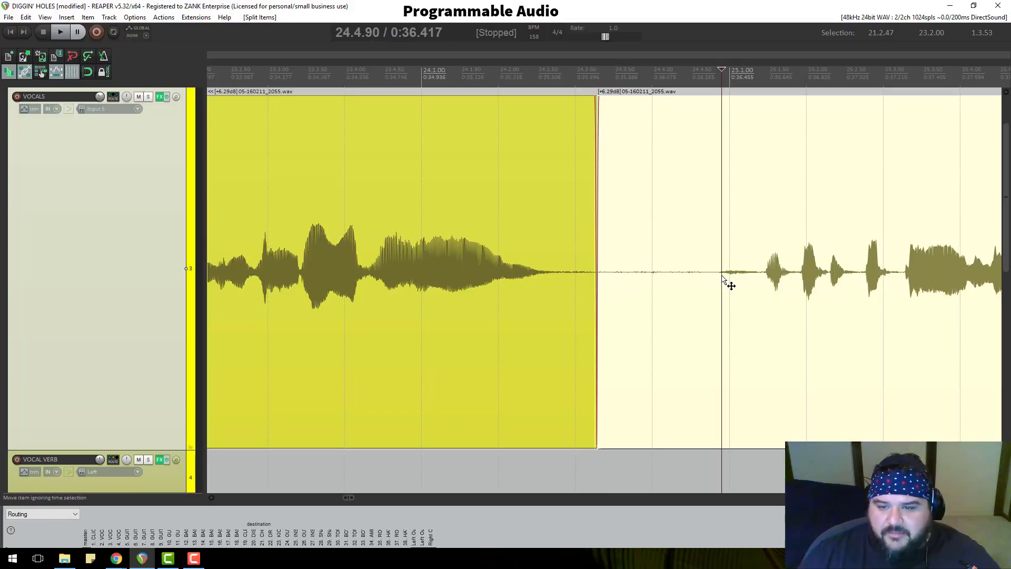
click(720, 276)
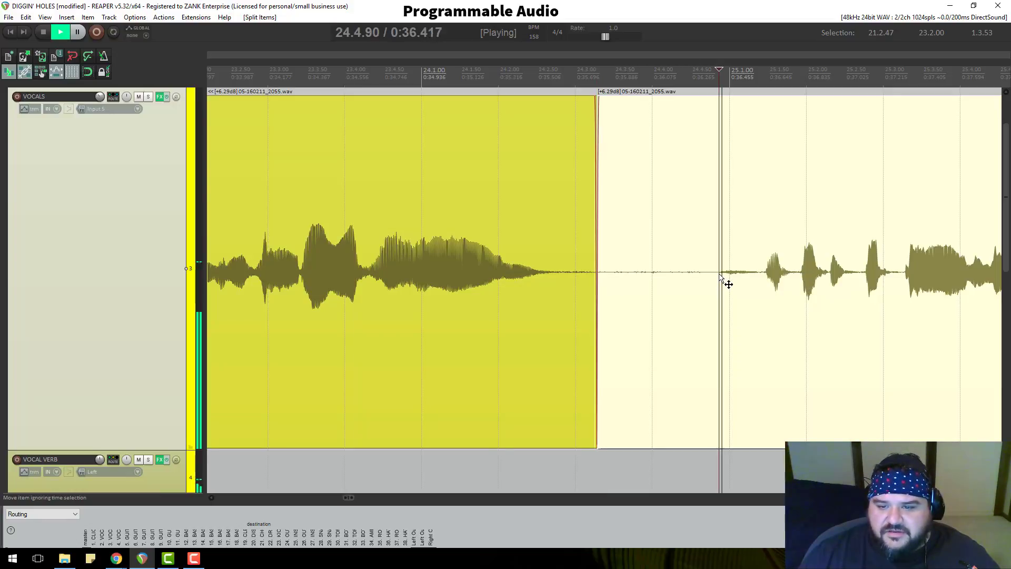
click(760, 276)
scroll(747, 296, up, 3)
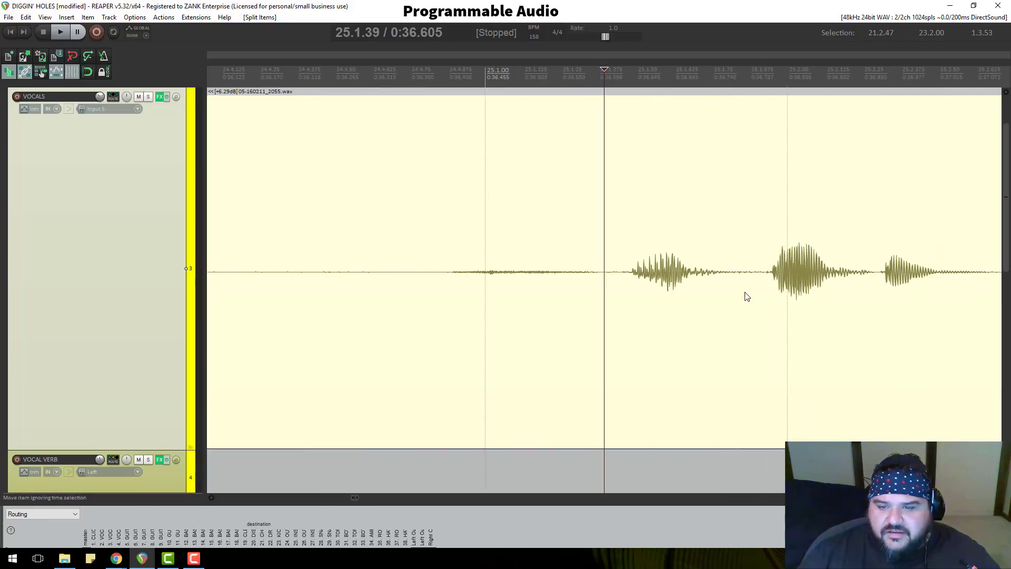
click(597, 275)
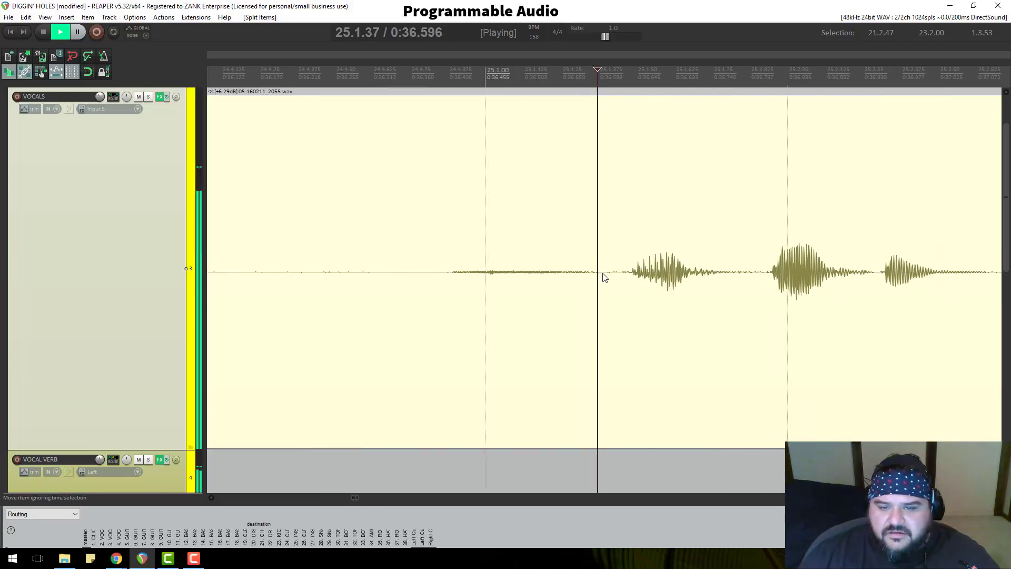
click(444, 91)
Turn off solo on the VOCAL BUS track
scroll(498, 177, down, 3)
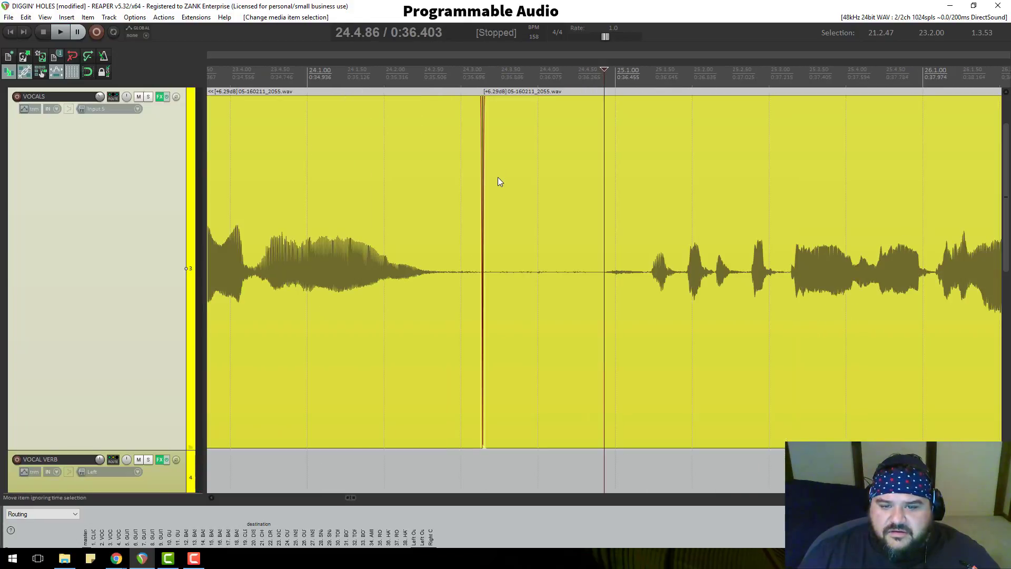
scroll(143, 103, up, 3)
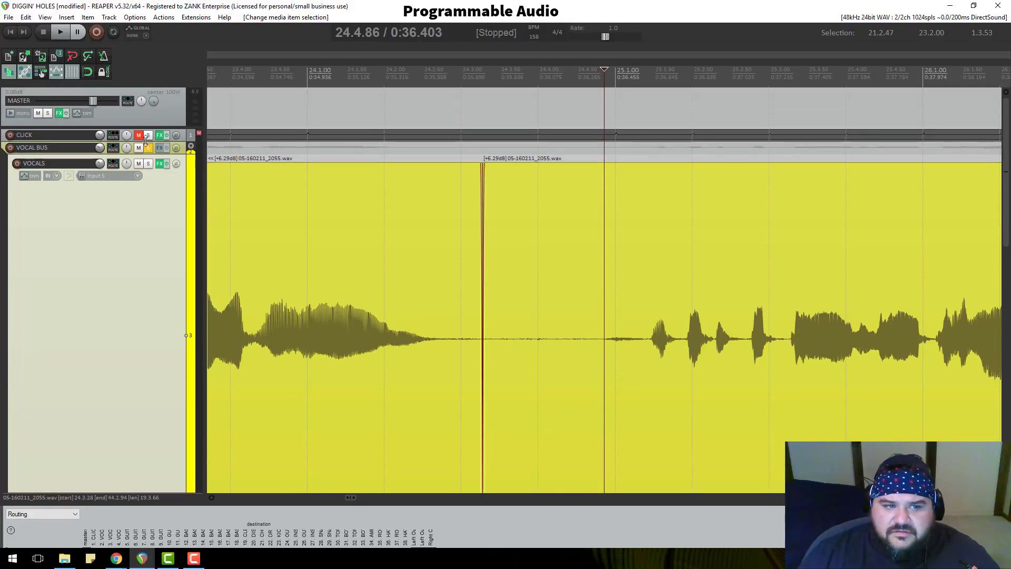
scroll(422, 152, down, 2)
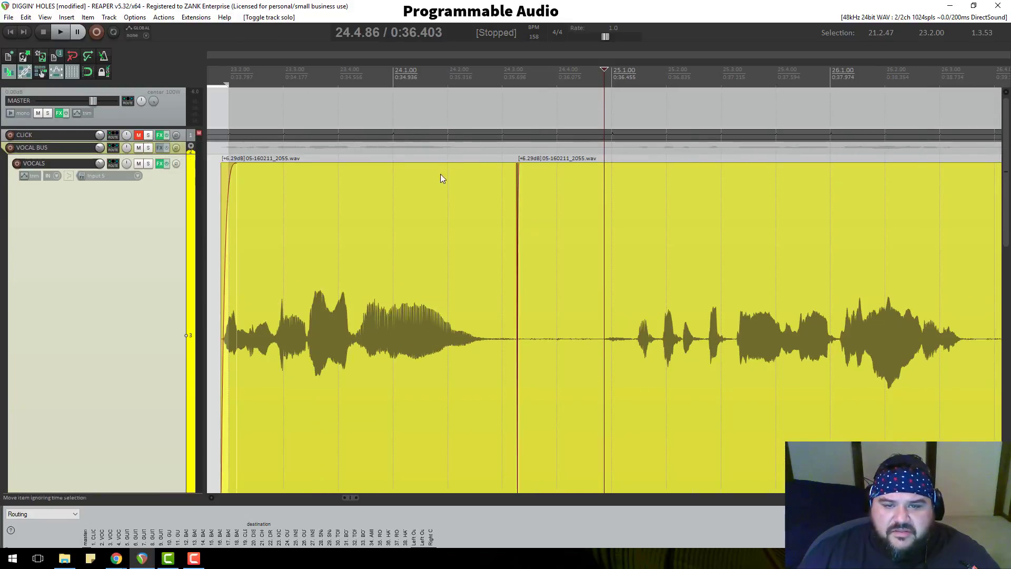
Split the vocal item at about 24.4.85, just before the breath, and delete the quiet piece between the two splits
click(528, 220)
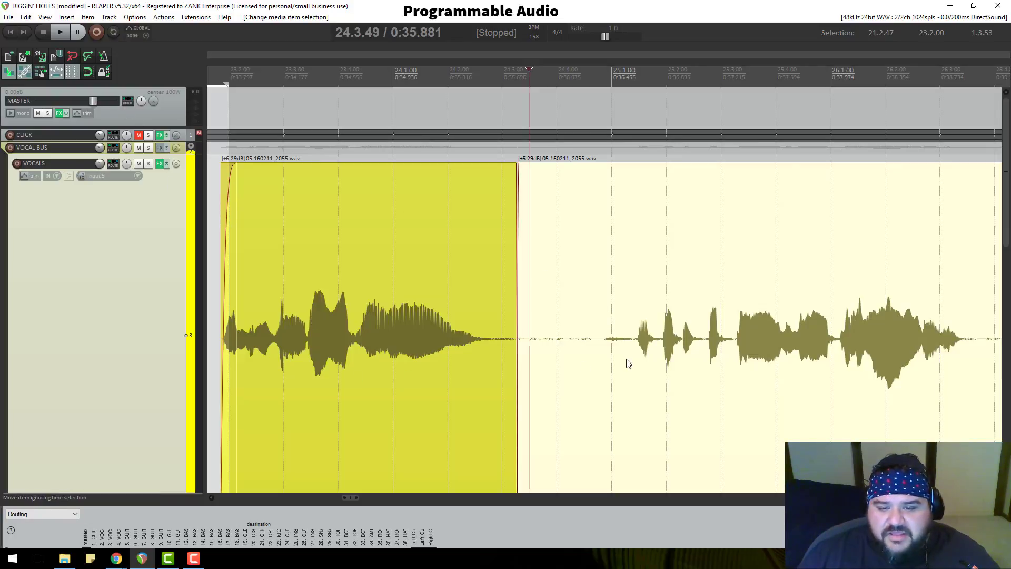
click(604, 347)
scroll(603, 347, up, 4)
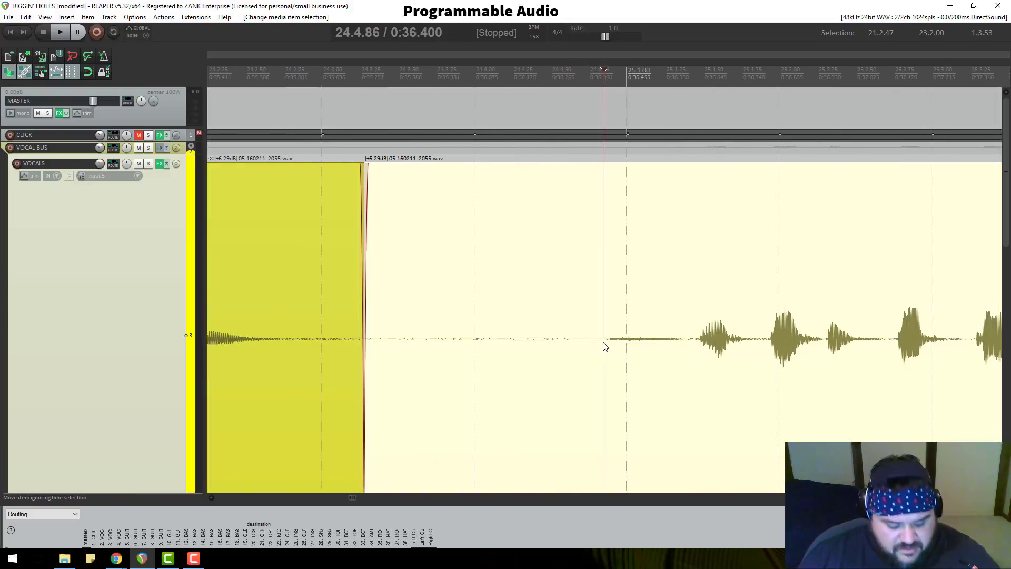
key(s)
scroll(557, 335, down, 2)
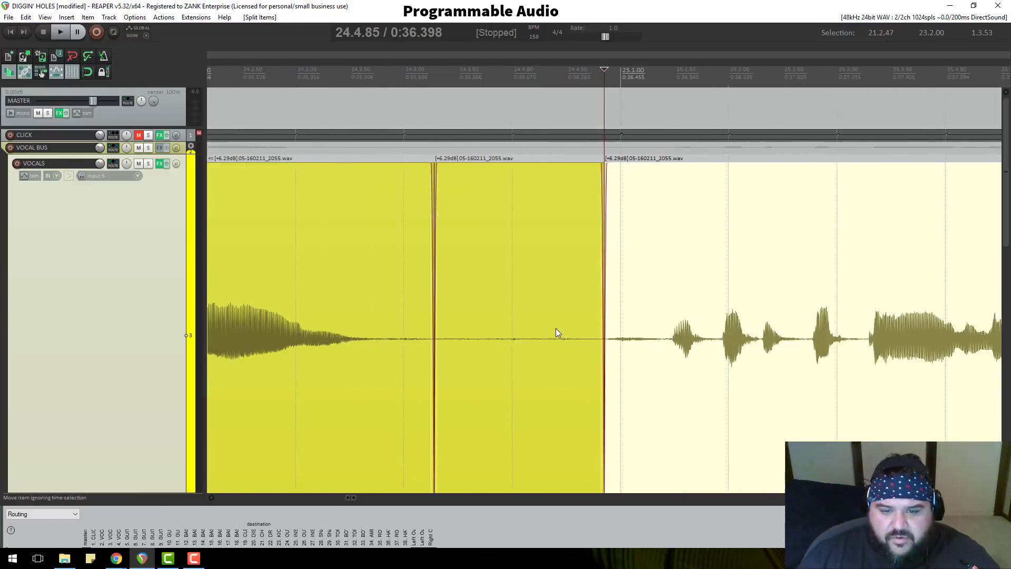
click(557, 334)
key(Delete)
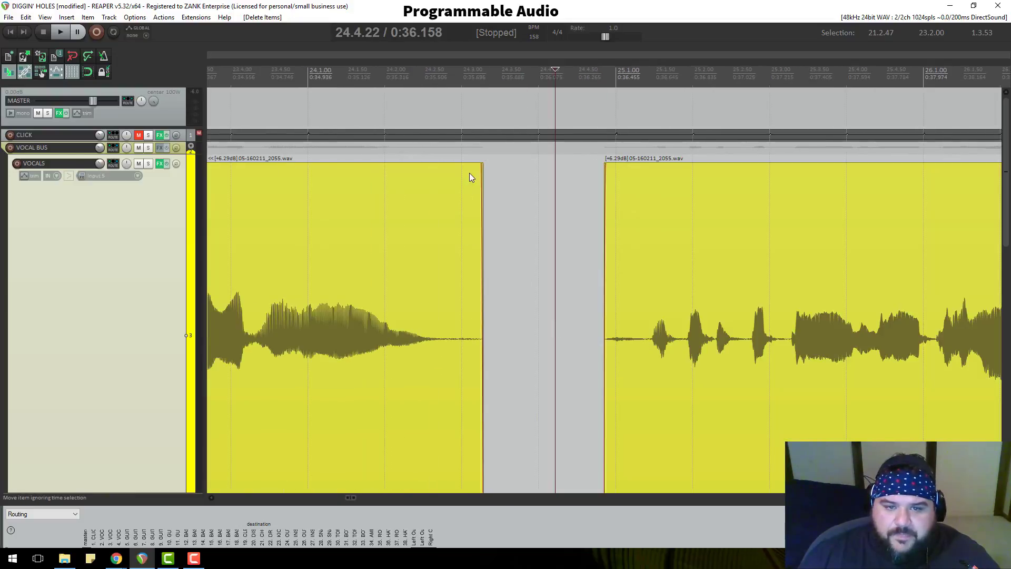
Start the second phrase's fade-out at about 24.3.00 and extend the third phrase's fade-in to about 25.1.35
drag(475, 165, 460, 164)
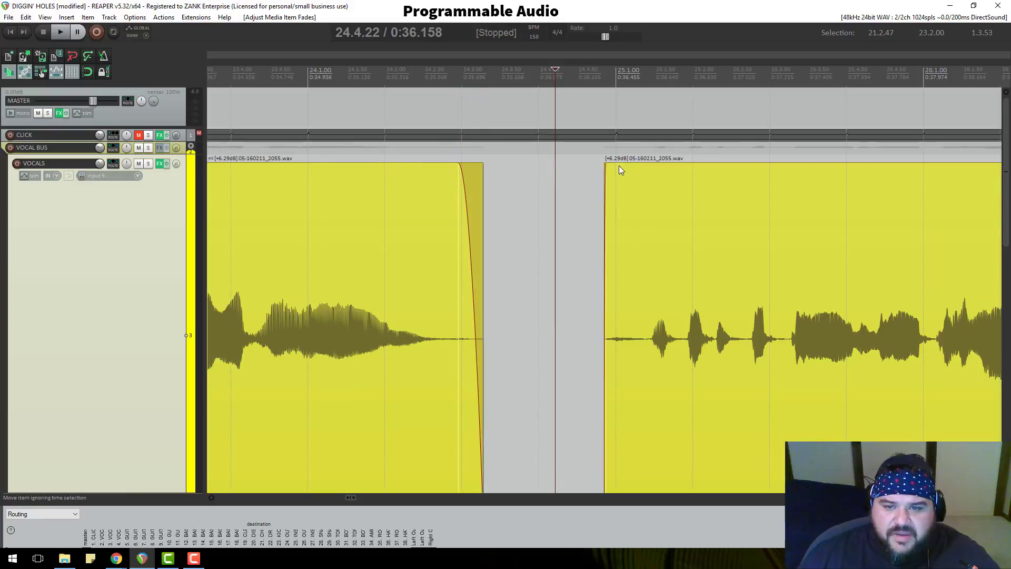
drag(608, 165, 640, 166)
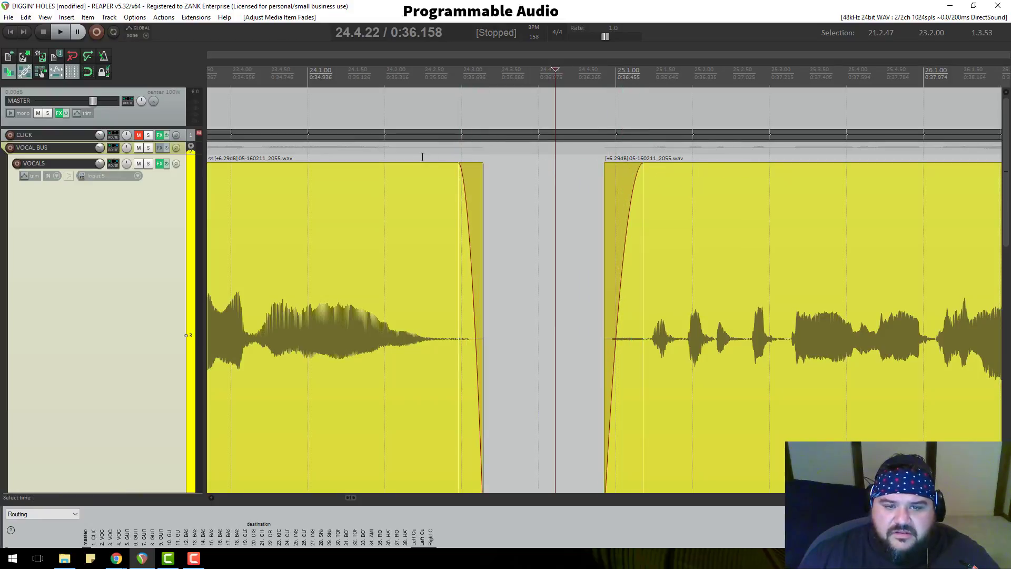
Play back the transition from the second to the third phrase, starting at 23.2.63
scroll(449, 92, down, 2)
click(451, 80)
key(space)
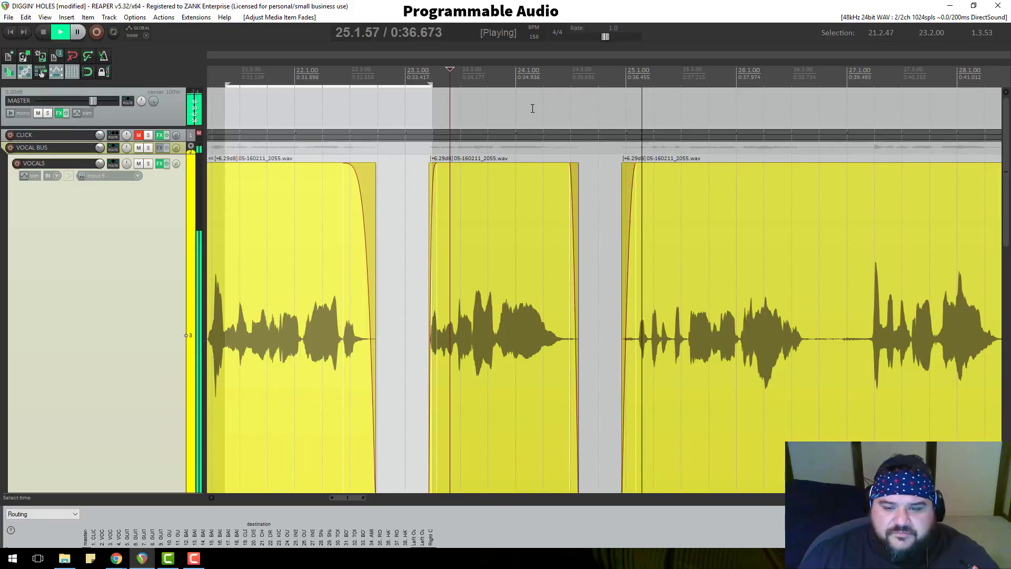
key(space)
Extend the third phrase's start back to about 24.3.85 and audition the gap from 23.2.63
drag(623, 196, 594, 197)
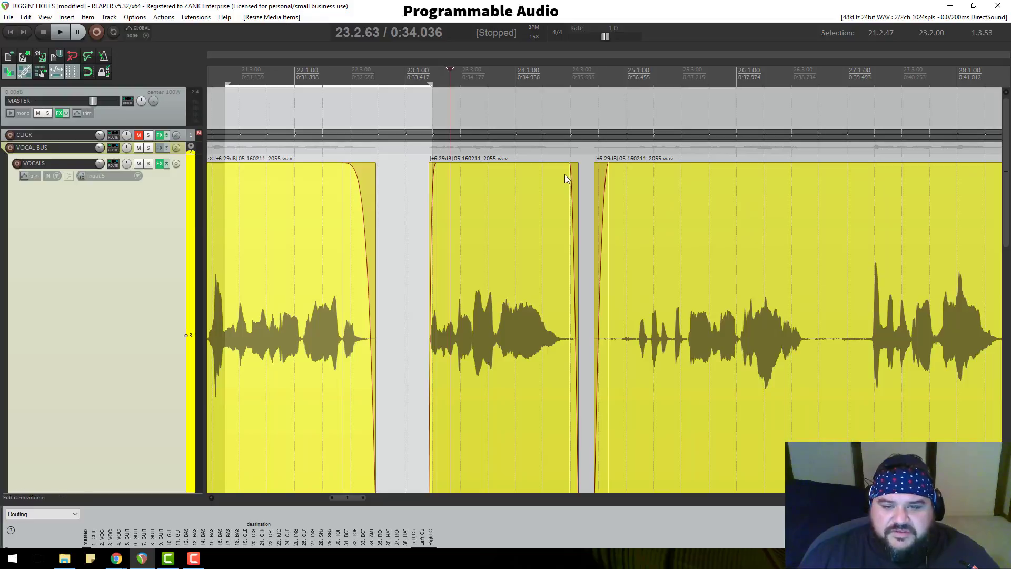
key(space)
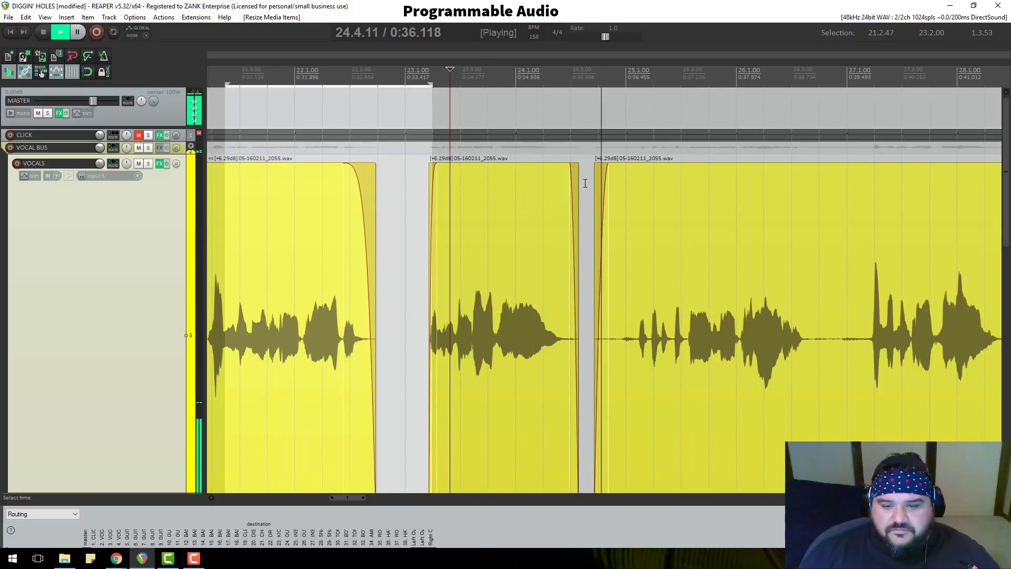
key(space)
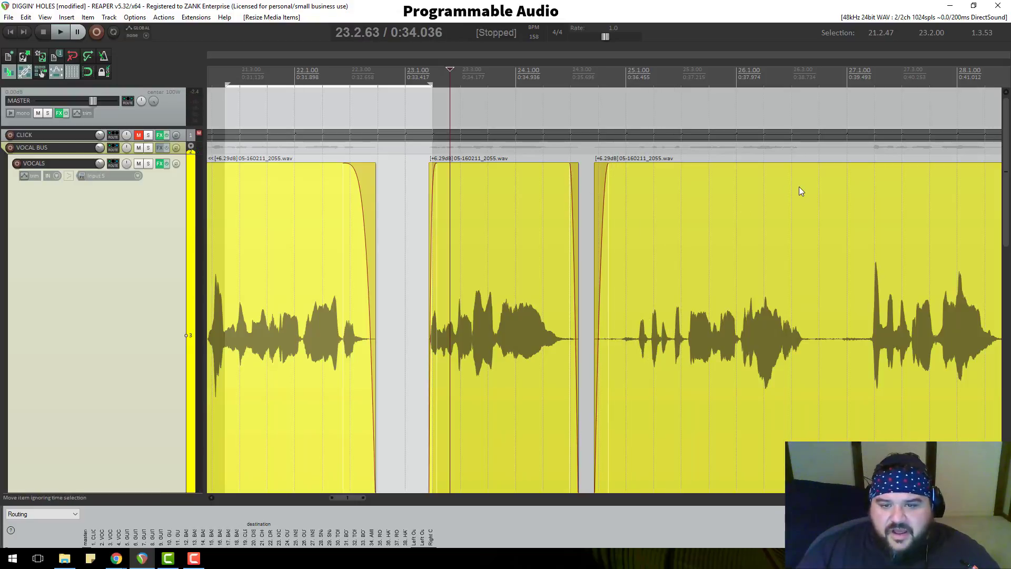
Trim the third phrase's start to about 24.4.95 and shorten its fade-in to end near 25.1.25
click(616, 84)
scroll(655, 266, up, 4)
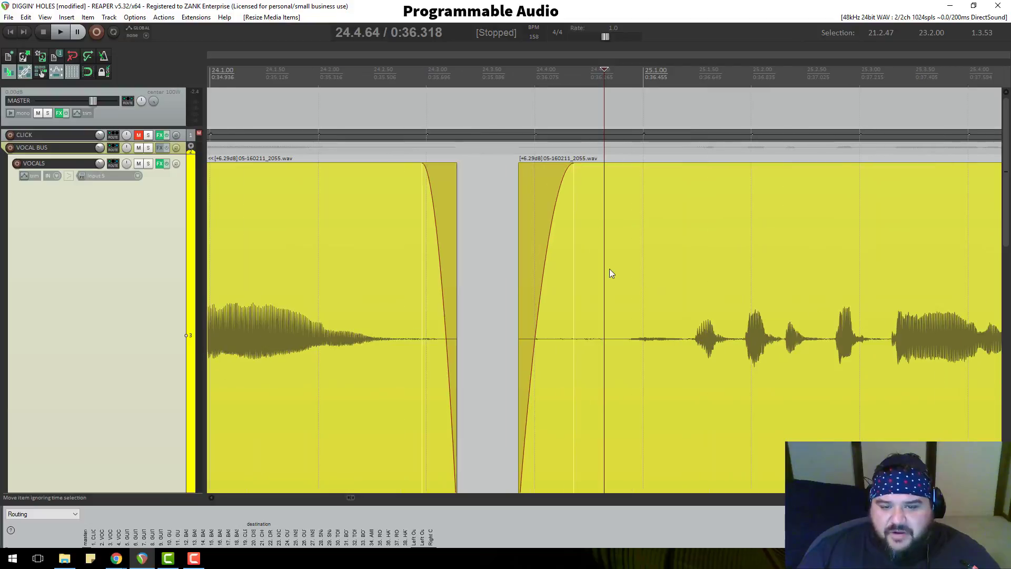
drag(518, 229, 637, 243)
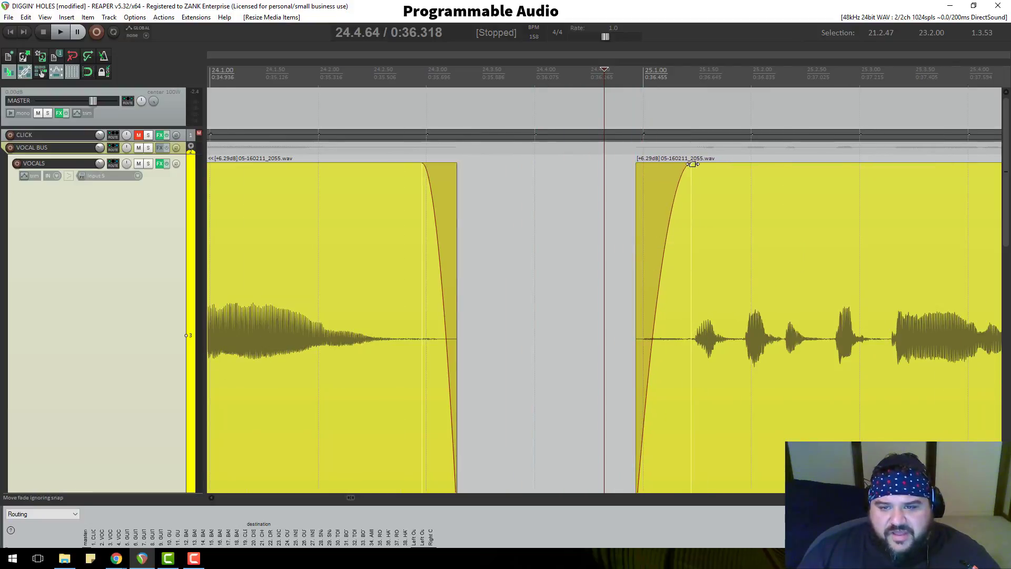
drag(689, 164, 670, 178)
Trim the second phrase's end to 24.3.20 and give it a fade-out from about 24.2.57 with a curve steep at the end
drag(454, 183, 380, 168)
right_click(410, 168)
click(432, 220)
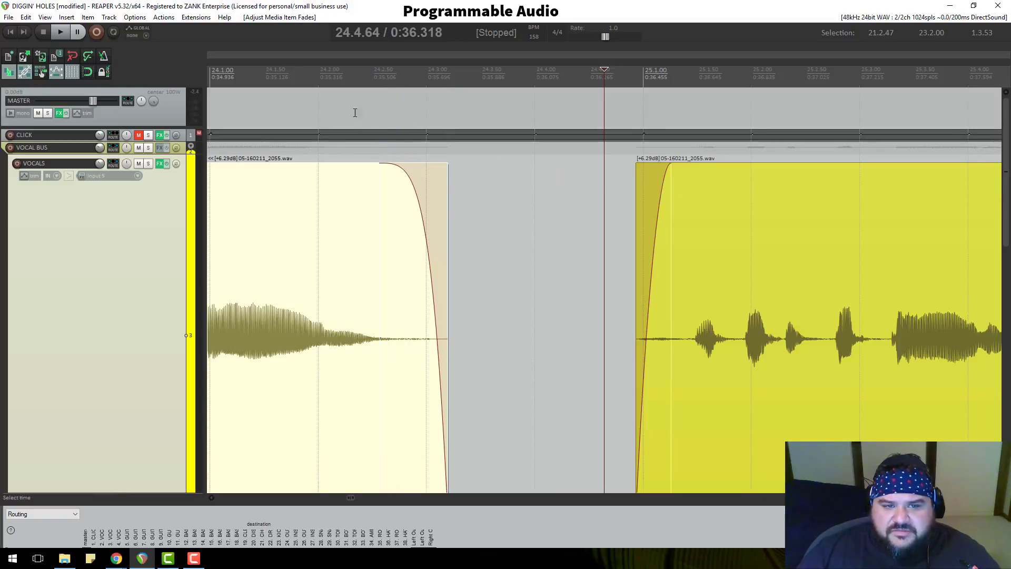
Play back the second phrase's fade-out from 24.2.22 through the third phrase and into the chorus
click(342, 90)
key(space)
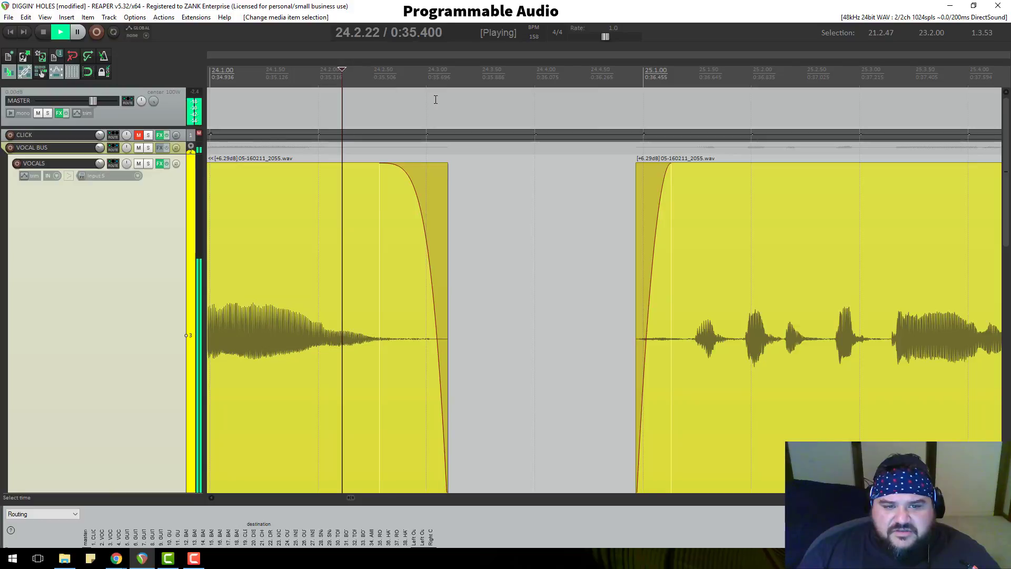
scroll(631, 185, down, 2)
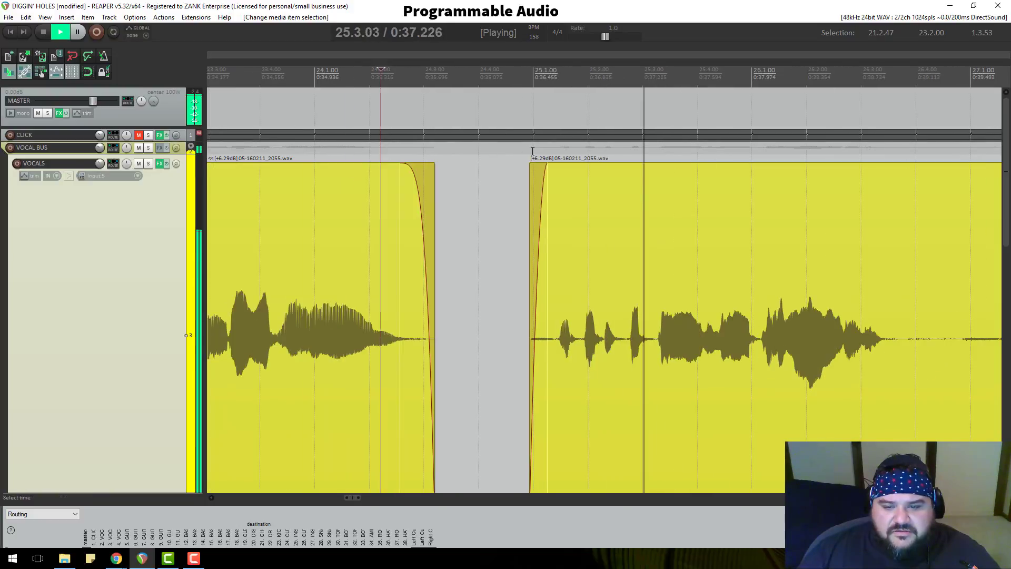
scroll(631, 185, down, 3)
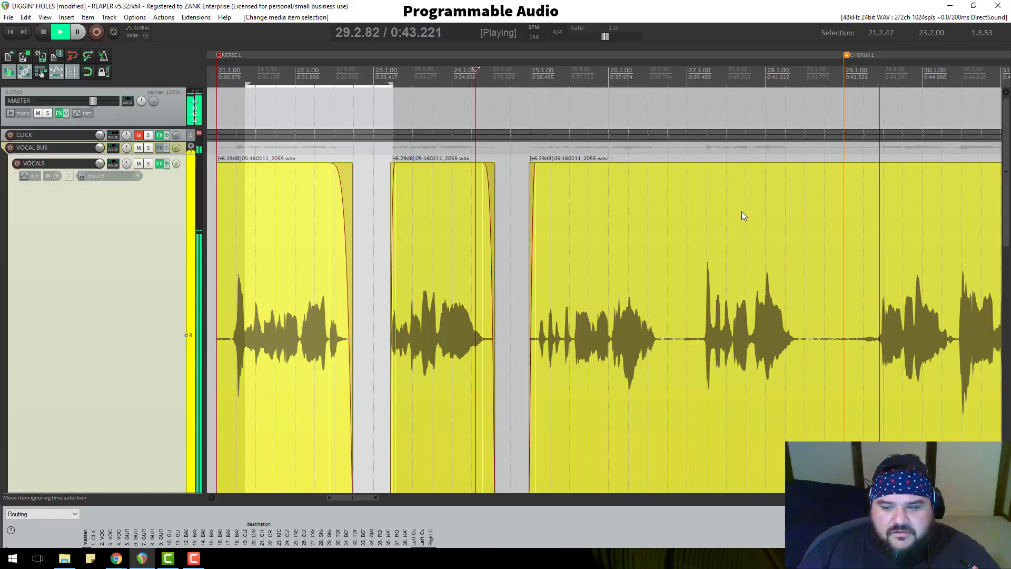
key(space)
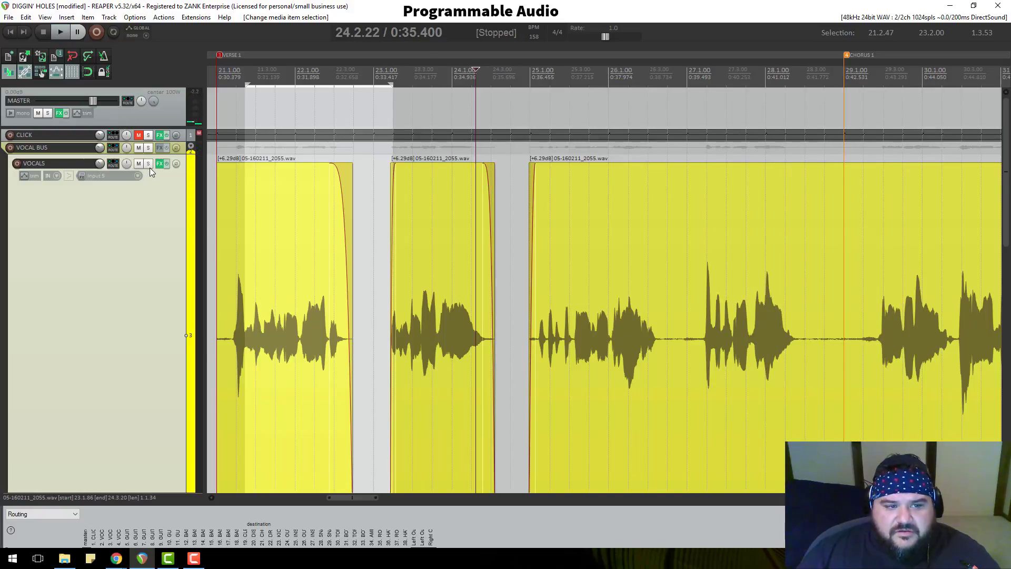
click(158, 147)
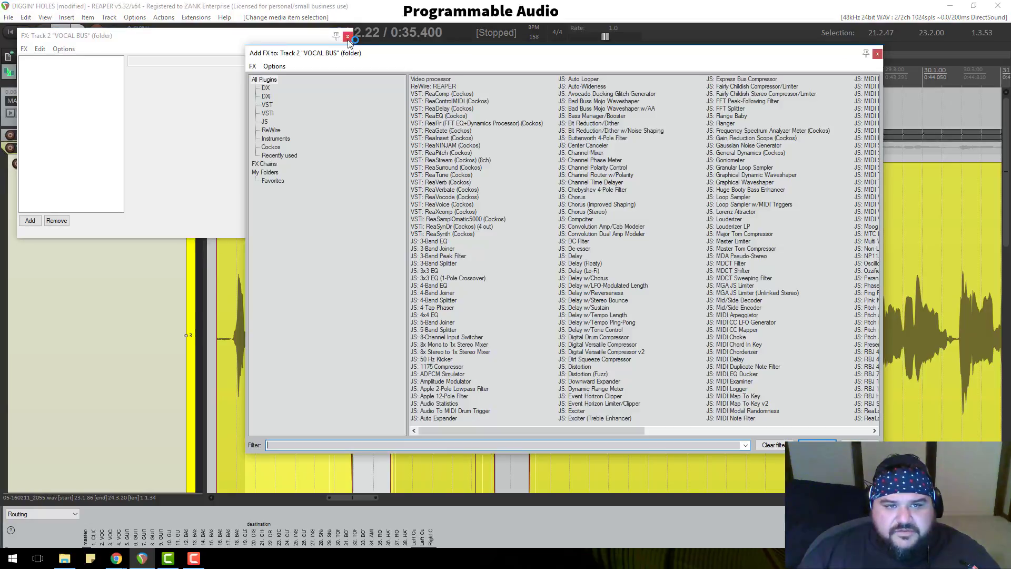
click(877, 54)
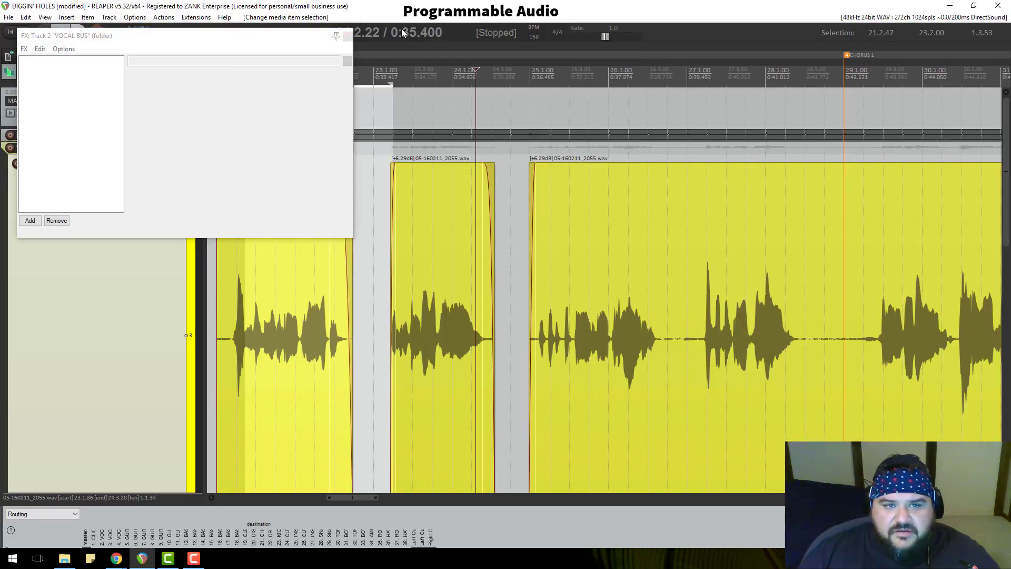
click(246, 54)
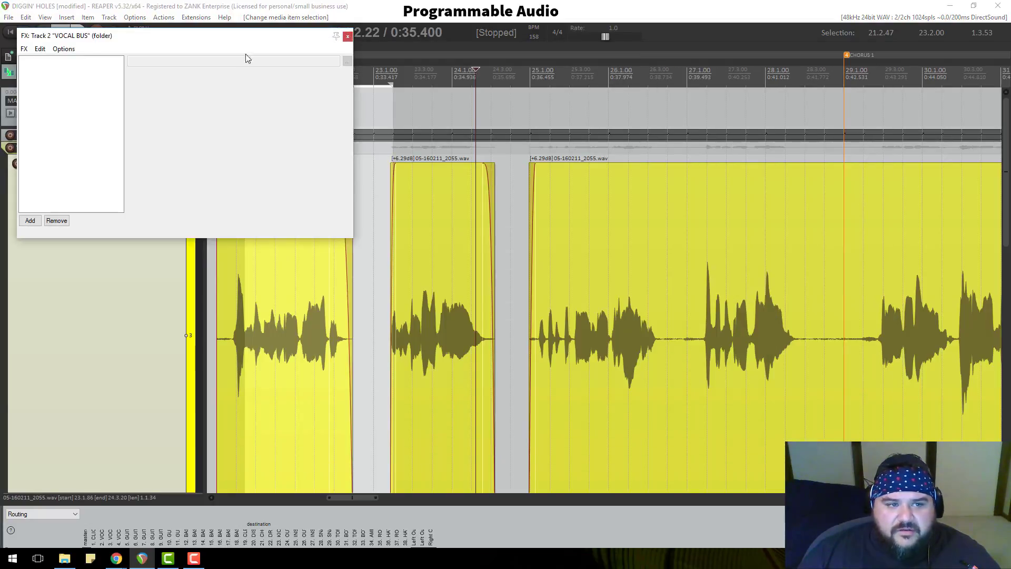
click(347, 36)
Solo the VOCAL BUS track and open the VOCAL VERB track's effects chain showing ReaVerb
click(147, 149)
scroll(144, 159, down, 5)
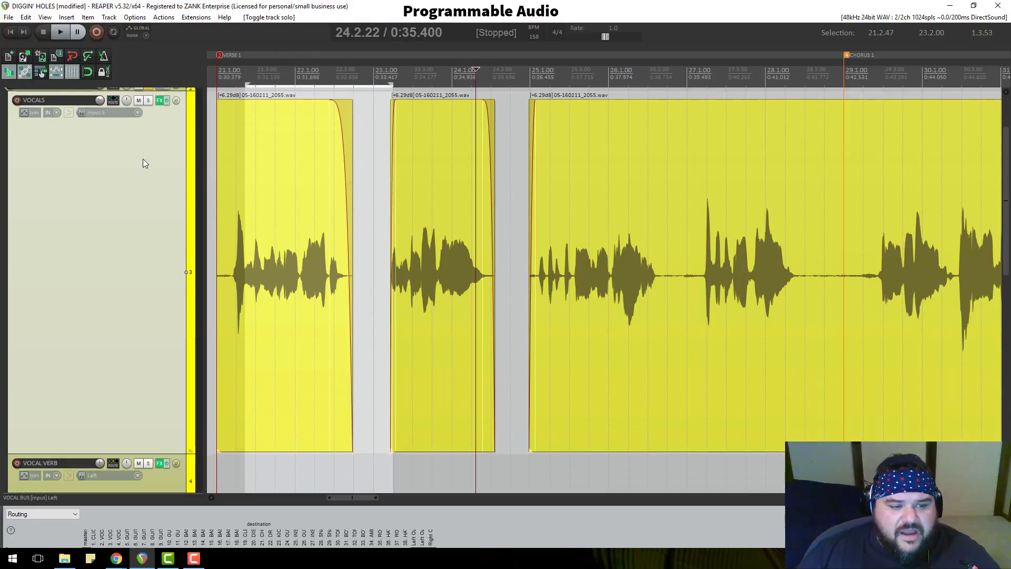
scroll(132, 316, down, 2)
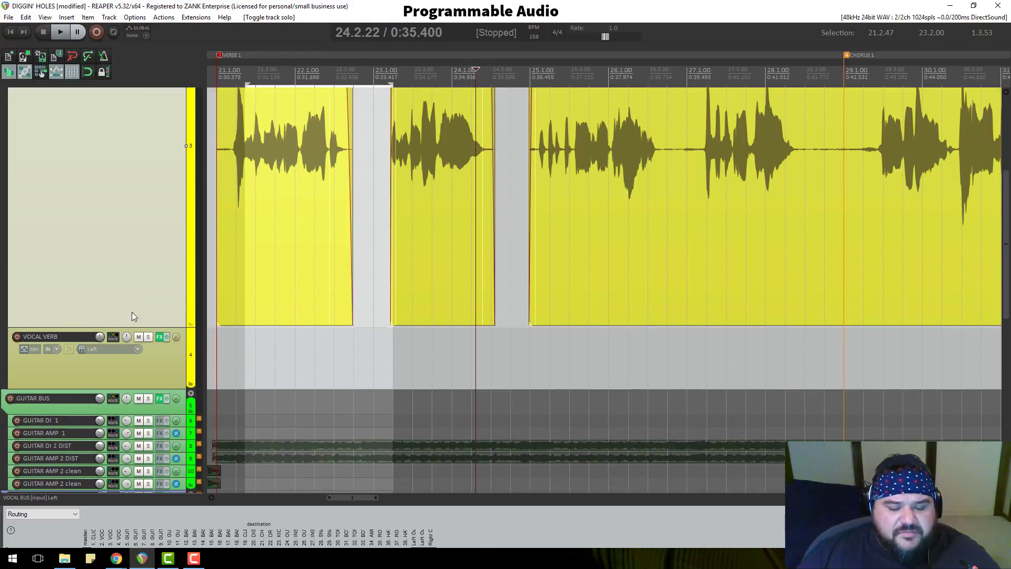
click(159, 337)
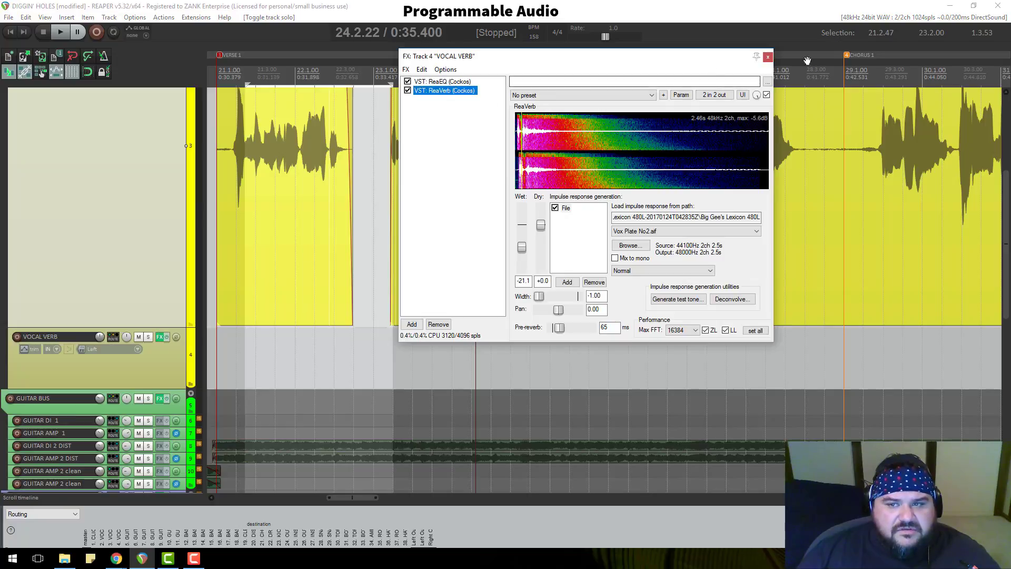
Close the VOCAL VERB track's effects chain and make the VOCALS track taller while keeping the other tracks compact
click(768, 57)
scroll(134, 188, up, 2)
scroll(135, 187, up, 2)
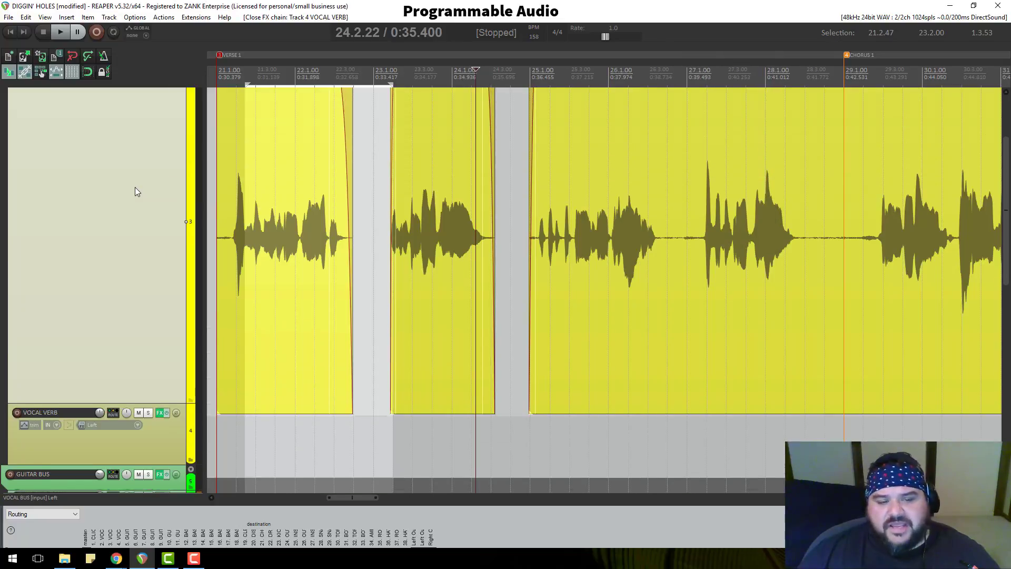
scroll(143, 191, down, 5)
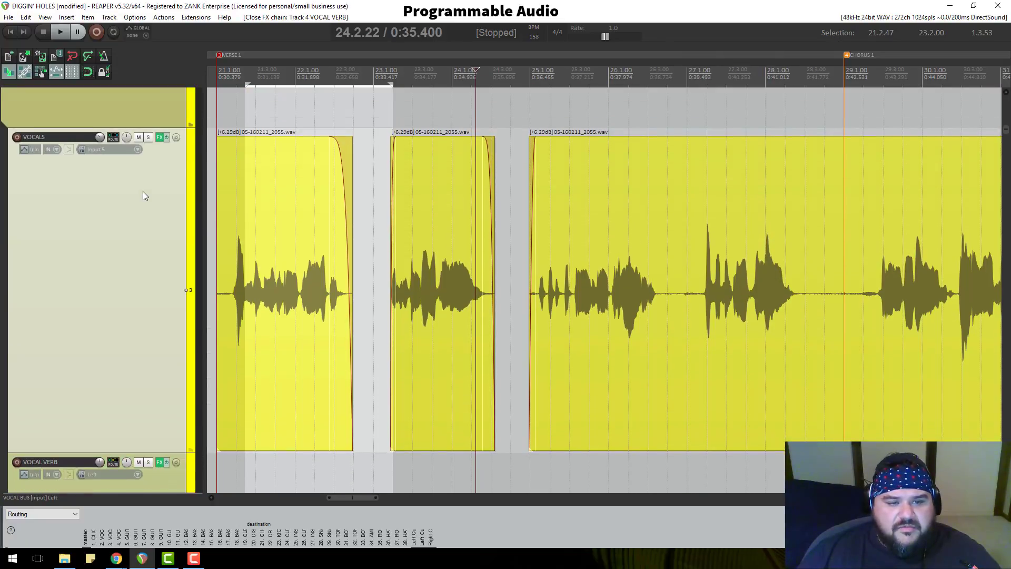
scroll(148, 241, down, 3)
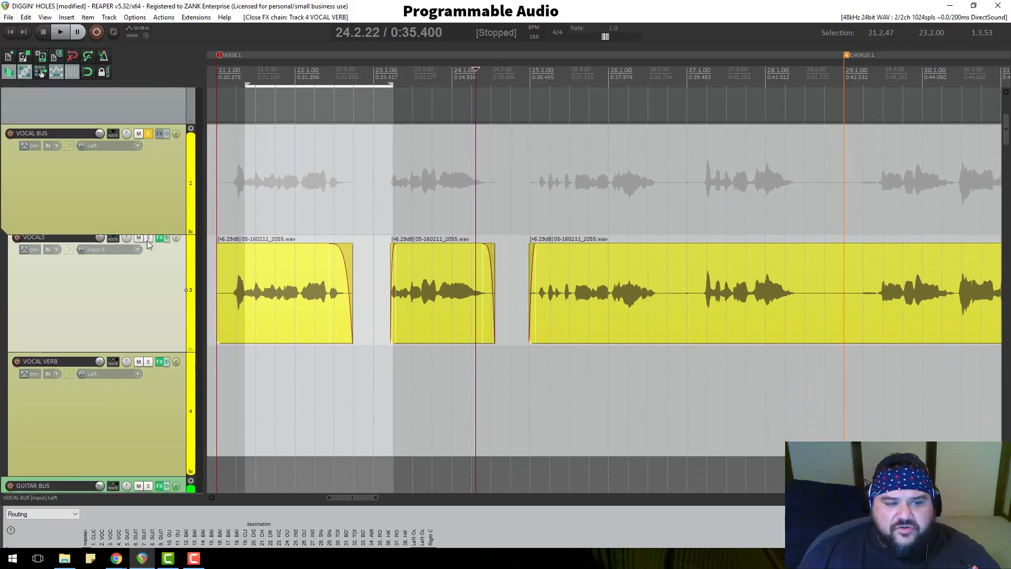
scroll(156, 260, down, 4)
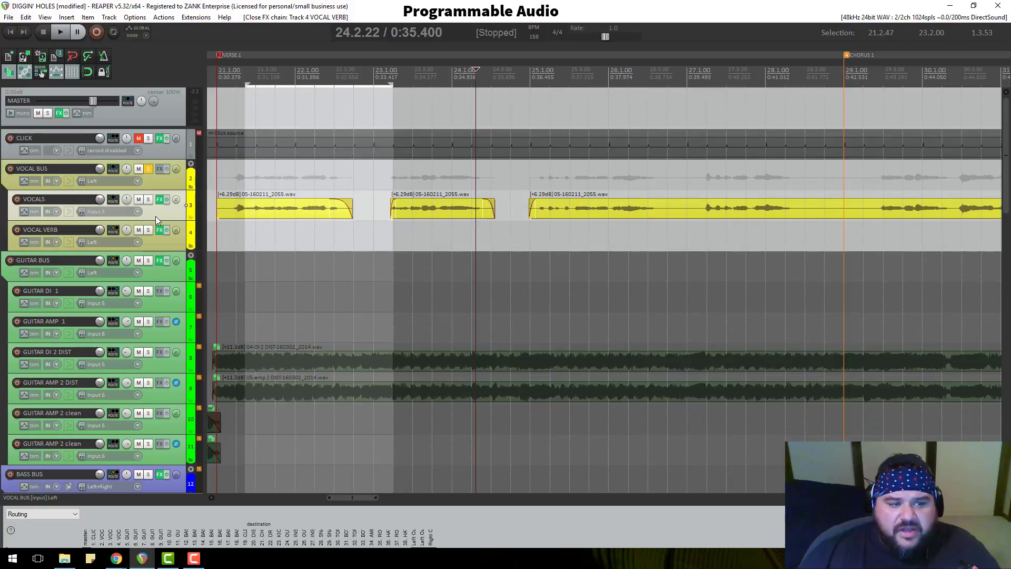
click(159, 230)
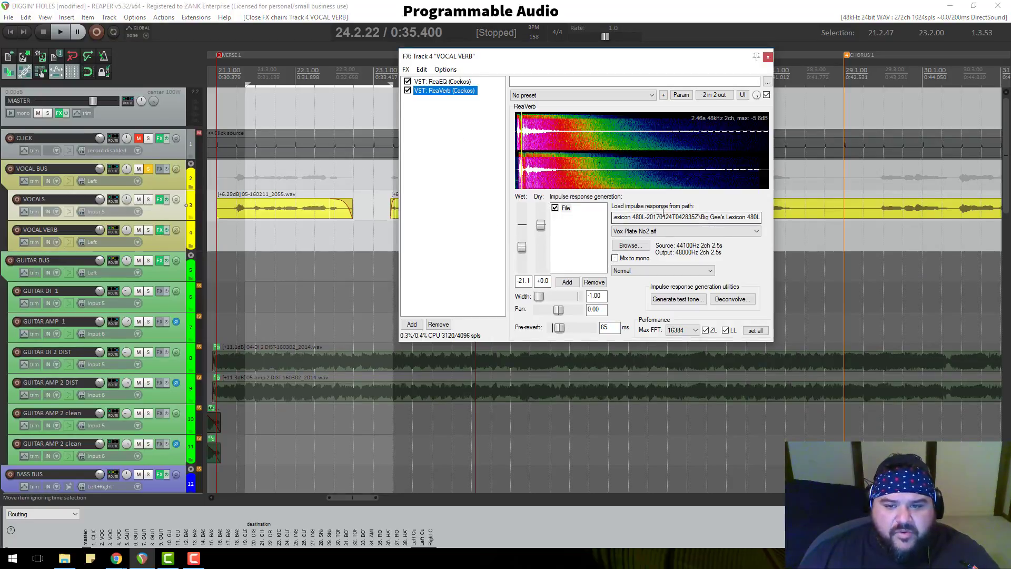
click(768, 56)
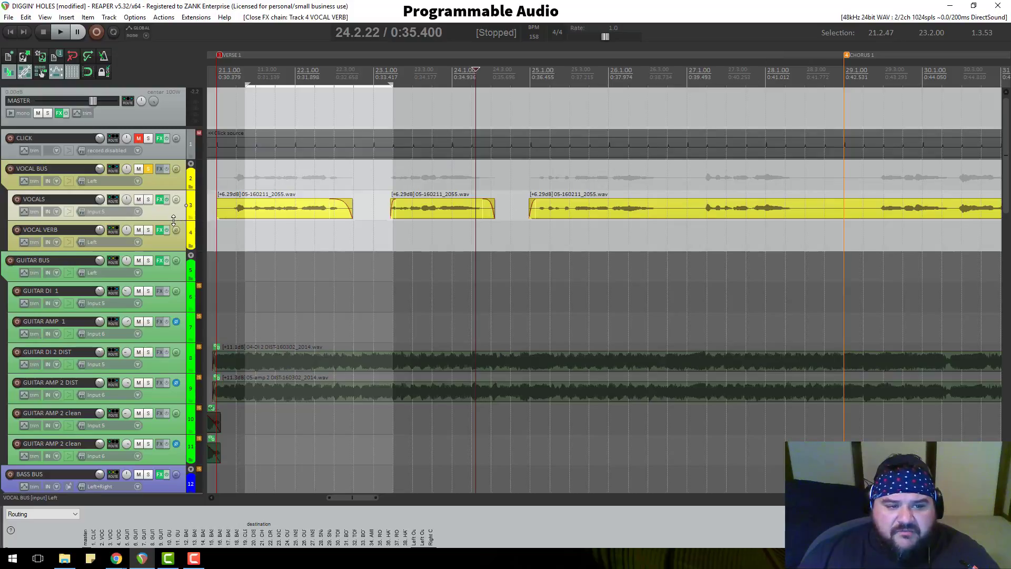
drag(173, 219, 174, 318)
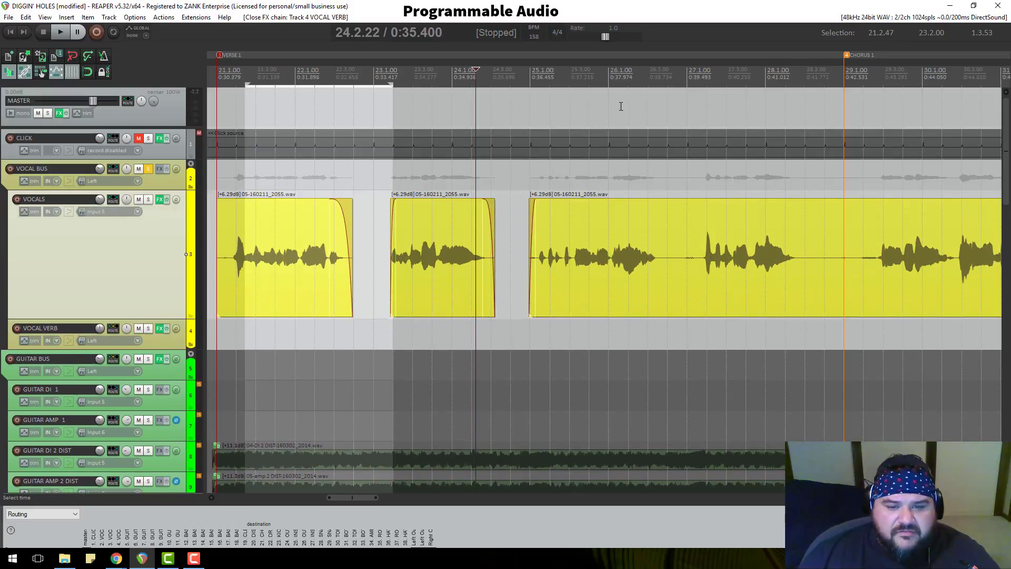
Mute the VOCAL VERB track and play back the dry vocal from 25.2.10 across the gap into the following phrase
click(557, 78)
scroll(571, 102, up, 3)
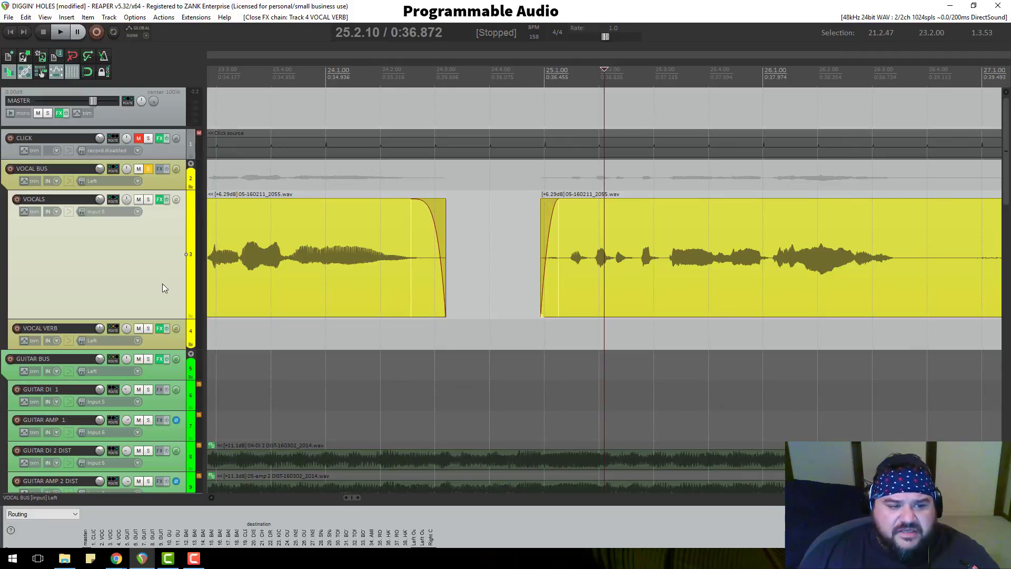
click(138, 328)
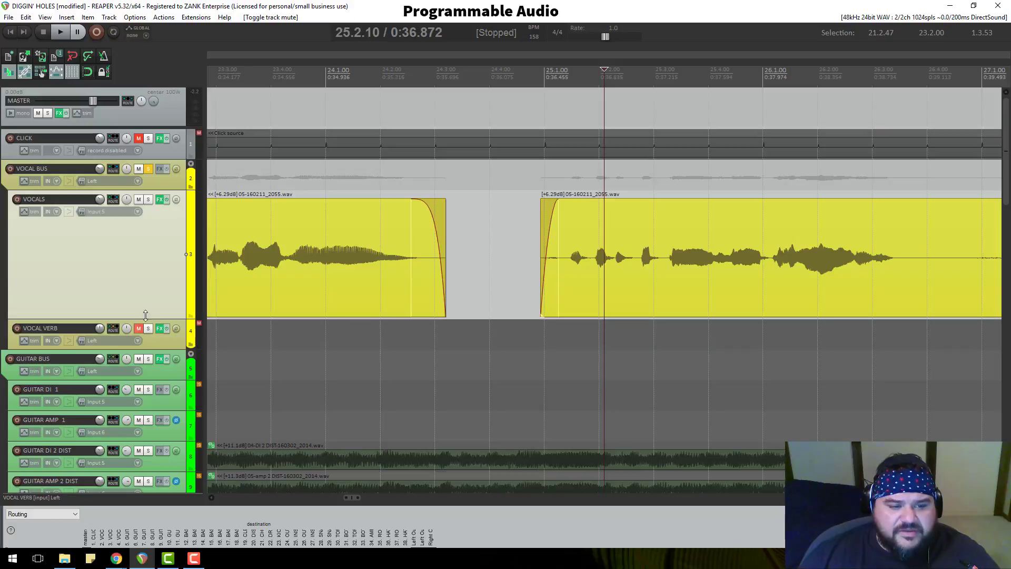
click(140, 201)
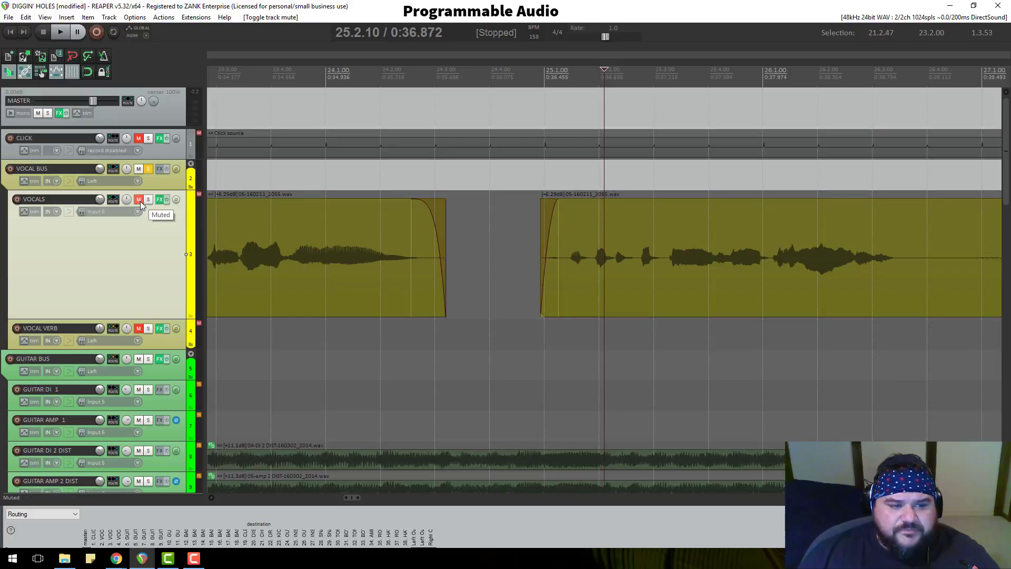
click(140, 201)
key(space)
scroll(363, 221, down, 5)
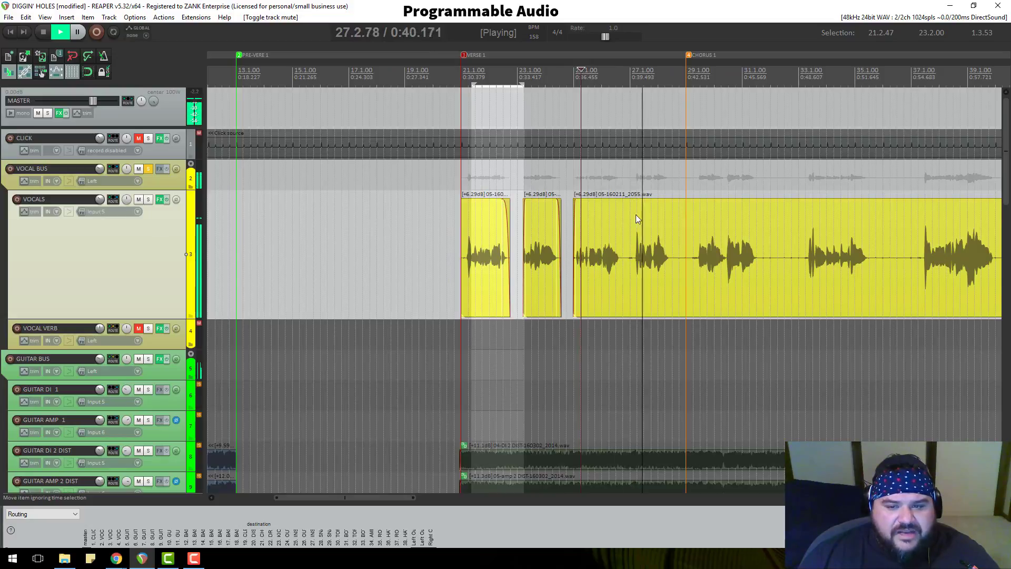
key(space)
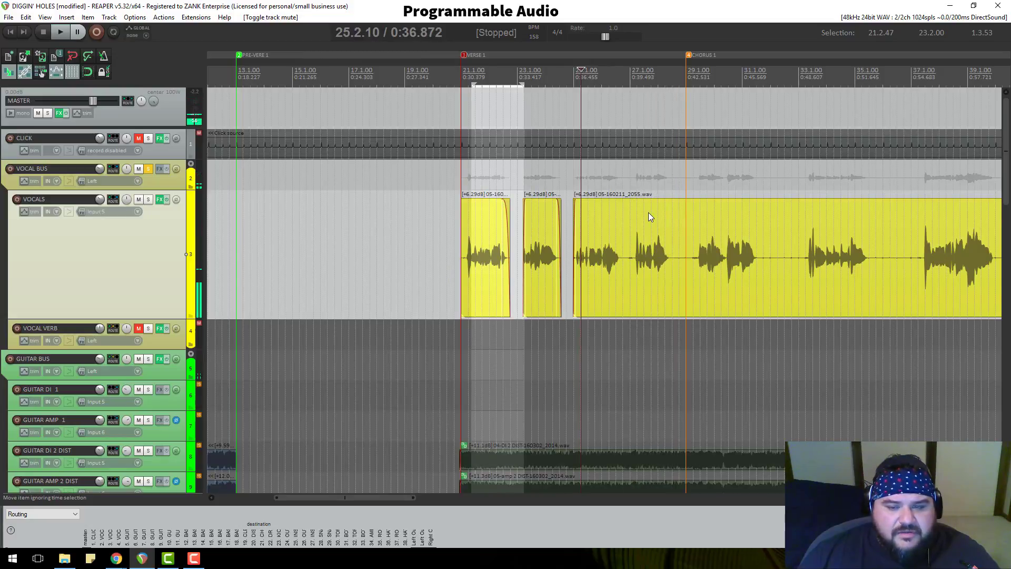
Split the third vocal item at 26.3.46 and about 27.1.81, and delete the section between the two phrases
scroll(648, 213, up, 8)
scroll(649, 216, down, 4)
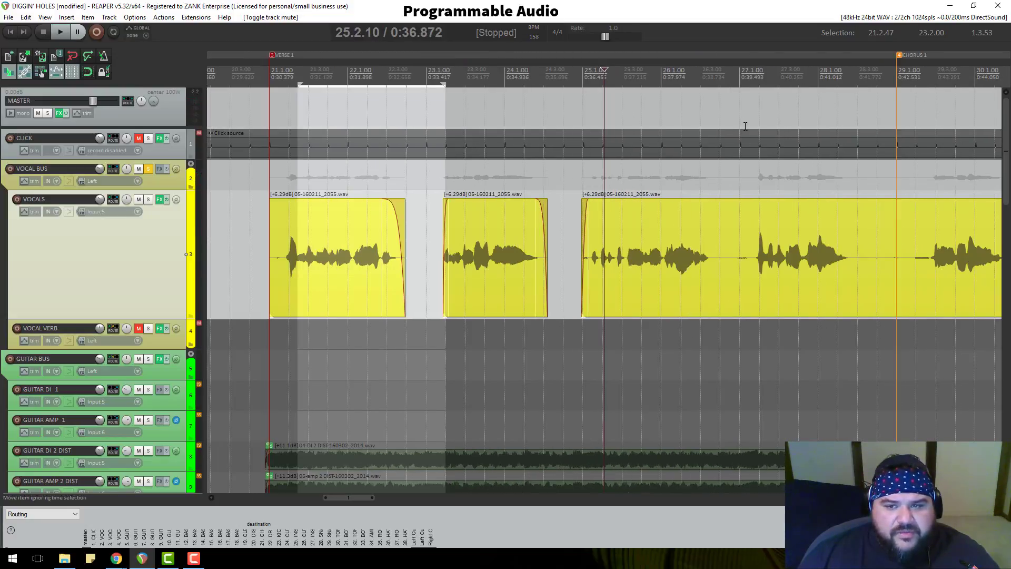
click(712, 79)
scroll(695, 251, up, 4)
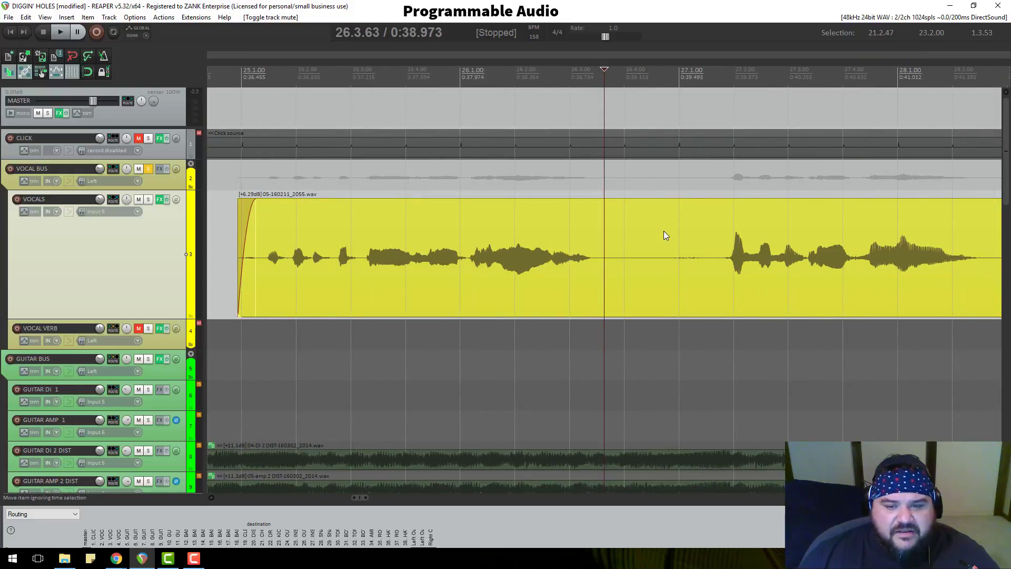
click(595, 261)
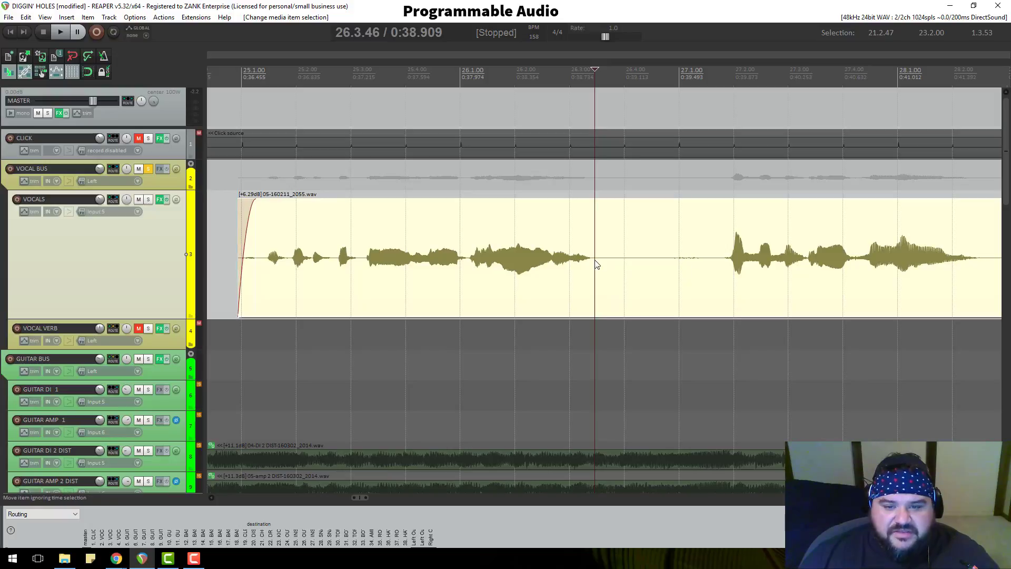
key(s)
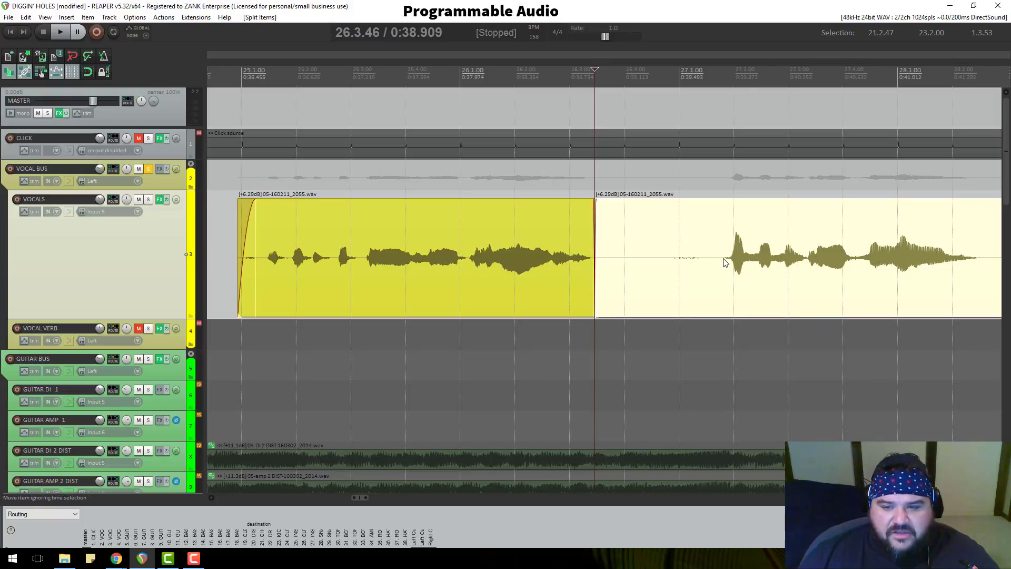
click(725, 261)
key(s)
click(661, 260)
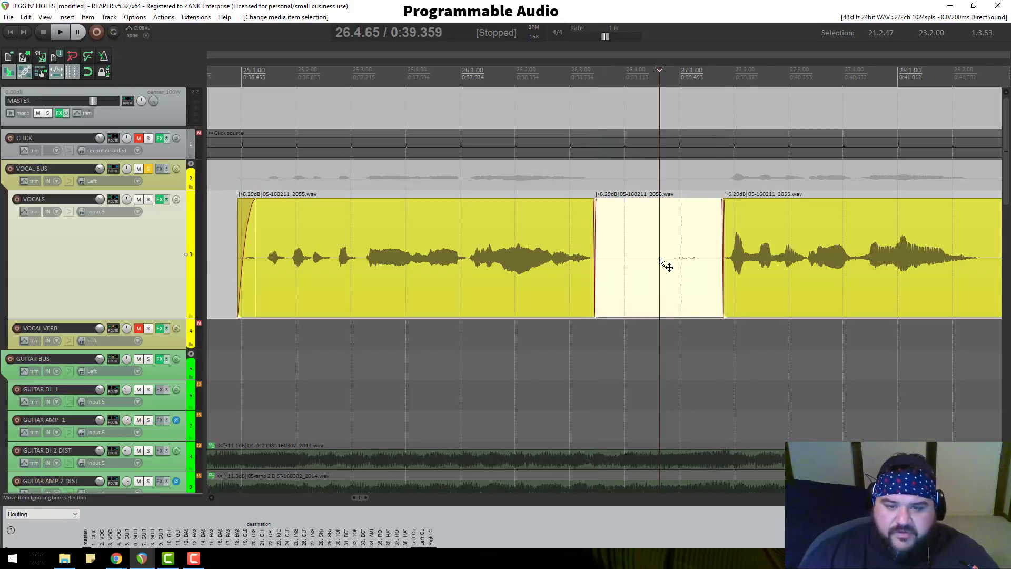
key(Delete)
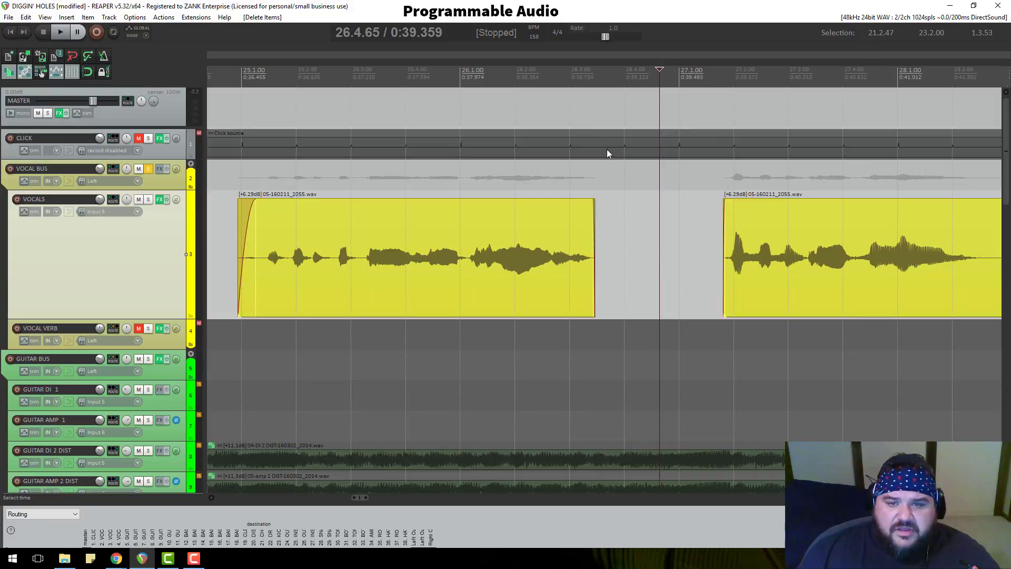
Lengthen the third phrase's fade-out to begin around 26.3.40 and give it a curve that is steep at the end
click(593, 80)
scroll(629, 230, up, 10)
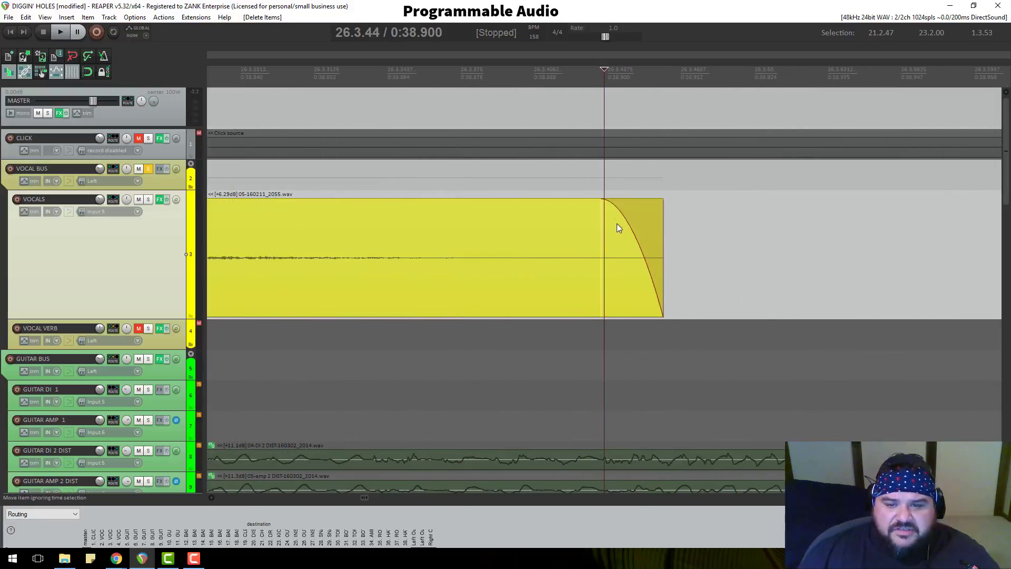
drag(610, 202, 592, 209)
right_click(594, 211)
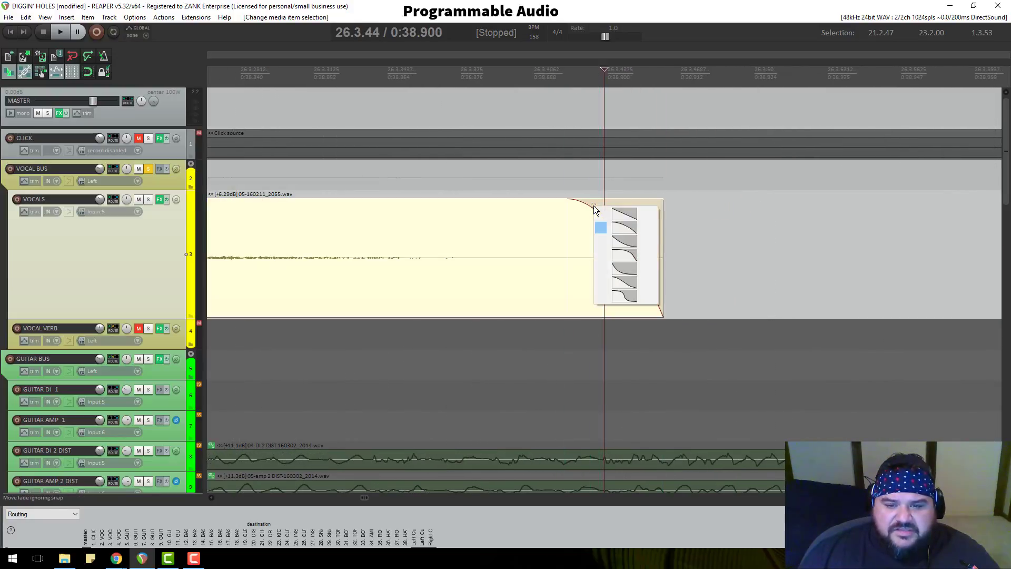
click(627, 244)
scroll(615, 234, down, 3)
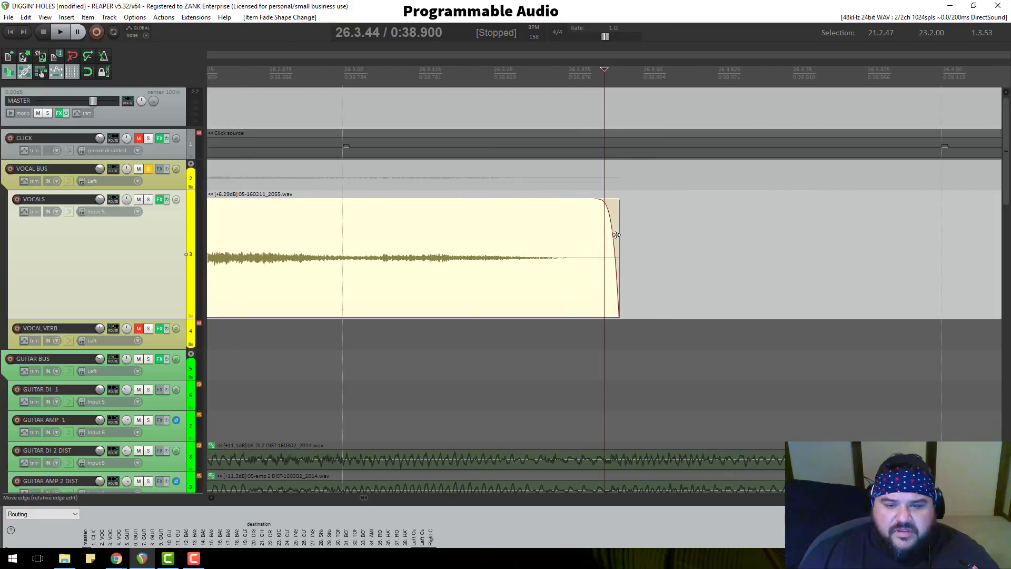
mouse_move(602, 199)
mouse_down()
mouse_move(582, 206)
mouse_move(591, 214)
mouse_up()
scroll(591, 214, down, 5)
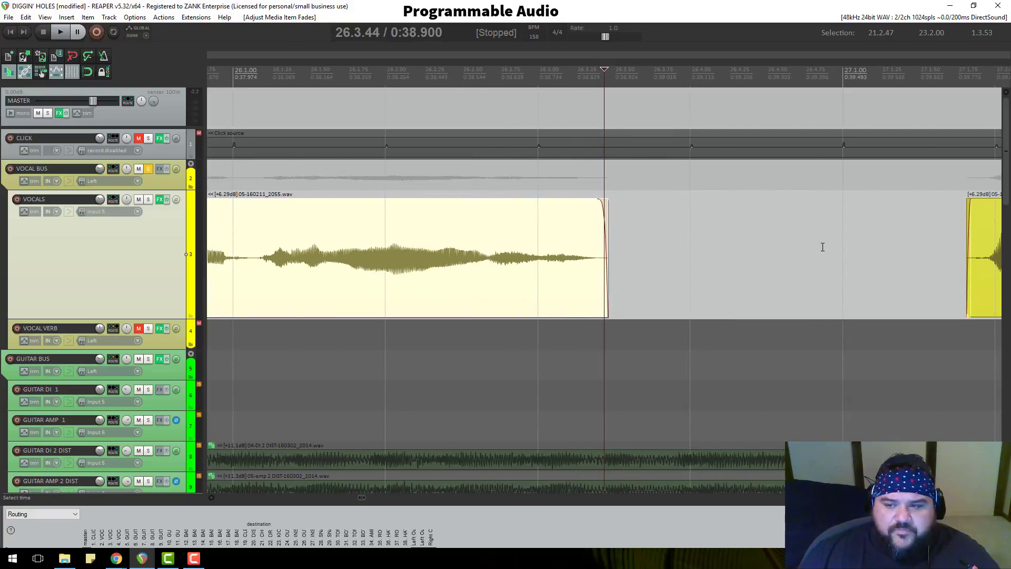
Give the fourth phrase's fade-in a curve steep at the start and lengthen it to end near 27.1.95
click(791, 150)
scroll(687, 239, up, 8)
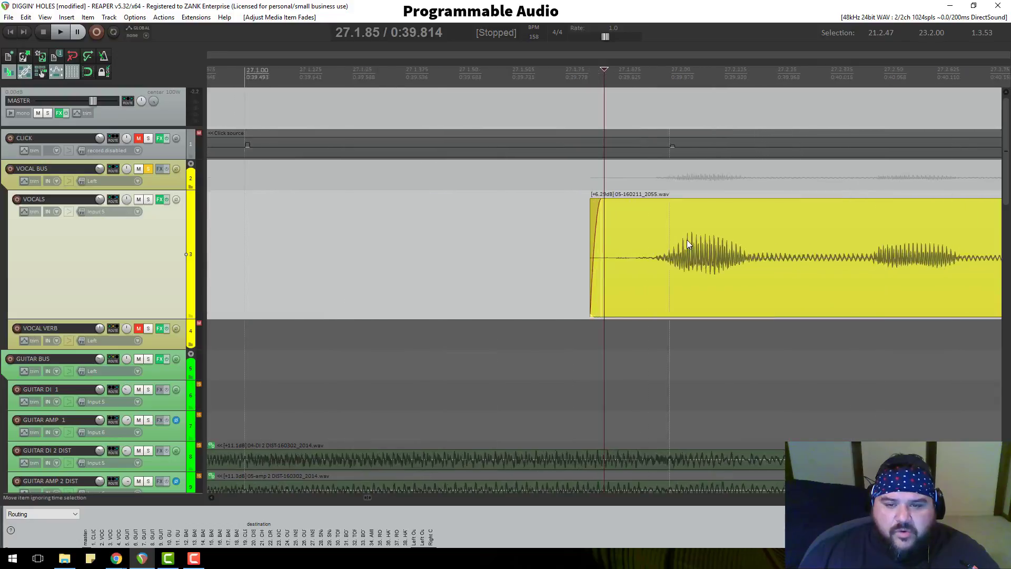
right_click(585, 218)
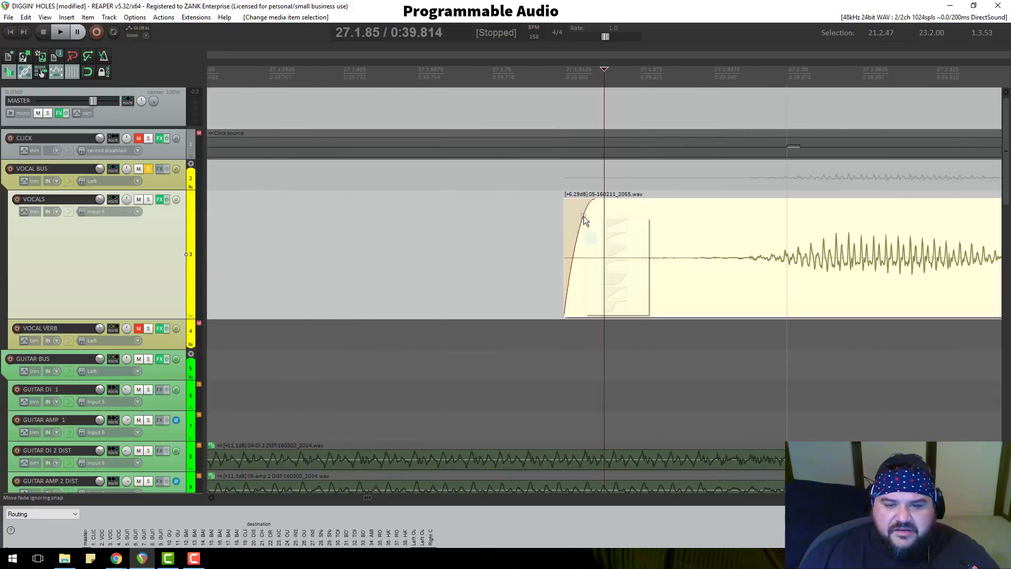
click(605, 267)
drag(594, 200, 709, 206)
scroll(709, 206, down, 6)
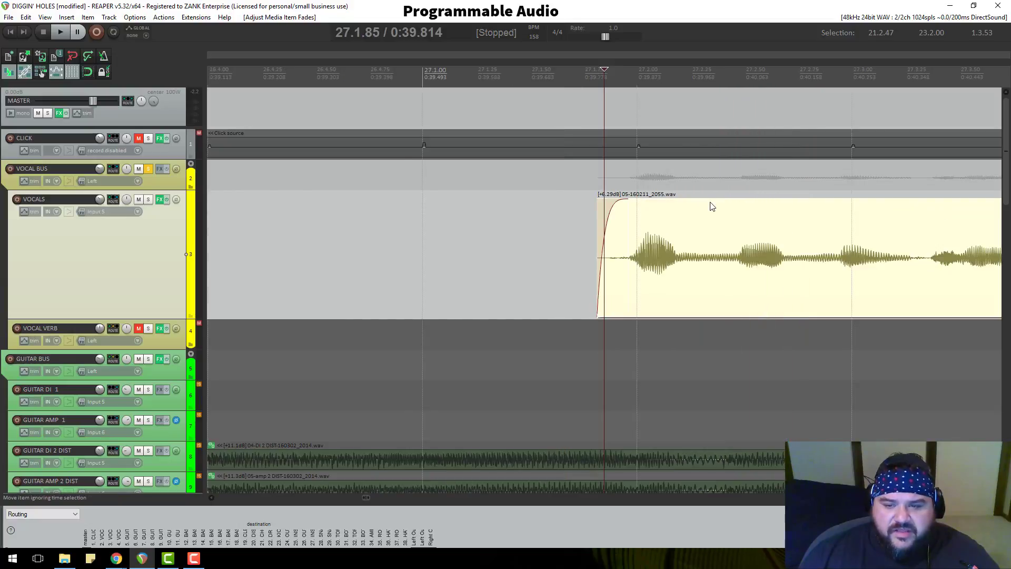
Play back the dry vocal from 25.2.85 across the new gap into the fourth phrase
scroll(418, 115, down, 3)
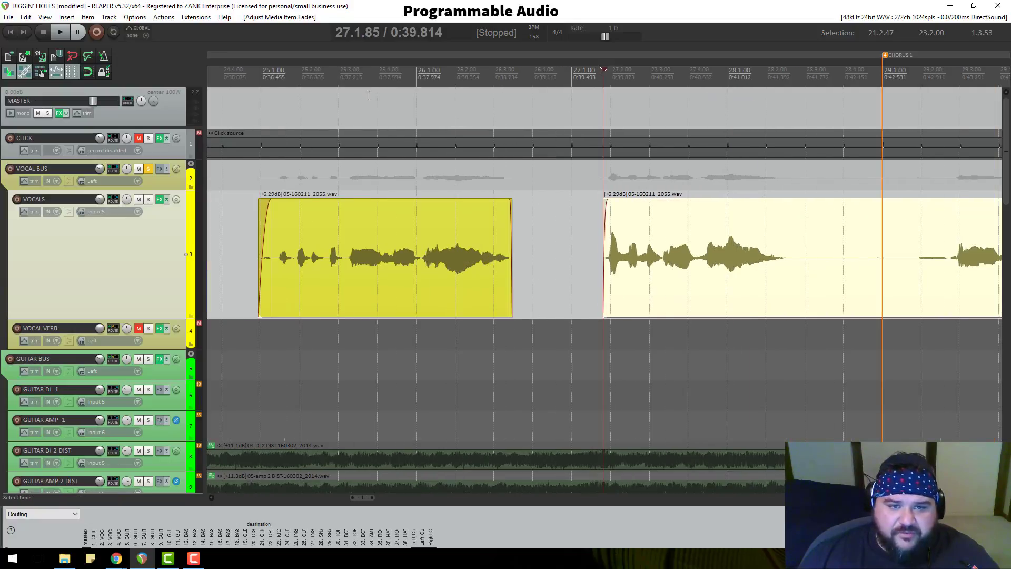
click(333, 86)
key(space)
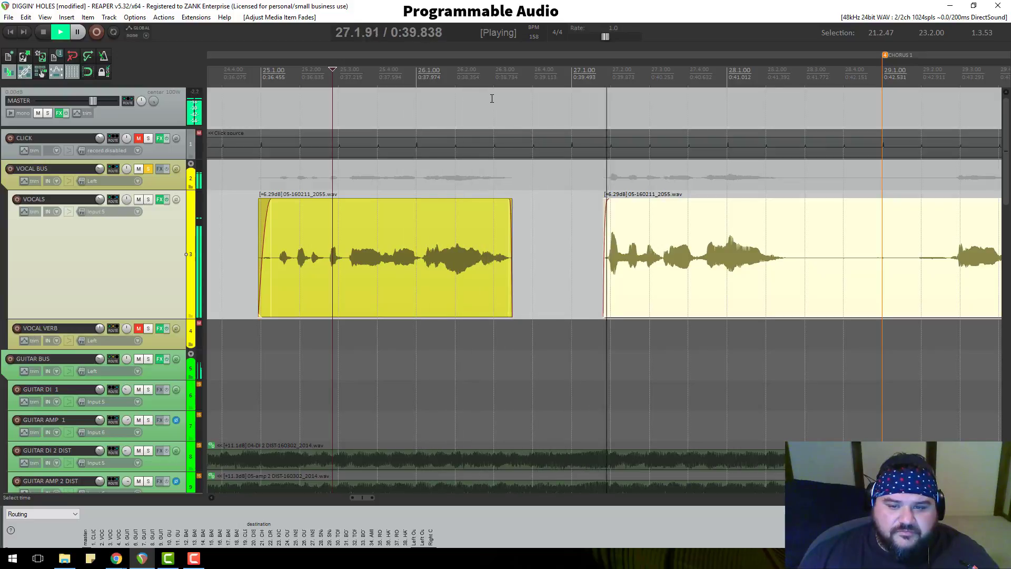
key(space)
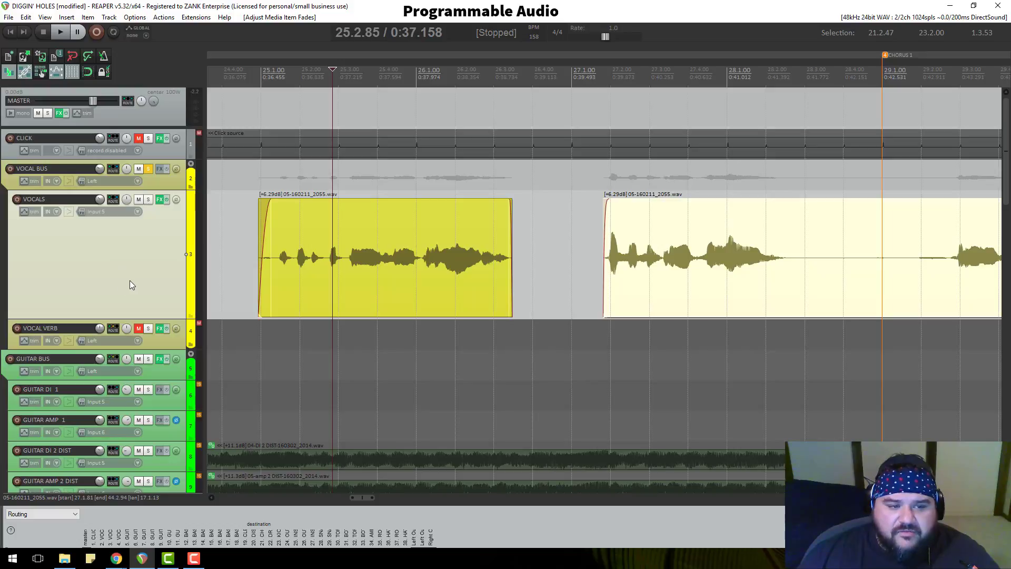
Unmute the VOCAL VERB track and play back the same passage from 25.2.85 with reverb
click(138, 328)
key(space)
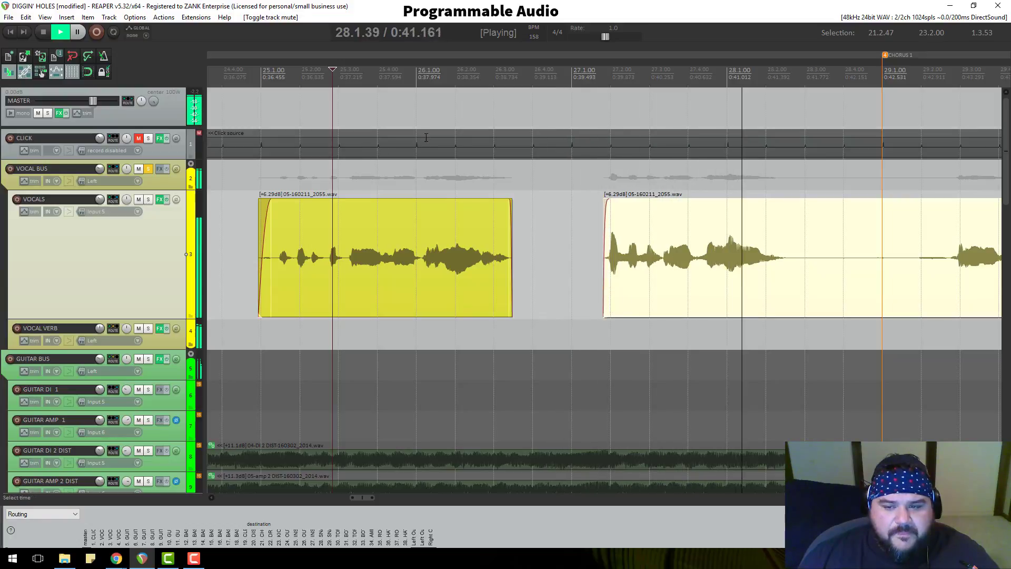
key(space)
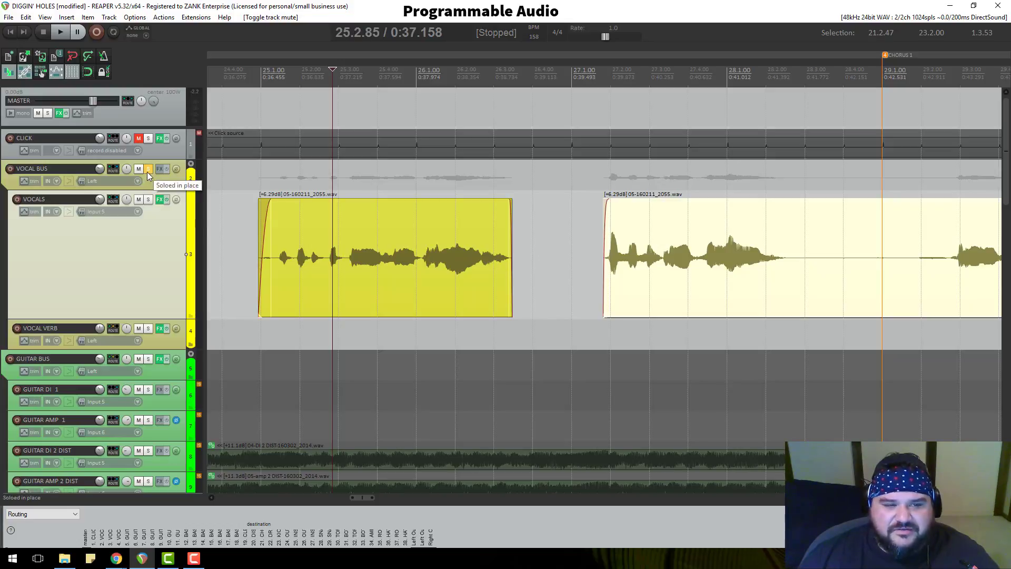
Compare the third phrase from 25.2.85 with the VOCAL VERB track muted and with it unmuted again
click(138, 329)
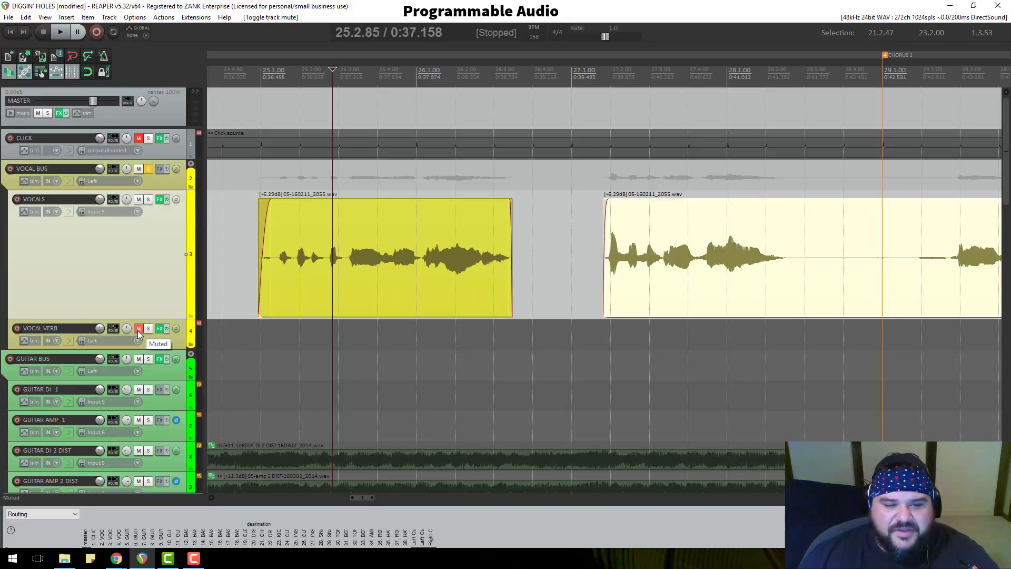
key(space)
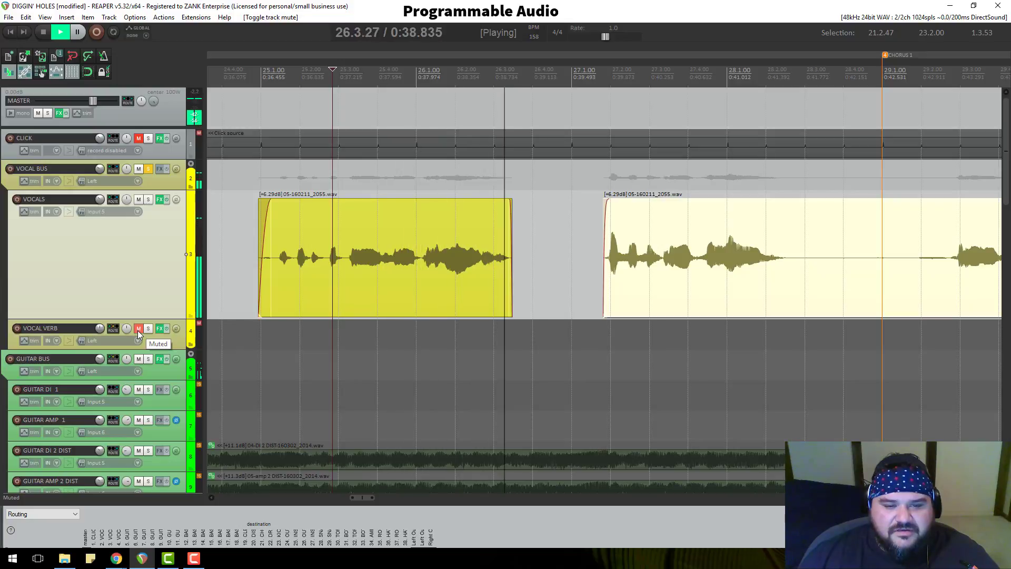
key(space)
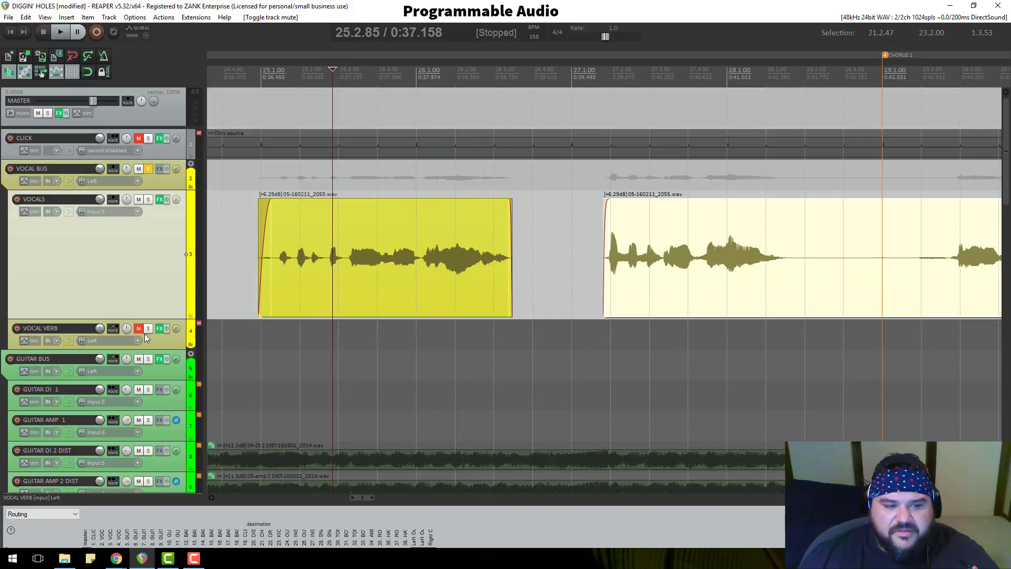
click(139, 328)
key(space)
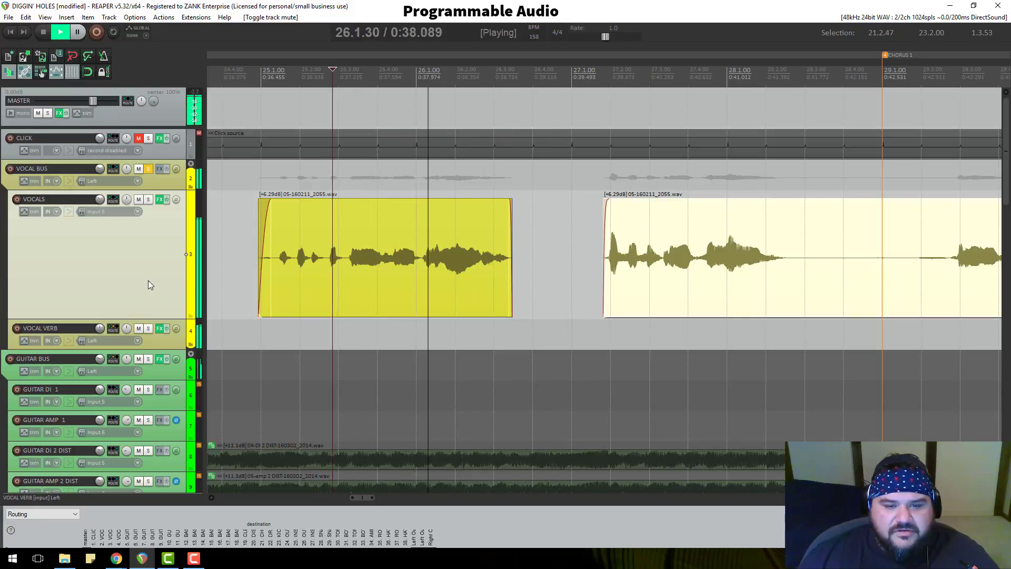
key(space)
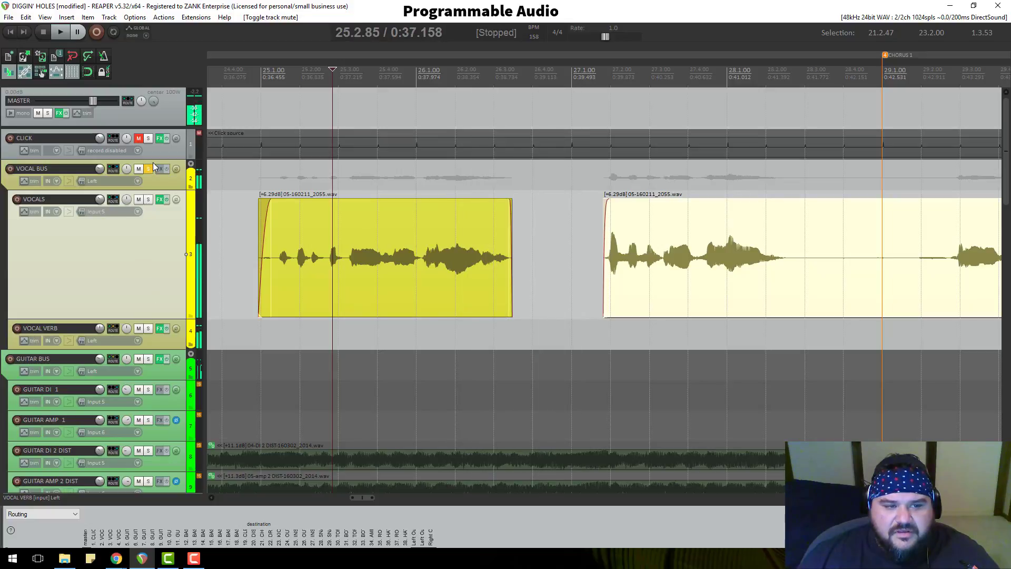
Set a time selection over the silence after the fourth phrase, from 28.2.52 to 29.1.99
click(769, 78)
scroll(760, 184, up, 2)
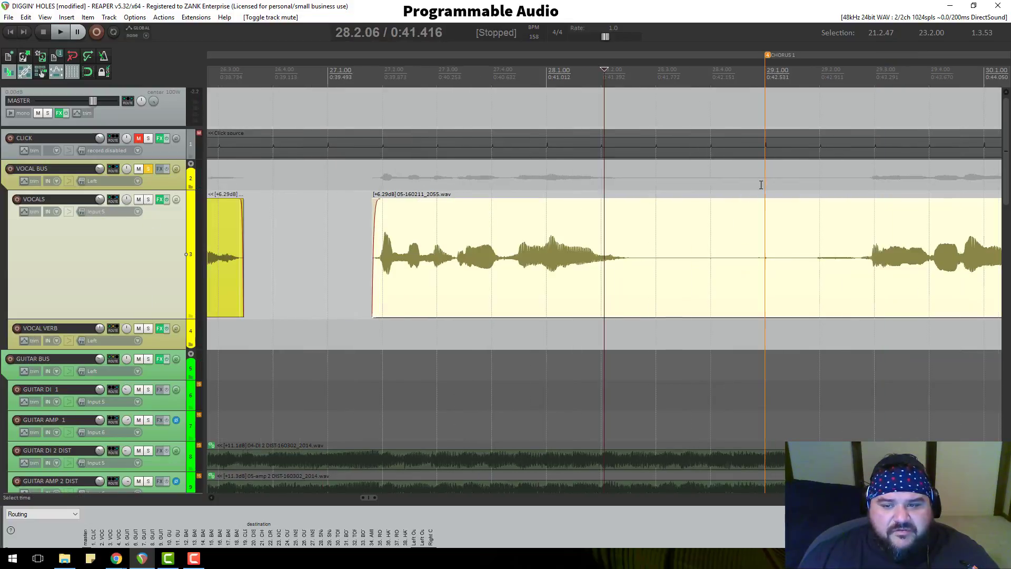
click(633, 85)
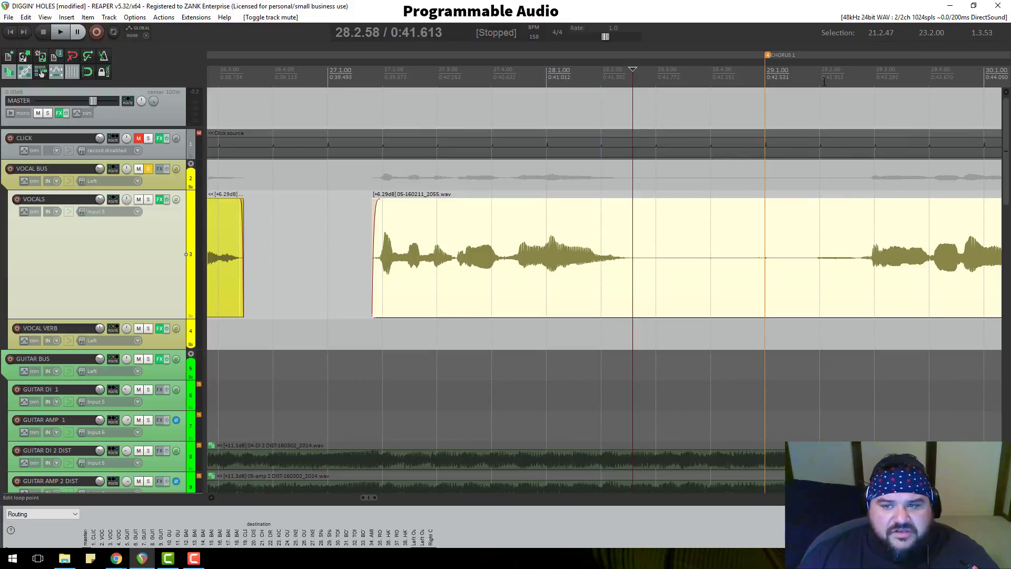
drag(819, 79, 630, 126)
scroll(636, 246, up, 2)
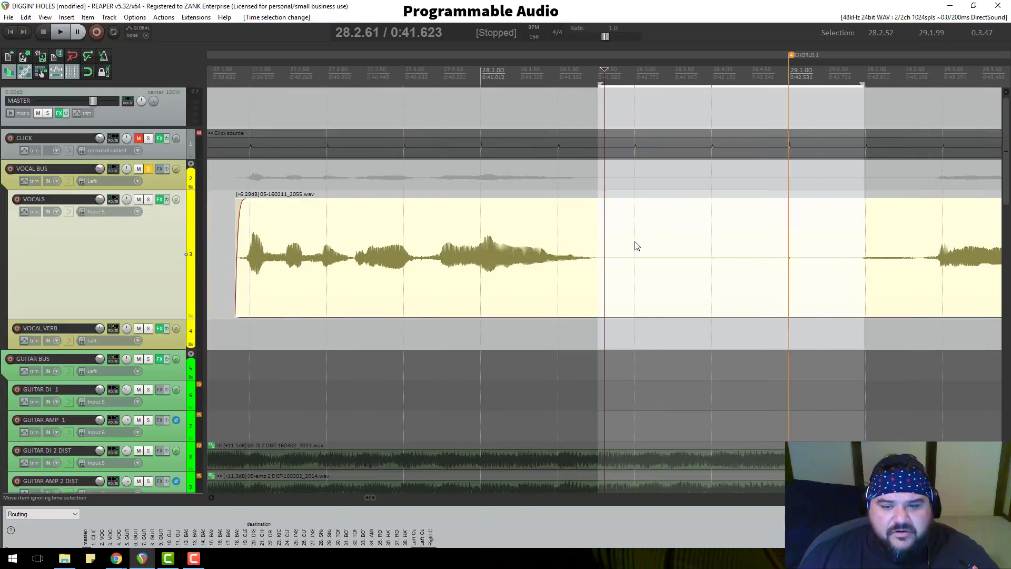
Play back the fourth phrase's ending from 28.1.71 and shorten the time selection to start at 29.1.20
click(534, 83)
key(space)
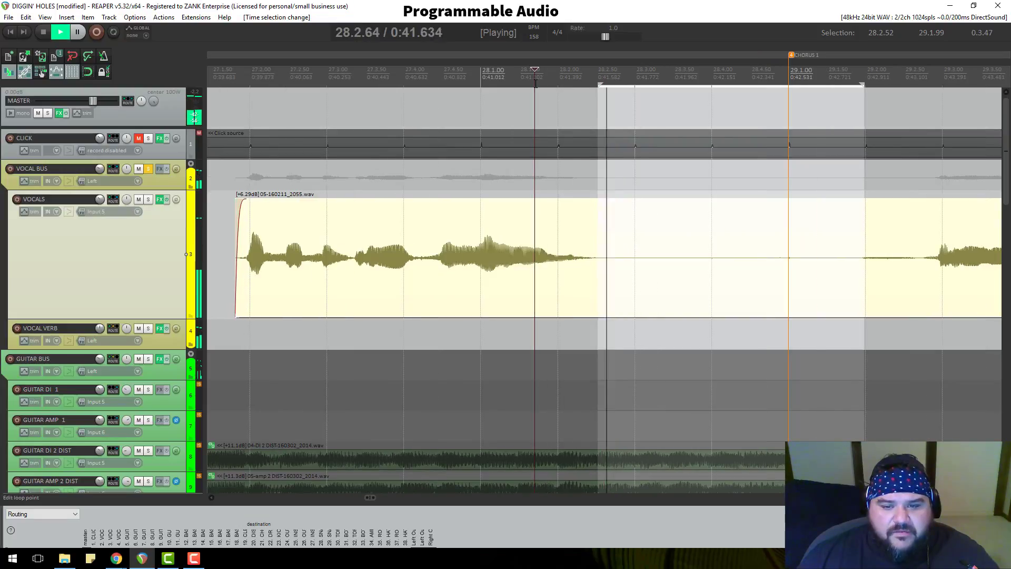
key(space)
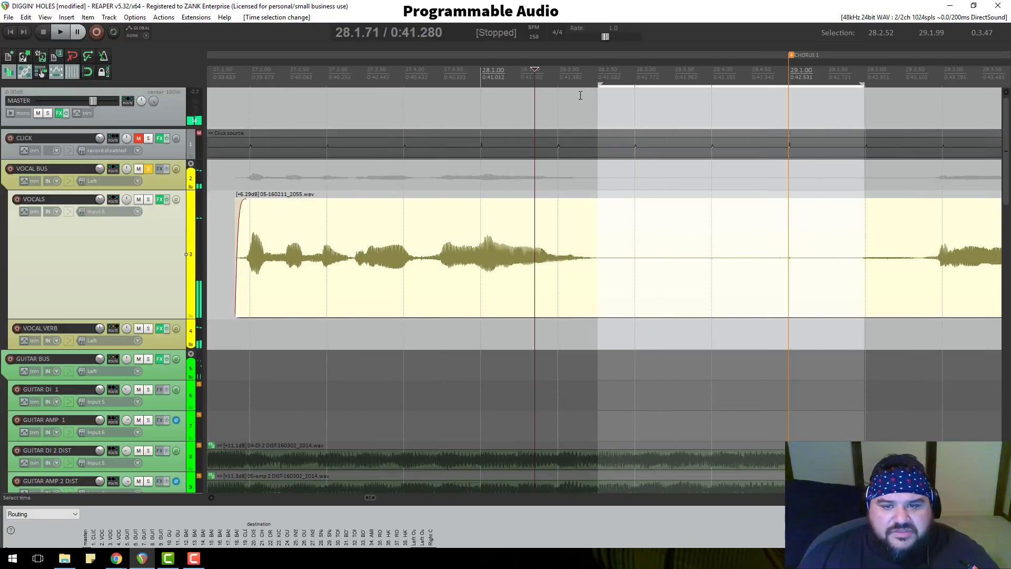
drag(599, 83, 804, 83)
Try splitting at 28.2.67 with a click on empty space beforehand instead of selecting the vocal item, and undo the split
click(614, 89)
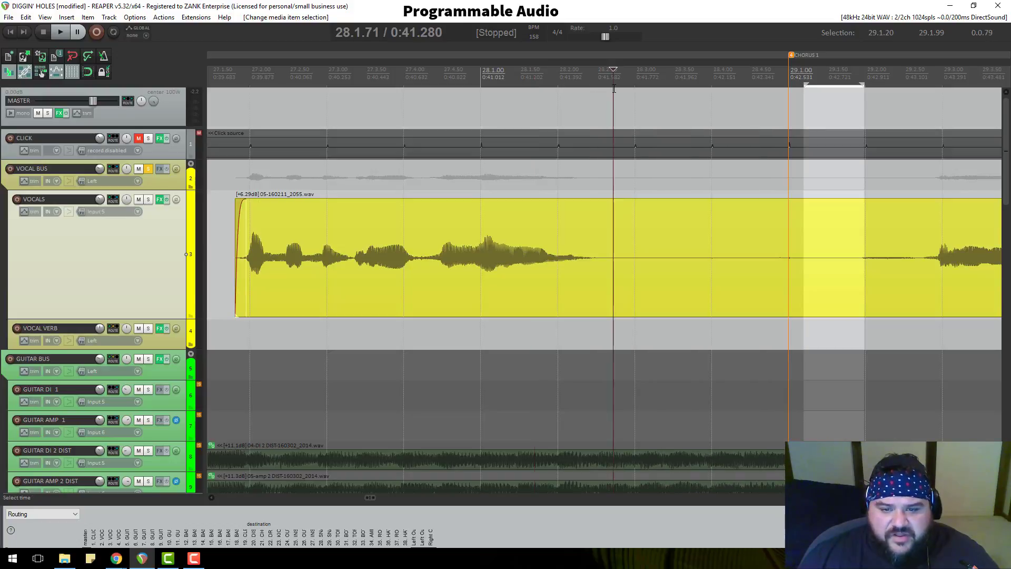
click(610, 89)
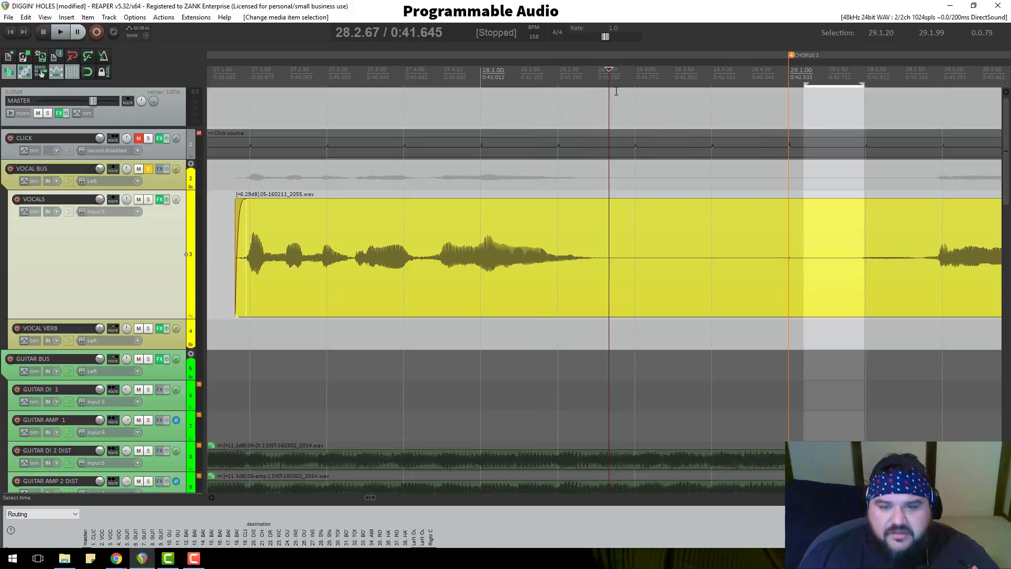
key(s)
scroll(641, 247, down, 2)
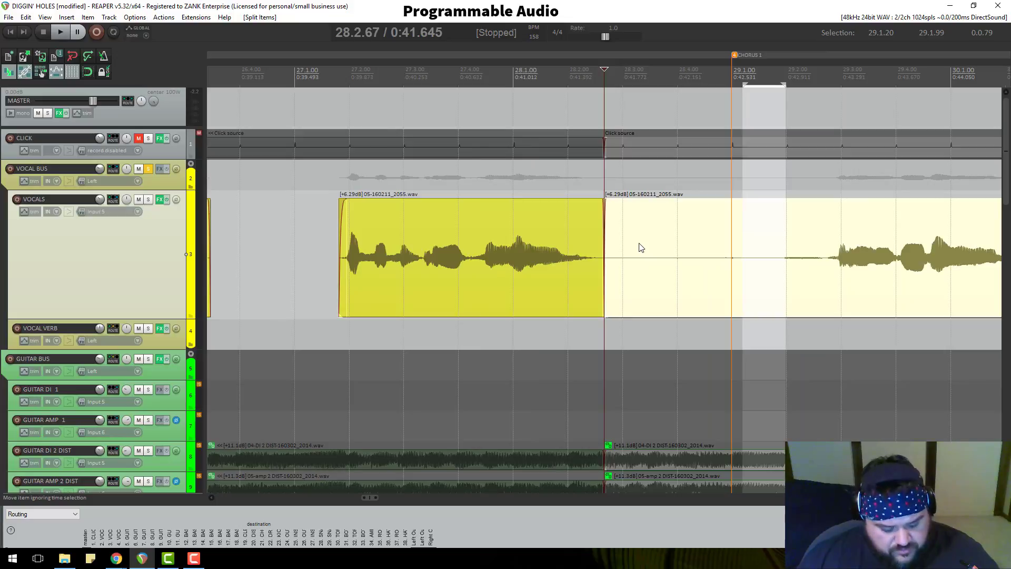
key(ctrl+z)
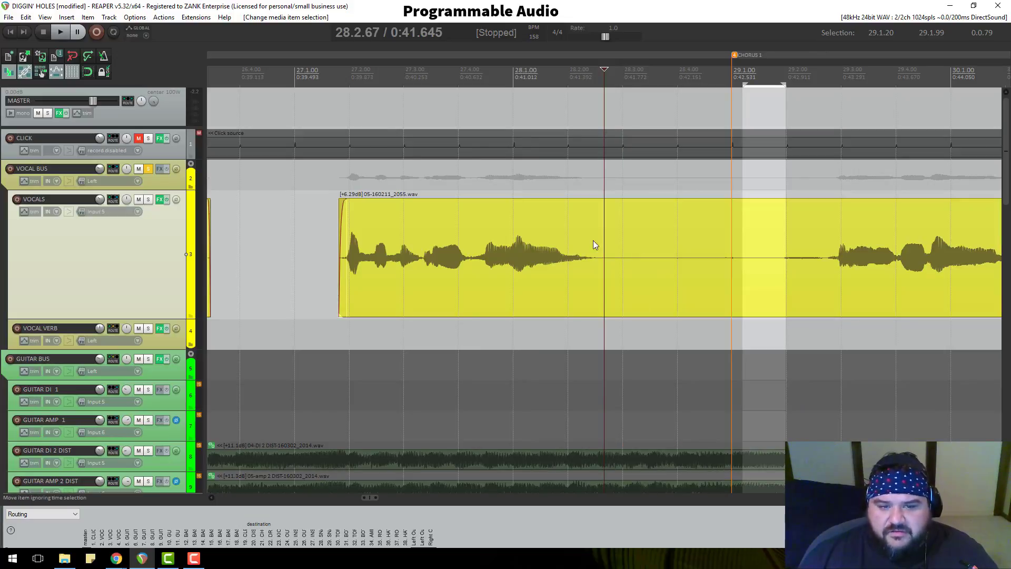
scroll(190, 262, down, 1)
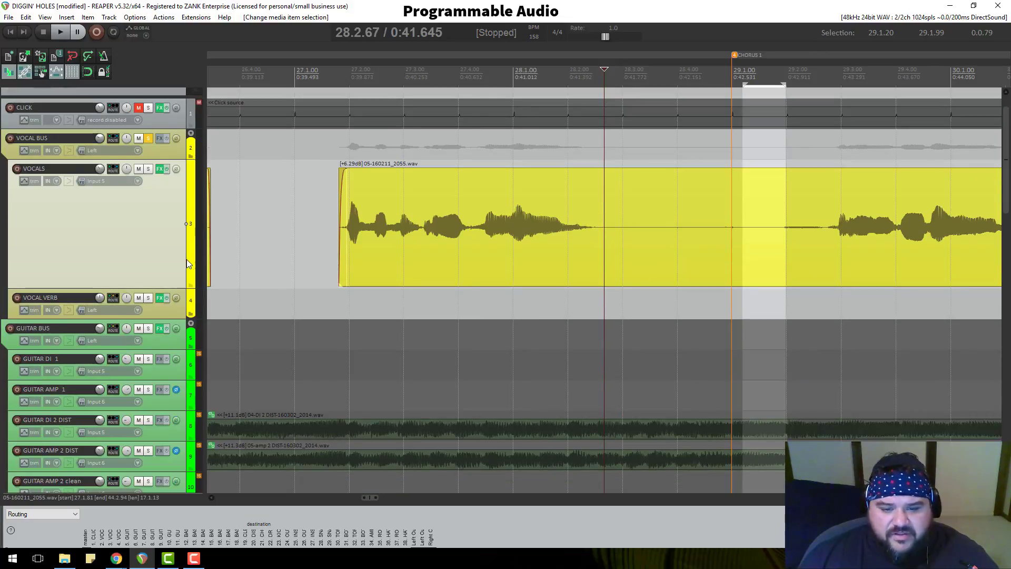
Select only the vocal item and split it at 28.2.81, just after the fourth phrase's tail
click(619, 435)
click(613, 462)
click(612, 428)
click(612, 279)
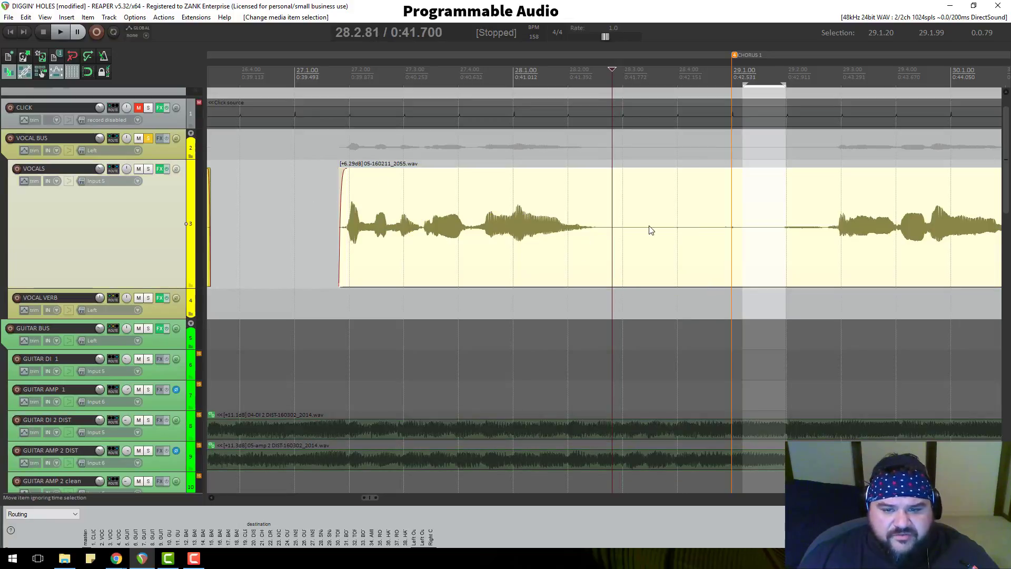
scroll(151, 335, down, 5)
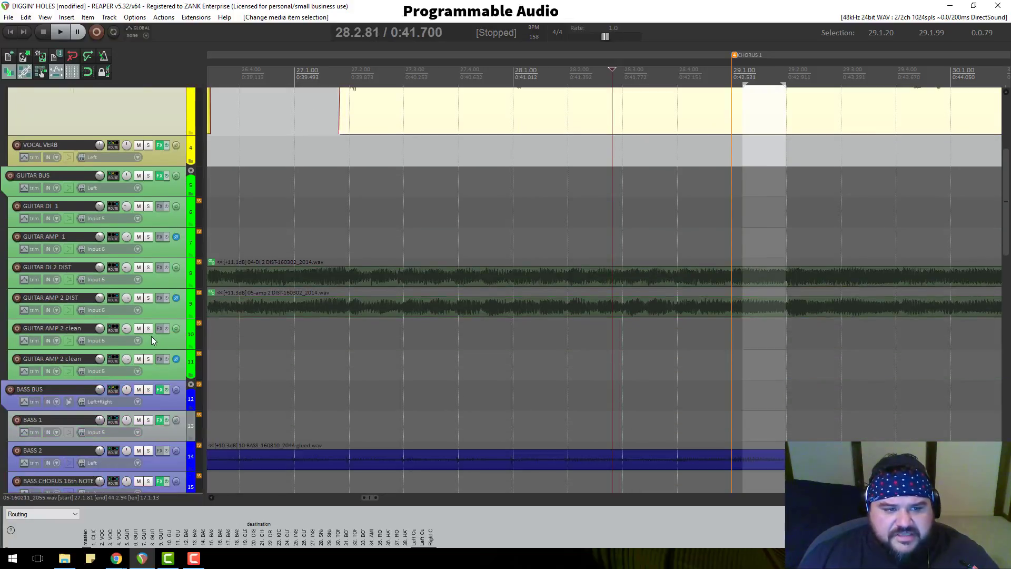
scroll(150, 282, up, 6)
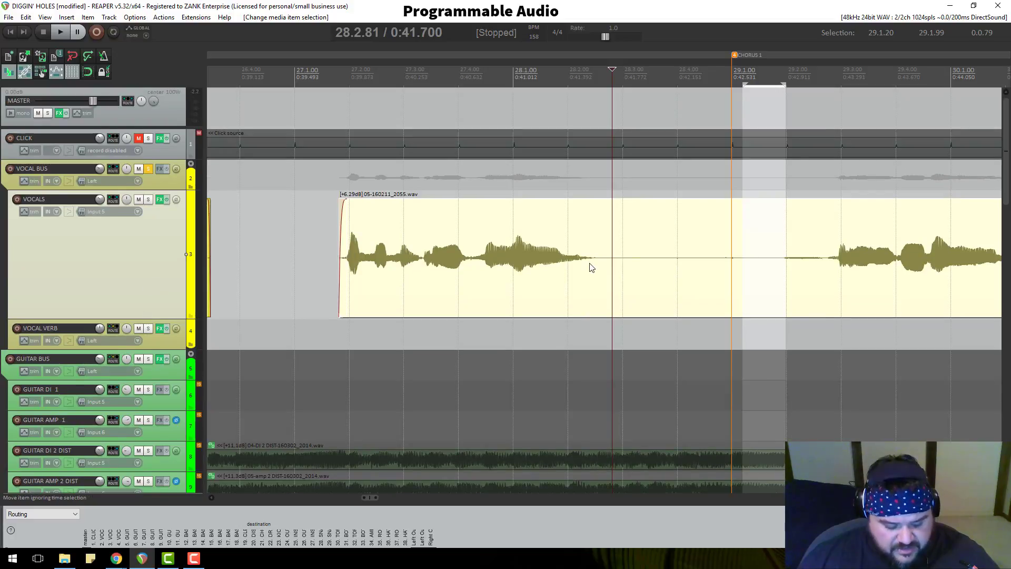
key(s)
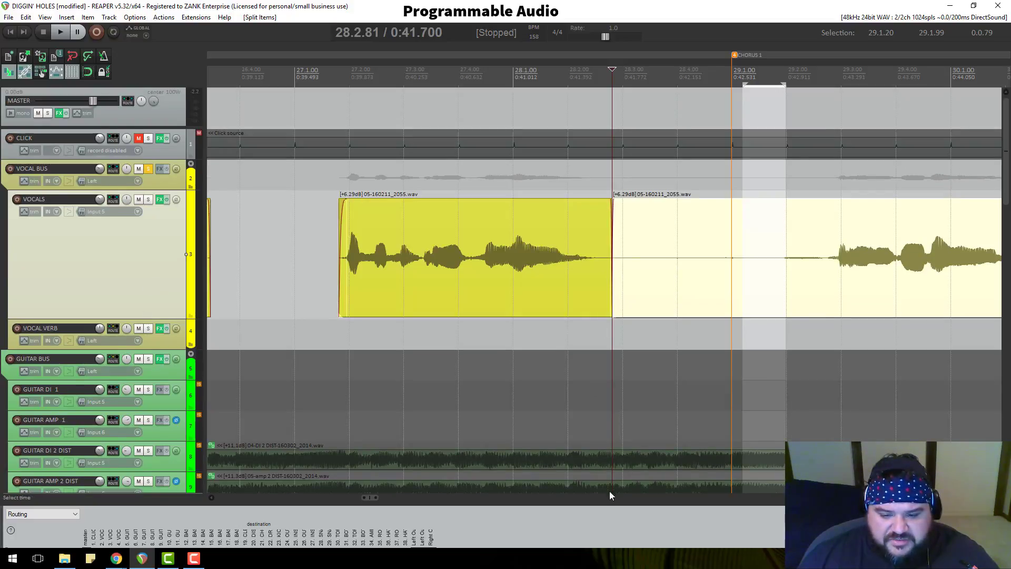
Examine the guitar, bass and drum tracks around 28.2.81 for unintended splits
scroll(147, 413, down, 5)
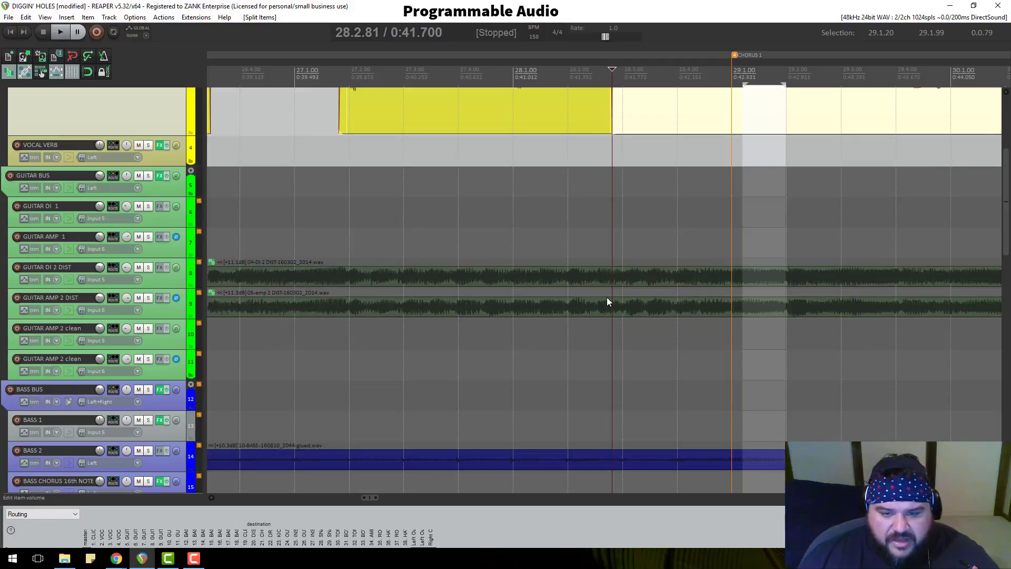
scroll(142, 316, down, 15)
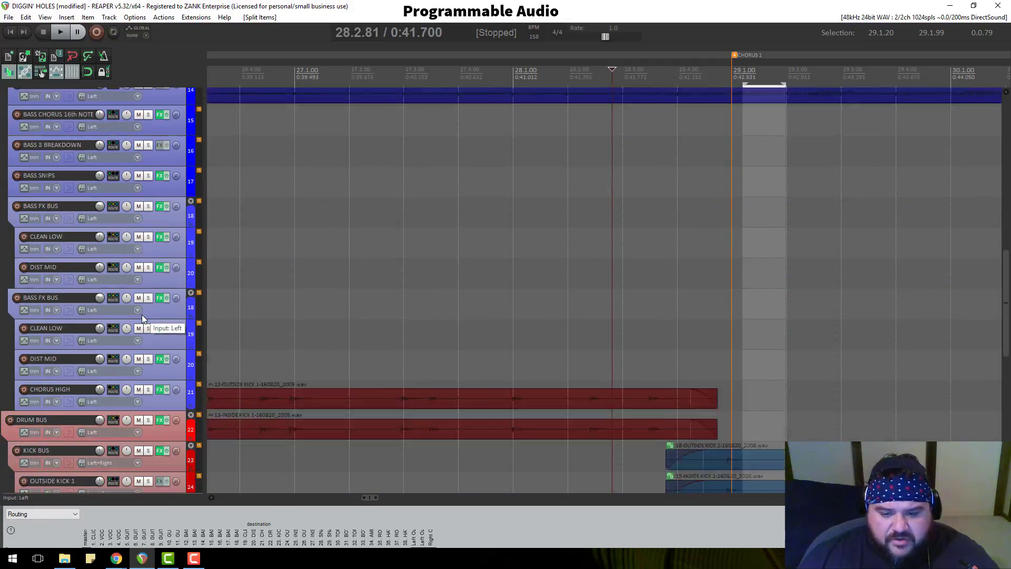
scroll(526, 453, down, 1)
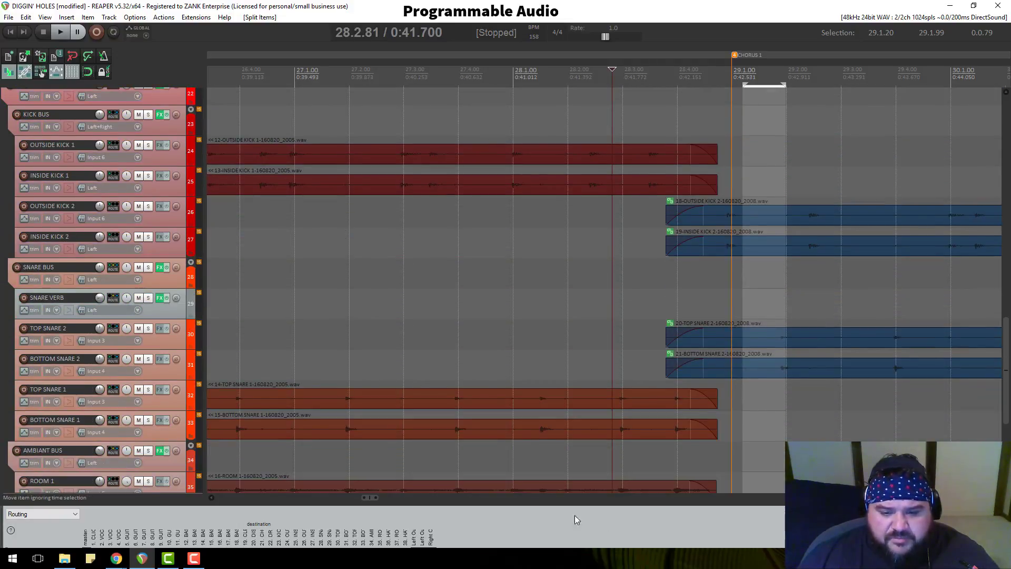
scroll(127, 309, up, 16)
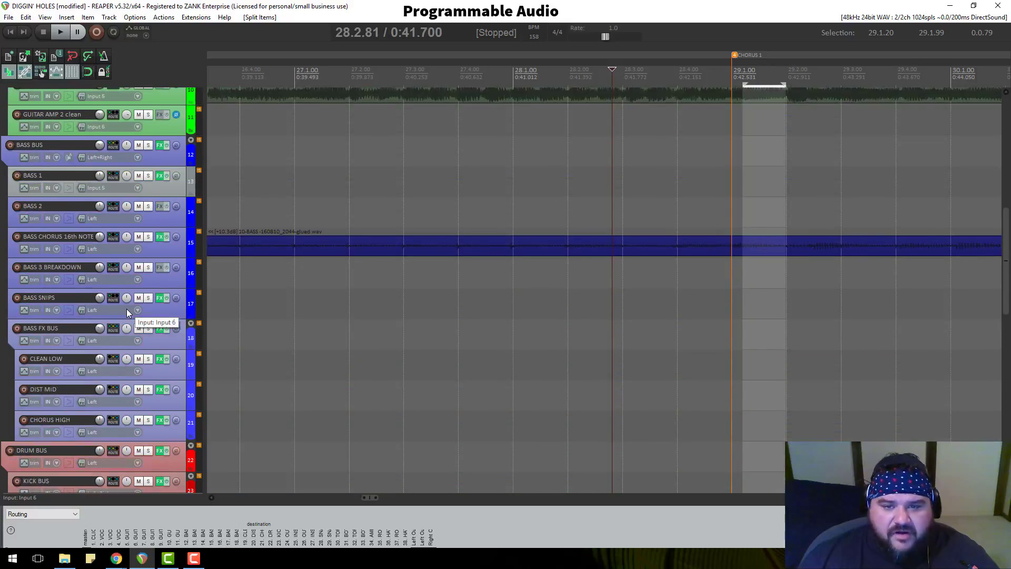
scroll(126, 309, up, 4)
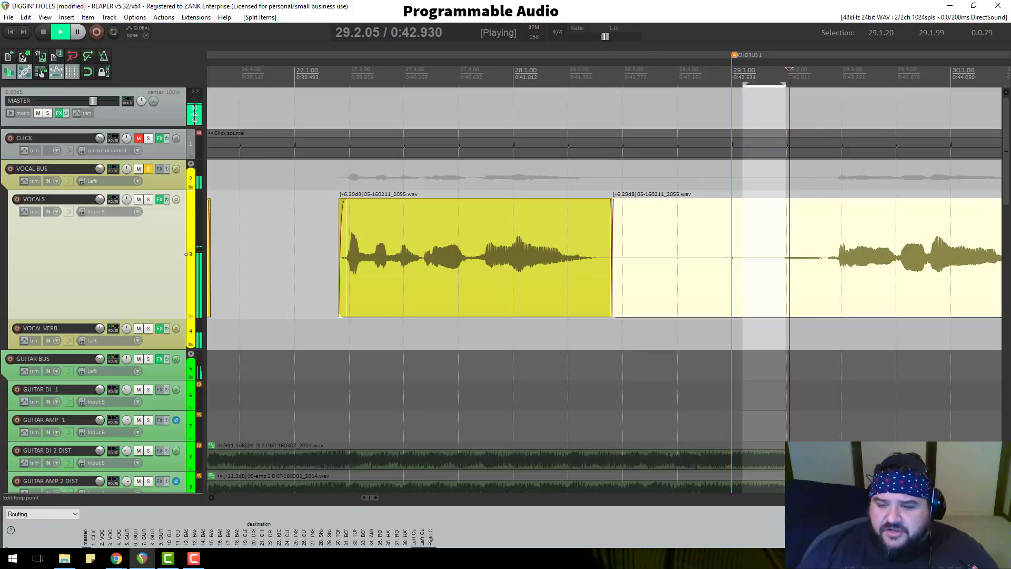
Play back the start of the first chorus phrase from 29.2.89
click(835, 77)
key(space)
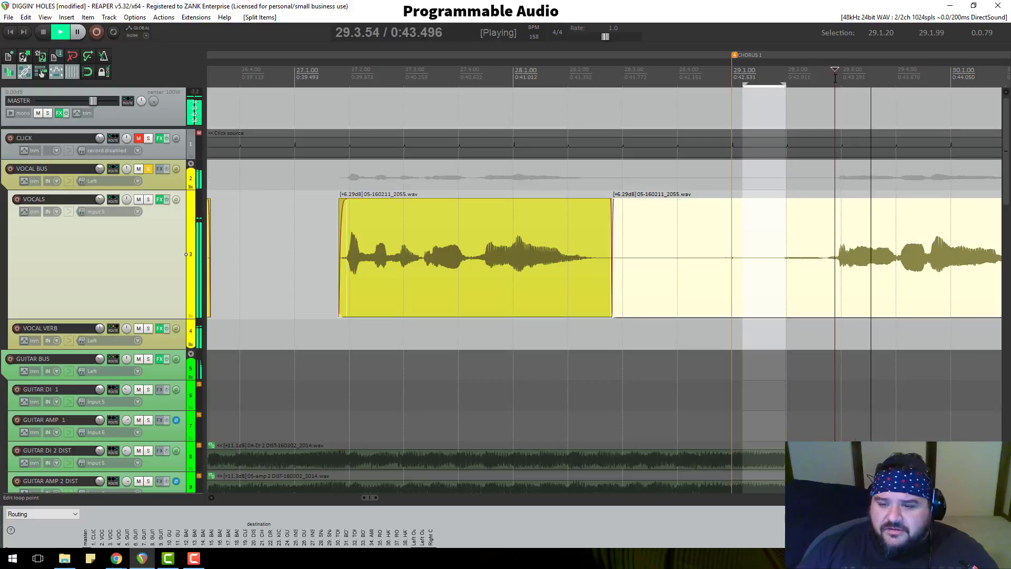
key(space)
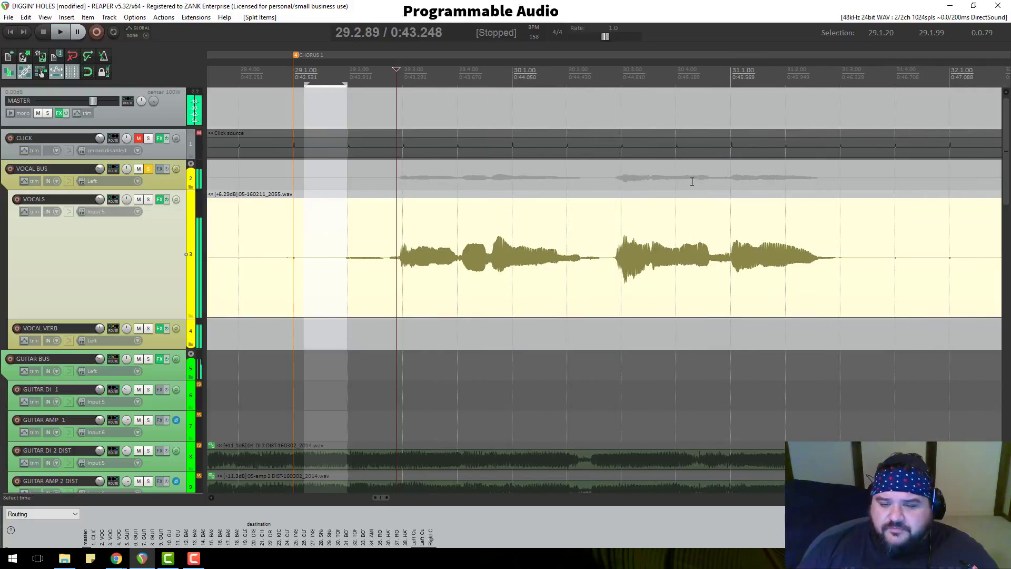
Split the vocal item at 31.3.03, where the vocal dies out before the long silence in the chorus
scroll(689, 187, down, 3)
scroll(687, 183, down, 5)
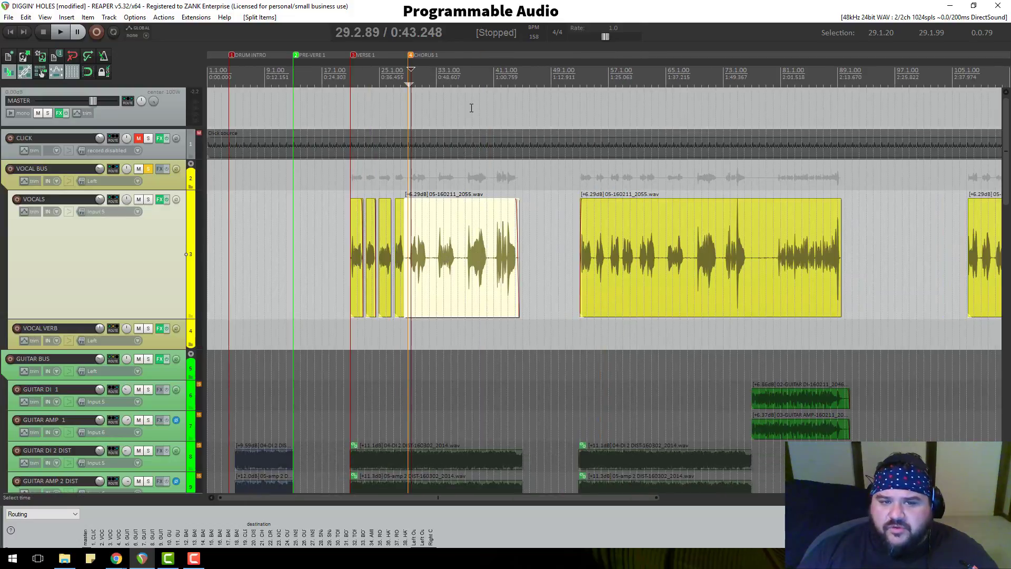
click(420, 83)
scroll(475, 154, up, 5)
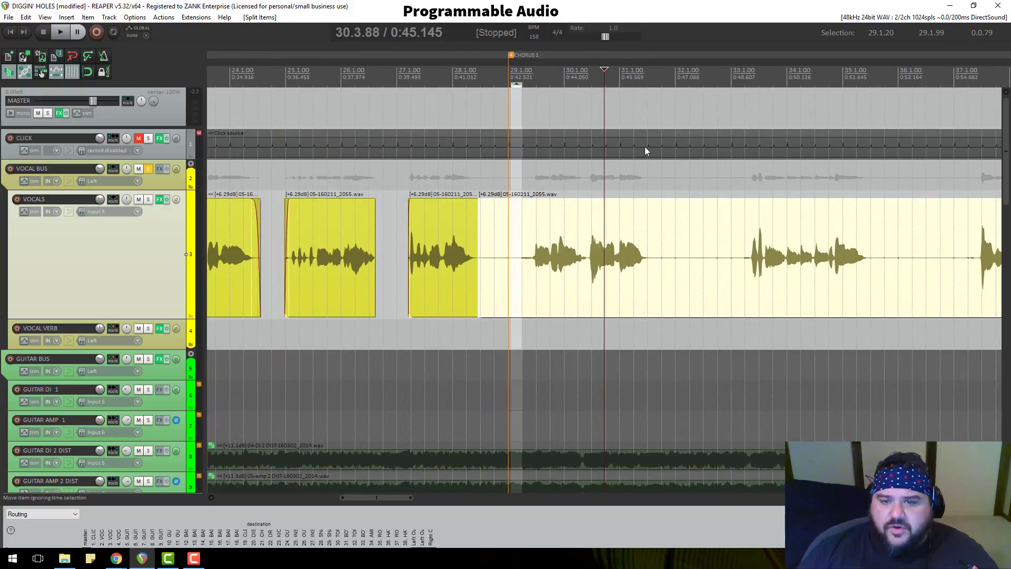
click(647, 85)
scroll(655, 200, up, 3)
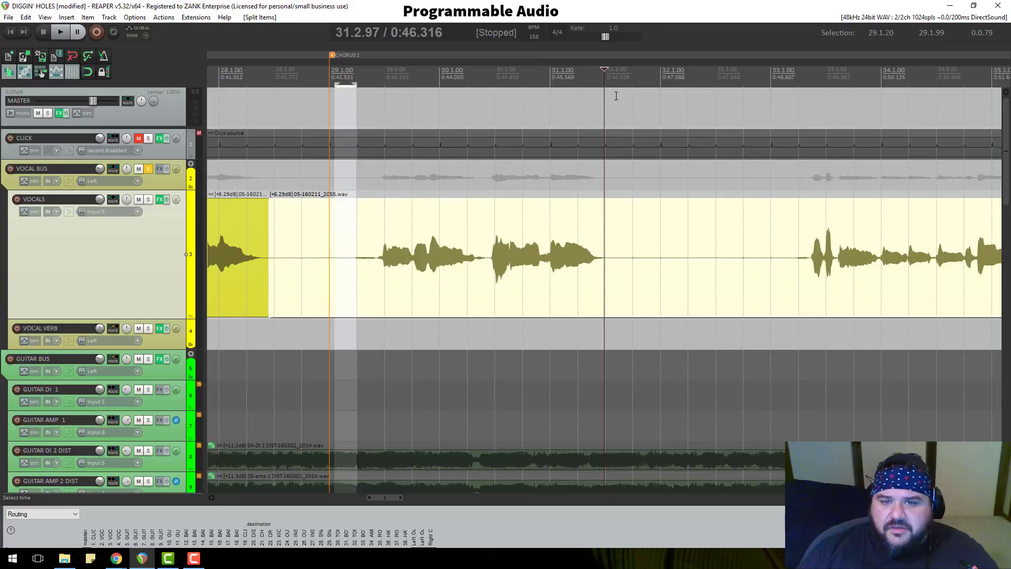
click(607, 80)
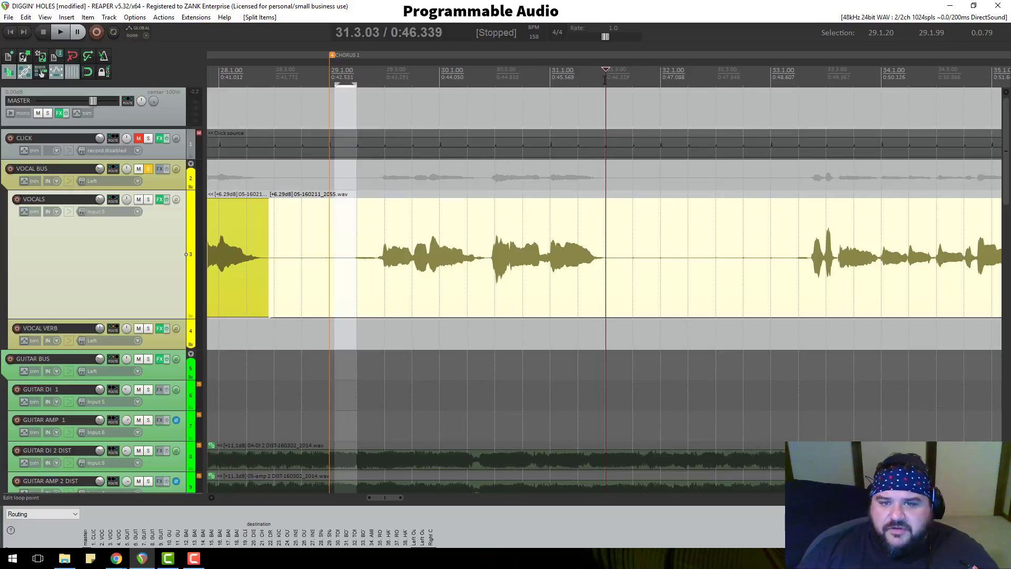
key(s)
Split the vocal again just before the phrase in bar 33 and delete the silent piece between the splits
click(795, 257)
key(s)
click(752, 266)
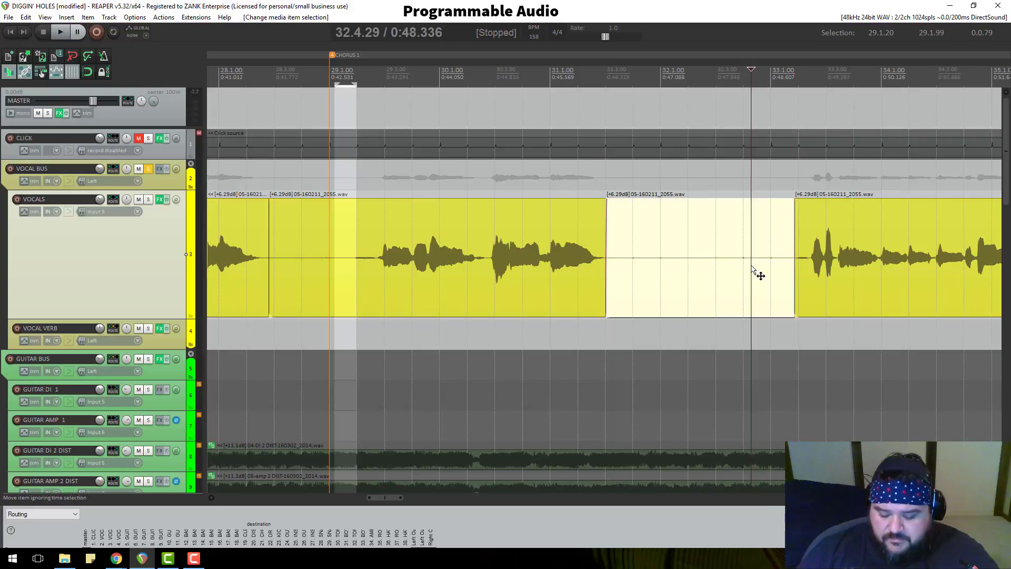
key(Delete)
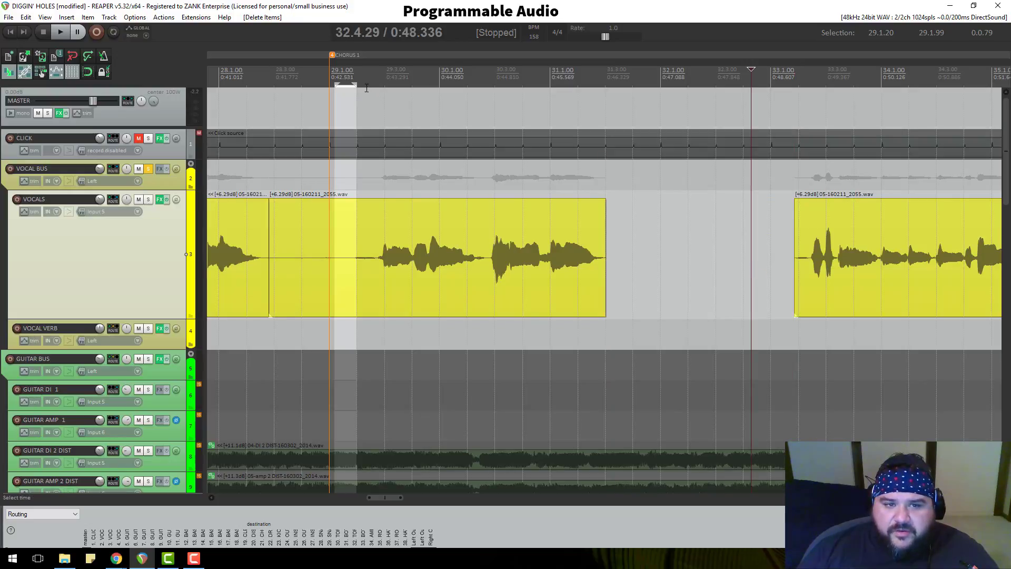
Play back the quiet lead-in to the first chorus phrase from 29.1.84
click(362, 88)
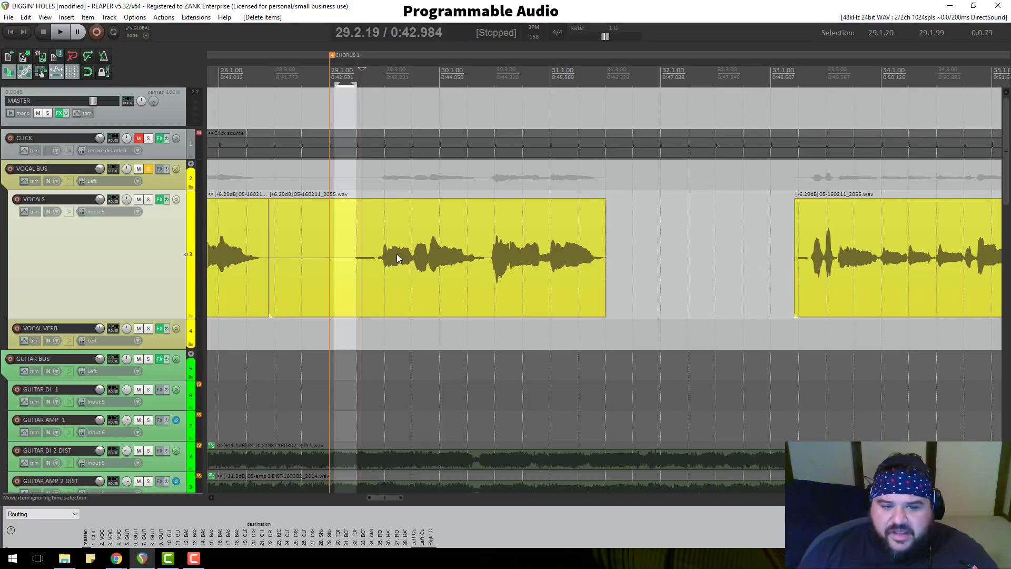
click(364, 81)
scroll(648, 291, up, 4)
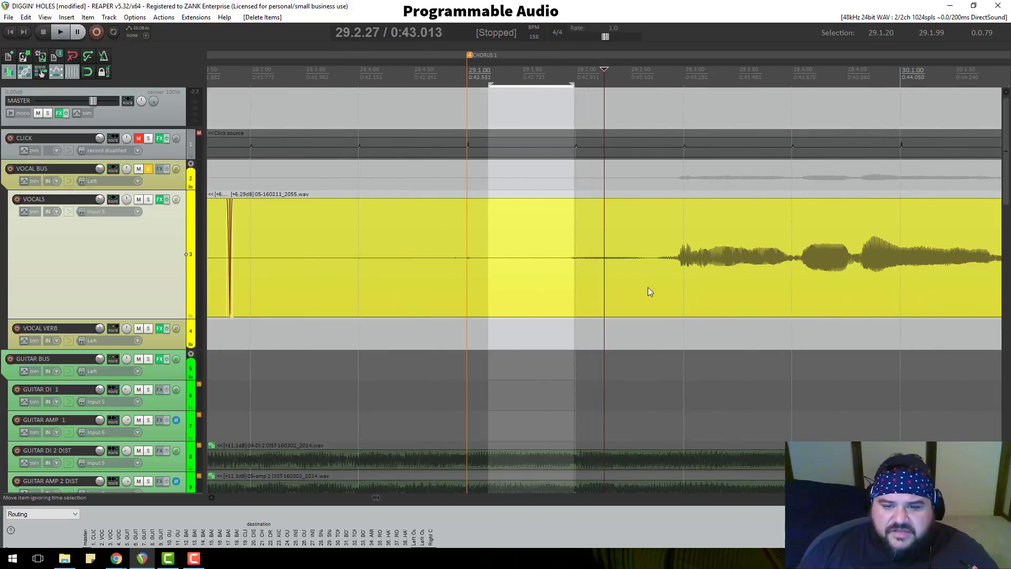
click(559, 88)
key(space)
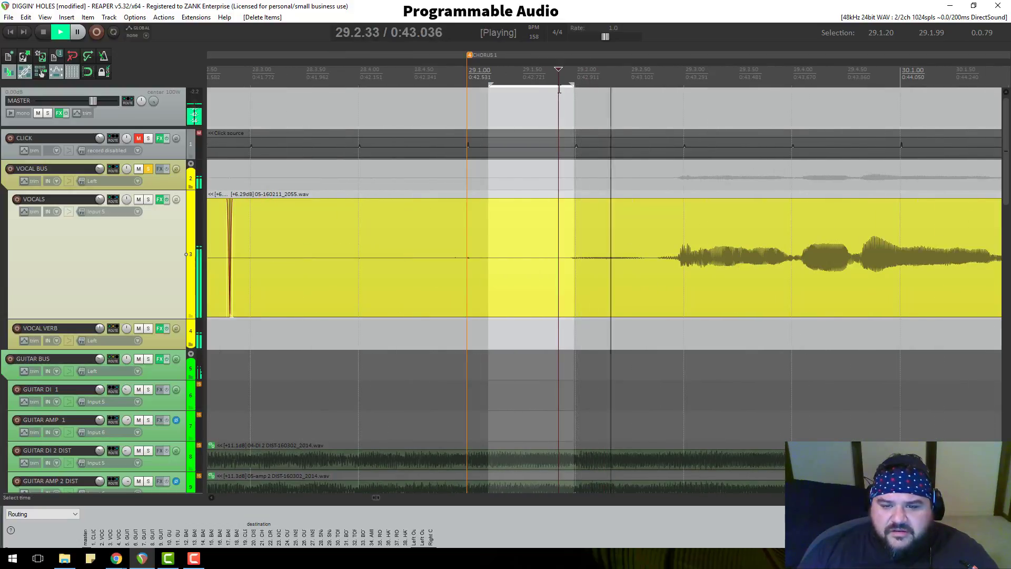
key(space)
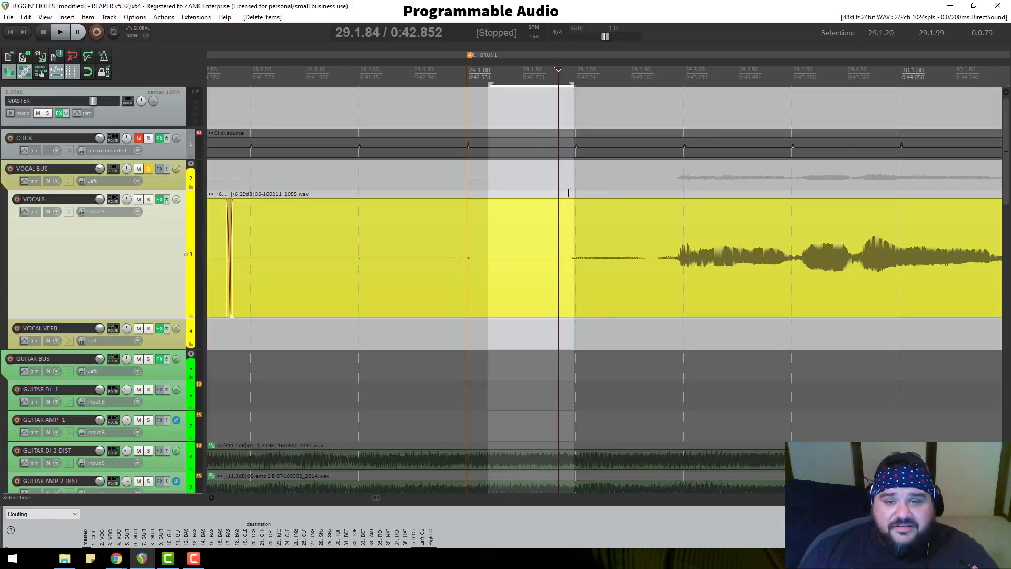
Play back the first chorus phrase through bars 30 and 31 to check the gap between its words and its ending
scroll(781, 249, down, 5)
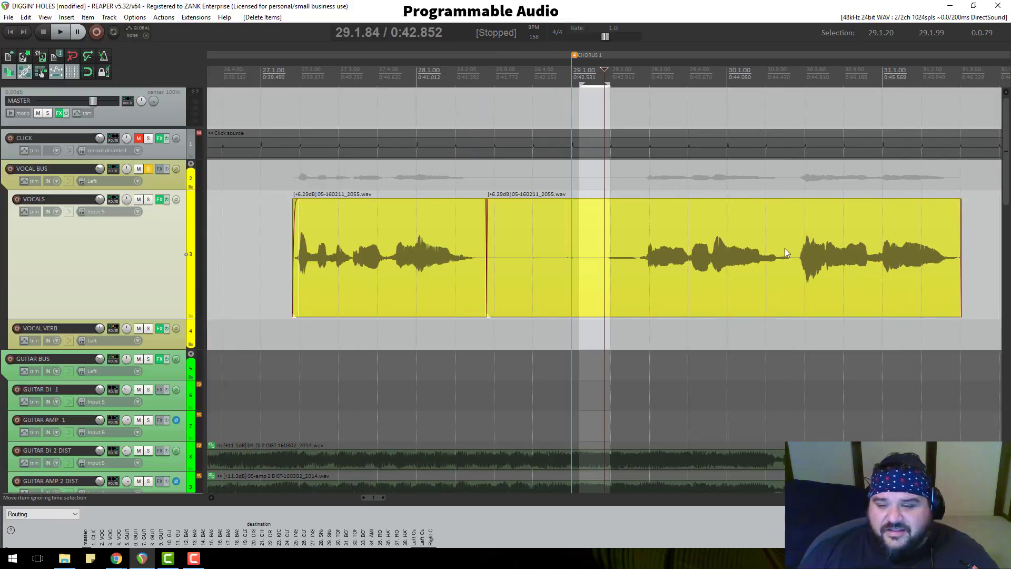
click(811, 149)
scroll(663, 293, up, 4)
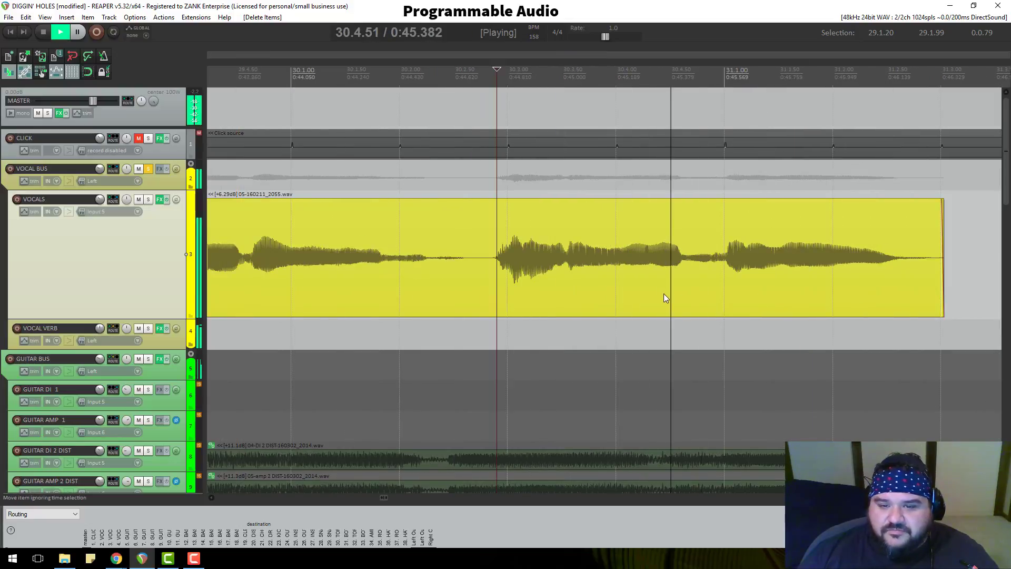
click(485, 81)
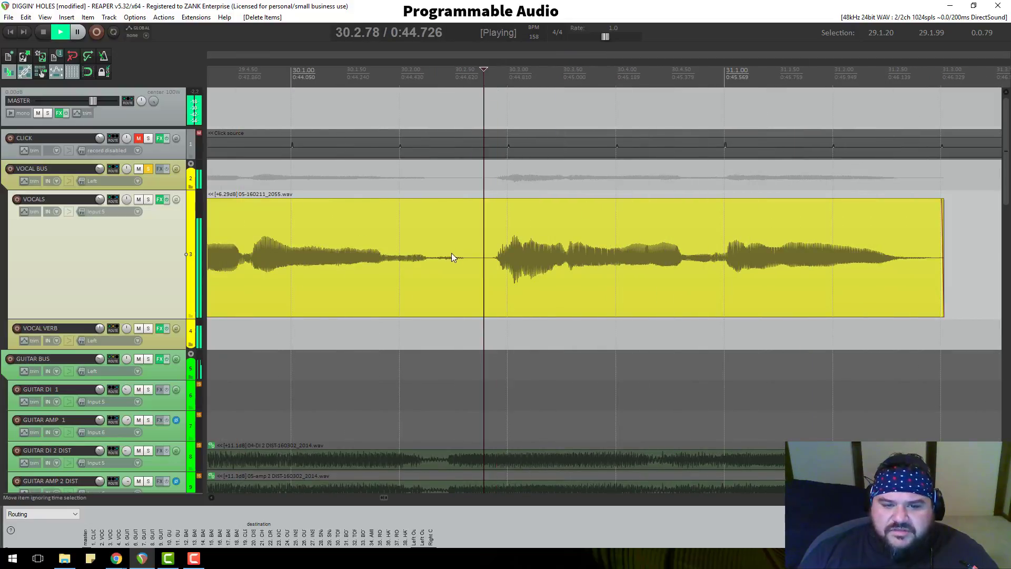
click(324, 79)
key(space)
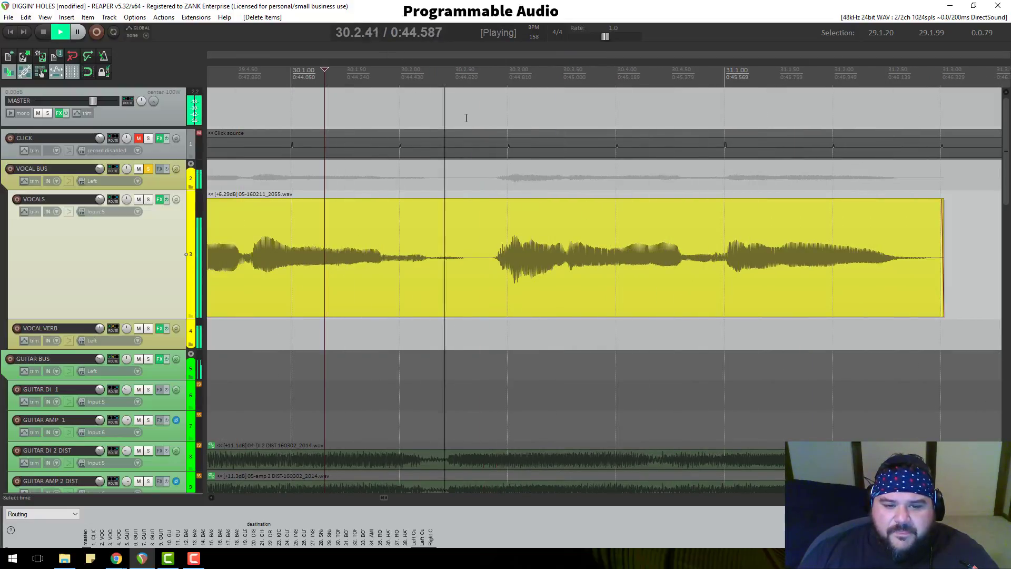
scroll(559, 152, down, 2)
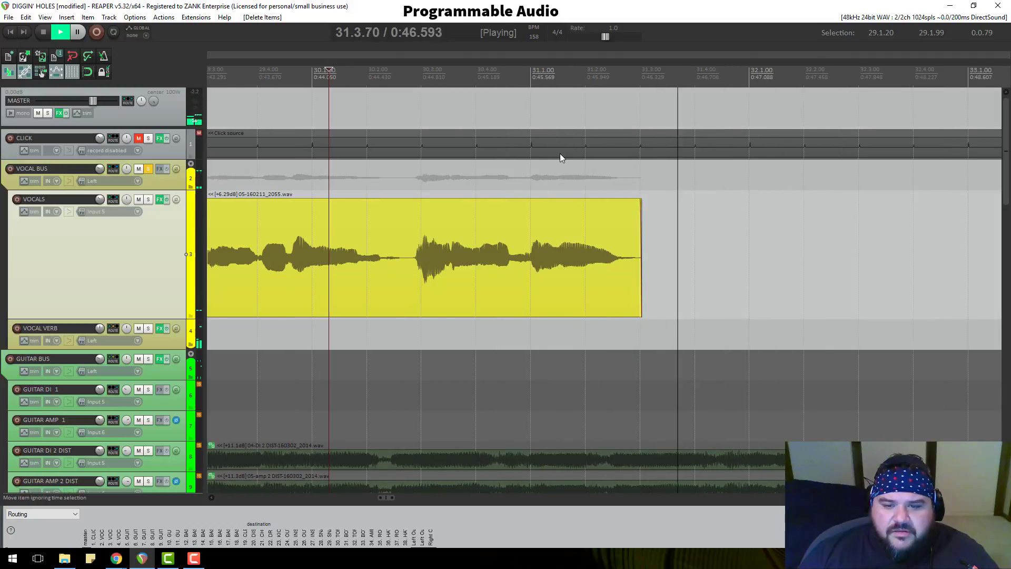
key(space)
Add a short fade-out to the end of the first chorus phrase in bar 31 and play it back from 31.2.60
drag(640, 200, 633, 201)
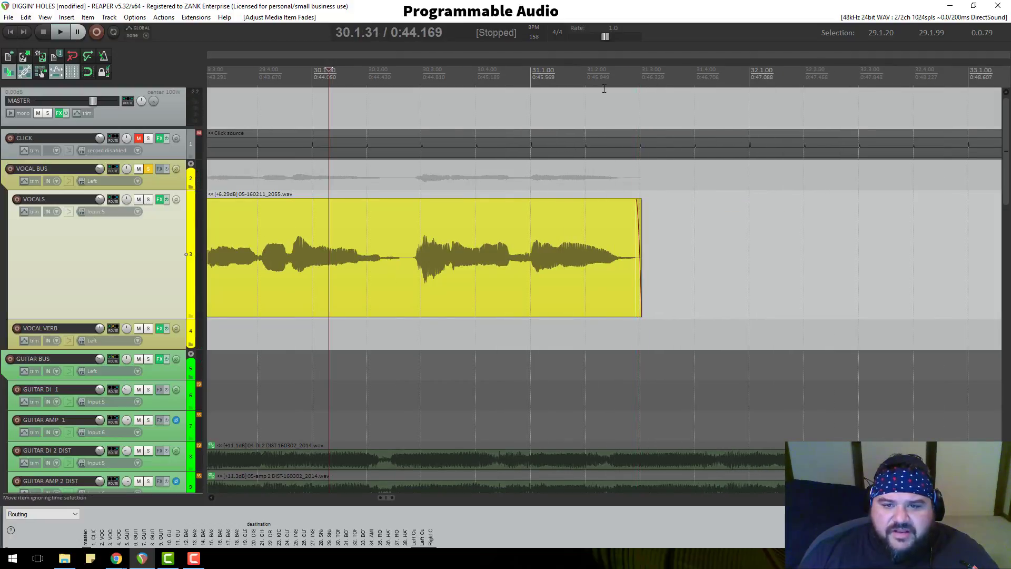
key(space)
scroll(623, 168, up, 2)
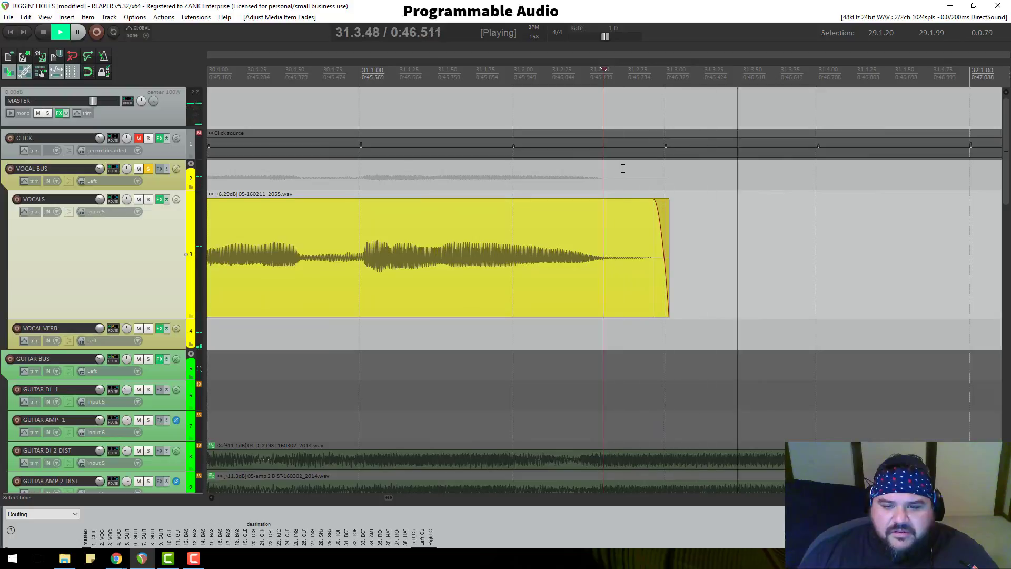
key(space)
Change the bar 31 fade-out to a curve that stays high and drops steeply, and extend the fade back toward the vocal tail
right_click(656, 205)
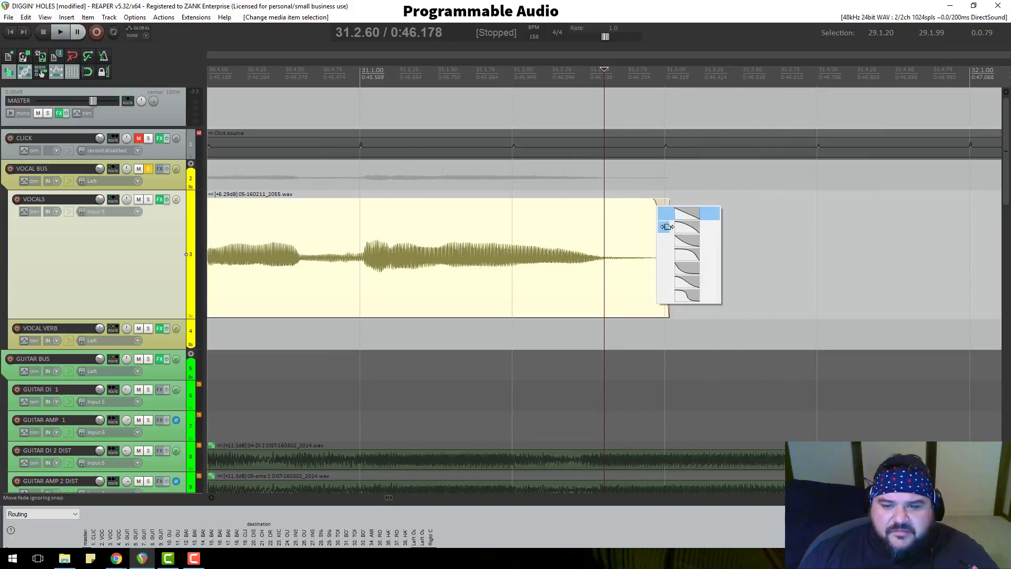
click(684, 236)
right_click(653, 202)
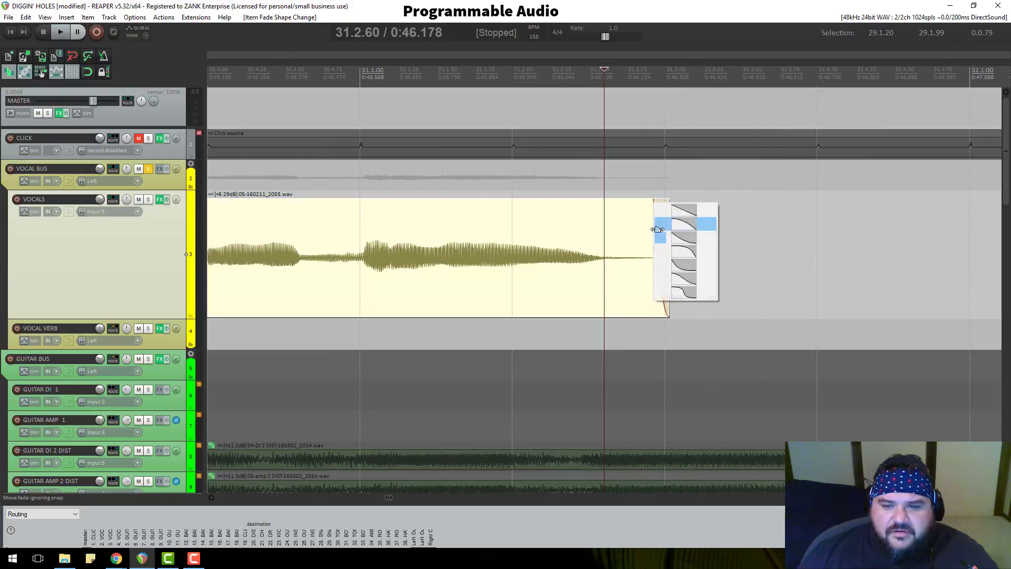
click(684, 244)
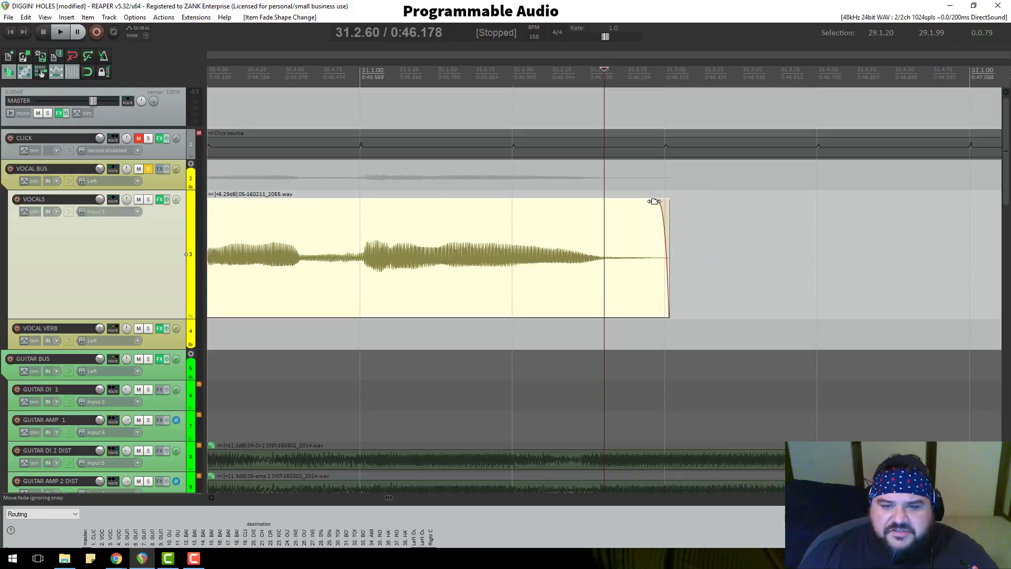
drag(654, 202, 635, 203)
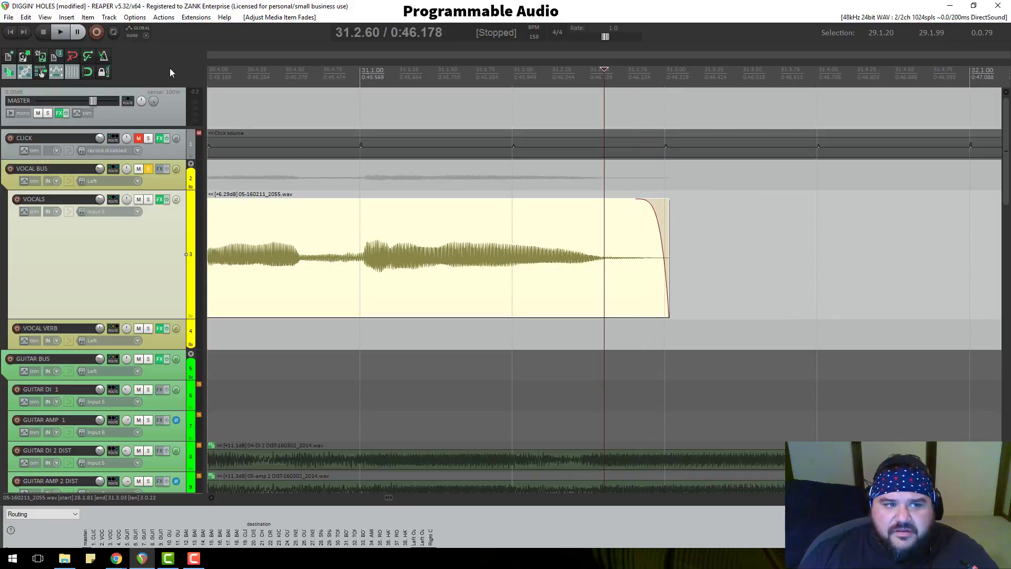
right_click(57, 71)
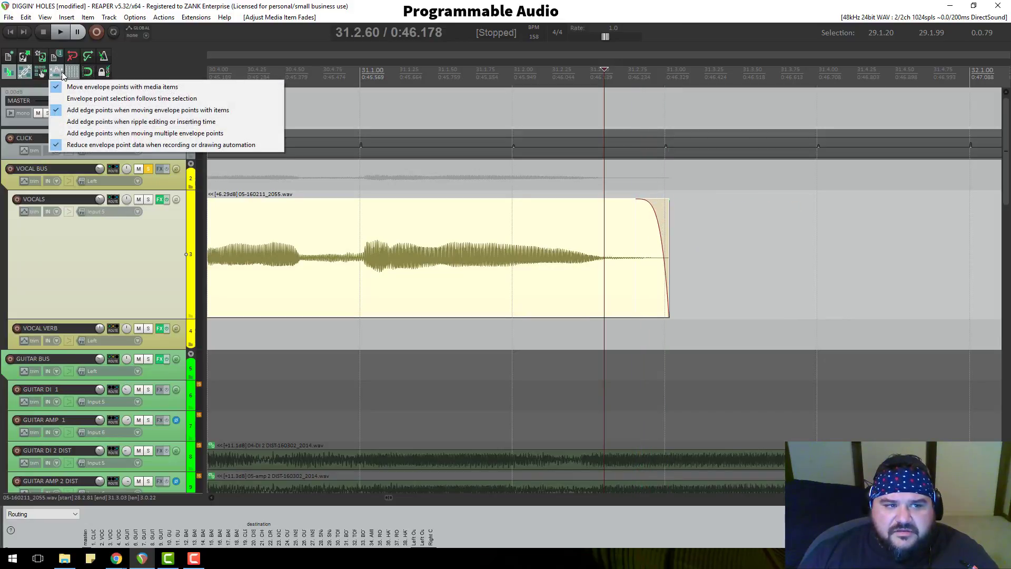
click(141, 74)
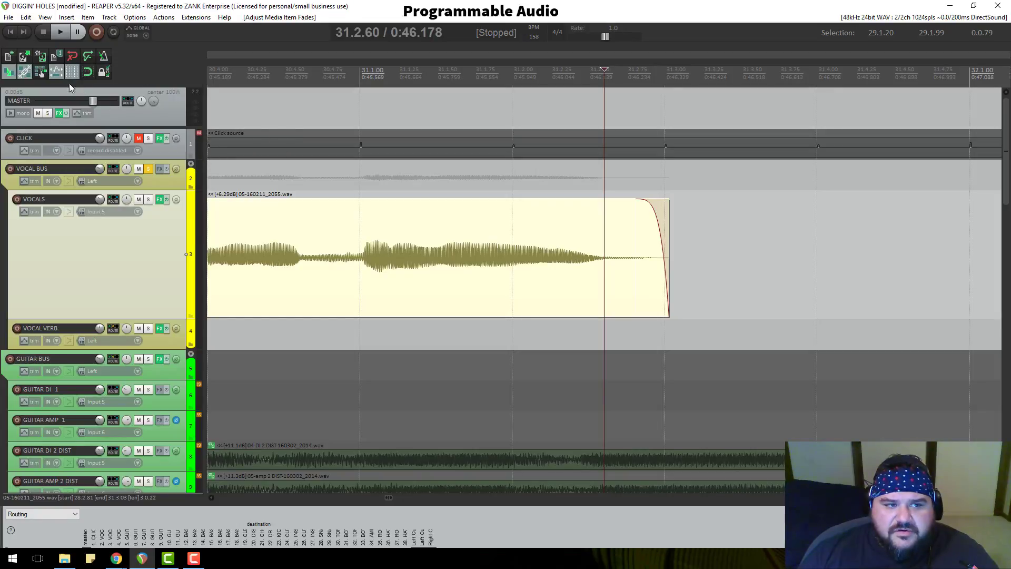
right_click(9, 73)
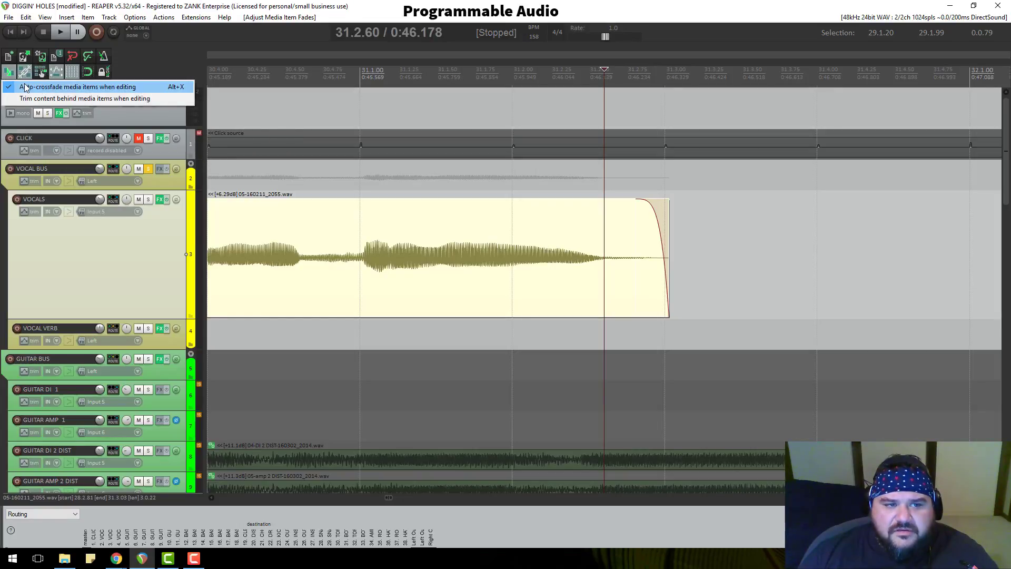
click(130, 62)
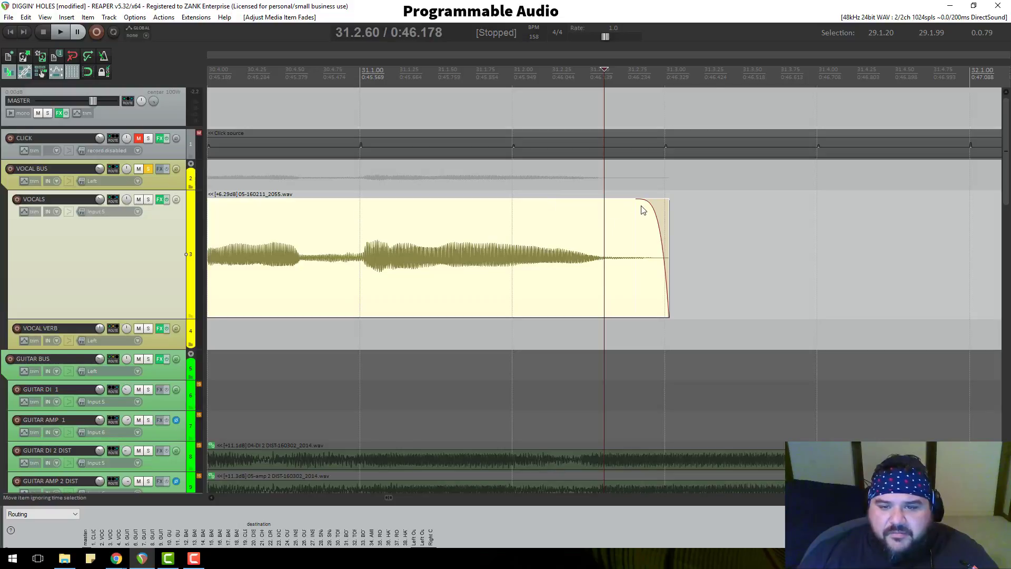
Give the vocal item starting in bar 33 a long, fast-rising fade-in and trim its start slightly closer to the vocal
scroll(632, 214, down, 5)
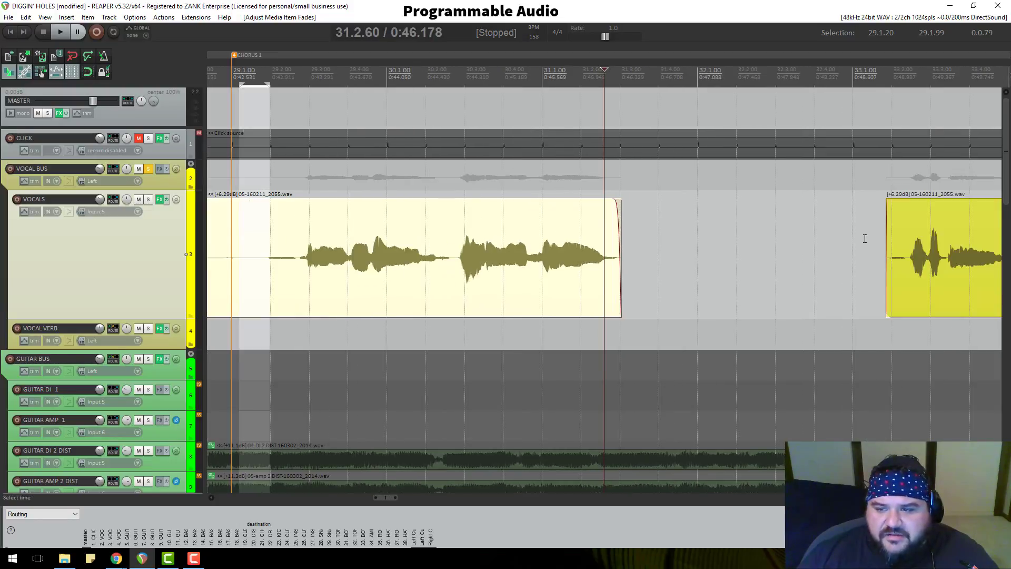
drag(889, 202, 916, 201)
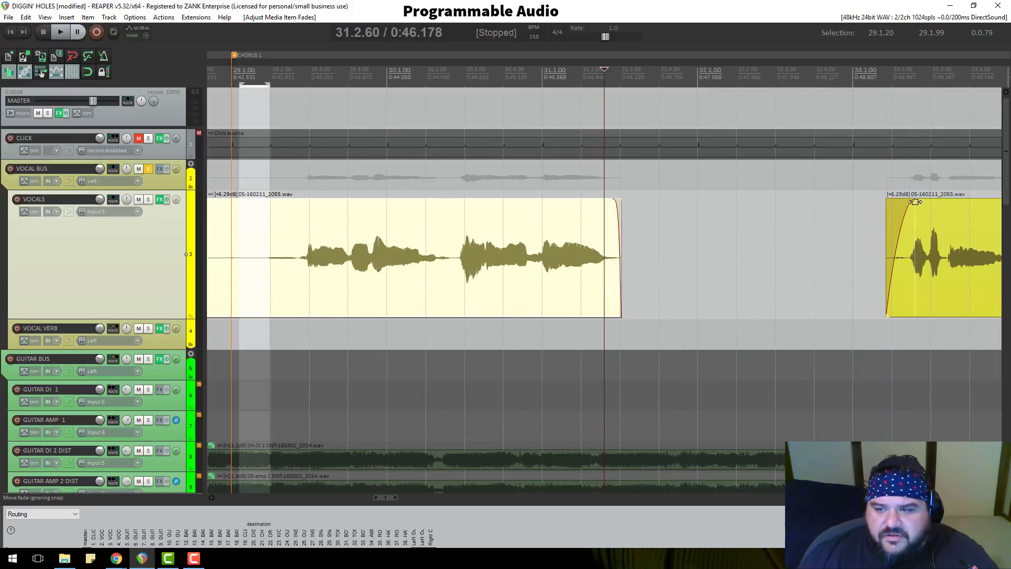
right_click(913, 202)
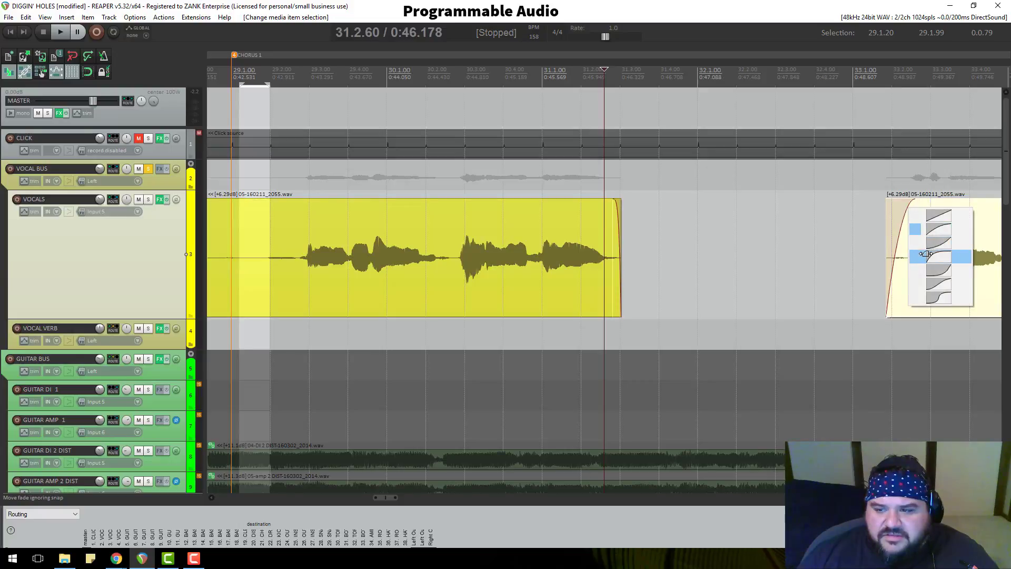
click(913, 224)
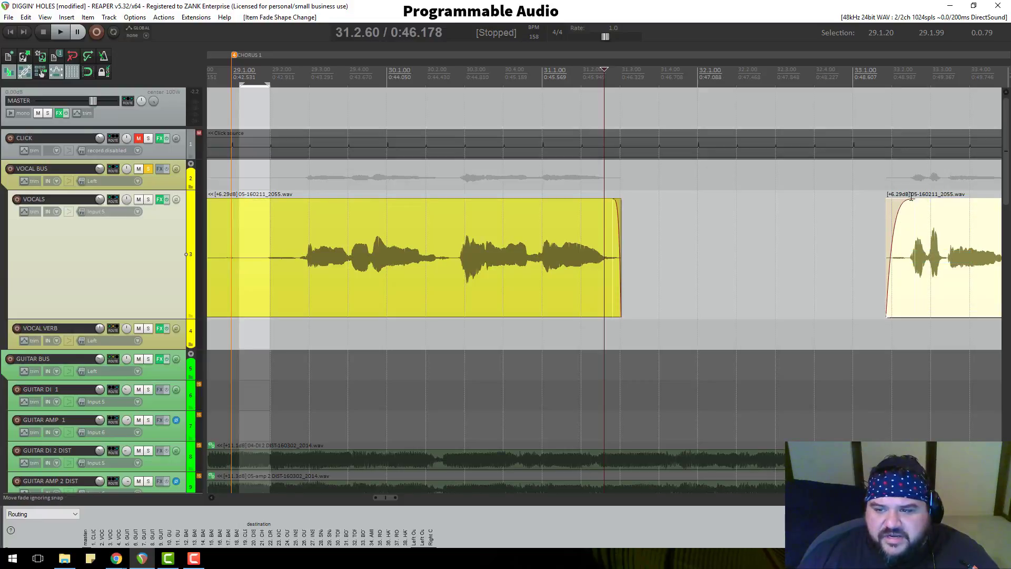
click(899, 211)
scroll(720, 218, up, 4)
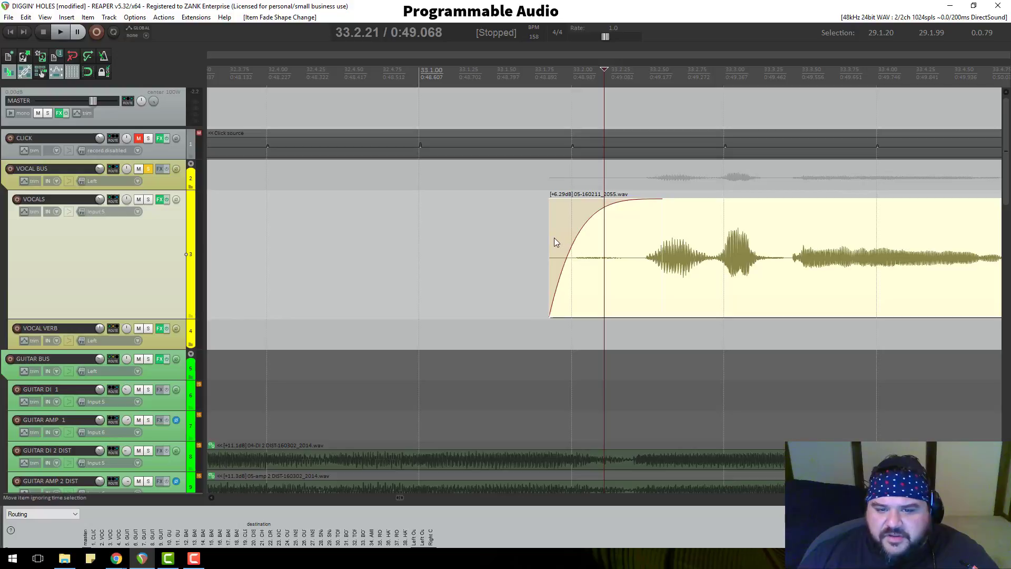
drag(556, 243, 566, 241)
Play back the bar 33 phrase from 33.2.21 into the silence before the following phrase
key(space)
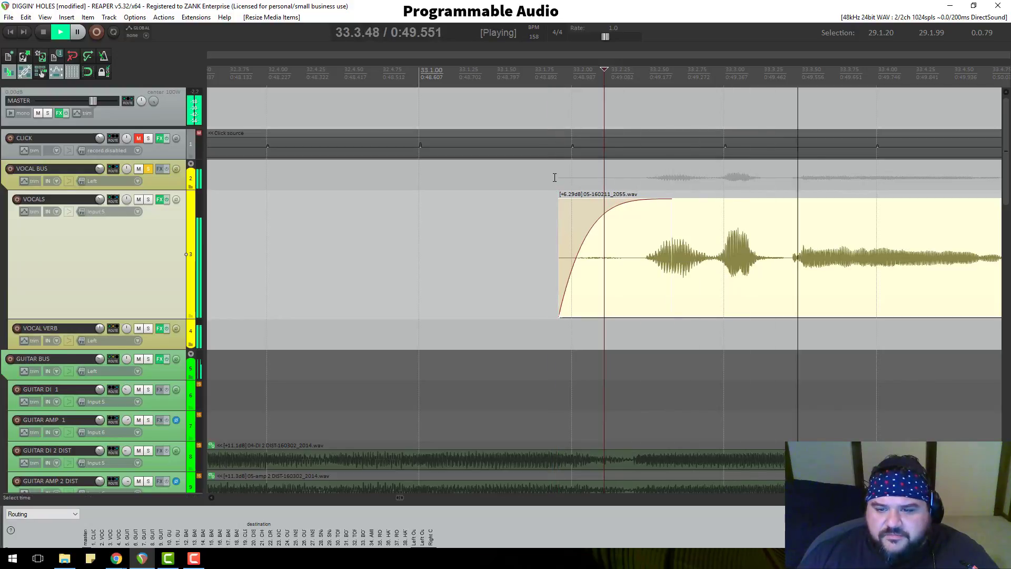
scroll(648, 209, down, 2)
scroll(677, 218, down, 2)
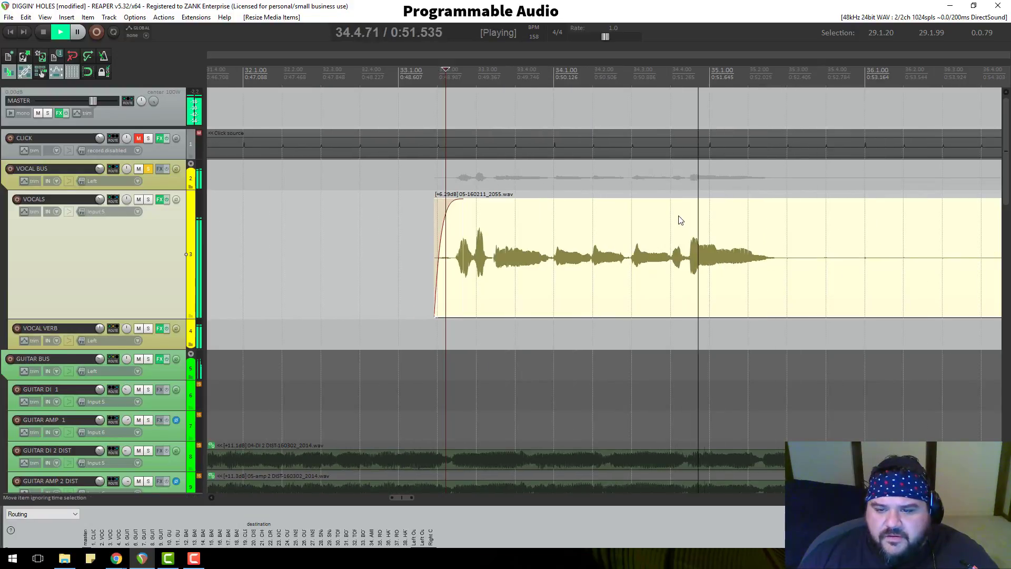
scroll(678, 220, down, 2)
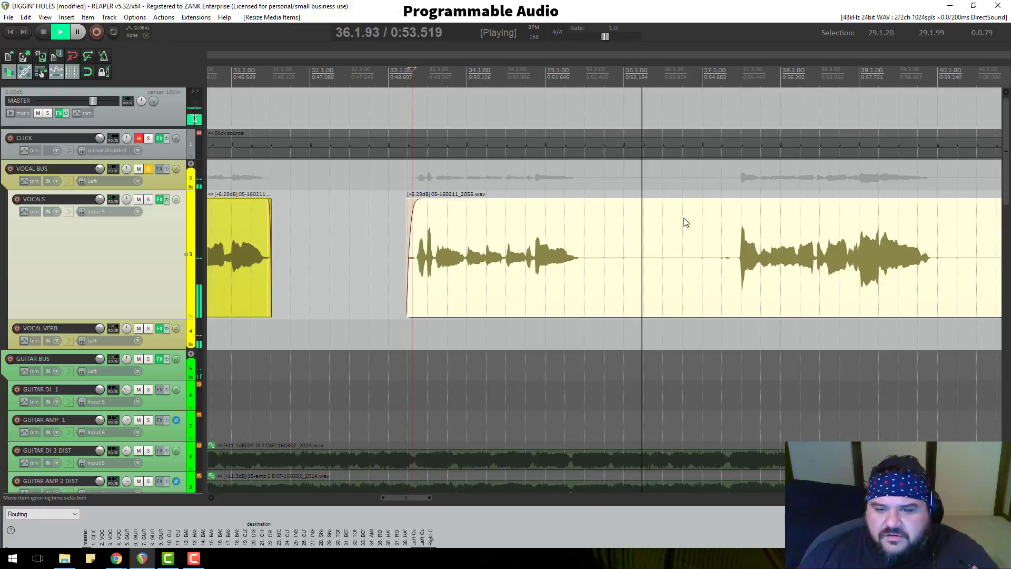
key(space)
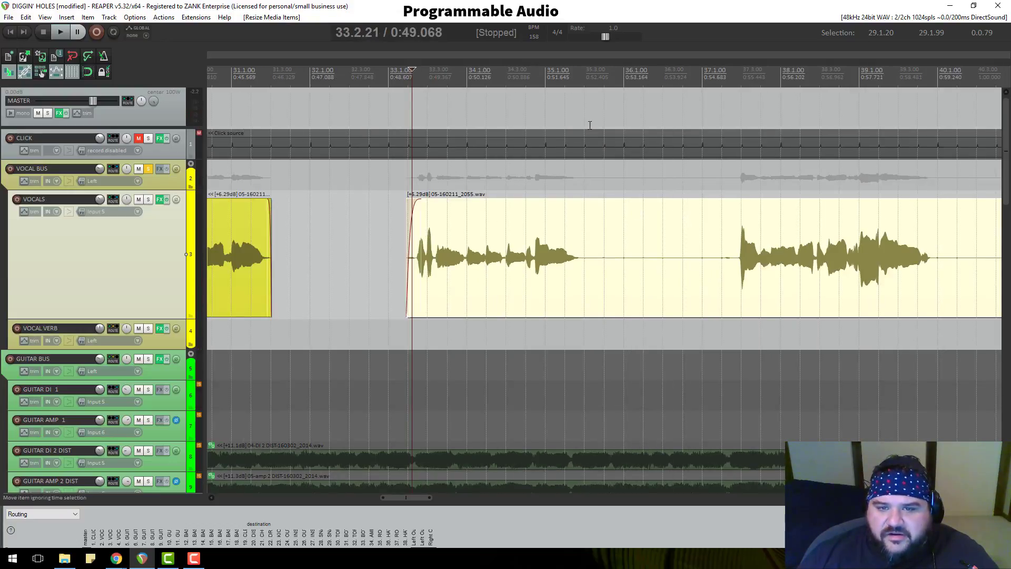
Return to the split in bar 28 and play back the quiet gap leading into the chorus
click(606, 237)
scroll(605, 237, down, 5)
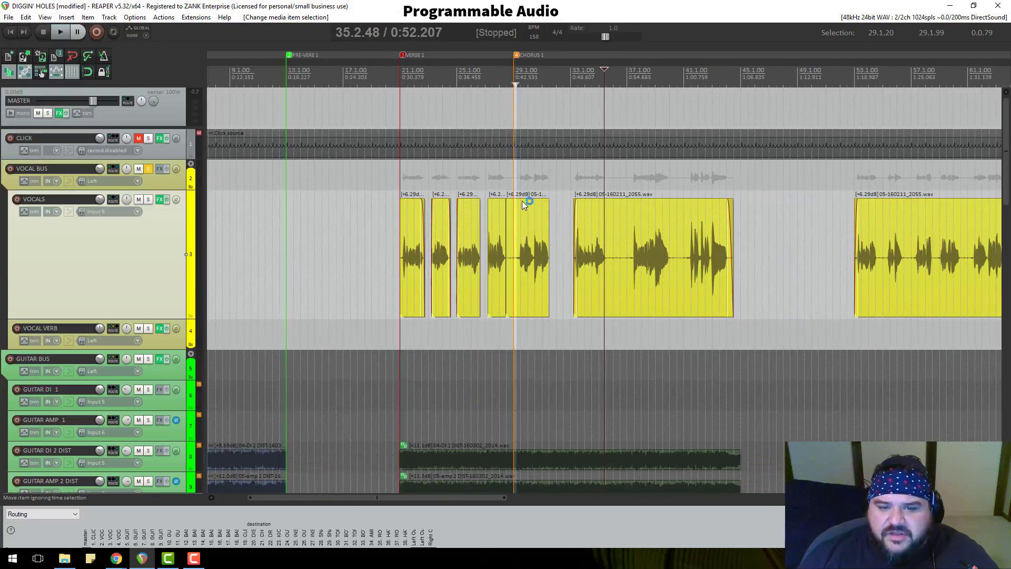
scroll(523, 205, up, 3)
click(339, 75)
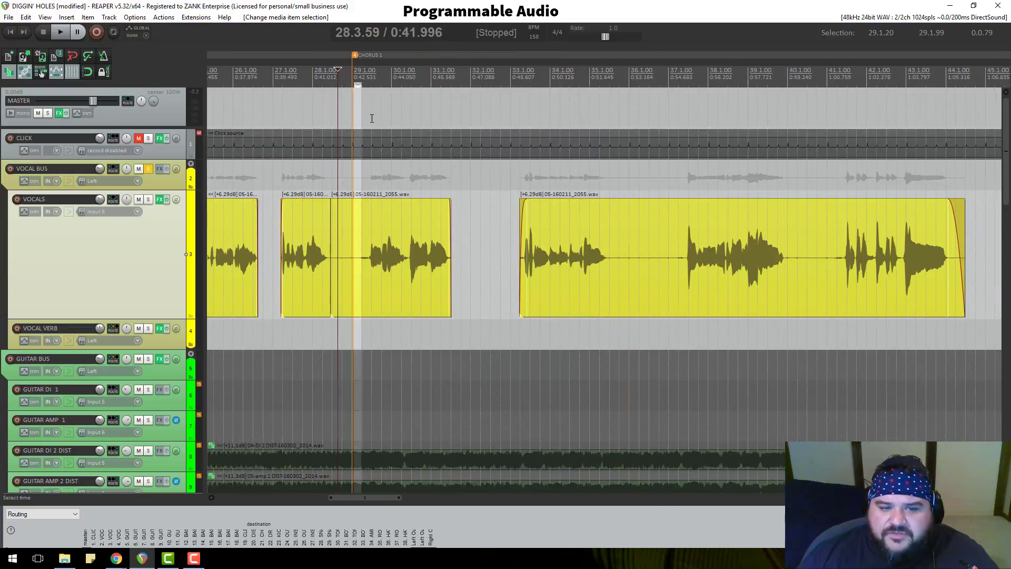
scroll(504, 176, up, 3)
click(589, 82)
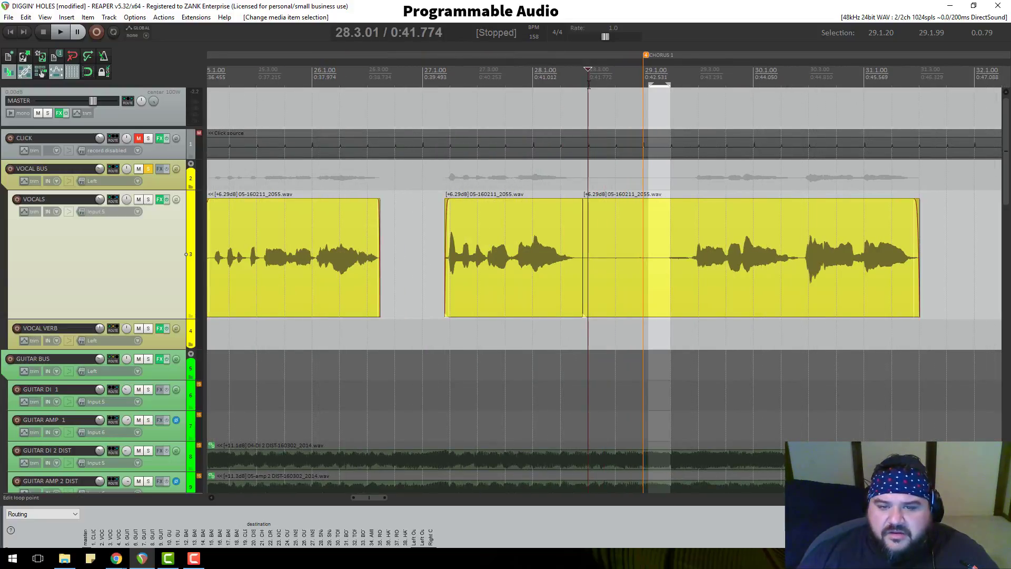
click(583, 77)
key(space)
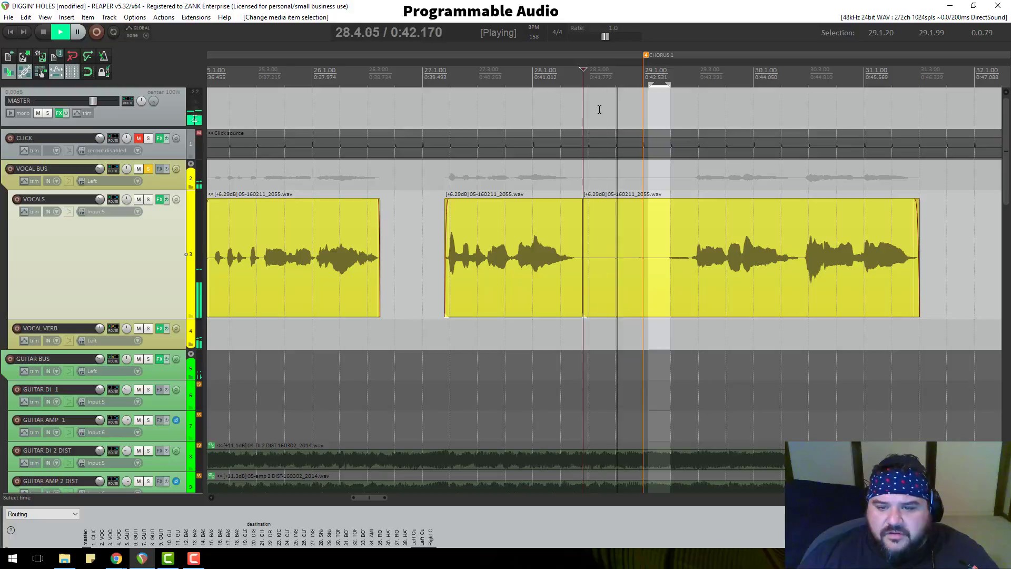
key(space)
Split the vocal item at 29.1.97, just before the first chorus phrase, and delete the silent piece back to the bar 28 split
click(667, 234)
scroll(667, 234, up, 3)
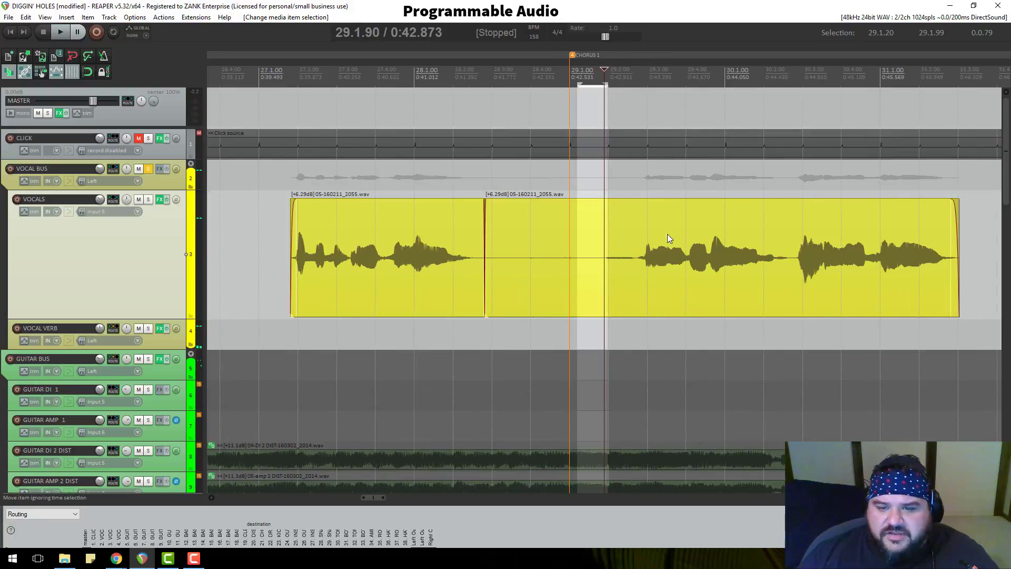
click(609, 260)
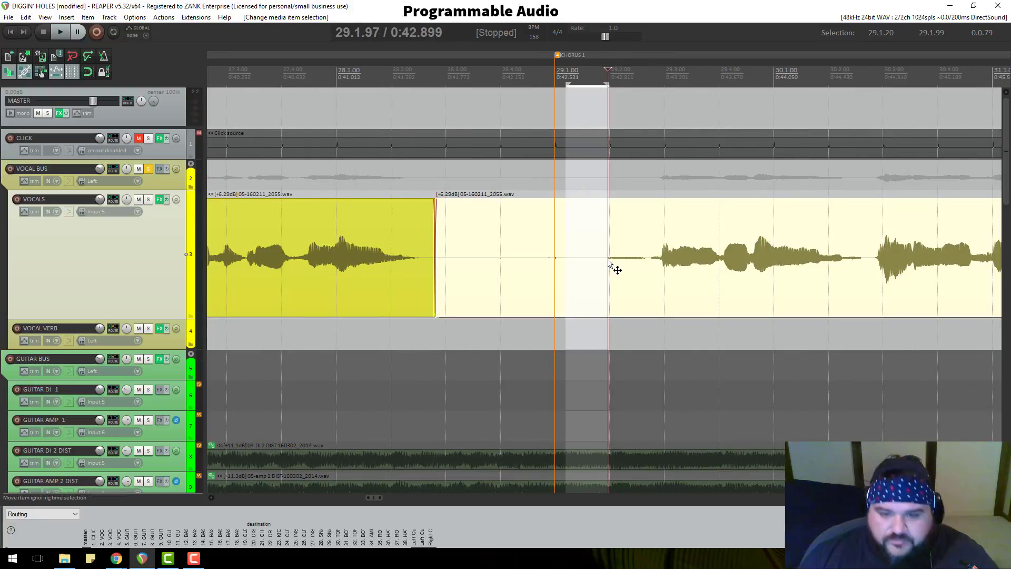
key(s)
click(568, 269)
key(Delete)
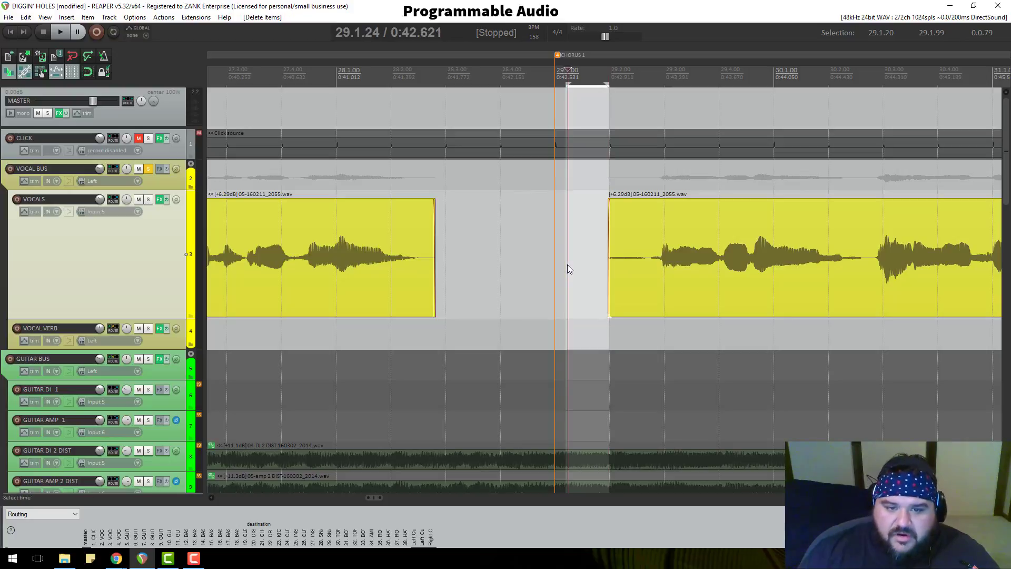
Add a fade-out to the vocal item ending in bar 28, using a late-dropping curve and extending it back over the quiet tail
drag(432, 206, 426, 206)
click(434, 226)
scroll(480, 163, up, 7)
right_click(562, 218)
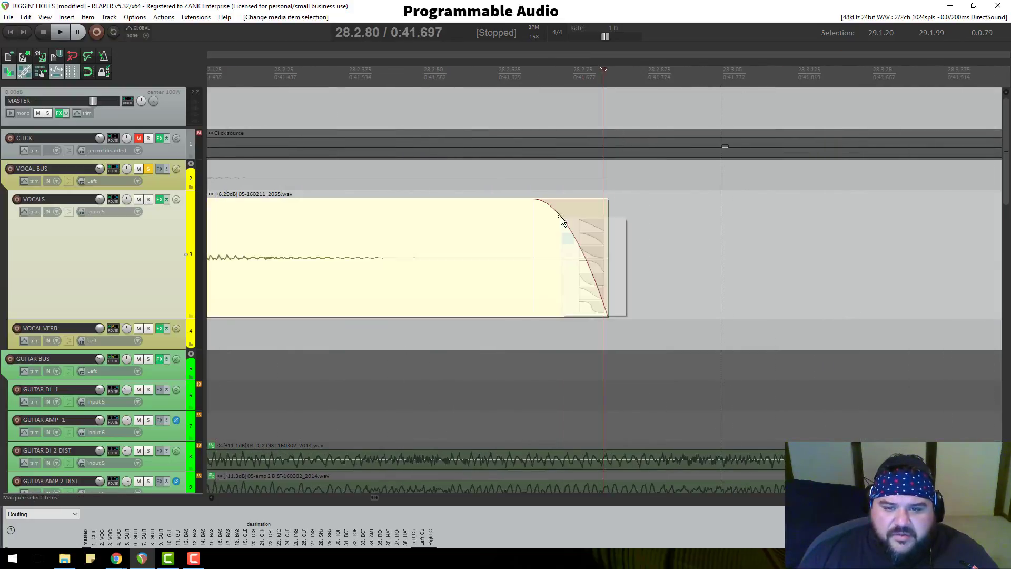
click(583, 266)
drag(553, 202, 388, 214)
Play back the end of the last verse phrase from 28.2.27 through the emptied gap before the chorus
scroll(479, 236, down, 6)
scroll(479, 236, down, 3)
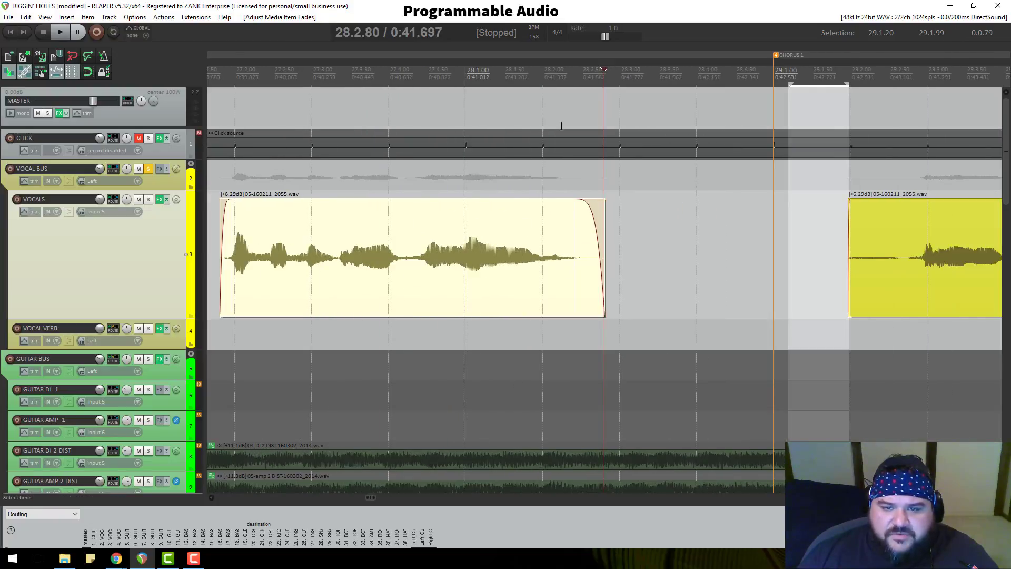
click(563, 80)
key(space)
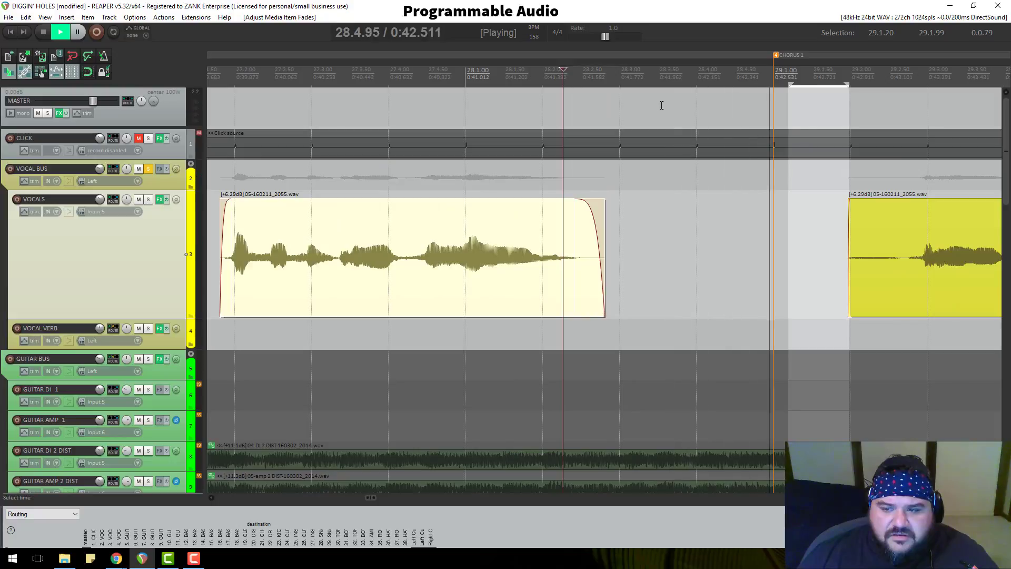
scroll(661, 102, down, 3)
key(space)
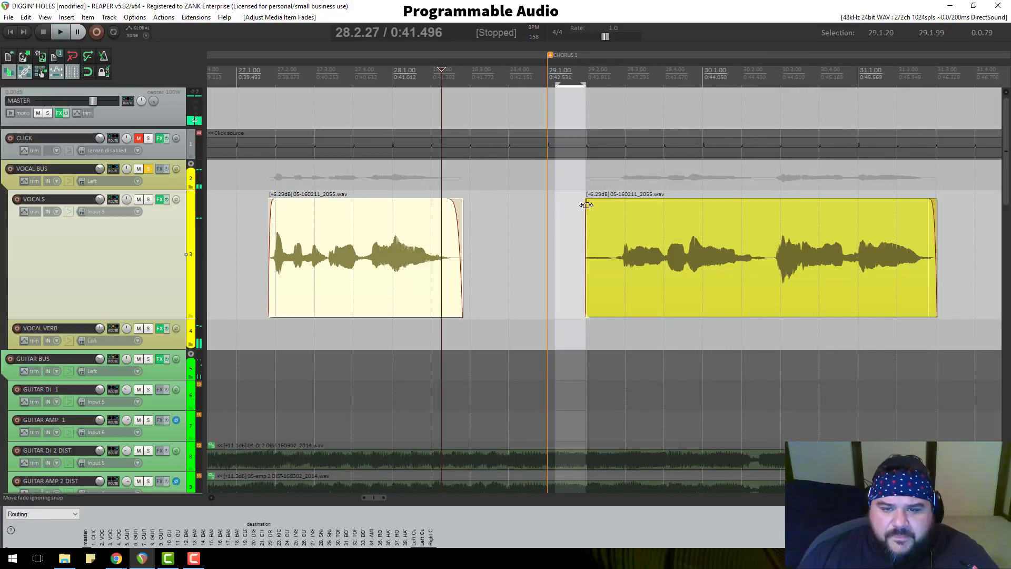
Lengthen the fade-in on the first chorus vocal item at bar 29 and give it the steep, fast-rising curve
drag(586, 204, 612, 201)
right_click(592, 204)
click(623, 253)
scroll(532, 240, down, 1)
scroll(532, 240, down, 1)
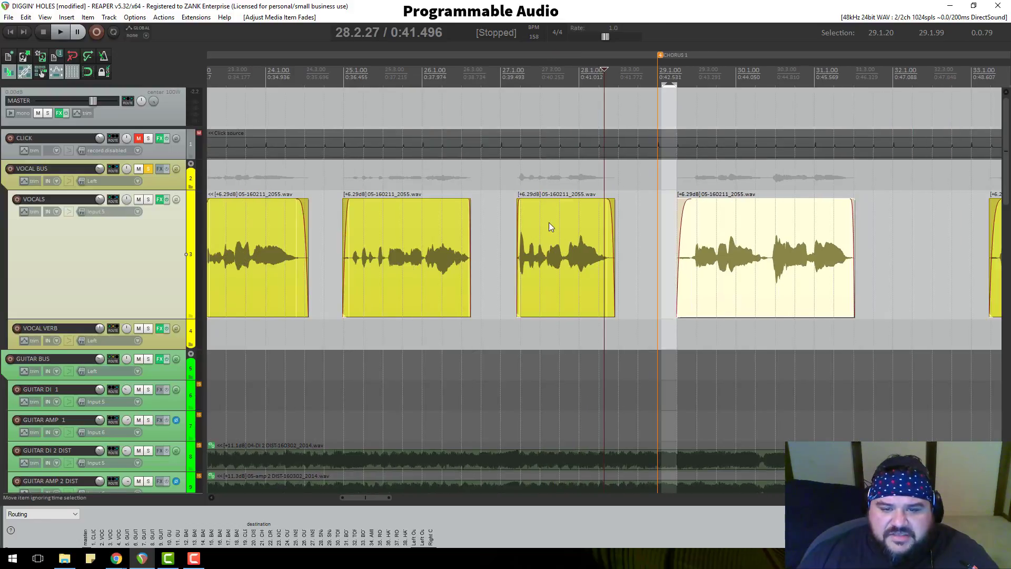
scroll(576, 252, down, 4)
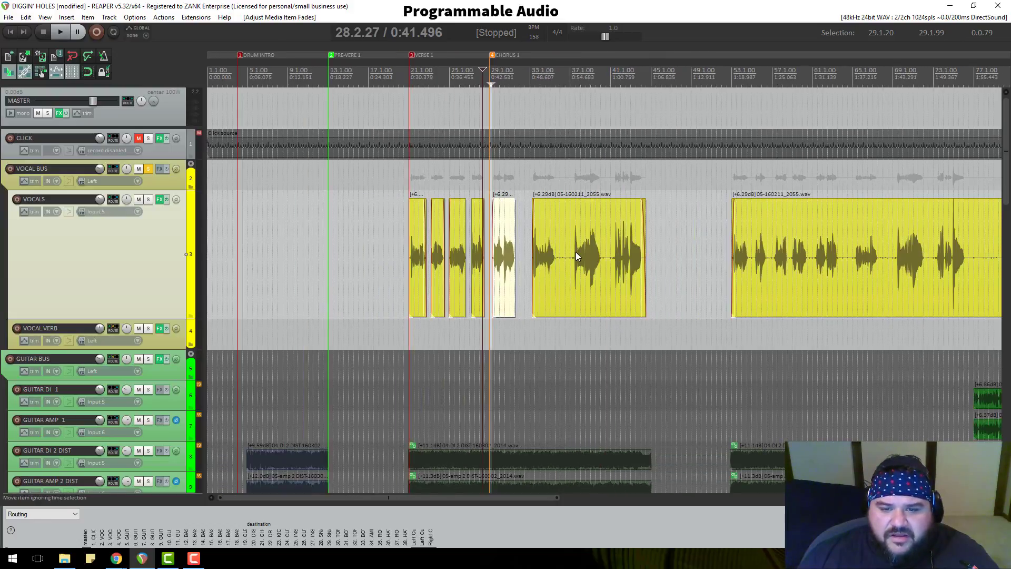
Select the vocal item starting in bar 33 and place the edit cursor at 35.2.99, after its first phrase
scroll(576, 252, up, 3)
click(792, 76)
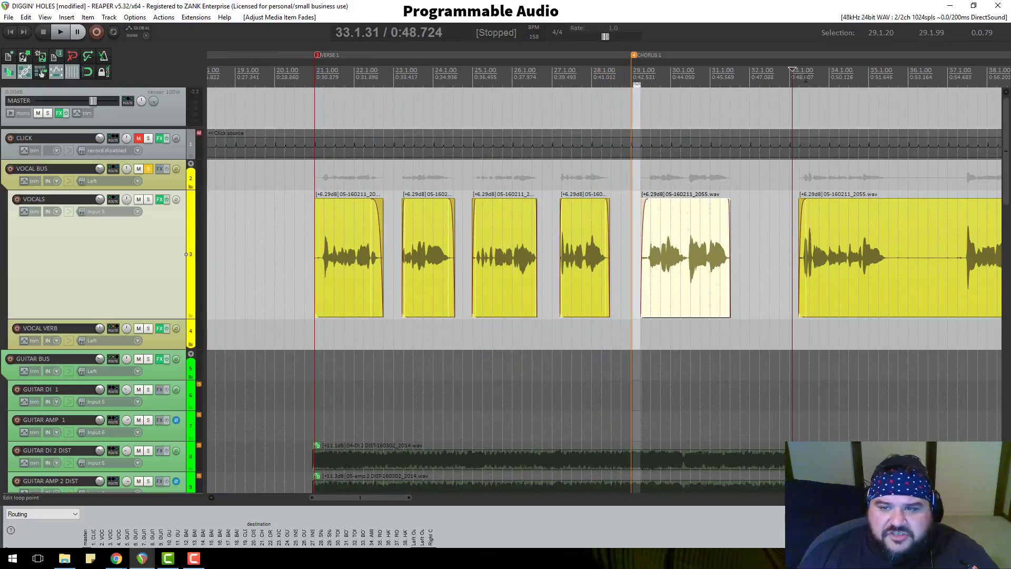
click(805, 79)
scroll(809, 248, up, 3)
scroll(809, 249, up, 1)
scroll(807, 250, down, 2)
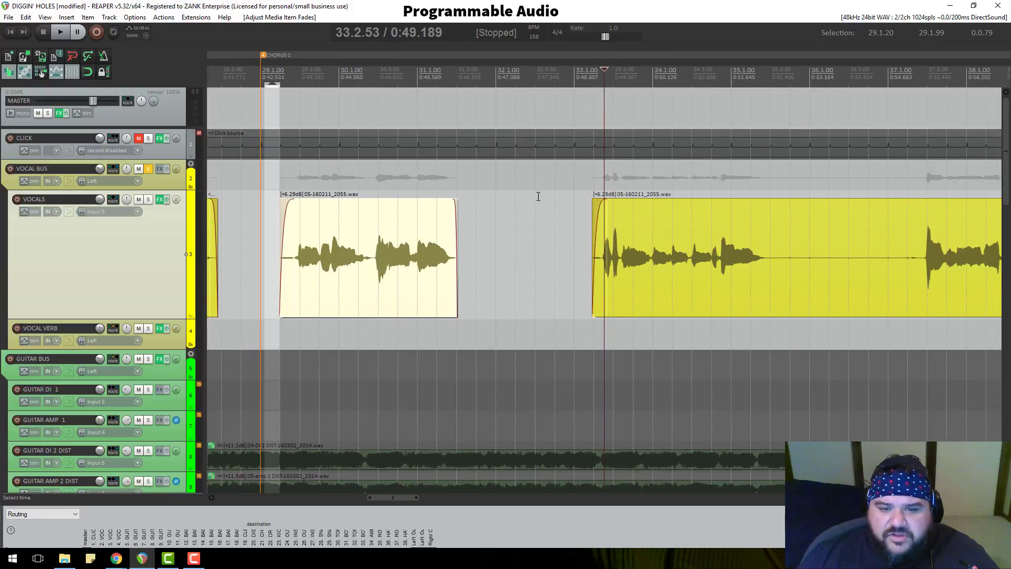
click(534, 214)
click(770, 242)
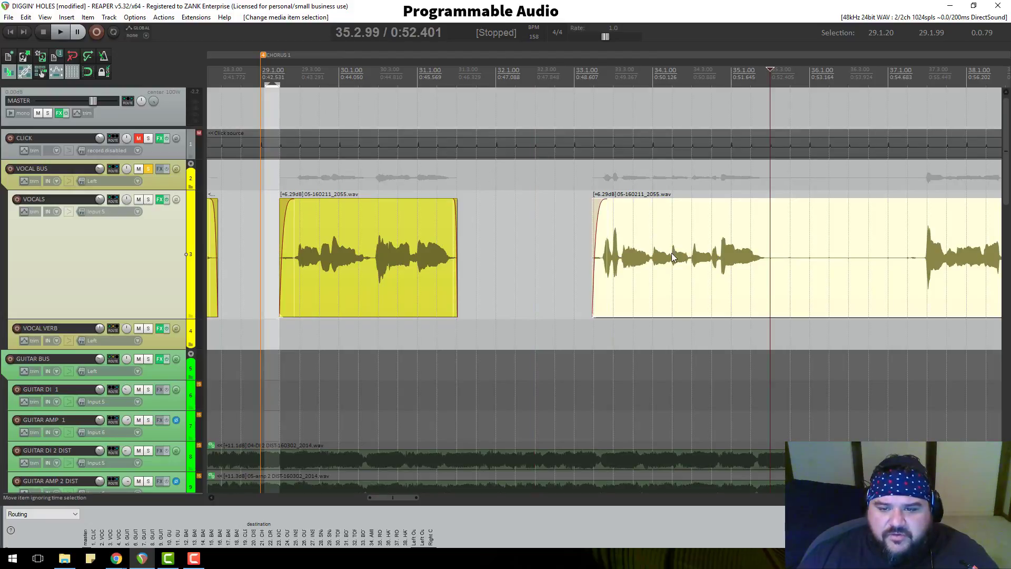
scroll(671, 257, down, 2)
scroll(616, 268, up, 3)
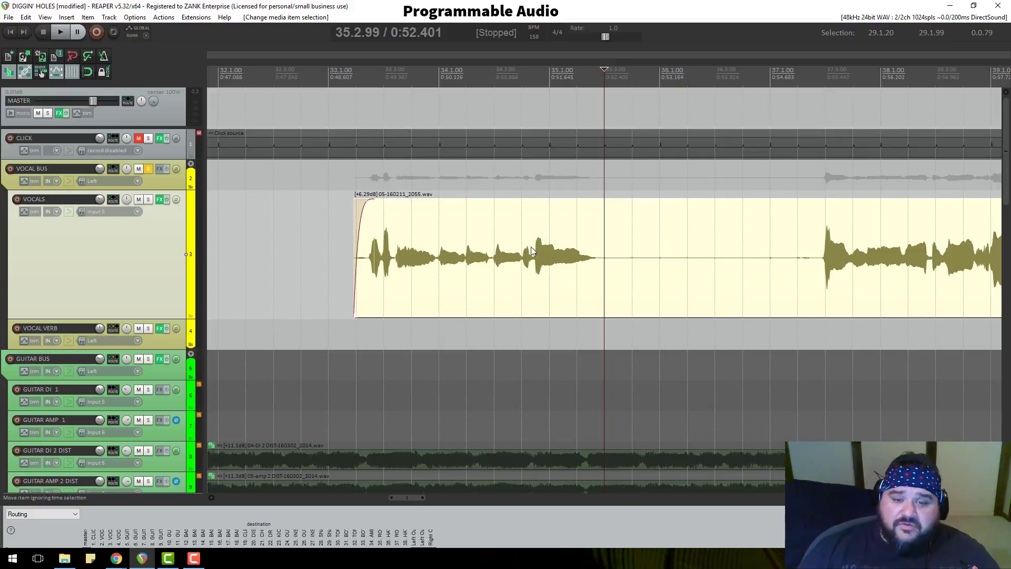
drag(487, 260, 482, 260)
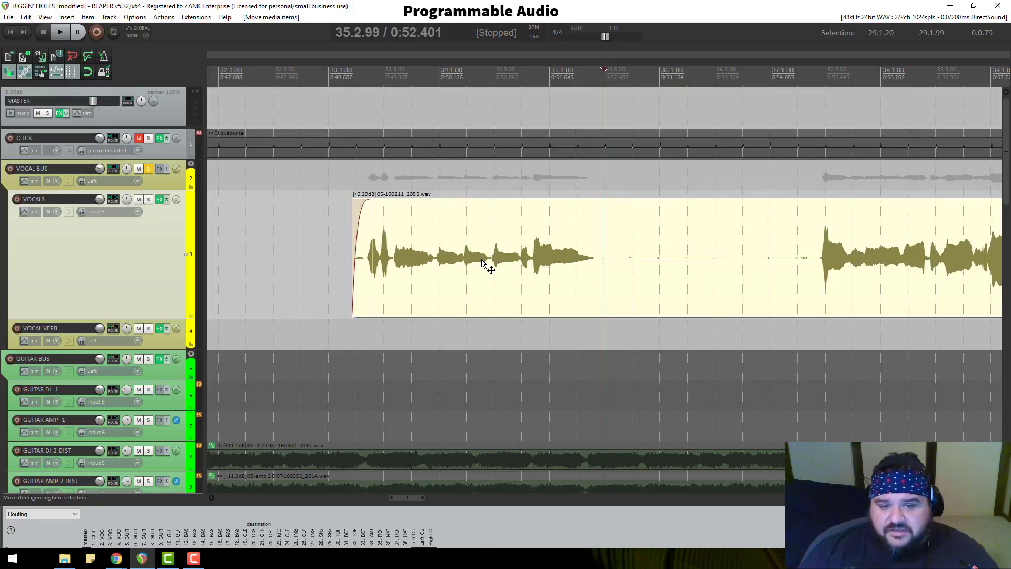
key(ctrl)
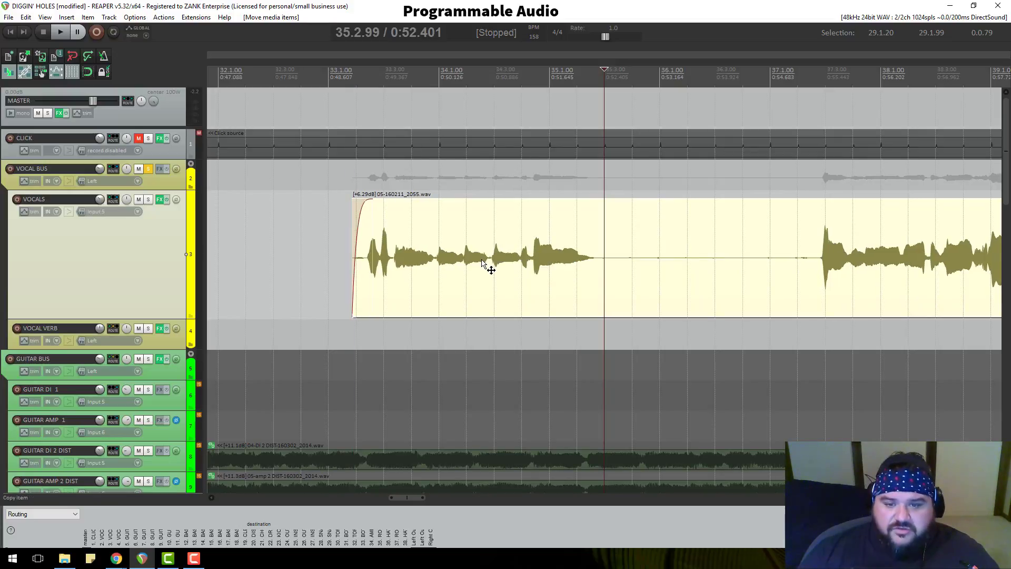
key(ctrl+z)
Play back the quiet gap from 35.2.83 up to the next chorus phrase in bar 37
scroll(614, 200, up, 2)
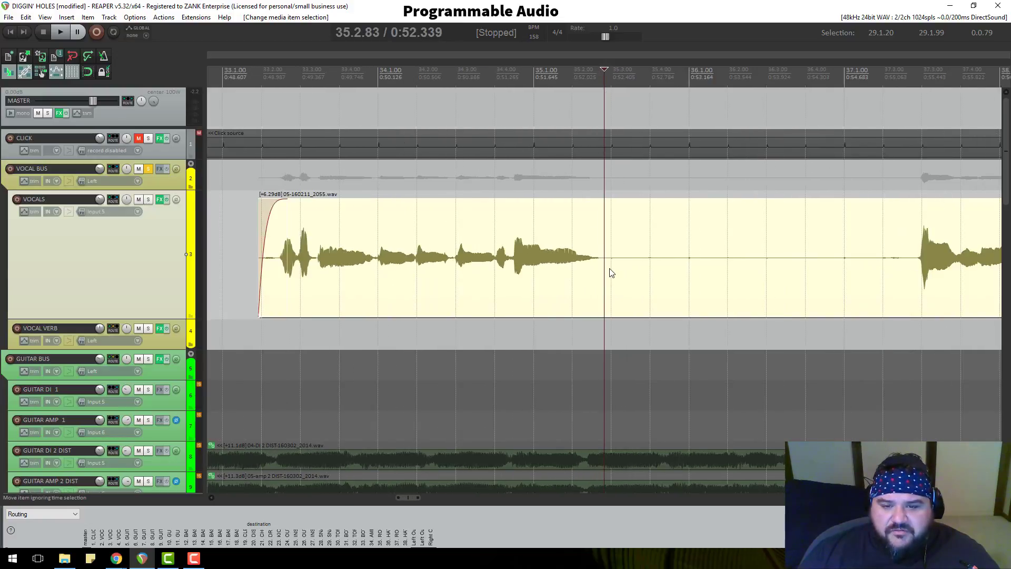
key(space)
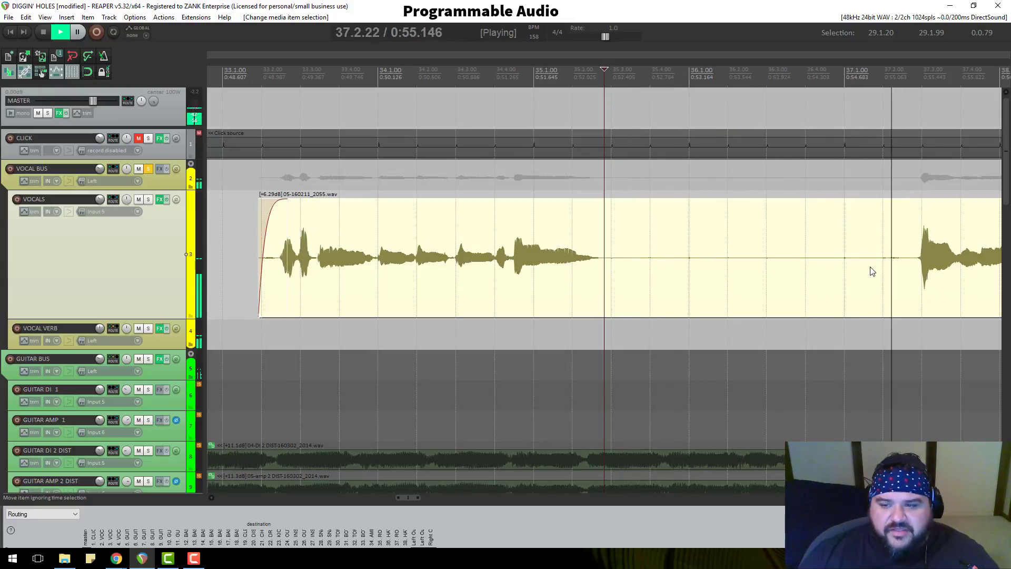
key(space)
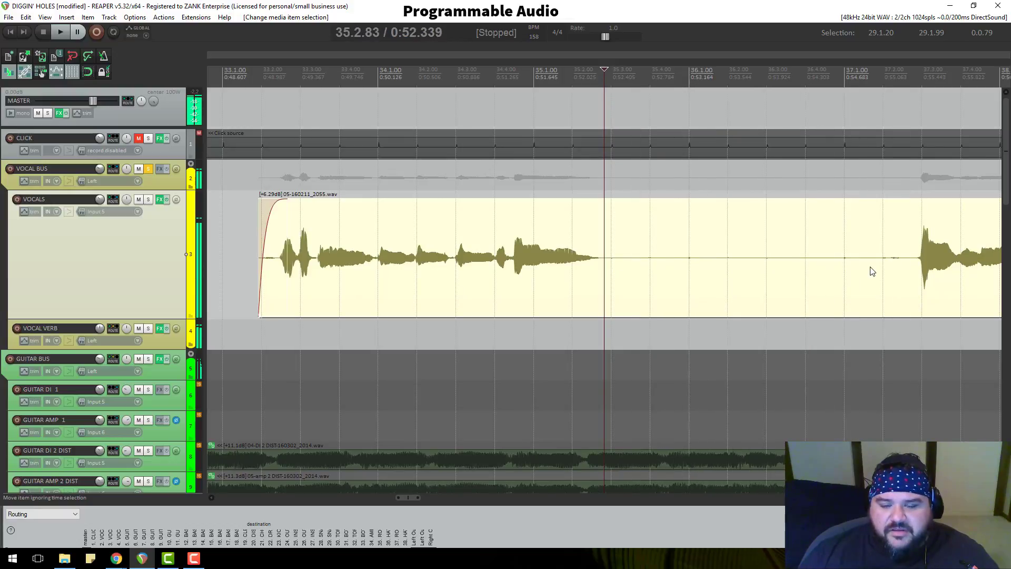
Mute the VOCAL VERB track and reset the VOCAL BUS volume to 0.00 dB
click(139, 329)
mouse_move(102, 169)
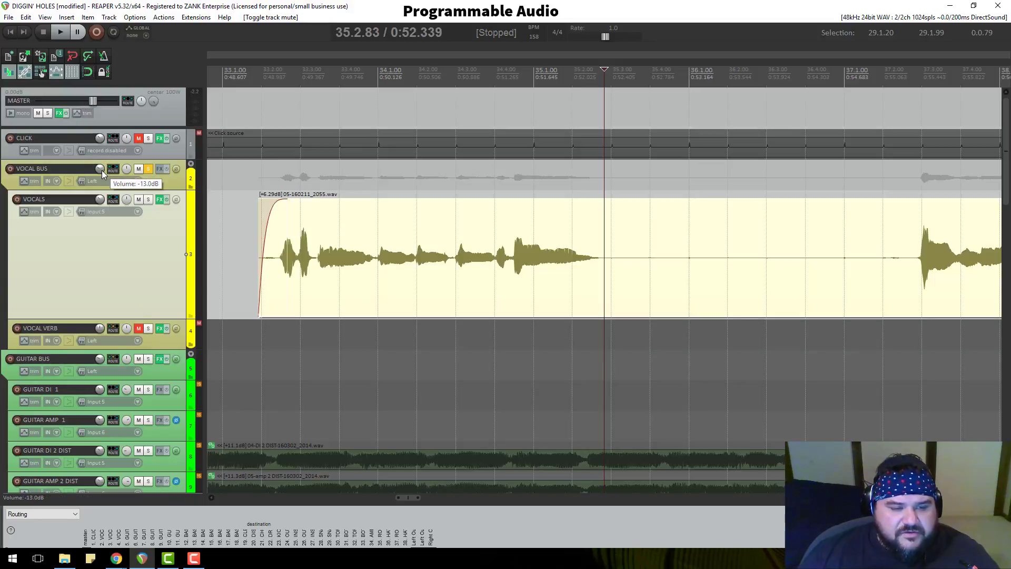
double_click(102, 169)
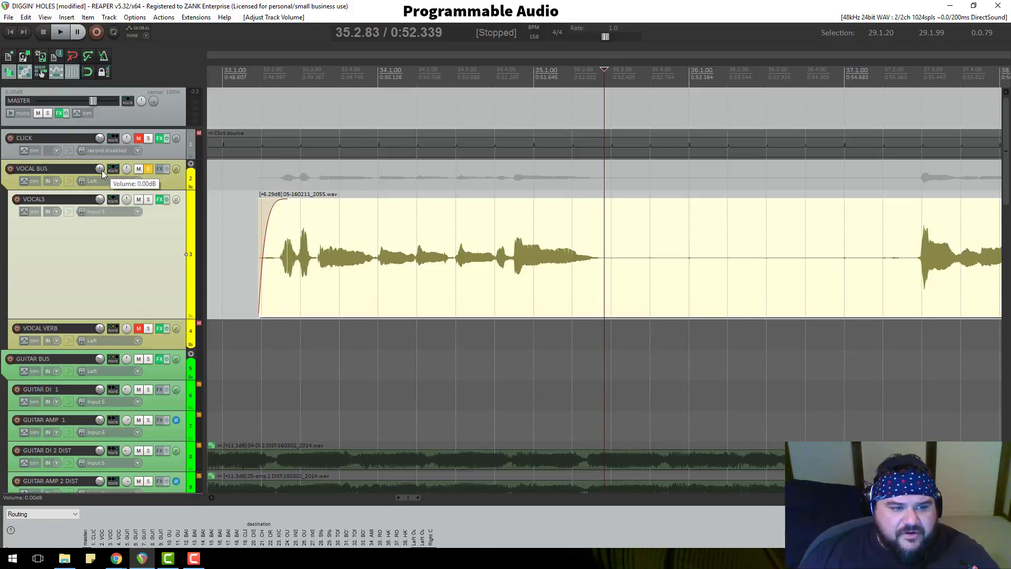
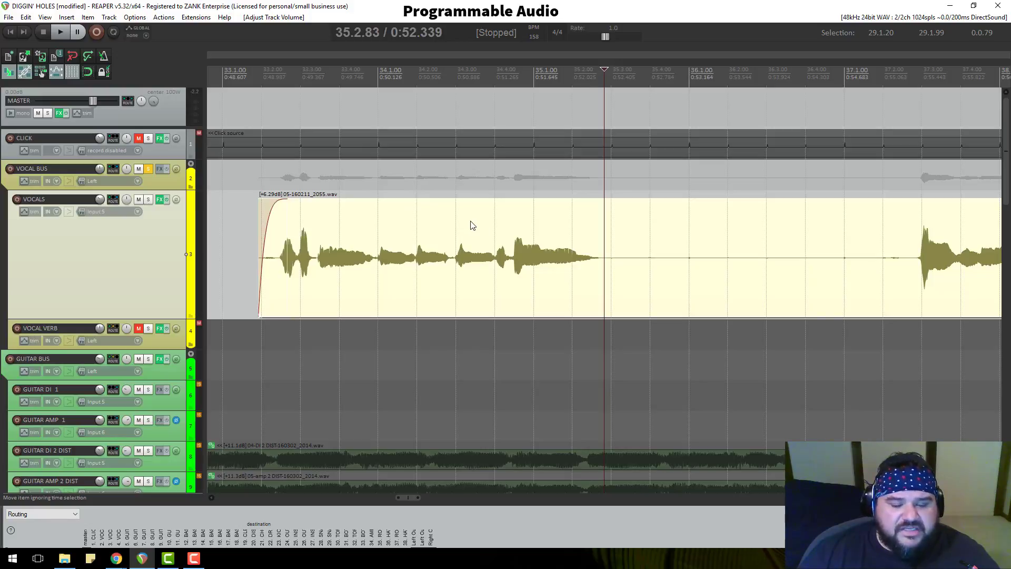
Replay the dry gap after the bar 35 phrase and split the vocal item at 35.2.80, right behind the phrase's tail
key(space)
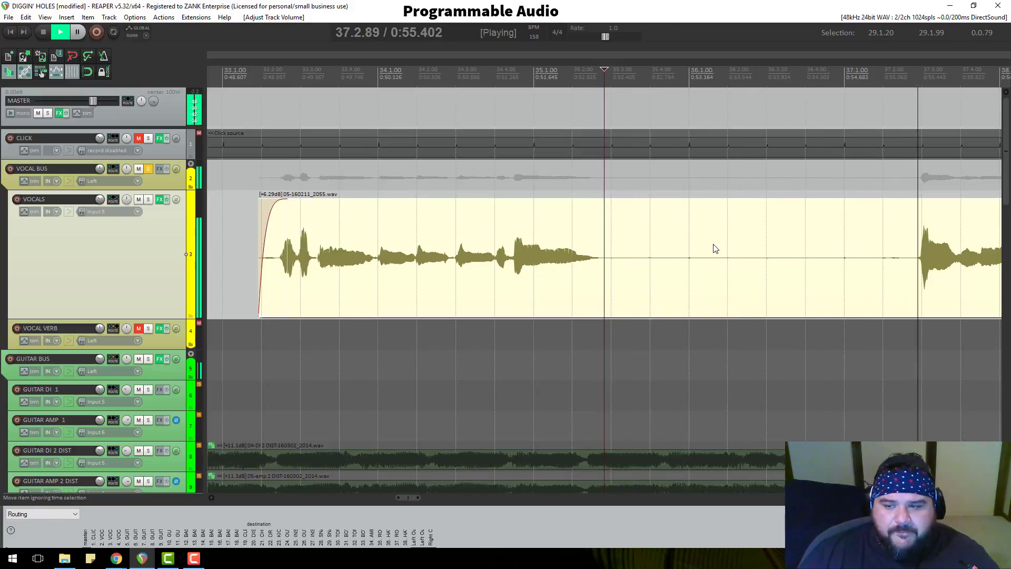
key(space)
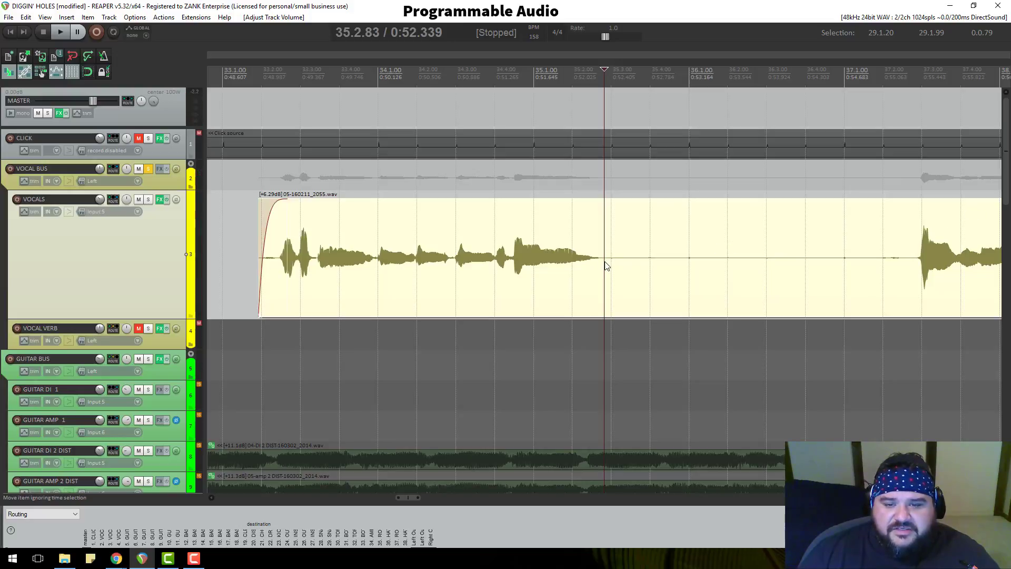
click(603, 261)
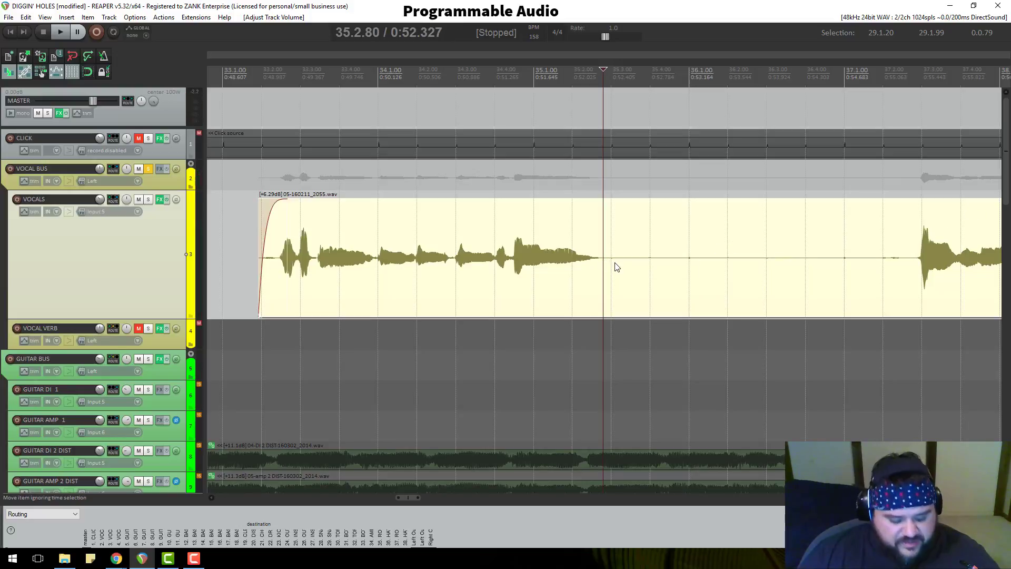
key(s)
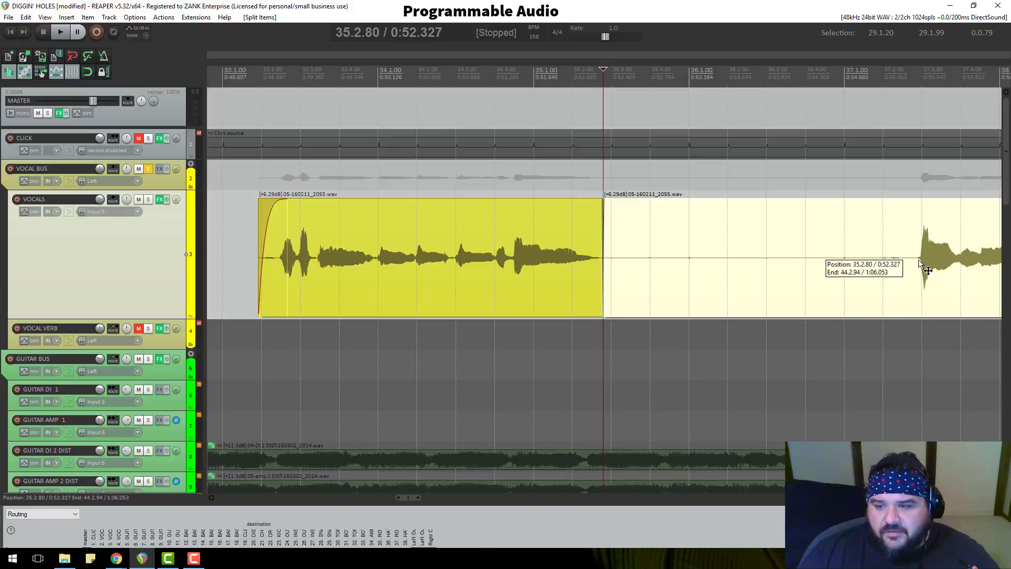
Split the vocal item at 37.2.89, just before the next phrase, and delete the silent piece back to the bar 35 split
click(920, 261)
scroll(682, 268, up, 3)
scroll(682, 264, up, 1)
click(600, 258)
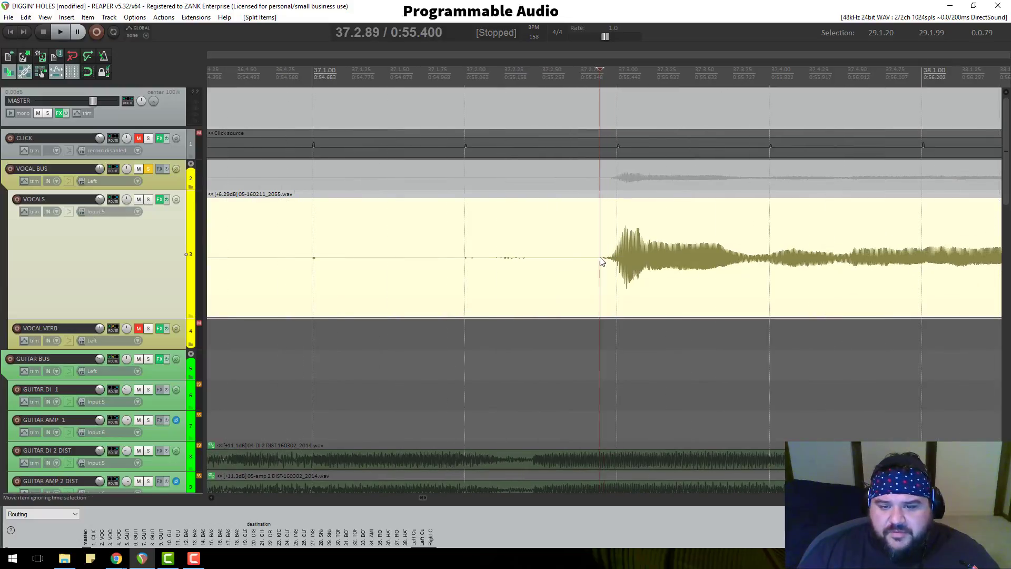
scroll(600, 258, down, 3)
key(s)
scroll(562, 264, down, 1)
click(561, 265)
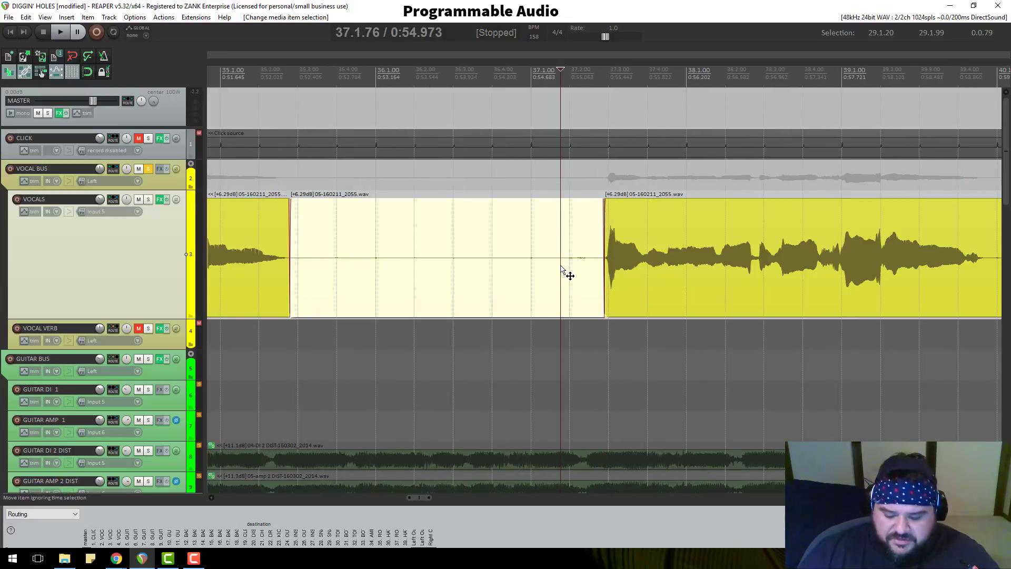
key(Delete)
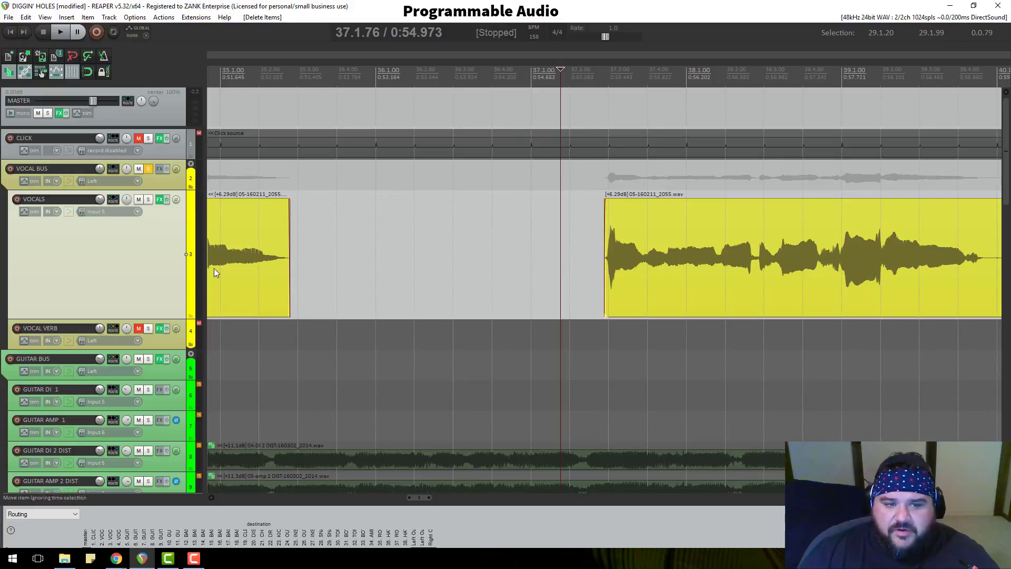
Extend the fade-out of the vocal item ending in bar 35 back over its quiet tail, using the late-dropping curve
scroll(422, 193, up, 10)
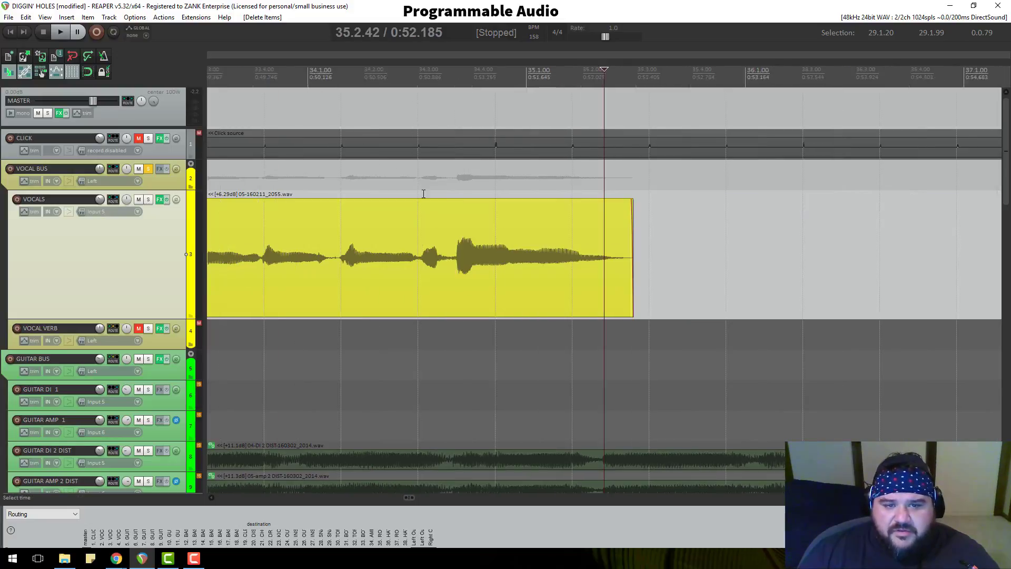
scroll(782, 217, down, 3)
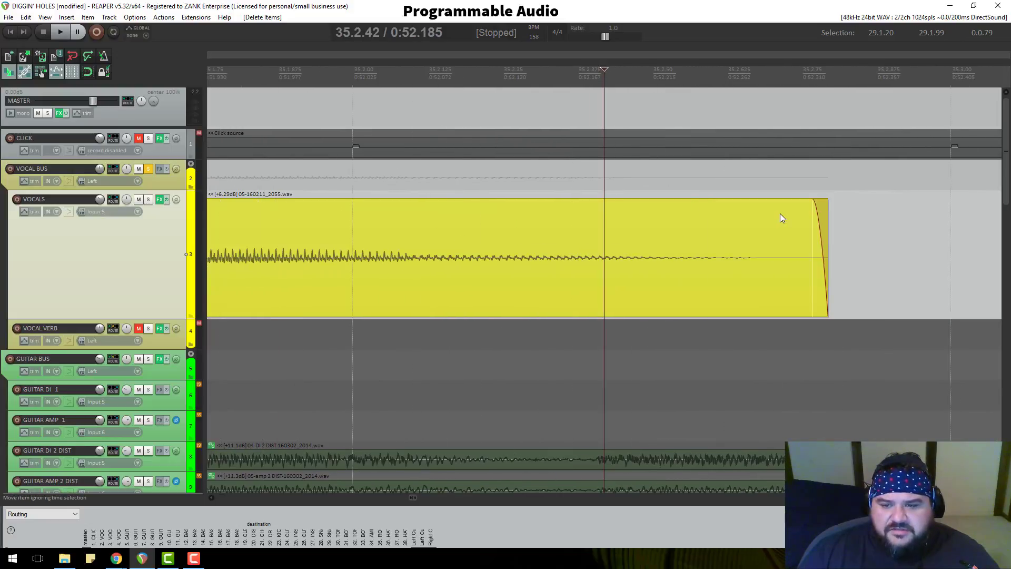
drag(812, 206, 794, 206)
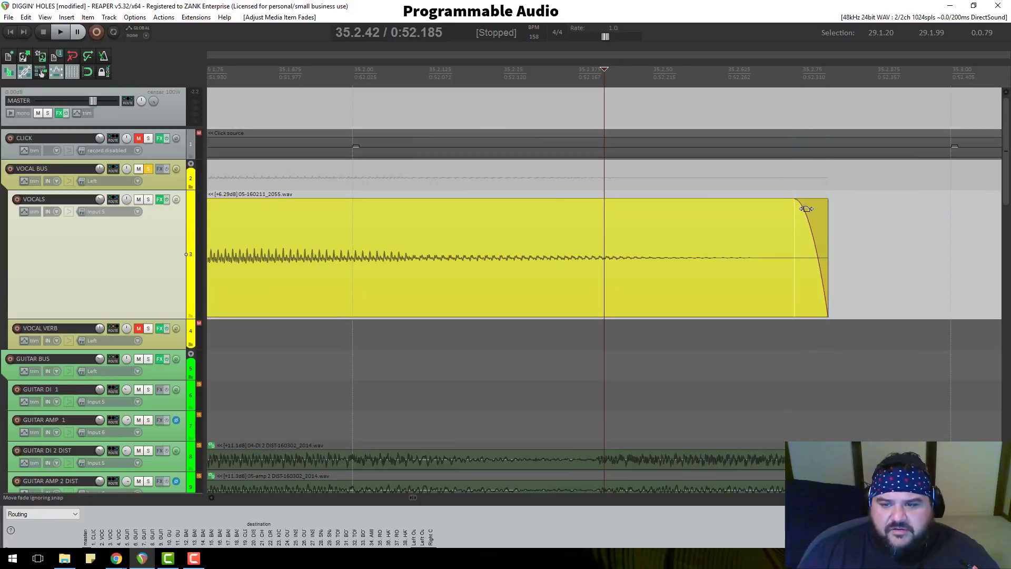
right_click(801, 206)
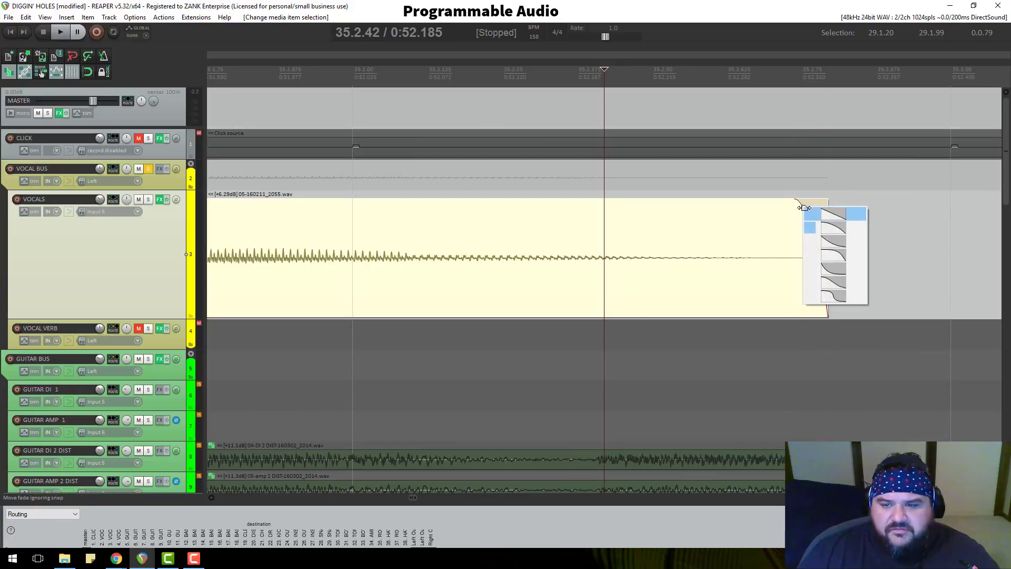
click(824, 250)
drag(803, 202, 748, 220)
scroll(747, 220, down, 10)
scroll(810, 152, down, 2)
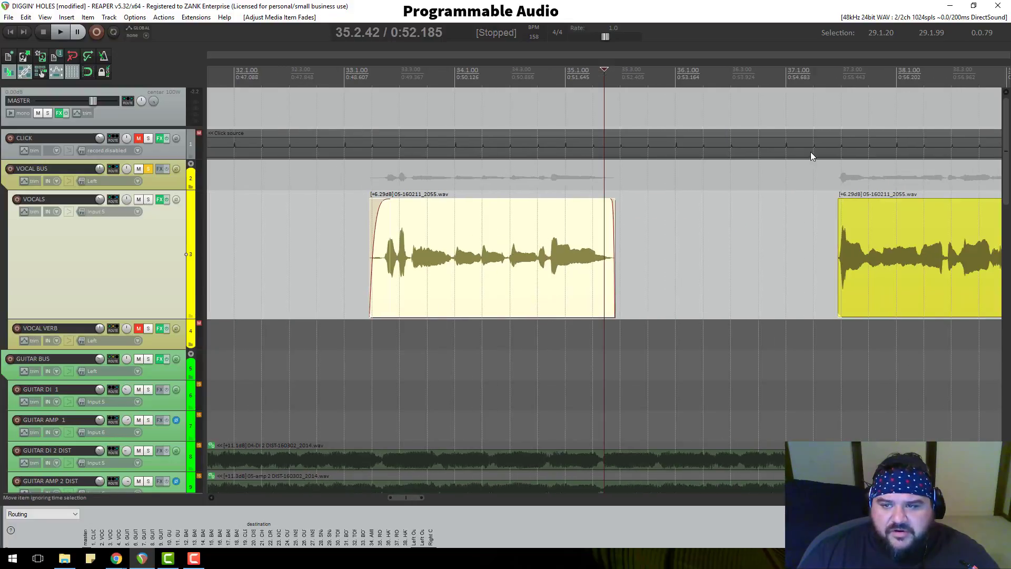
Give the vocal item starting in bar 37 a fast-rising fade-in and extend it up to the first audible waveform
click(831, 79)
click(839, 78)
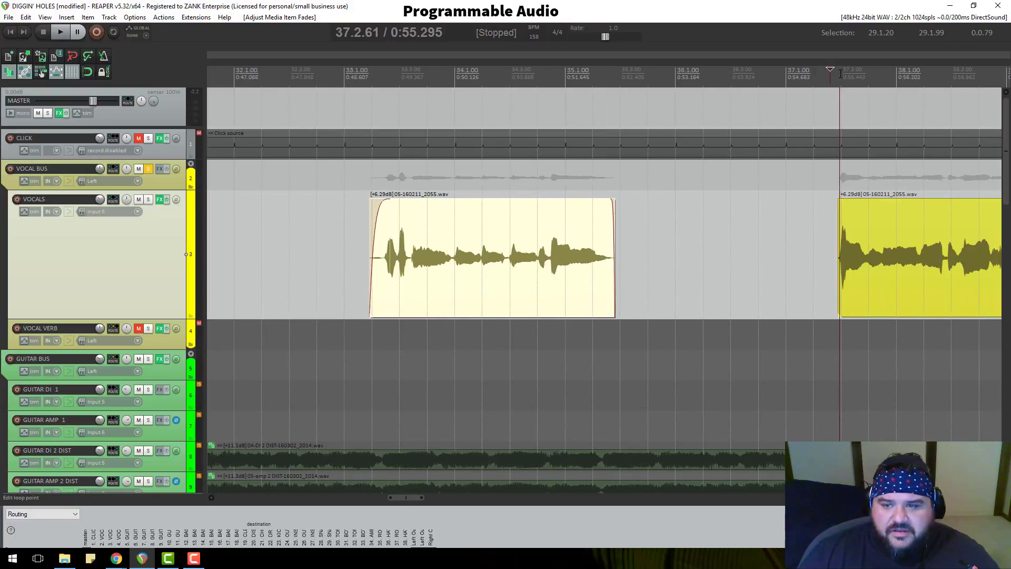
scroll(658, 213, up, 4)
scroll(658, 213, up, 6)
drag(495, 200, 533, 207)
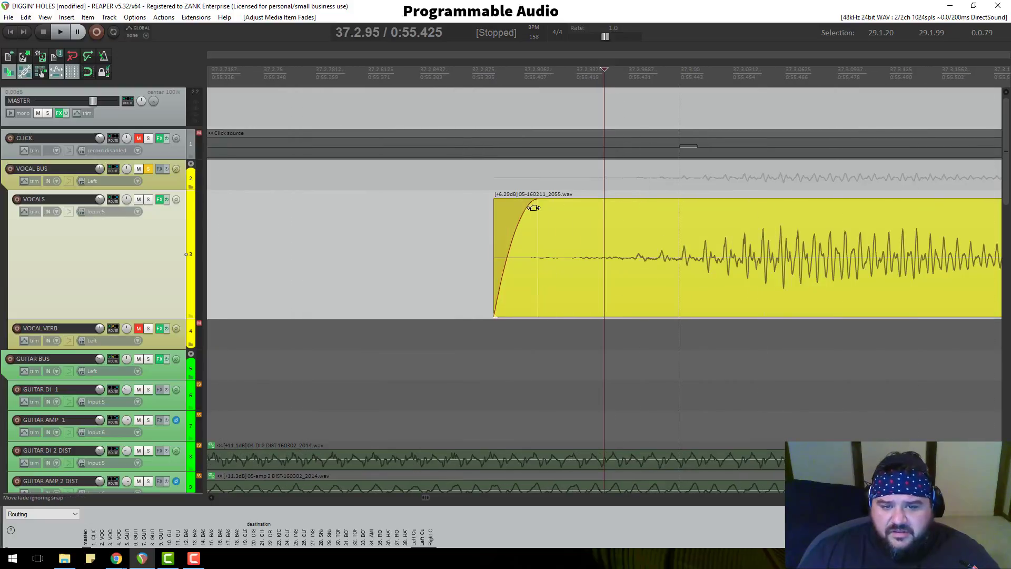
right_click(525, 210)
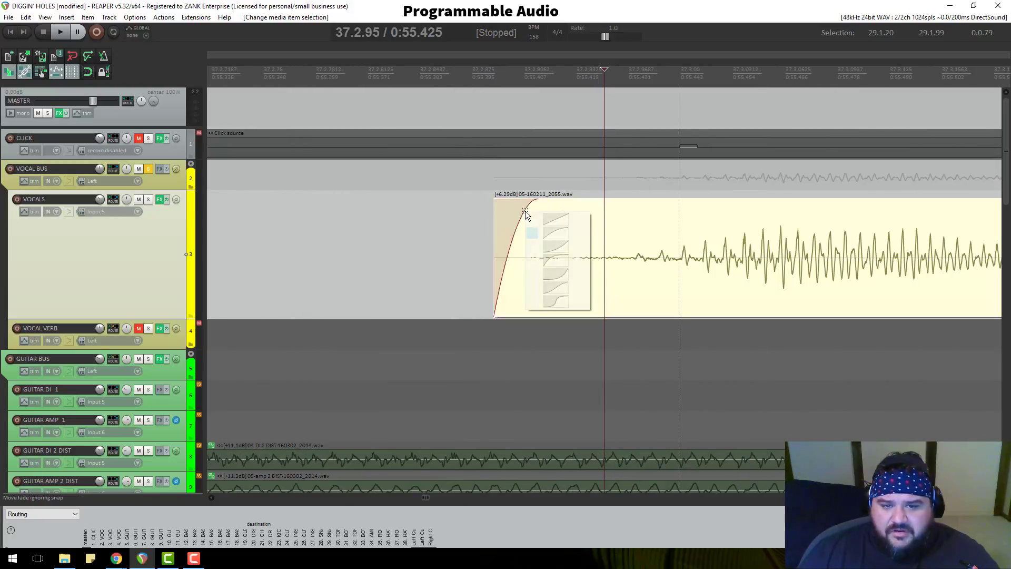
click(550, 259)
drag(532, 198, 639, 209)
scroll(637, 209, down, 6)
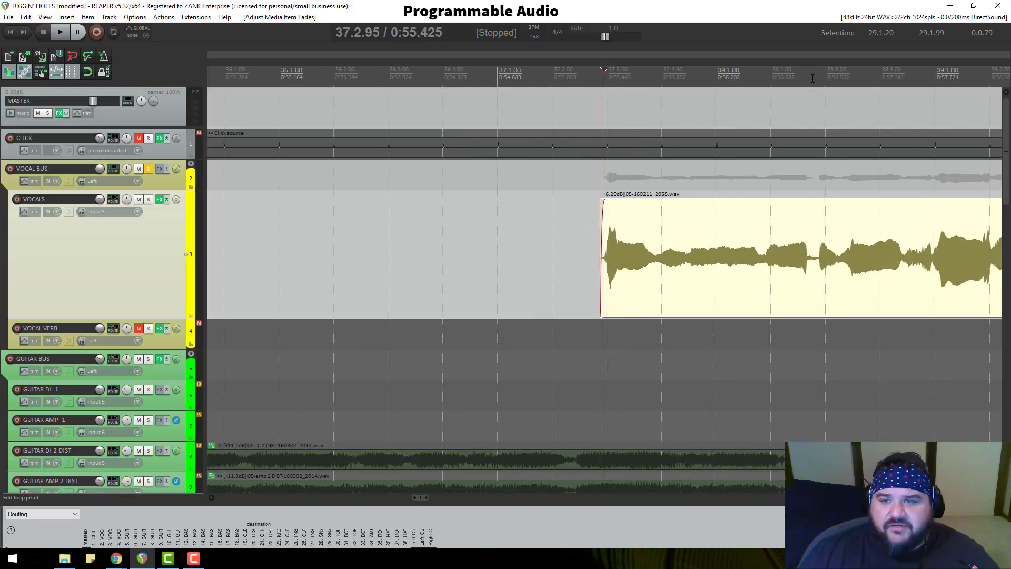
Increase the VOCALS track height to show the waveform around the short pause in bar 38 larger
click(802, 78)
scroll(796, 170, up, 4)
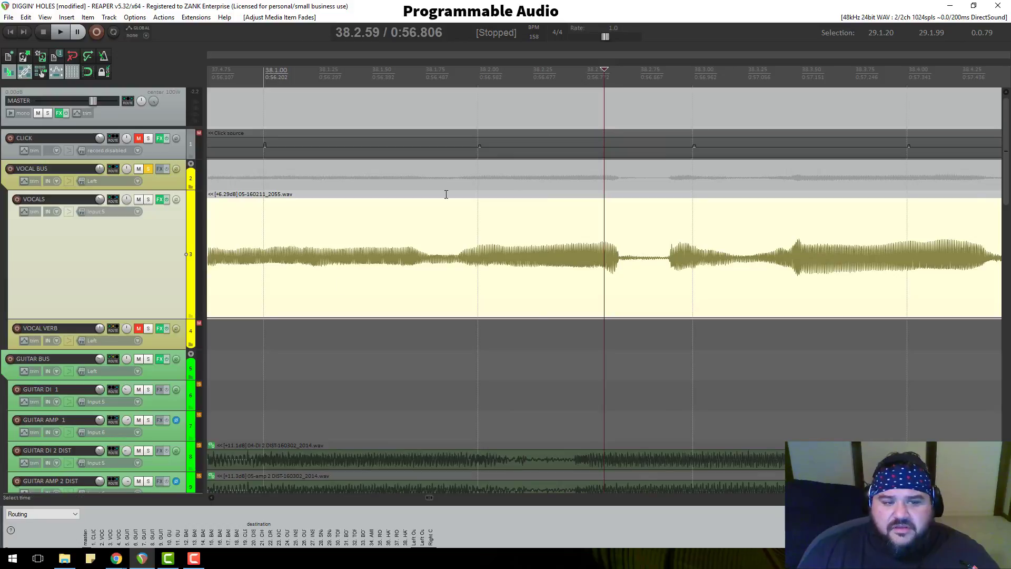
drag(185, 323, 186, 424)
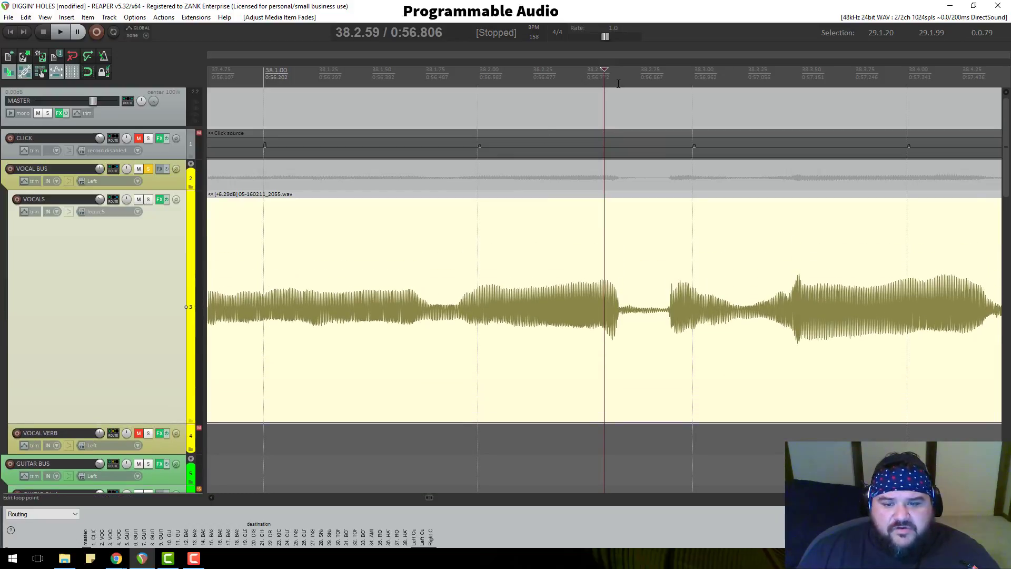
Place the edit cursor at 38.2.66, where the short pause begins, and briefly play back from there
click(618, 83)
click(619, 80)
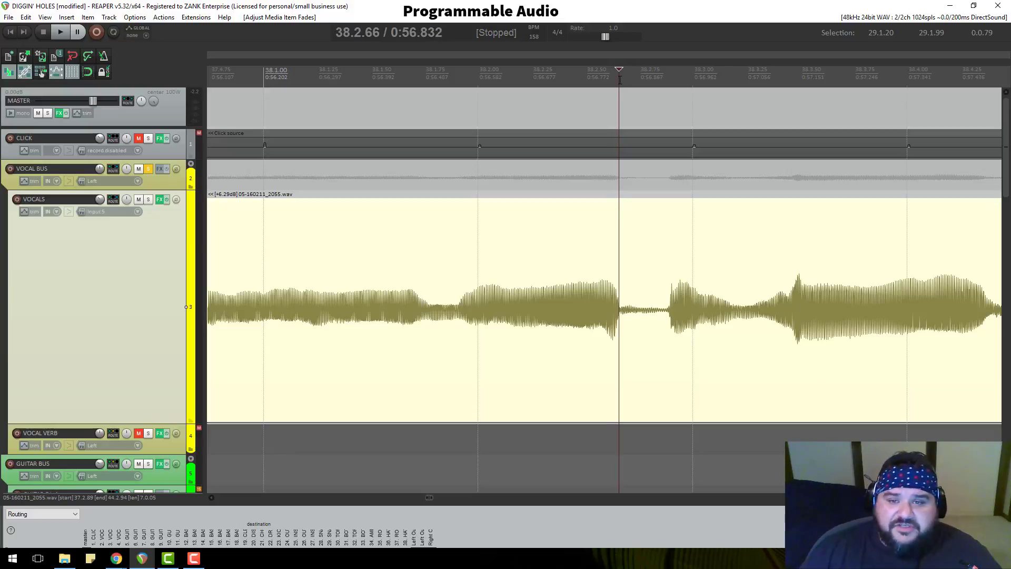
key(space)
key(space)
scroll(616, 87, down, 3)
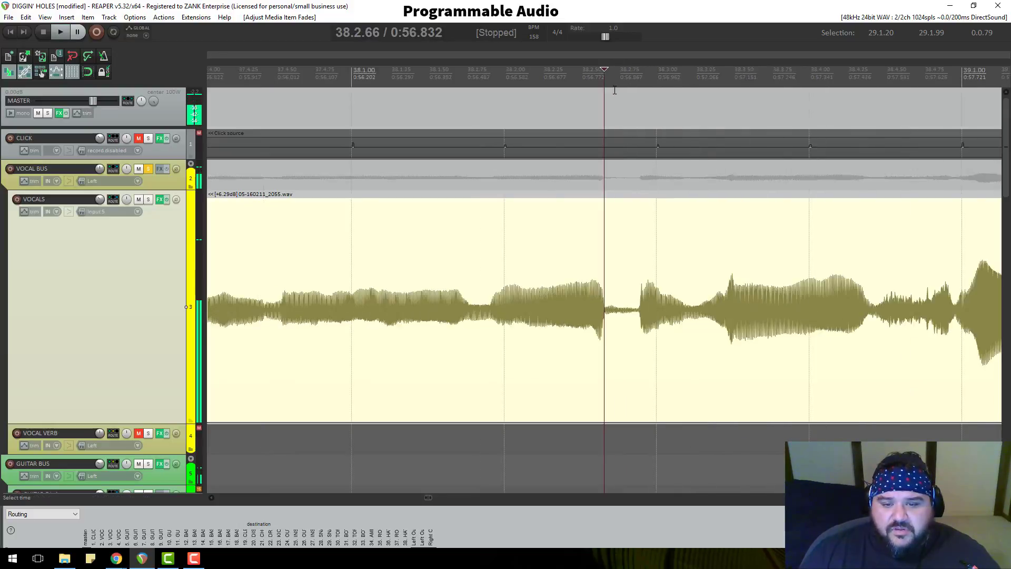
scroll(614, 90, up, 5)
scroll(642, 336, down, 4)
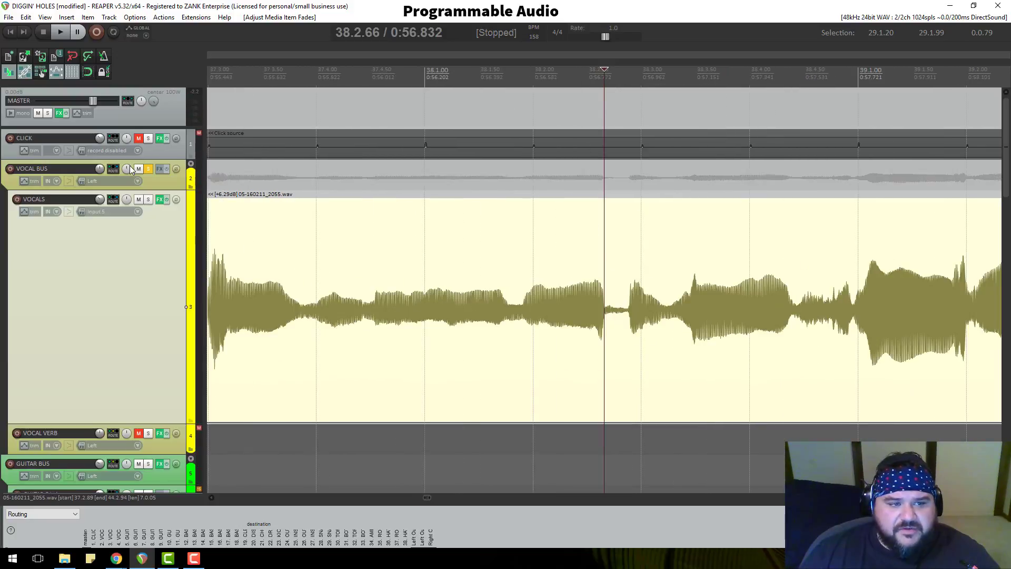
Adjust the VOCAL BUS volume and play back from the short pause in bar 38 through the phrase's end
mouse_move(100, 168)
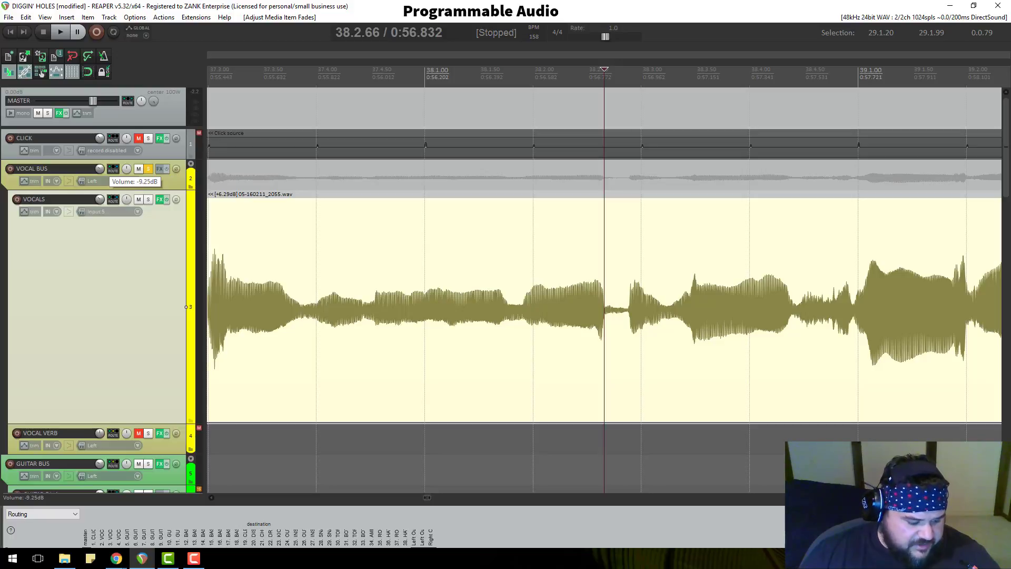
drag(100, 168, 100, 169)
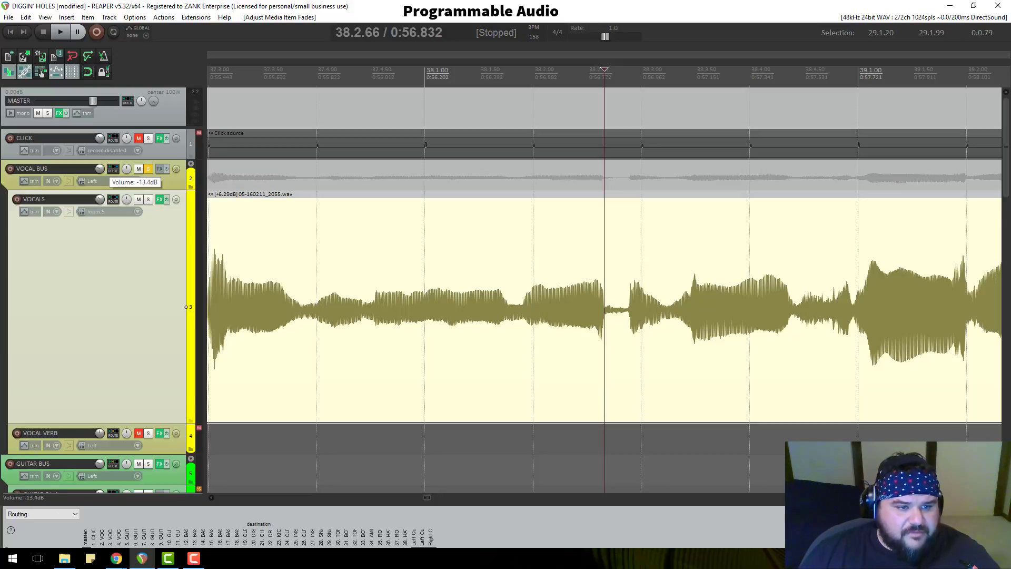
drag(100, 169, 100, 168)
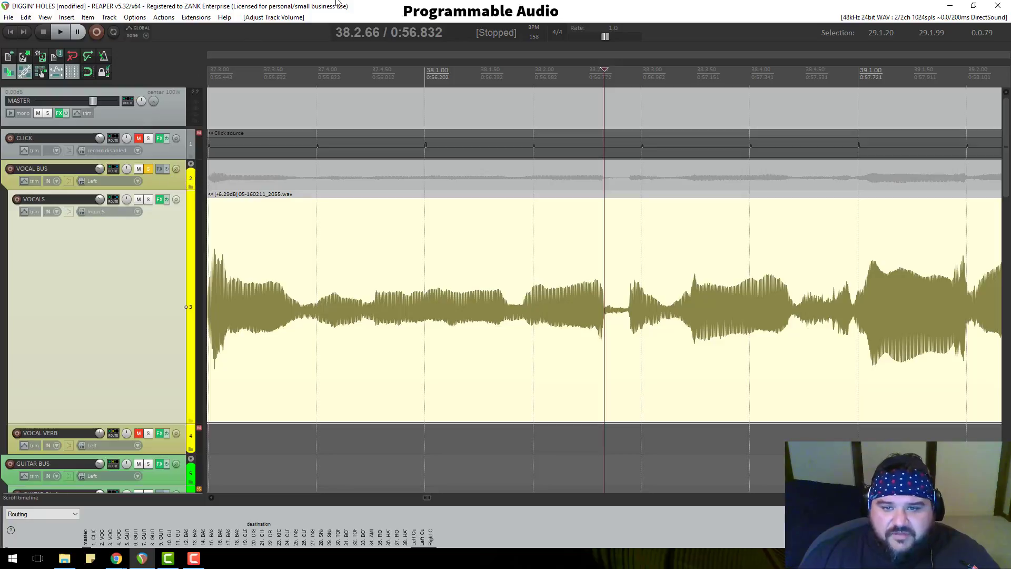
key(space)
scroll(632, 210, down, 3)
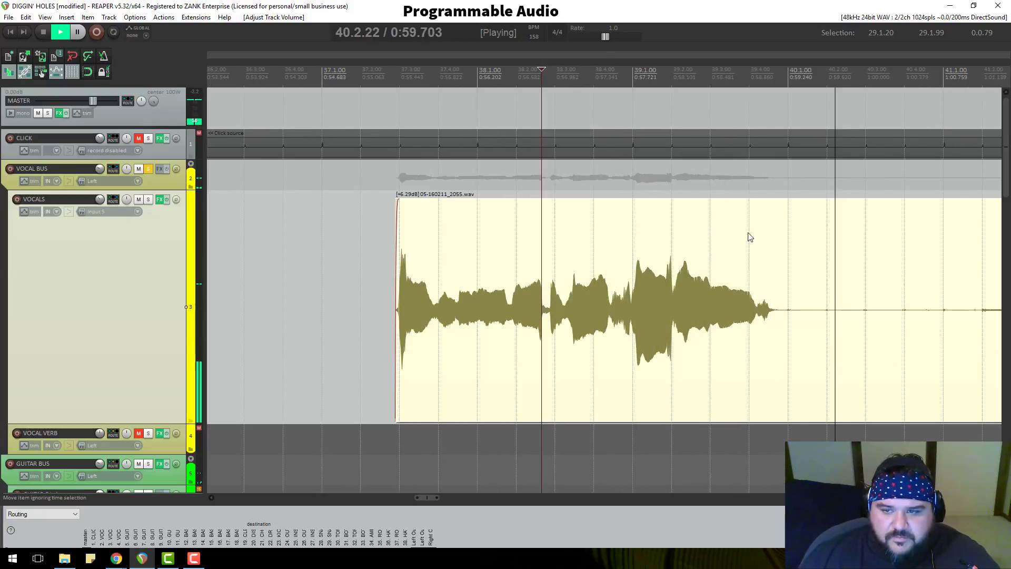
key(space)
Set a time selection over the silence from 39.4.70 to 41.1.95 and split the vocal item at the end of the phrase
click(773, 224)
scroll(734, 322, down, 2)
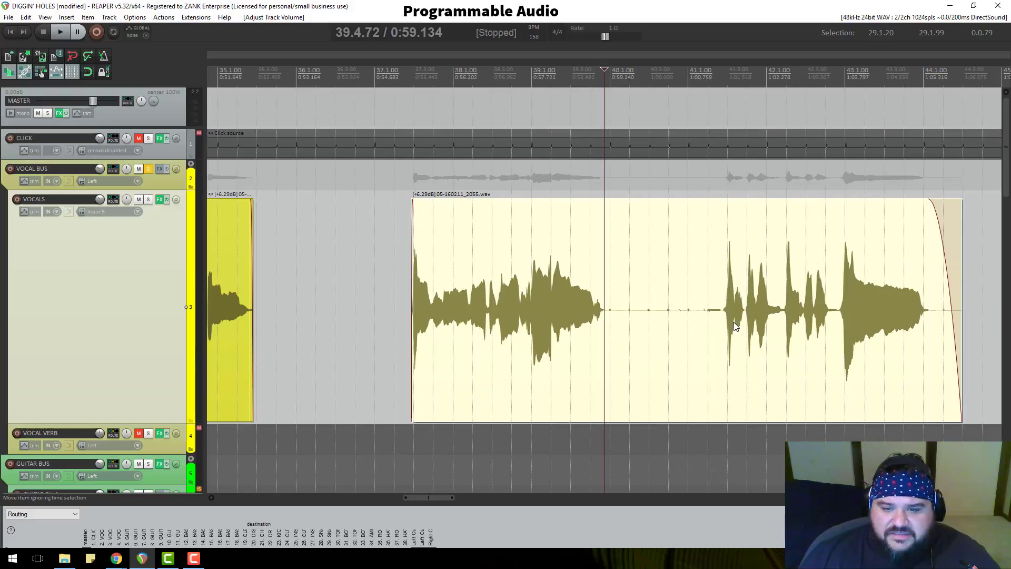
scroll(734, 322, down, 4)
scroll(733, 321, up, 4)
scroll(671, 324, up, 3)
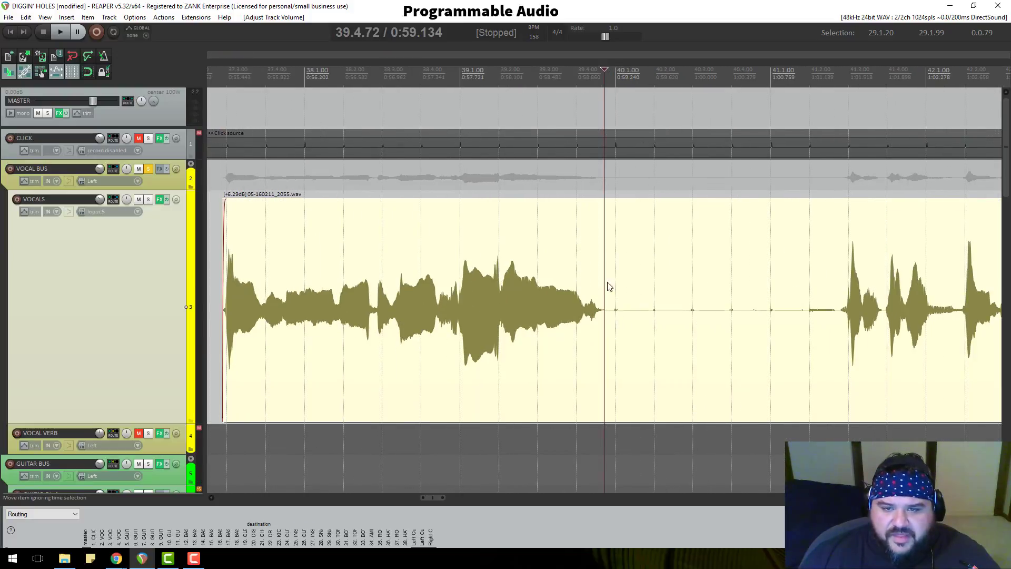
drag(604, 81, 806, 99)
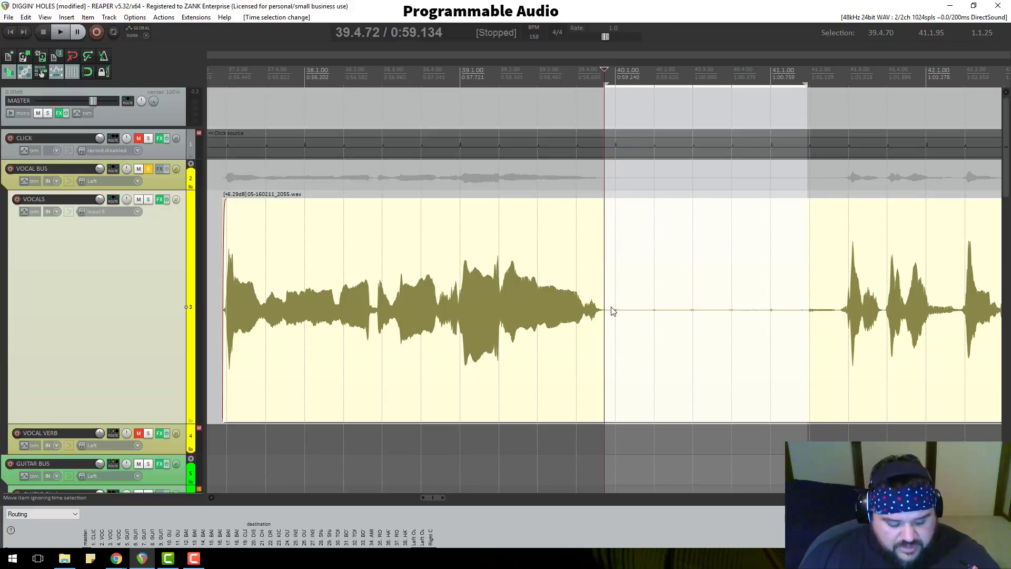
key(s)
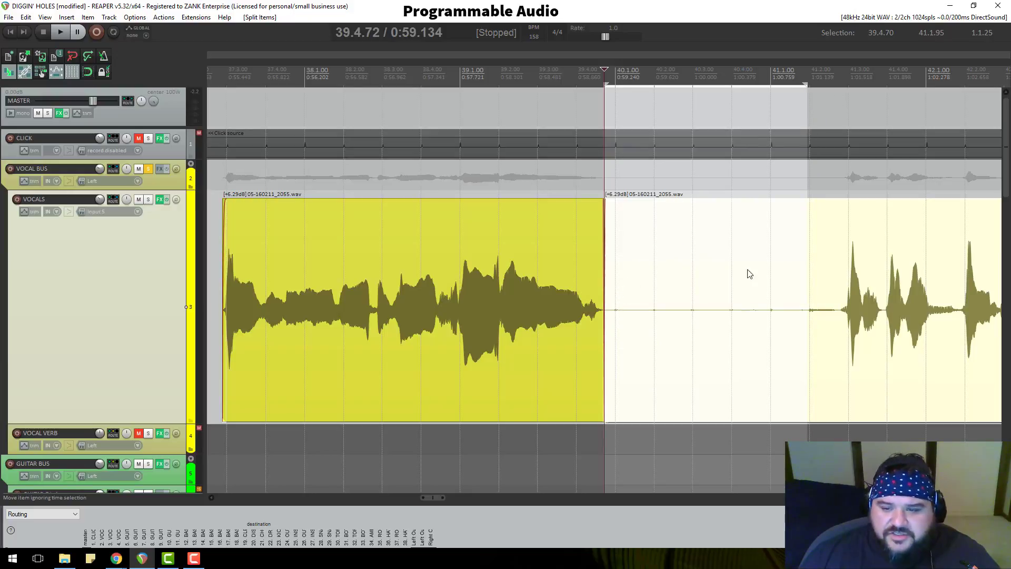
Split the vocal item at 41.2.00, just before the next phrase, and delete the silent piece between the two phrases
click(810, 312)
scroll(805, 315, up, 5)
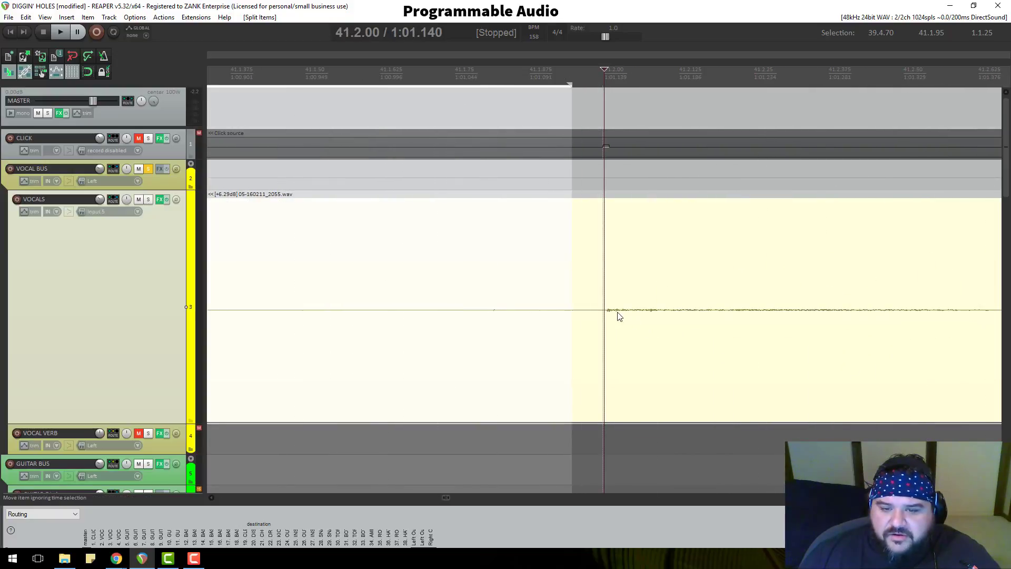
key(s)
scroll(611, 316, down, 5)
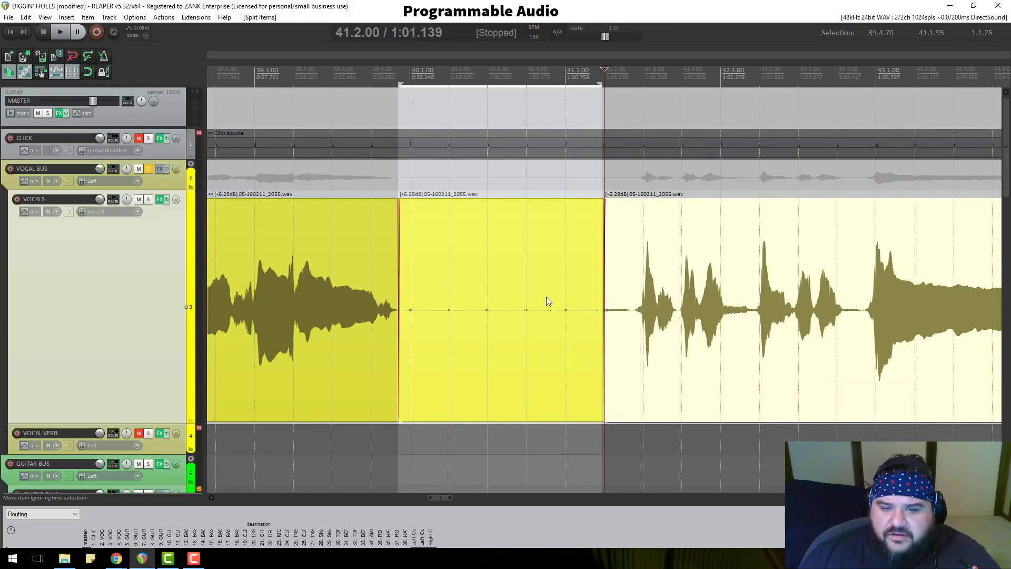
scroll(546, 298, down, 1)
key(Delete)
click(546, 298)
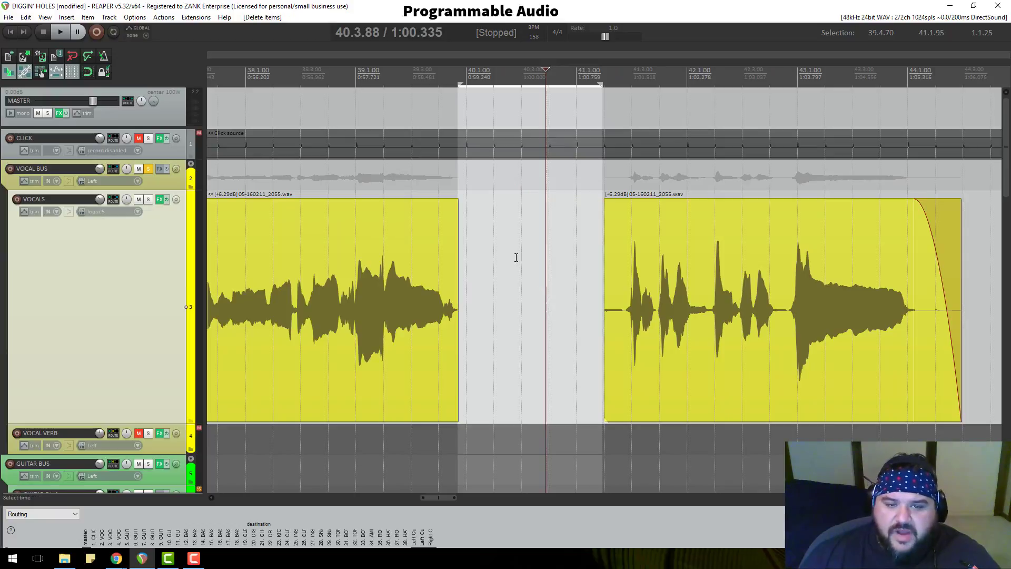
Give the vocal item ending in bar 39 a late-dropping fade-out and extend it back to 39.4.39
click(450, 216)
scroll(456, 217, up, 5)
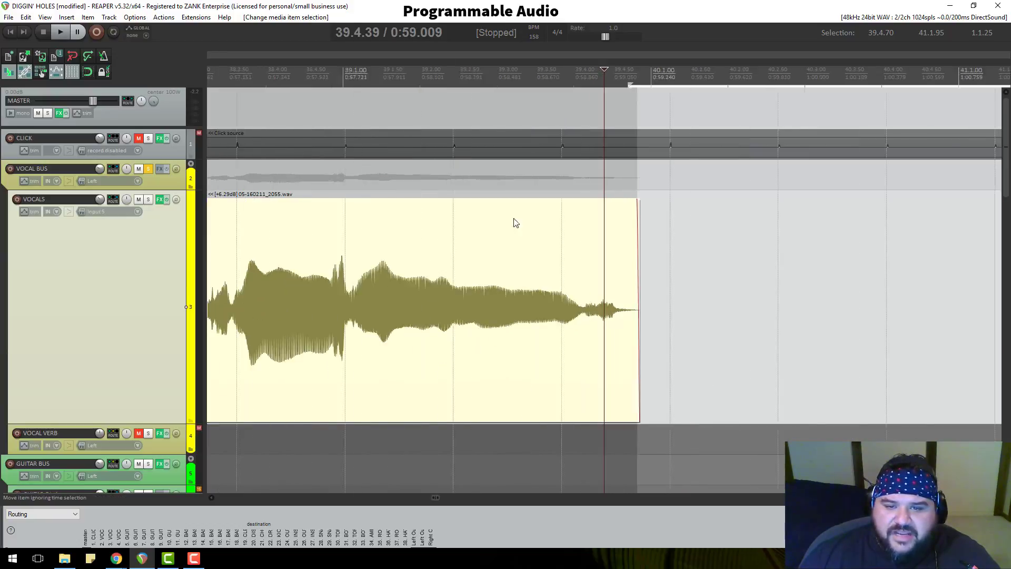
scroll(666, 218, up, 2)
right_click(694, 204)
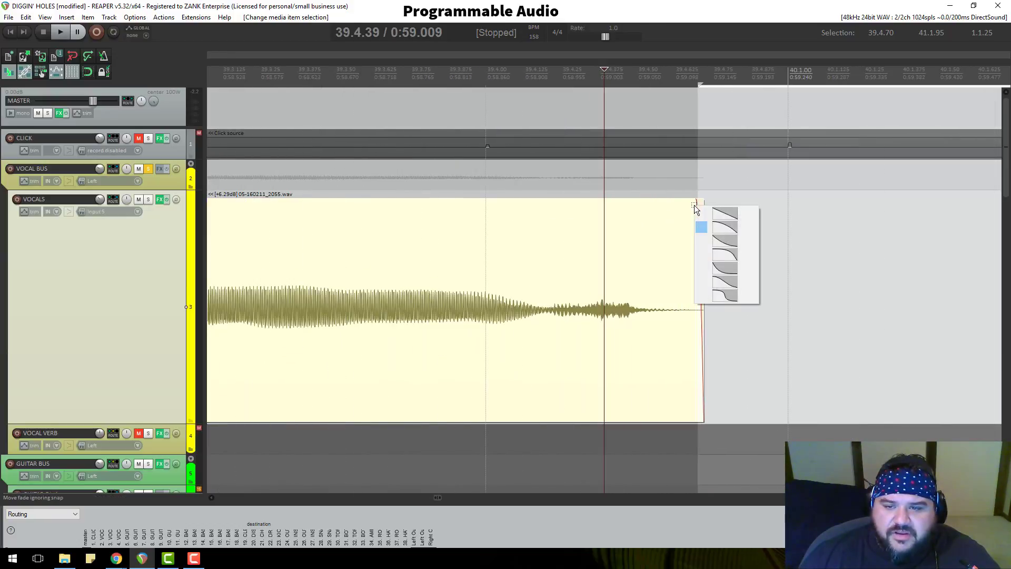
click(725, 254)
drag(696, 202, 605, 206)
scroll(691, 228, down, 7)
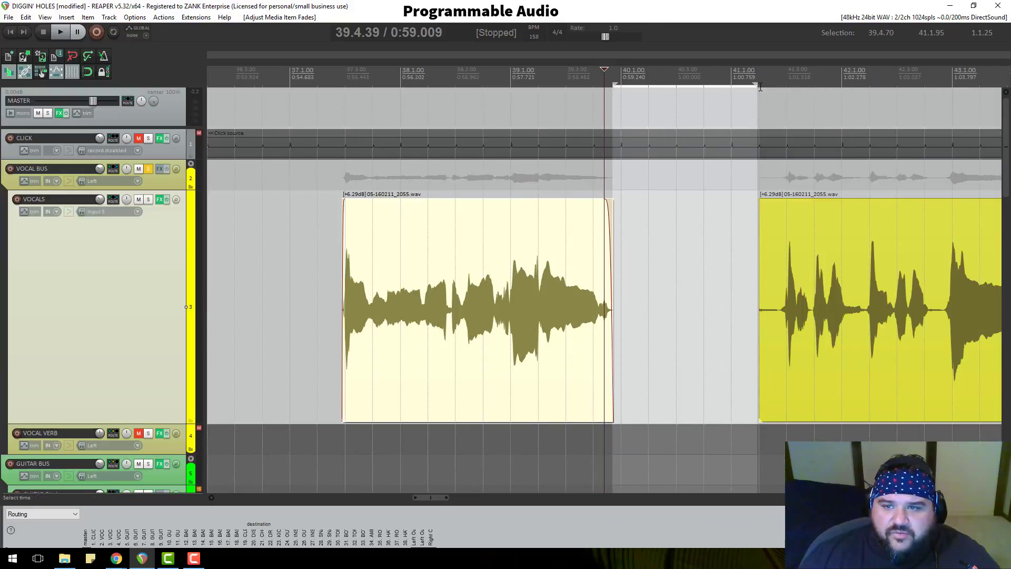
Lengthen the fade-in of the vocal item starting at 41.2.00 over its quiet lead-in and give it a fast-rising curve
scroll(742, 185, up, 8)
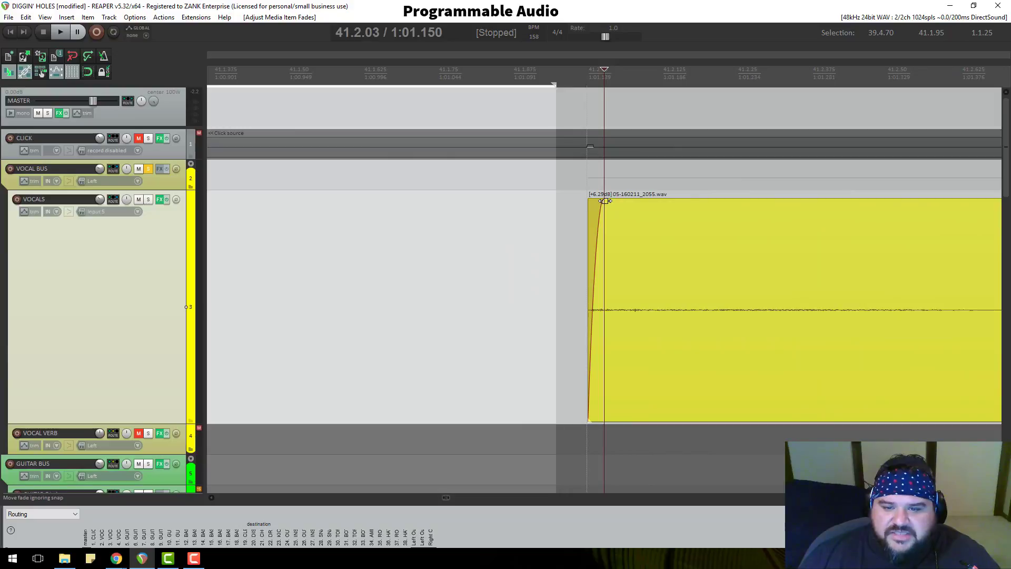
drag(604, 200, 816, 203)
scroll(819, 202, down, 5)
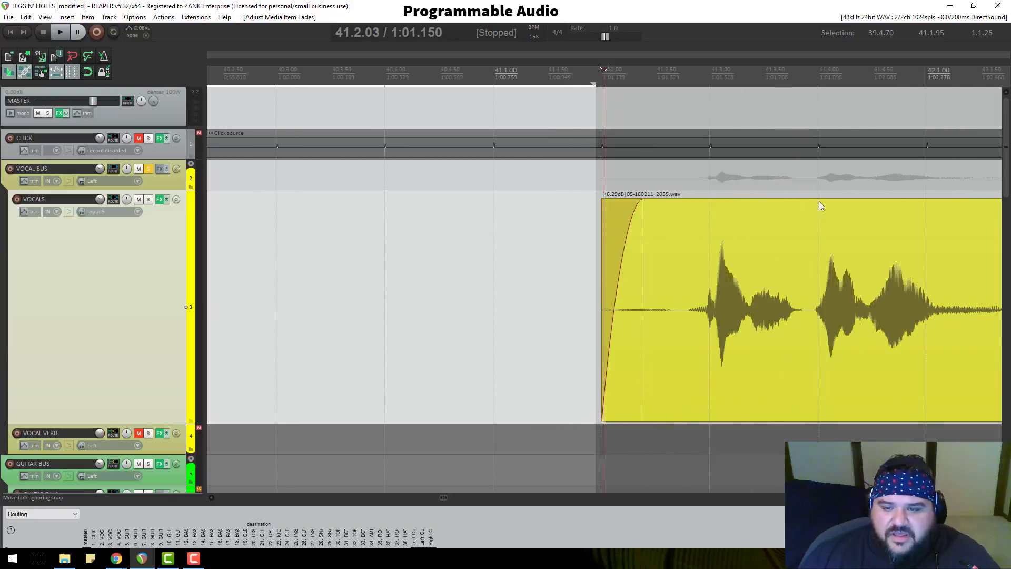
right_click(633, 213)
click(653, 261)
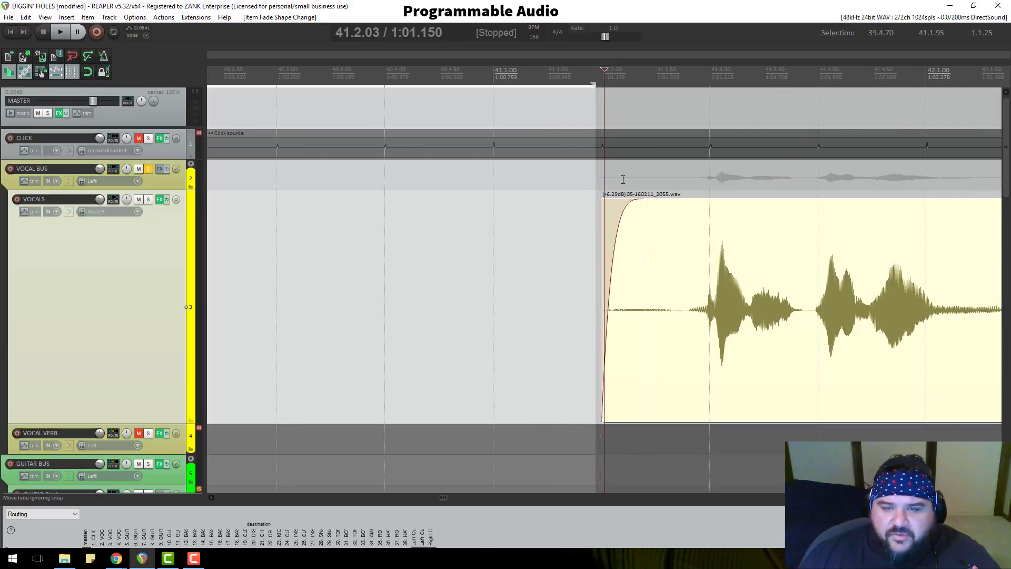
Play back from 41.1.59 to check the new fade-in and the phrase through bar 43
click(557, 63)
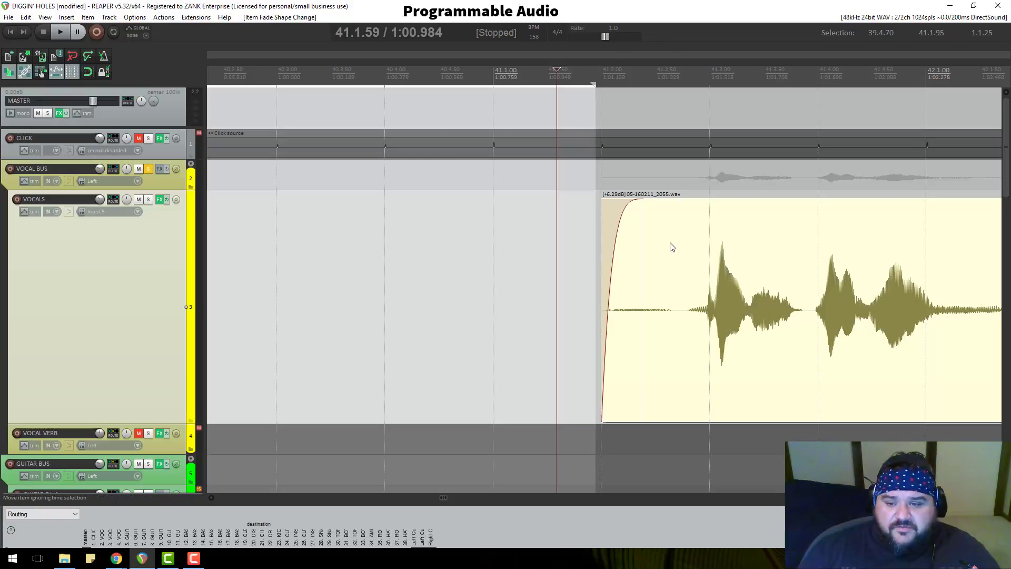
scroll(671, 246, down, 2)
scroll(671, 246, up, 2)
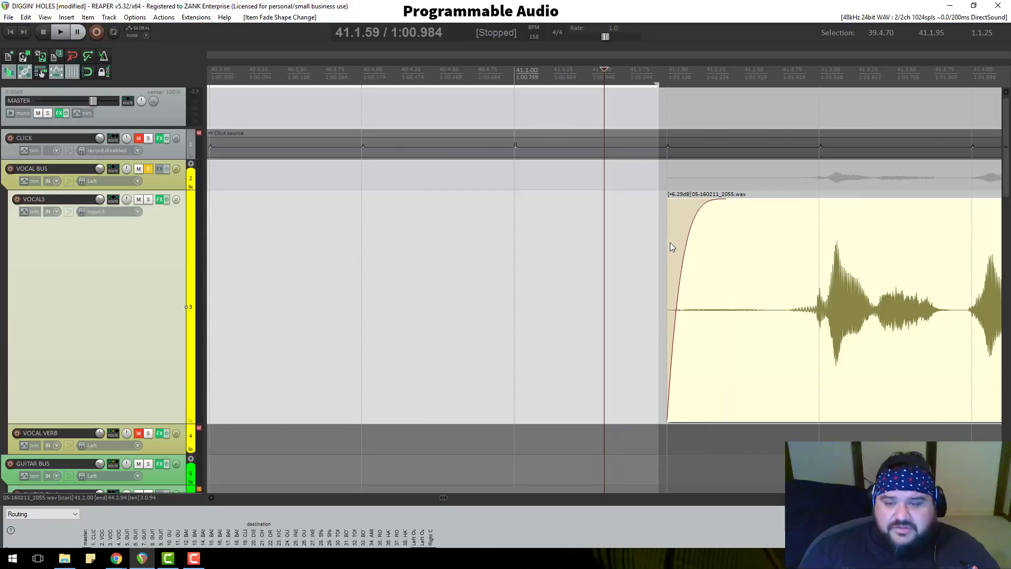
scroll(671, 246, down, 2)
scroll(671, 246, up, 2)
key(space)
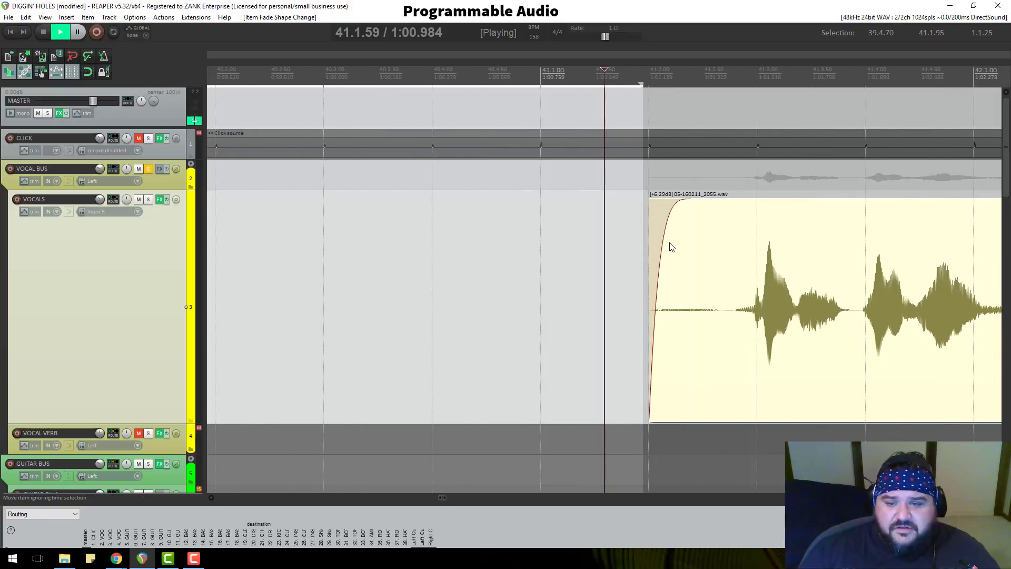
scroll(671, 246, down, 2)
scroll(670, 245, down, 1)
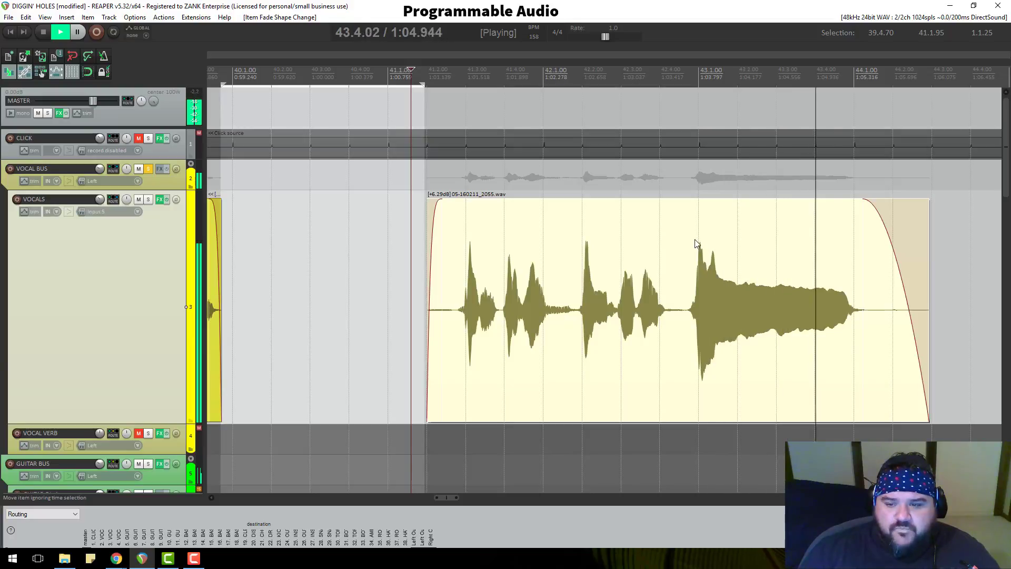
key(space)
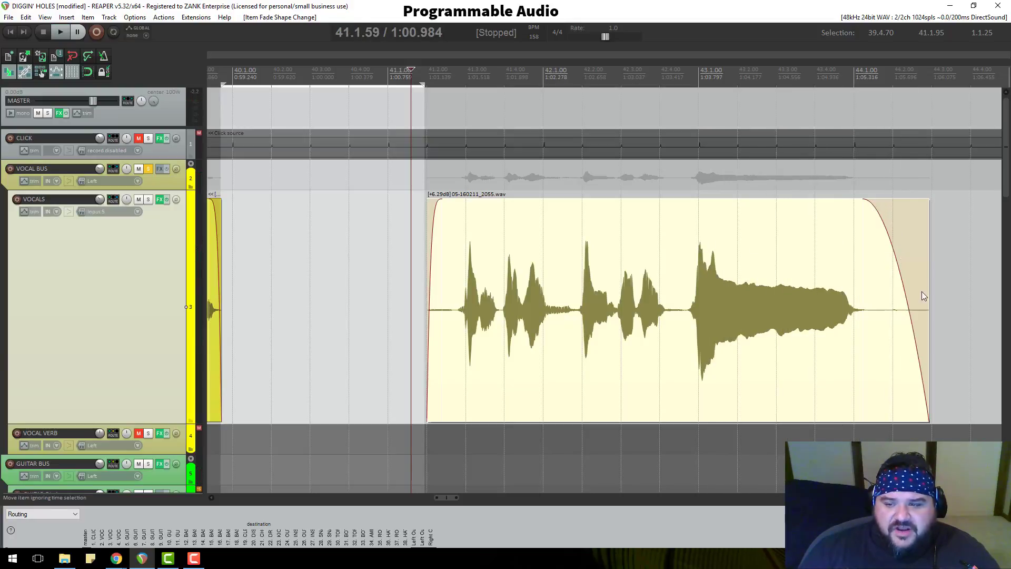
Trim the end of the bar 41 vocal item back to about 44.2.35 and lengthen its fade-out using the late-dropping curve
drag(924, 301, 910, 305)
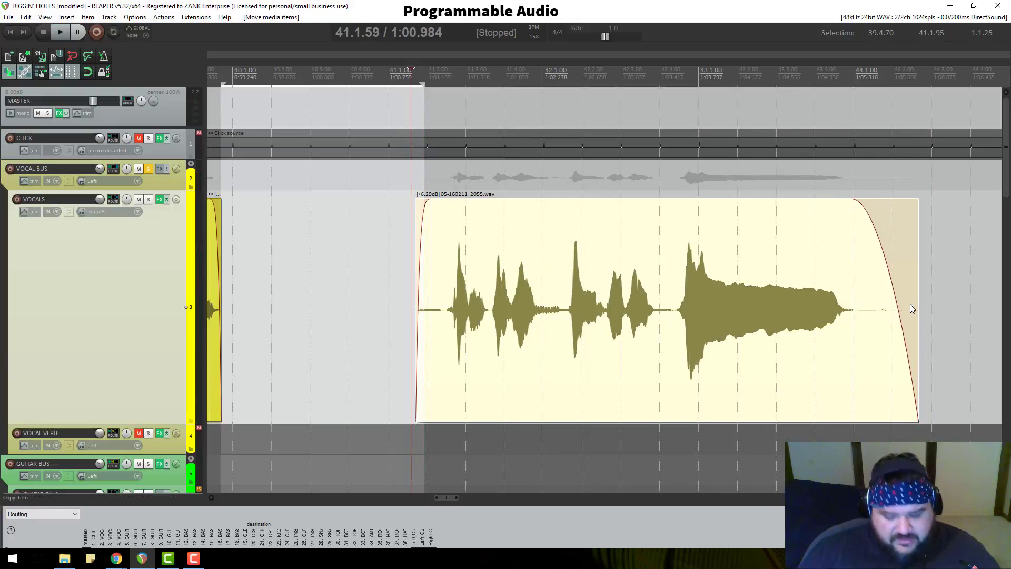
key(ctrl+z)
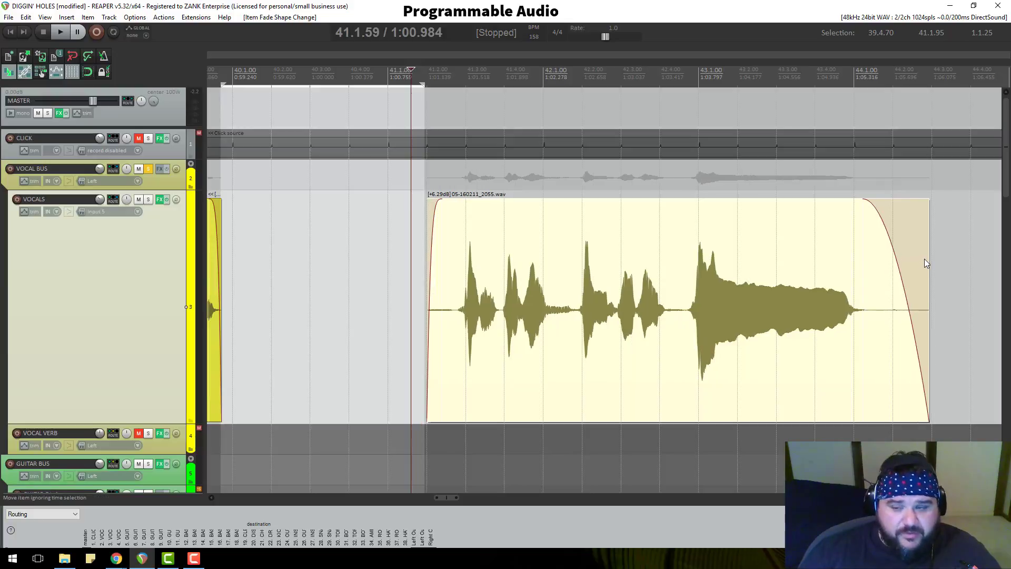
drag(925, 261, 904, 269)
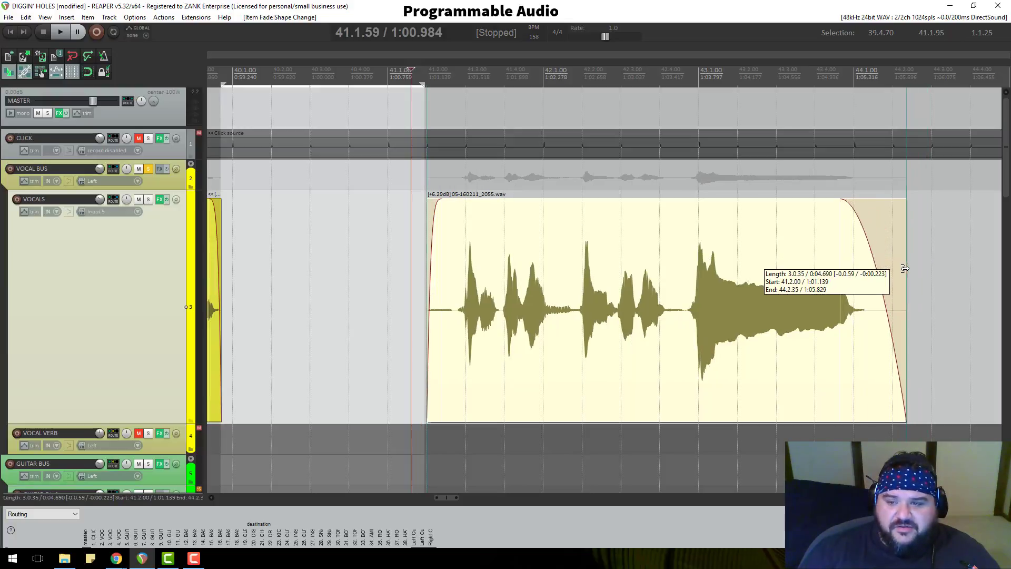
right_click(858, 216)
click(871, 264)
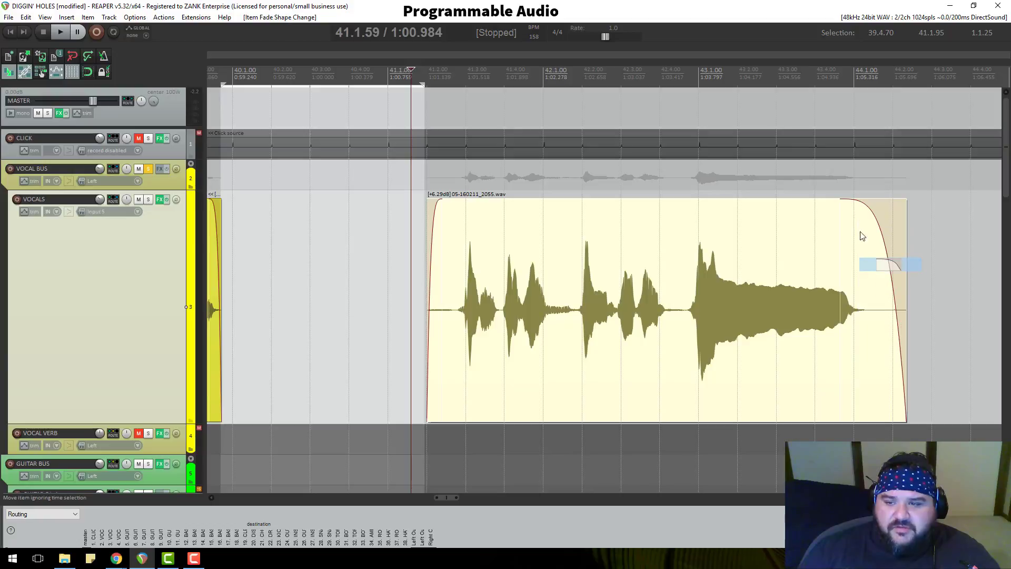
drag(851, 202, 828, 200)
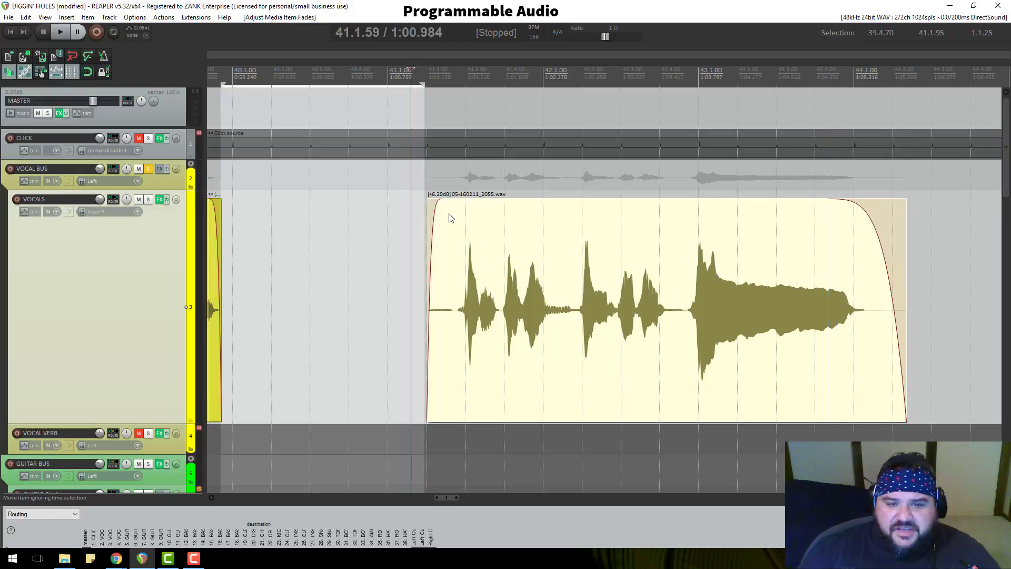
Play back from 39.3.35 to check the fade-out at the end of the bar 39 phrase
scroll(381, 201, down, 2)
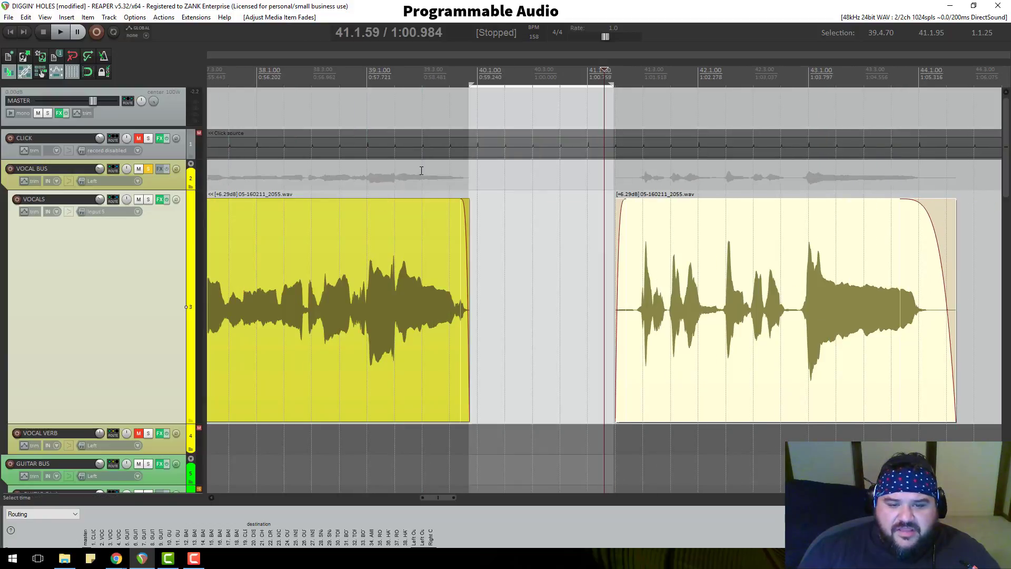
click(434, 82)
key(space)
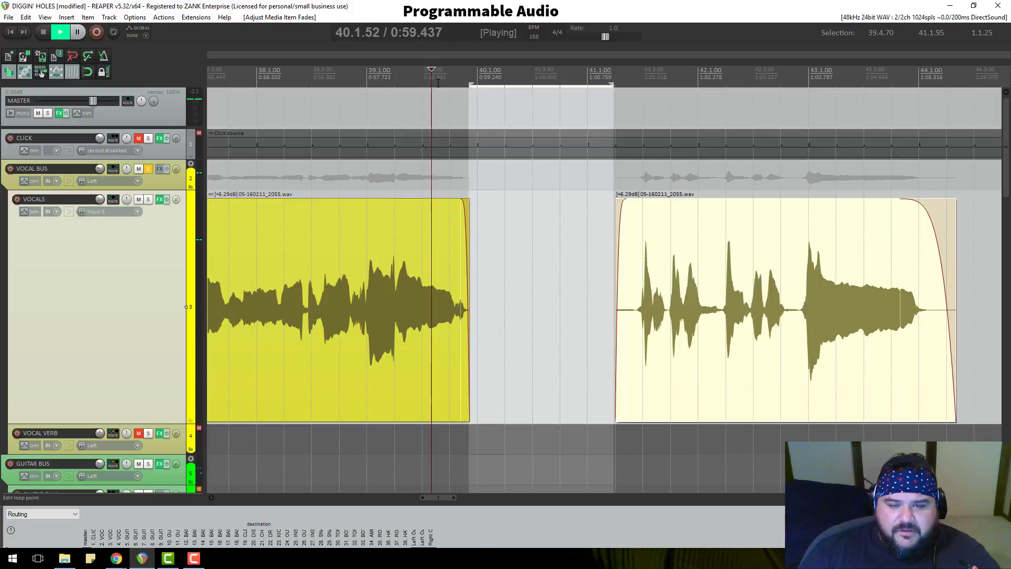
key(space)
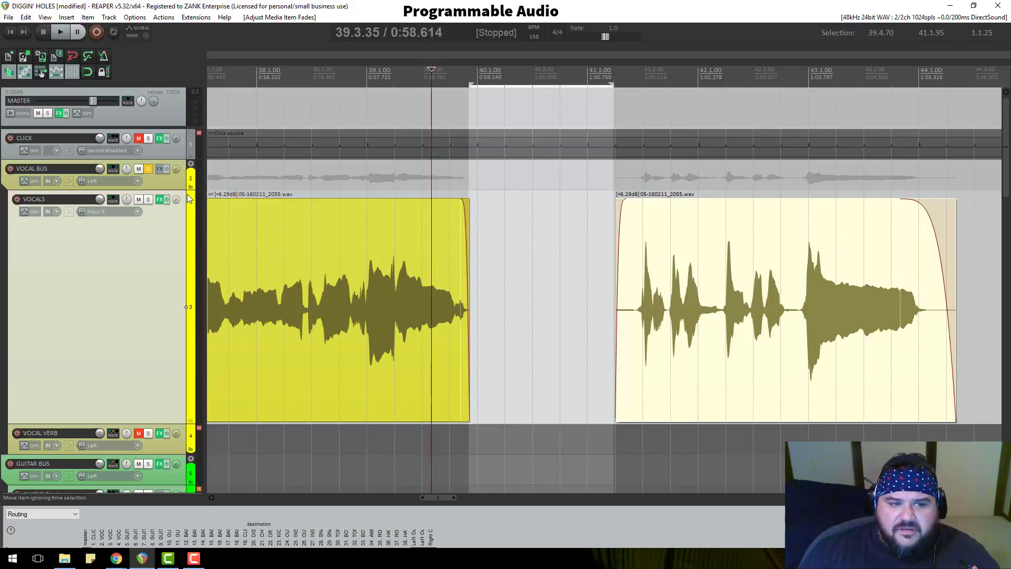
Unsolo the VOCAL BUS and play the full mix from 39.1.78 with VOCAL VERB unmuted only for the playback
click(148, 168)
click(139, 433)
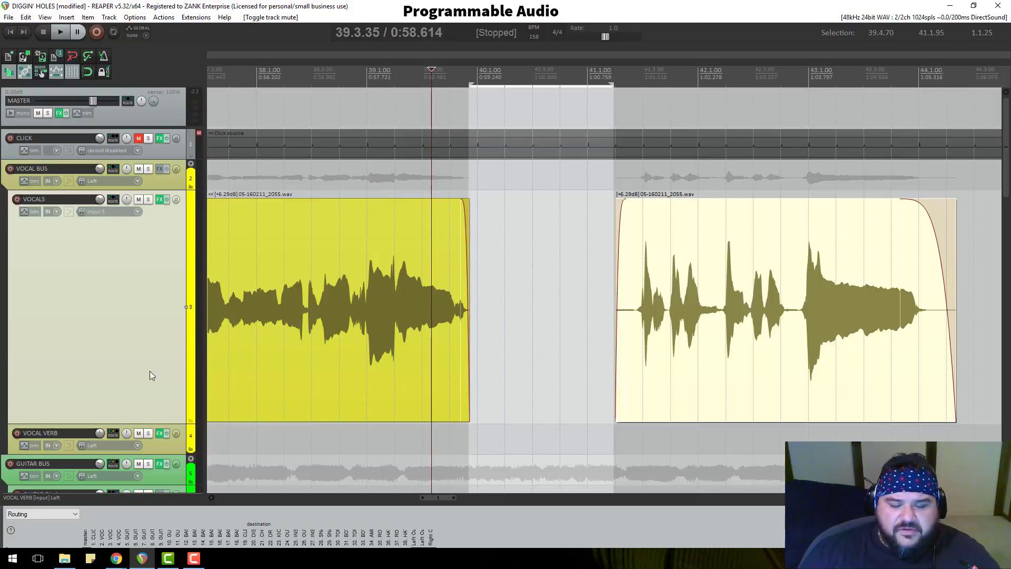
click(389, 93)
key(space)
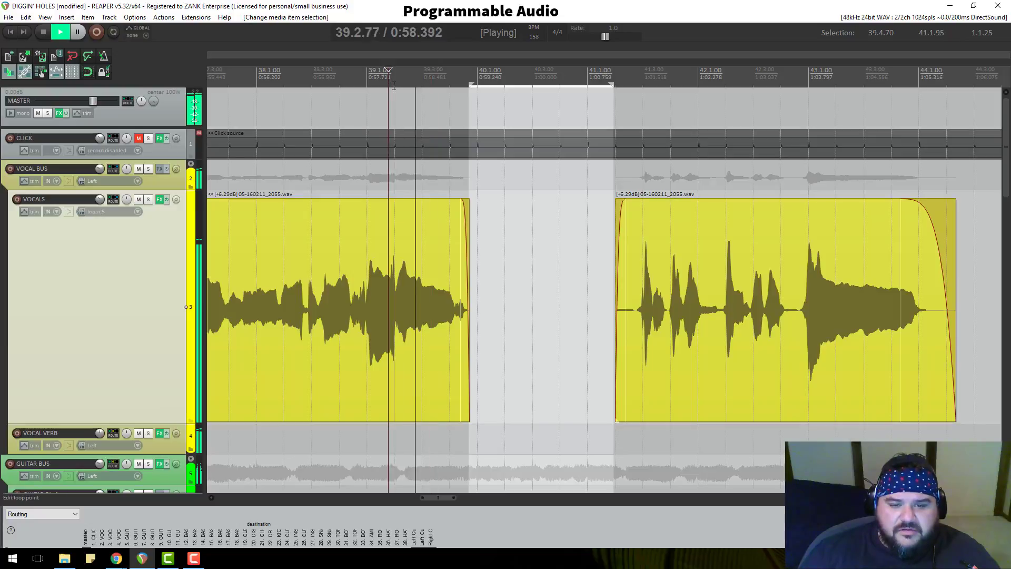
key(space)
key(space)
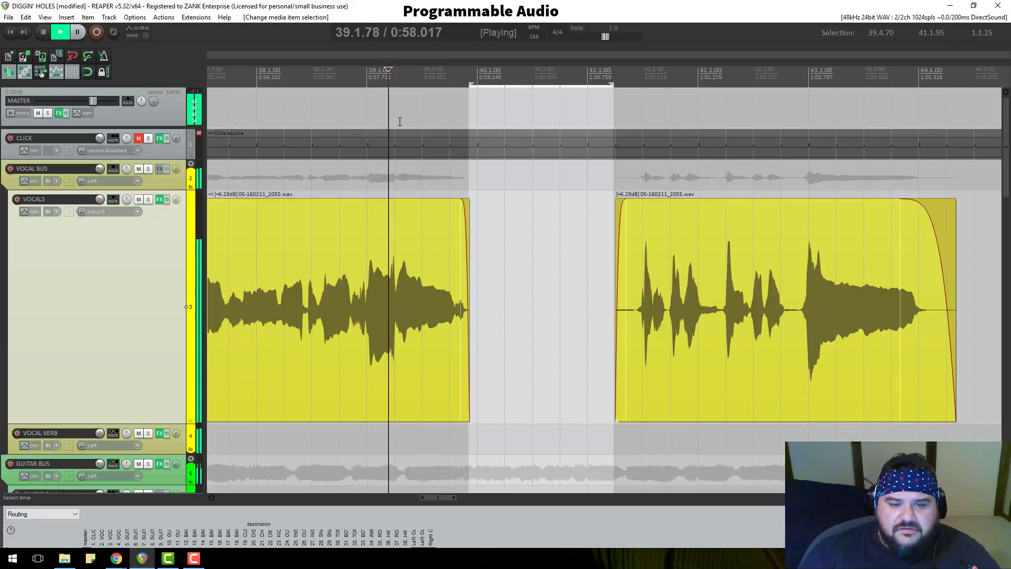
key(space)
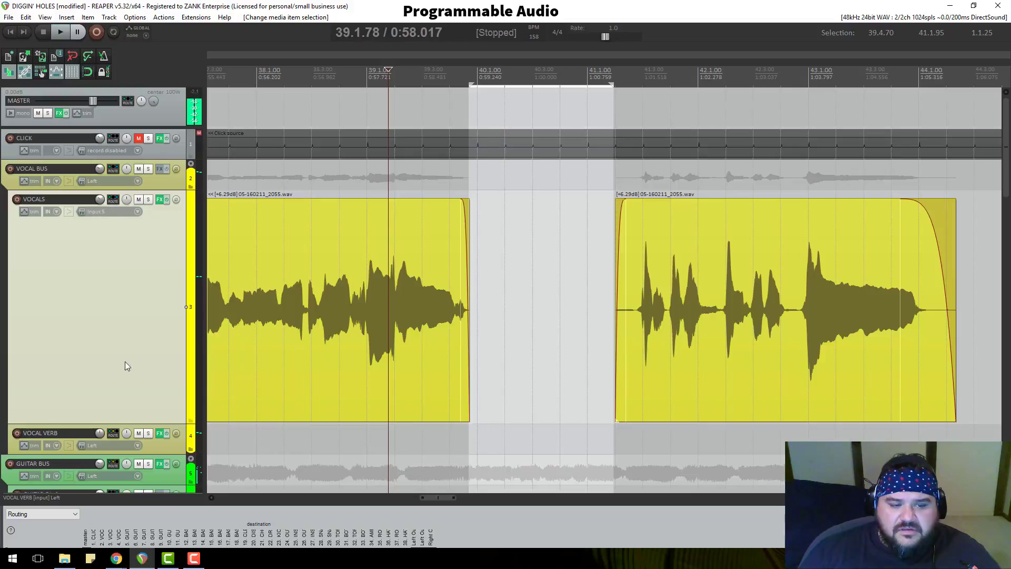
click(138, 433)
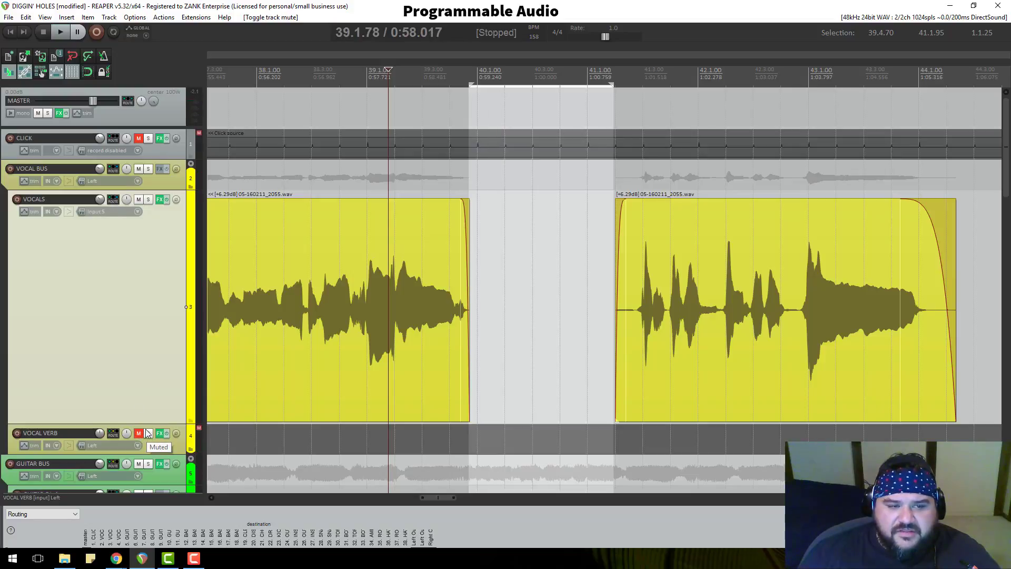
Play the full mix from 39.1.78, and solo the VOCAL BUS to hear the same phrase ending alone
key(space)
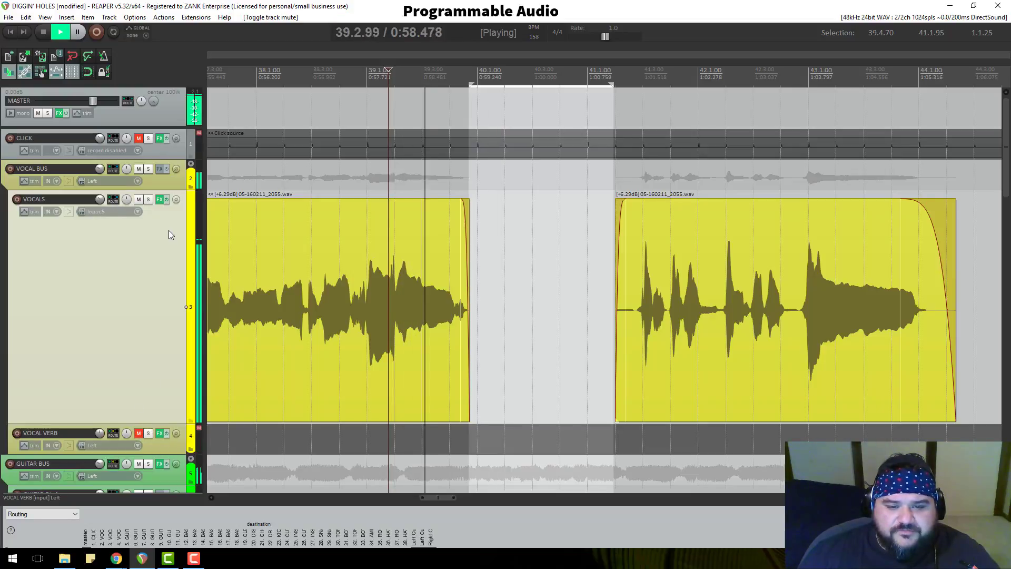
key(space)
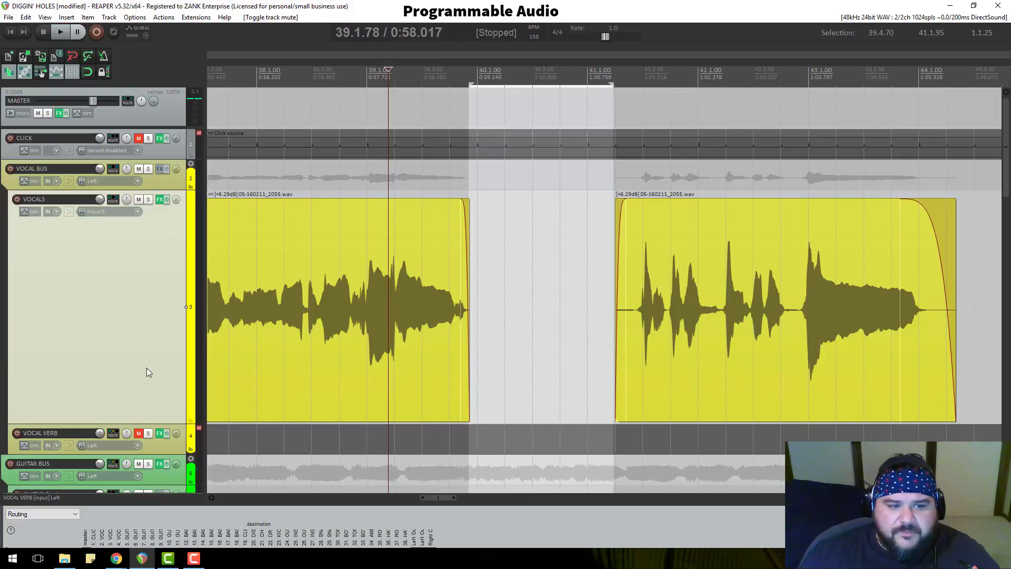
click(148, 168)
key(space)
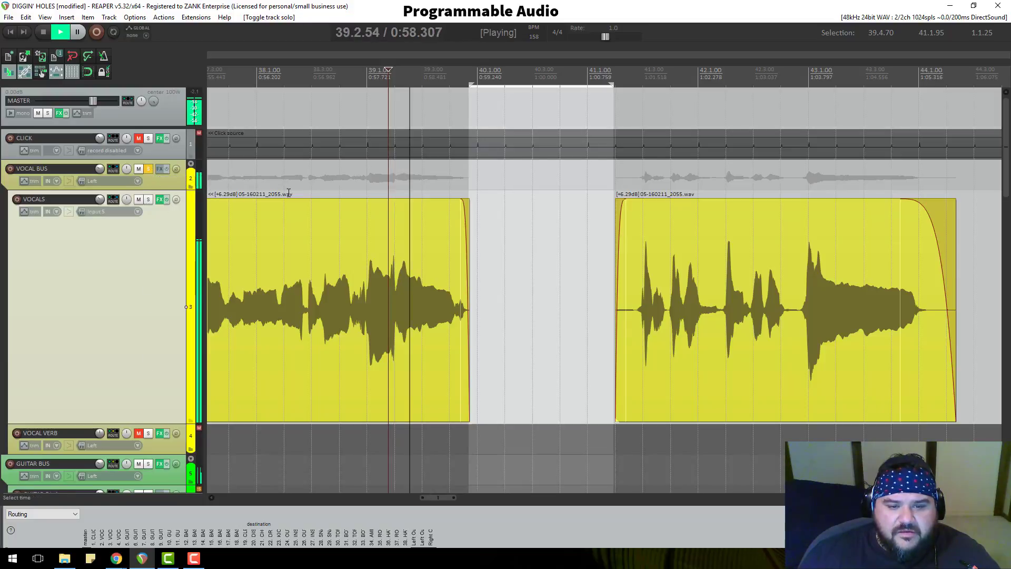
key(space)
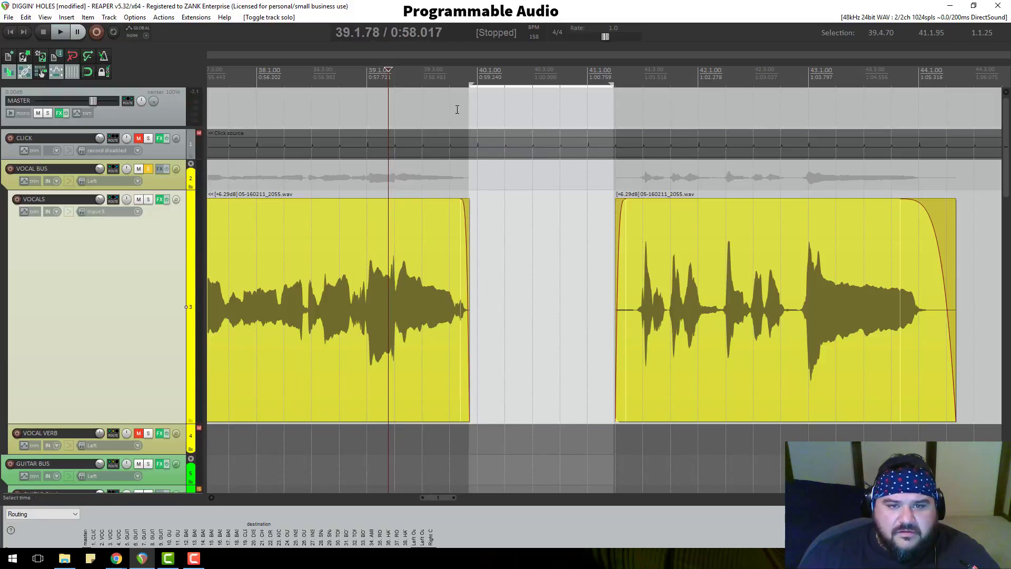
Unmute VOCAL VERB and play from 39.3.21 to hear the reverb on the end of the bar 39 phrase
click(456, 92)
scroll(486, 279, up, 6)
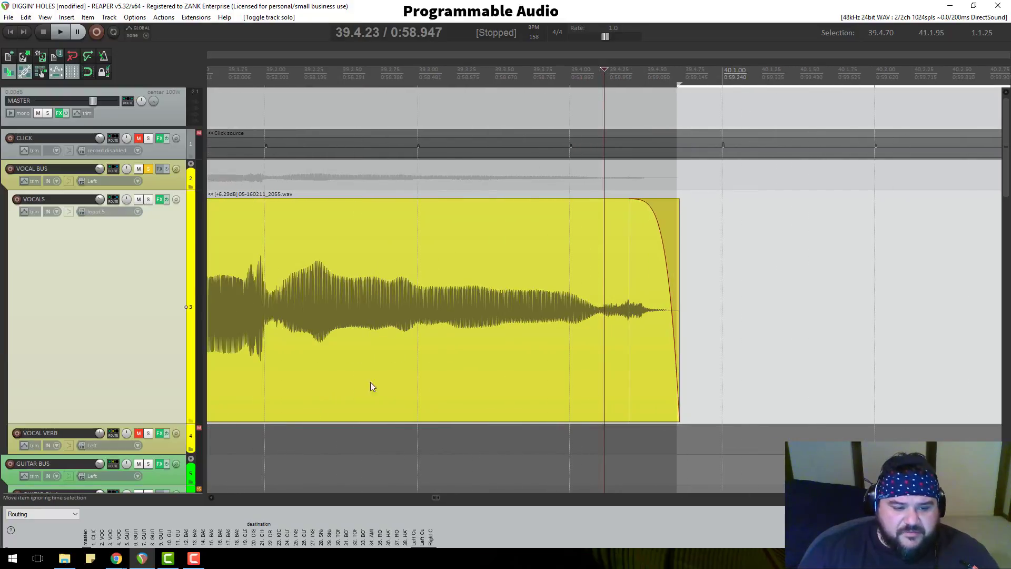
click(138, 432)
scroll(510, 148, down, 3)
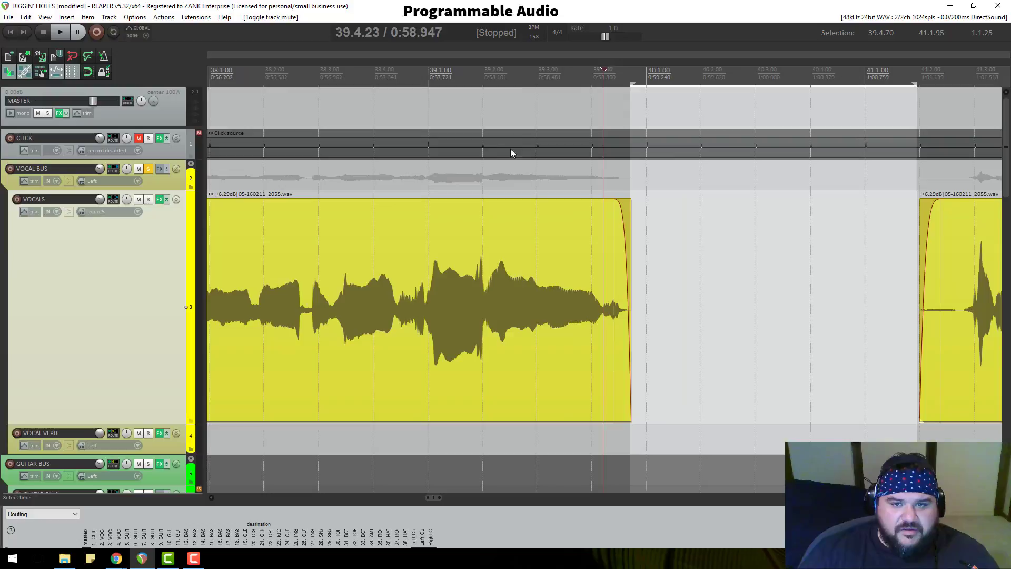
click(549, 84)
key(space)
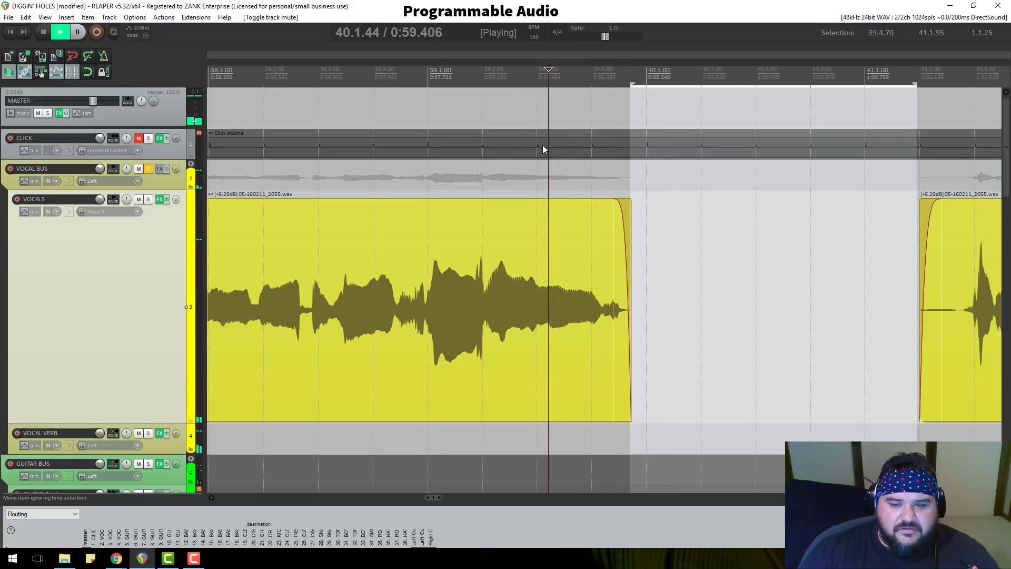
key(space)
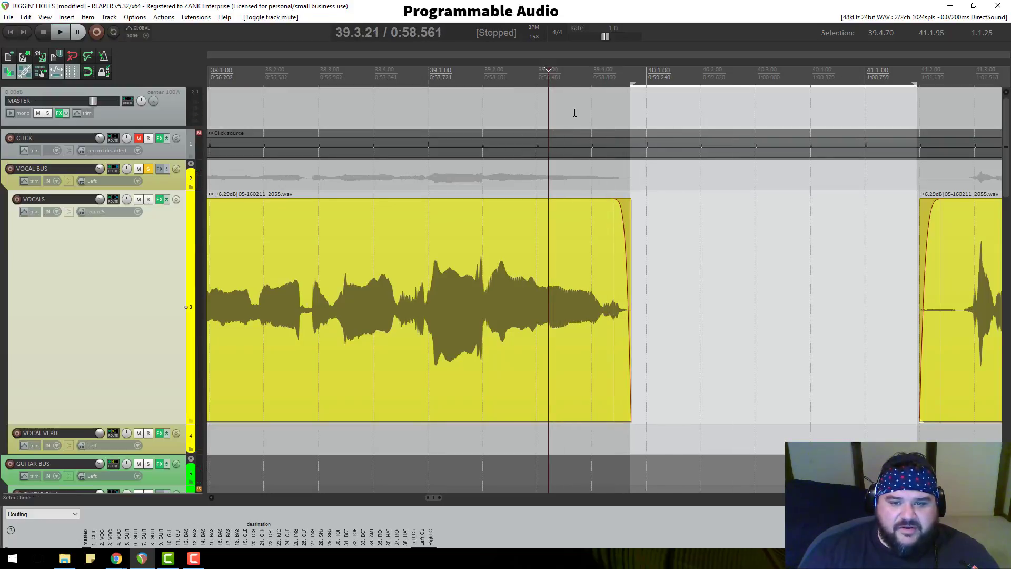
key(space)
key(space)
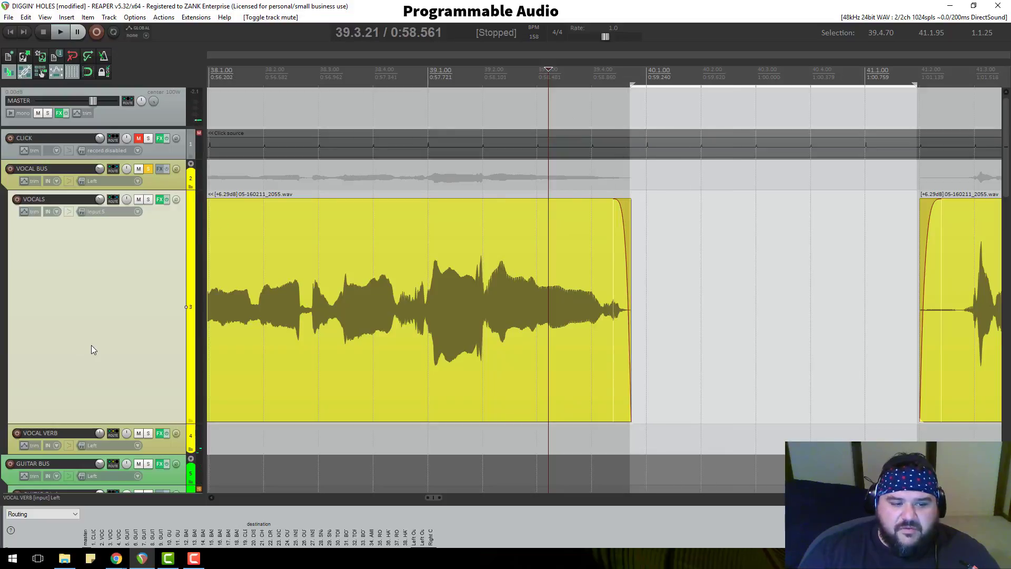
Inspect the ReaEQ settings on VOCAL VERB while playing the phrase ending from 39.3.21
click(160, 433)
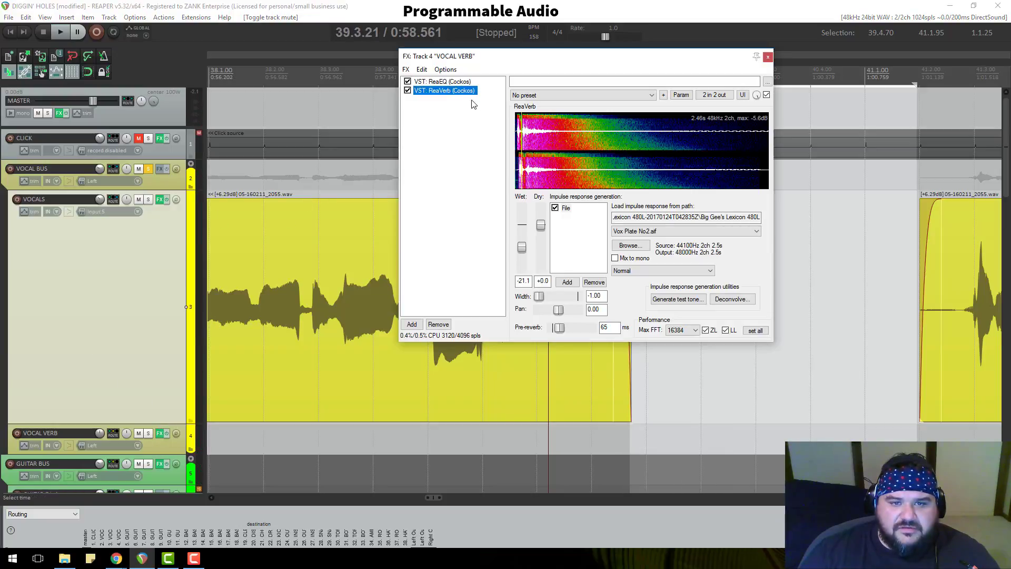
click(459, 82)
key(space)
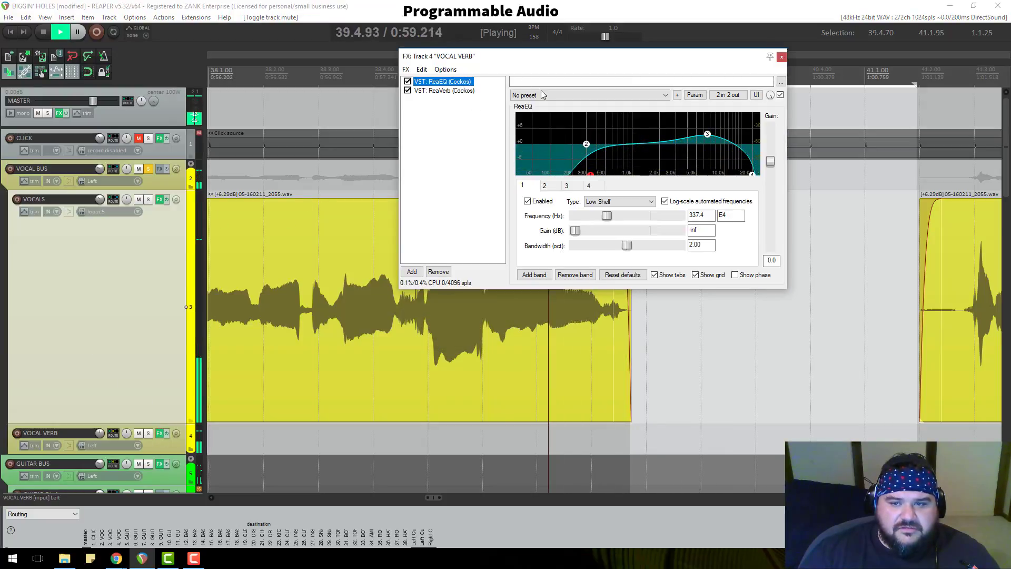
key(space)
key(Escape)
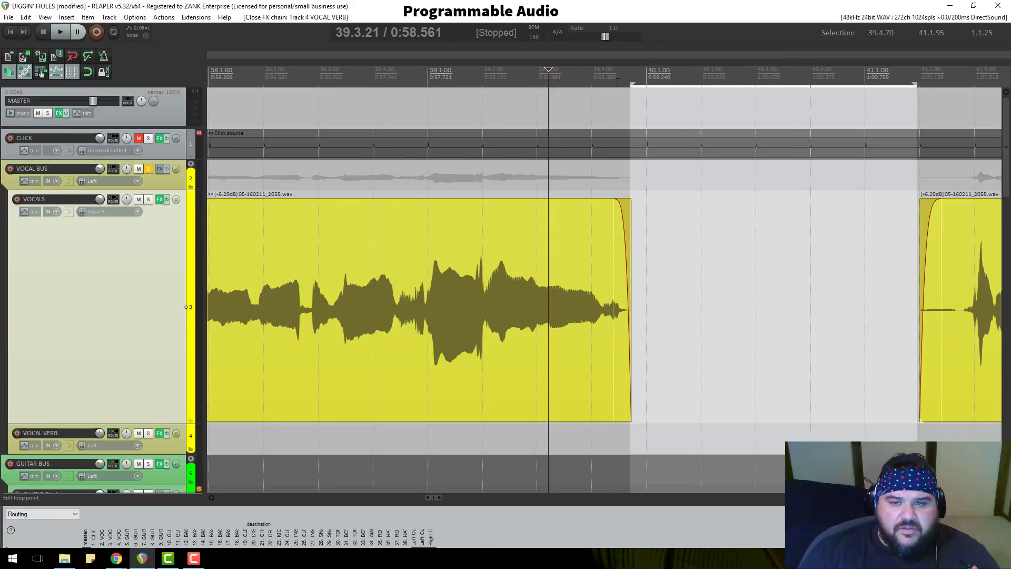
Select the breath noise from 39.4.14 to 39.4.46 and place the edit cursor within it at 39.4.24
drag(617, 82, 600, 82)
scroll(723, 82, up, 6)
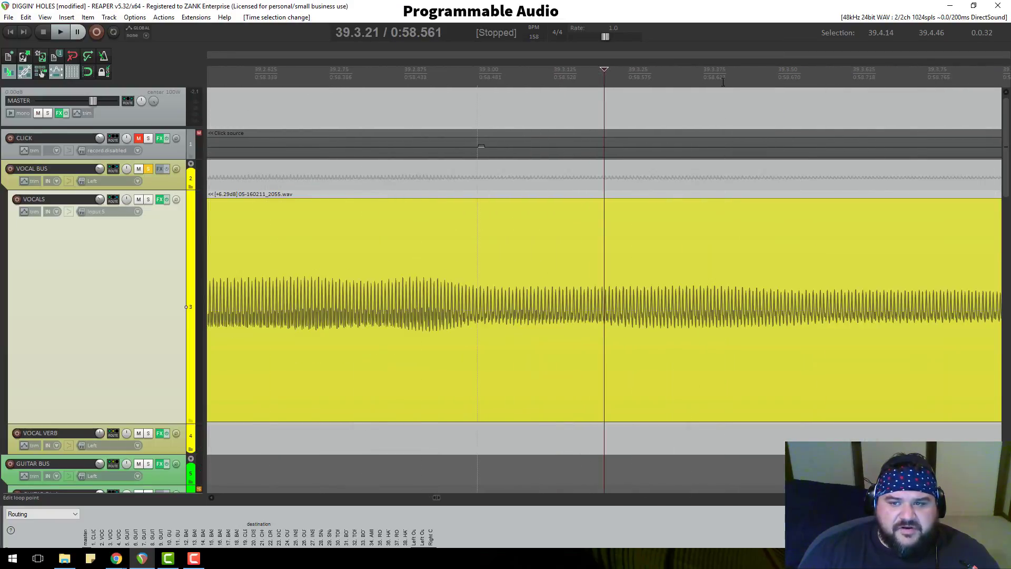
scroll(721, 83, down, 4)
click(761, 63)
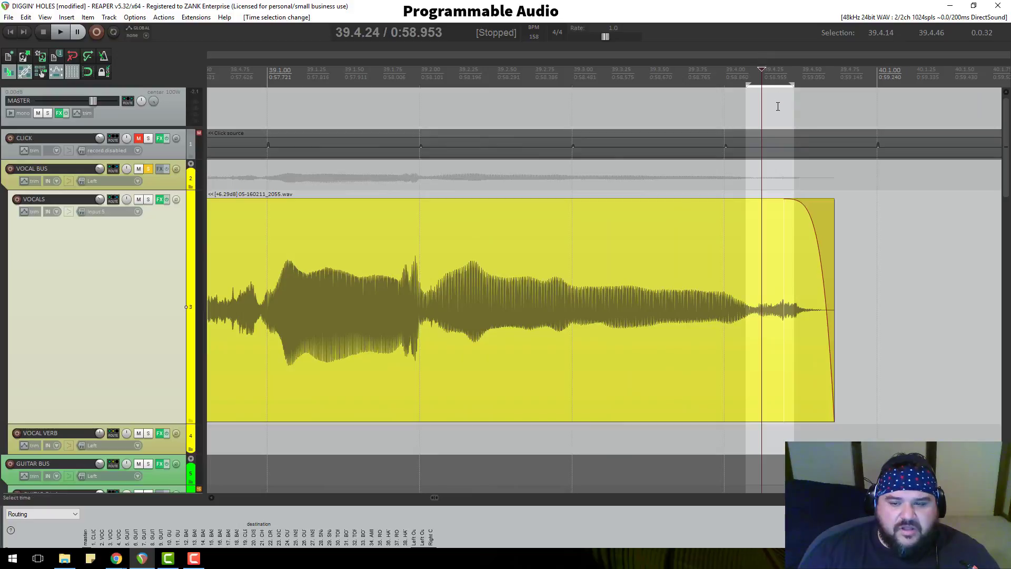
scroll(758, 134, up, 6)
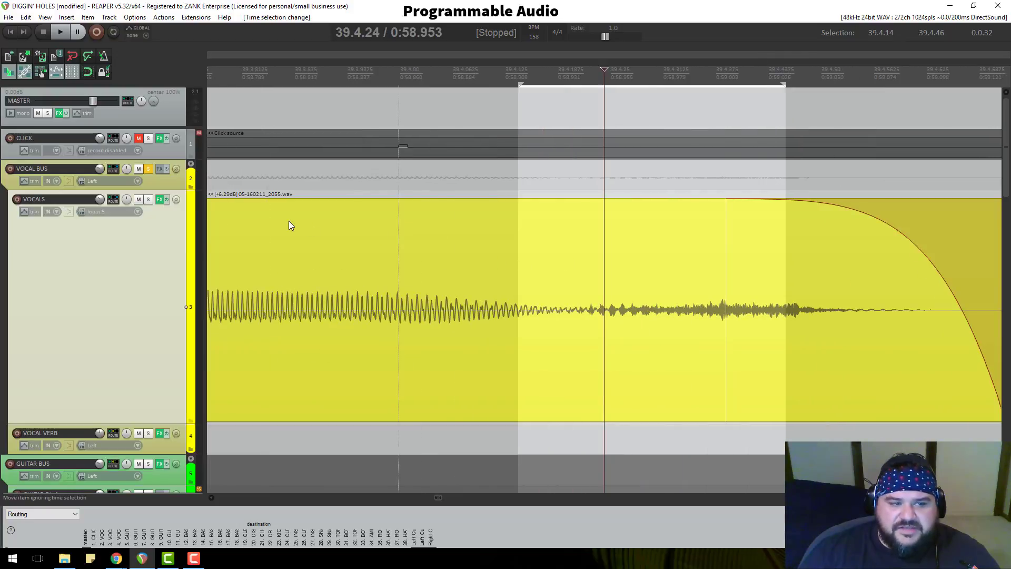
Cut band 3 of the VOCAL VERB ReaEQ to about -6.6 dB near 6455 Hz and close its effects window
click(160, 433)
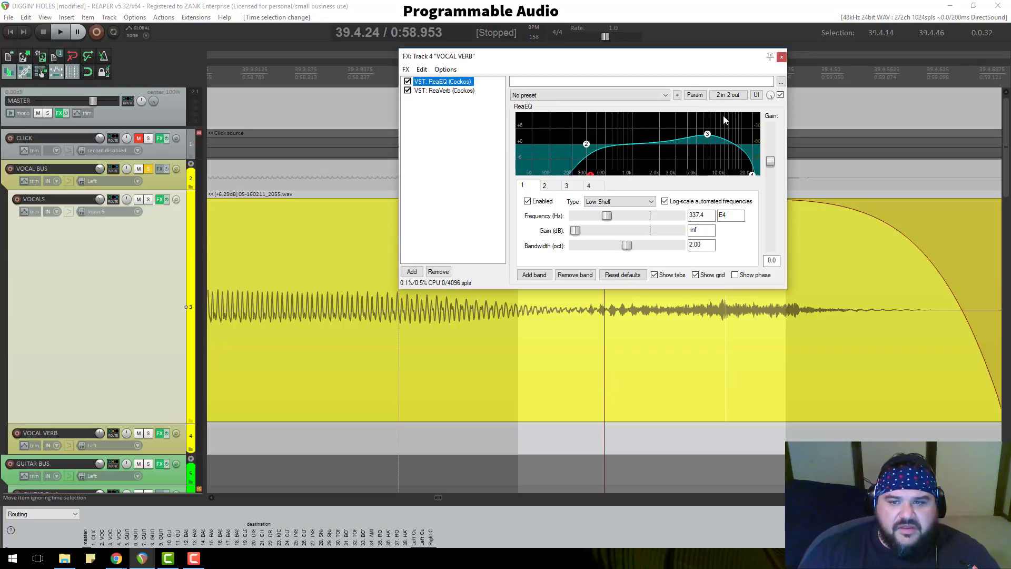
mouse_move(709, 136)
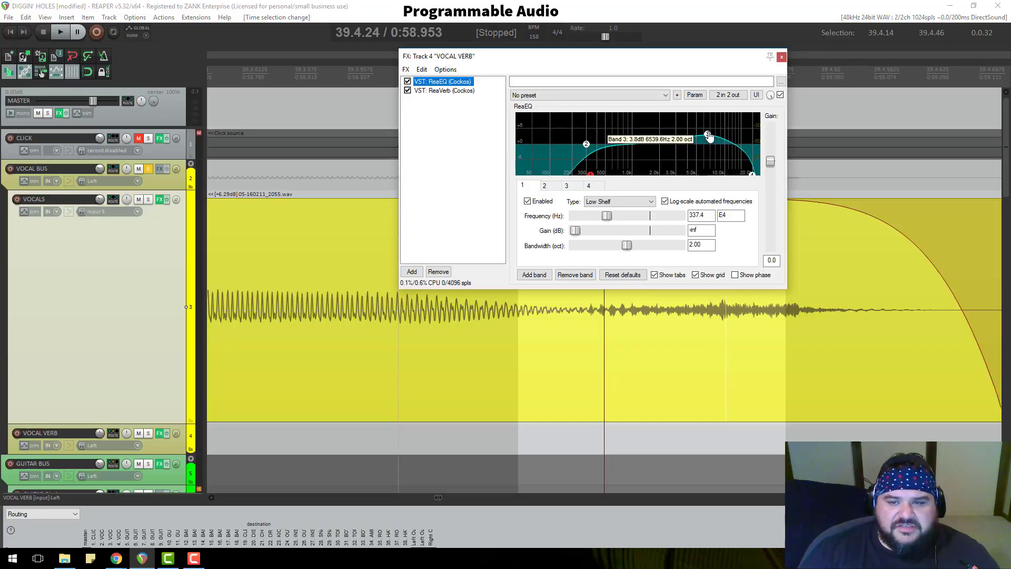
drag(709, 135, 706, 161)
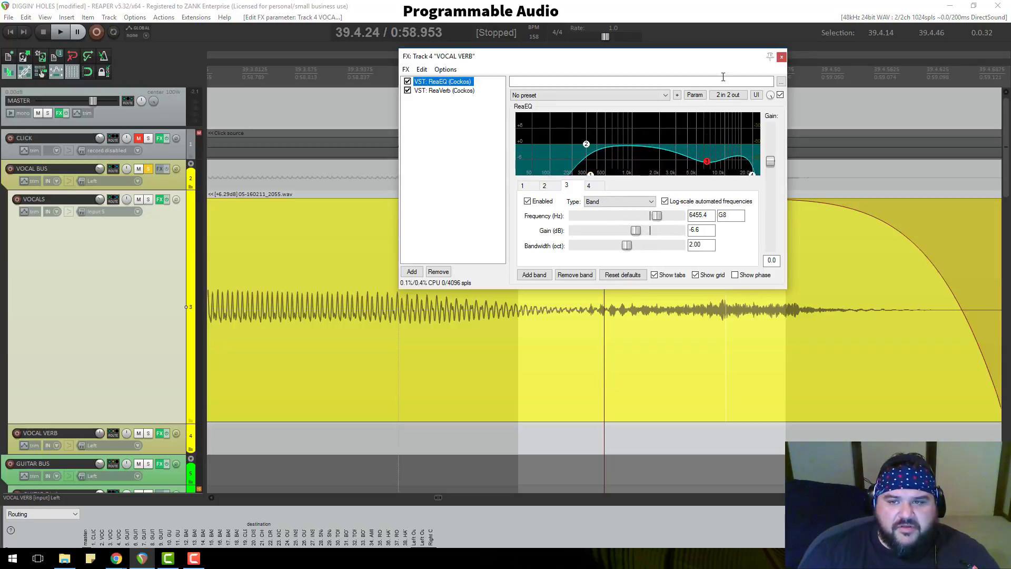
drag(727, 59, 566, 110)
click(621, 112)
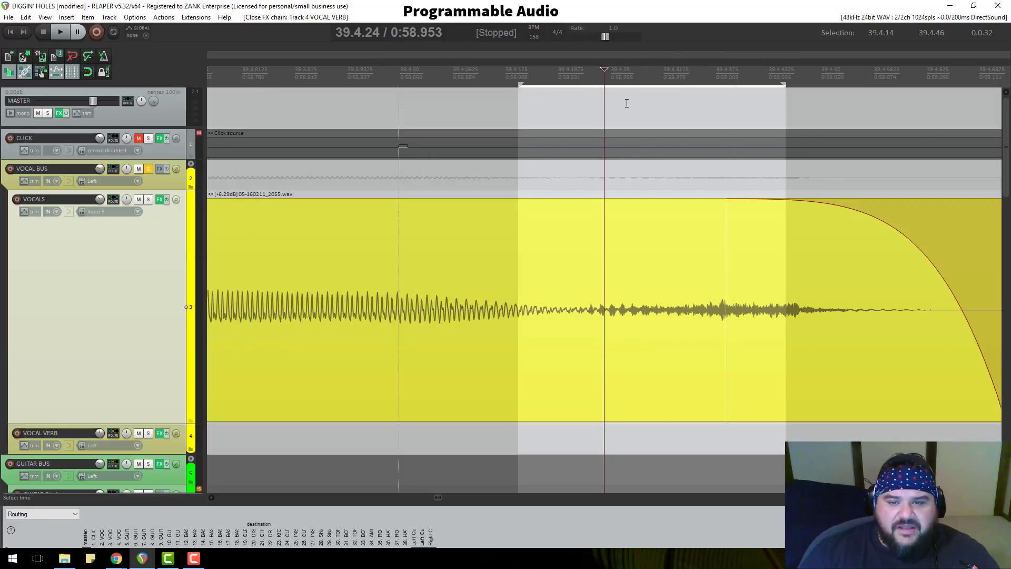
Widen the time selection to 39.3.86–39.4.67, turn on repeat, and play the phrase ending from 39.3.89
scroll(653, 95, down, 3)
drag(673, 84, 731, 84)
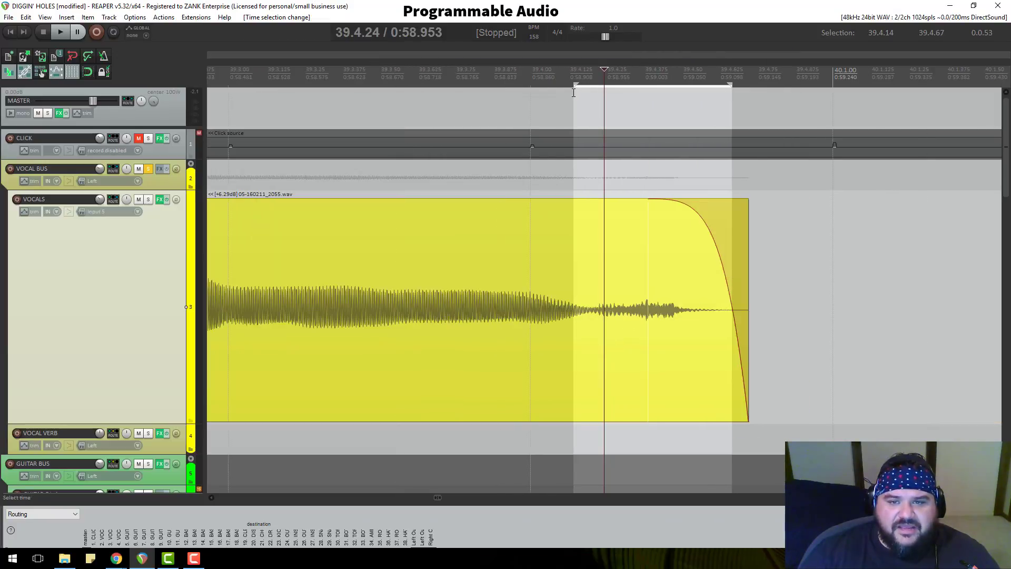
drag(575, 84, 491, 84)
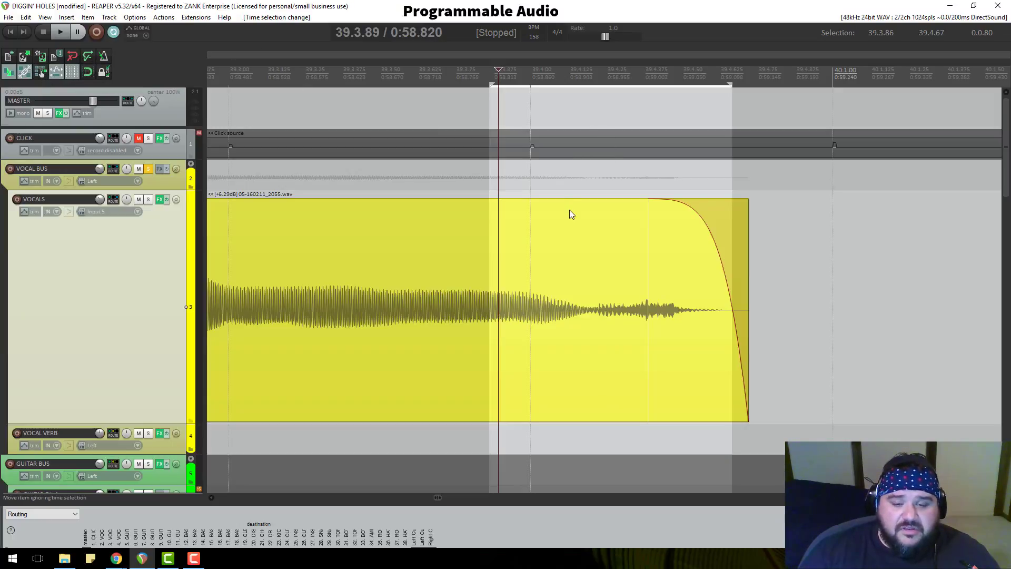
key(space)
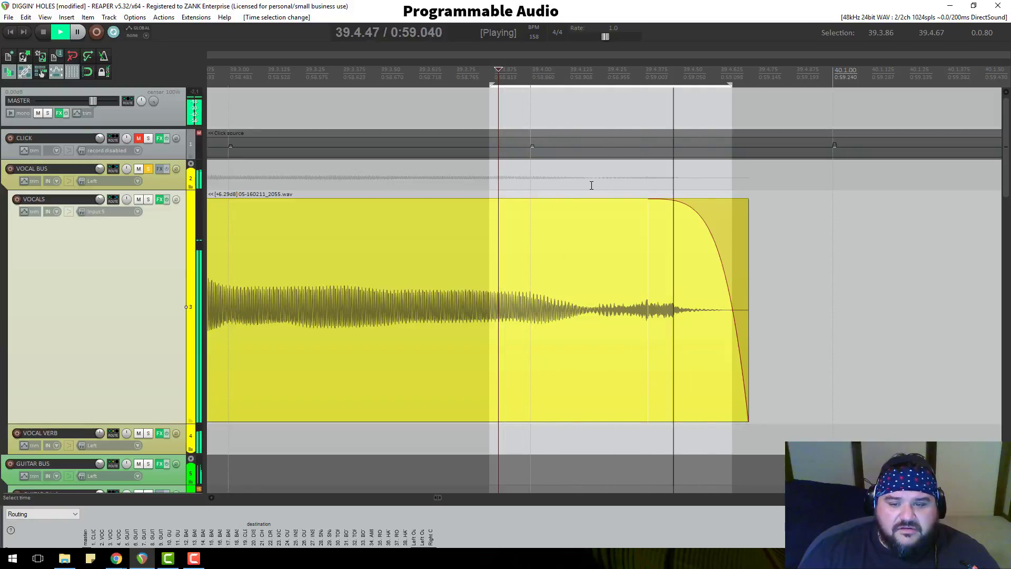
key(space)
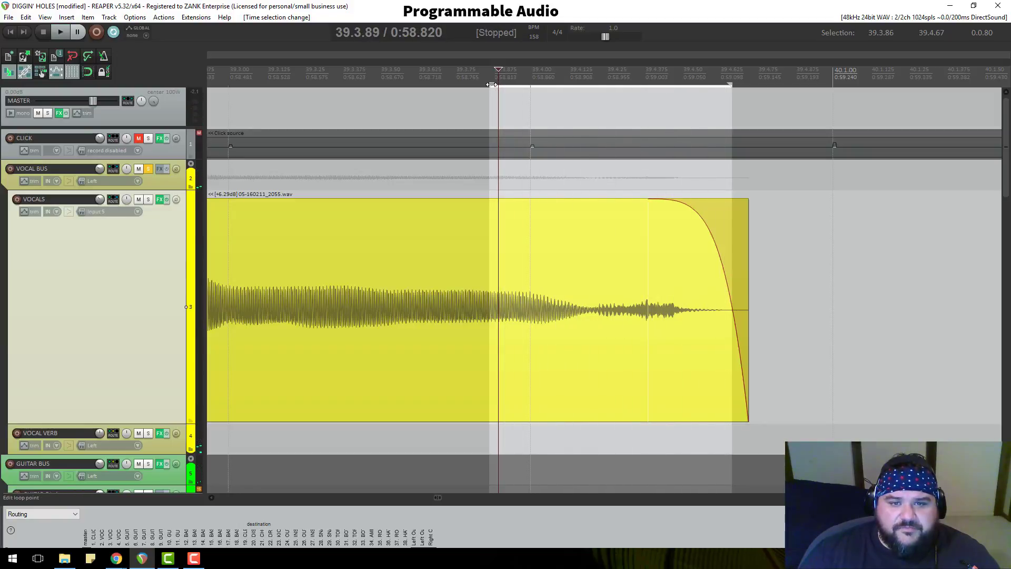
Shorten the loop to start at 39.4.19 and play the trailing noise on its own
drag(490, 84, 593, 91)
key(space)
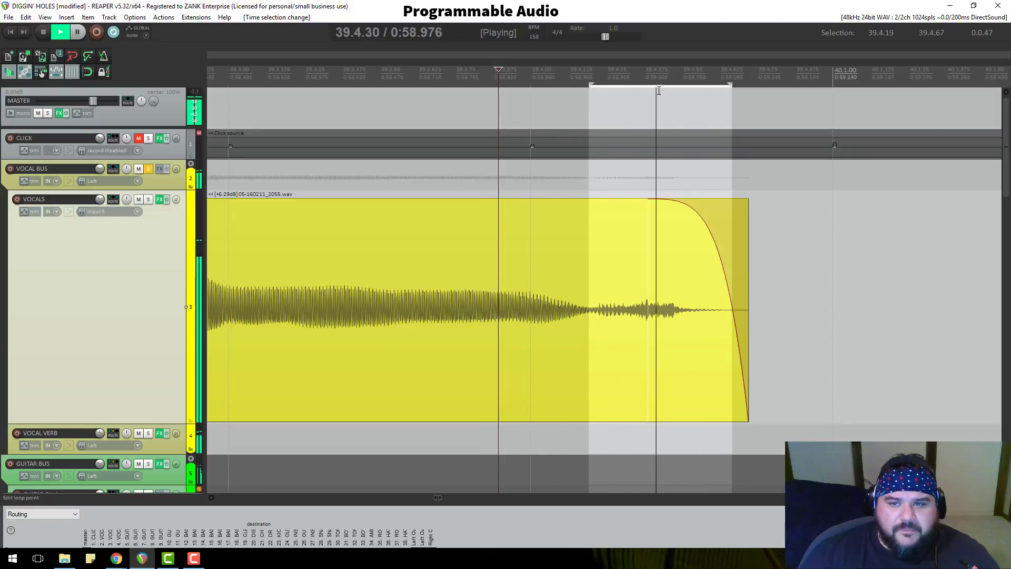
key(space)
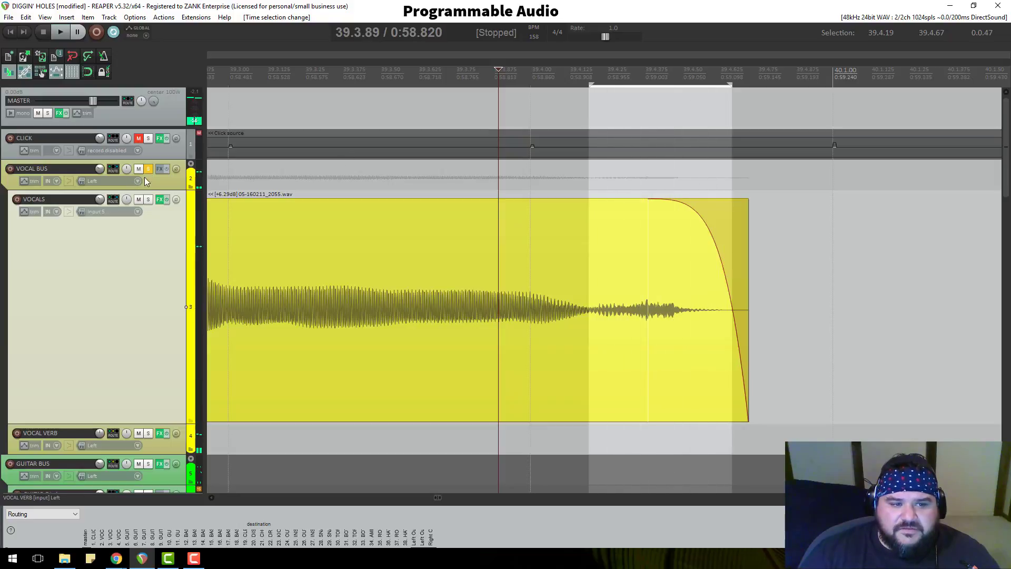
Check the VOCALS EQ and try a VOCAL VERB ReaEQ band 3 cut of about -7.6 dB near 9770 Hz during playback
click(159, 198)
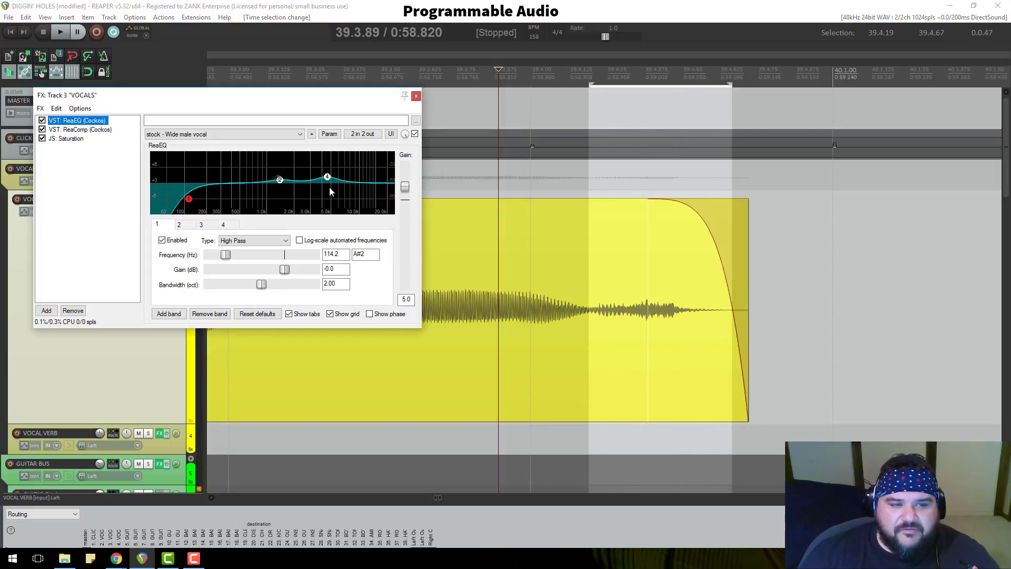
click(416, 96)
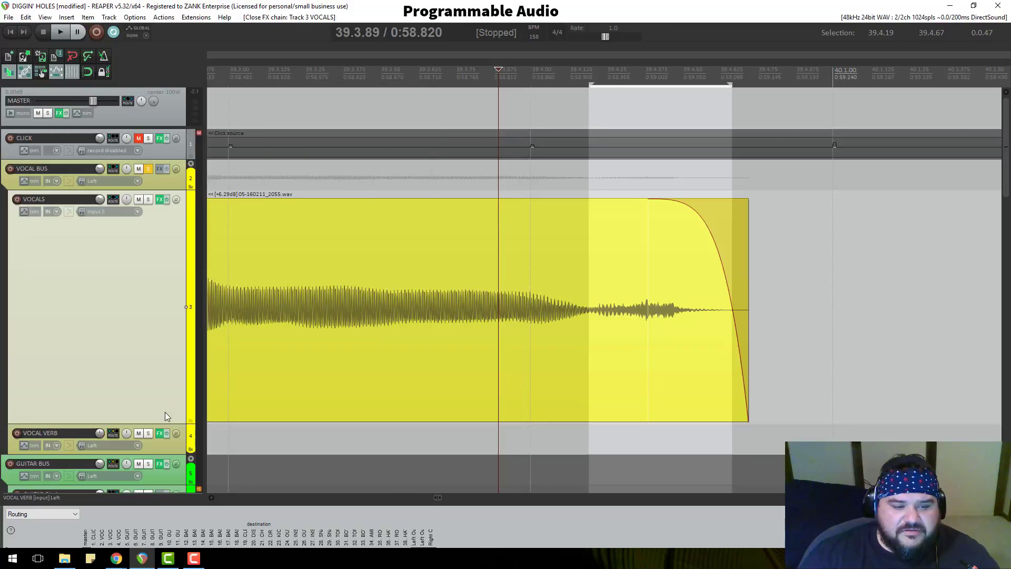
click(158, 433)
key(space)
mouse_move(546, 212)
mouse_down()
mouse_move(551, 172)
mouse_move(564, 172)
mouse_move(593, 206)
mouse_move(454, 232)
mouse_move(447, 216)
mouse_move(454, 181)
mouse_move(489, 210)
mouse_move(520, 218)
mouse_move(473, 216)
mouse_move(564, 217)
mouse_up()
key(space)
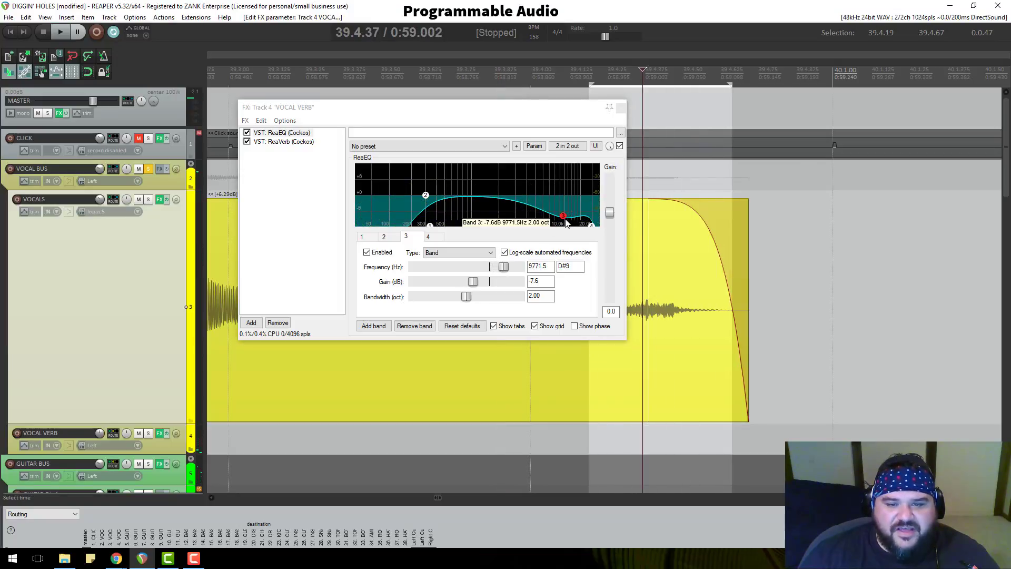
Set band 3 of the VOCAL VERB ReaEQ to a boost of about 3.6 dB near 6050 Hz and close its effects window
drag(566, 223, 564, 184)
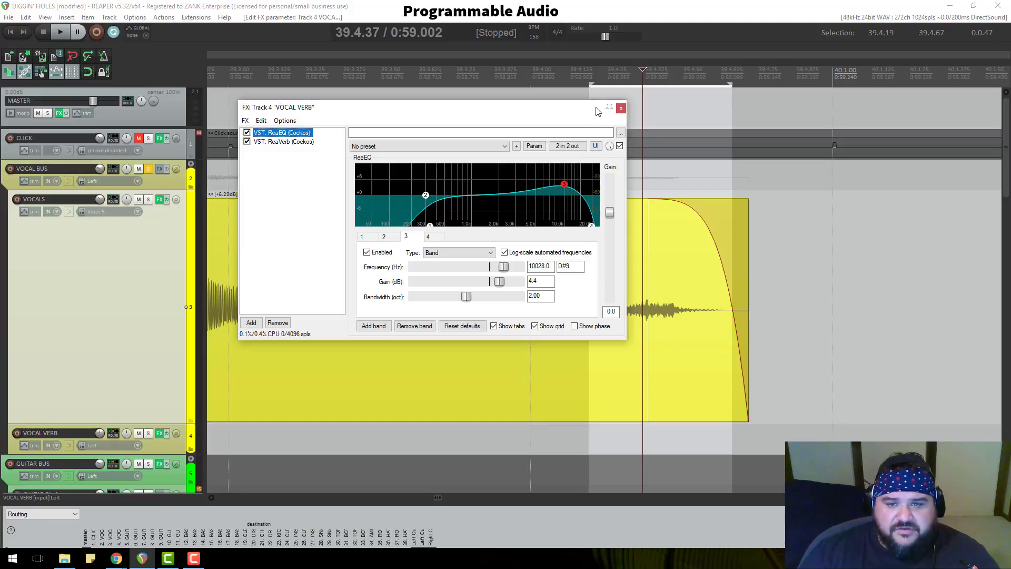
drag(593, 112, 541, 134)
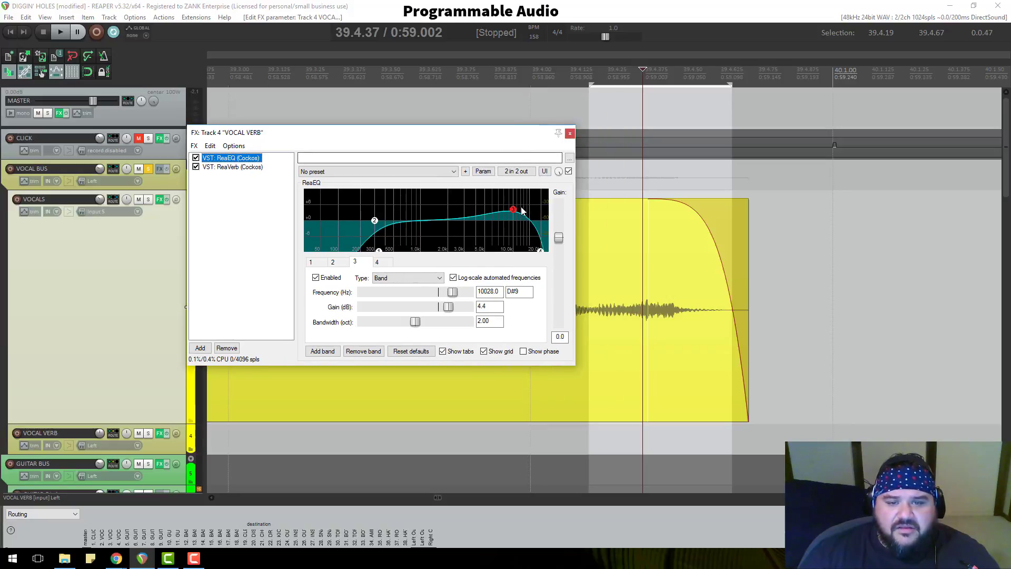
mouse_move(515, 212)
drag(515, 214, 493, 217)
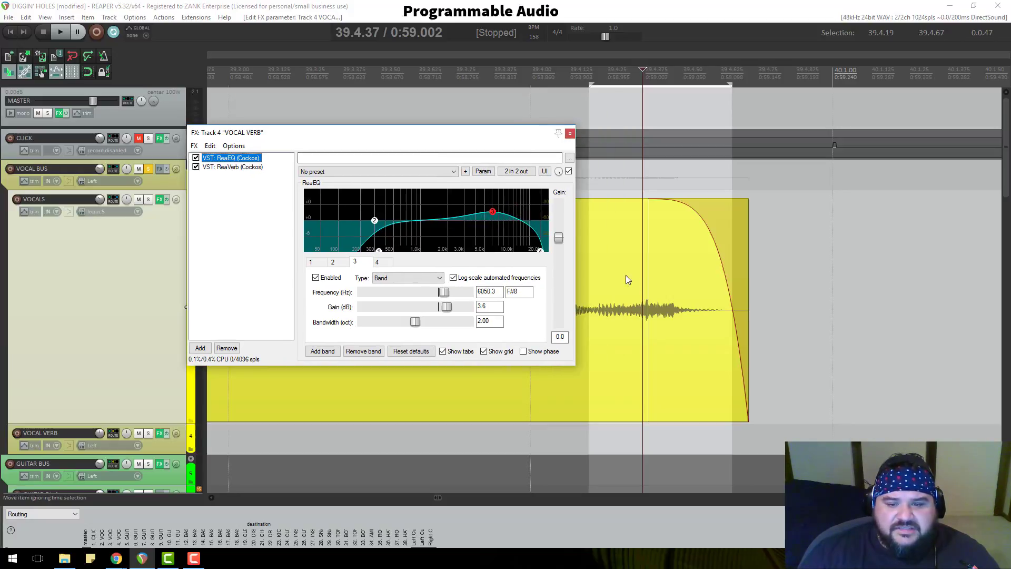
click(570, 133)
scroll(169, 206, down, 2)
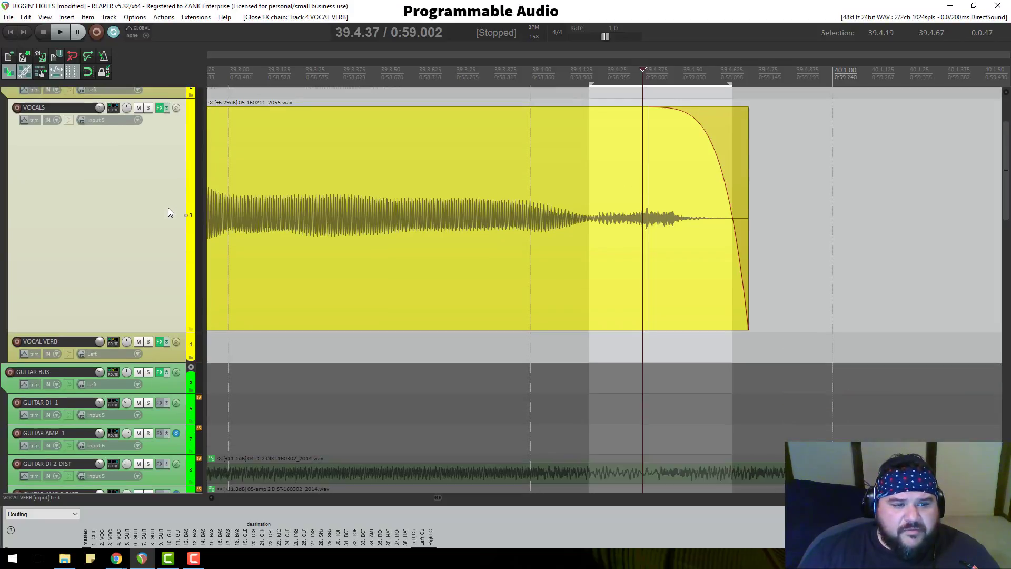
scroll(169, 208, up, 2)
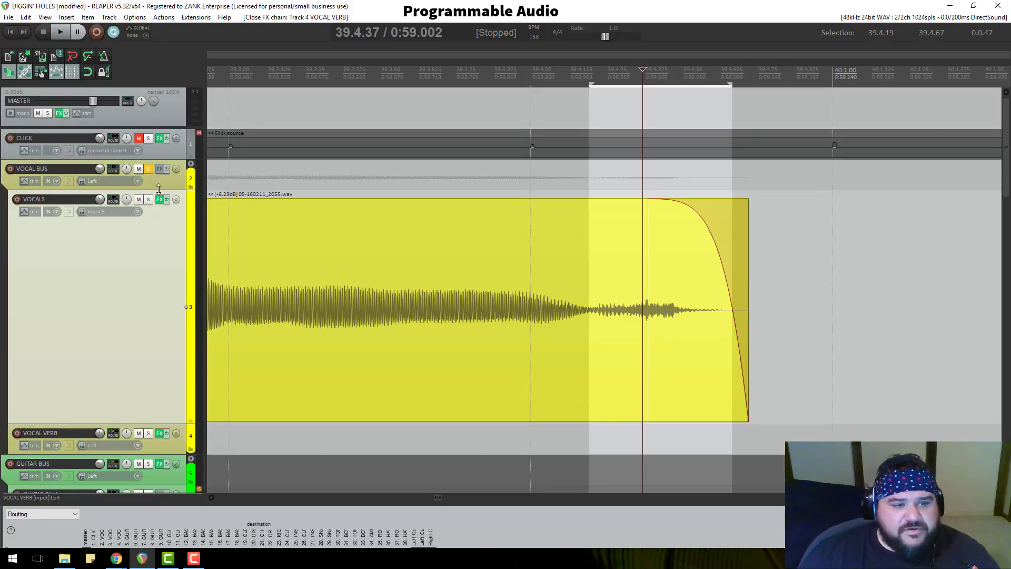
scroll(156, 218, down, 2)
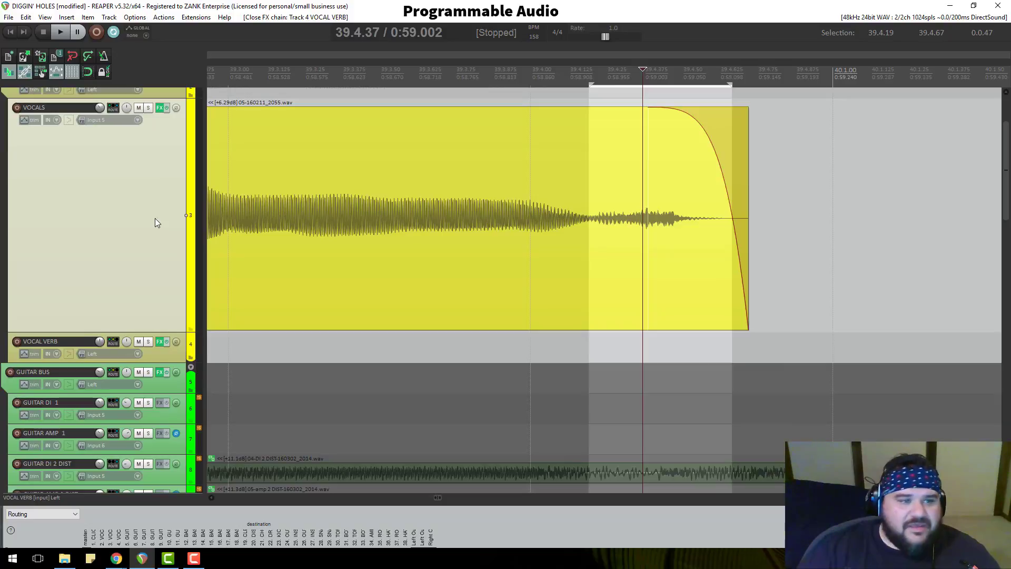
scroll(155, 218, up, 2)
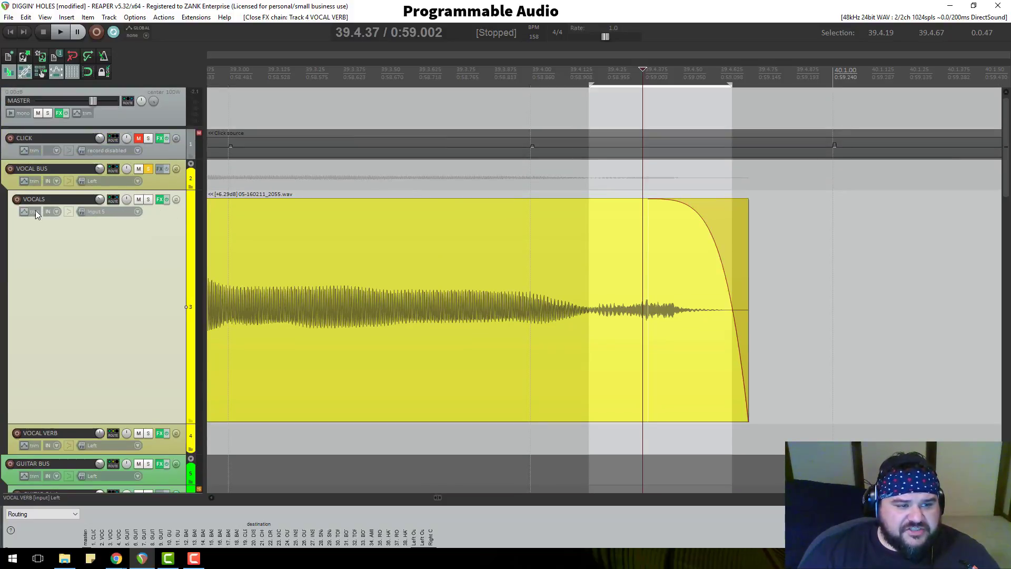
Make the VOCAL VERB track taller and open its list of automation envelopes
scroll(105, 354, down, 3)
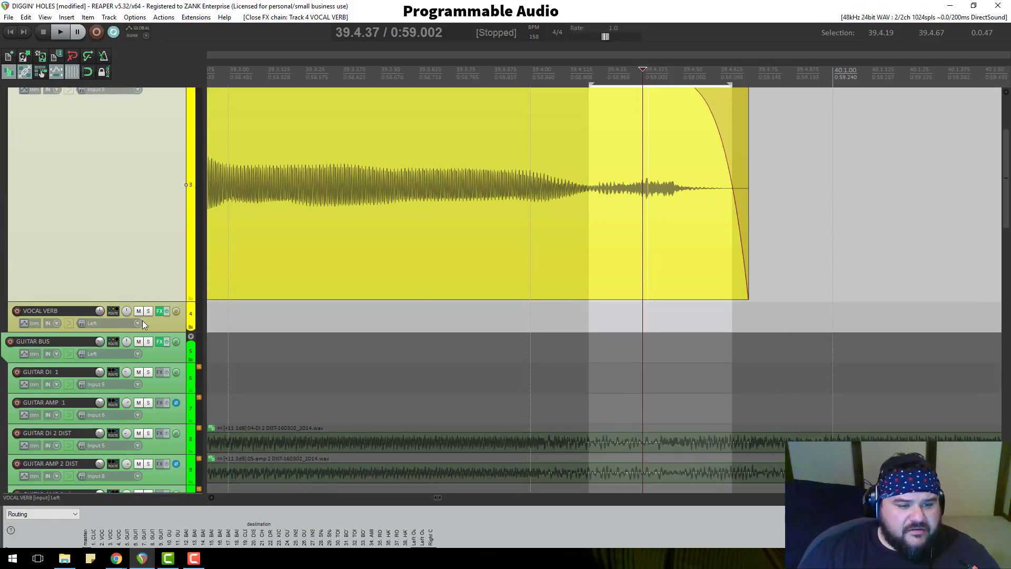
drag(49, 331, 48, 364)
click(26, 325)
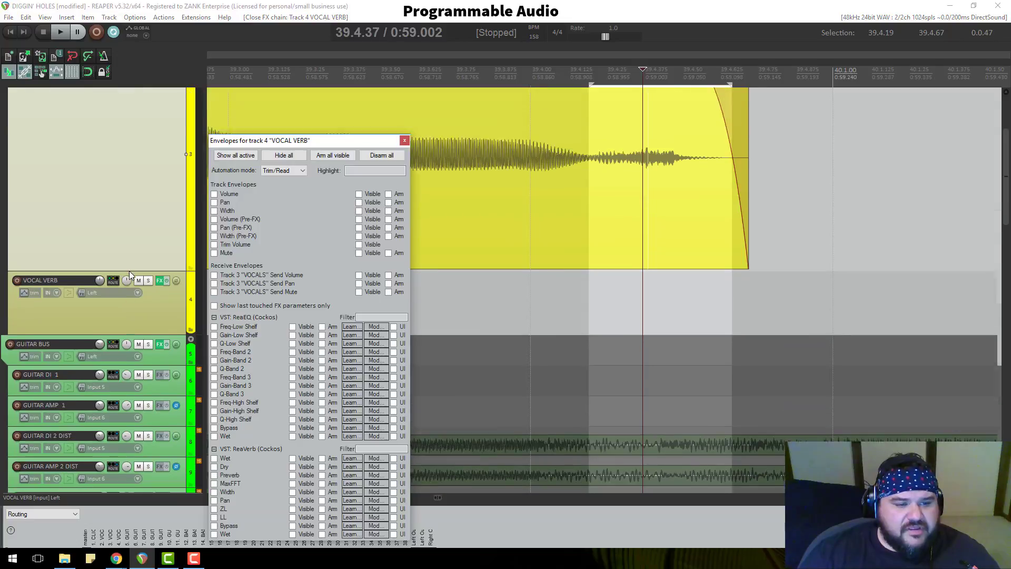
scroll(131, 266, up, 3)
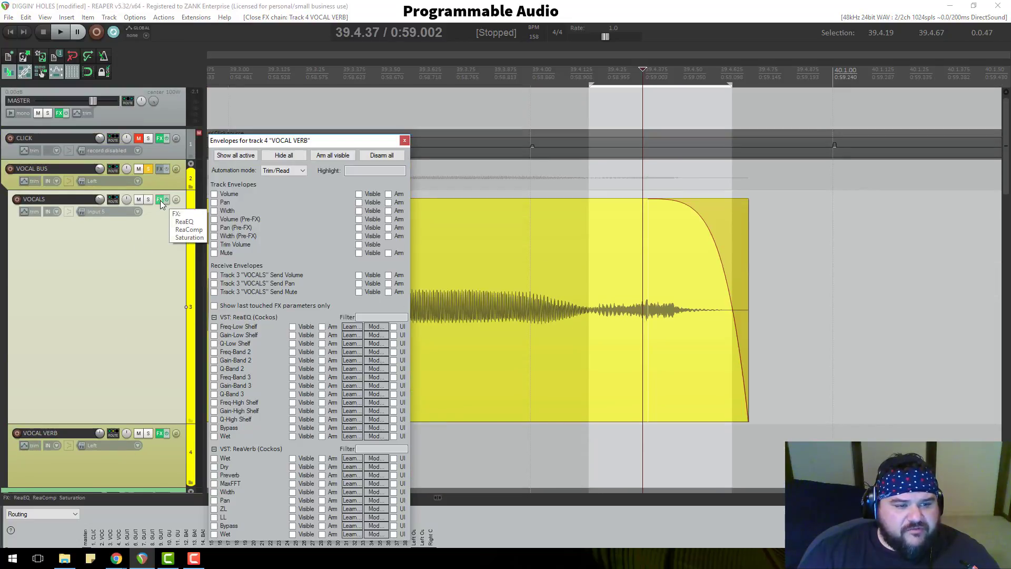
scroll(126, 263, down, 2)
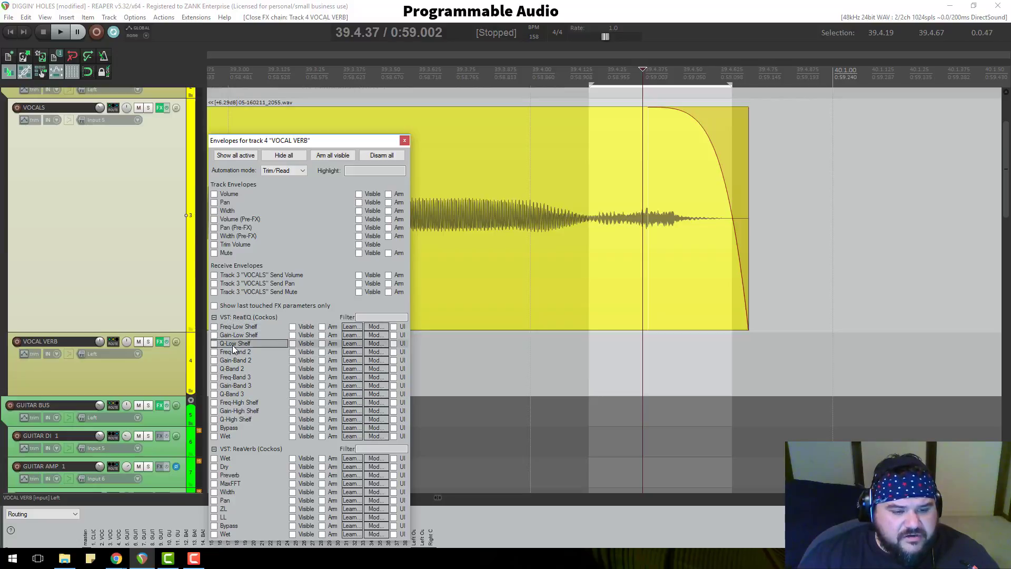
Open the VOCAL VERB ReaEQ, try a band 3 boost of 4.0 dB near 6540 Hz, and undo that change
click(160, 341)
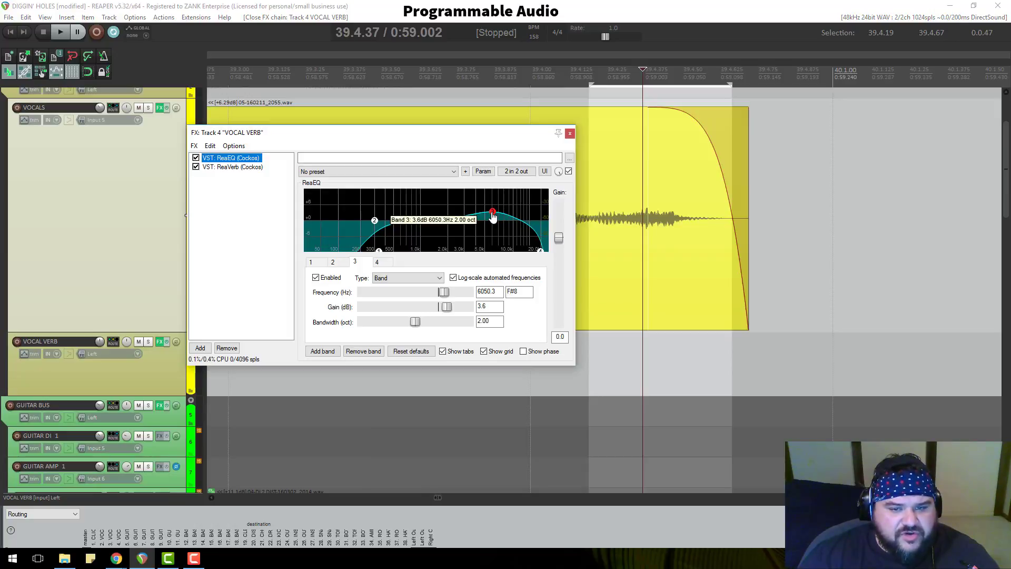
mouse_move(492, 216)
mouse_down()
mouse_move(494, 236)
mouse_move(496, 215)
mouse_up()
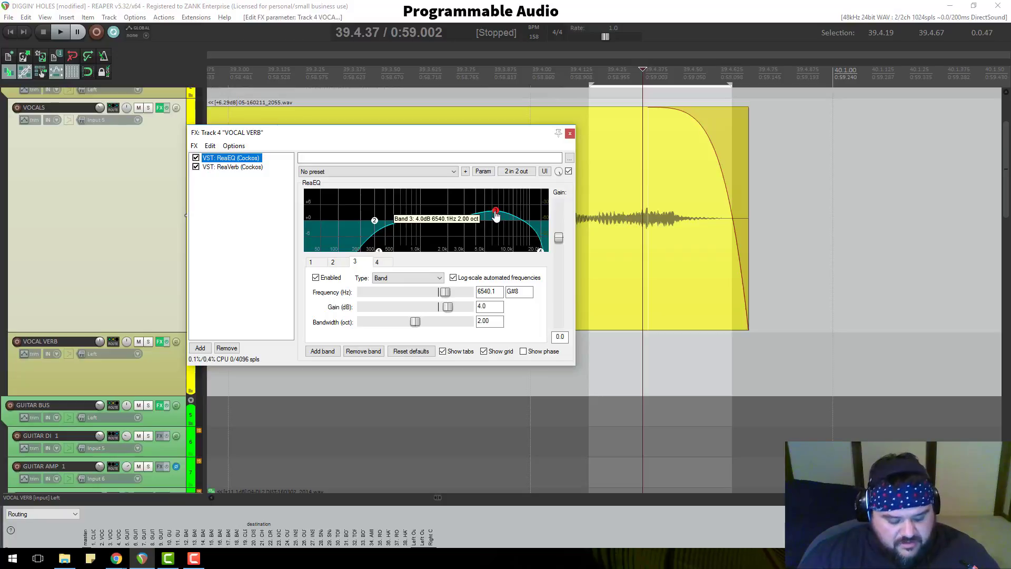
key(ctrl+z)
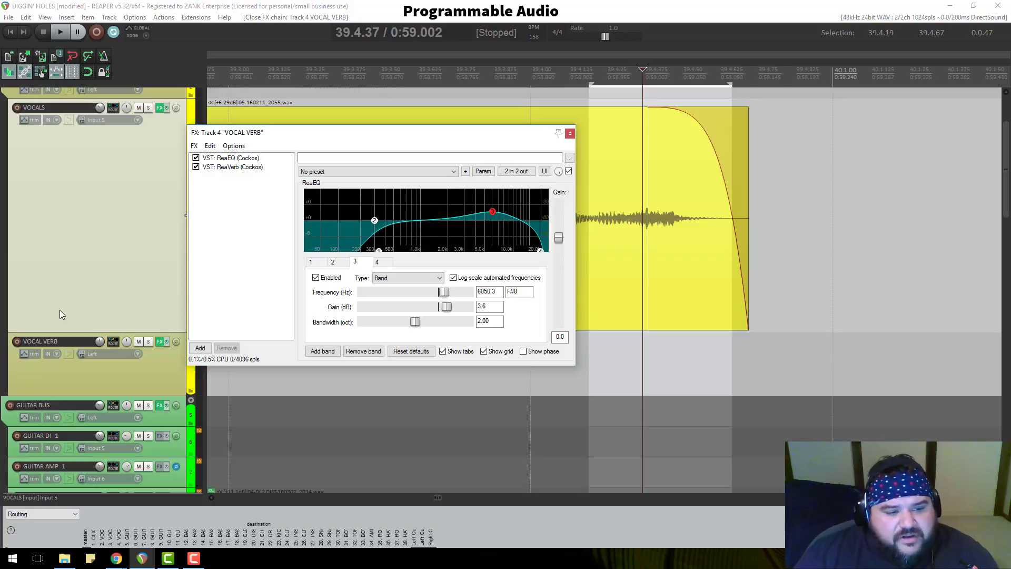
Show the ReaEQ Gain-Band 3 automation envelope for the VOCAL VERB track
click(24, 355)
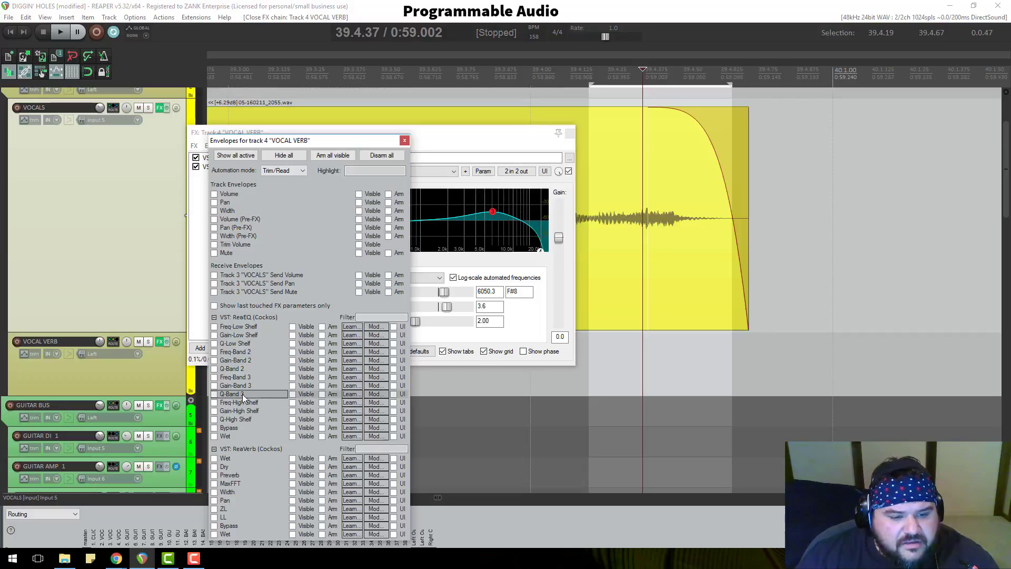
click(213, 386)
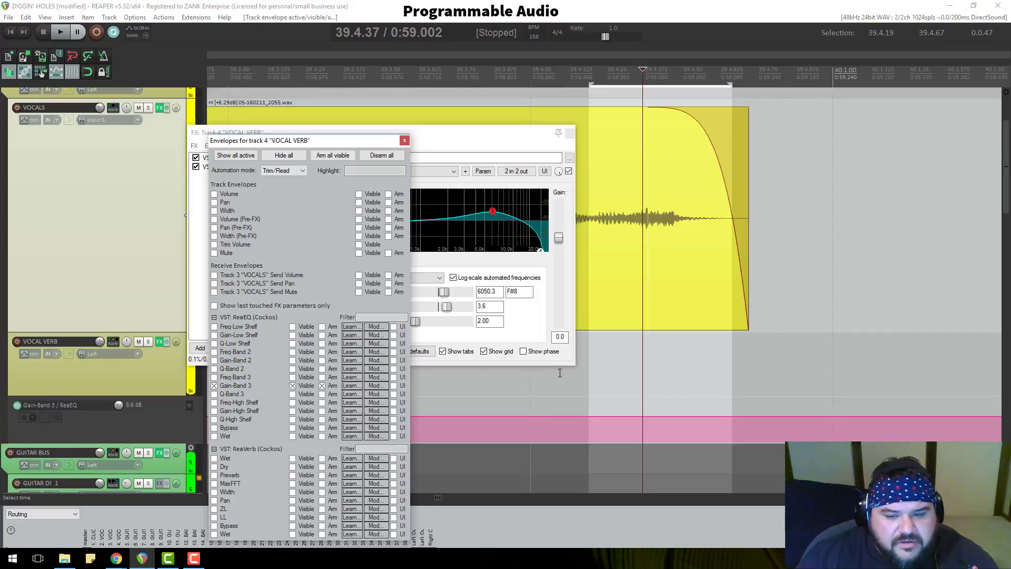
click(405, 140)
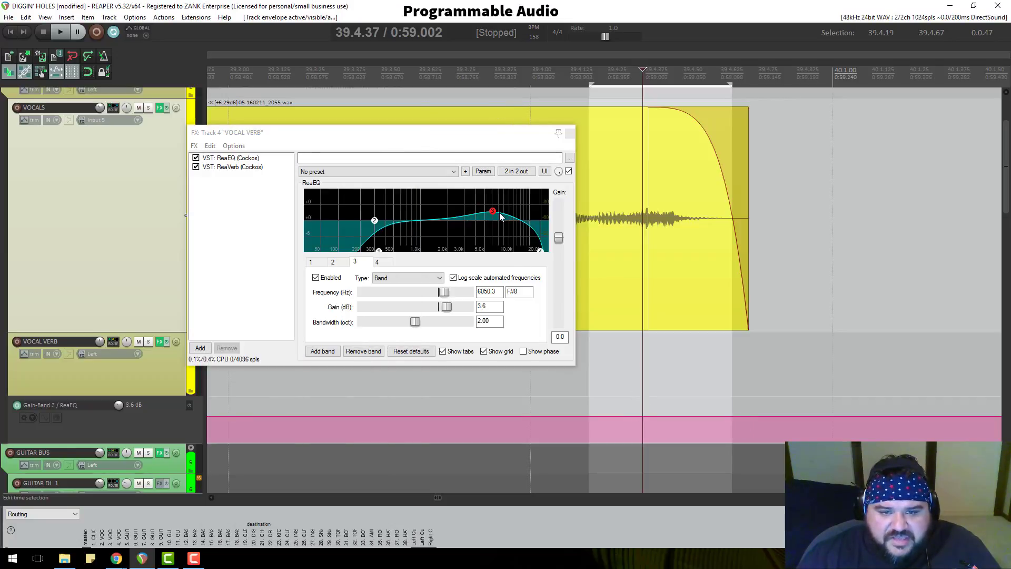
click(488, 305)
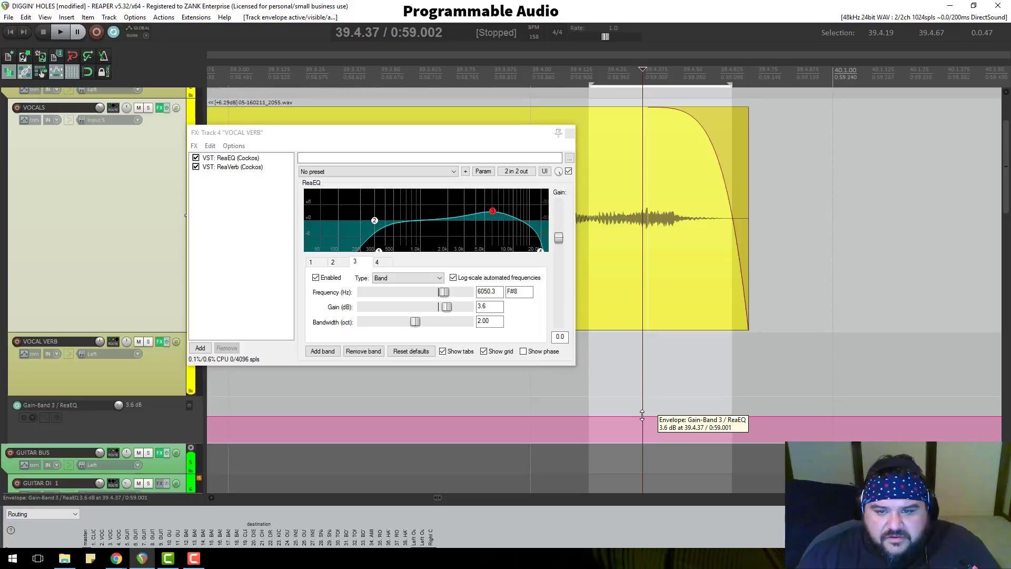
Extend the time selection's start back to 39.3.57 and audition the end of the vocal phrase
key(space)
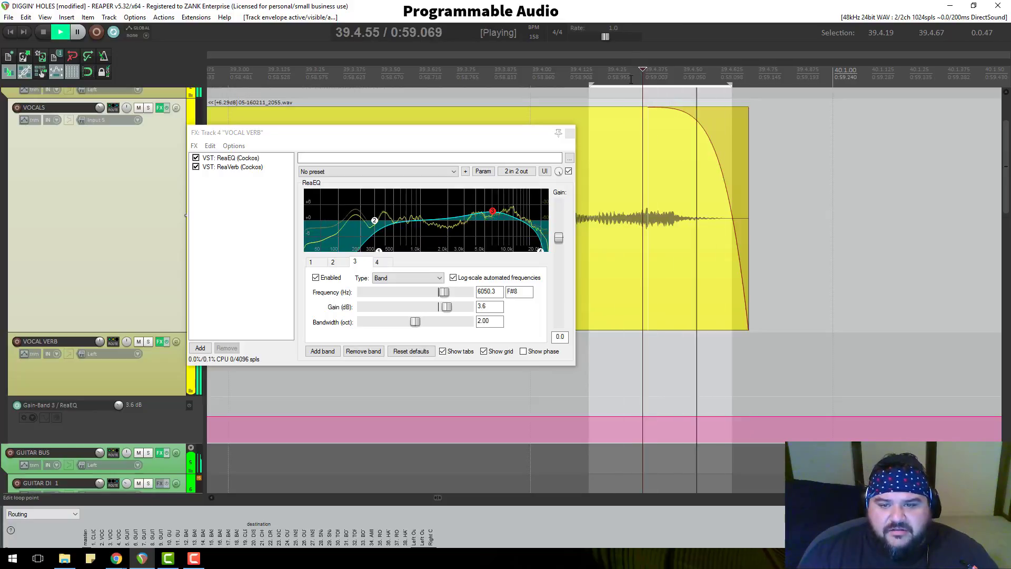
key(space)
drag(589, 84, 400, 84)
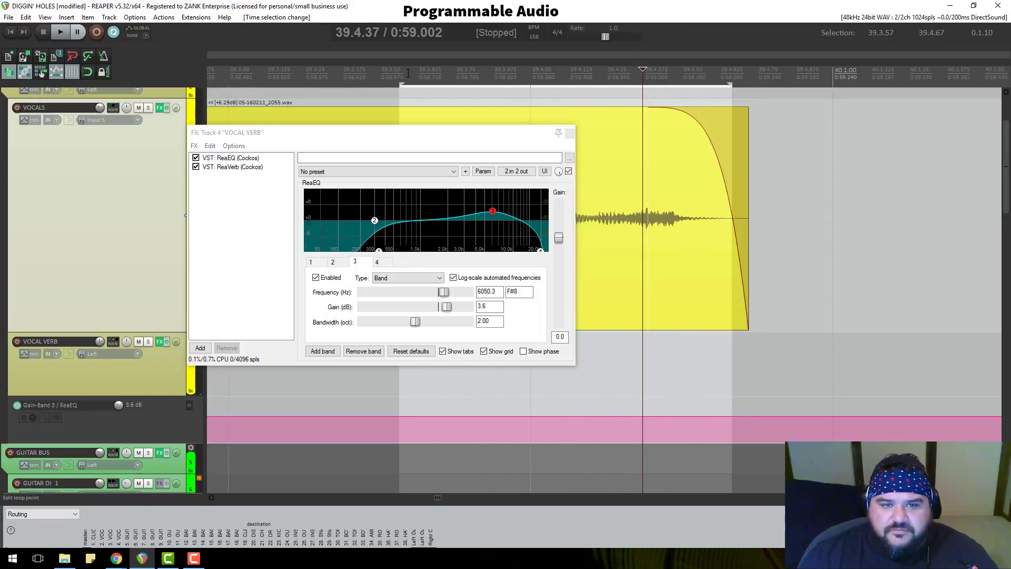
key(space)
key(space)
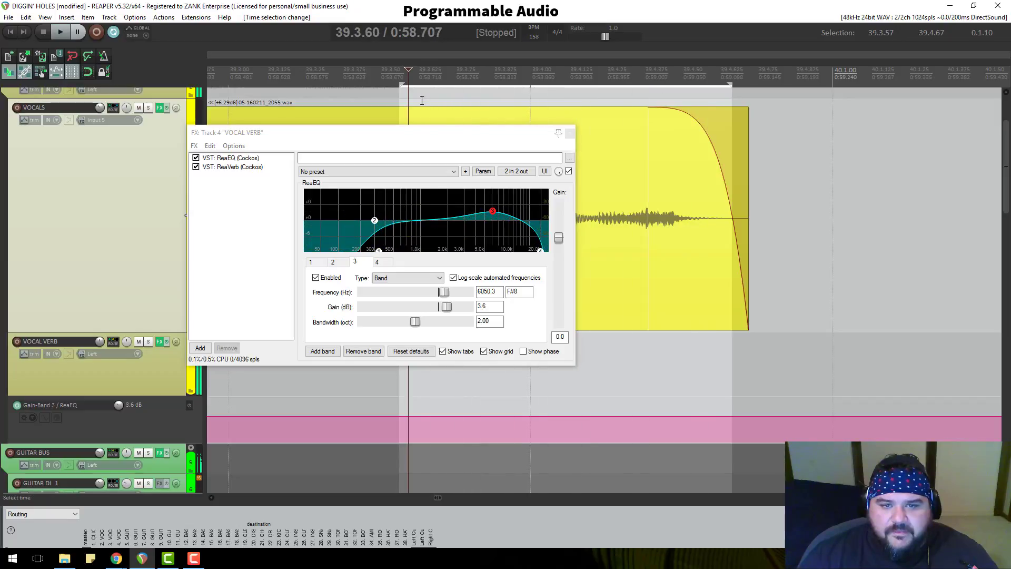
Close the VOCAL VERB effects window and select the closing consonant of the vocal from 39.4.20 to 39.4.49
drag(488, 136, 492, 187)
click(639, 129)
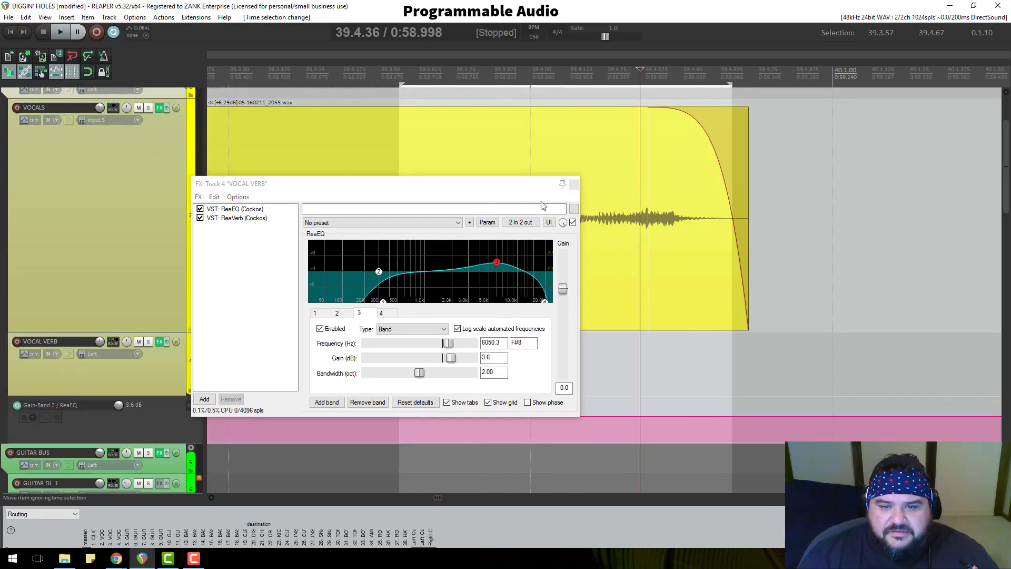
click(573, 184)
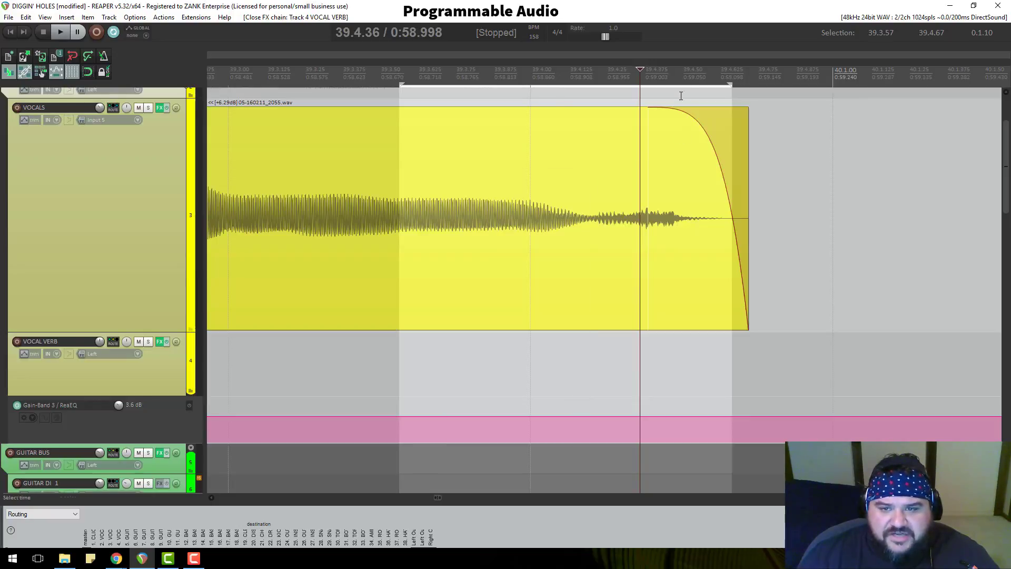
drag(680, 81, 596, 66)
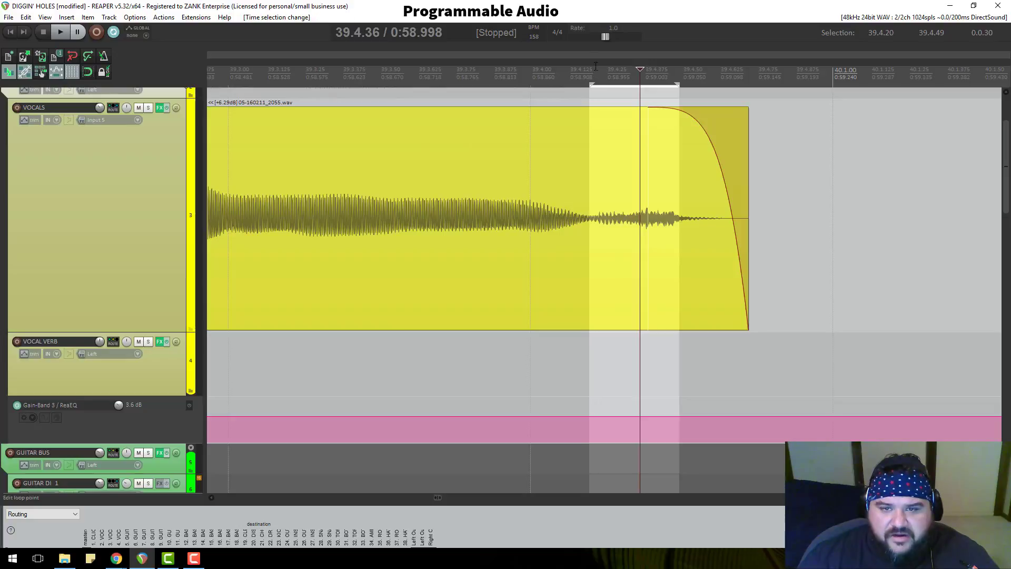
Try to insert a point on the Gain-Band 3 envelope at the selection start, 39.4.20
click(599, 64)
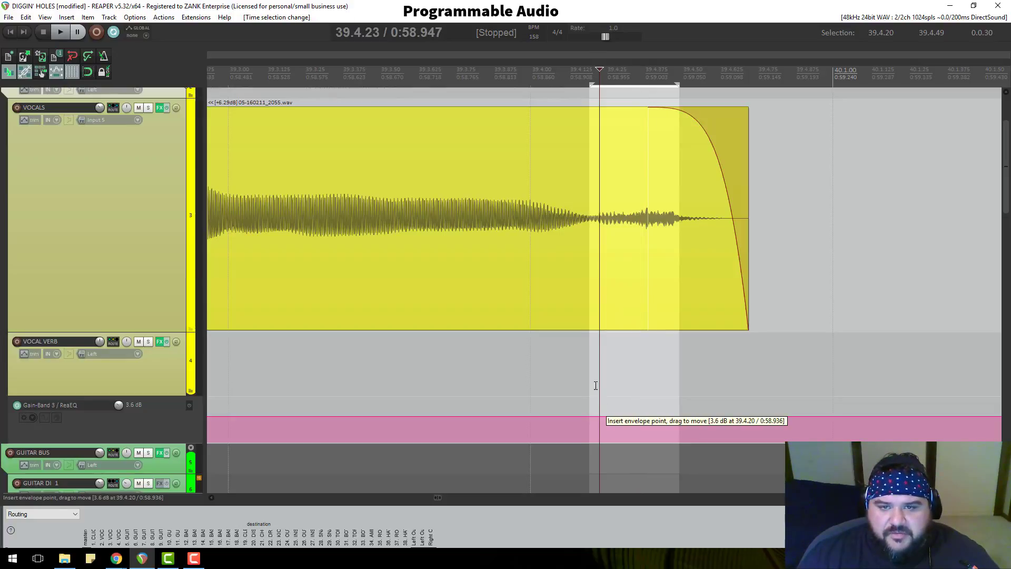
click(591, 416)
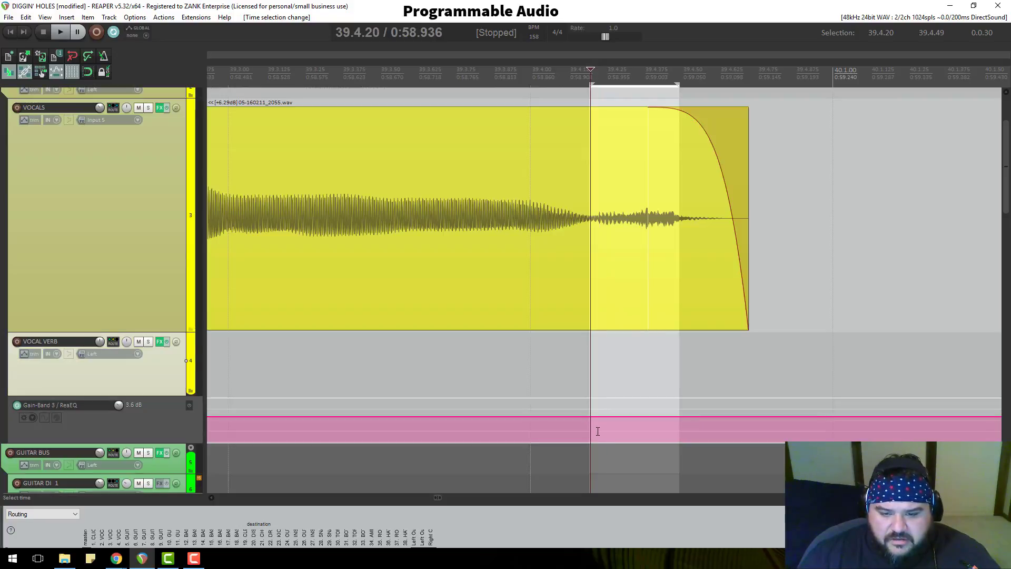
click(591, 84)
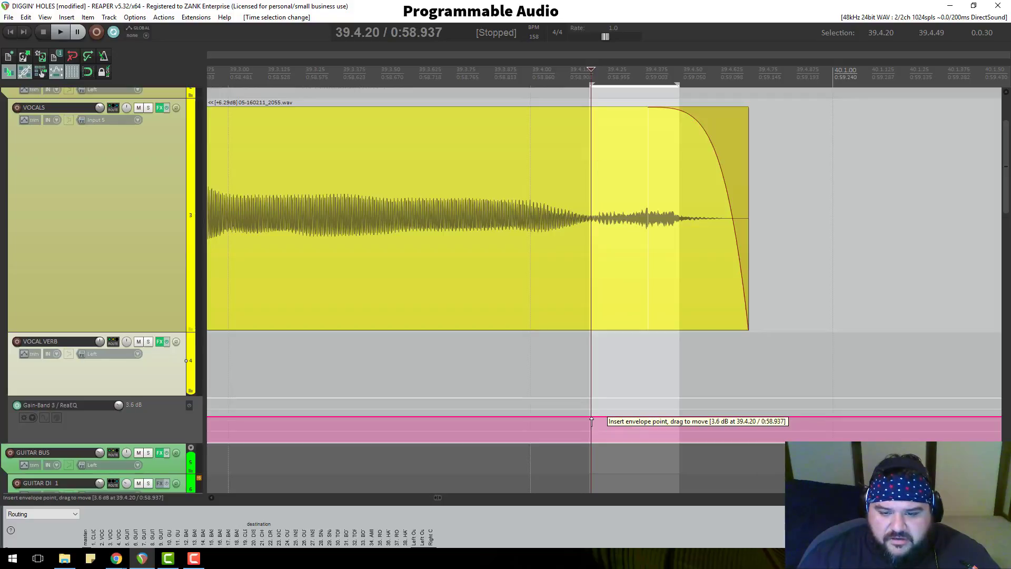
click(592, 418)
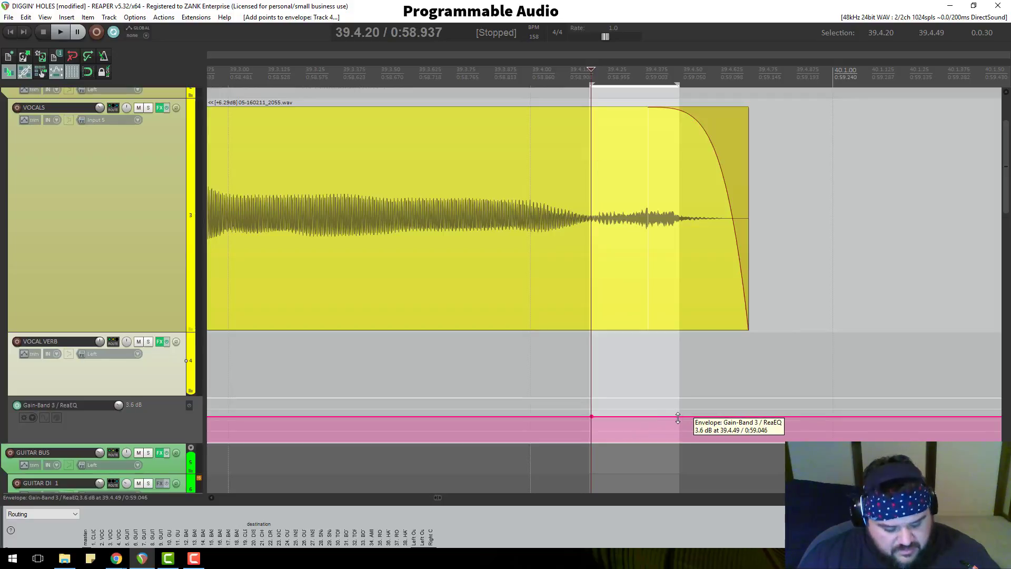
key(ctrl+z)
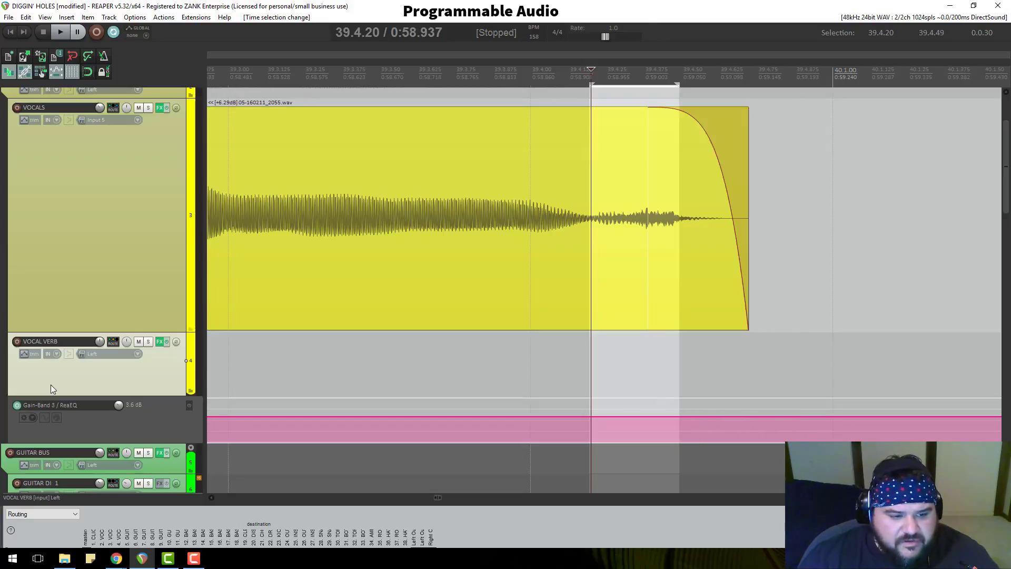
Lower the Gain-Band 3 envelope within the time selection to -5.5 dB using its trim control
click(118, 404)
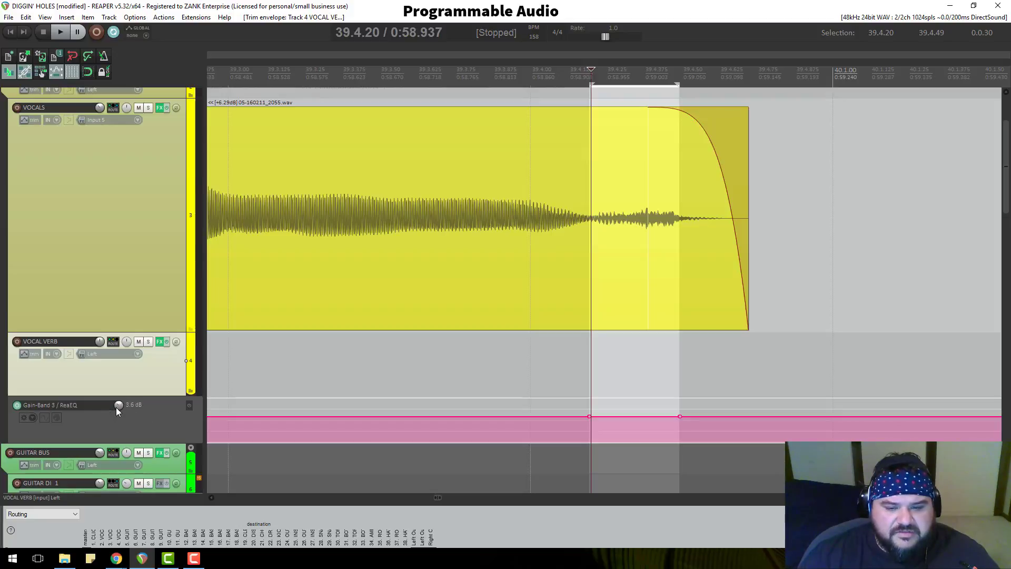
drag(119, 404, 119, 456)
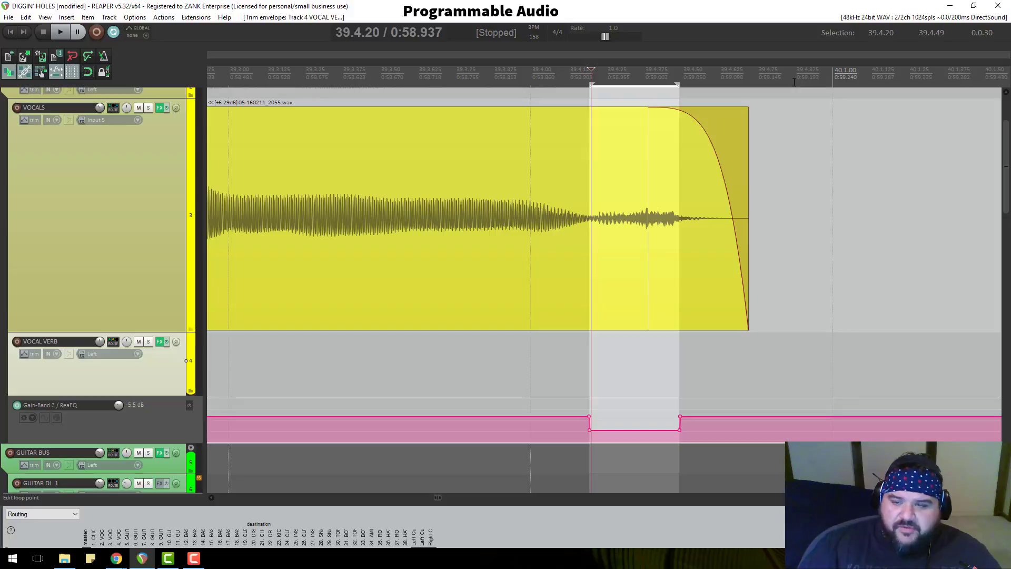
Select the empty stretch from 39.4.87 to 40.1.27 and trim the Gain-Band 3 envelope down there to create a second dip
drag(806, 82, 927, 82)
scroll(779, 281, down, 1)
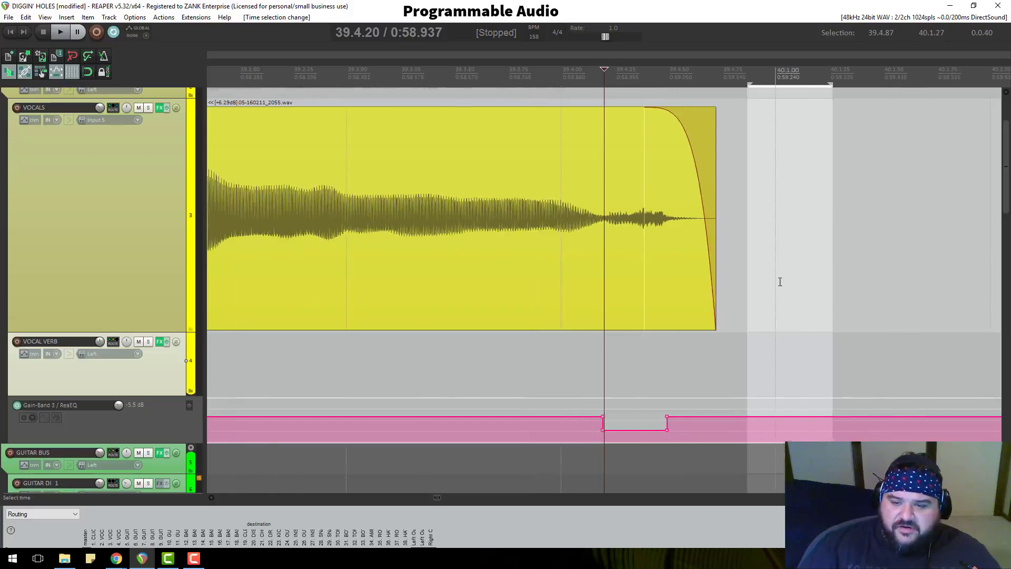
scroll(774, 287, down, 2)
scroll(726, 419, up, 4)
scroll(752, 416, down, 2)
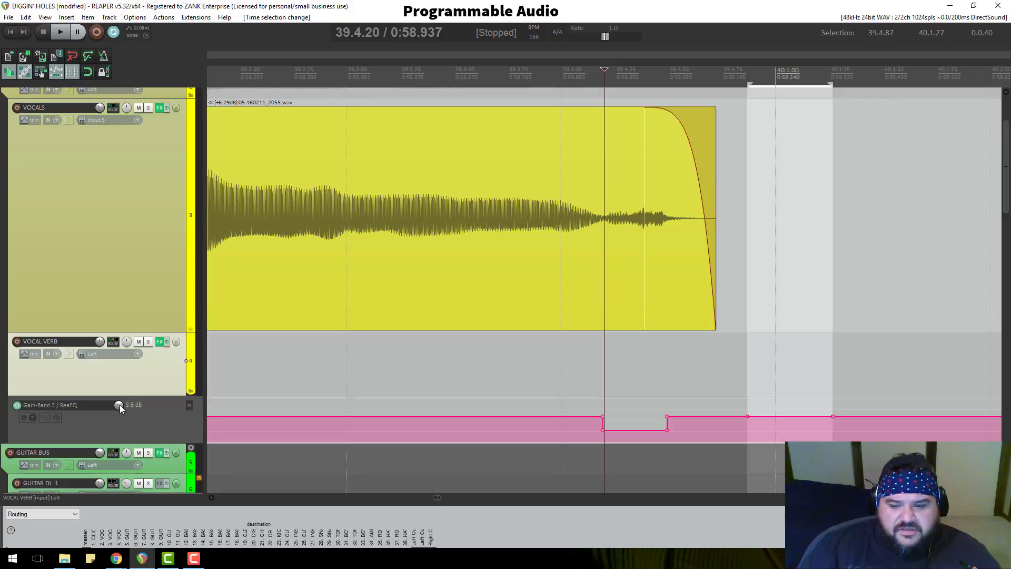
drag(119, 404, 119, 404)
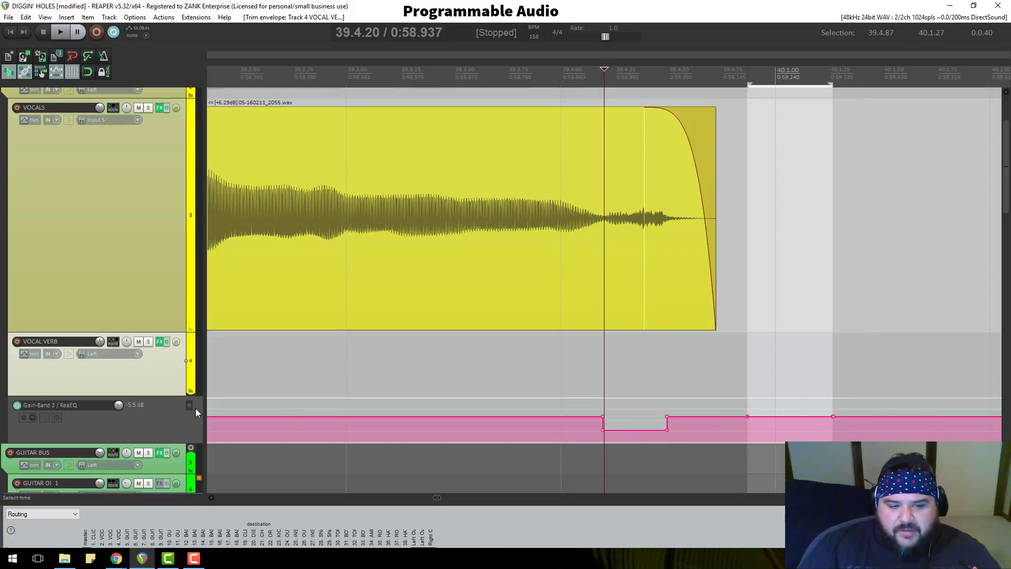
mouse_move(119, 405)
mouse_down()
mouse_move(119, 387)
mouse_move(119, 415)
mouse_up()
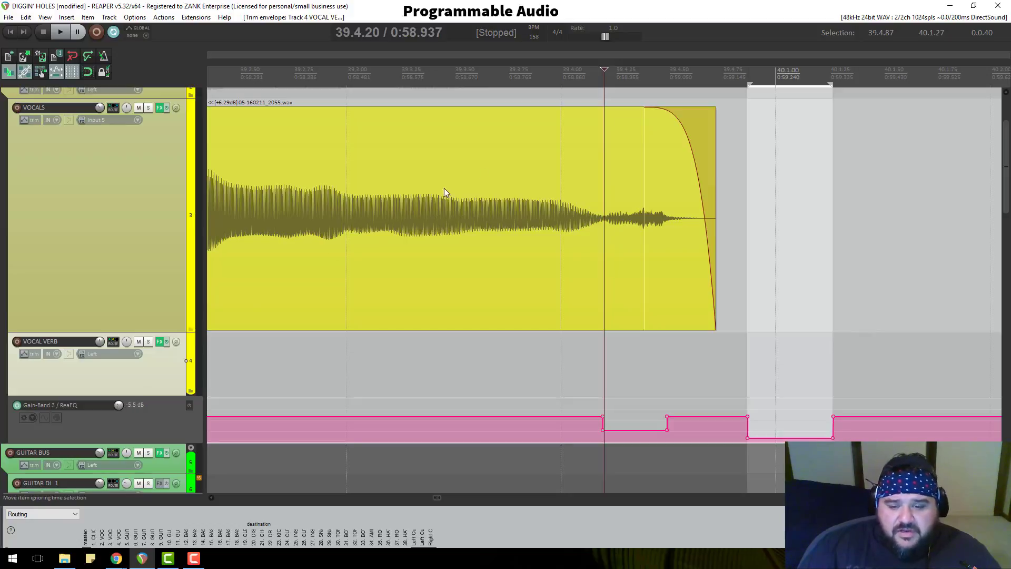
Try to lower both bottom points of the first Gain-Band 3 dip together
click(600, 77)
scroll(720, 355, up, 6)
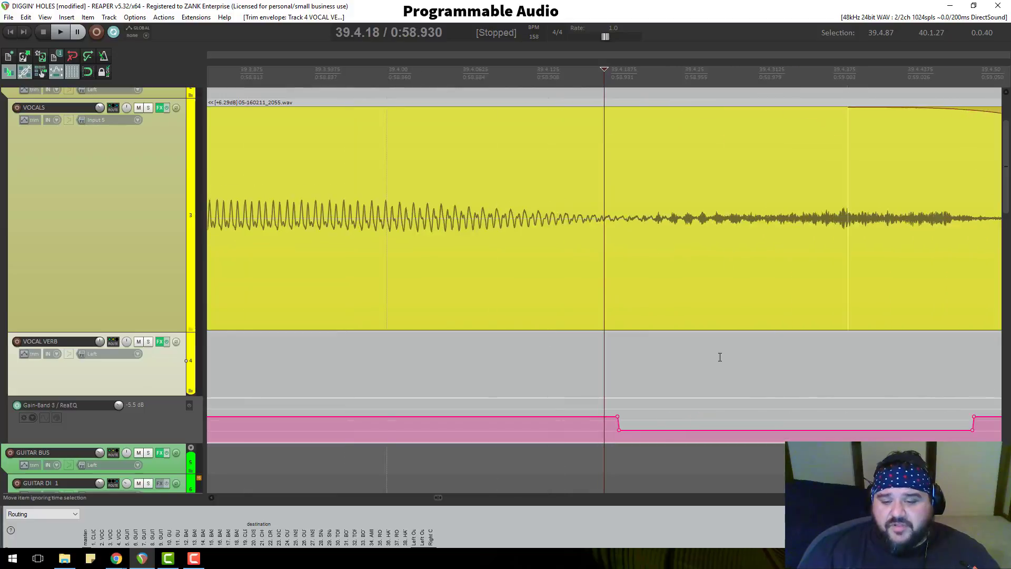
scroll(745, 370, down, 4)
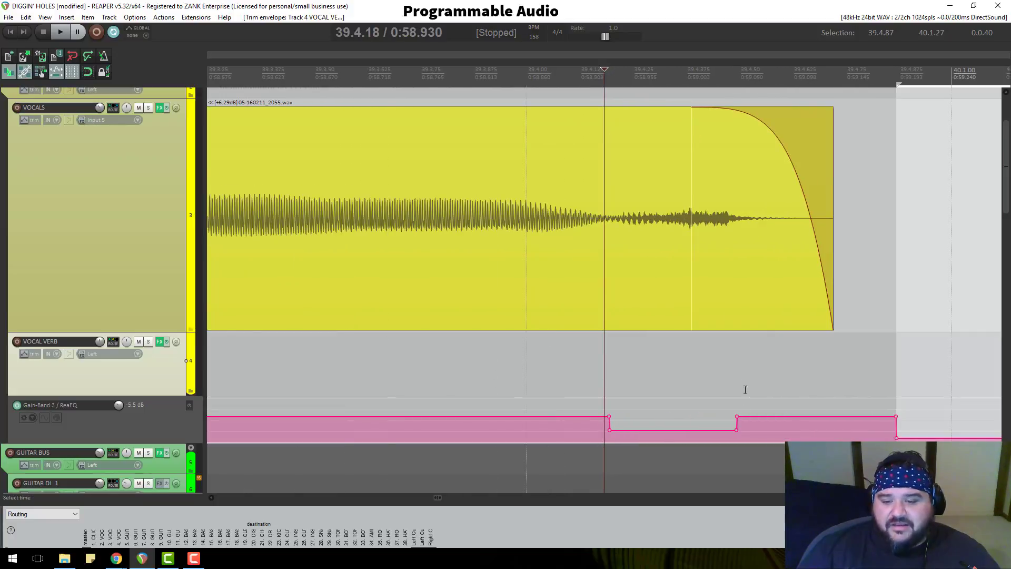
drag(735, 429, 610, 436)
drag(610, 436, 610, 435)
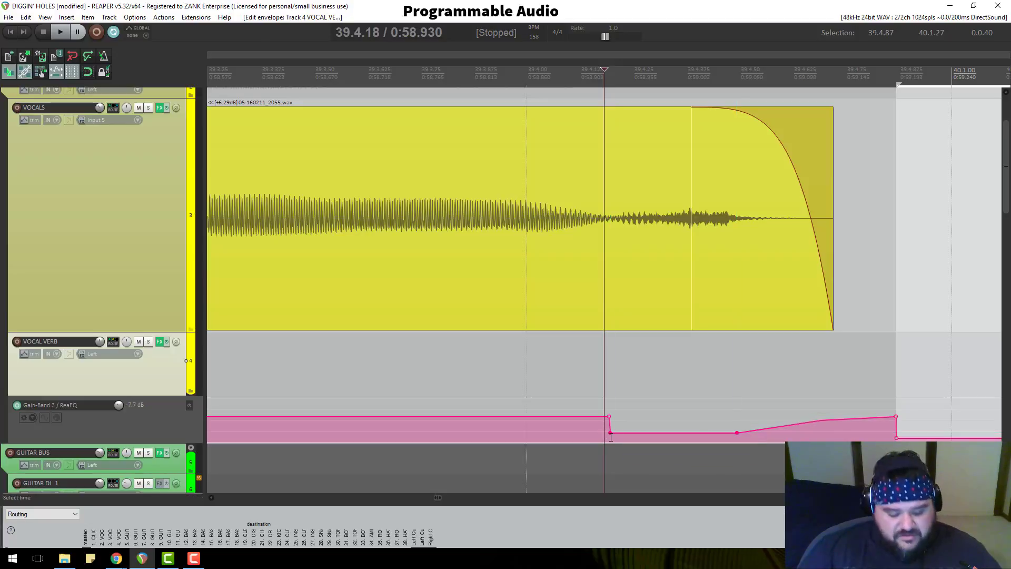
key(ctrl+z)
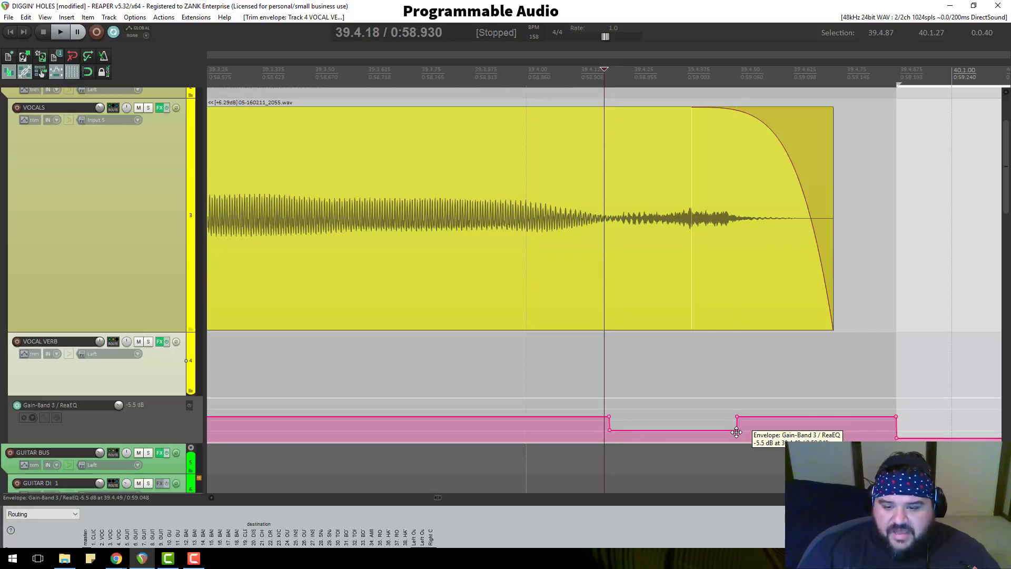
click(626, 429)
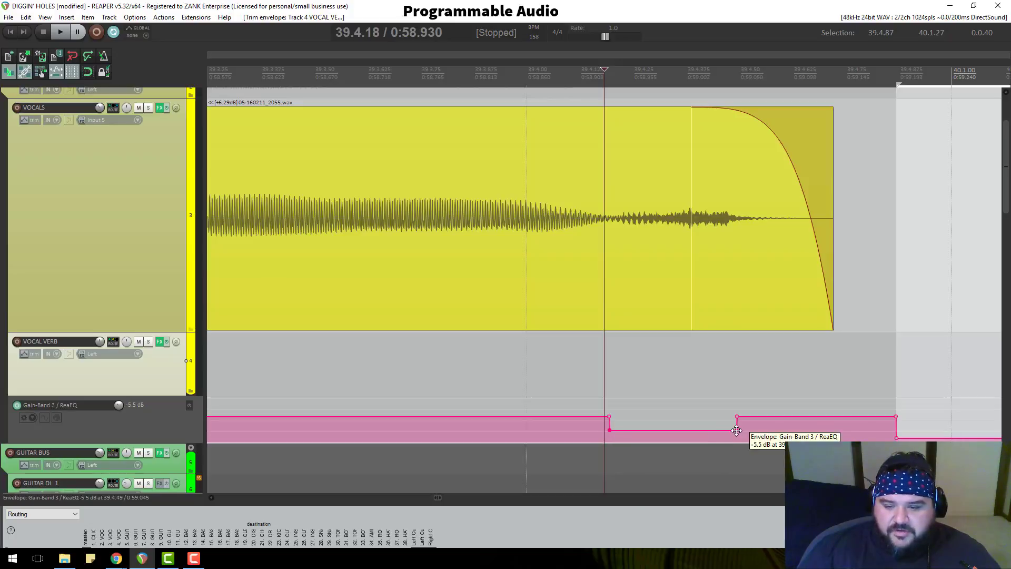
drag(736, 430, 737, 436)
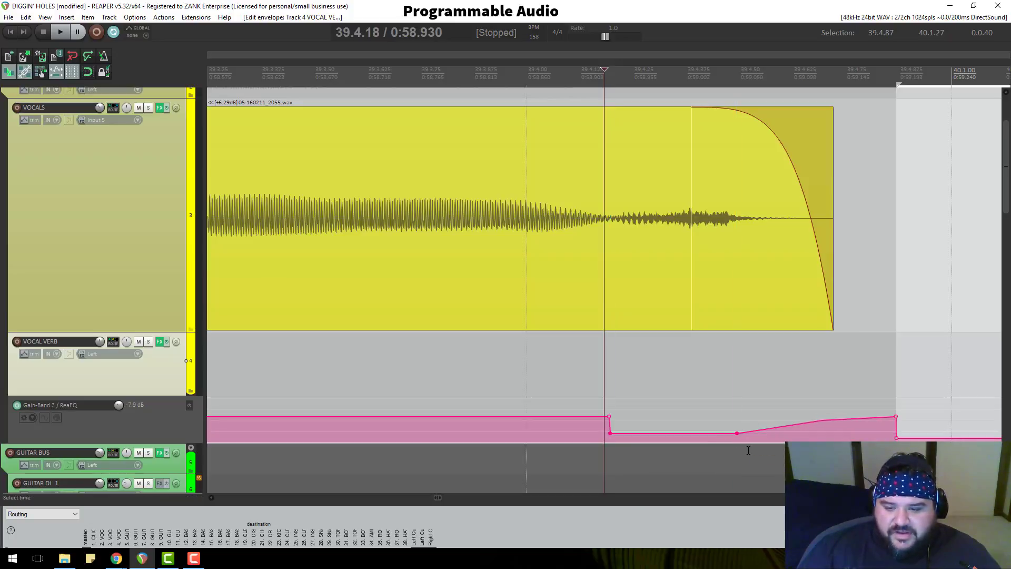
key(ctrl+z)
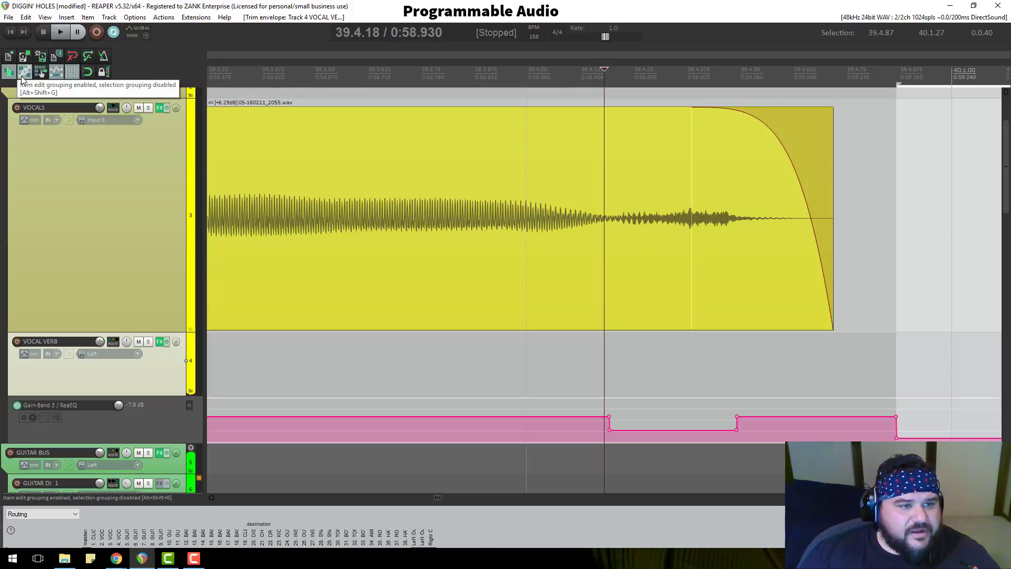
Turn off moving envelope points with media items and lower both bottom points of the first Gain-Band 3 dip to -40.0 dB
click(59, 75)
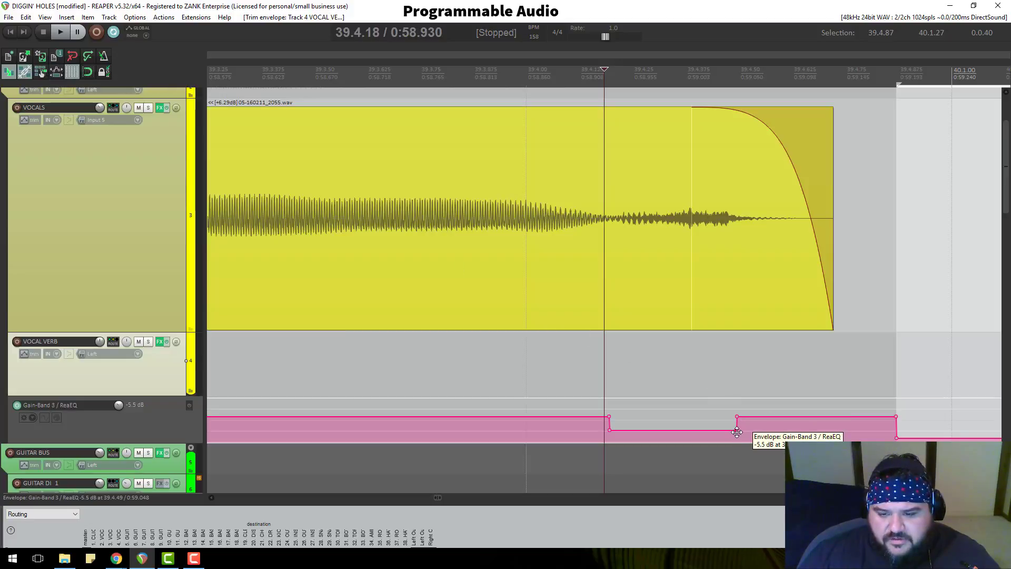
drag(736, 430, 726, 483)
drag(609, 430, 611, 479)
Audition the vocal ending with a time selection from 39.2.25 to 40.1.27 and check the VOCAL VERB track's ReaEQ settings
scroll(600, 195, down, 6)
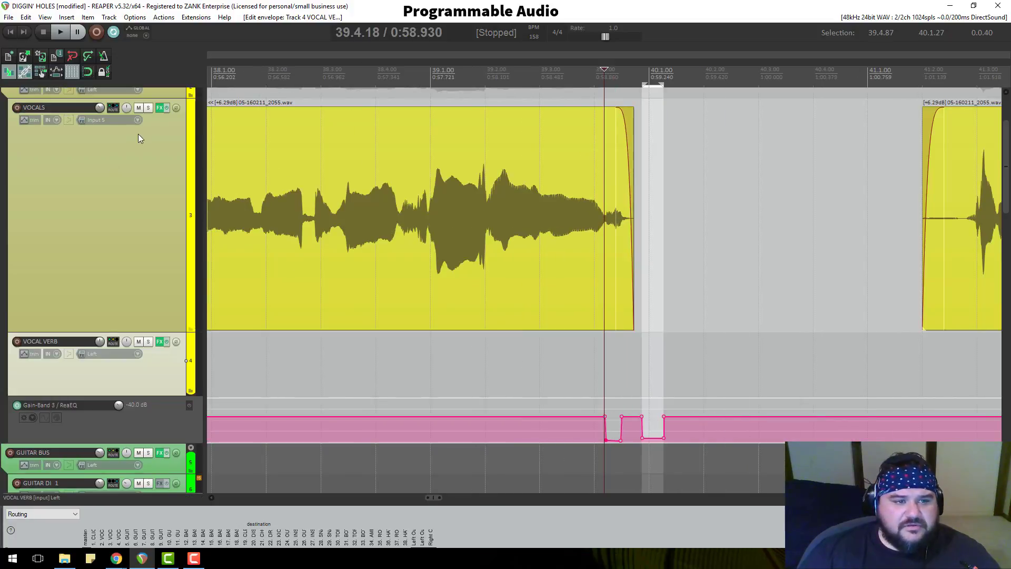
scroll(166, 202, up, 1)
scroll(165, 202, up, 1)
drag(643, 85, 779, 83)
key(space)
scroll(804, 253, up, 4)
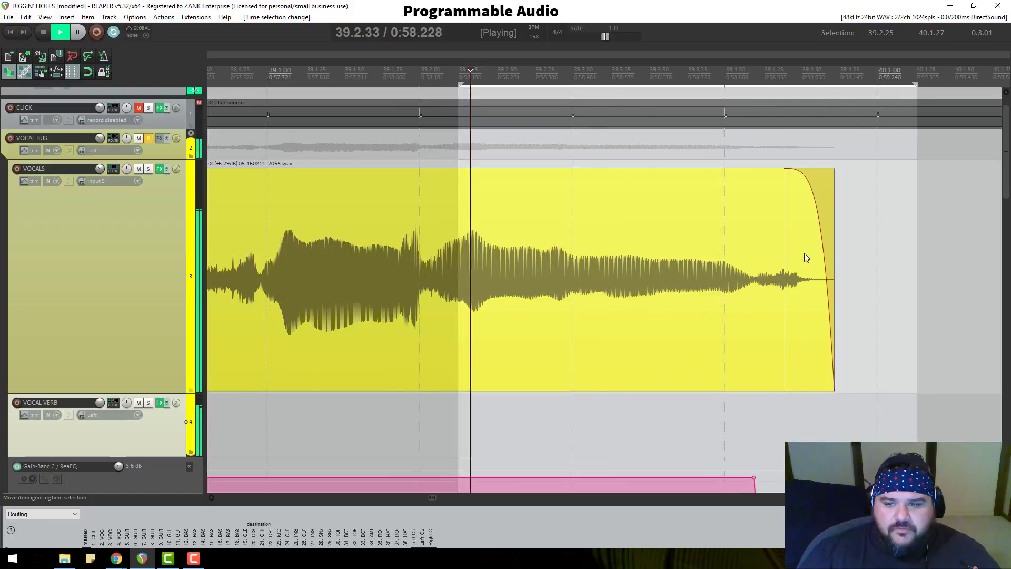
scroll(803, 253, down, 4)
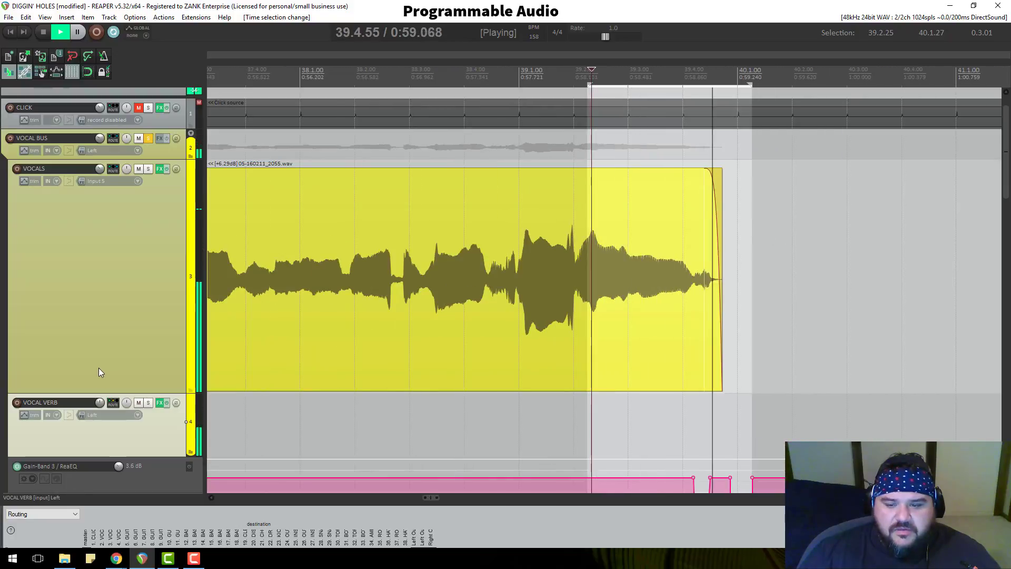
key(space)
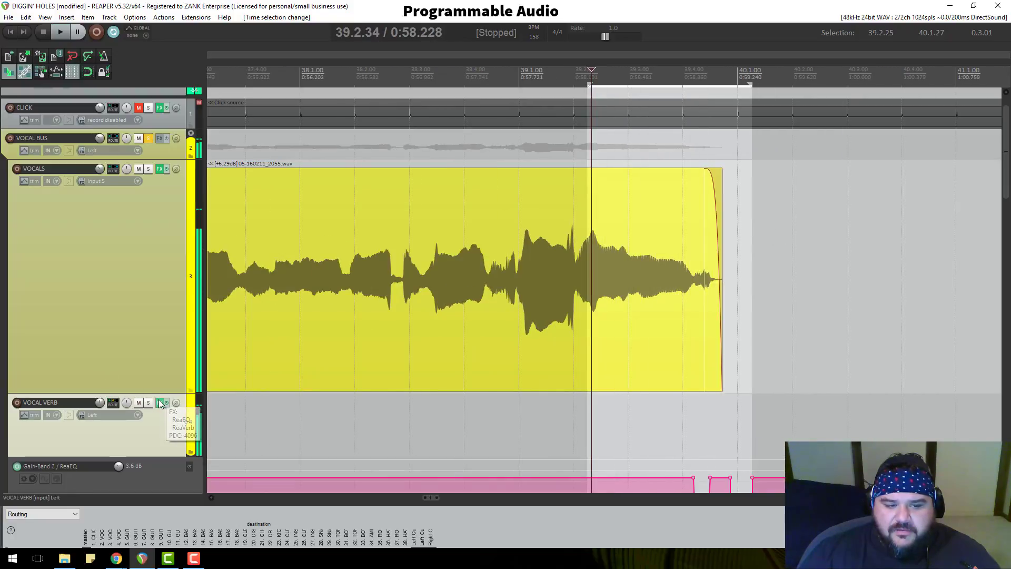
click(159, 403)
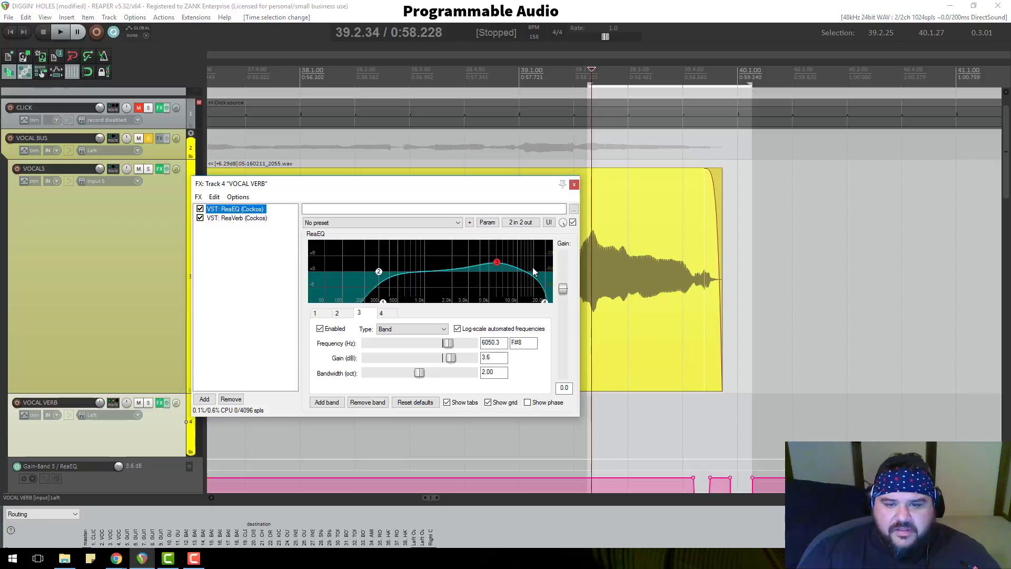
click(574, 184)
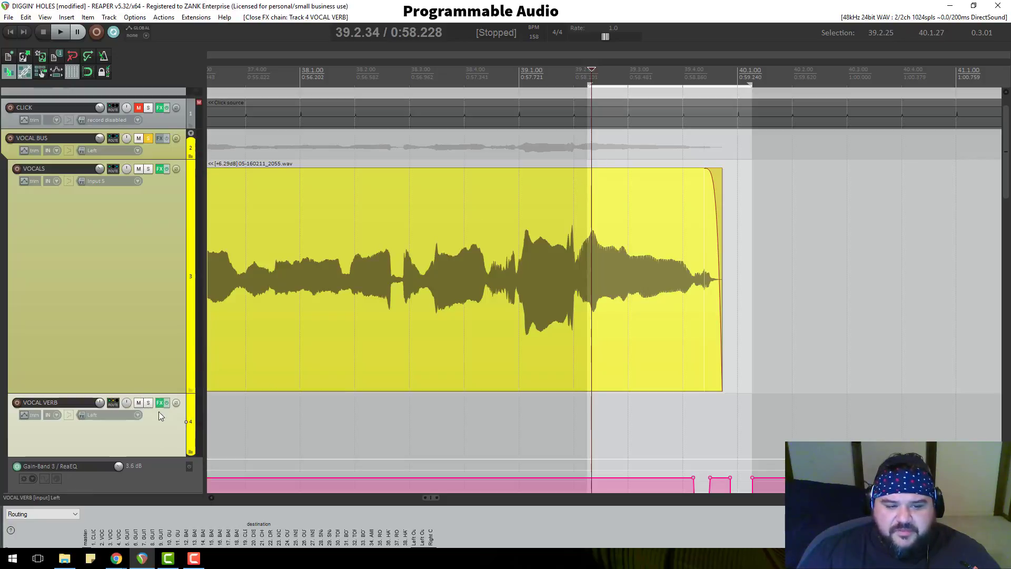
Audition the vocal ending with the Gain-Band 3 envelope bypassed and with it active again to compare the reverb
scroll(125, 448, down, 2)
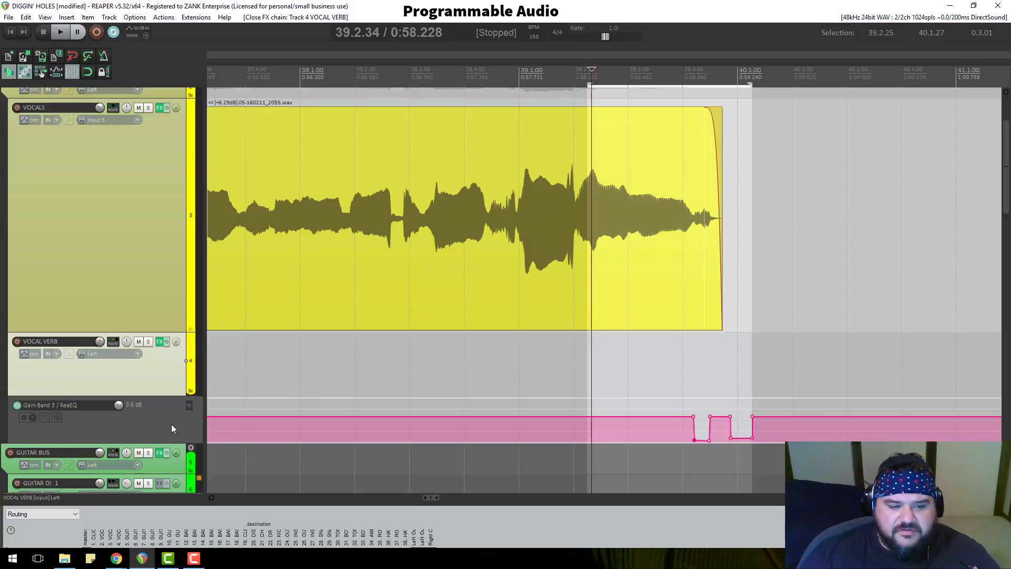
click(188, 403)
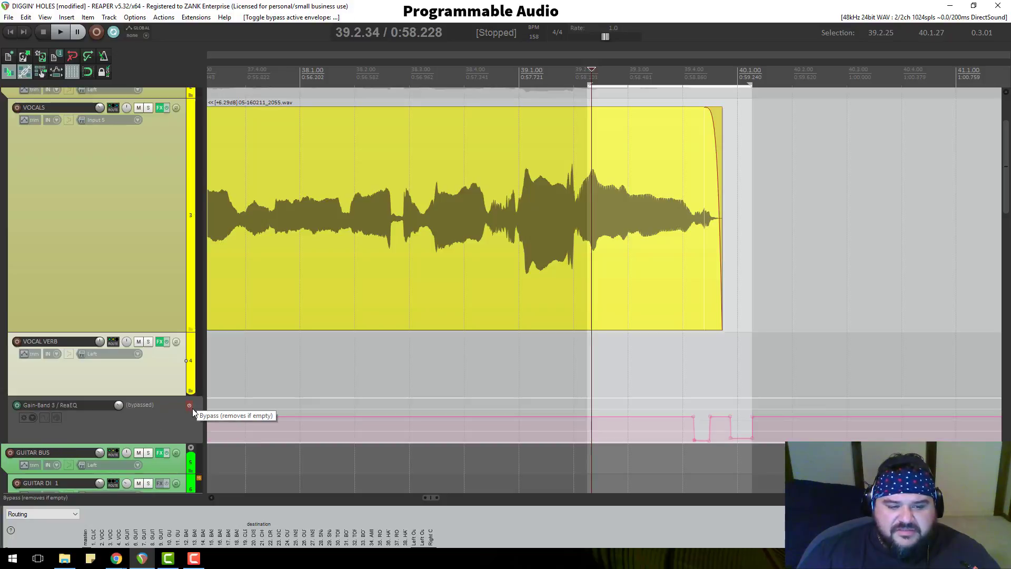
key(space)
key(space)
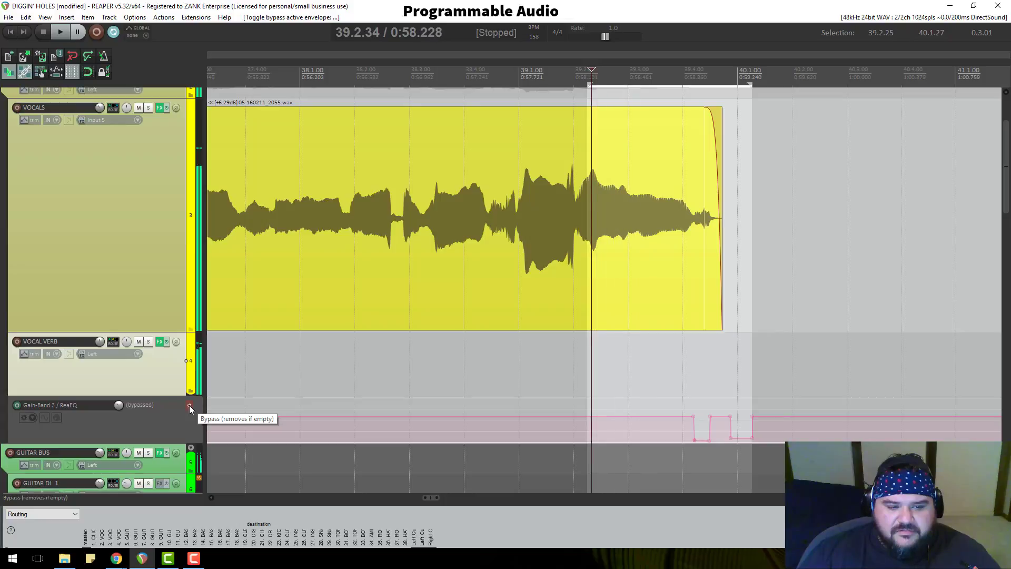
click(188, 404)
key(space)
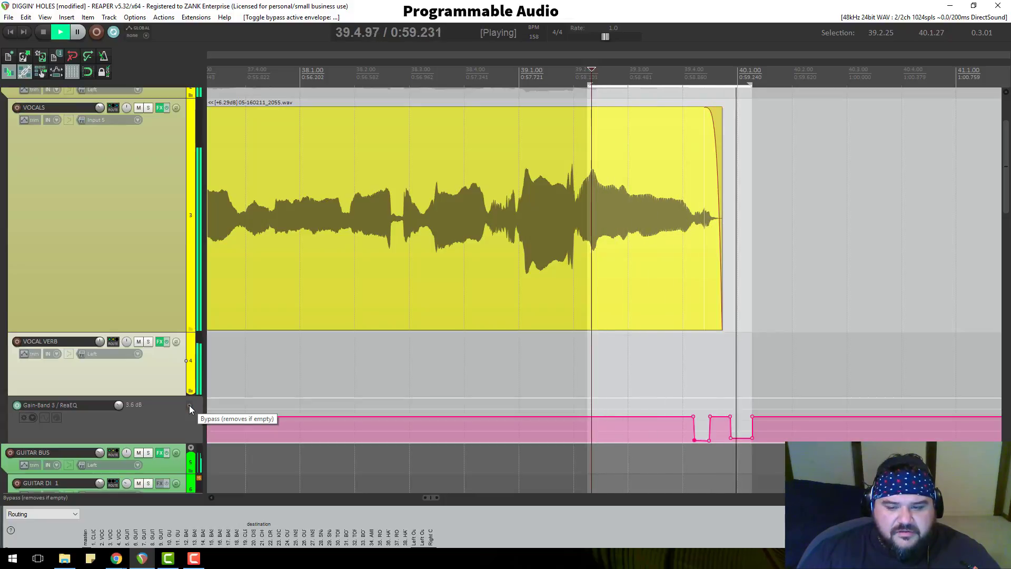
key(space)
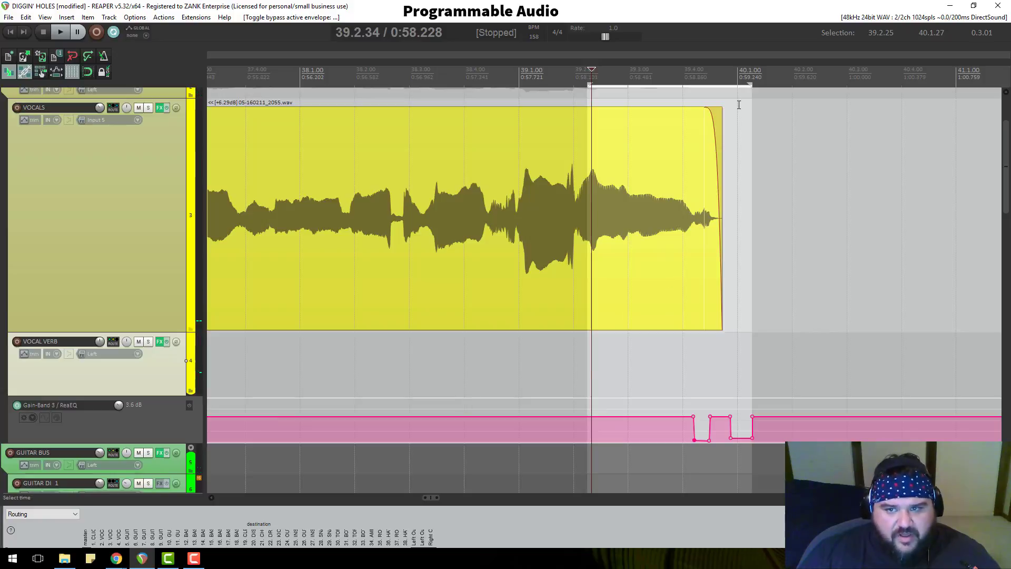
Place the edit cursor at 39.4.39 and make the Gain-Band 3 envelope lane taller
click(705, 79)
scroll(688, 240, up, 2)
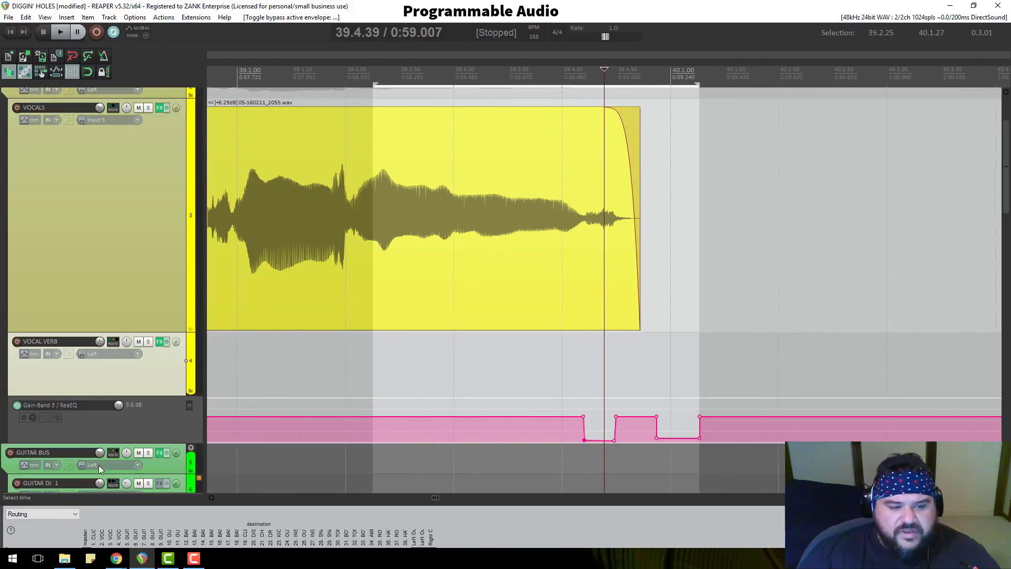
scroll(102, 411, down, 2)
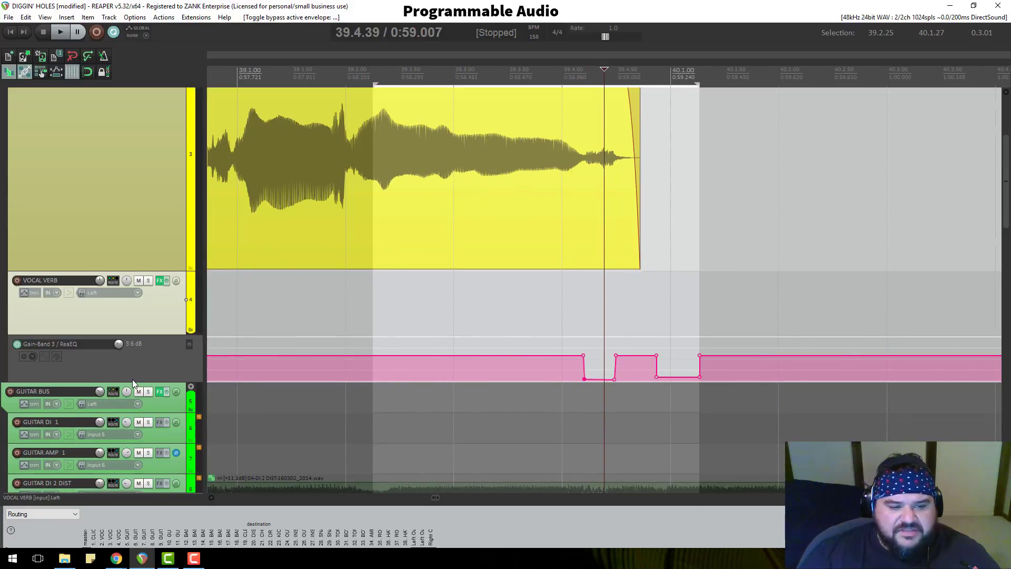
drag(132, 380, 128, 439)
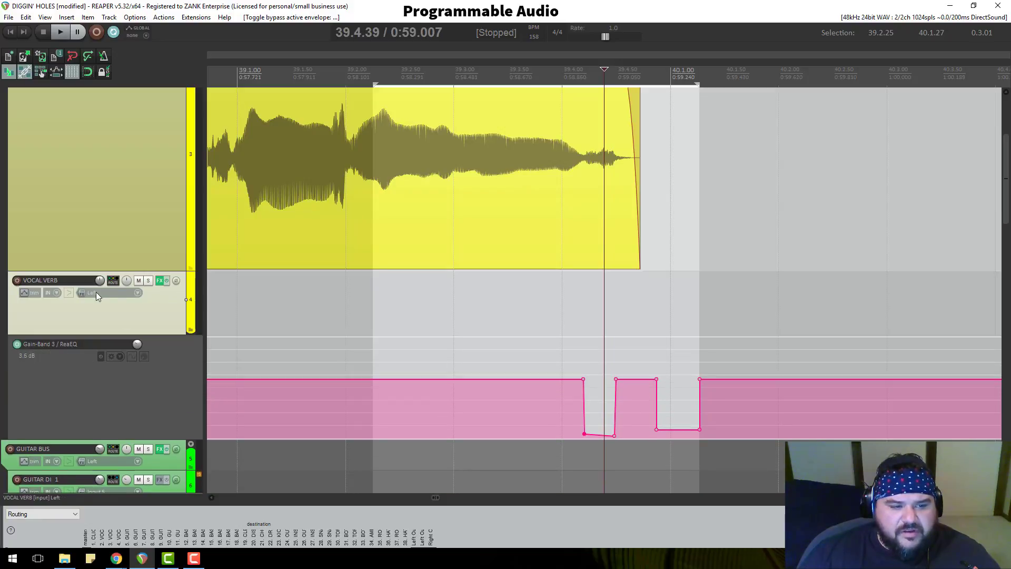
Enable the Bypass envelope for ReaEQ on the VOCAL VERB track
click(27, 294)
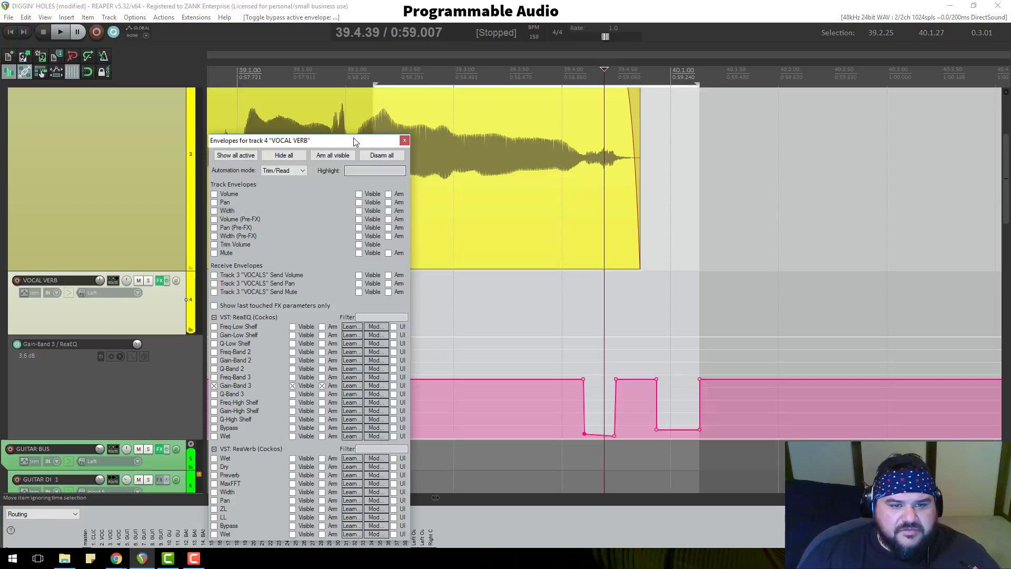
drag(354, 144, 354, 83)
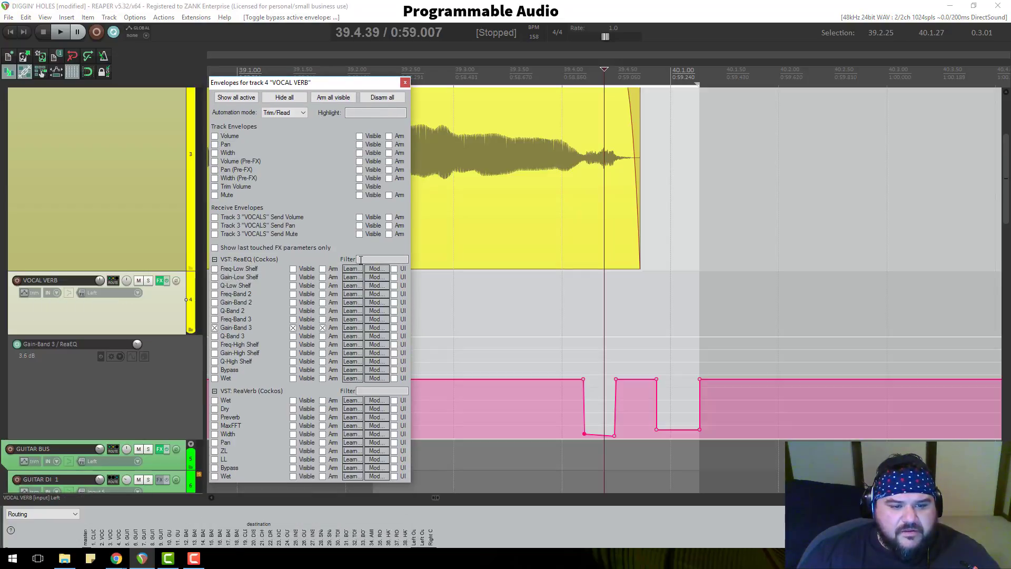
click(215, 370)
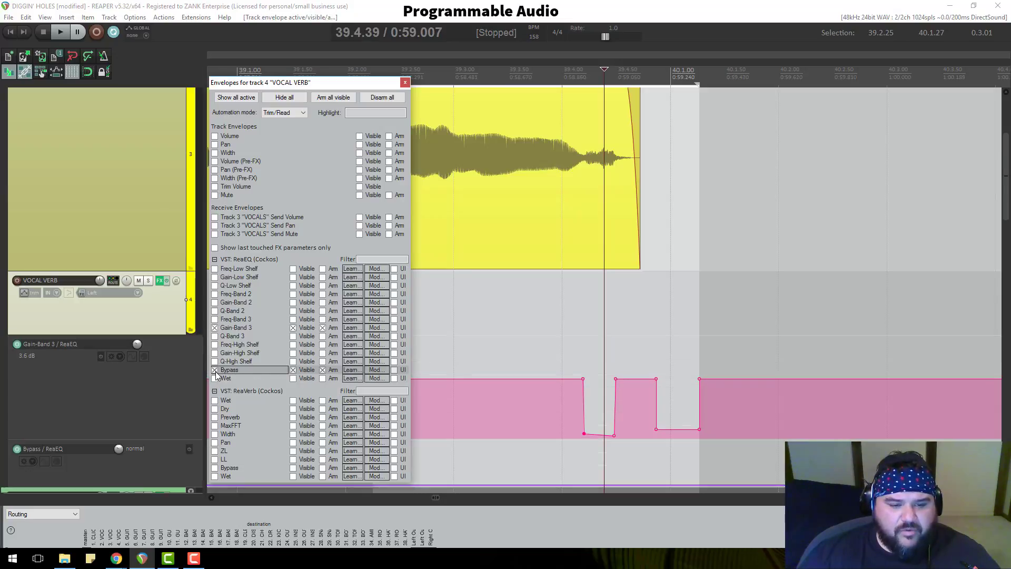
click(404, 84)
Lower both bottom points of the first Gain-Band 3 dip to -inf dB
scroll(592, 362, down, 5)
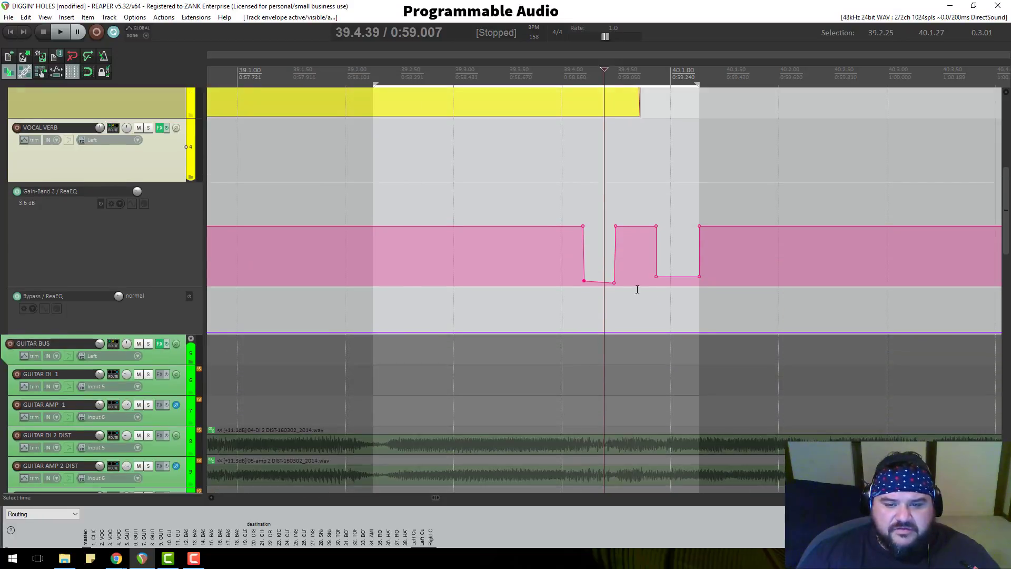
drag(583, 281, 580, 316)
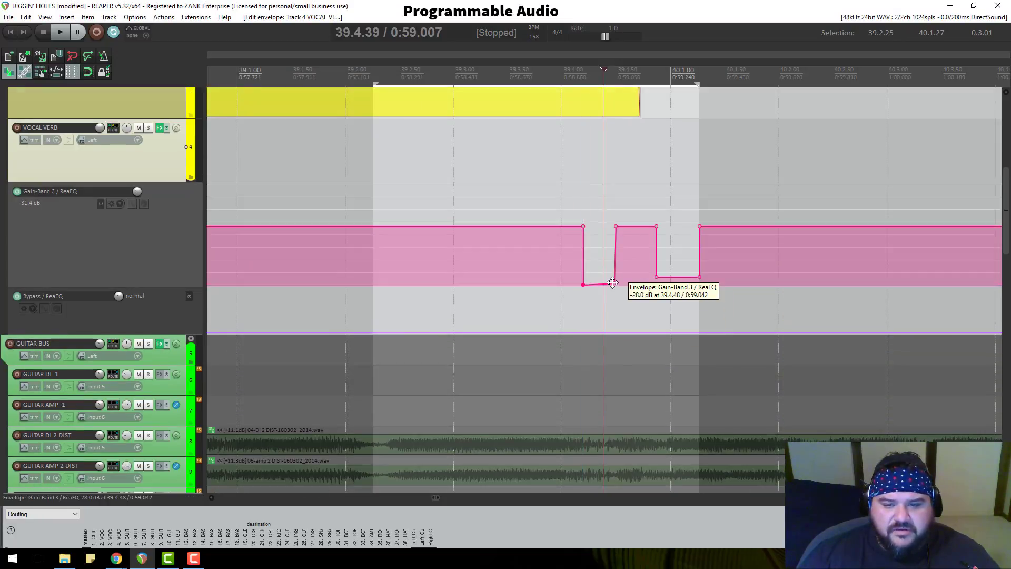
drag(612, 283, 611, 295)
Play the selected vocal ending while watching how band 3 moves in the VOCAL VERB track's ReaEQ
click(159, 127)
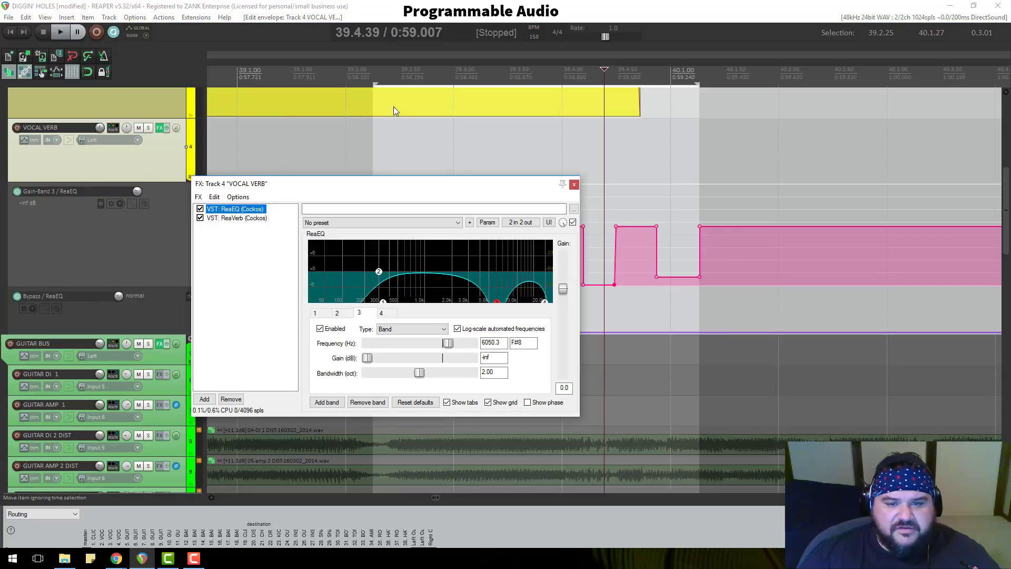
key(space)
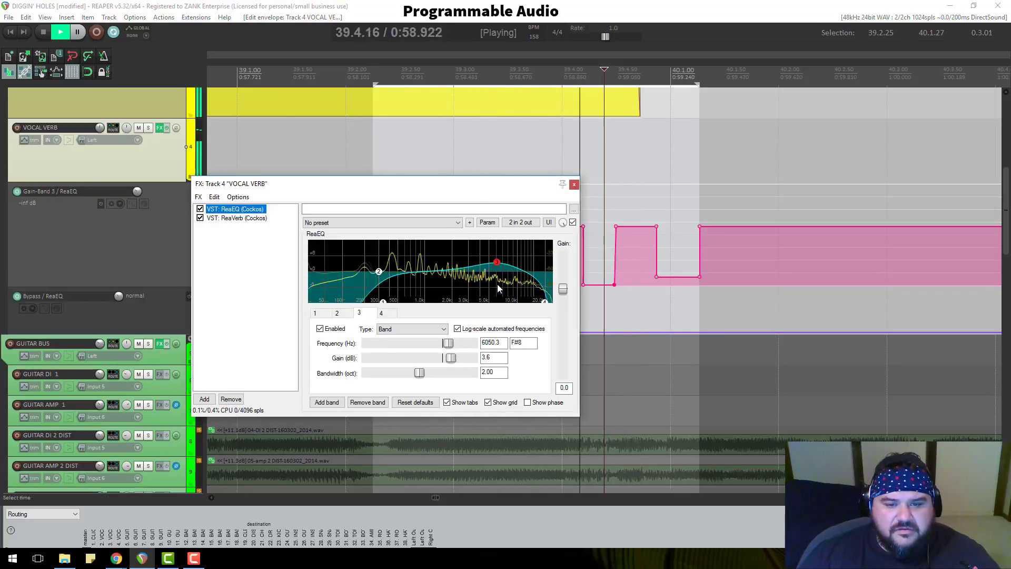
key(space)
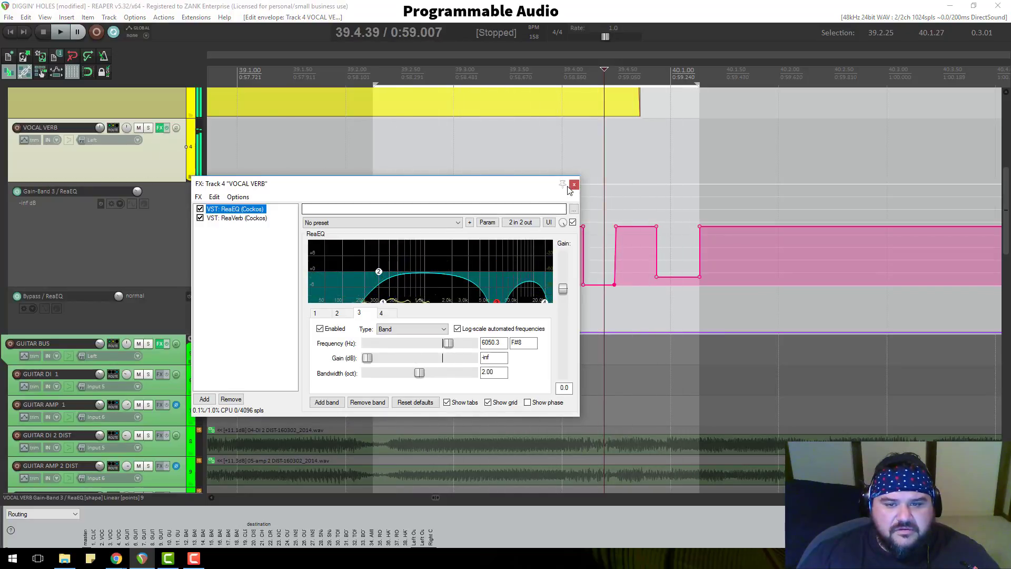
click(574, 184)
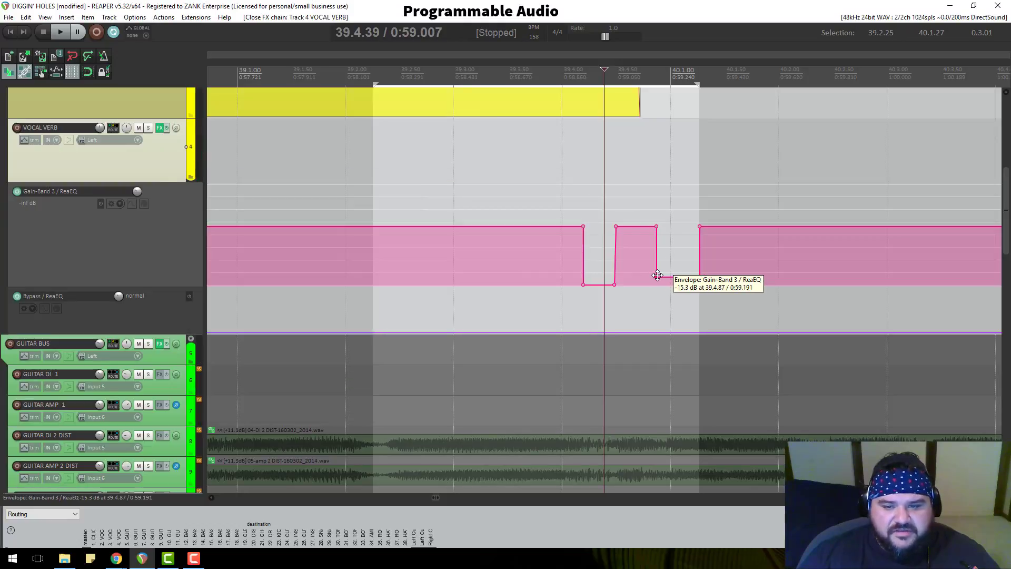
Delete the envelope points that form the second Gain-Band 3 dip, between 39.4.87 and 40.1.27
key(Delete)
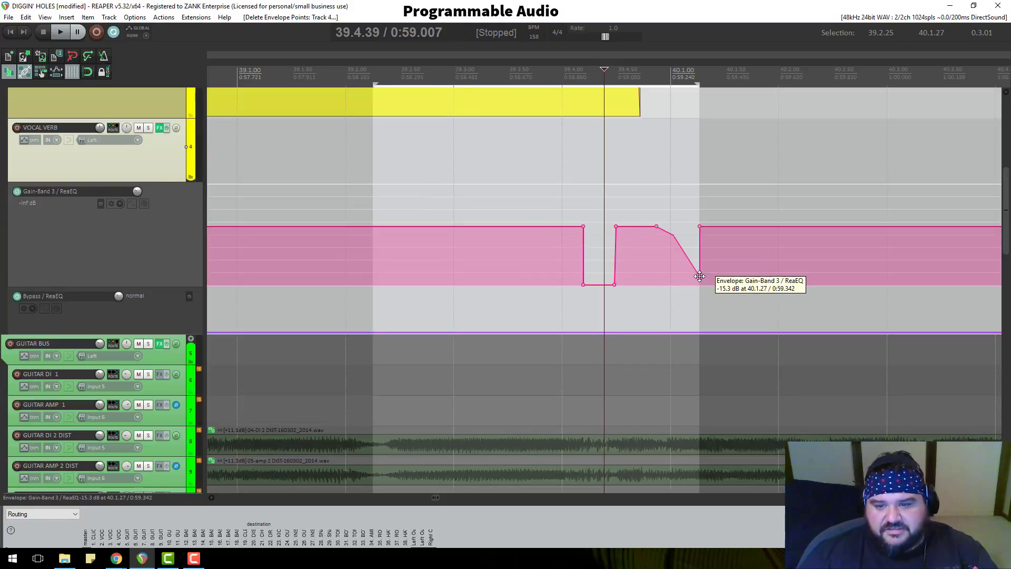
alt+click(699, 276)
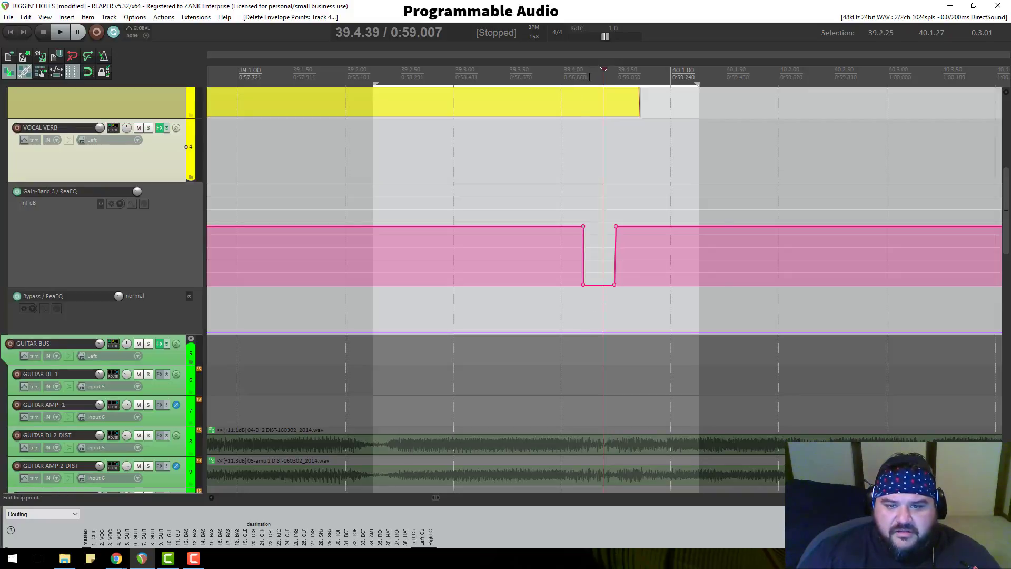
Set the time selection around the remaining Gain-Band 3 dip, from 39.4.15 to 39.4.64
mouse_move(582, 78)
mouse_down()
mouse_move(619, 80)
mouse_move(584, 84)
mouse_up()
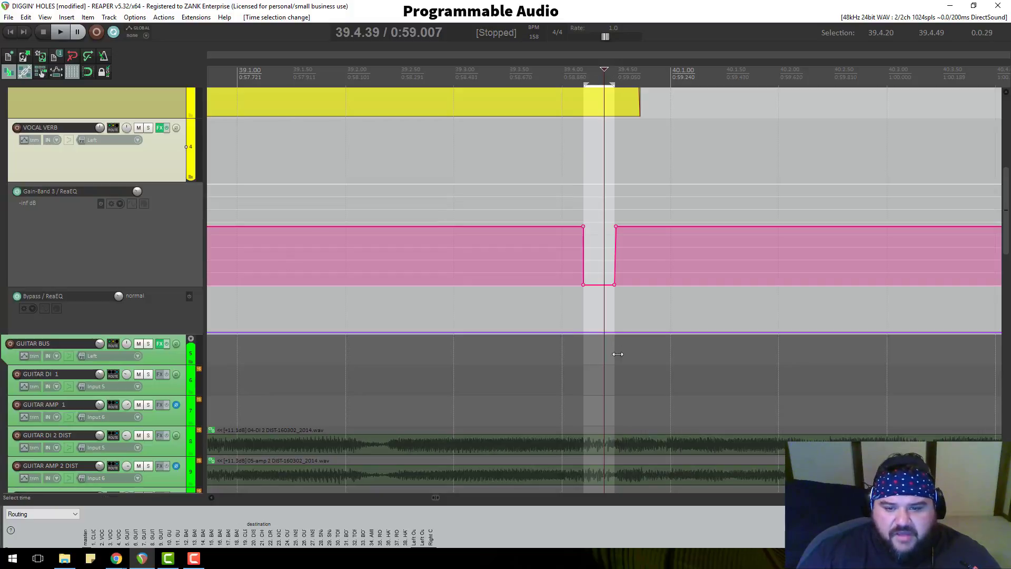
scroll(618, 354, up, 5)
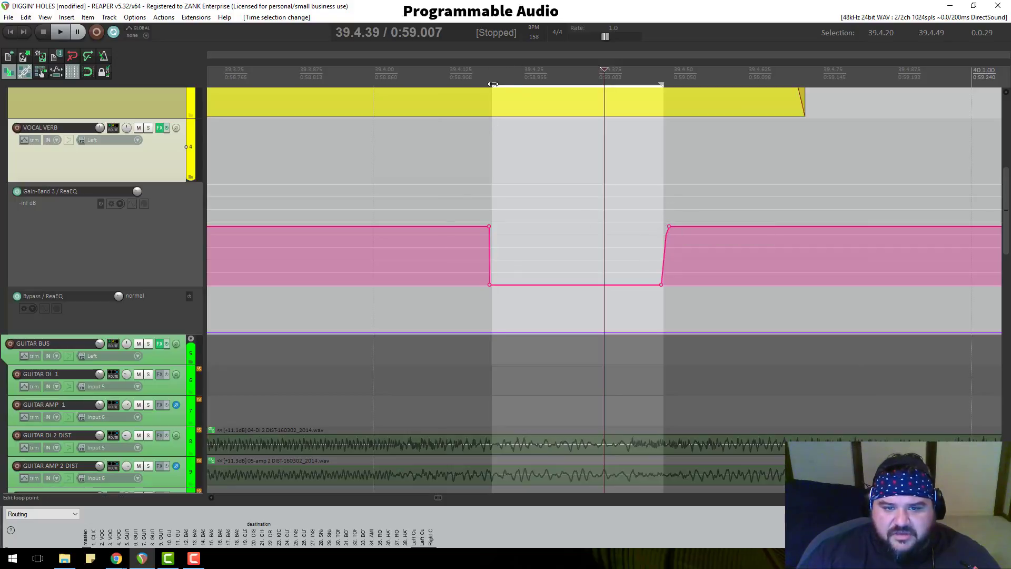
drag(493, 84, 462, 84)
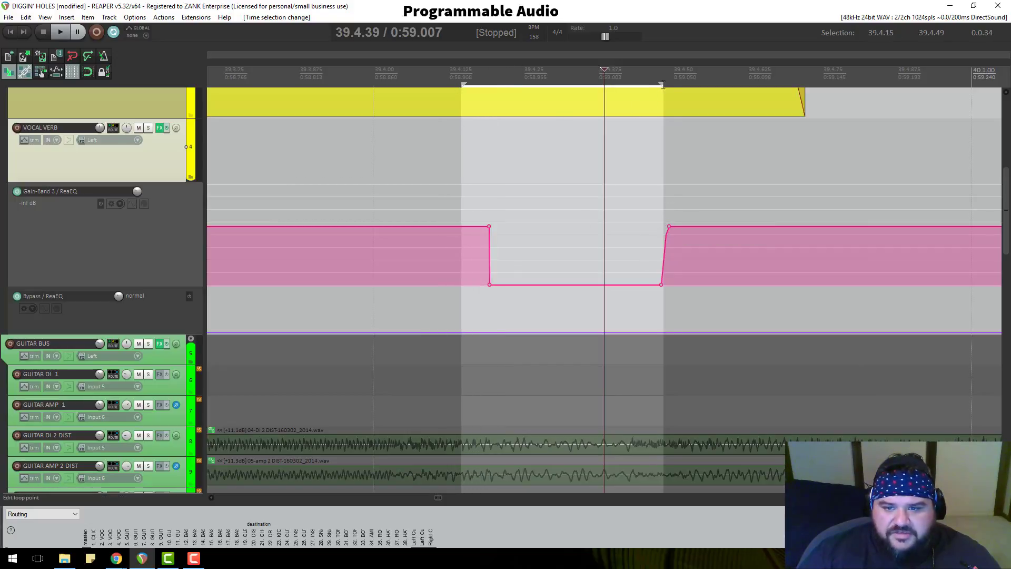
drag(661, 86, 689, 85)
drag(759, 84, 465, 126)
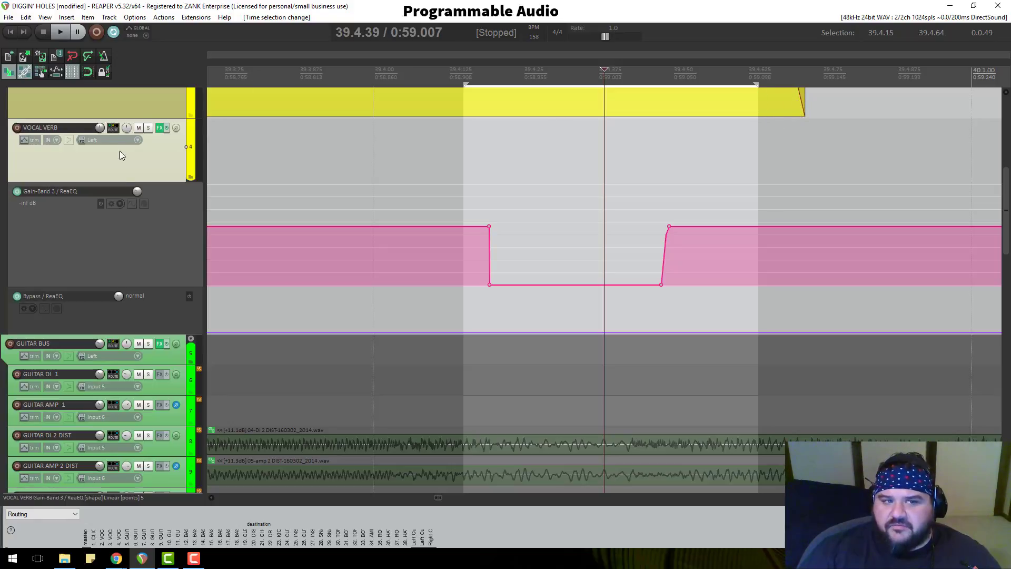
Trim the ReaEQ Bypass envelope to bypassed within the time selection from 39.4.15 to 39.4.64
scroll(142, 172, up, 8)
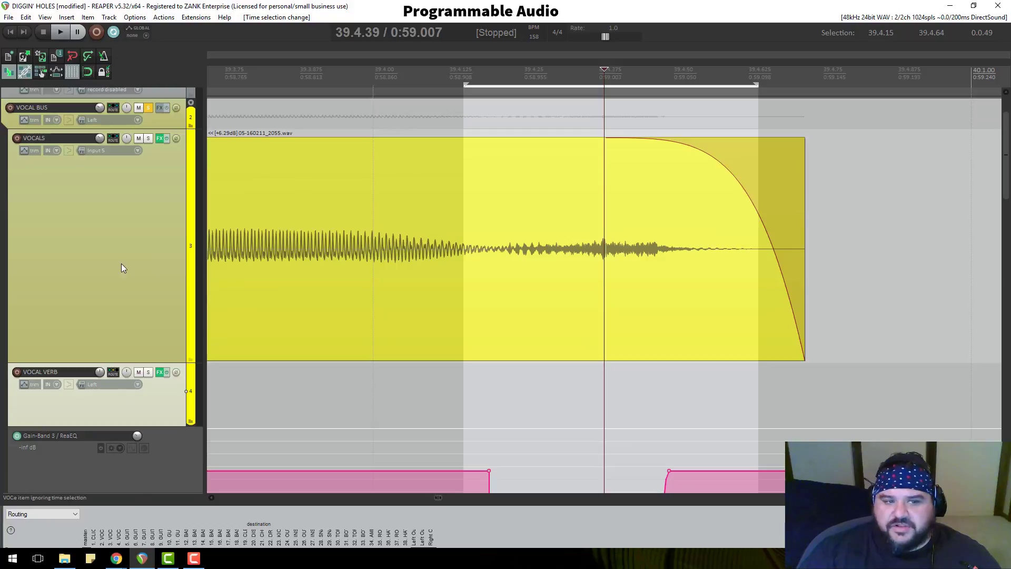
scroll(129, 292, down, 7)
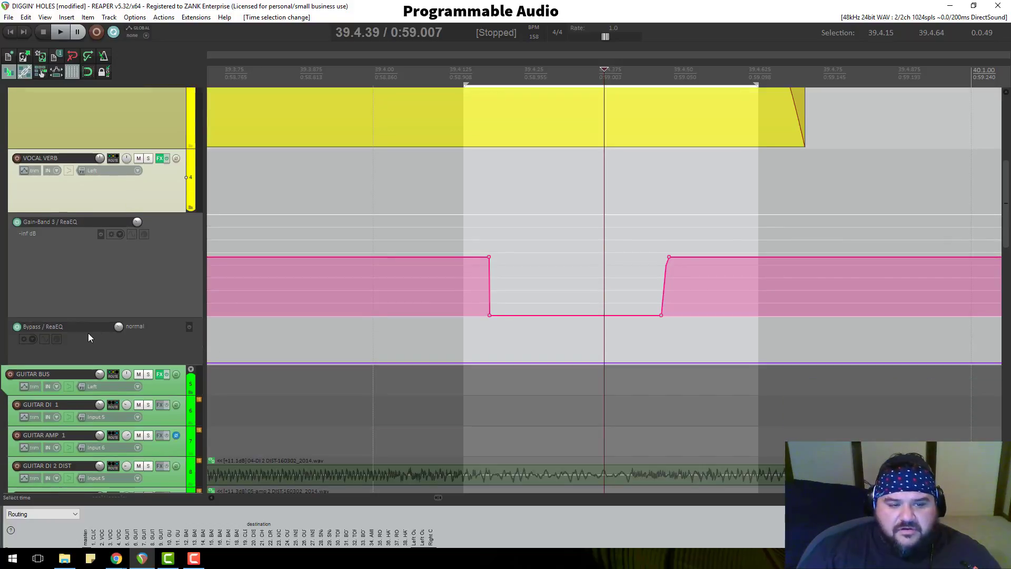
click(118, 327)
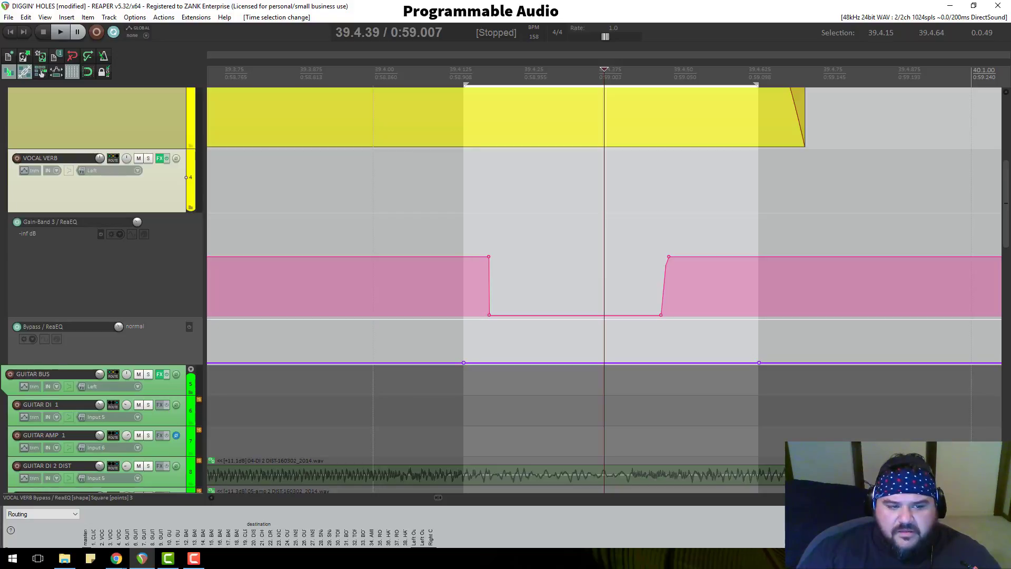
drag(119, 326, 119, 310)
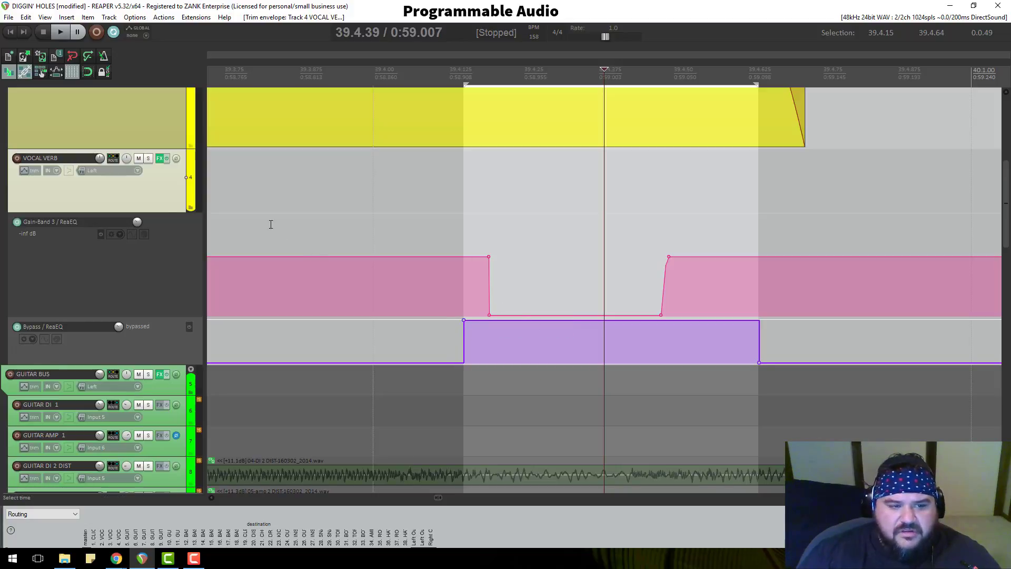
Check ReaEQ's enabled state in the VOCAL VERB effects chain inside the bypassed section and at 39.4.07 before it
click(162, 159)
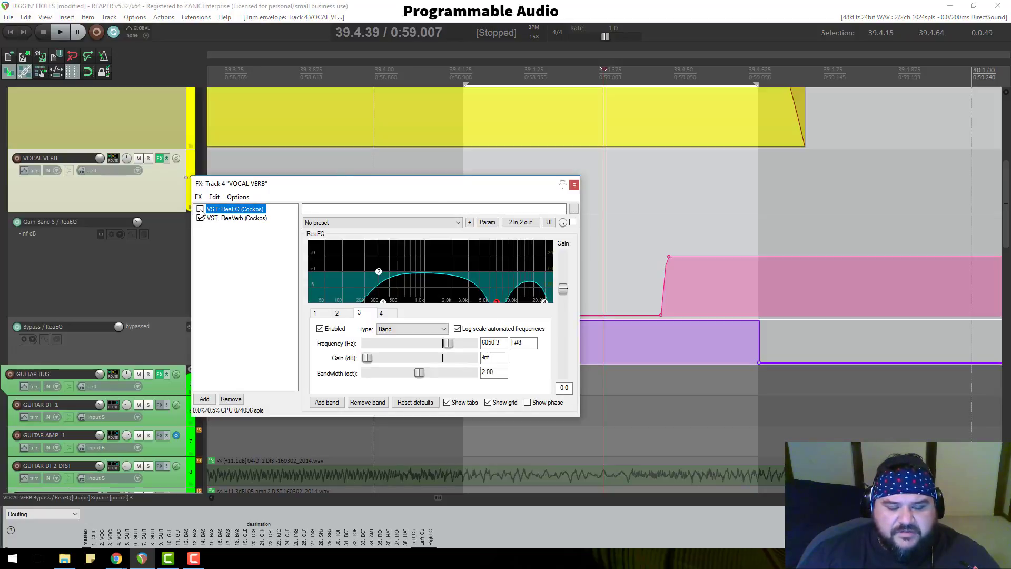
click(415, 82)
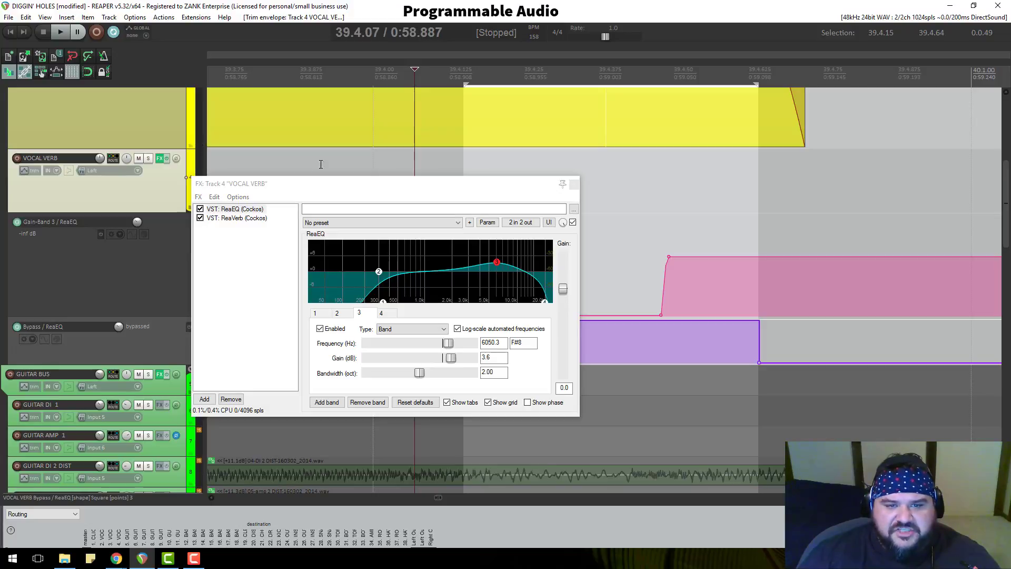
scroll(589, 199, down, 3)
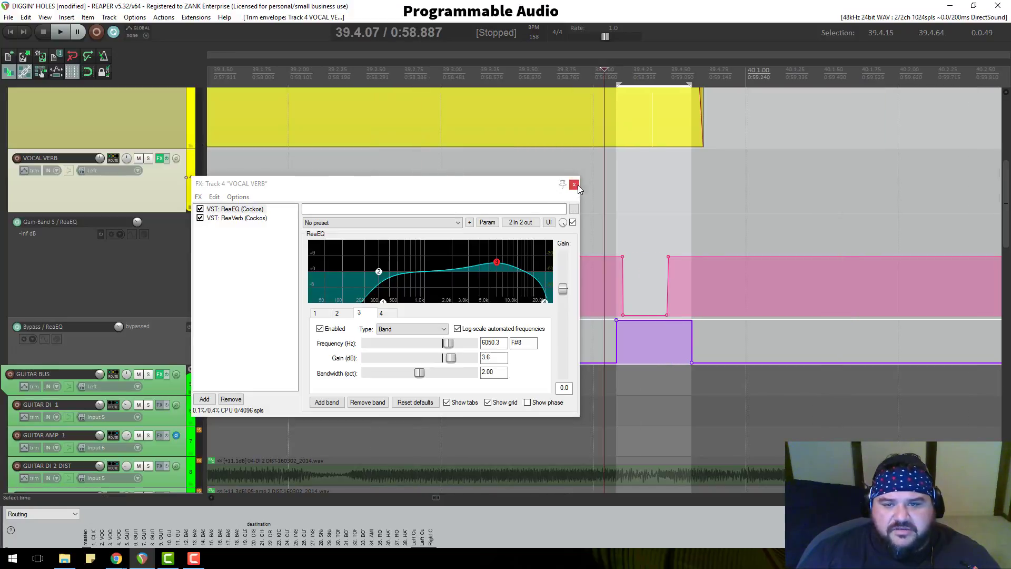
click(574, 184)
Set the time selection from 38.4.36 to 40.1.69 around the vocal ending and place the edit cursor at 38.4.45
scroll(566, 132, down, 5)
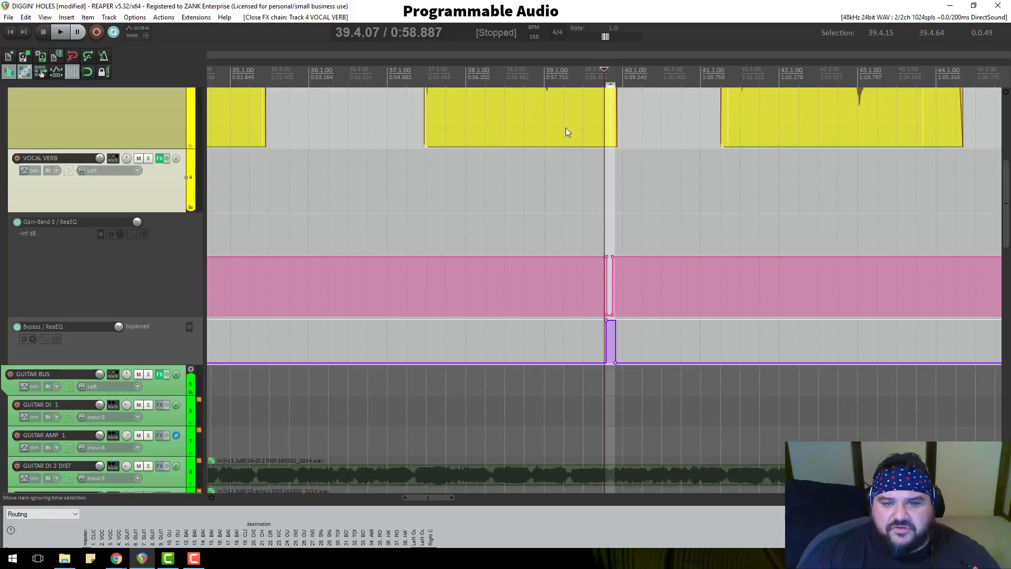
scroll(566, 133, up, 4)
drag(652, 76, 319, 76)
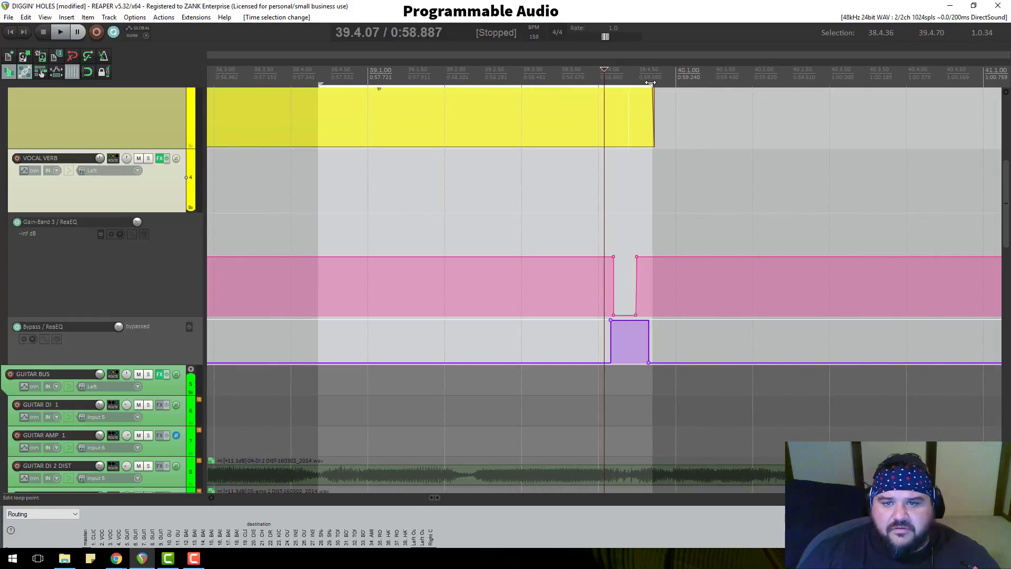
drag(650, 83, 729, 82)
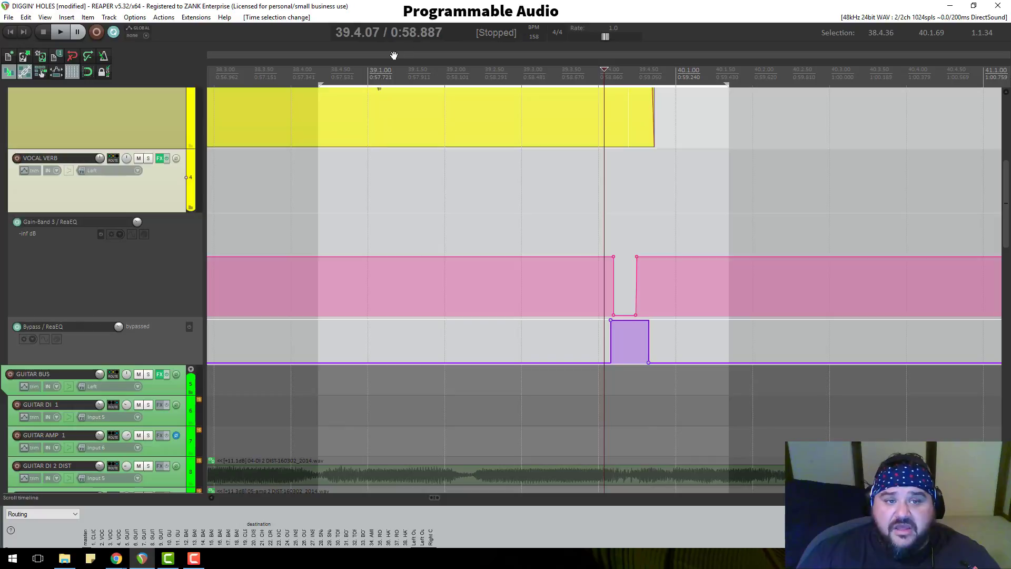
click(325, 79)
scroll(152, 150, up, 3)
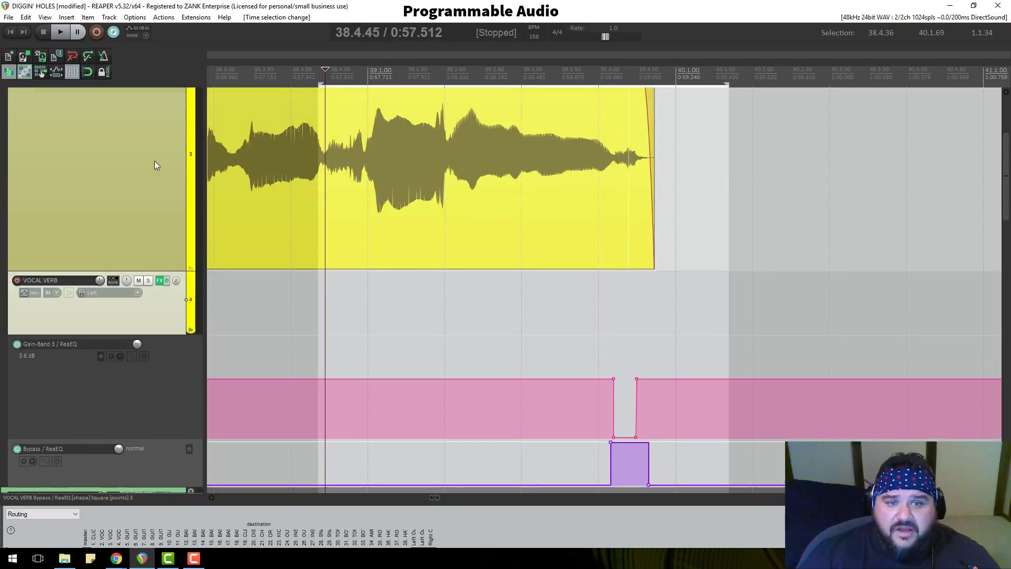
scroll(141, 164, down, 3)
scroll(142, 164, up, 3)
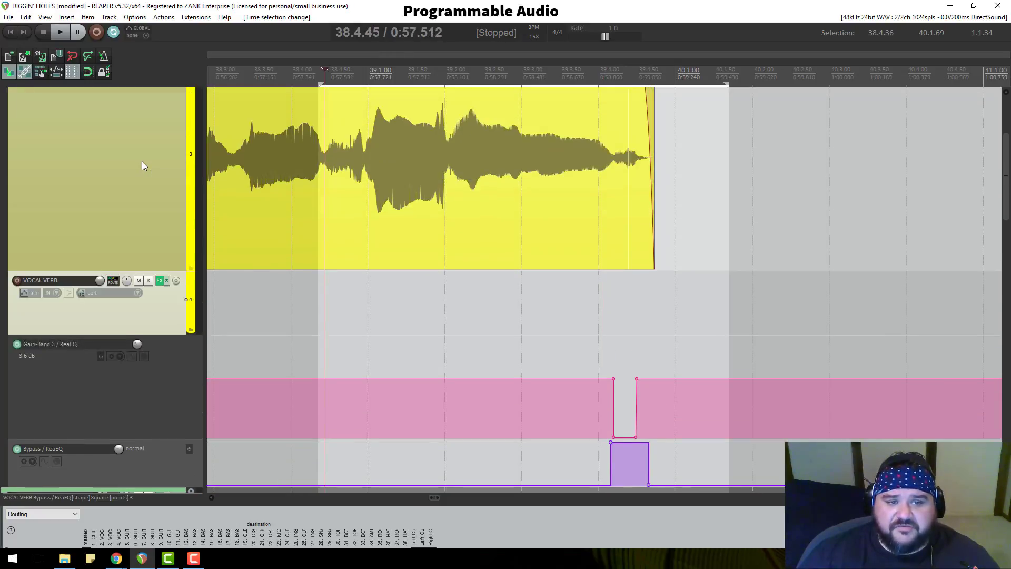
Unsolo the VOCAL BUS track and play the vocal ending from 38.4.45 in the full mix
key(grave)
key(space)
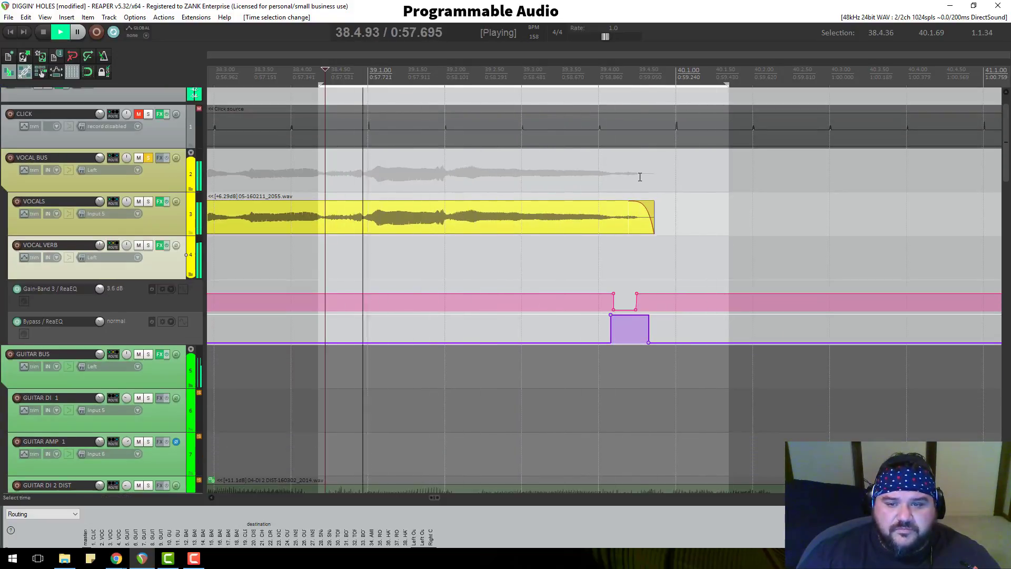
key(space)
click(149, 159)
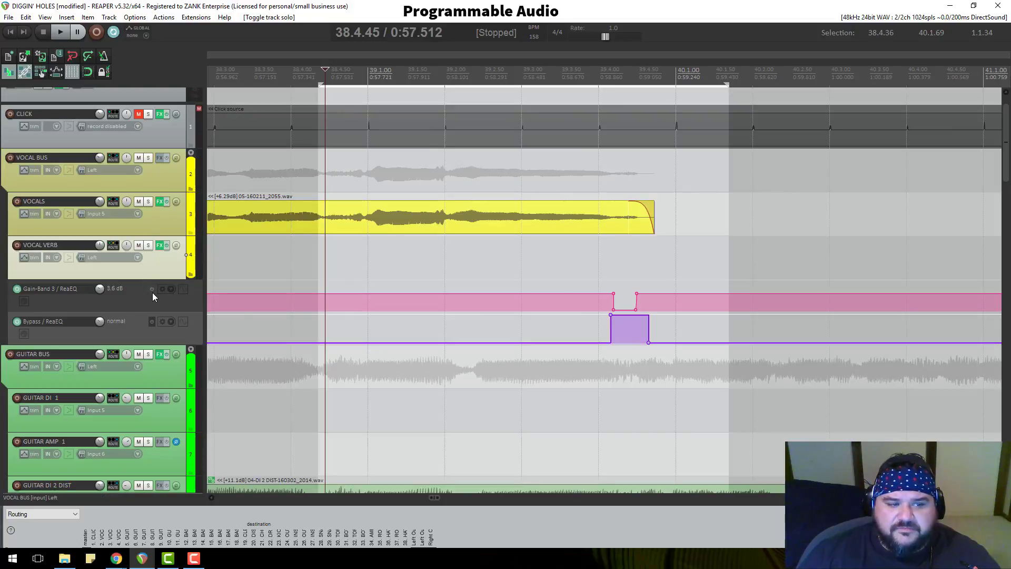
key(space)
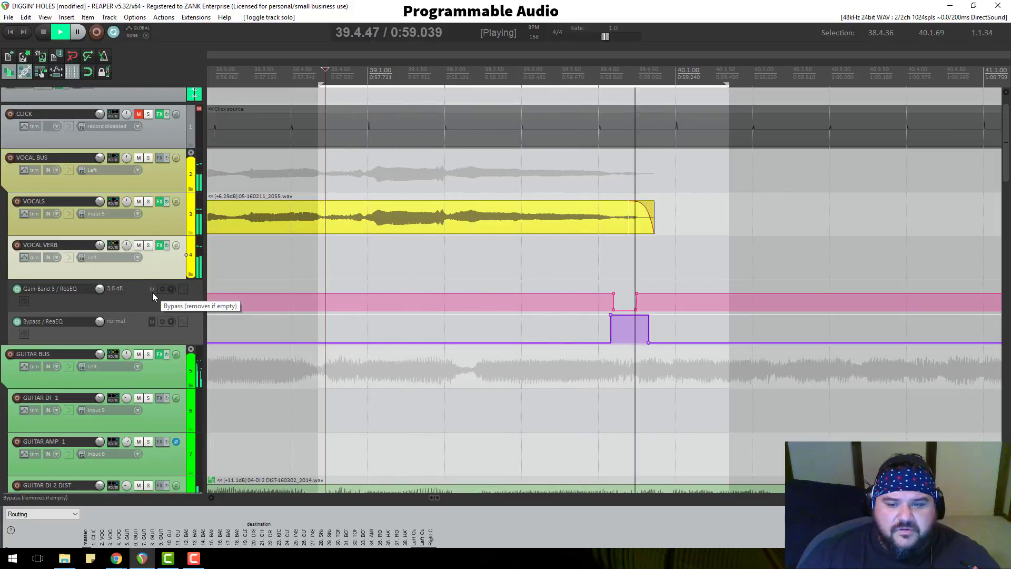
key(space)
Bypass VOCAL VERB's Gain-Band 3 and Bypass envelopes, play the vocal ending for comparison, and reactivate both envelopes
click(152, 292)
click(153, 321)
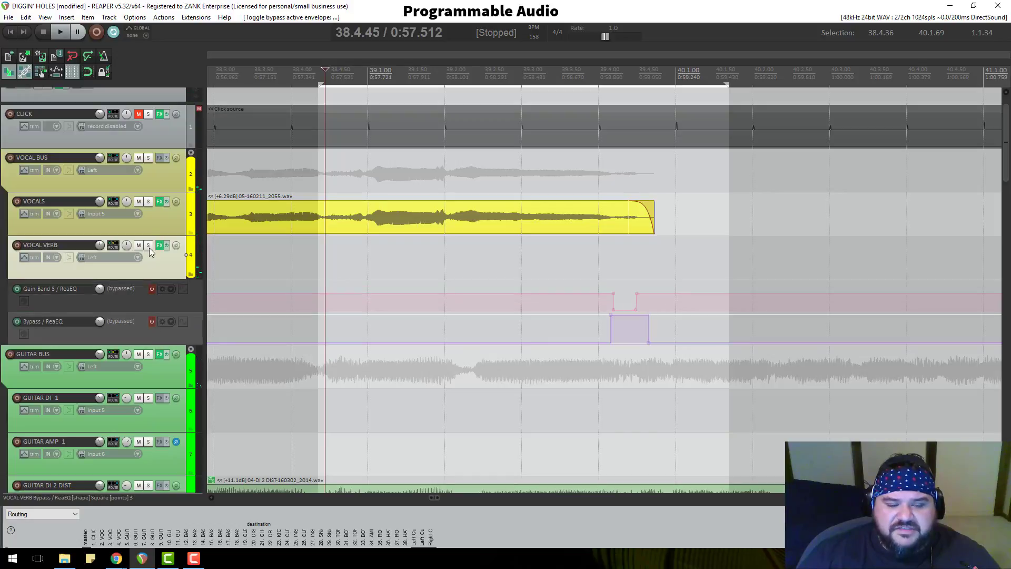
key(space)
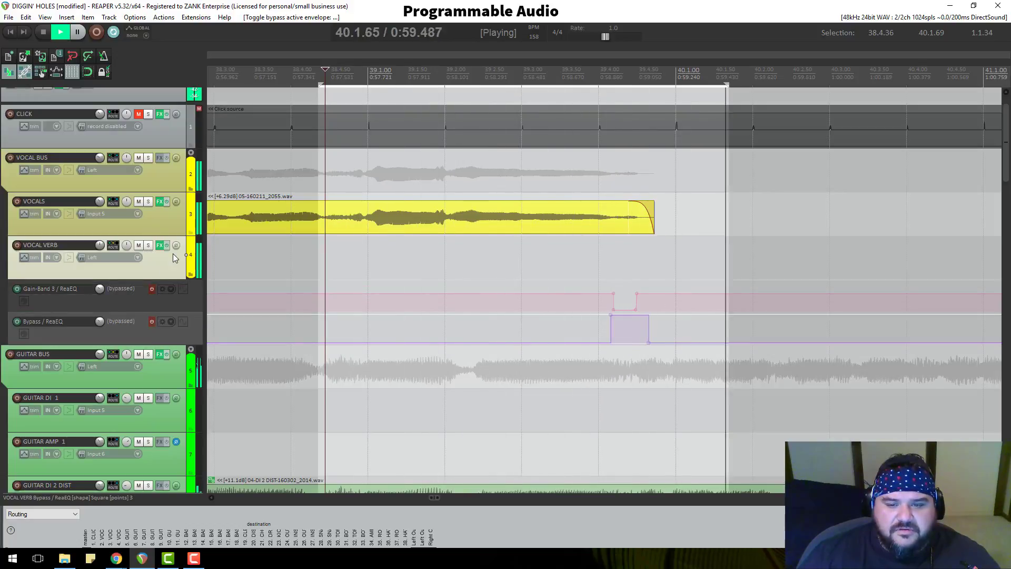
key(space)
click(152, 289)
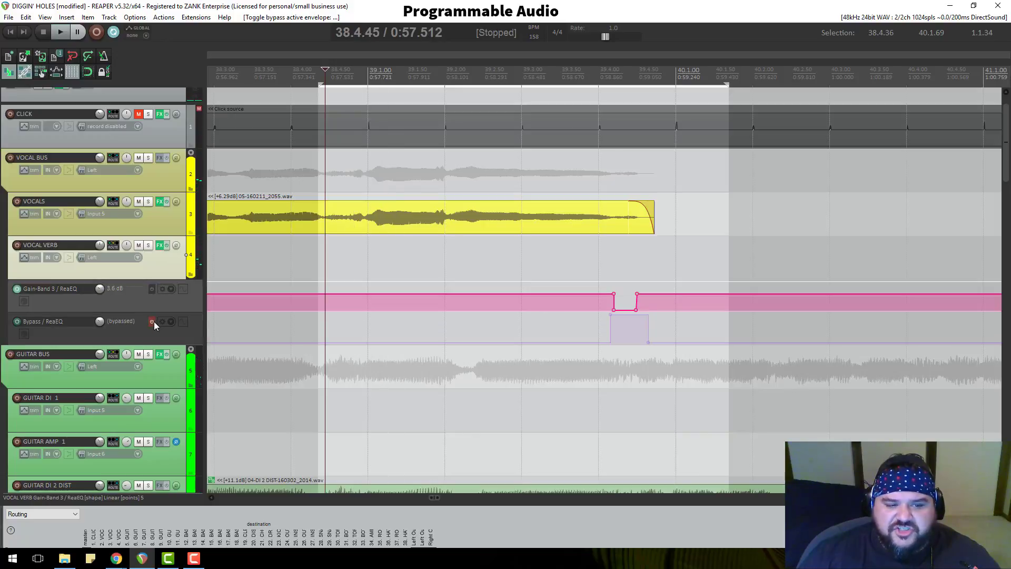
click(152, 321)
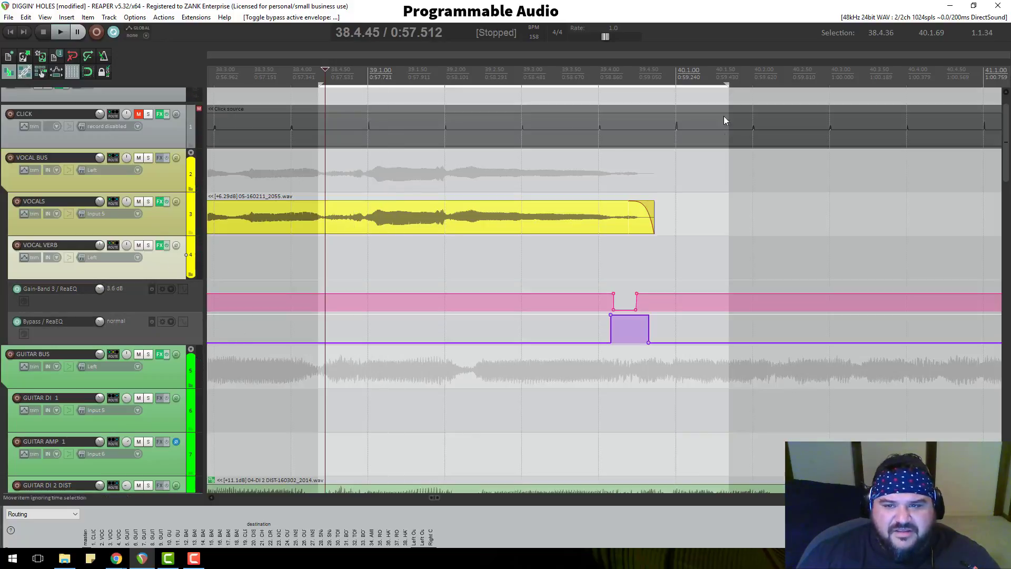
Extend the end of the time selection to 40.2.98 and play the vocal ending with both envelopes active
drag(728, 85, 758, 86)
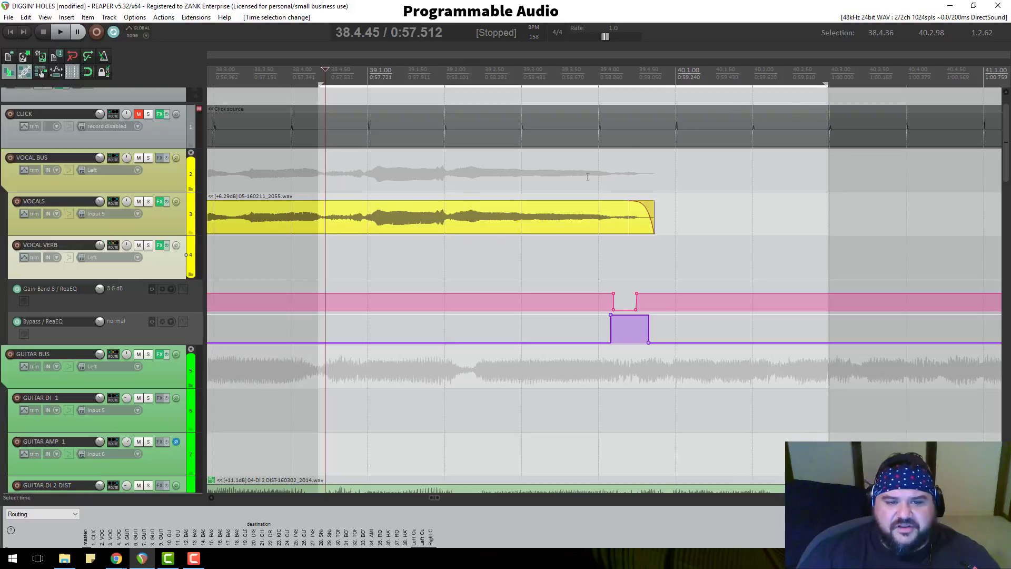
key(space)
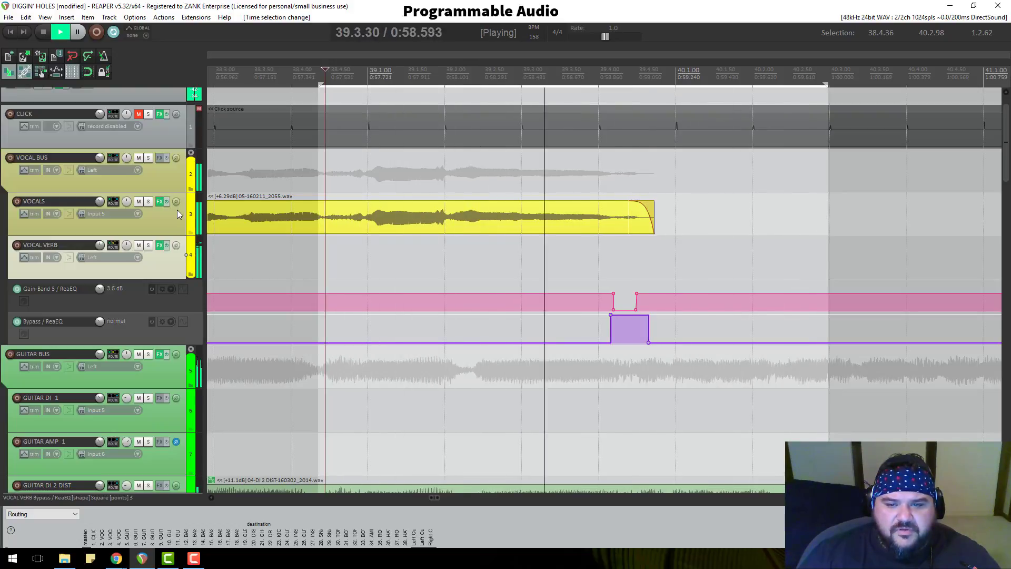
key(space)
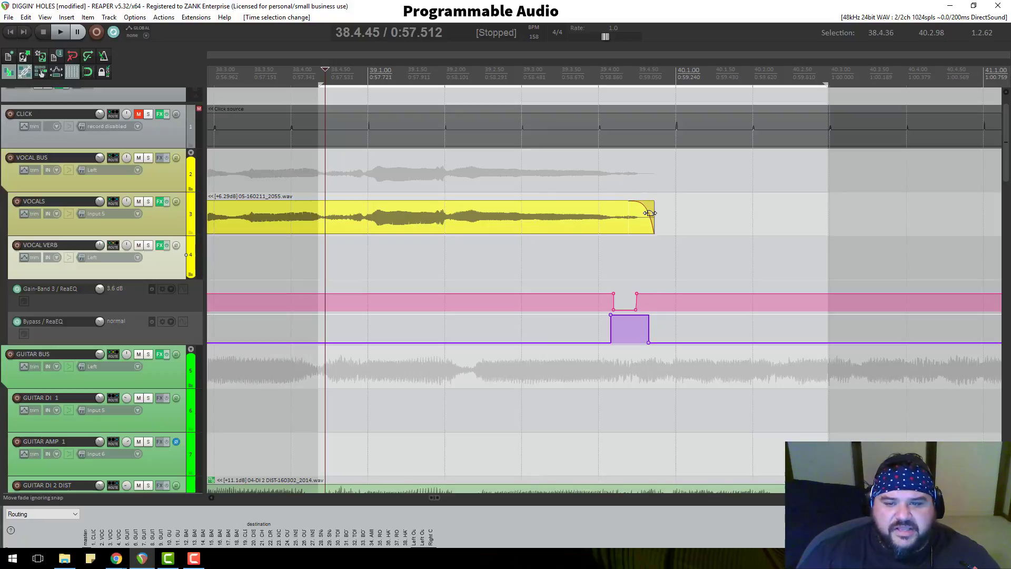
Trim the VOCALS item's end to 39.4.22 with a longer fade-out and play it from 38.4.53
drag(649, 213, 568, 205)
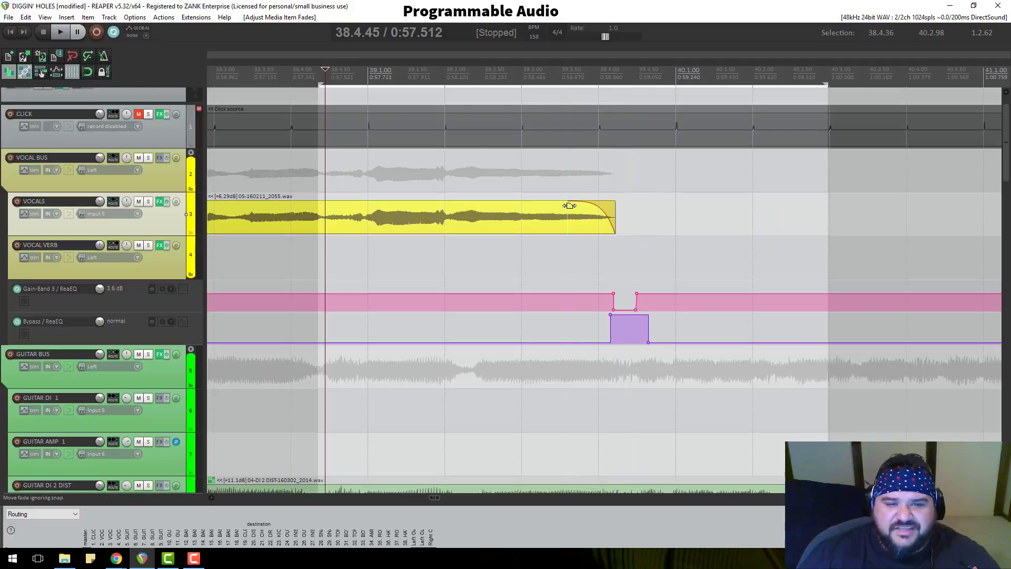
click(332, 77)
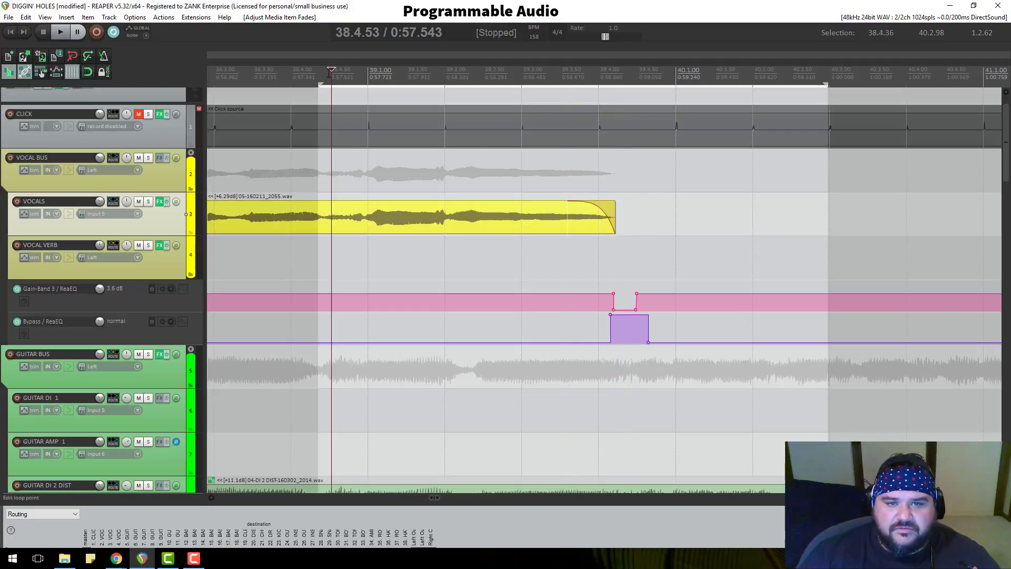
key(space)
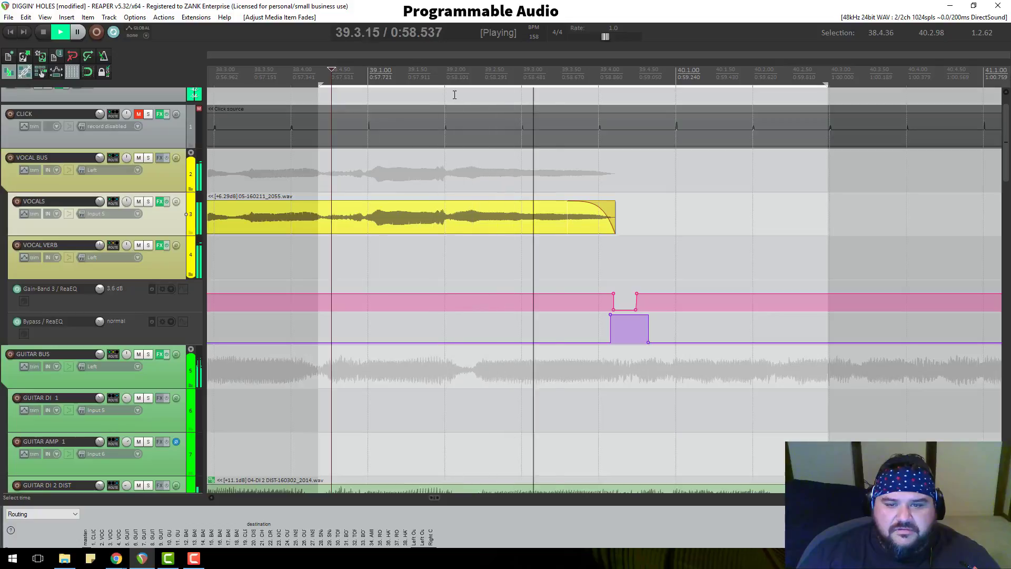
key(space)
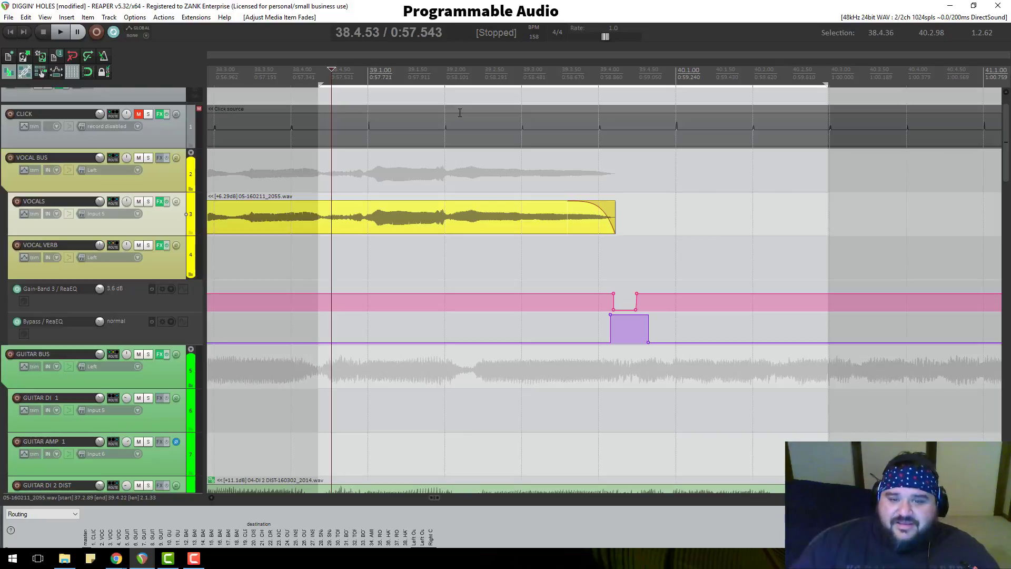
Extend the VOCALS item's end to 39.4.52 with a shorter fade-out
mouse_move(614, 221)
mouse_down()
mouse_move(635, 221)
mouse_move(595, 205)
mouse_move(619, 204)
mouse_up()
click(618, 258)
scroll(659, 284, up, 5)
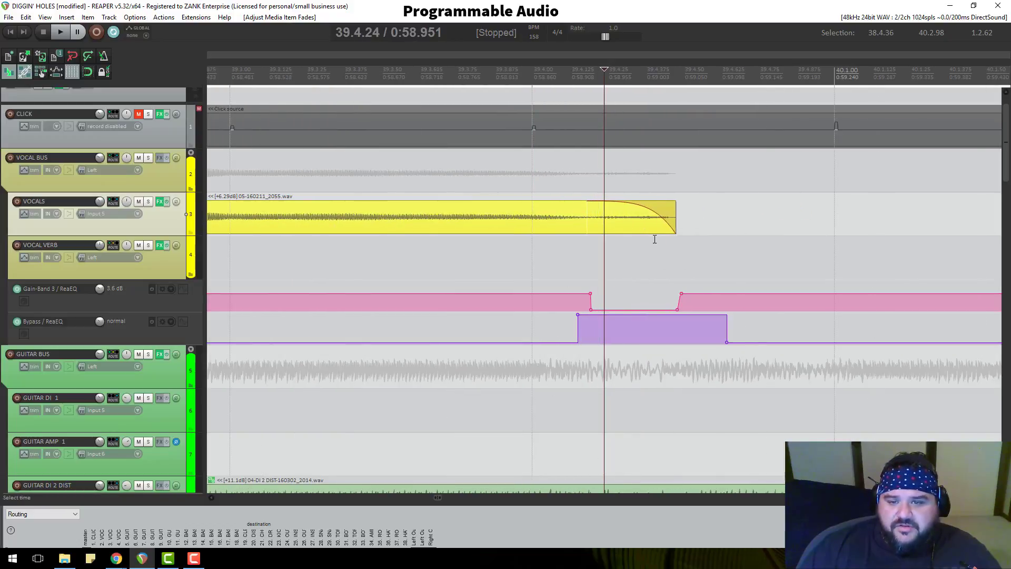
drag(676, 221, 691, 221)
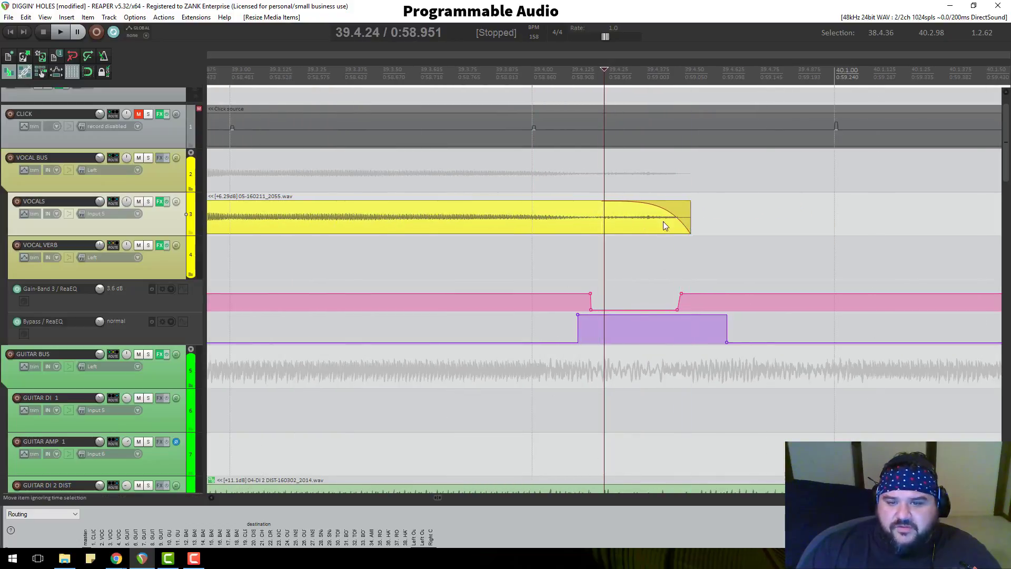
Audition the vocal item's ending and reverb tail from 39.4.11
click(566, 78)
key(space)
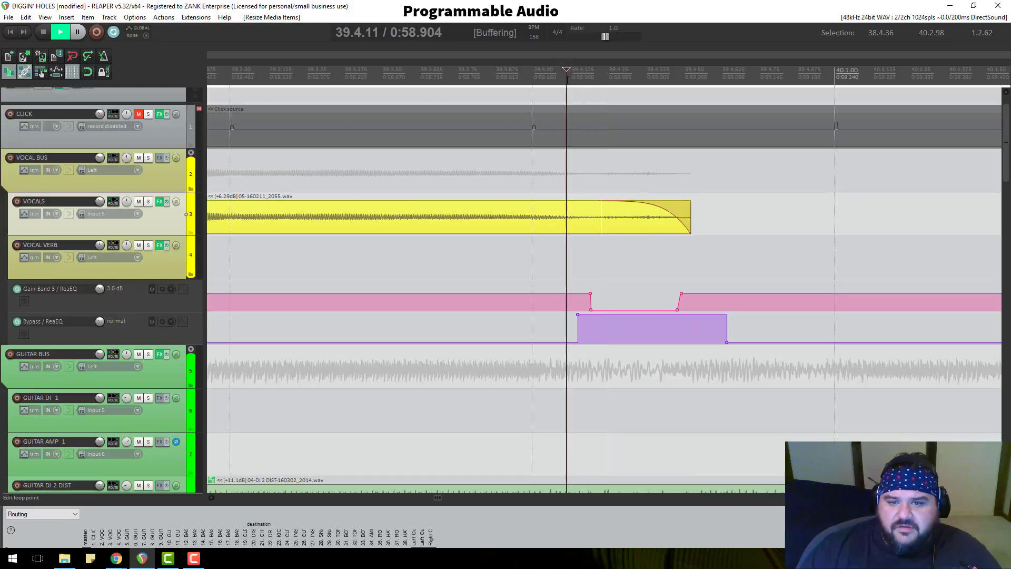
key(space)
key(space)
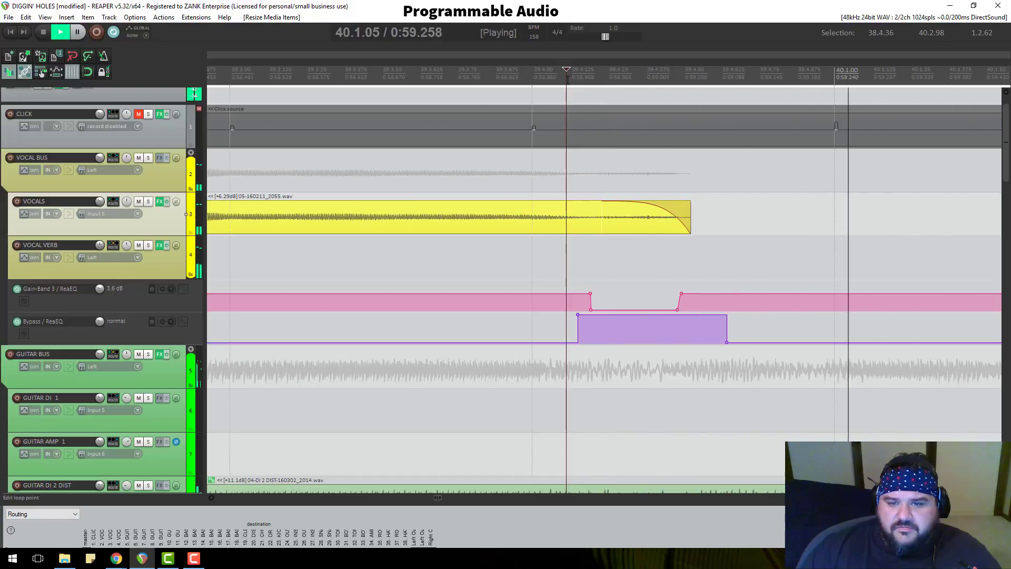
key(space)
scroll(625, 268, down, 3)
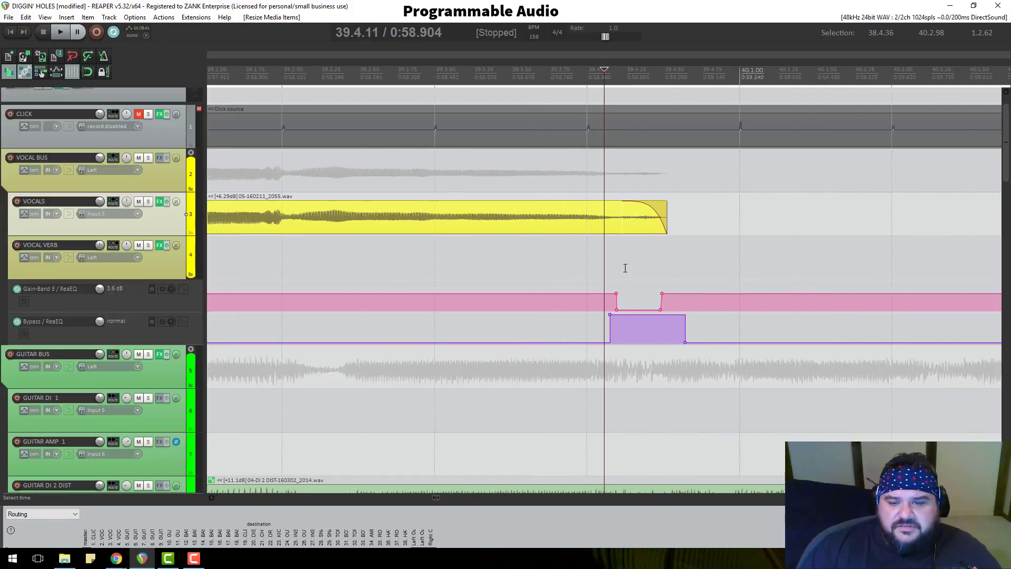
scroll(624, 268, down, 3)
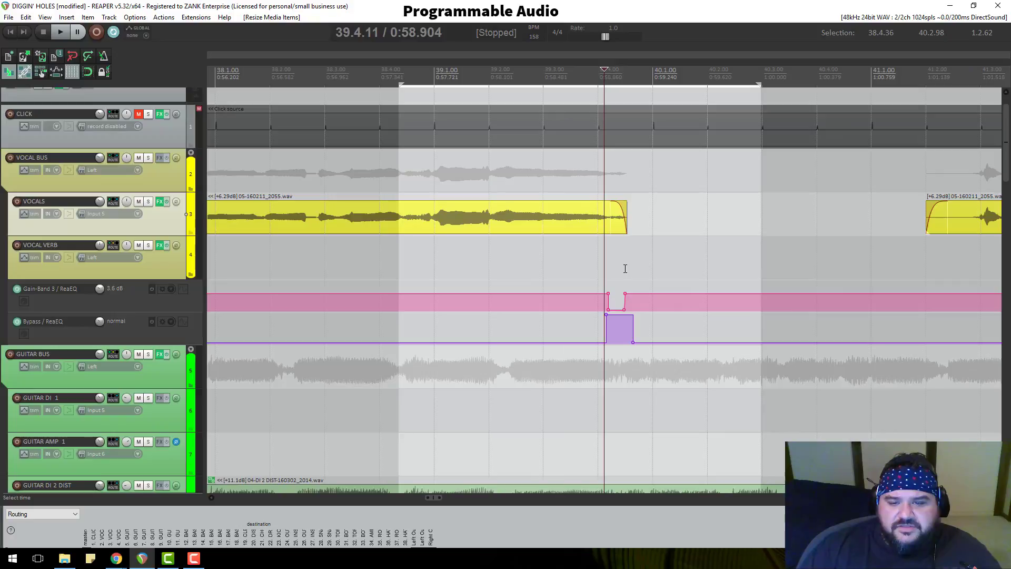
Open the plug-in browser from the VOCALS track's effects chain, search for "his", and clear the filter
click(160, 201)
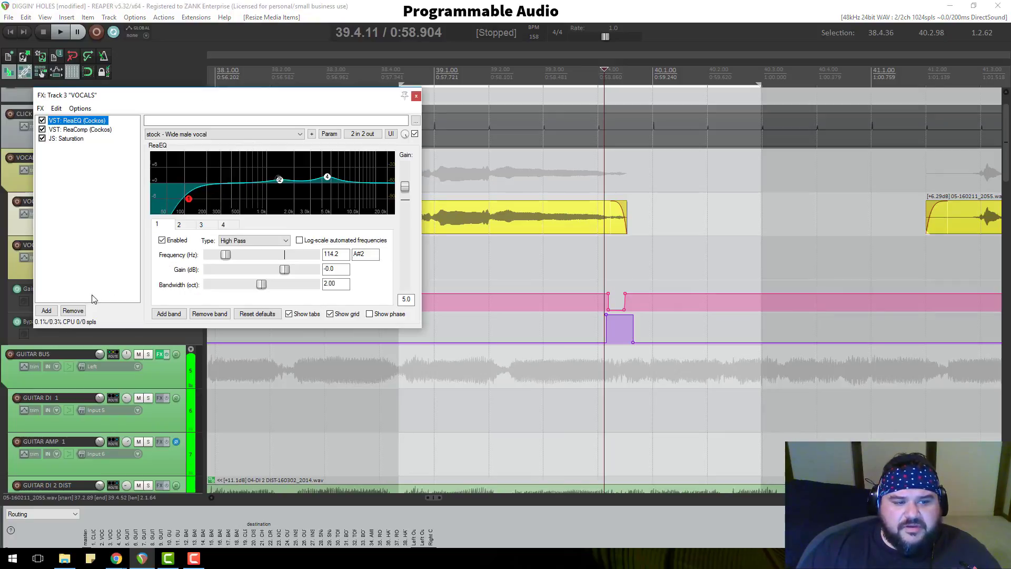
click(46, 310)
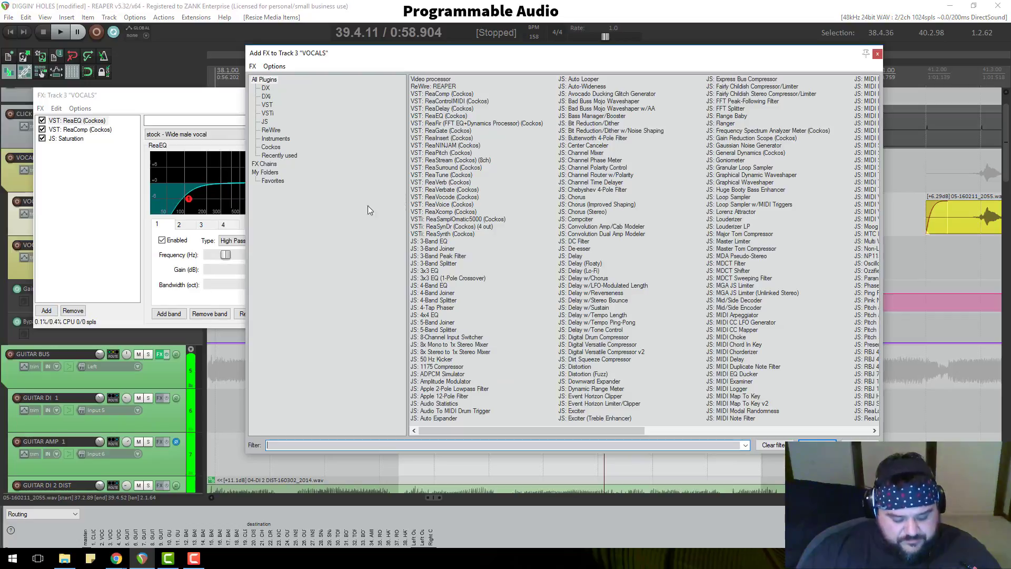
text(si)
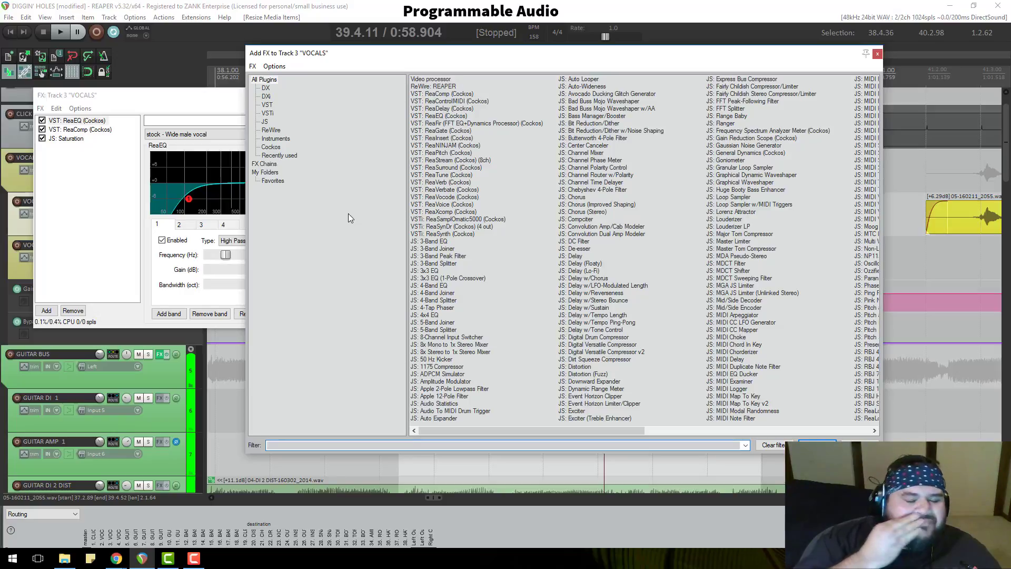
text(his)
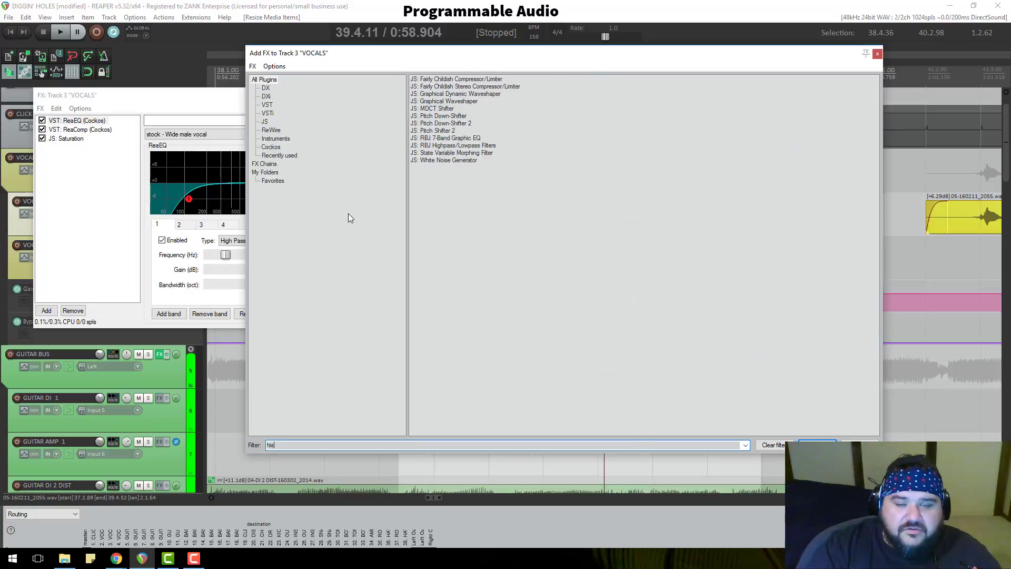
key(BackSpace)
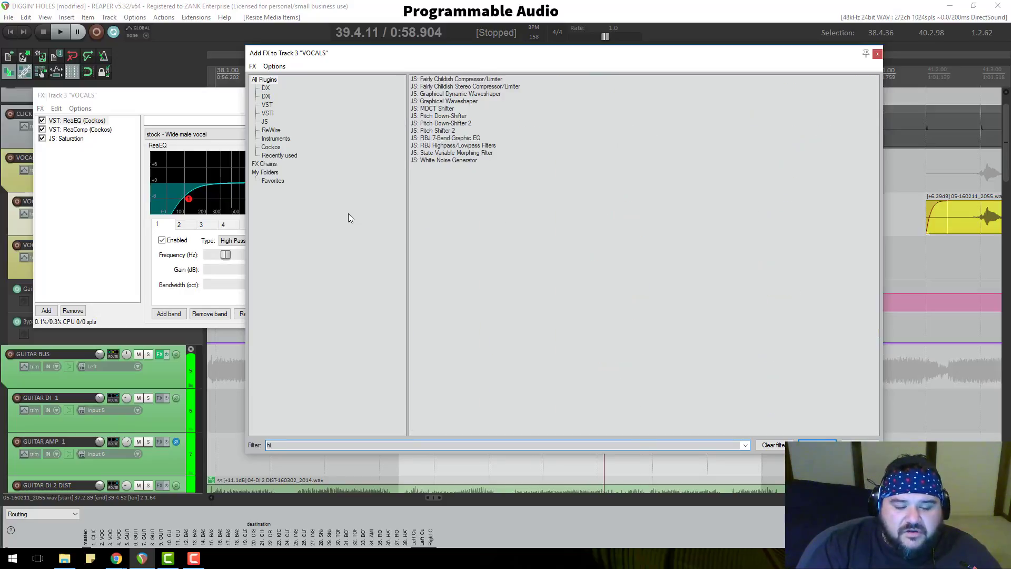
key(BackSpace)
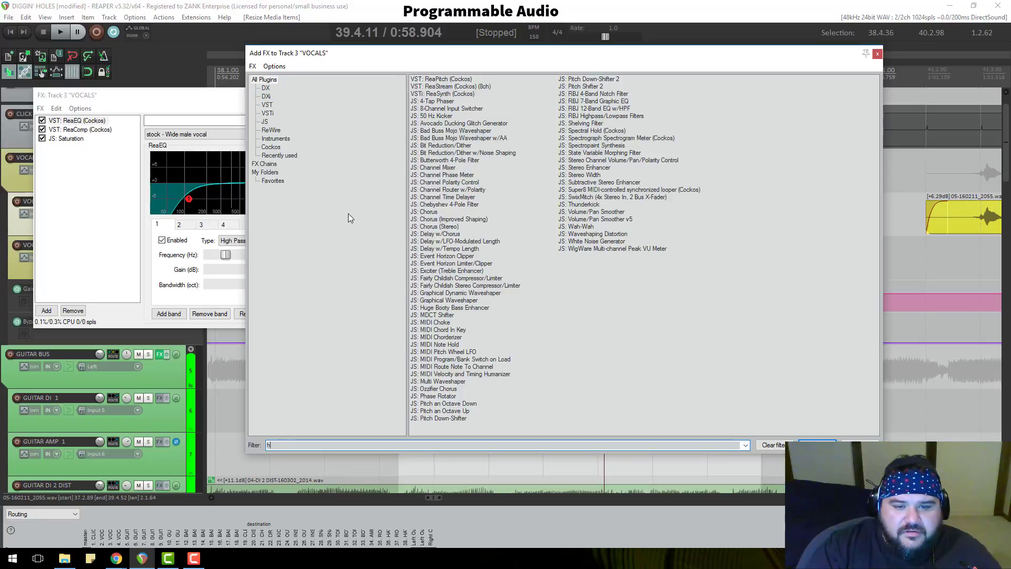
key(BackSpace)
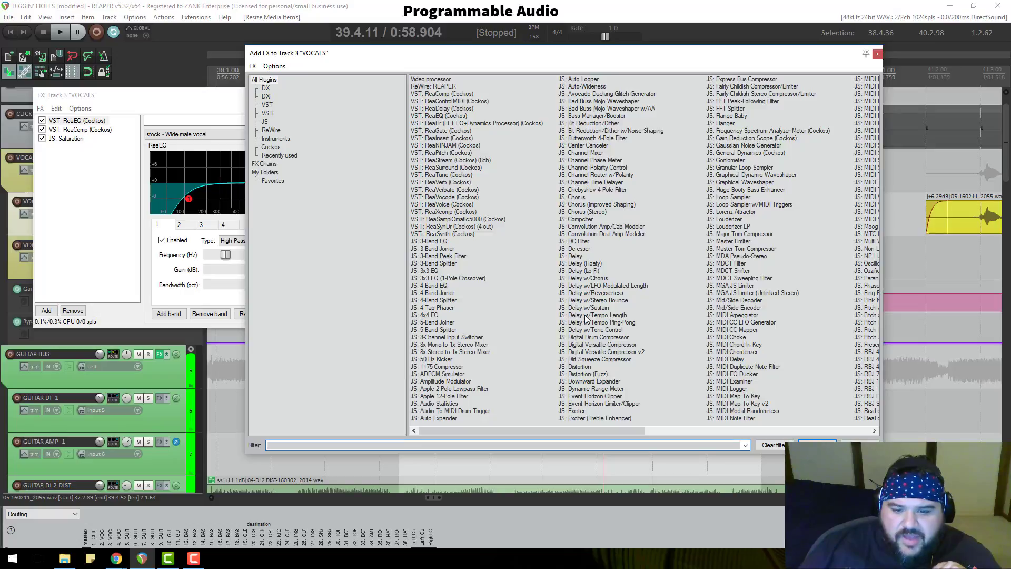
Look through the complete list of VST and JS plug-ins available for the VOCALS track
drag(602, 434, 836, 438)
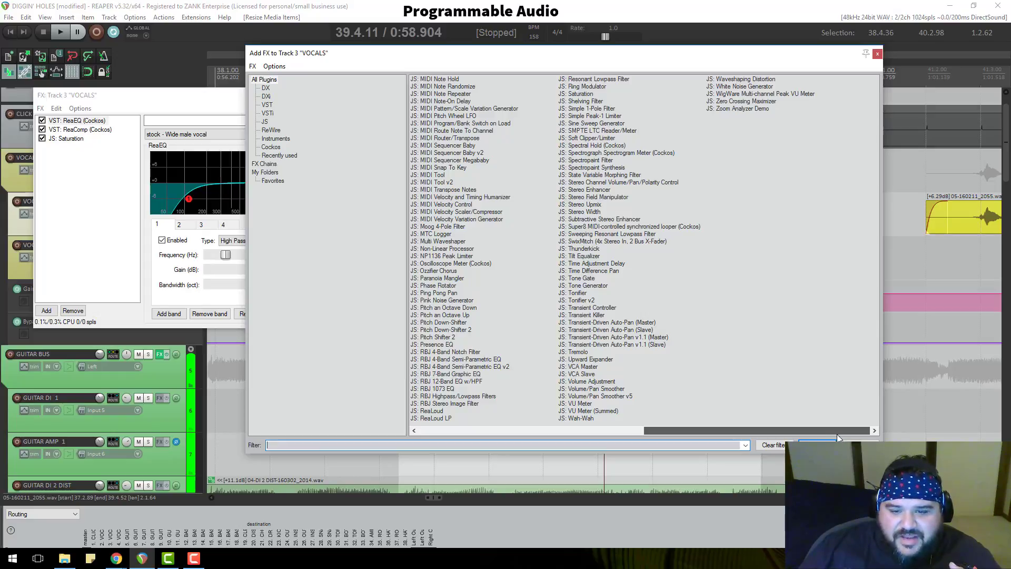
drag(831, 439, 472, 413)
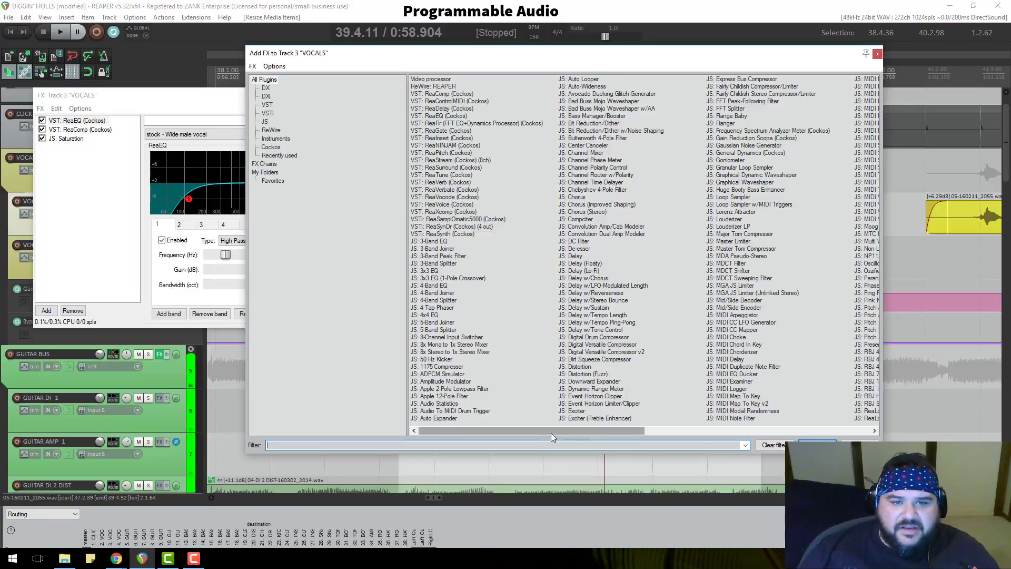
drag(560, 430, 775, 419)
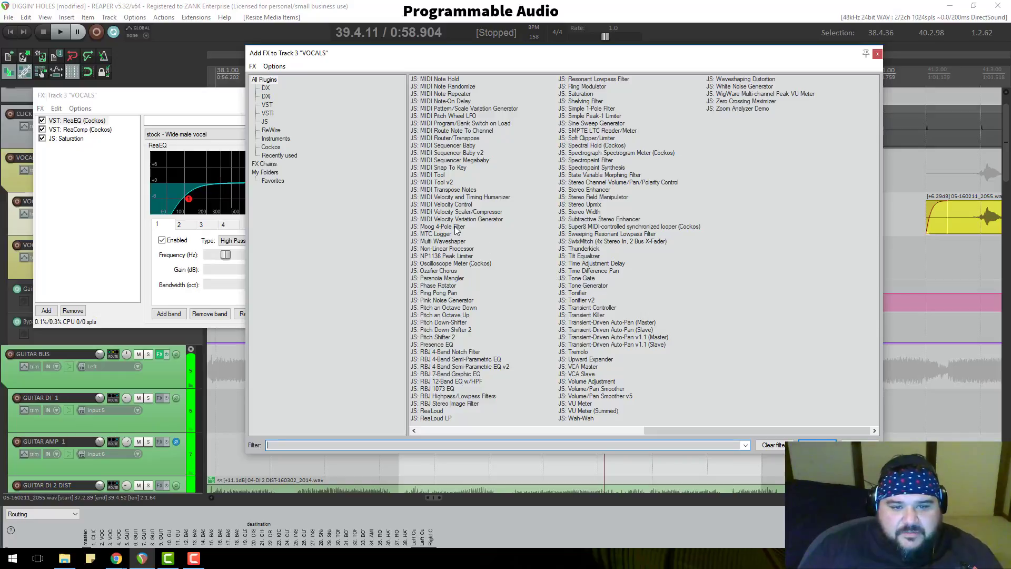
scroll(529, 321, left, 2)
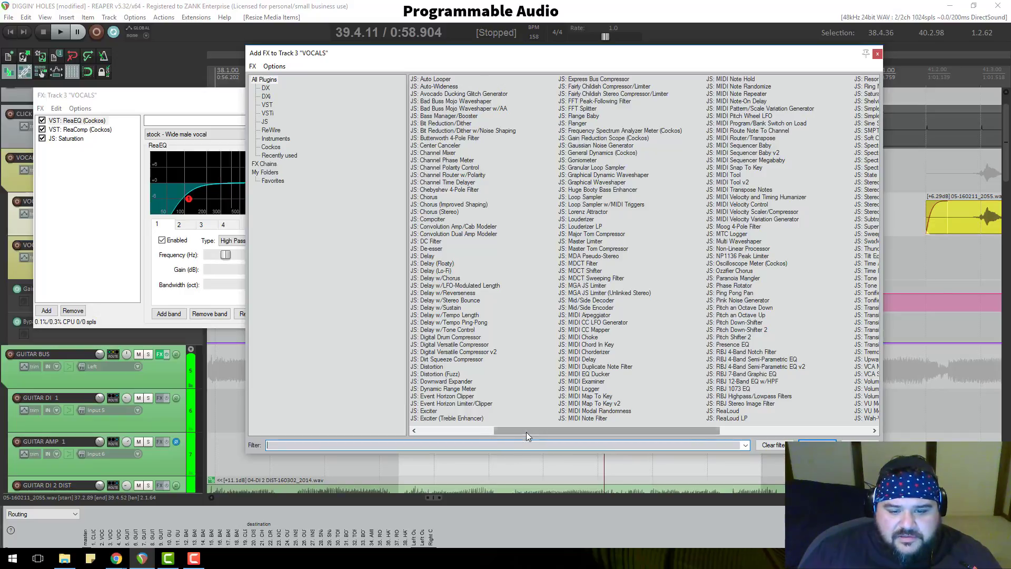
drag(526, 431, 421, 430)
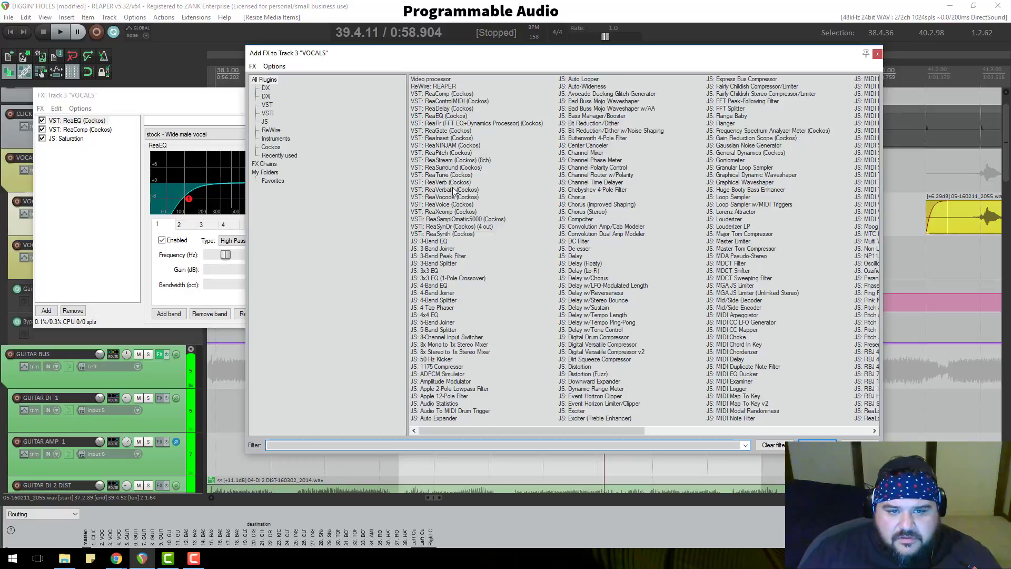
scroll(522, 310, down, 3)
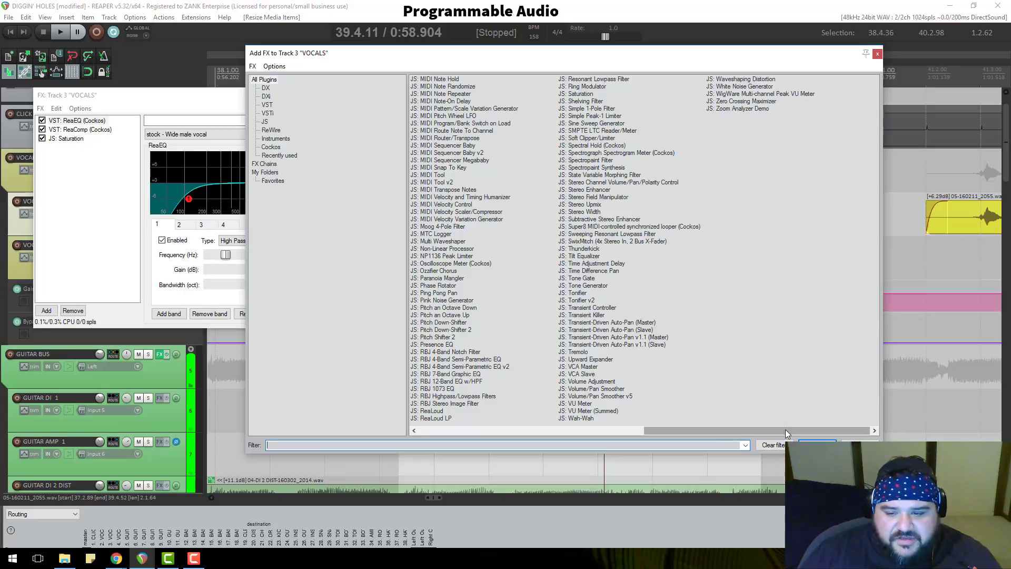
drag(785, 429, 737, 433)
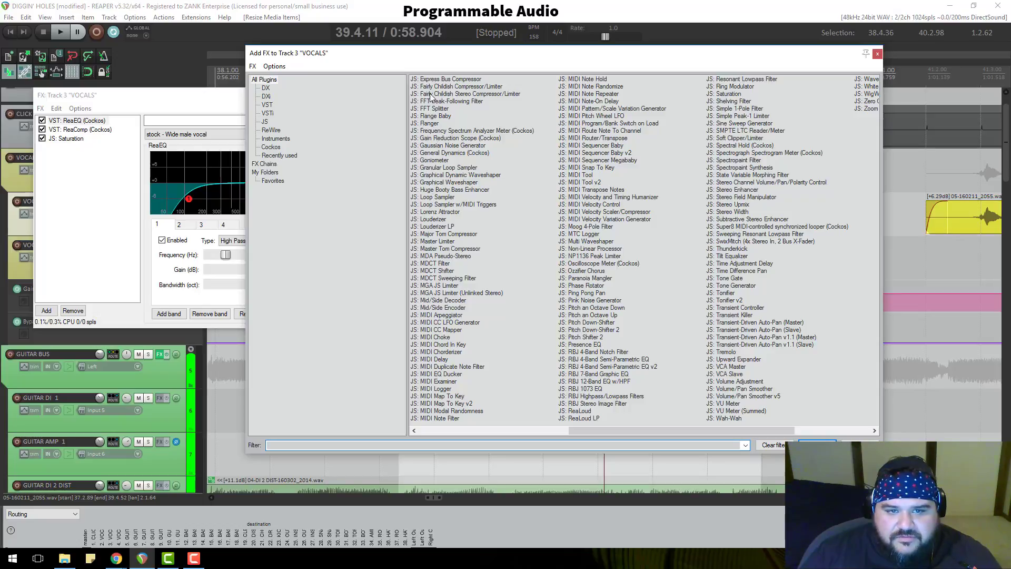
drag(769, 428, 691, 431)
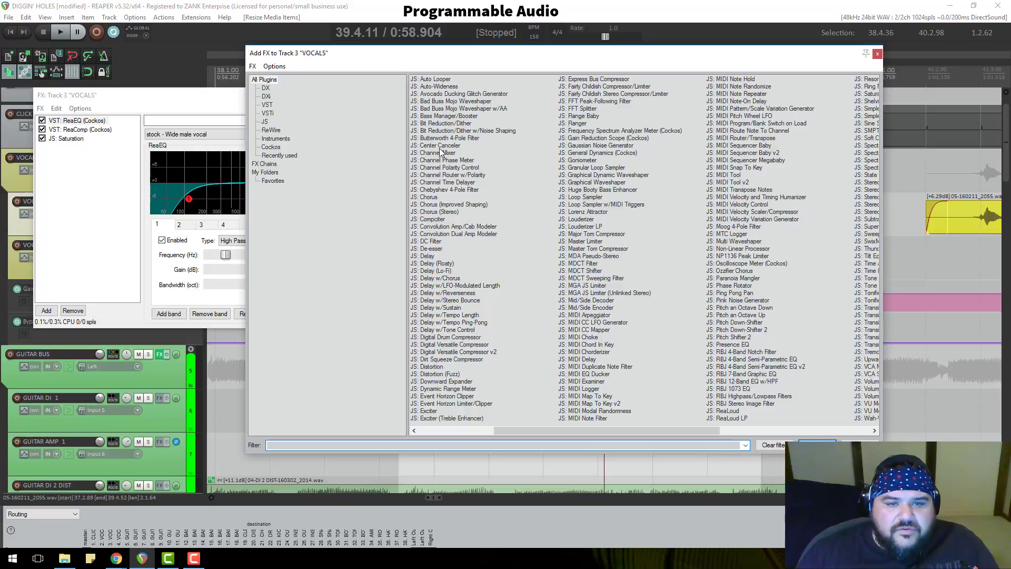
Search the plug-in list for "de-" and add JS: De-esser to the VOCALS track's effects chain
drag(602, 427, 493, 441)
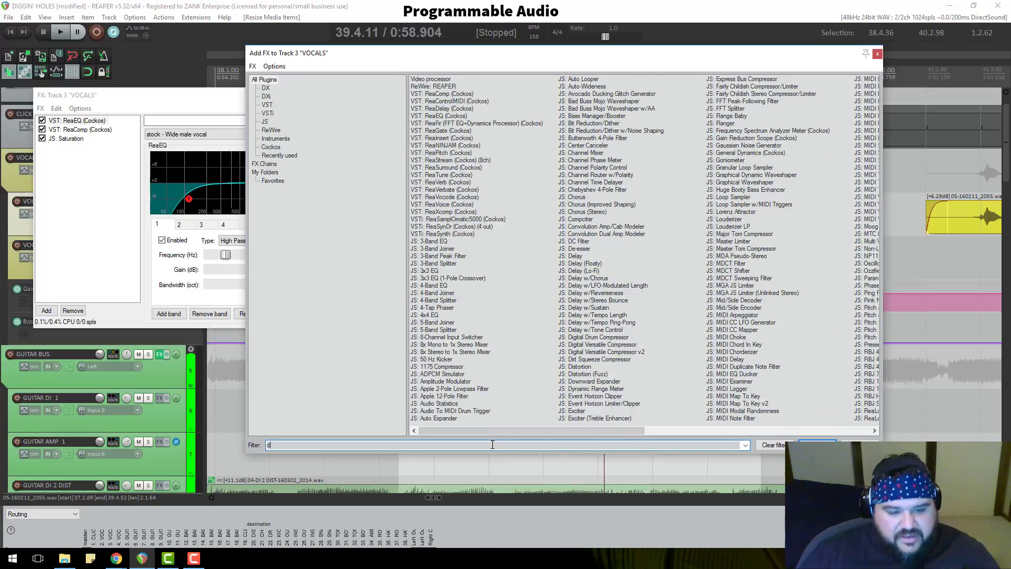
text(ess)
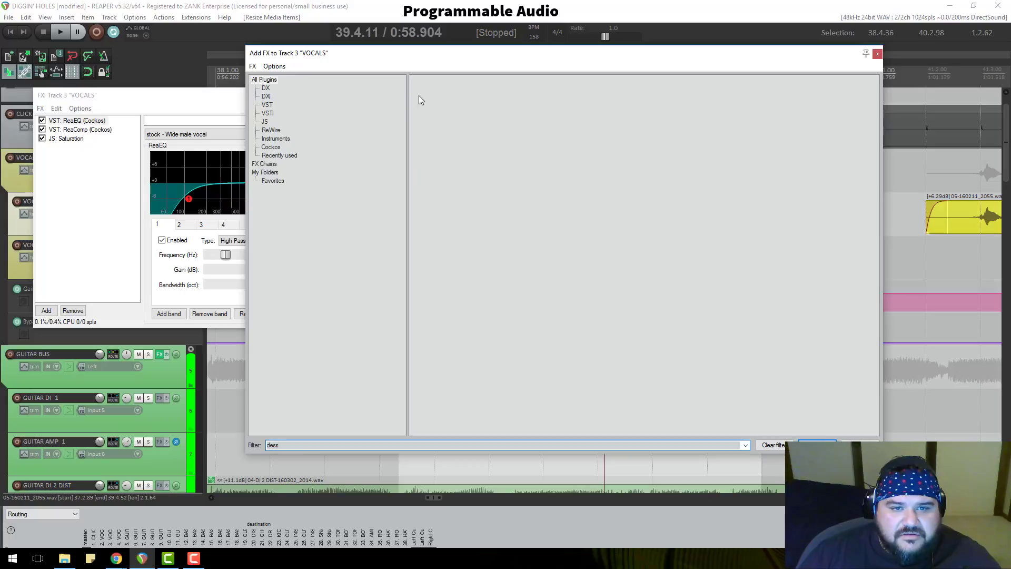
key(BackSpace)
key(BackSpace)
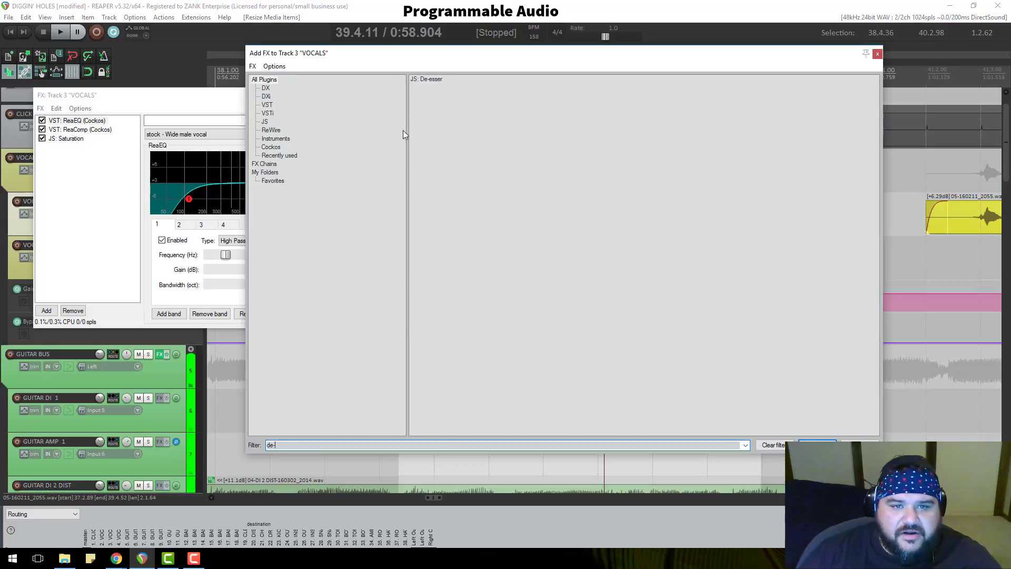
double_click(432, 80)
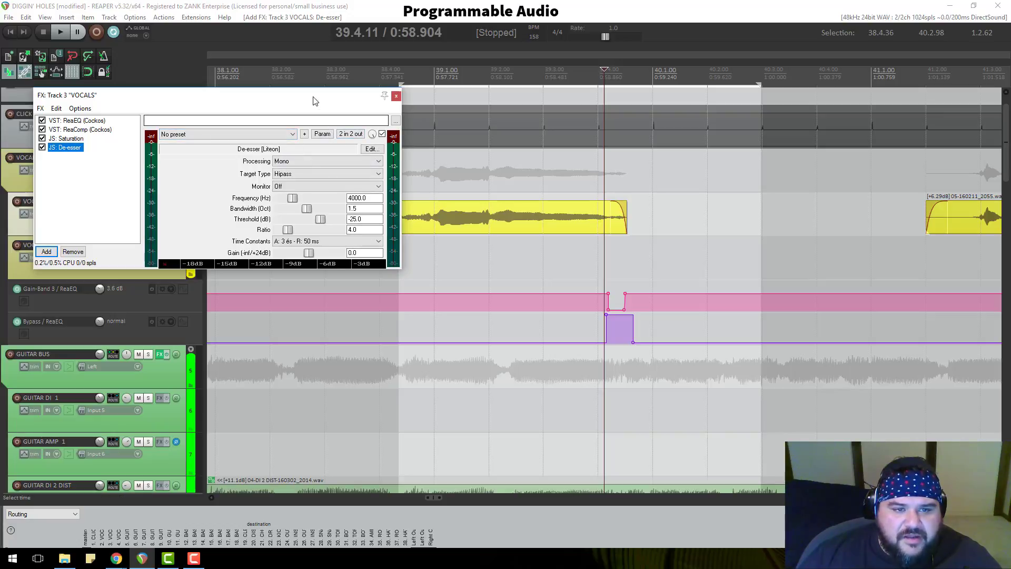
Try the De-esser on VOCALS with Monitor set to On, and remove it from the effects chain
drag(314, 98, 486, 132)
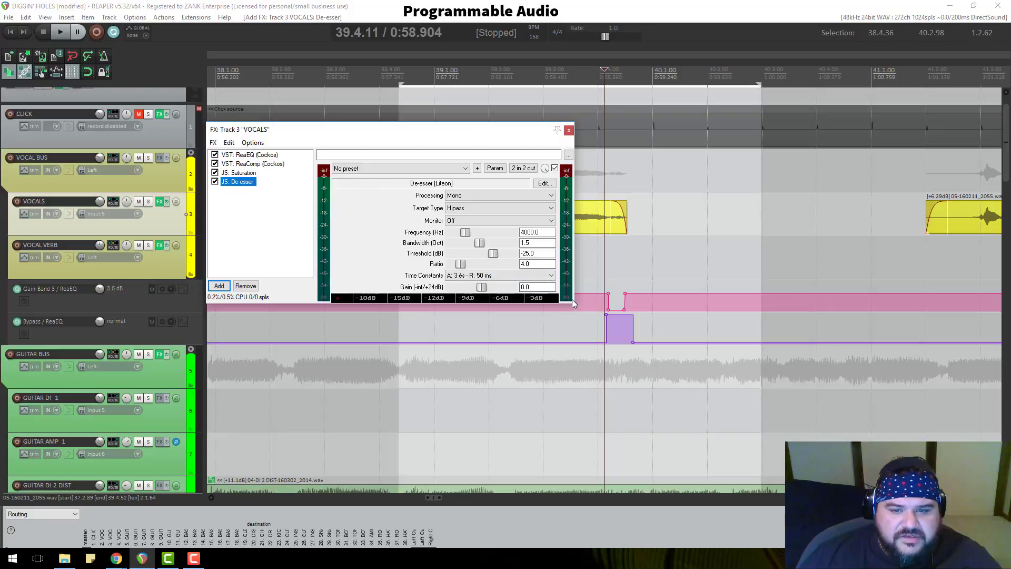
click(457, 195)
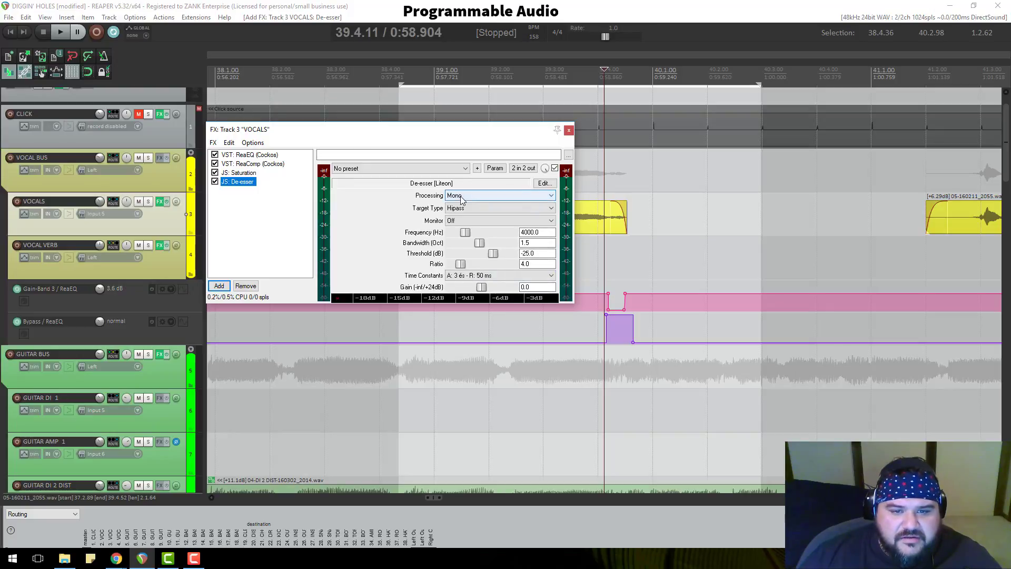
click(462, 204)
click(461, 219)
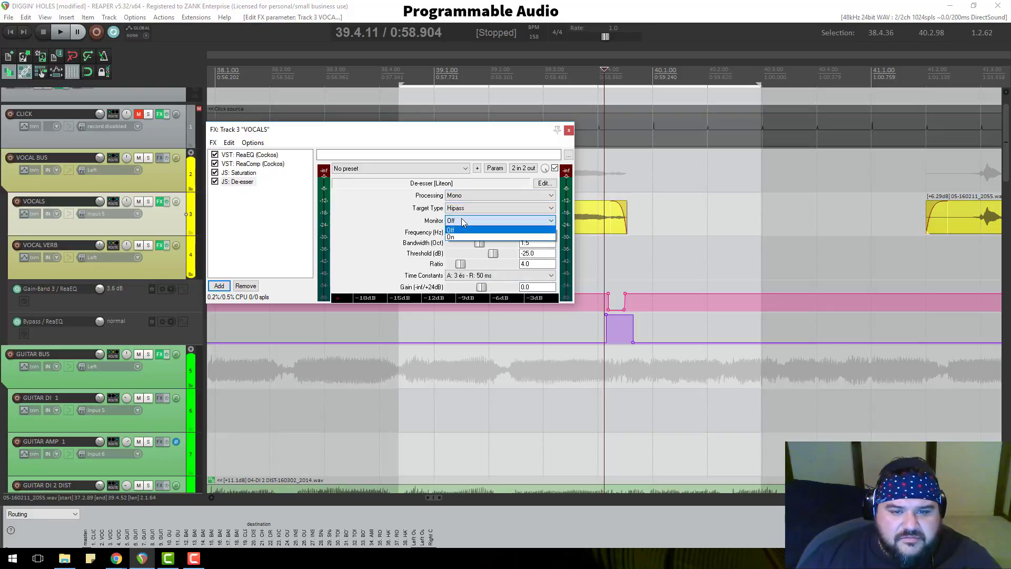
click(454, 238)
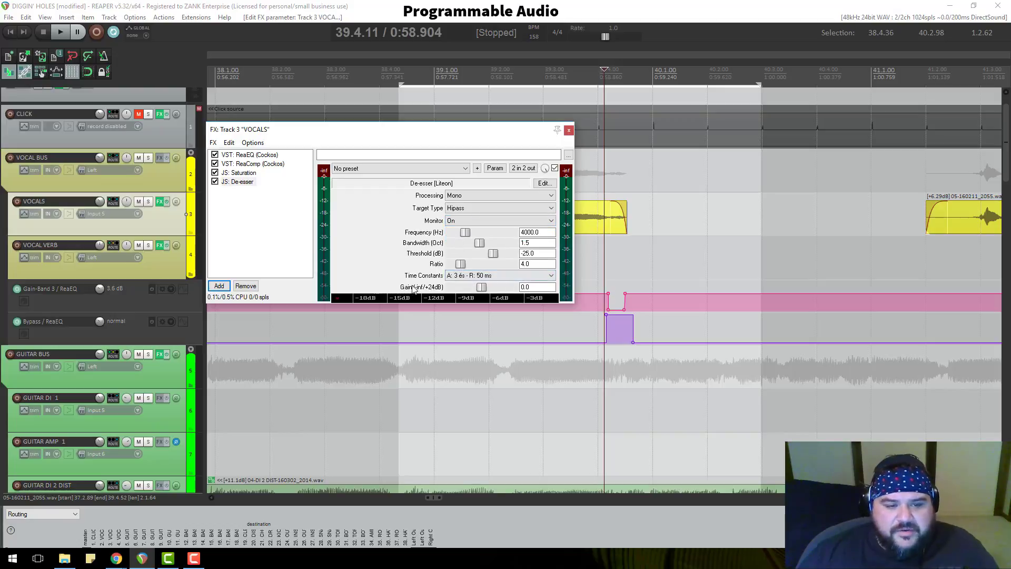
click(246, 286)
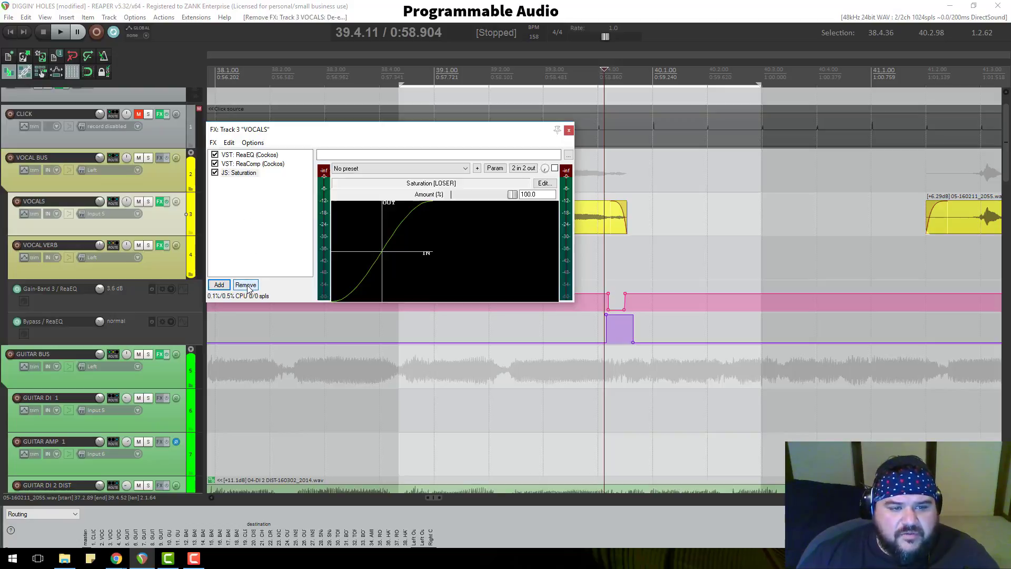
click(568, 130)
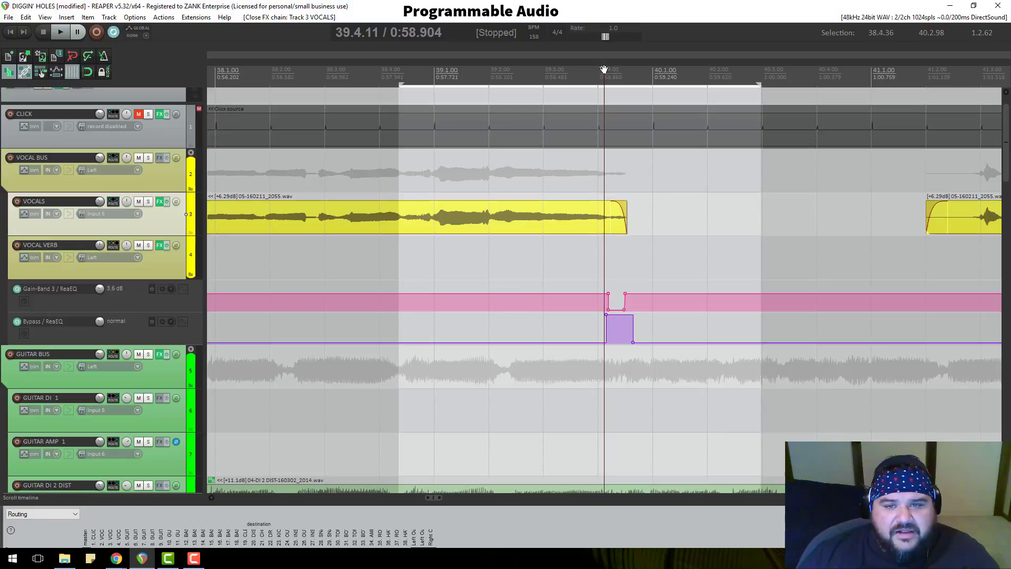
Move the start of the Gain-Band 3 / ReaEQ envelope dip on VOCAL VERB earlier, to about 39.3.81
drag(603, 70, 604, 73)
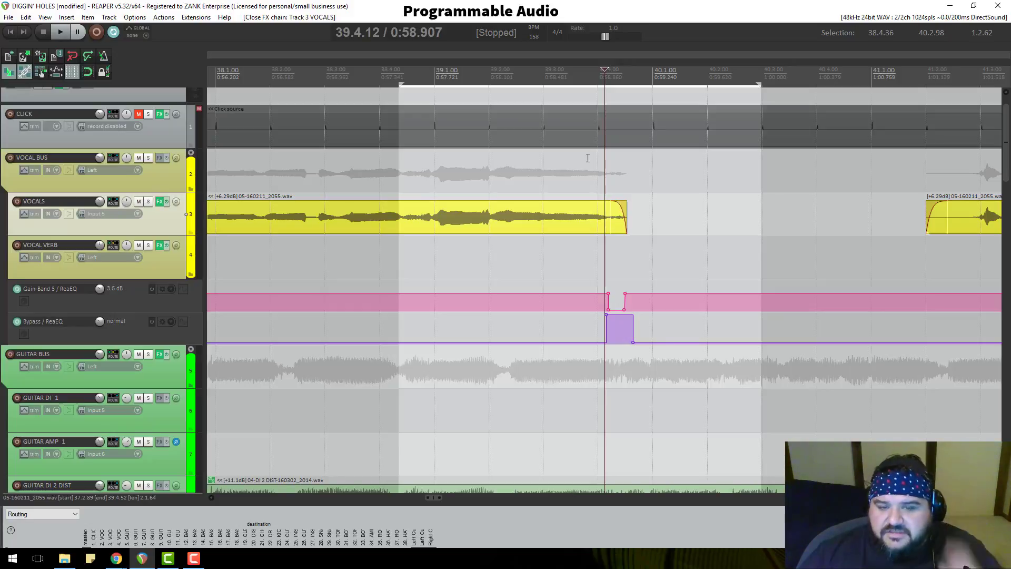
click(607, 292)
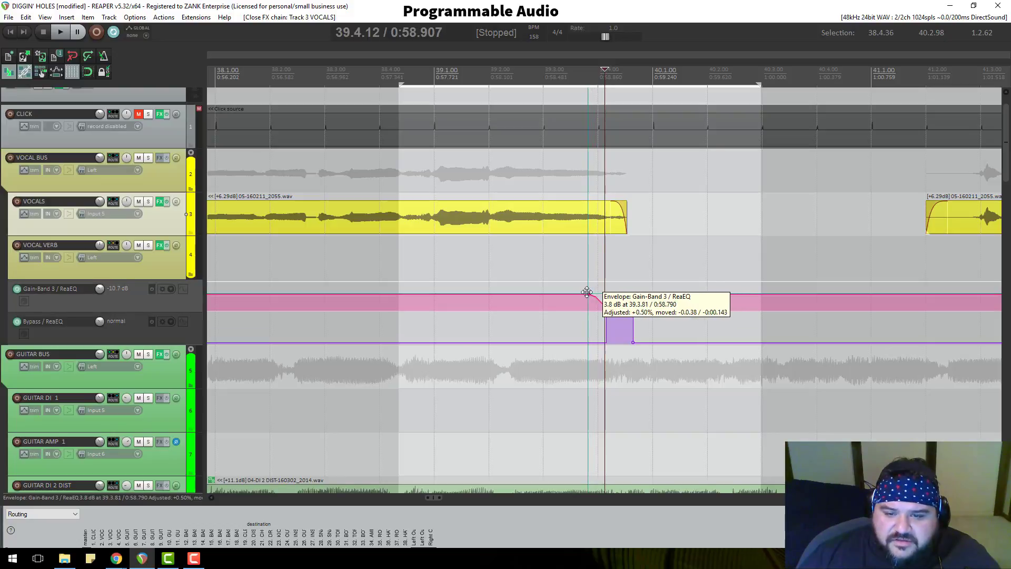
drag(603, 292, 588, 321)
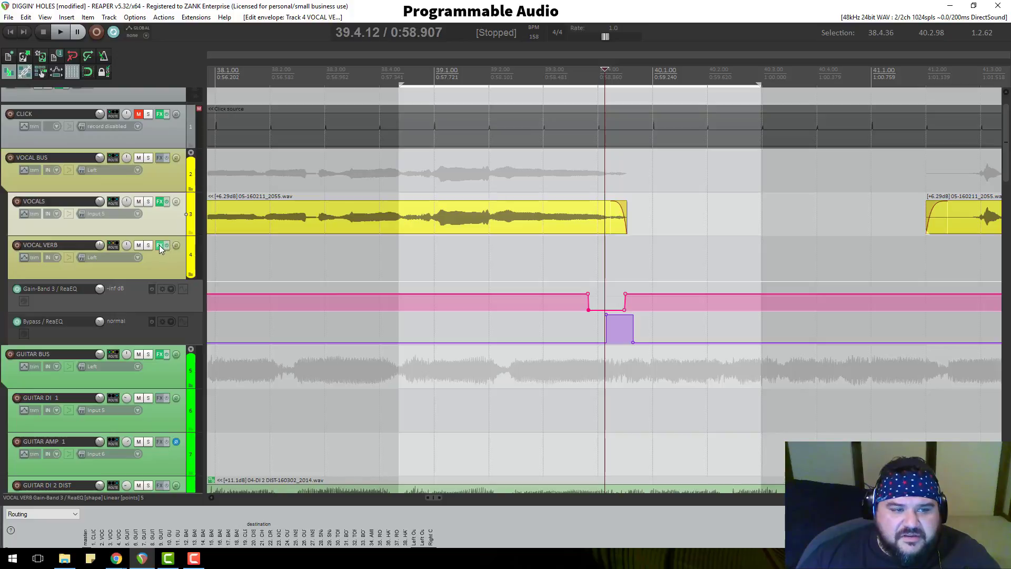
Audition the vocal phrase's ending from 39.2.48 with VOCAL VERB's ReaEQ band 3 in view
click(157, 203)
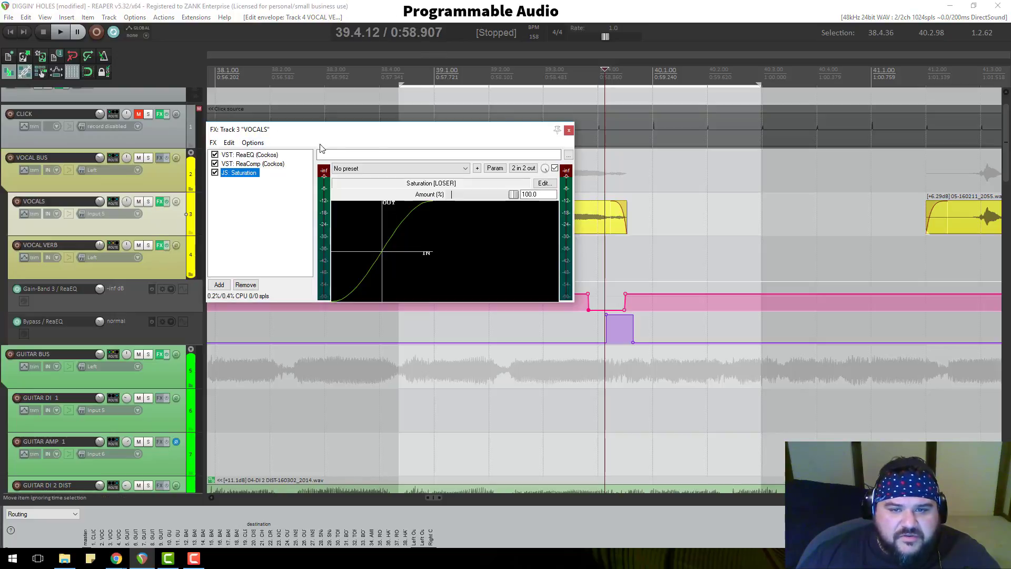
click(570, 125)
click(159, 245)
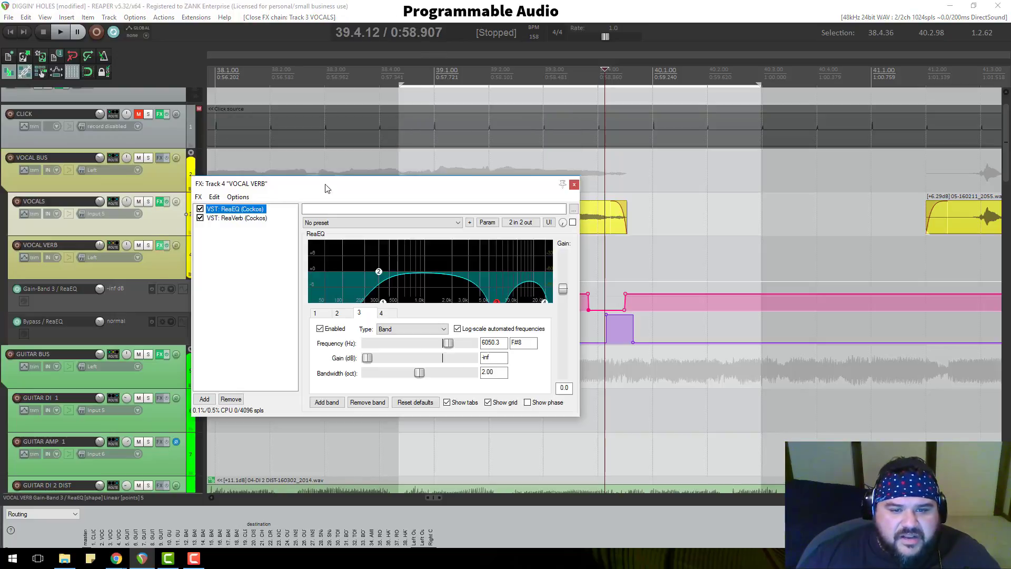
drag(481, 185, 341, 160)
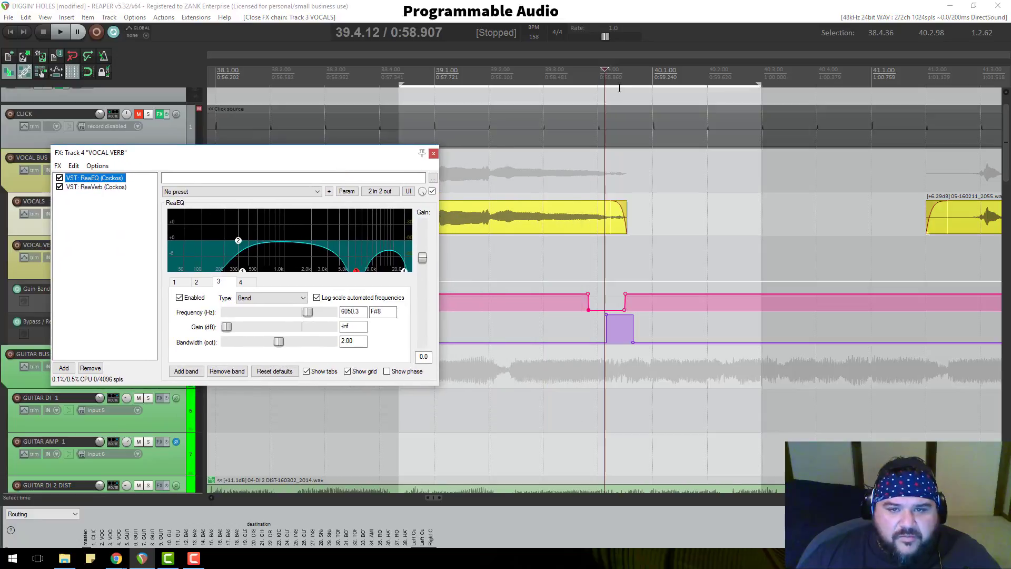
click(515, 84)
key(space)
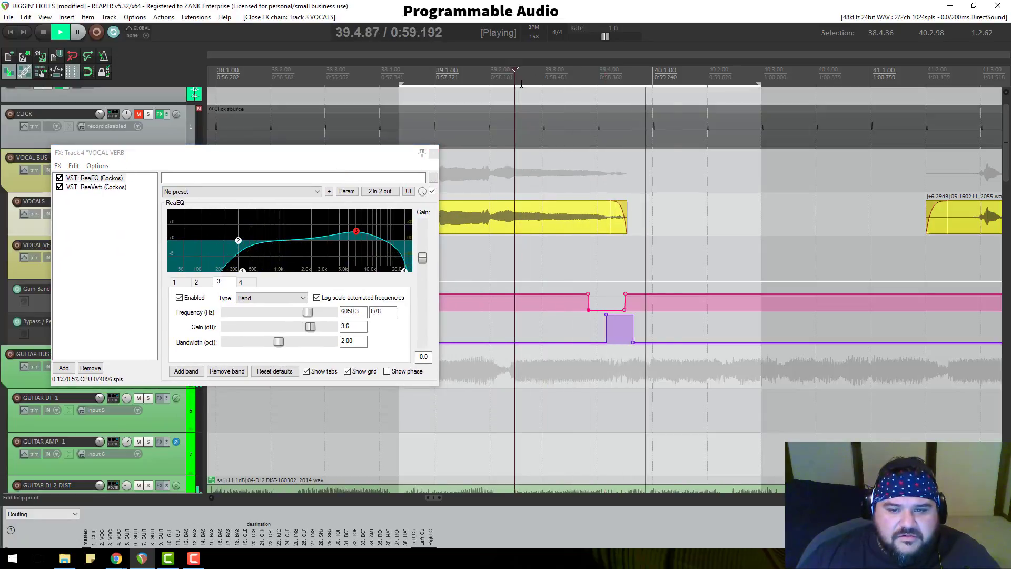
key(space)
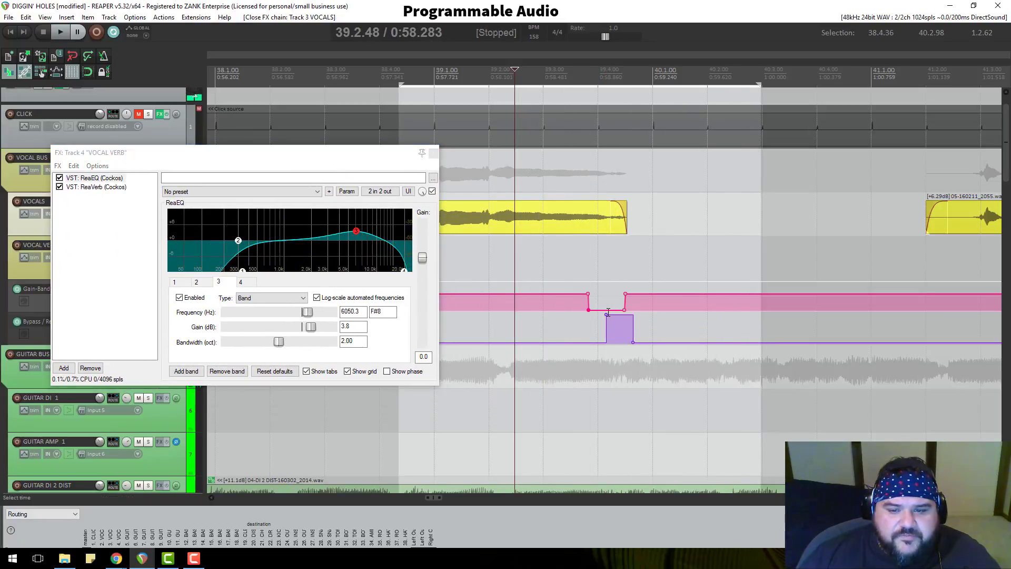
key(space)
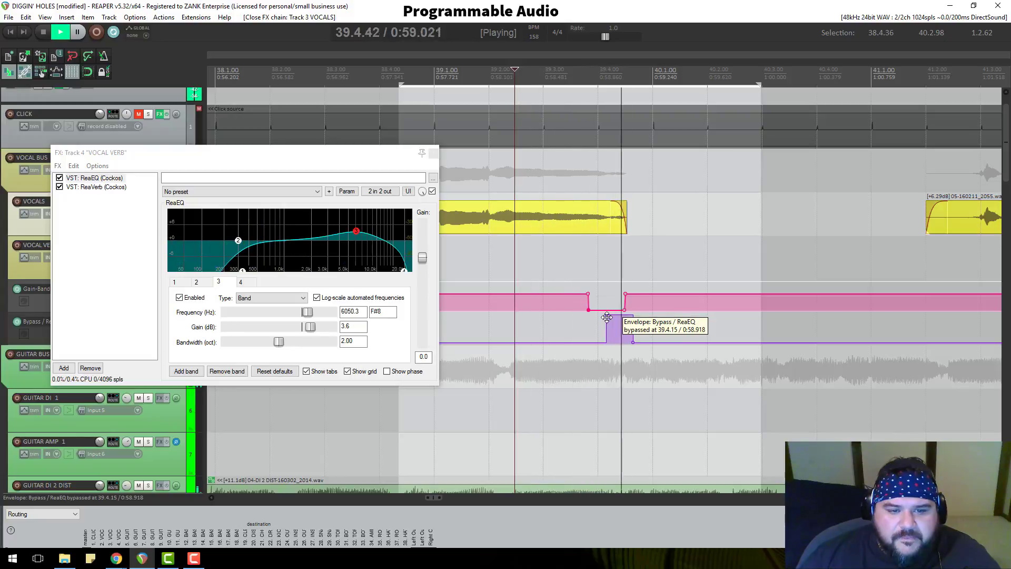
key(space)
click(433, 153)
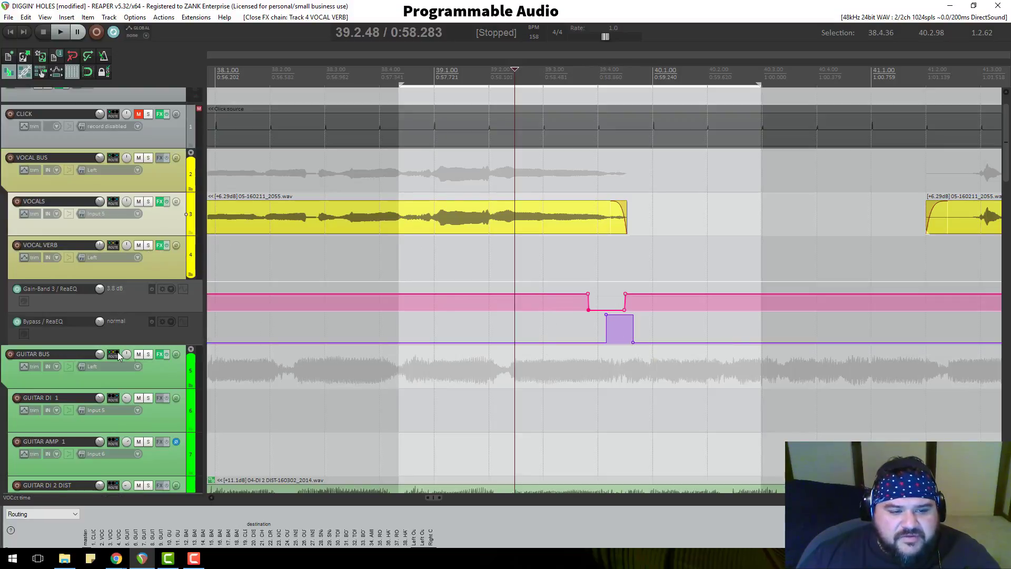
click(171, 322)
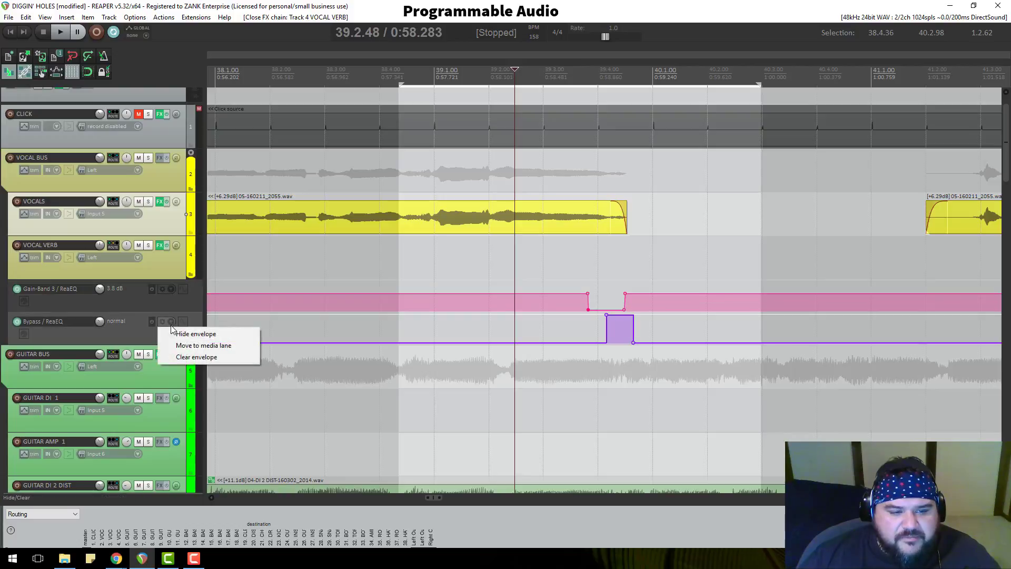
click(196, 357)
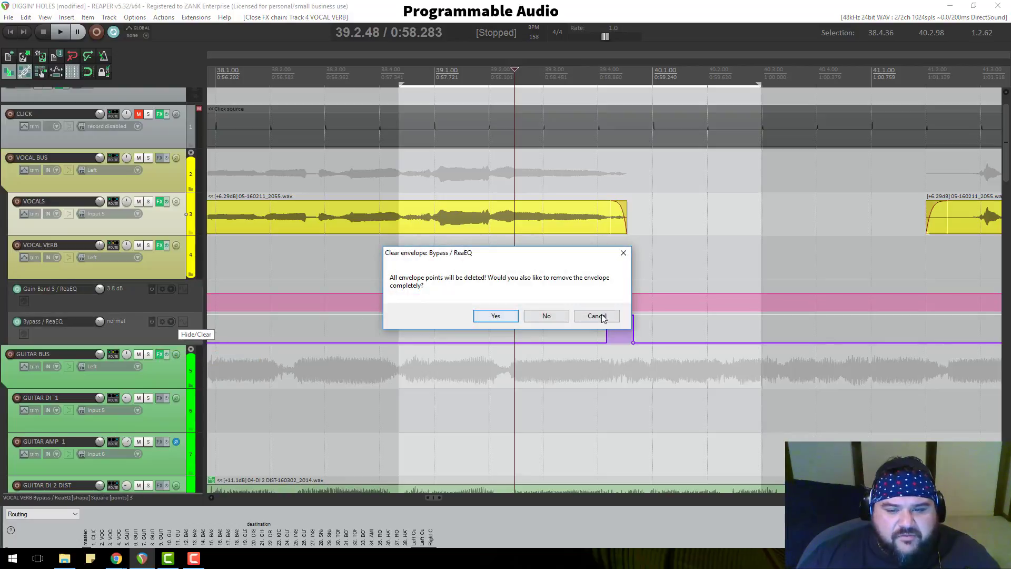
click(602, 316)
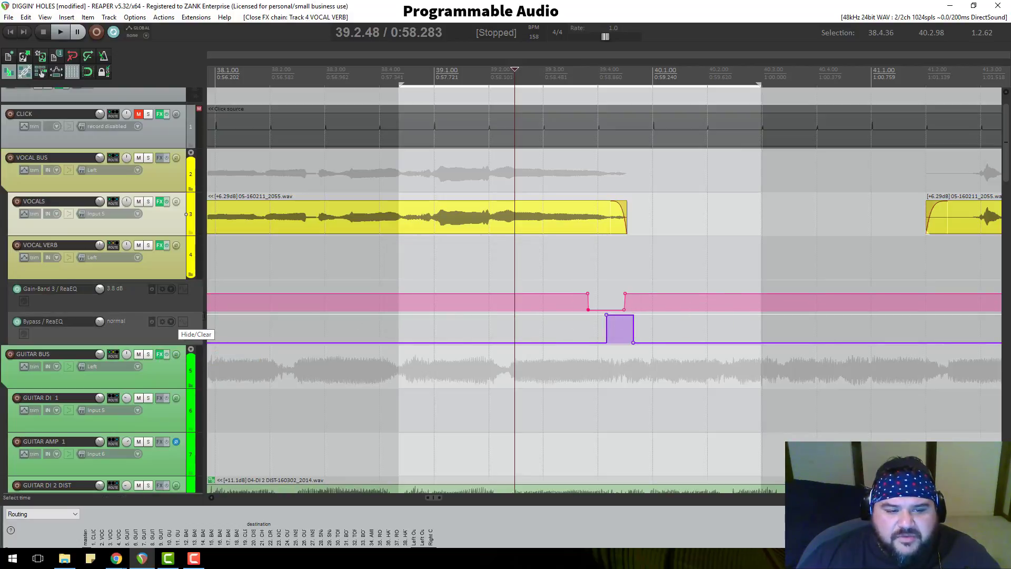
Clear all points of the Bypass / ReaEQ envelope on VOCAL VERB and remove the envelope completely
click(172, 322)
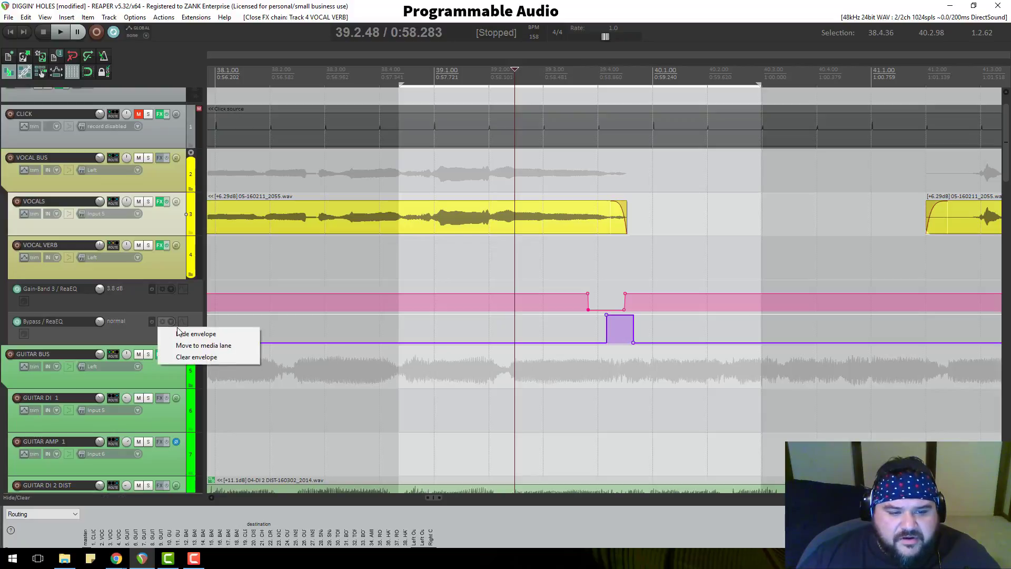
click(196, 357)
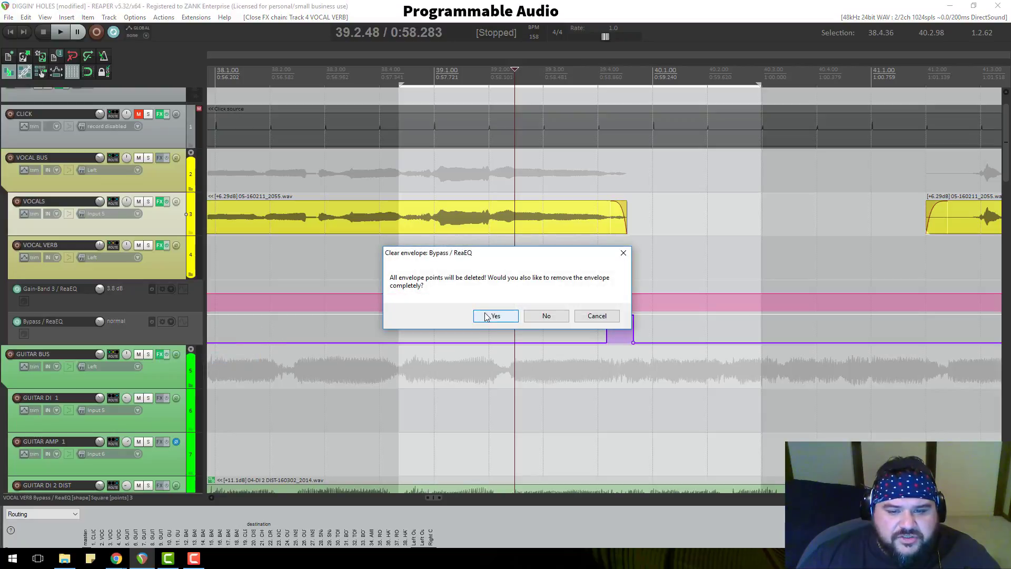
click(487, 317)
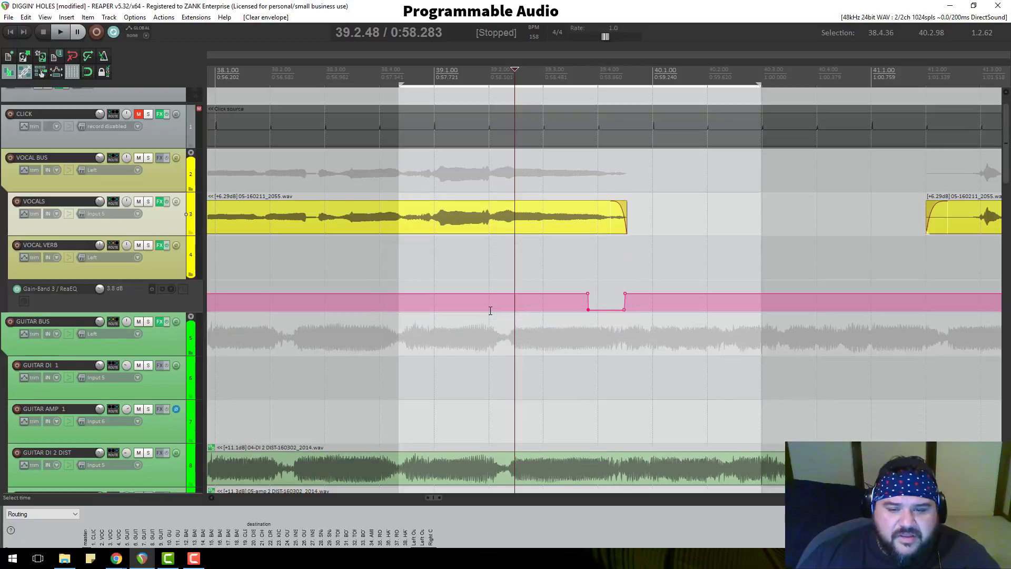
Place the edit cursor at 41.2.63 near the start of the following VOCALS item and inspect that phrase
scroll(853, 218, down, 4)
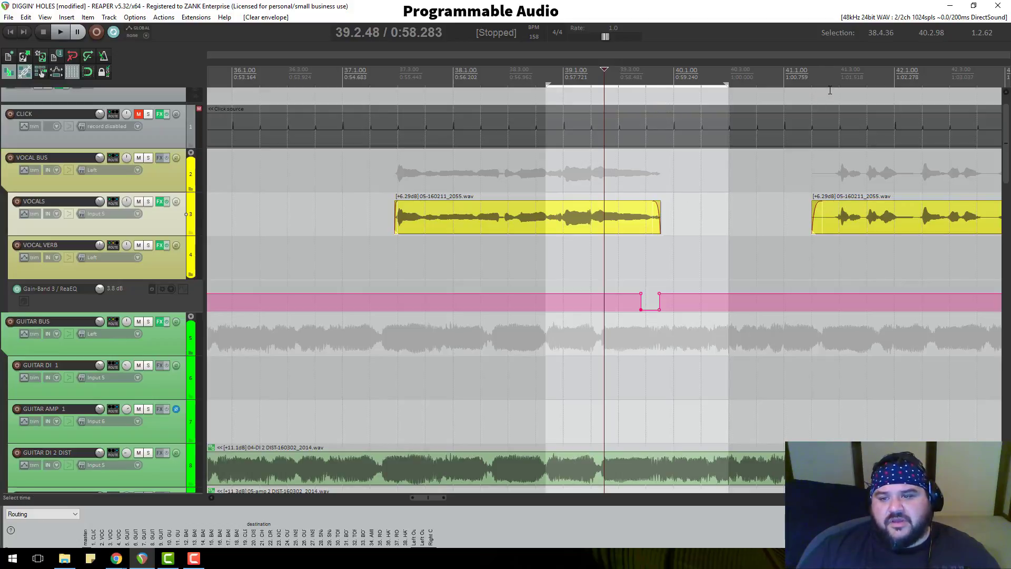
click(830, 143)
scroll(728, 160, down, 2)
scroll(656, 135, up, 1)
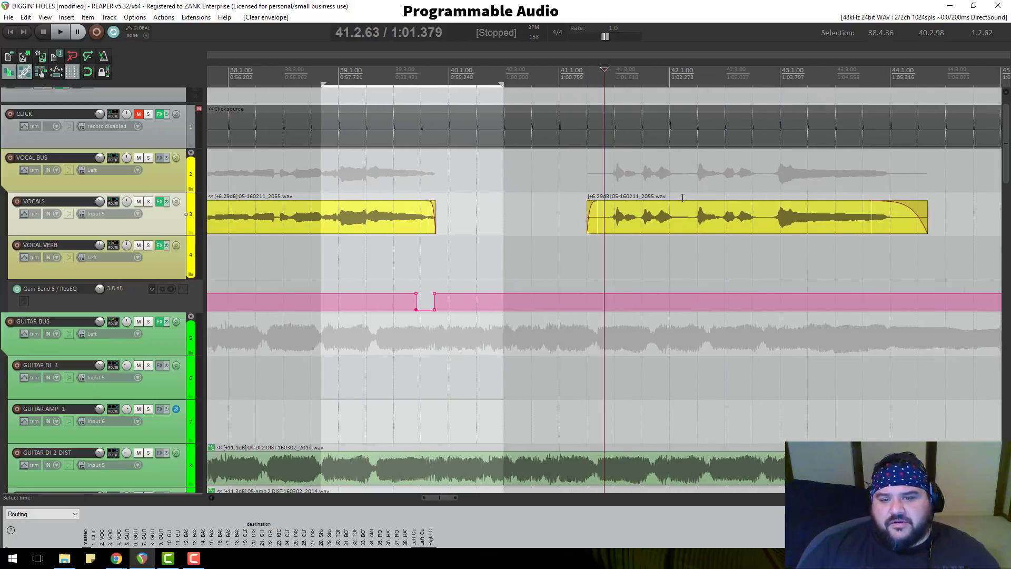
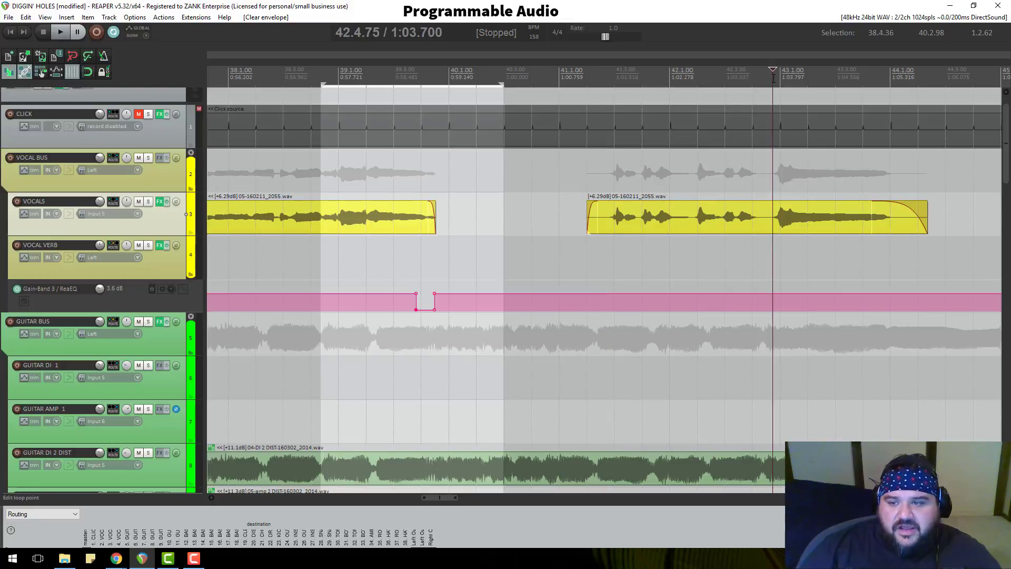
Set the time selection from 20.3.11 to 44.3.60 around the verse 1 and chorus 1 vocal items
scroll(671, 125, down, 5)
scroll(601, 141, down, 4)
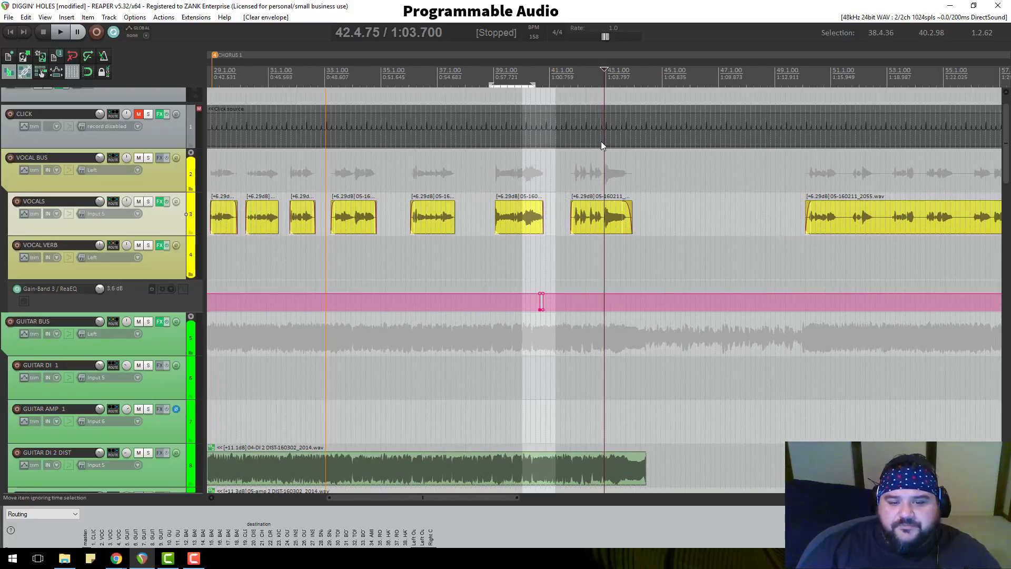
scroll(548, 85, down, 3)
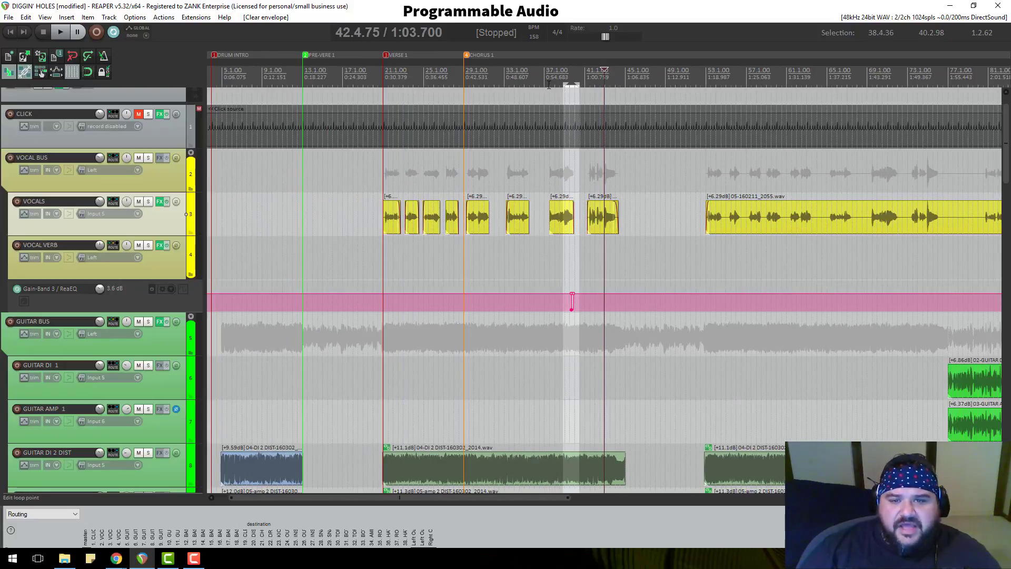
drag(578, 84, 378, 112)
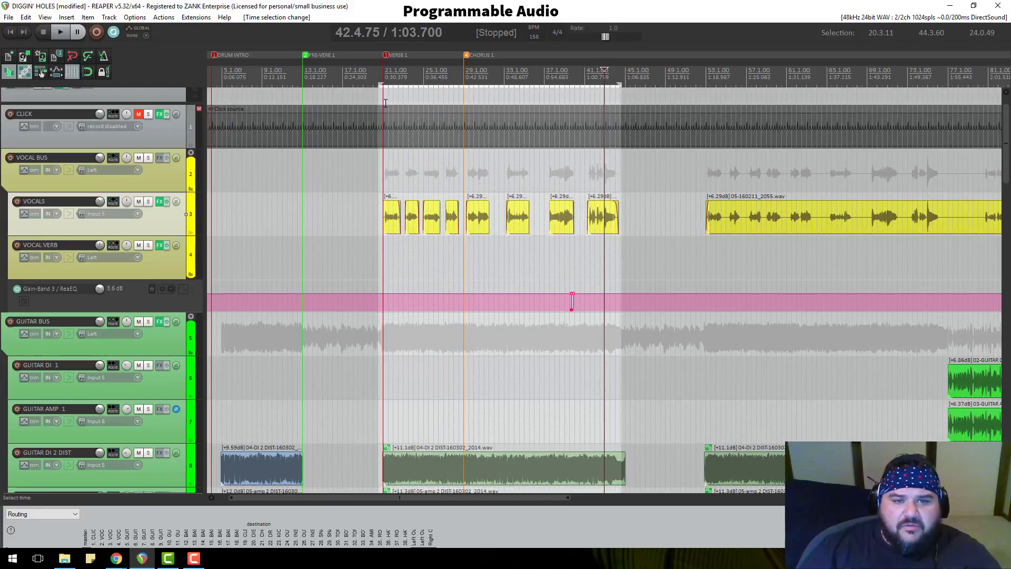
Lengthen the fade-in of the first VOCALS item in verse 1 and change its shape to the steep fast-start curve
click(397, 106)
scroll(446, 122, up, 6)
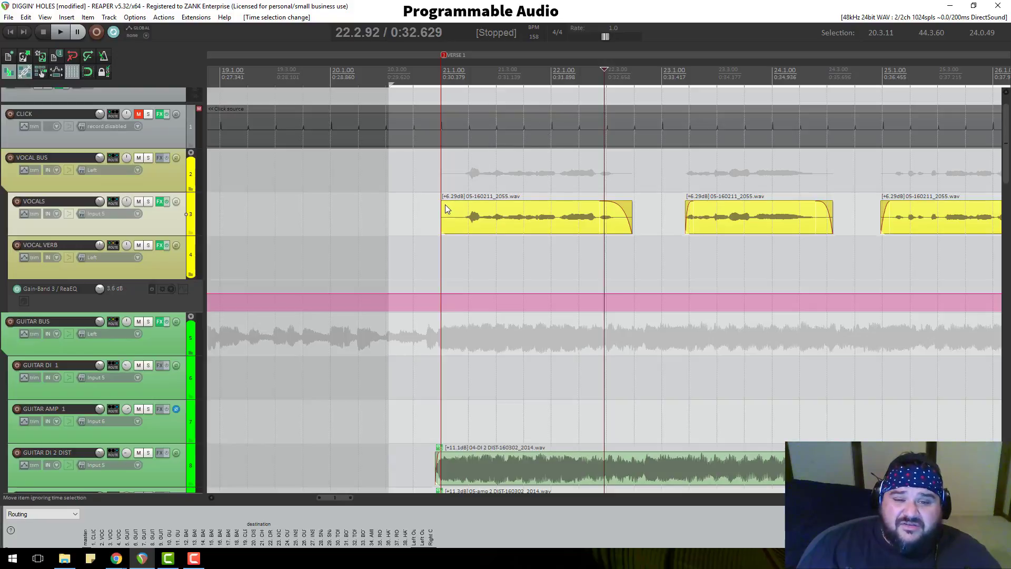
drag(442, 203, 462, 204)
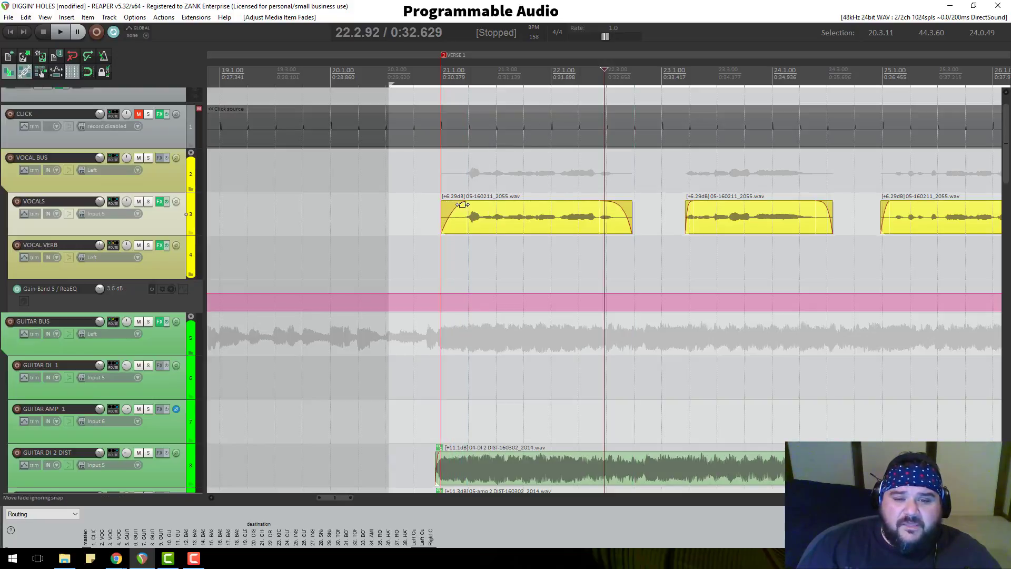
right_click(459, 205)
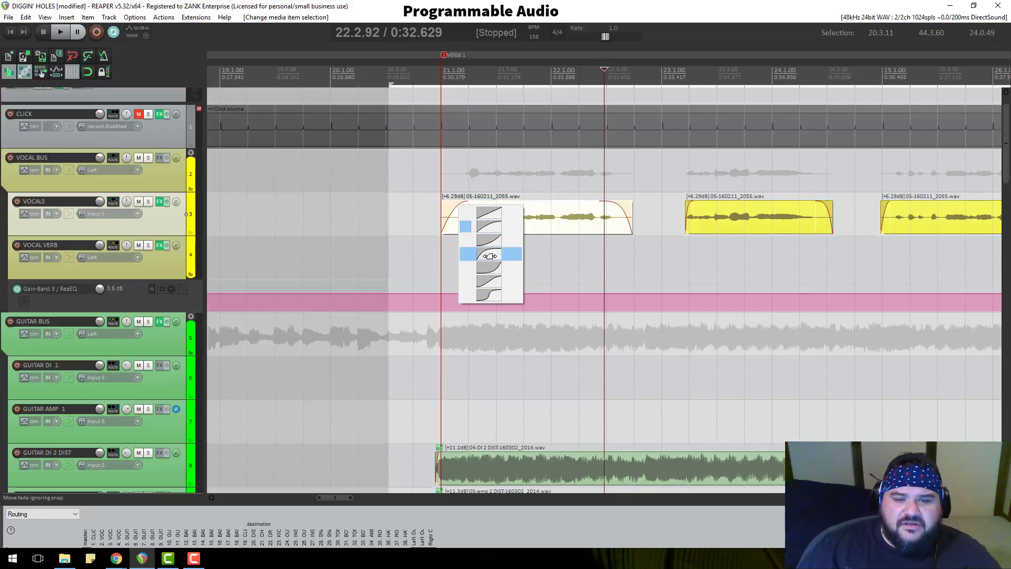
click(489, 255)
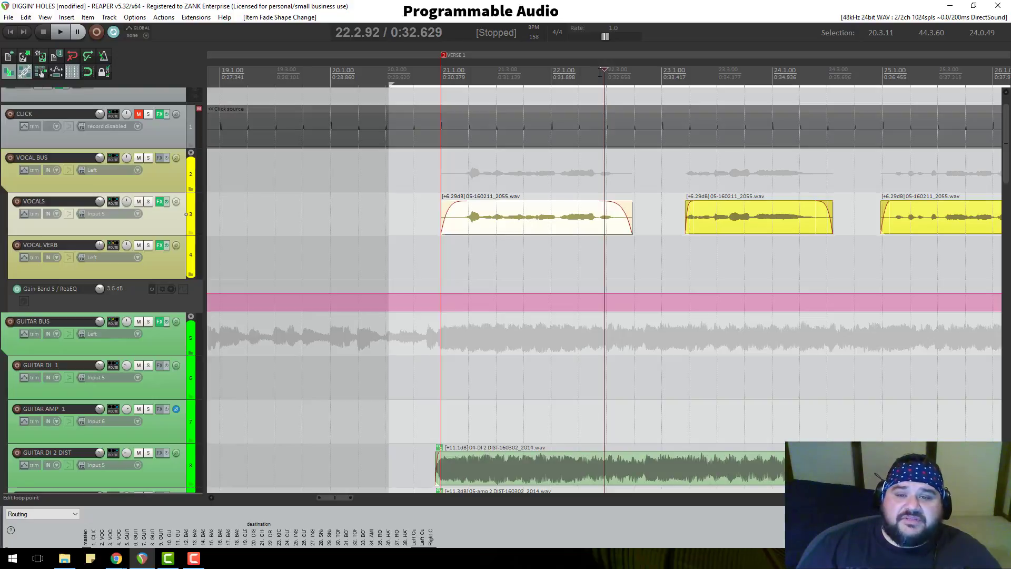
Review the gaps and fades of the remaining verse 1 and chorus 1 VOCALS items, placing the edit cursor at 23.1.61 and 24.4.49
scroll(639, 90, down, 2)
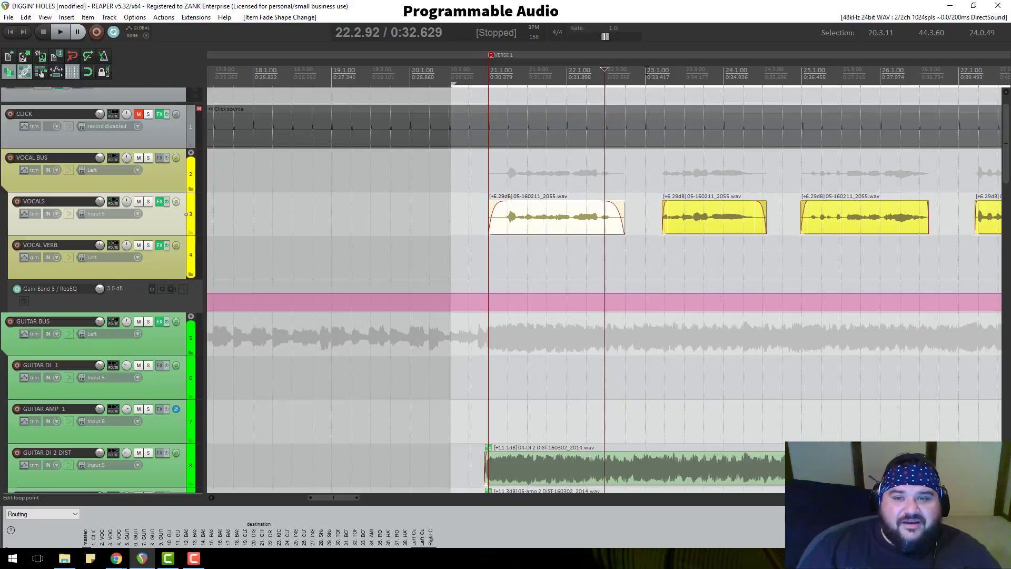
click(646, 73)
click(656, 79)
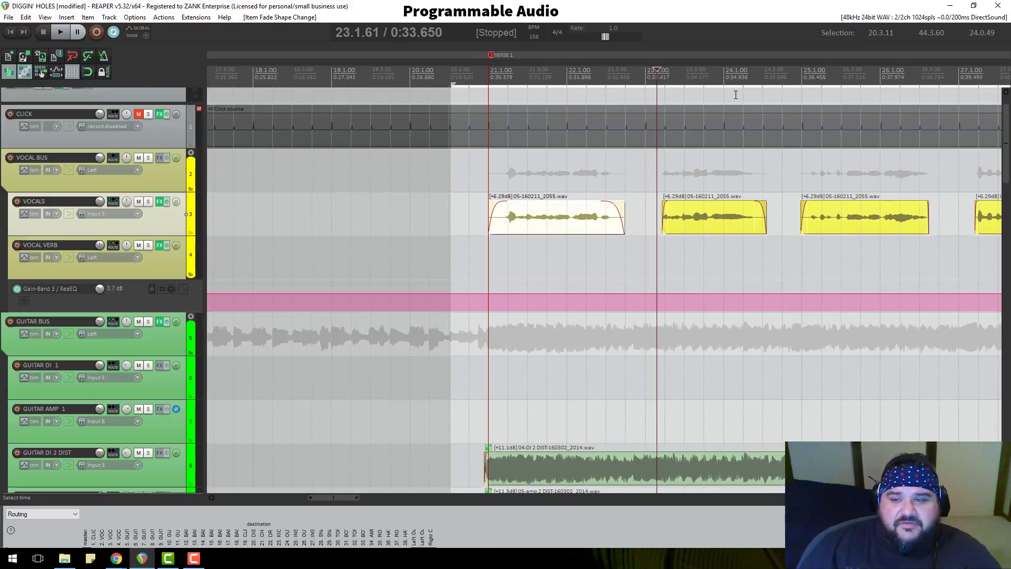
click(793, 81)
scroll(785, 121, down, 2)
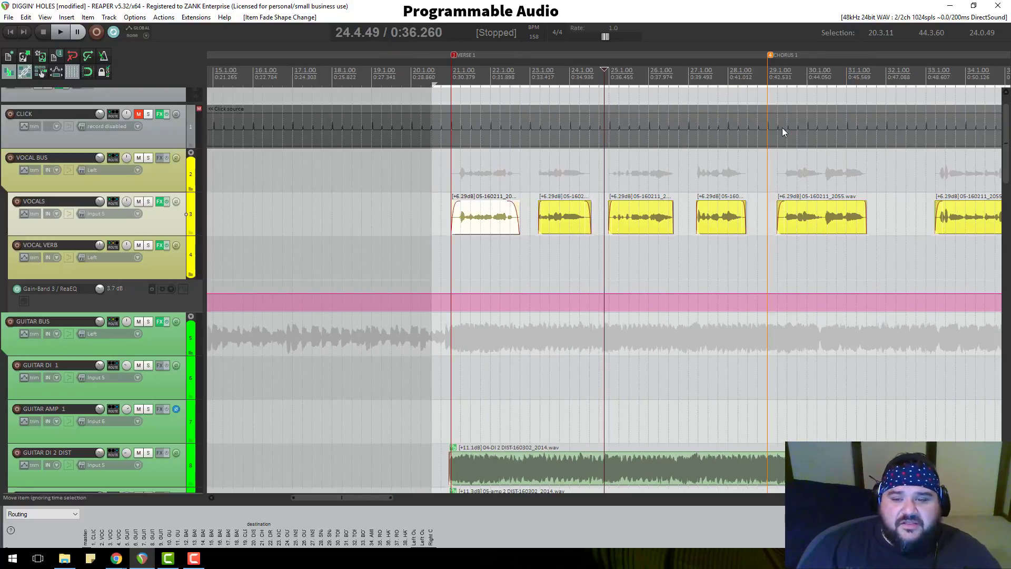
scroll(898, 122, down, 3)
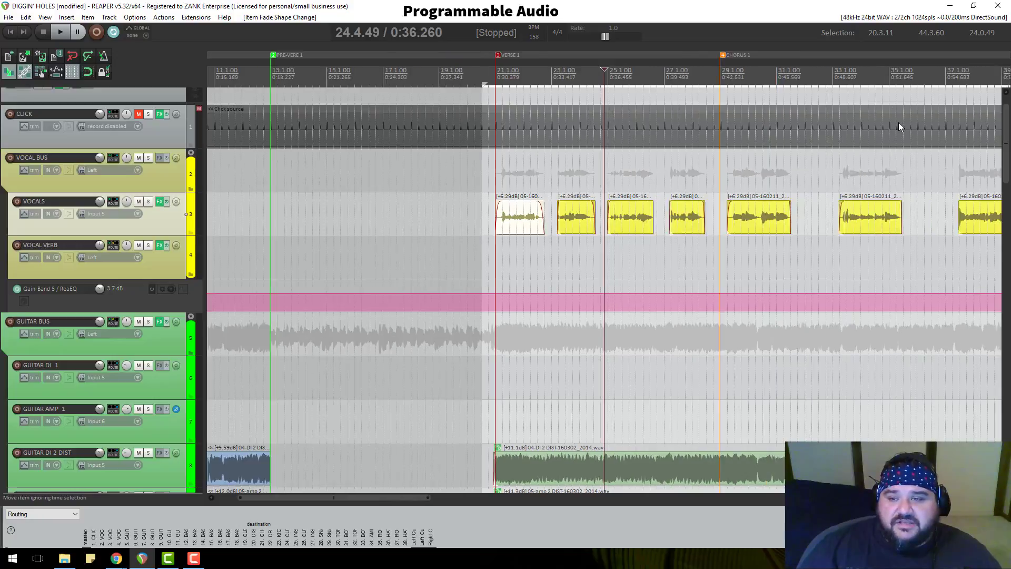
scroll(634, 178, up, 5)
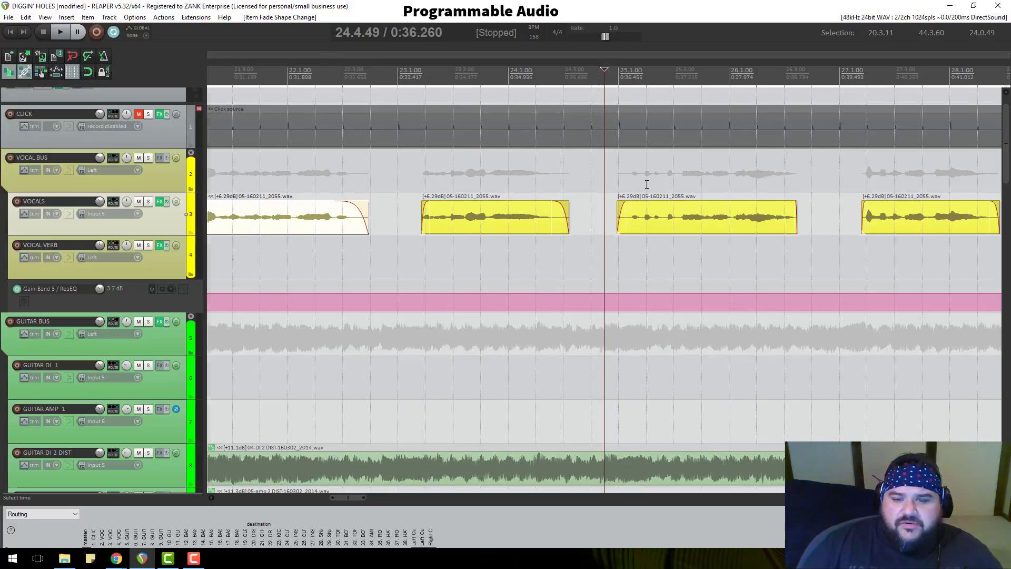
scroll(582, 162, down, 2)
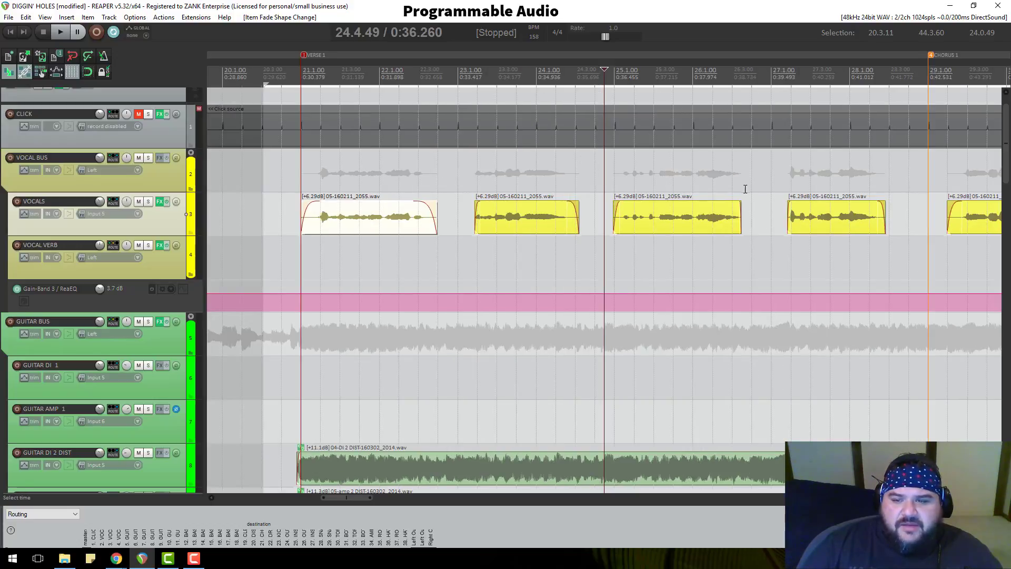
scroll(898, 113, down, 2)
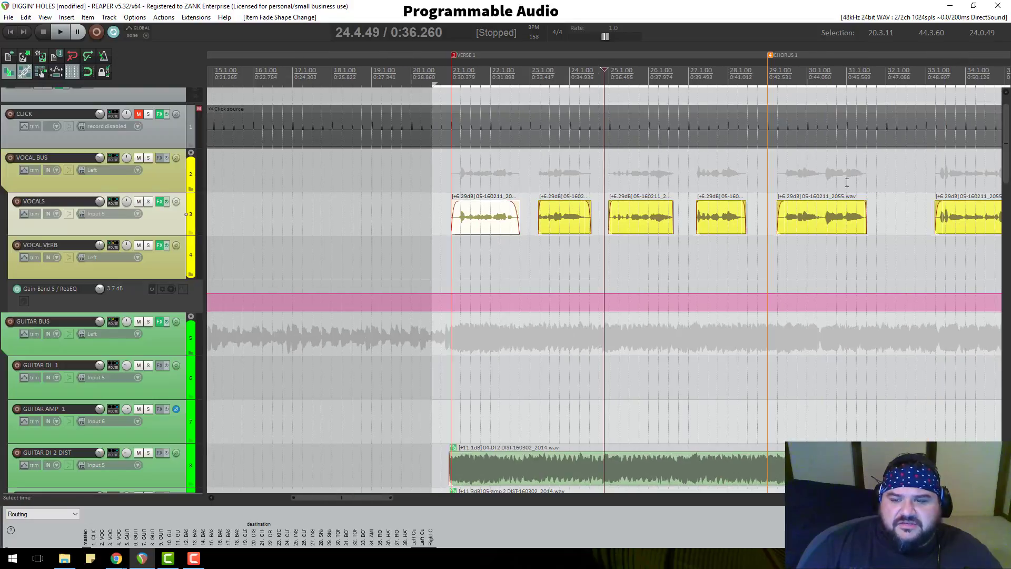
scroll(643, 271, down, 4)
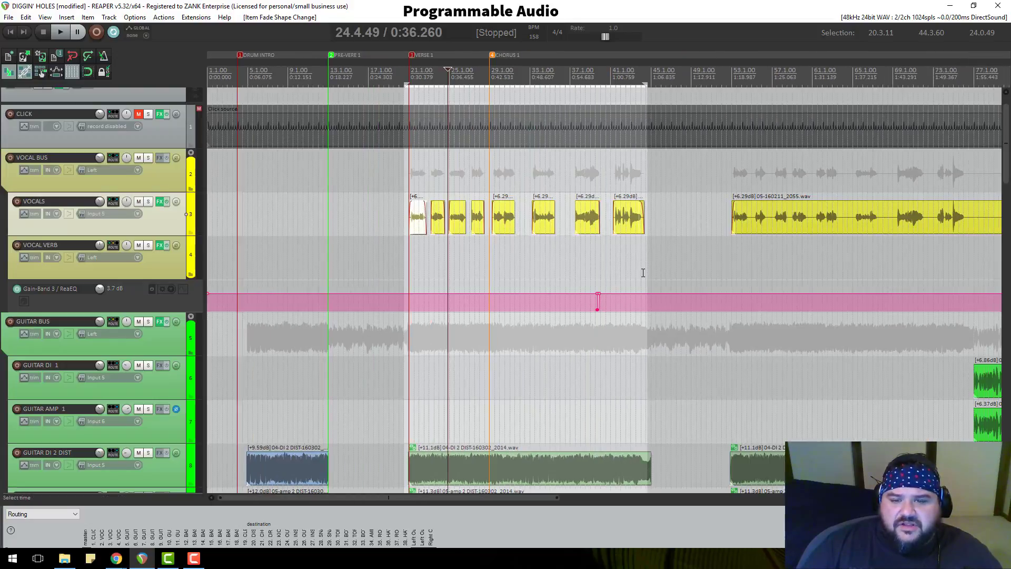
scroll(626, 237, down, 3)
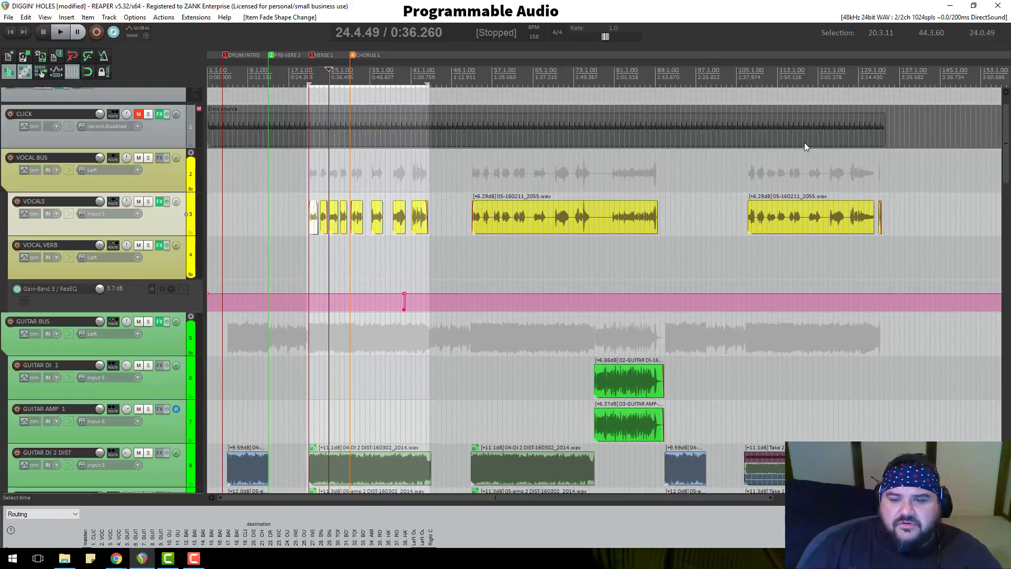
Split the second long VOCALS item at 80.4.09, just before the phrase over the GUITAR DI 1 and GUITAR AMP 1 section
click(616, 115)
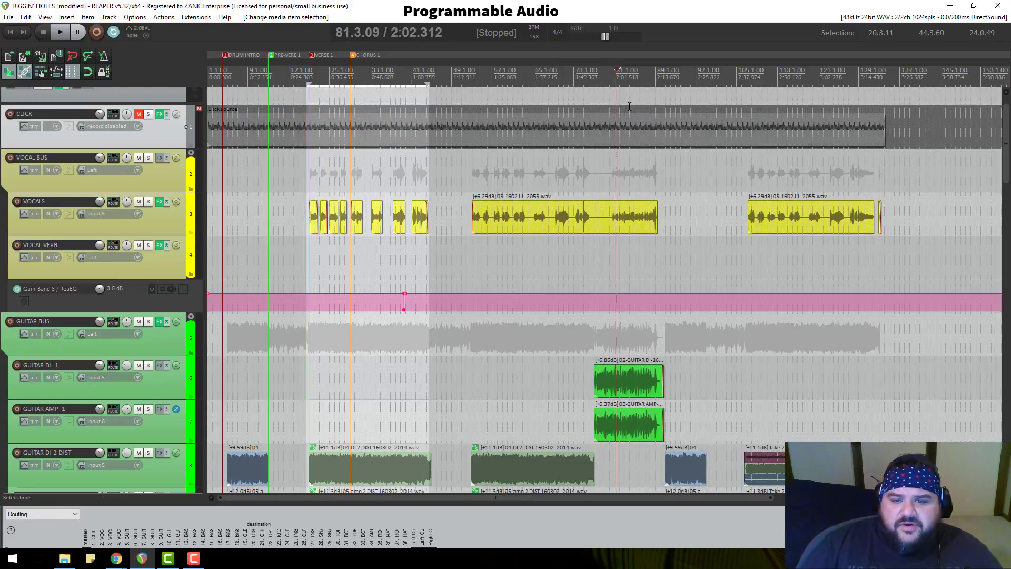
scroll(633, 166, up, 5)
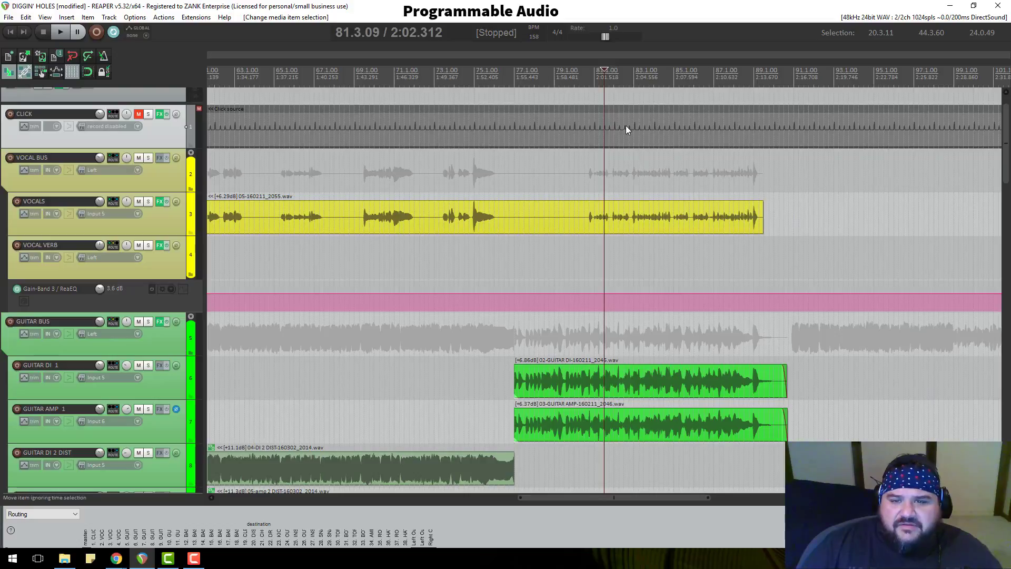
click(588, 74)
scroll(619, 186, up, 5)
scroll(619, 185, up, 2)
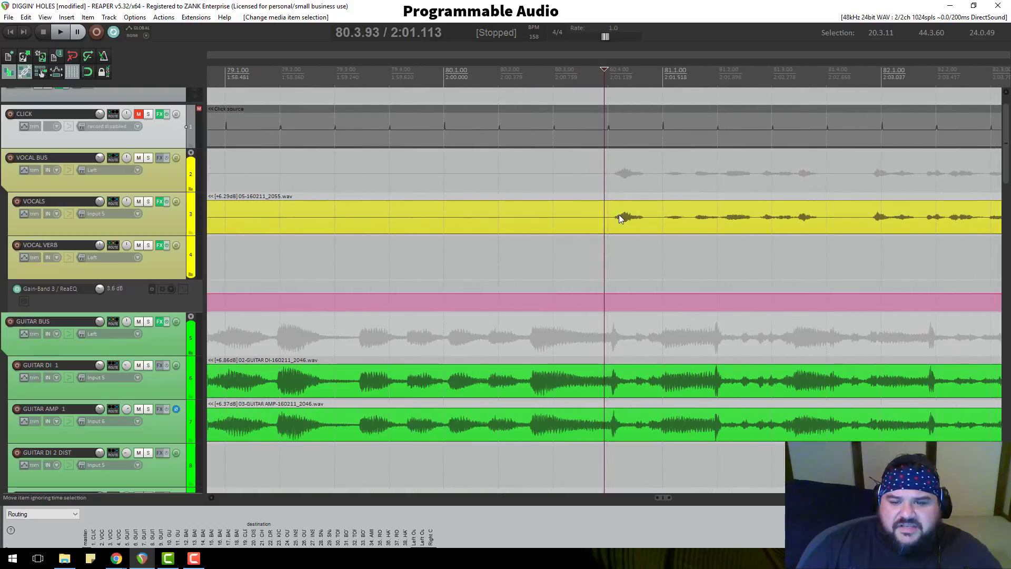
click(613, 217)
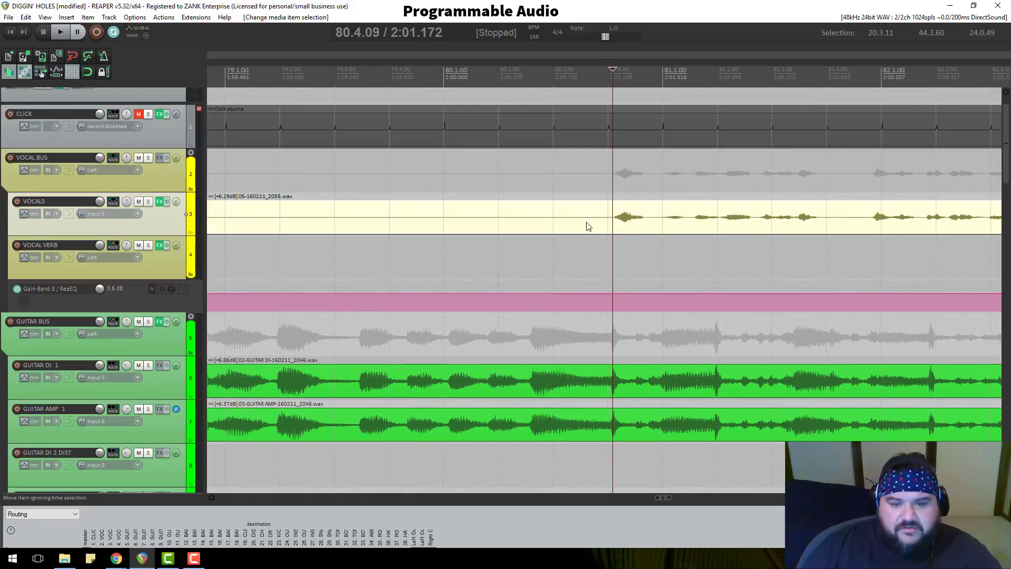
key(s)
scroll(519, 231, down, 4)
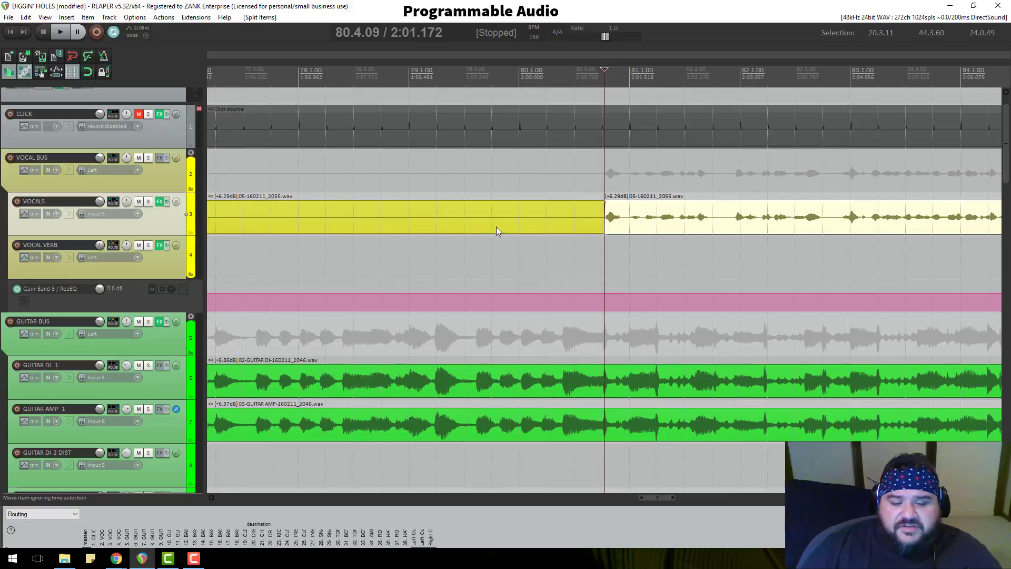
Split the VOCALS item just after 76.1.00, where the phrase ends, and delete the silent piece that follows
click(338, 217)
scroll(610, 212, up, 3)
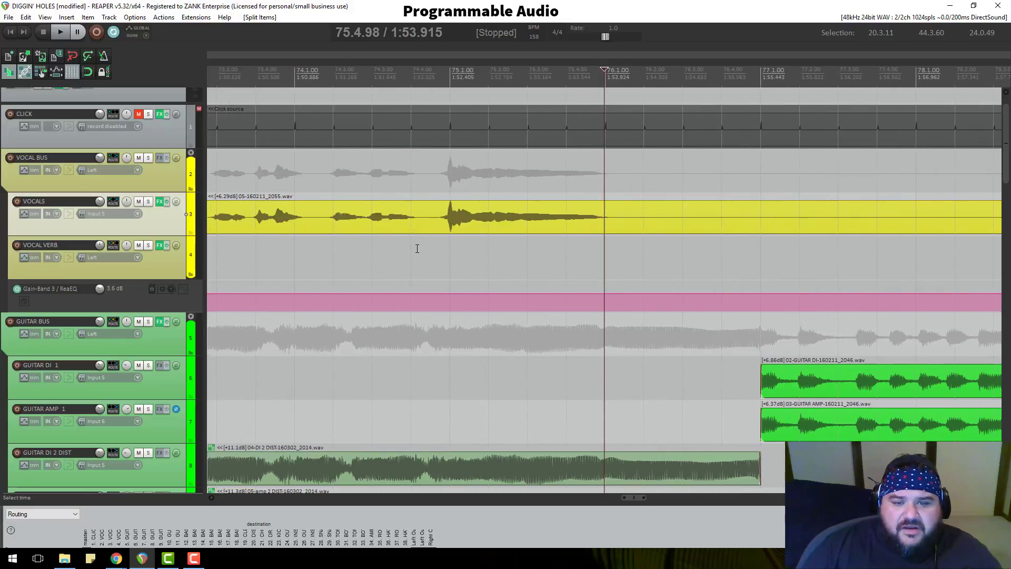
click(611, 212)
key(s)
click(638, 219)
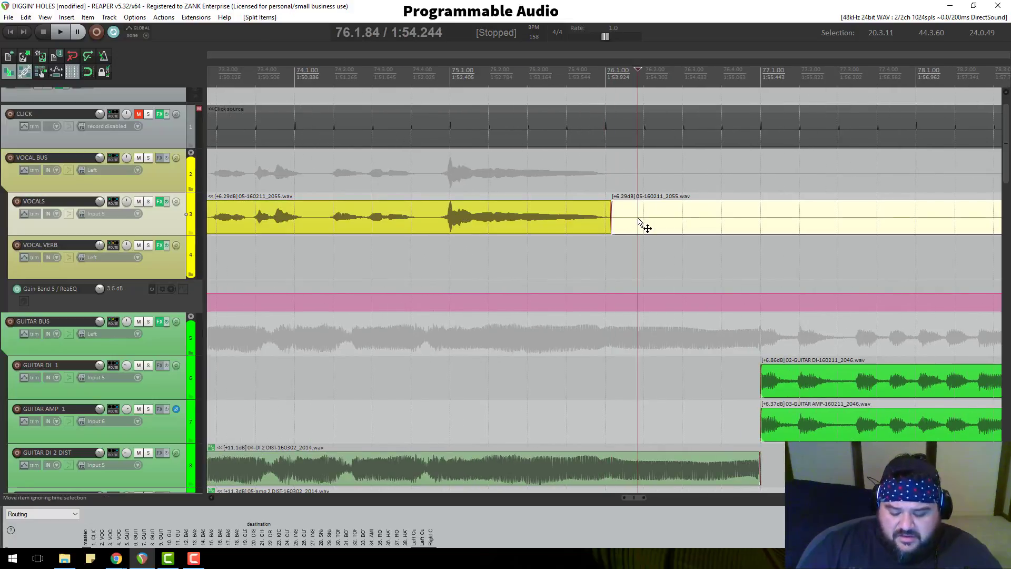
key(Delete)
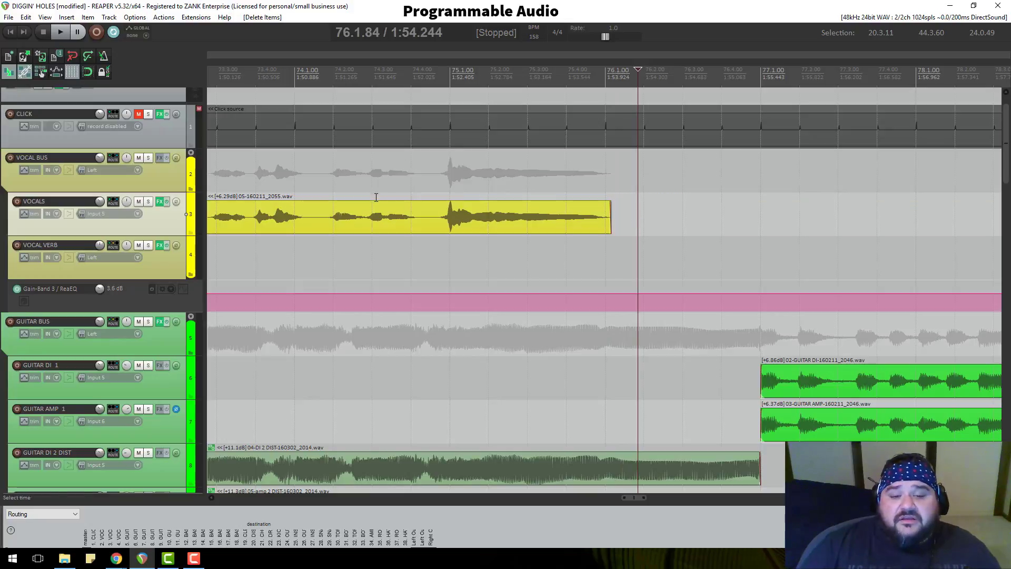
Split the VOCALS item at 74.4.73 and 74.4.18 and delete the short silent piece in between
click(440, 219)
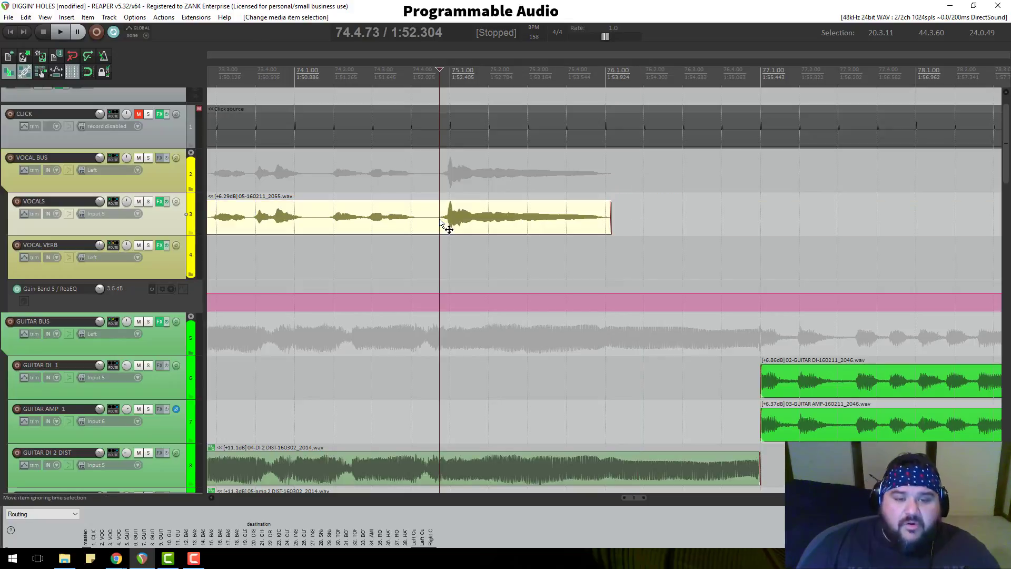
key(s)
click(418, 219)
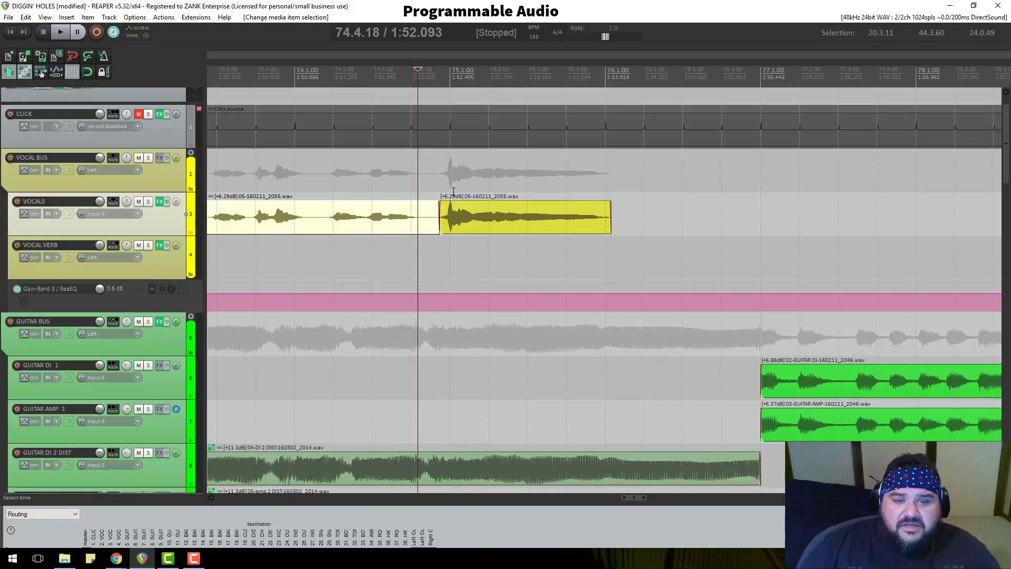
key(s)
click(427, 224)
key(Delete)
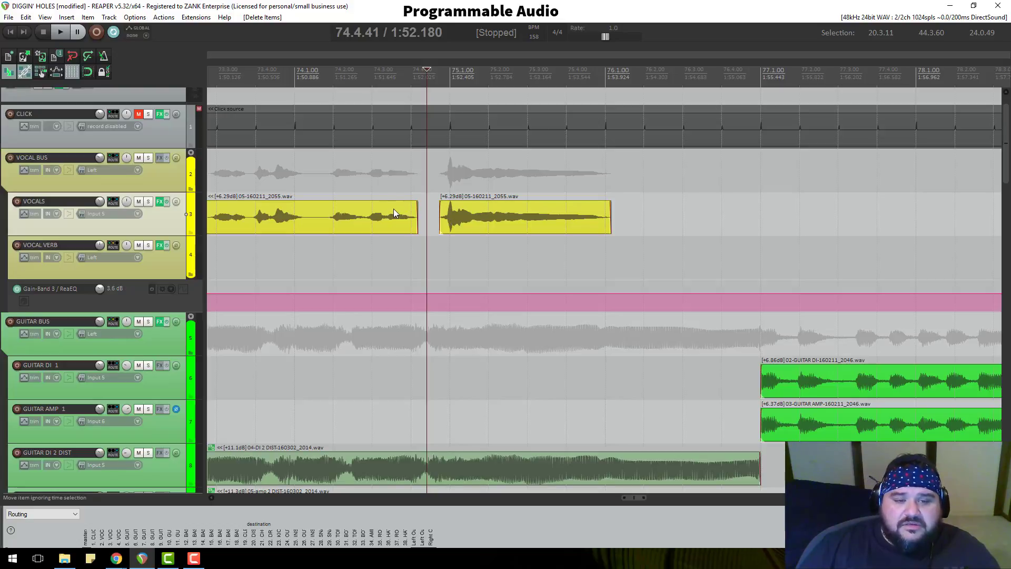
Split the VOCALS item at 73.2.76, just before the phrase that leads up to bar 74
scroll(421, 214, down, 2)
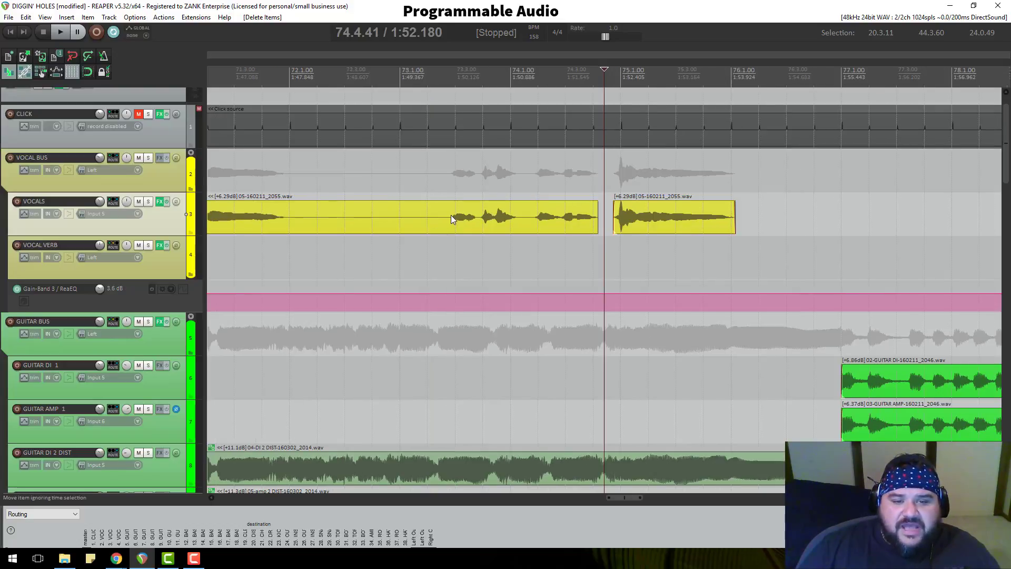
click(450, 215)
scroll(458, 234, up, 3)
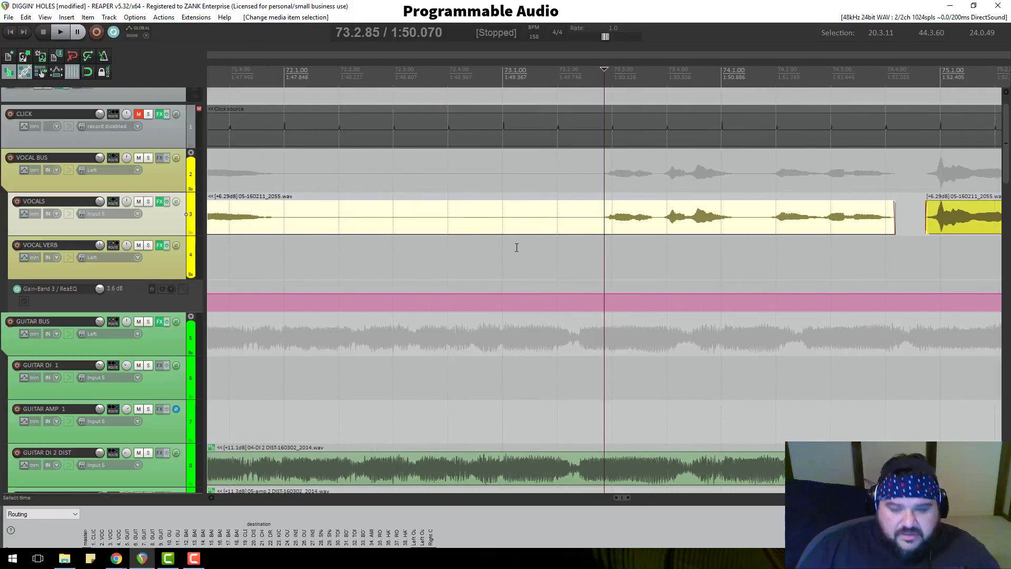
click(600, 221)
click(603, 221)
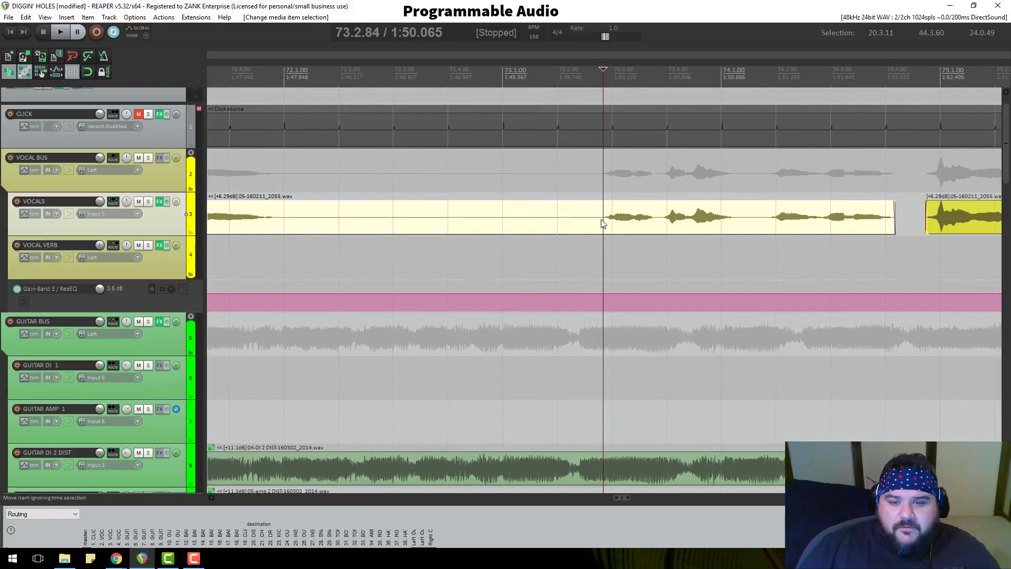
click(599, 221)
key(s)
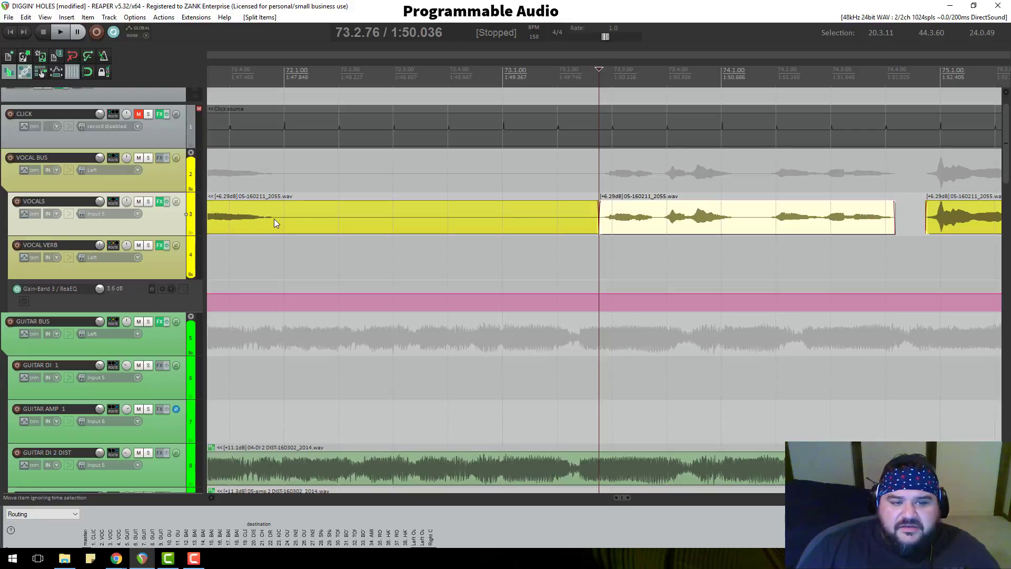
Split the VOCALS item just before 72.1.00, at the phrase's end, and delete the silent piece up to 73.2.76
click(274, 219)
key(s)
click(404, 230)
key(Delete)
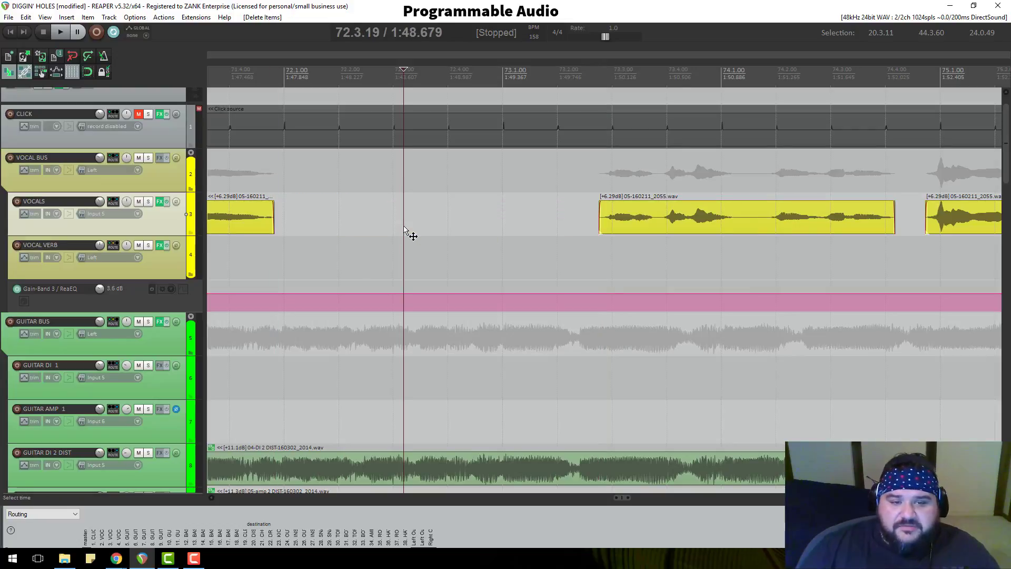
Split the VOCALS item at 69.3.00, right before the waveform of the phrase starts
scroll(408, 231, down, 4)
scroll(371, 216, down, 3)
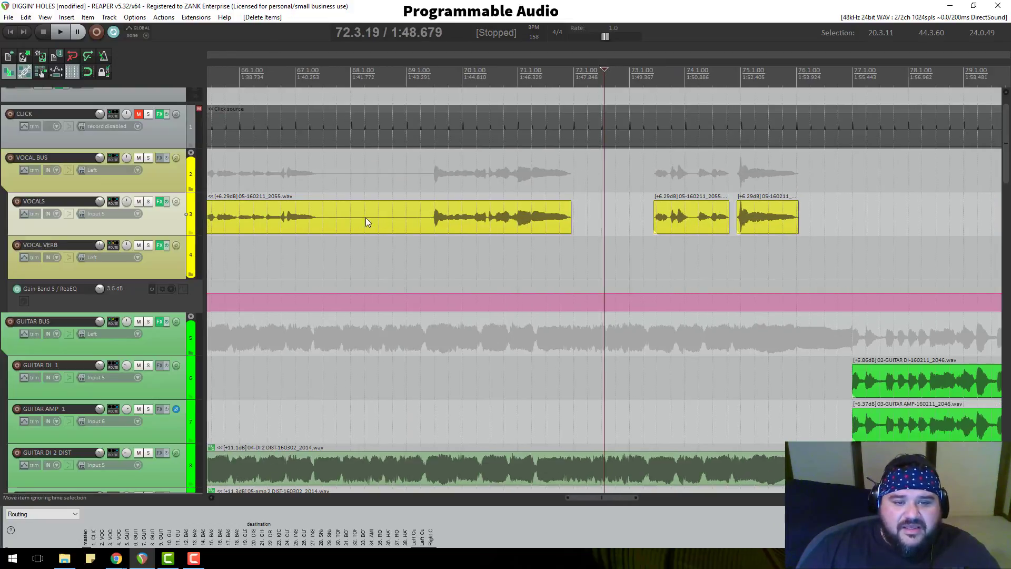
click(432, 216)
scroll(566, 213, up, 6)
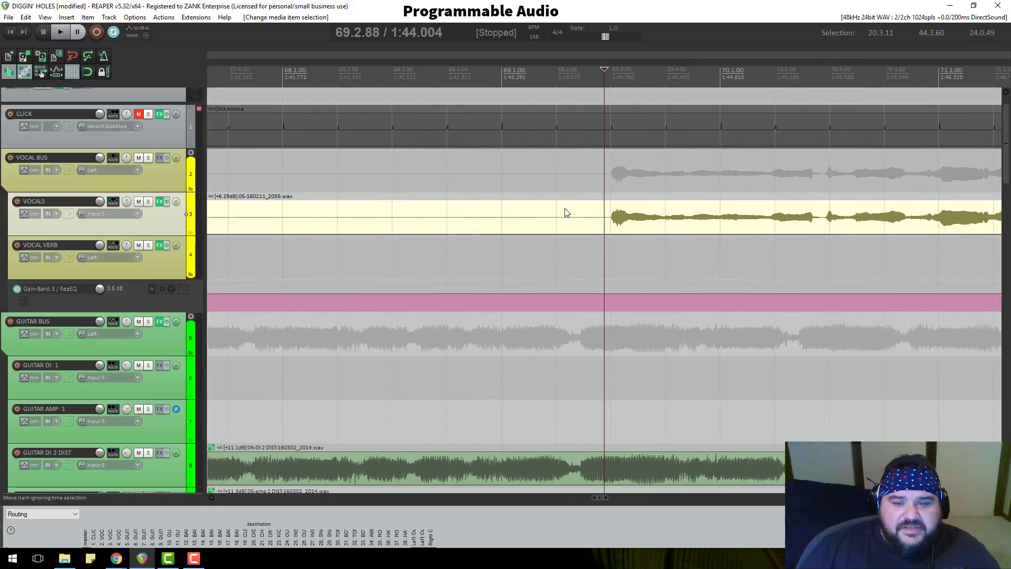
scroll(617, 221, up, 10)
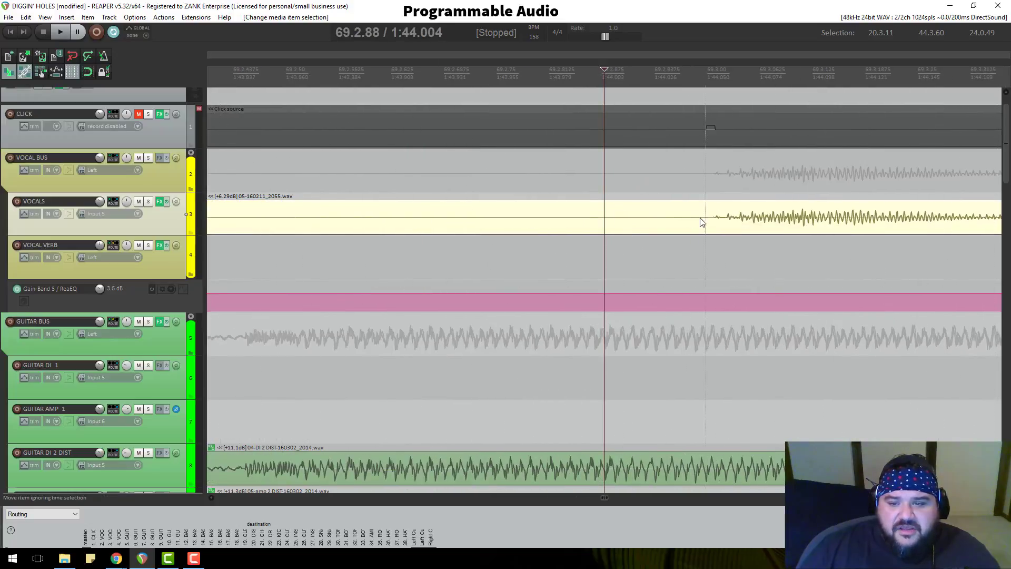
click(755, 222)
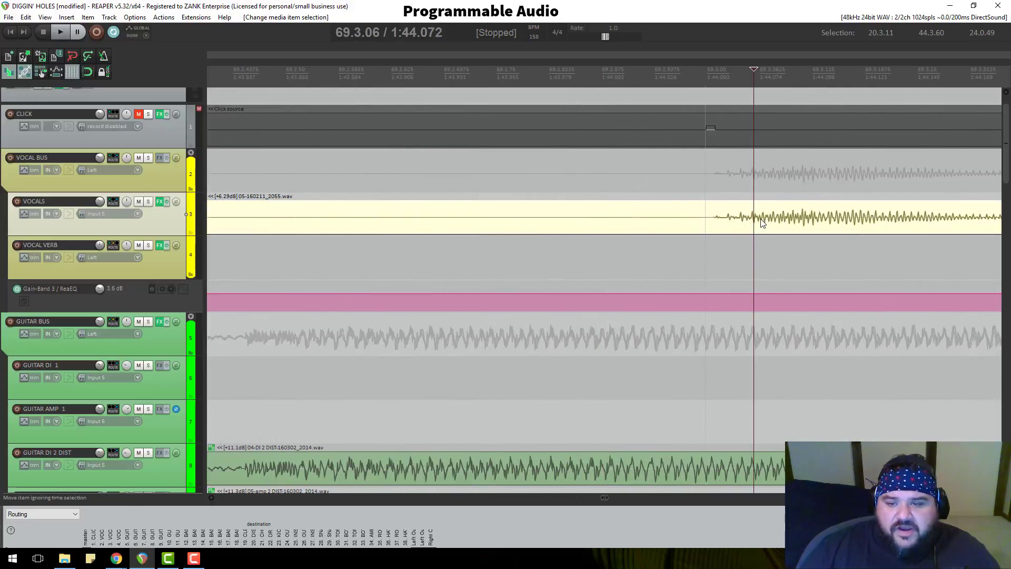
click(714, 226)
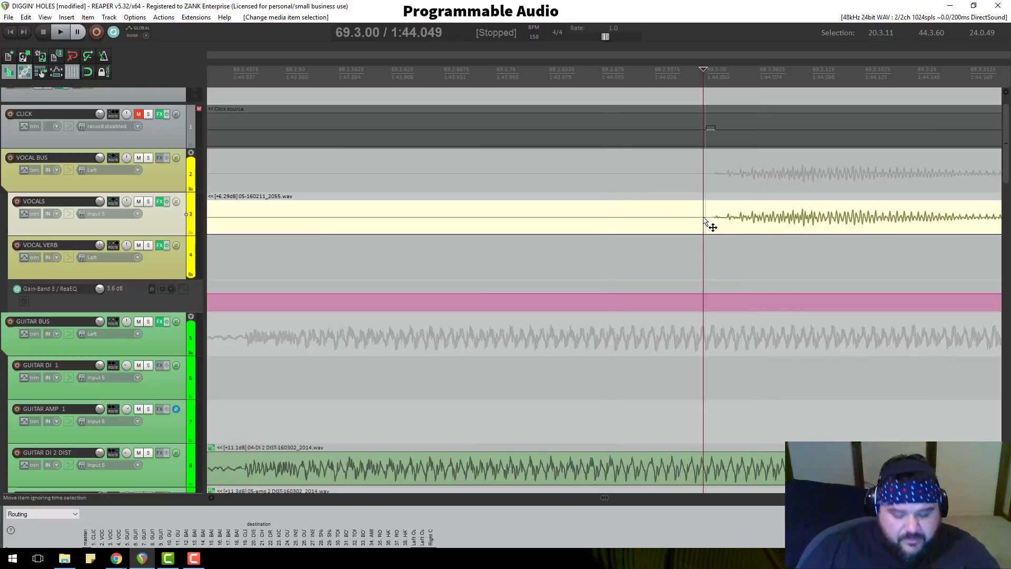
scroll(712, 227, down, 10)
key(s)
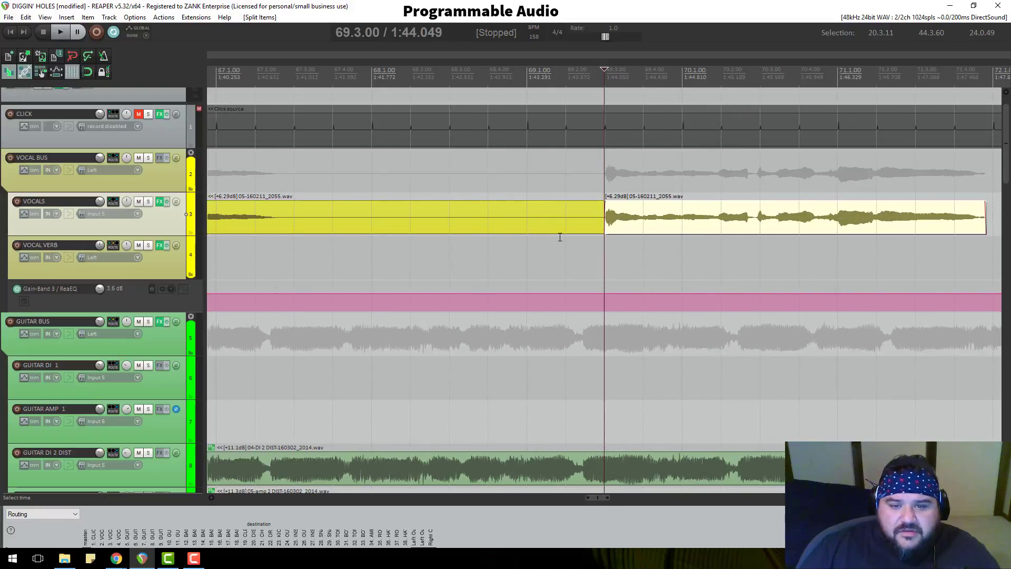
Split the VOCALS item at 67.2.56, at the phrase's end, and delete the silent piece up to 69.3.00
scroll(559, 237, down, 2)
click(372, 222)
scroll(667, 272, up, 6)
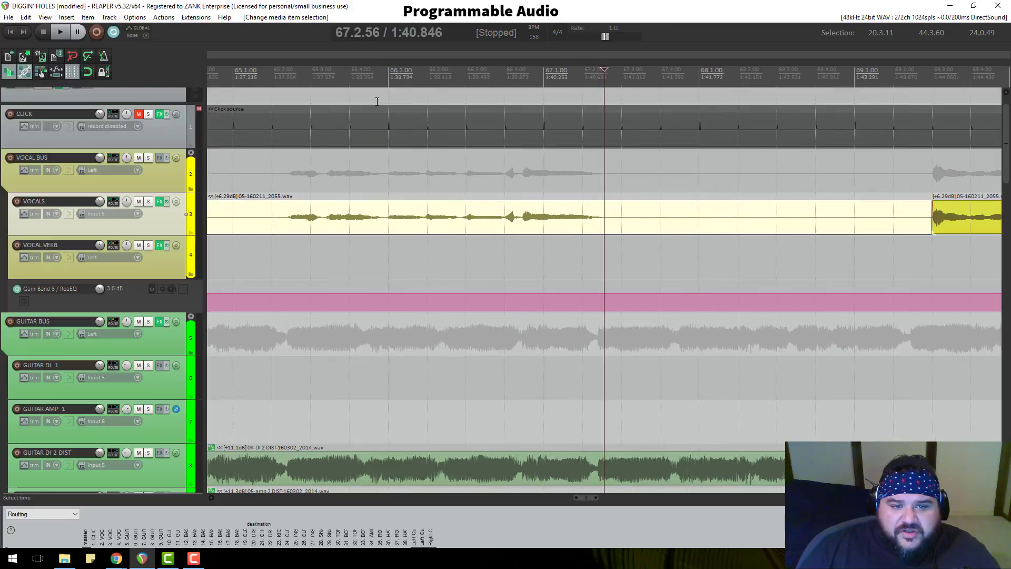
scroll(636, 245, down, 3)
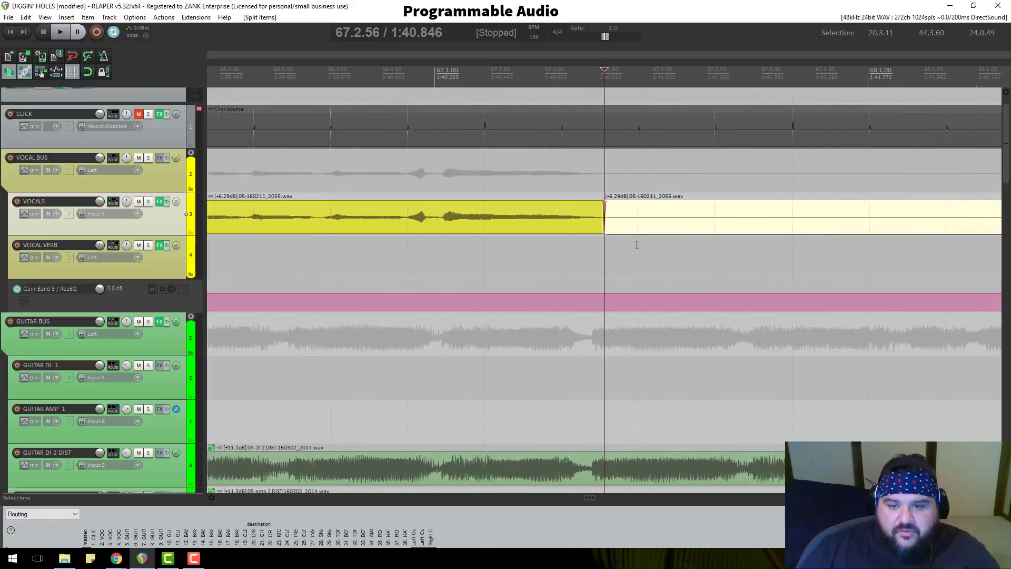
click(649, 229)
key(Delete)
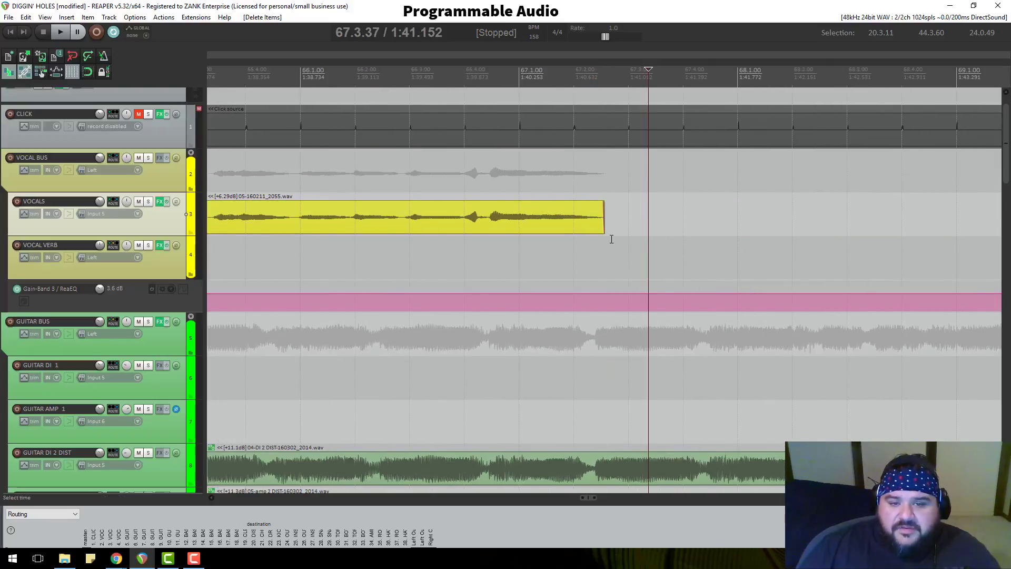
Split the VOCALS item at 65.2.38 and at the phrase's end in bar 63, and delete the silent piece in between
scroll(611, 239, down, 3)
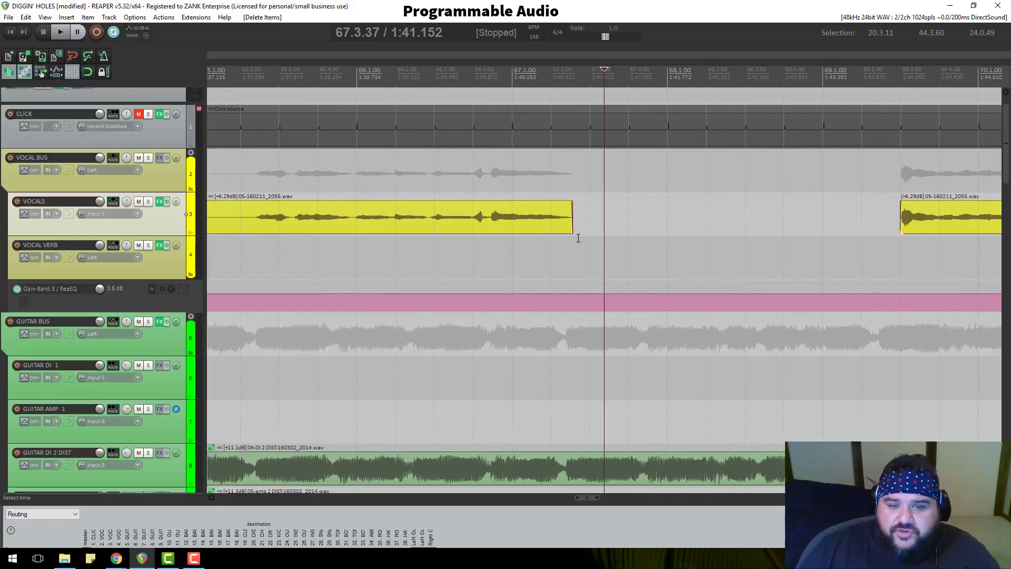
click(355, 216)
scroll(624, 231, up, 3)
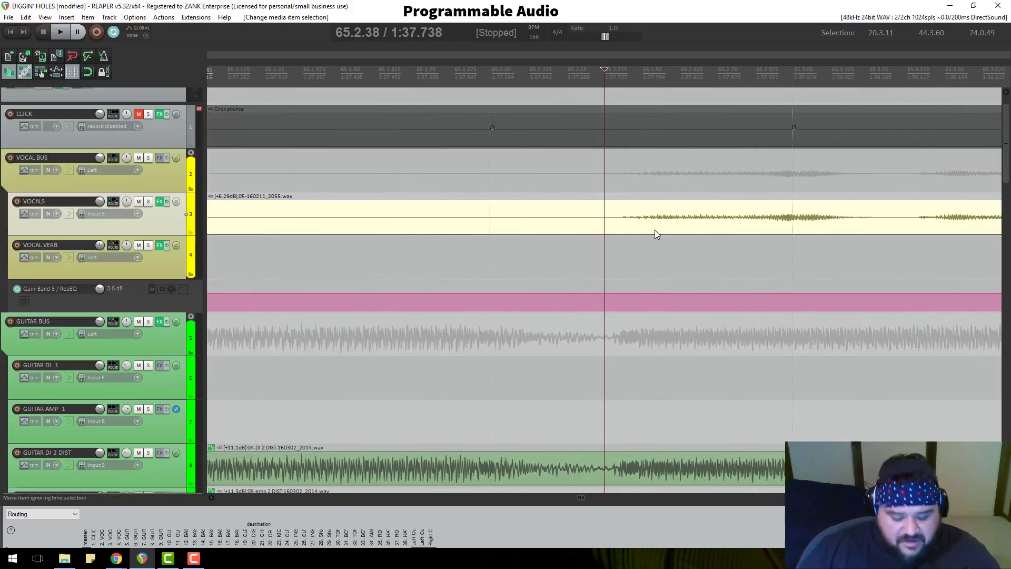
key(s)
scroll(402, 215, down, 3)
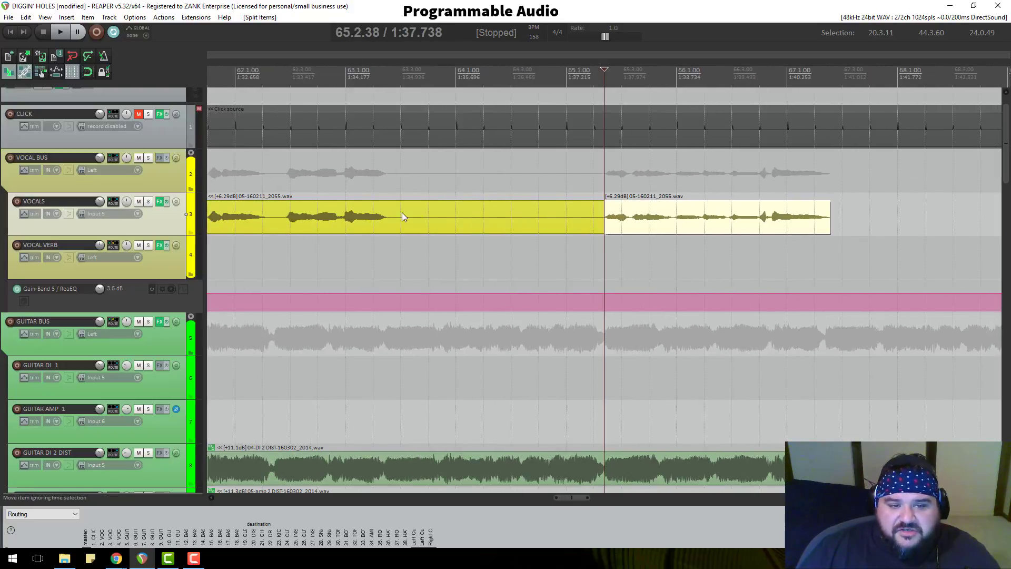
click(388, 217)
key(s)
click(481, 210)
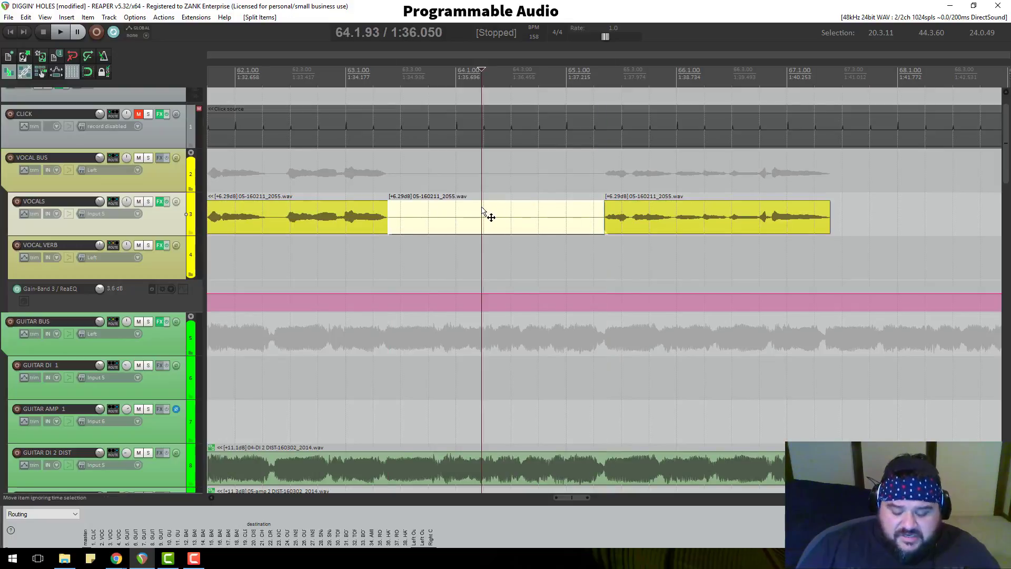
key(Delete)
Set a time selection from 63.3.36 to 64.3.93, inside the emptied gap between the two vocal phrases
scroll(490, 217, down, 2)
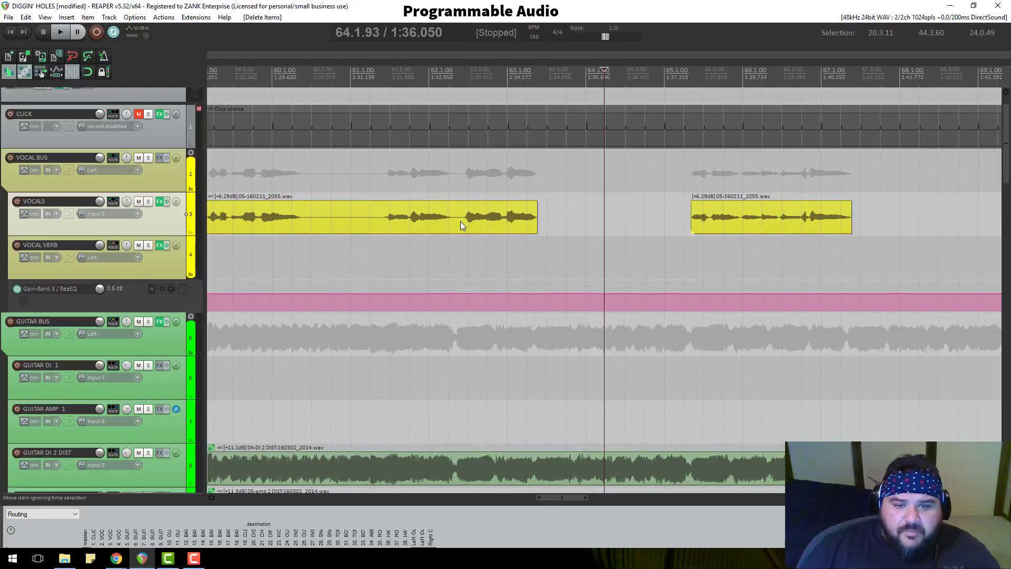
click(463, 218)
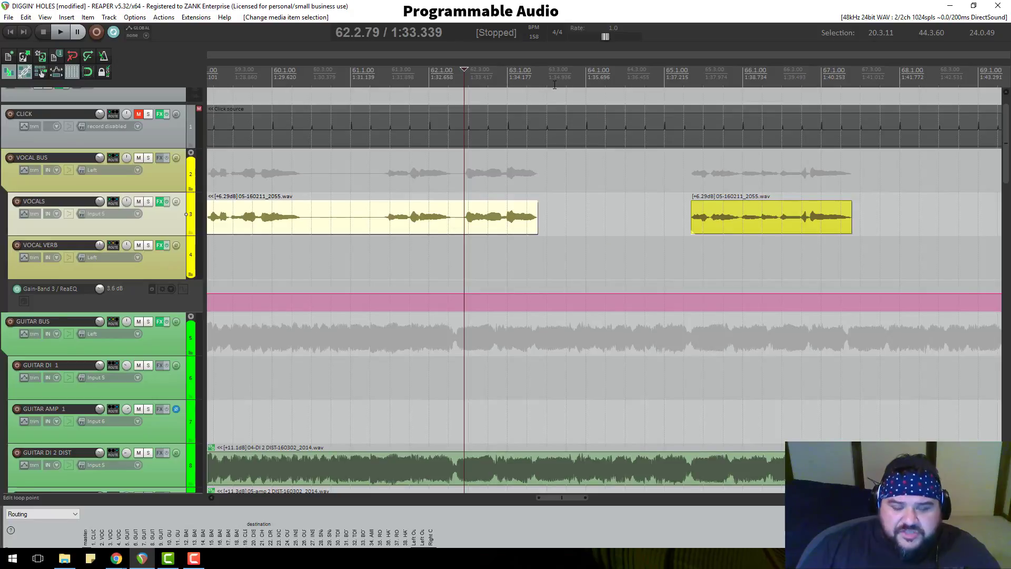
drag(555, 85, 642, 86)
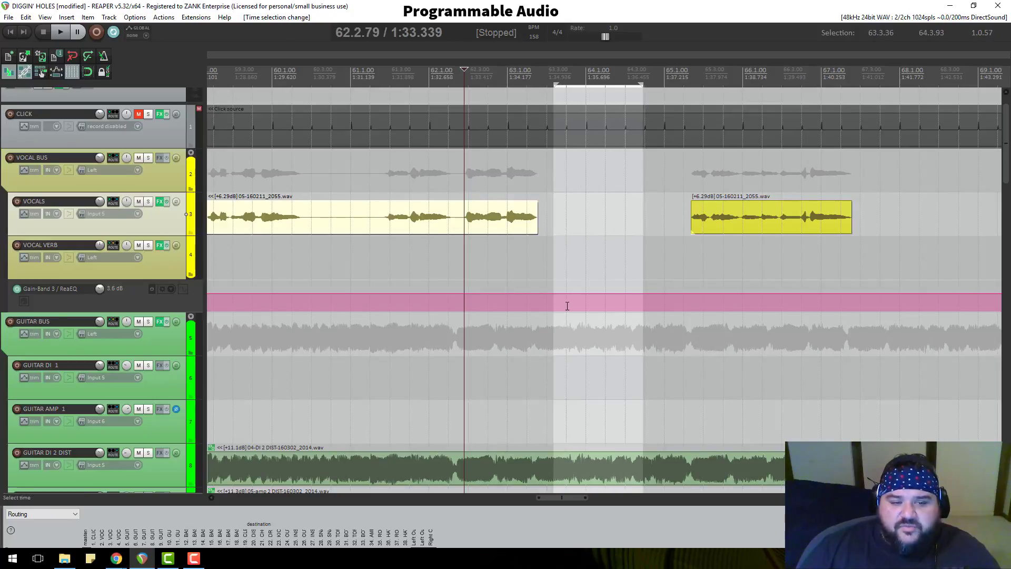
Try trimming the VOCAL VERB track's Gain-Band 3 / ReaEQ envelope to 2.7 dB within the time selection
click(100, 290)
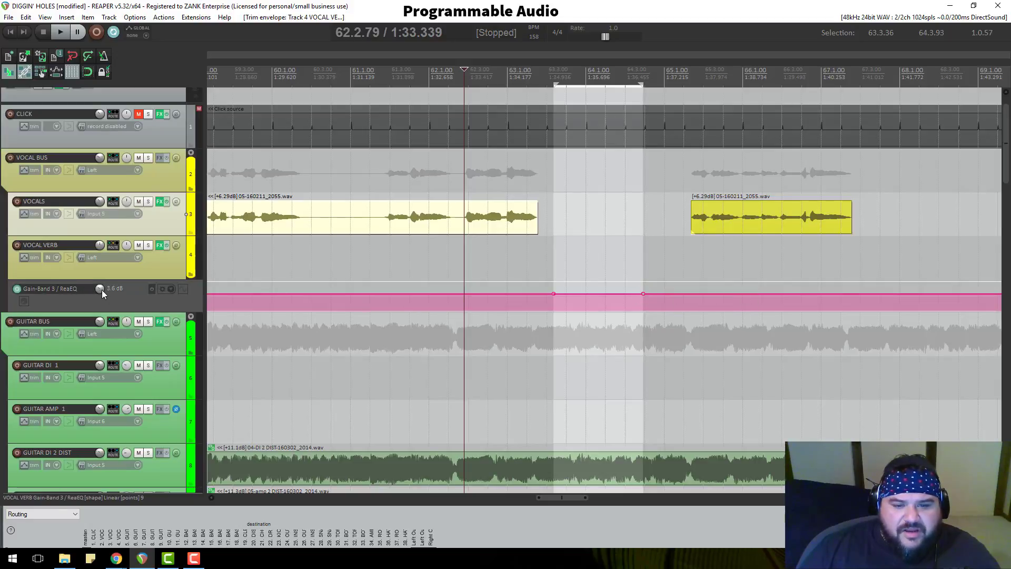
mouse_move(101, 289)
mouse_down()
mouse_move(101, 270)
mouse_move(101, 293)
mouse_up()
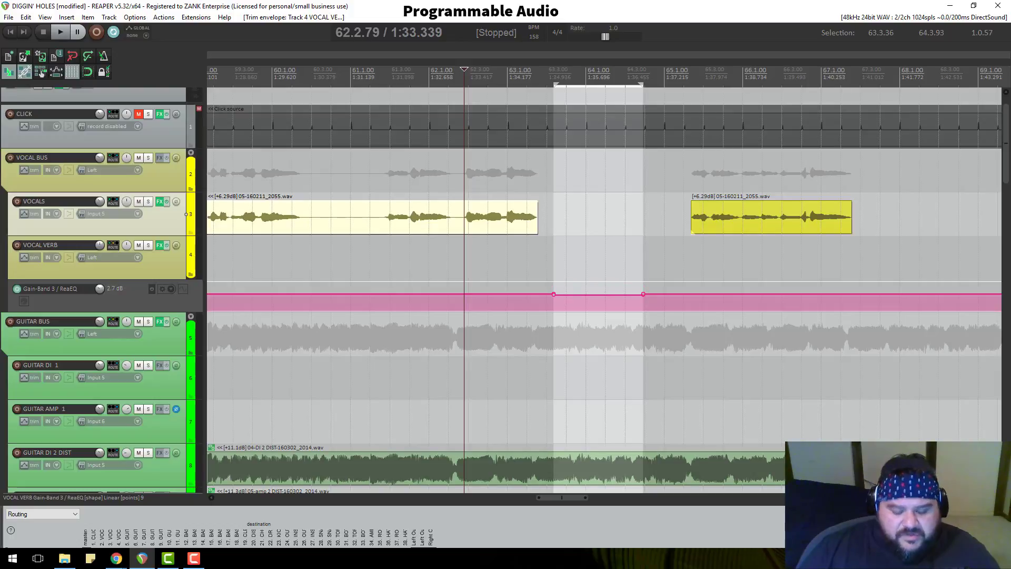
key(ctrl+z)
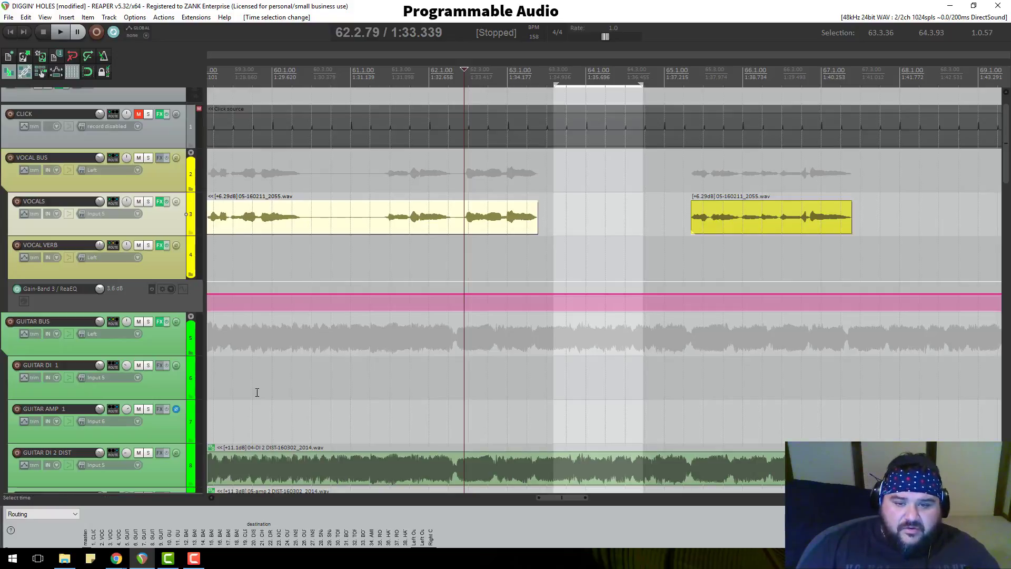
Split the VOCALS item at 61.2.76 and 60.2.47 and delete the silent piece in between
scroll(445, 350, down, 3)
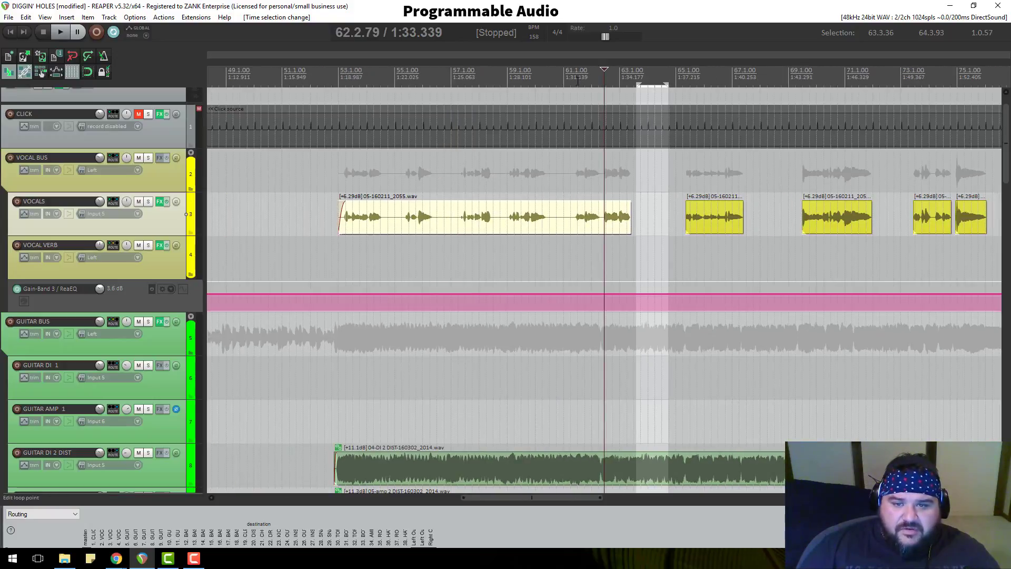
click(578, 80)
scroll(578, 80, up, 5)
click(598, 222)
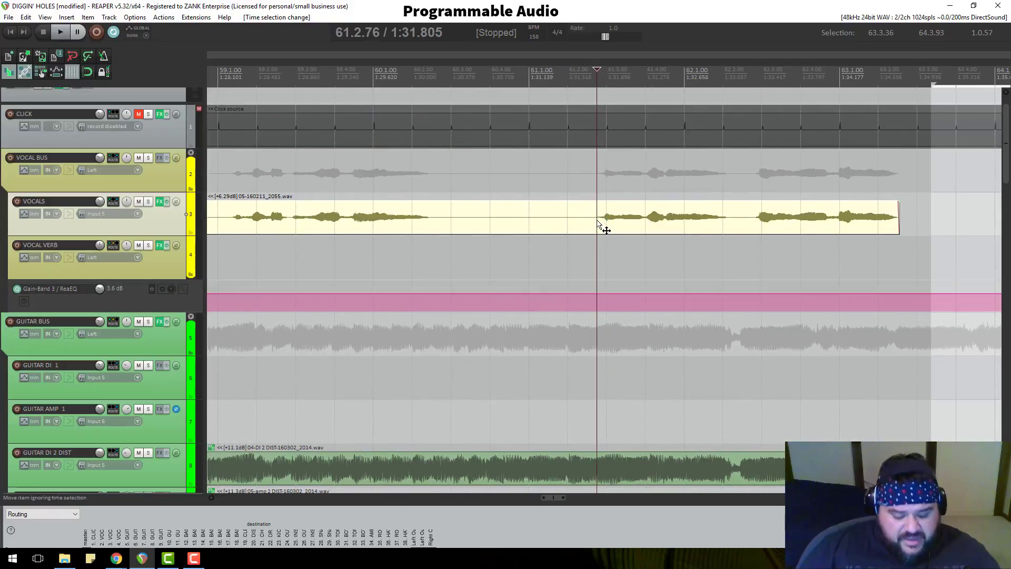
key(s)
click(431, 220)
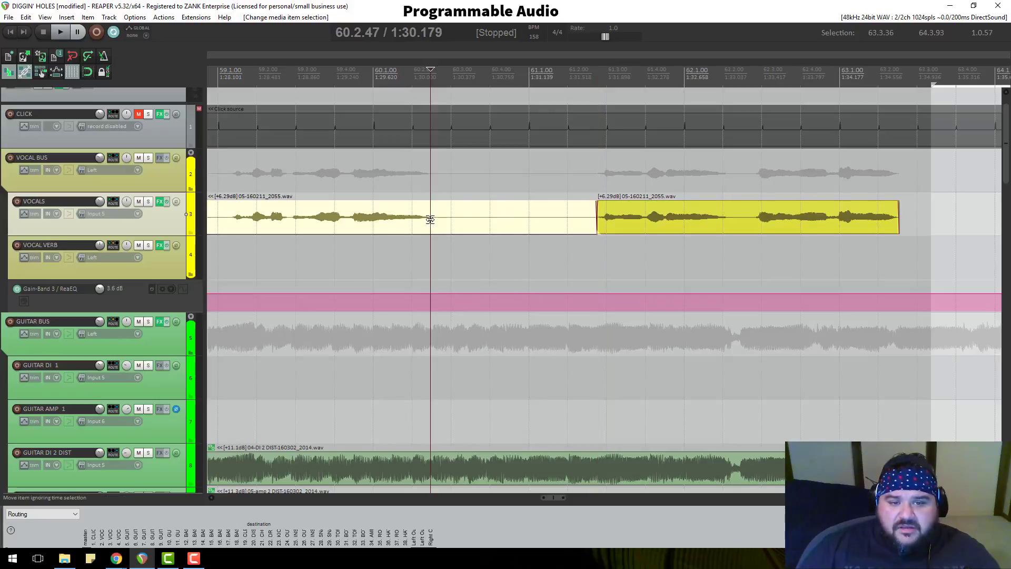
key(s)
click(496, 223)
key(Delete)
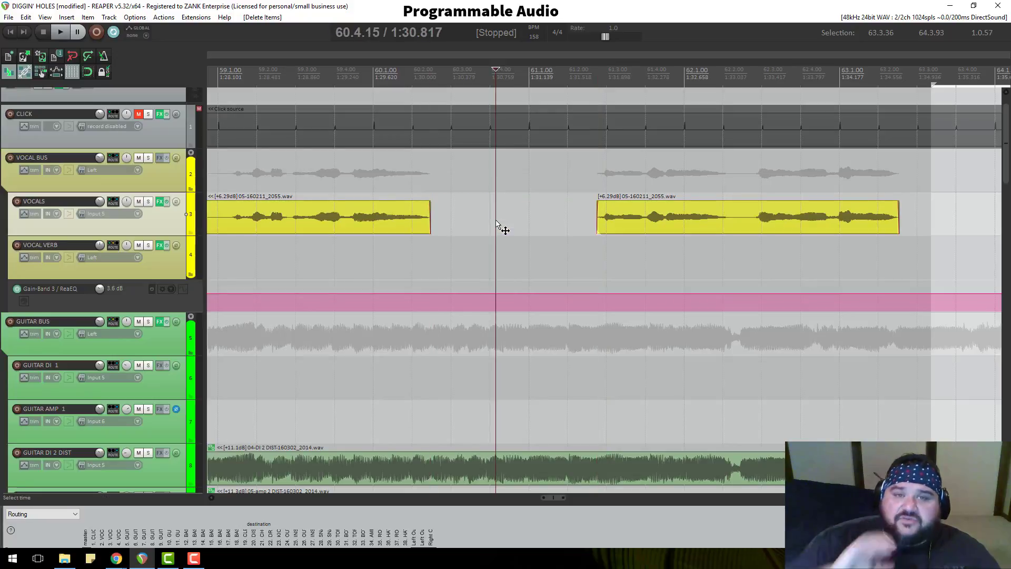
Split the VOCALS item at 59.1.35 and at the phrase's end in bar 58, and delete the silent piece in between
scroll(433, 226, down, 2)
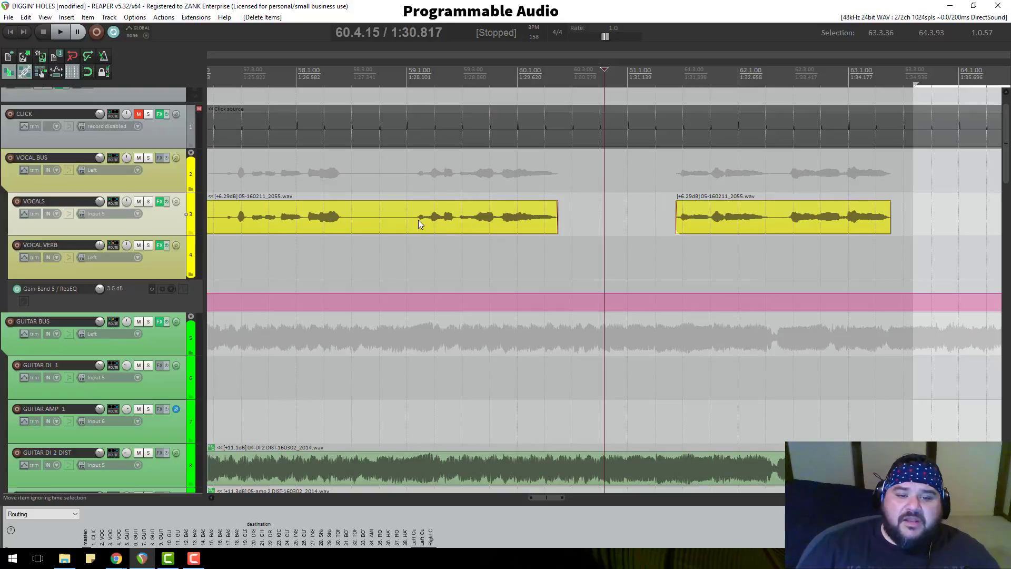
click(417, 219)
scroll(425, 228, up, 2)
scroll(520, 244, up, 2)
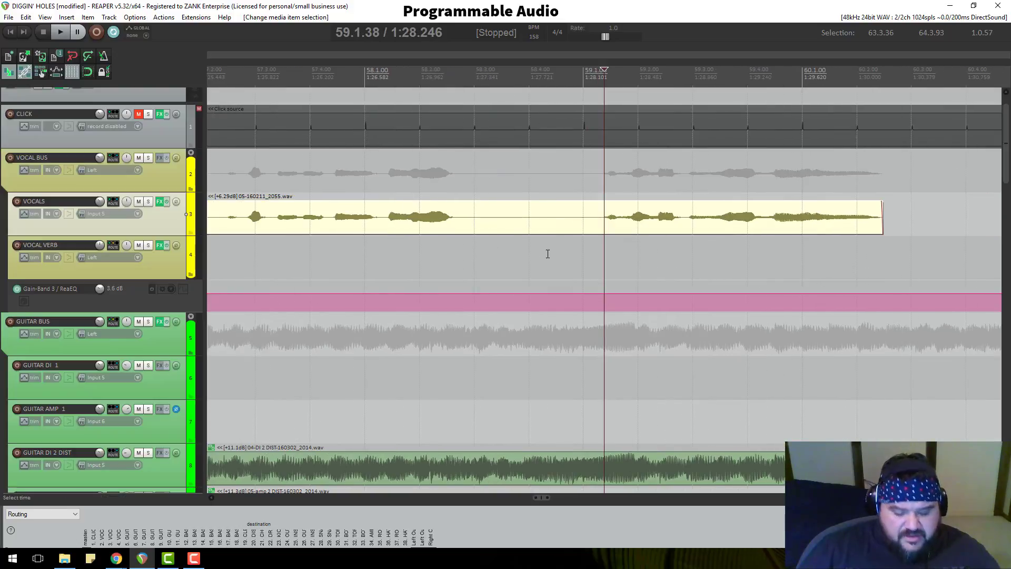
key(s)
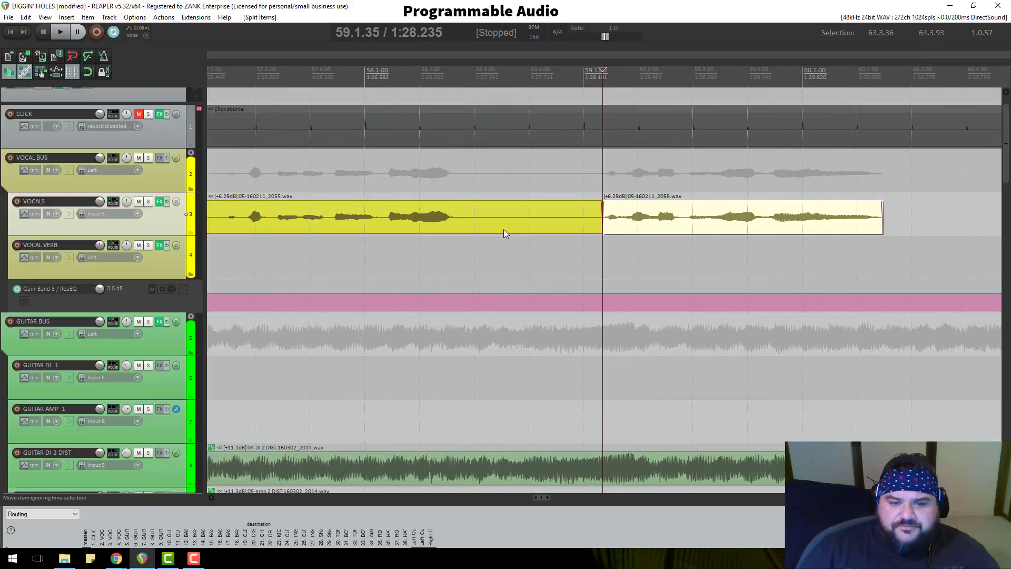
click(456, 218)
key(s)
click(502, 227)
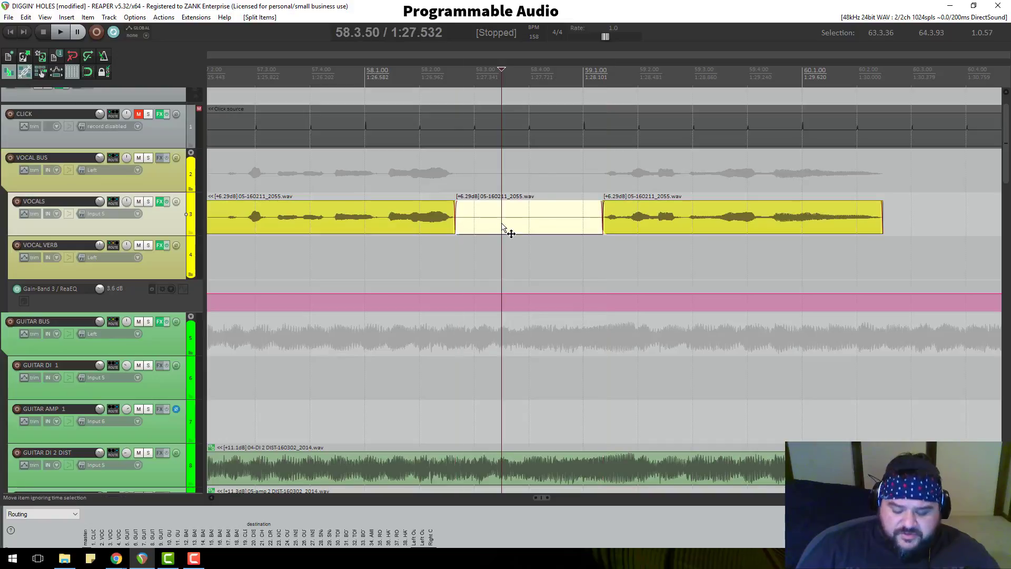
key(Delete)
Split the VOCALS item at 57.2.46 and 56.2.35 and delete the silent piece in between
scroll(486, 223, down, 2)
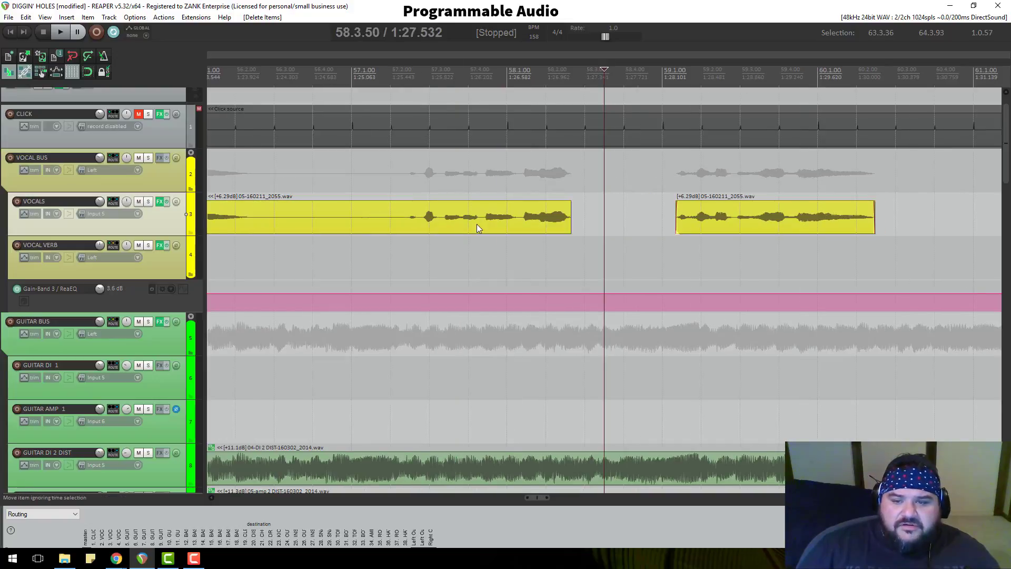
click(408, 221)
scroll(413, 224, up, 2)
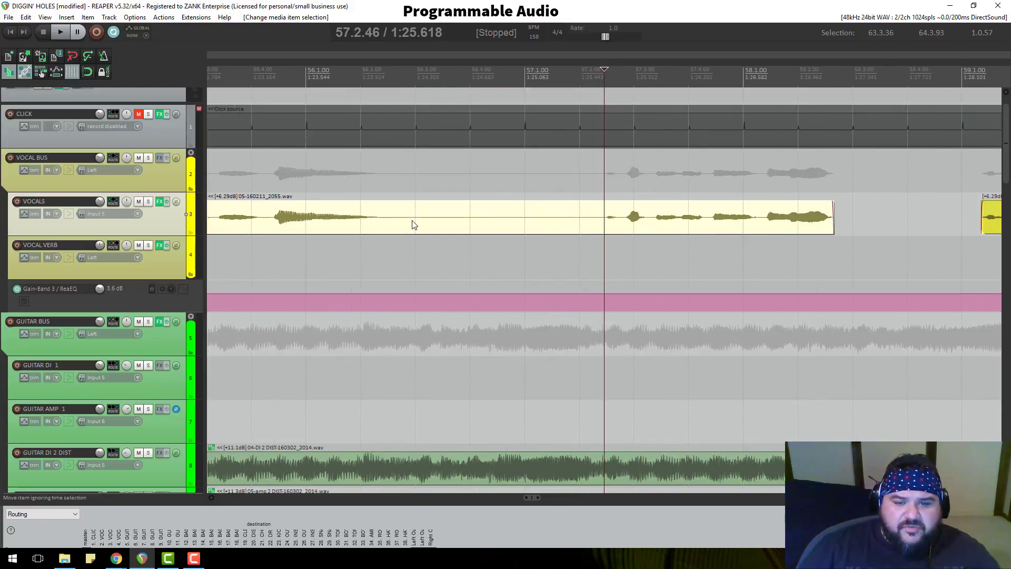
key(s)
scroll(545, 226, down, 1)
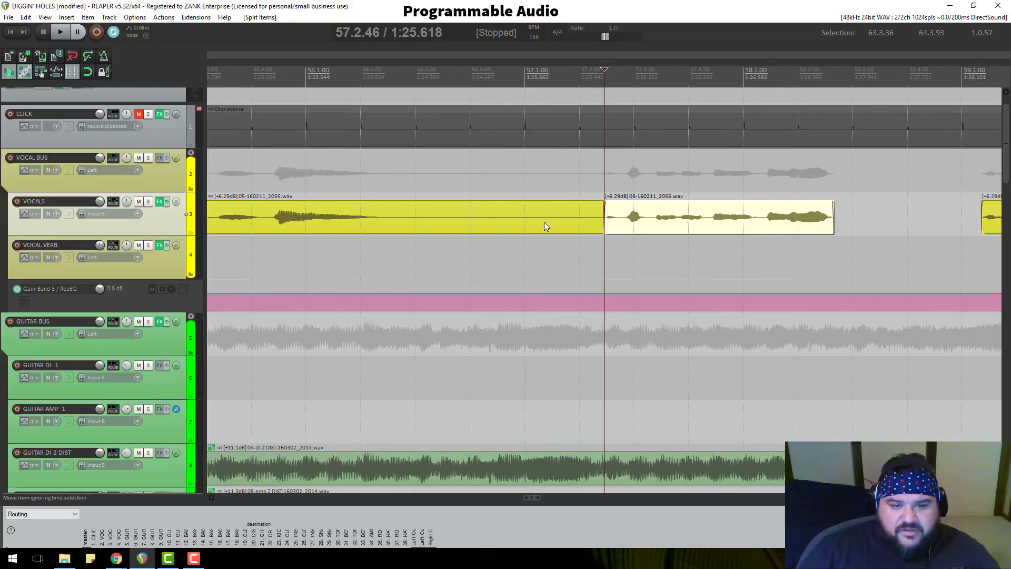
click(379, 220)
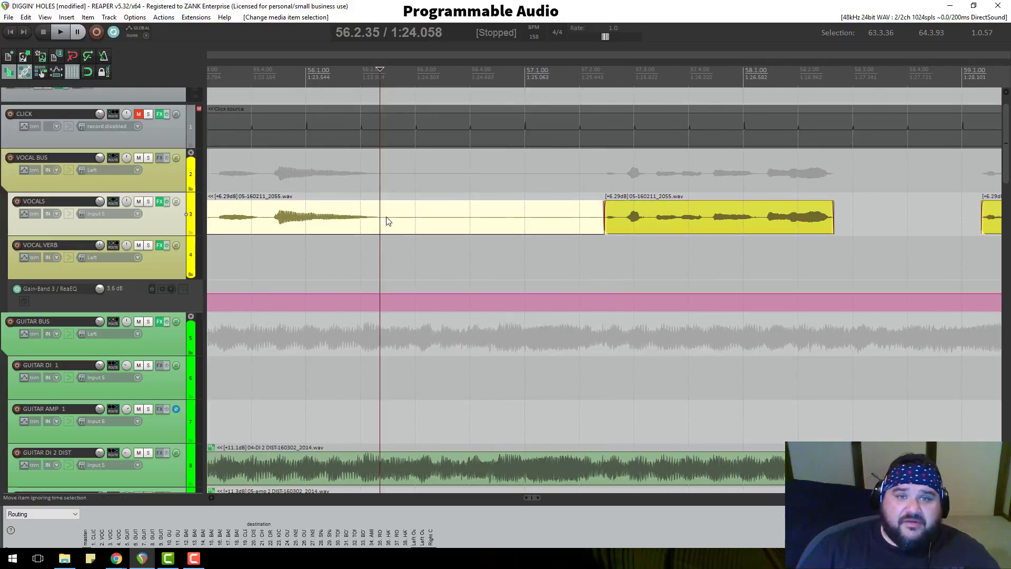
key(s)
click(432, 219)
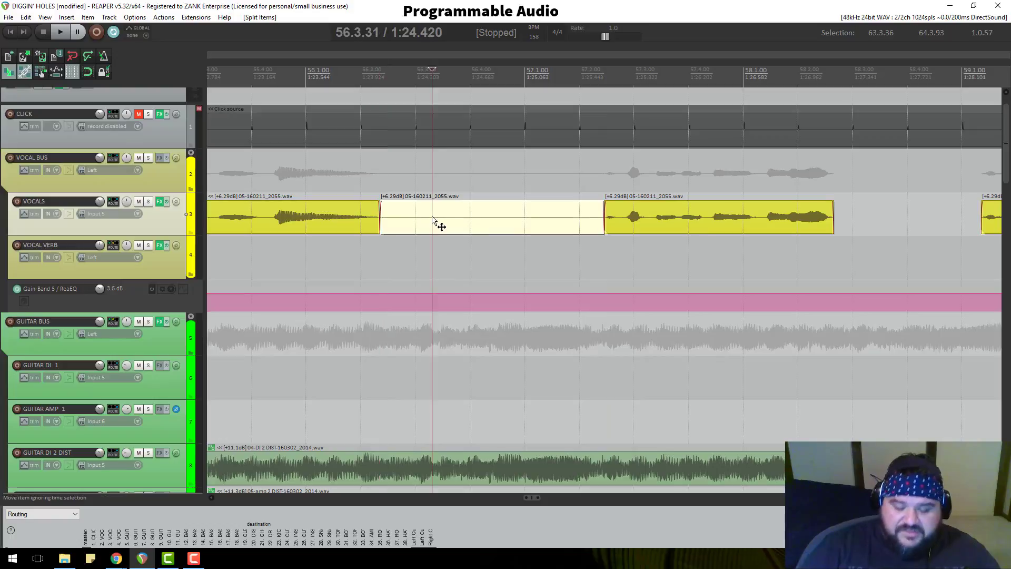
key(Delete)
Split the VOCALS item at 55.2.62 and 54.3.07 and delete the silent piece in between
scroll(436, 217, left, 3)
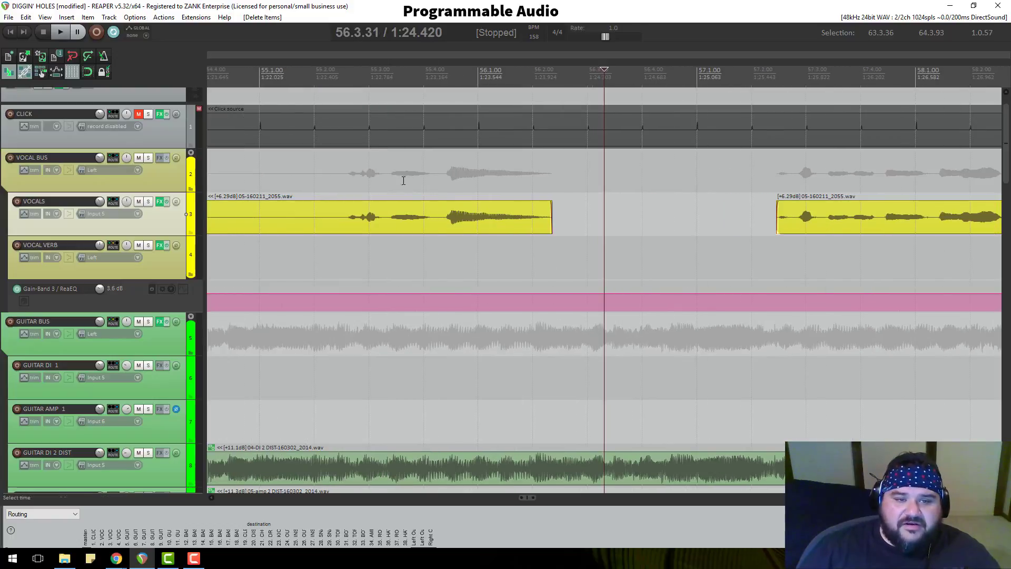
click(357, 81)
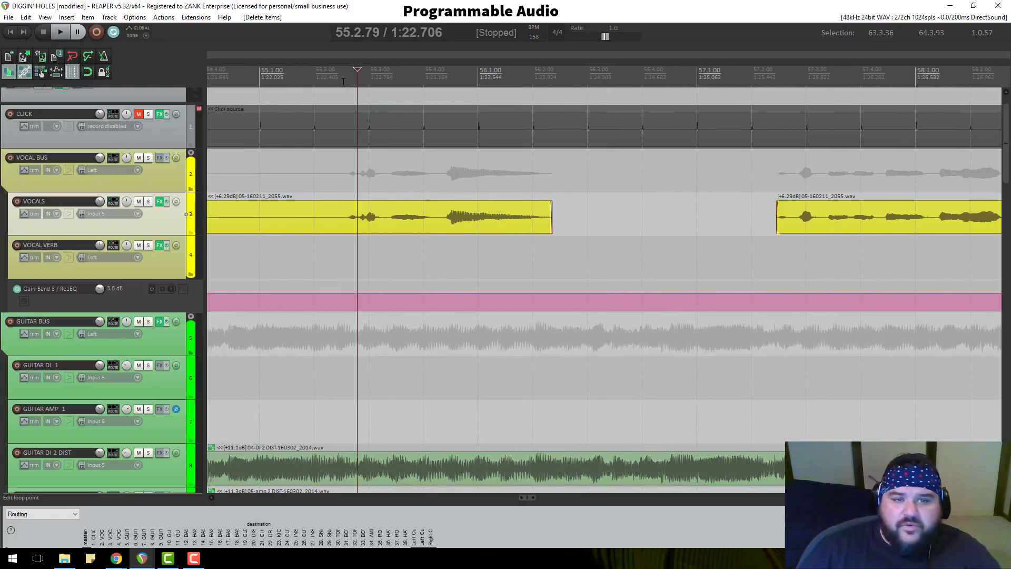
click(343, 82)
scroll(385, 158, up, 3)
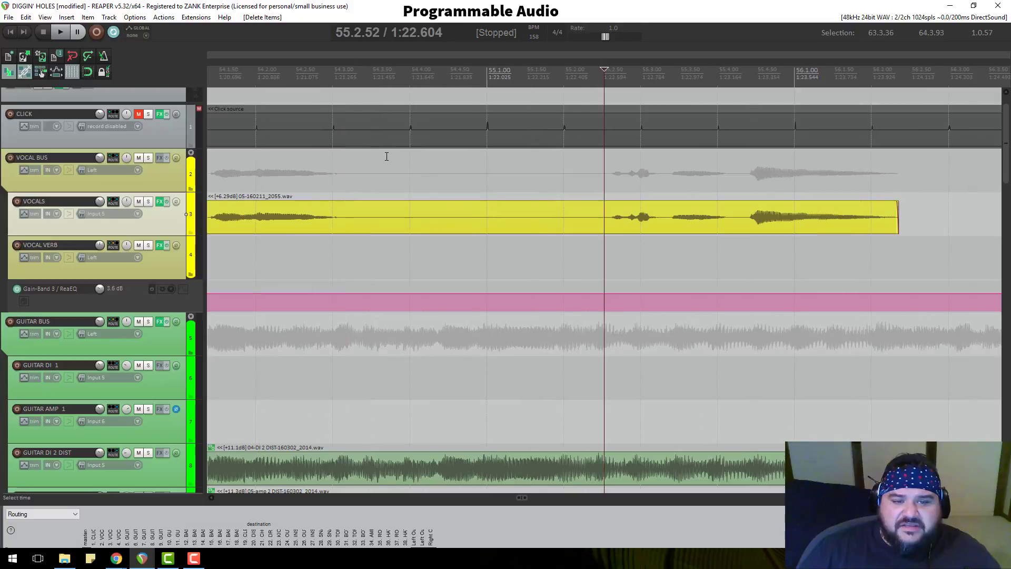
click(615, 220)
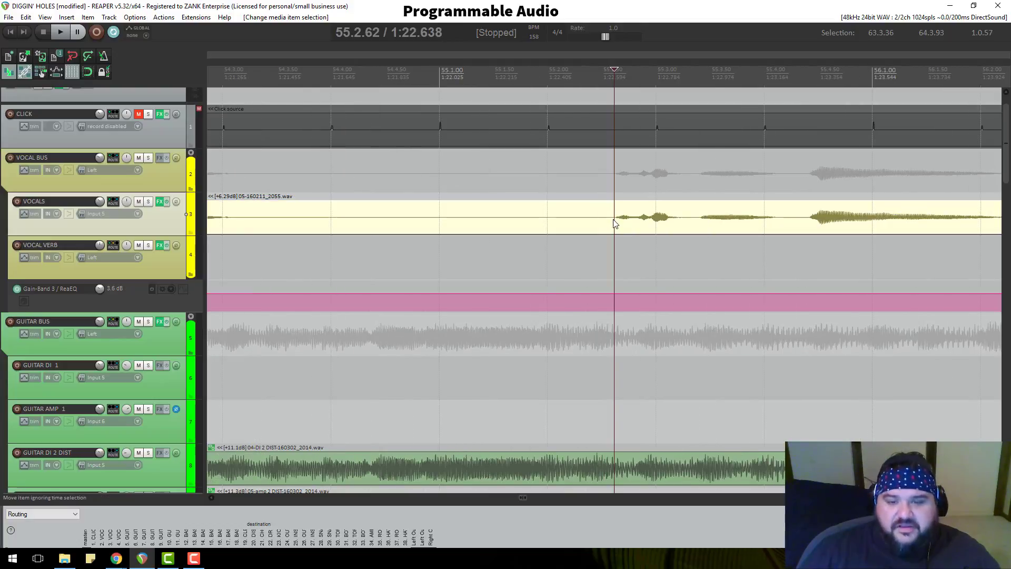
key(s)
scroll(614, 223, down, 1)
click(331, 221)
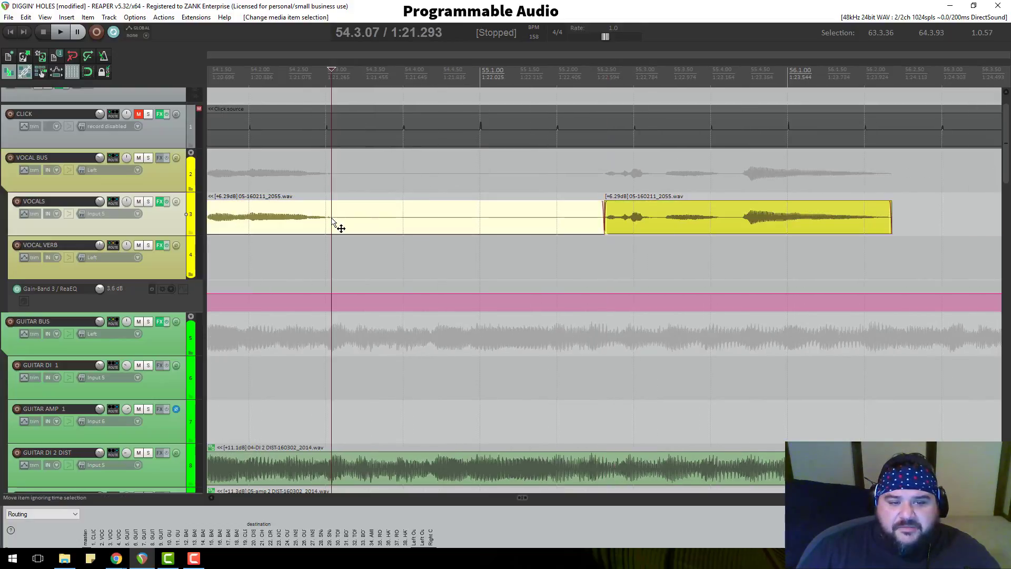
key(s)
click(365, 226)
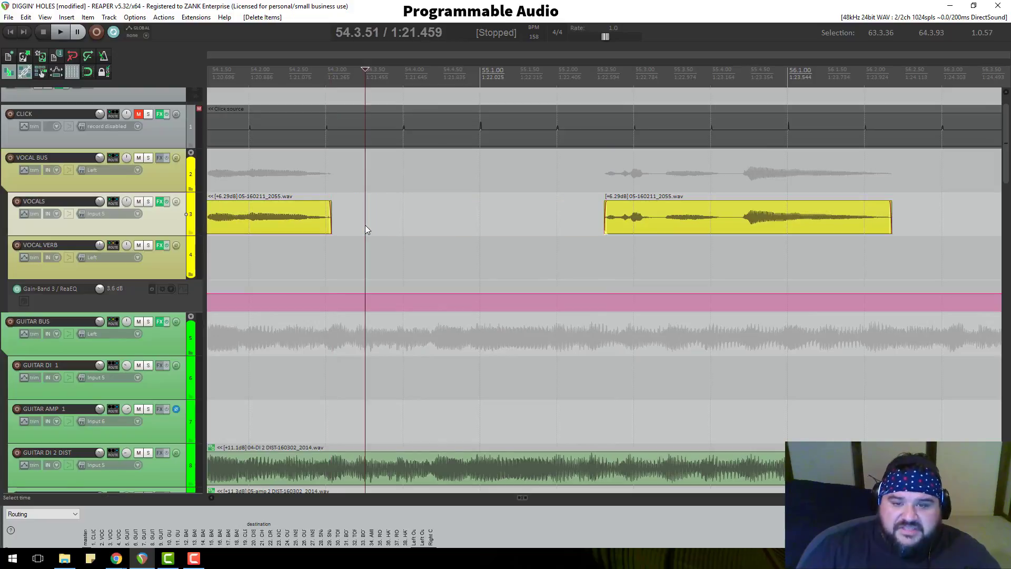
key(Delete)
Split the VOCALS item at 55.4.42 and at the preceding word's end just after 55.4.00, and delete the silent piece in between
scroll(365, 226, down, 1)
scroll(526, 190, down, 1)
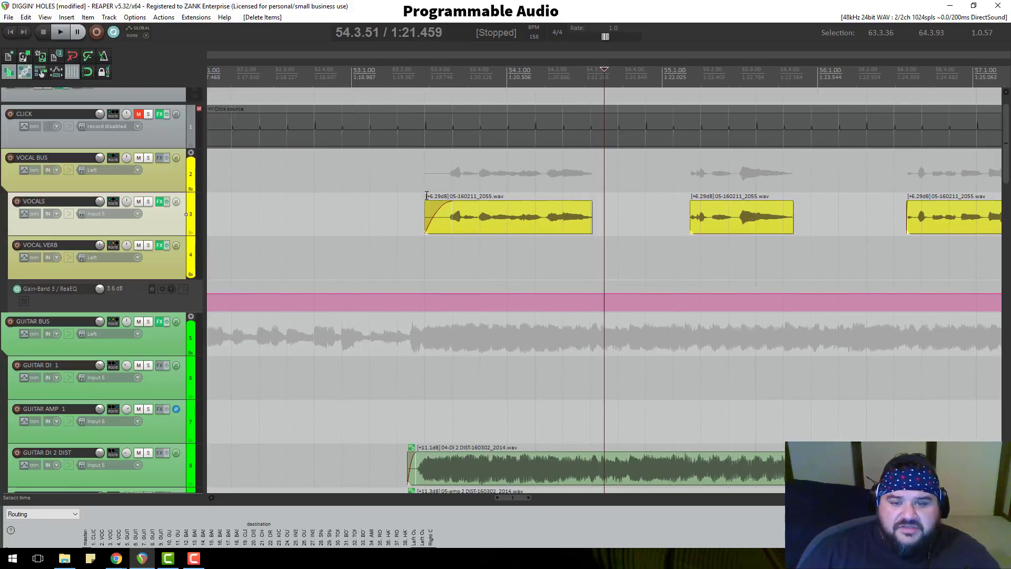
click(735, 76)
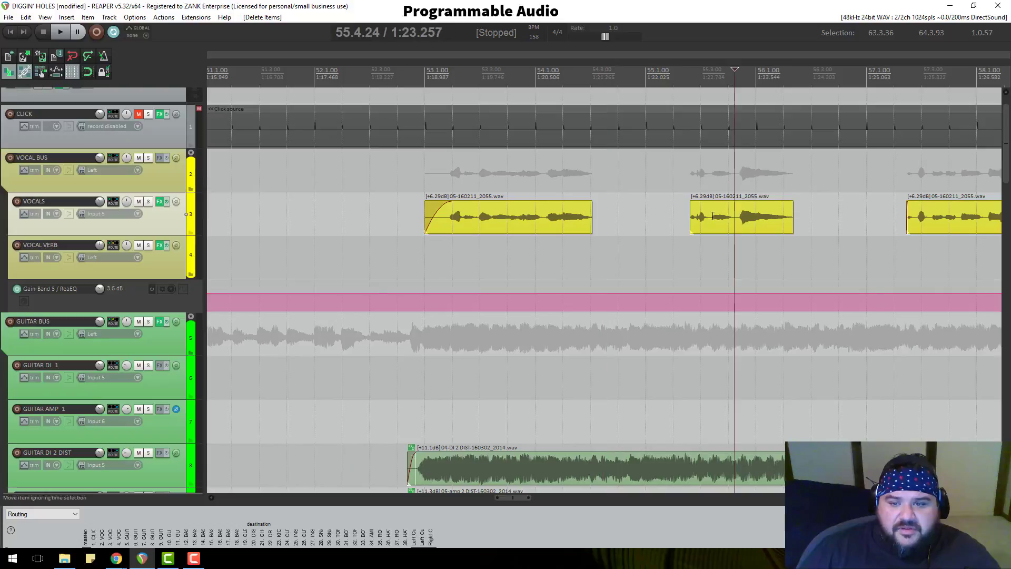
scroll(677, 227, up, 3)
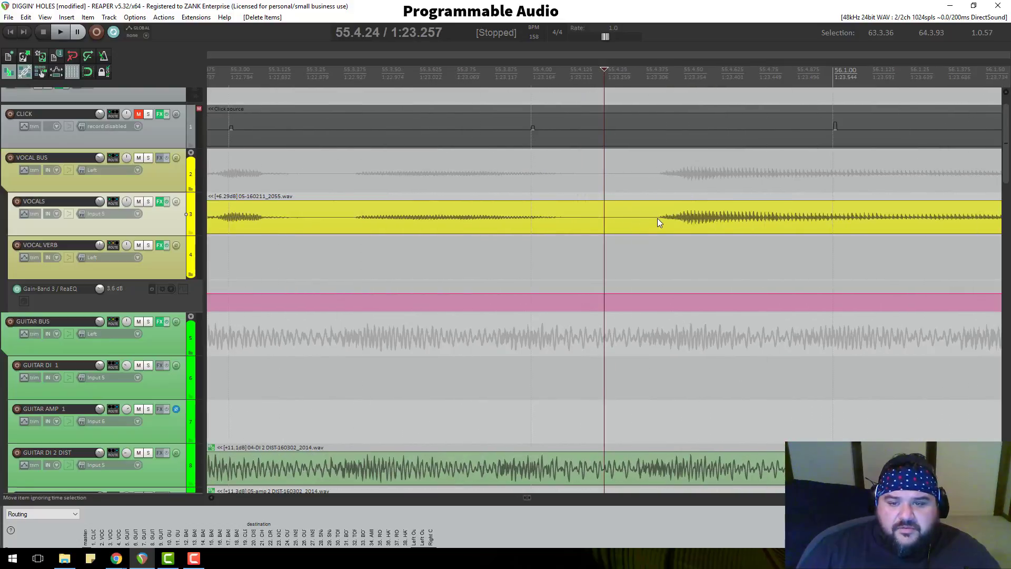
click(658, 219)
key(s)
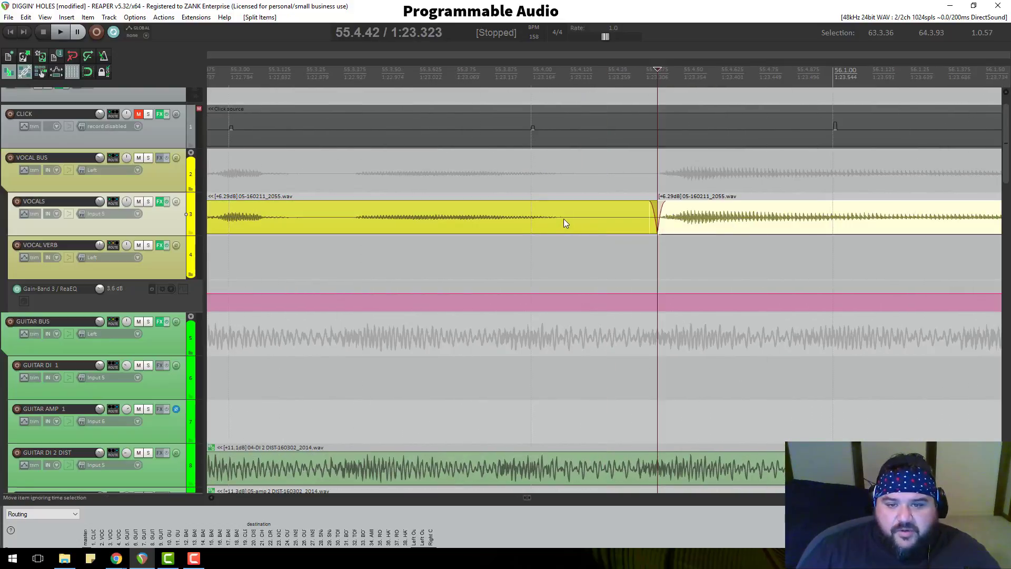
click(564, 220)
key(s)
click(588, 219)
key(Delete)
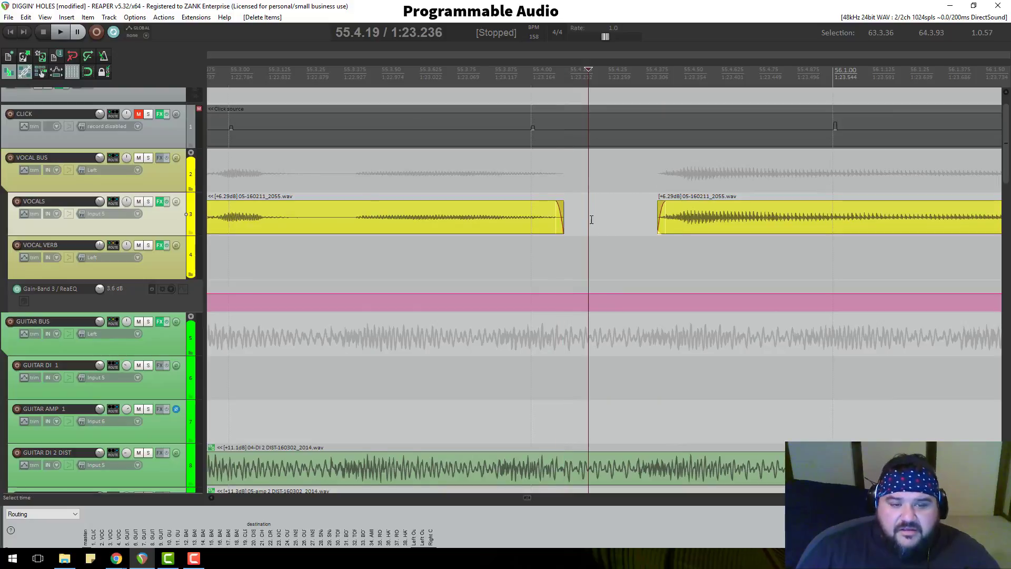
Split the VOCALS item at 55.3.42 and 55.3.21 and delete the silent piece in between
scroll(591, 220, down, 3)
click(525, 165)
scroll(525, 165, up, 8)
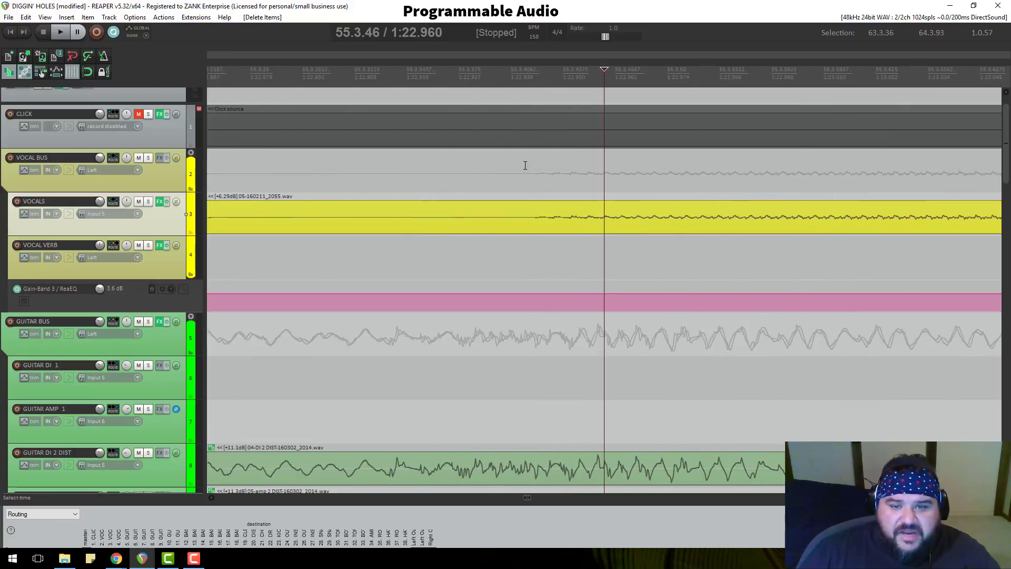
click(528, 158)
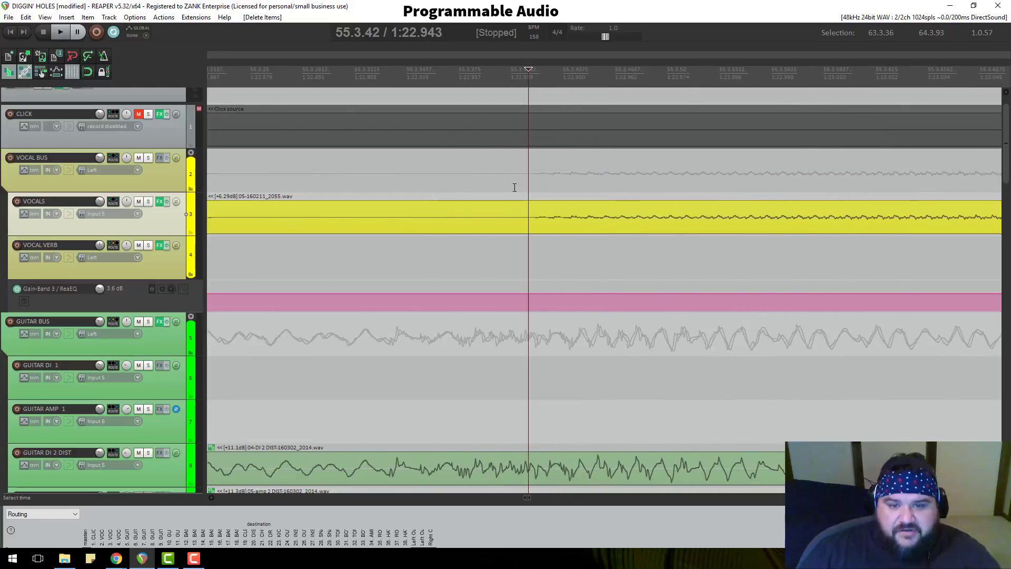
click(531, 220)
key(s)
scroll(341, 216, down, 4)
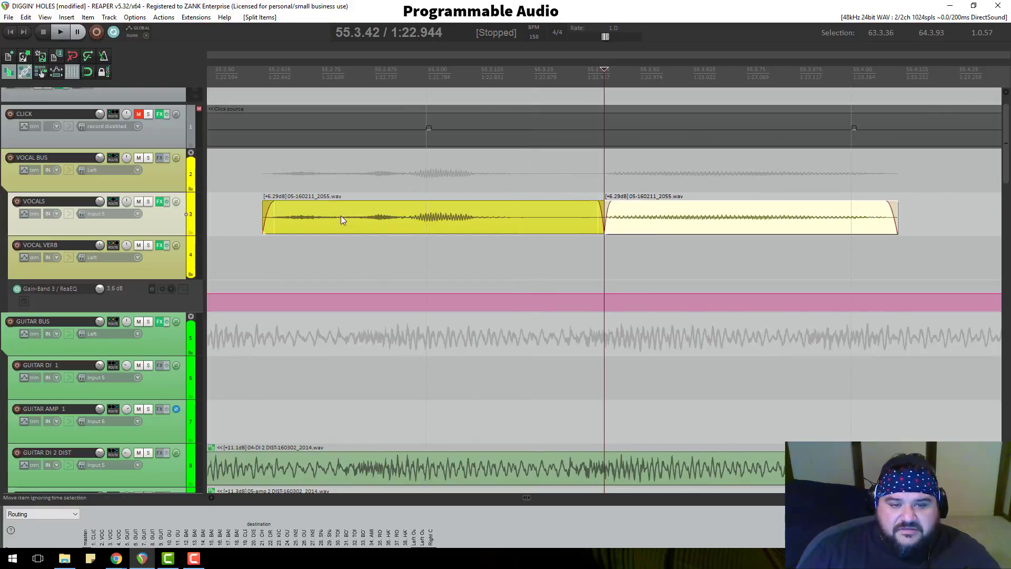
click(517, 224)
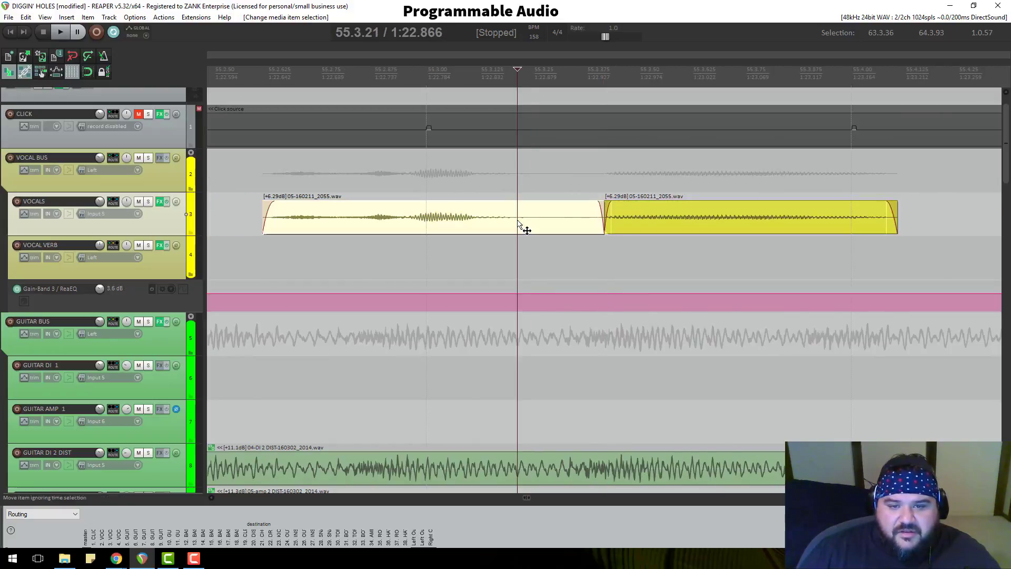
key(s)
click(534, 226)
key(Delete)
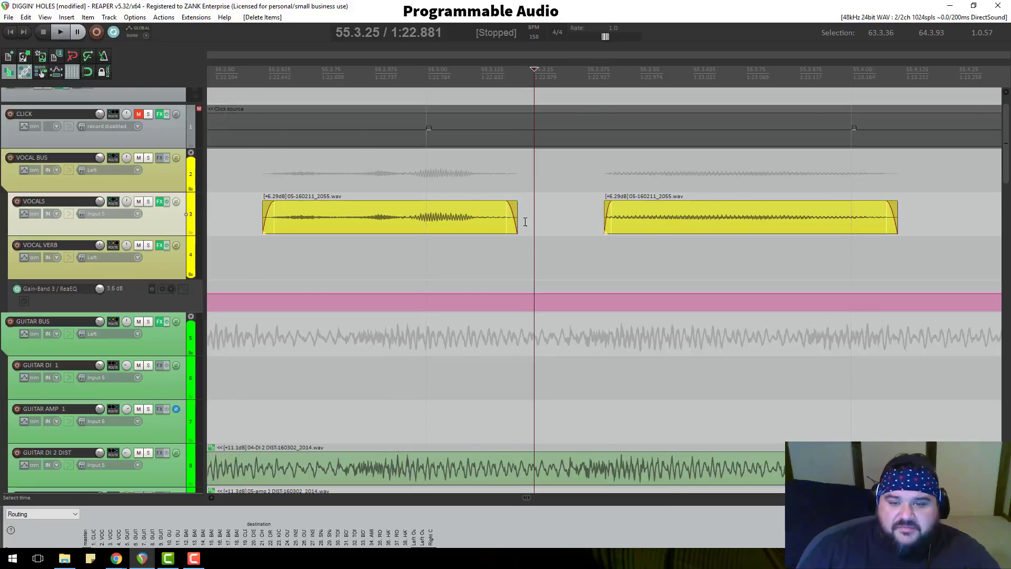
Split the last VOCALS item at 81.1.03 and 80.4.65 and delete the silent piece in between
scroll(545, 224, down, 6)
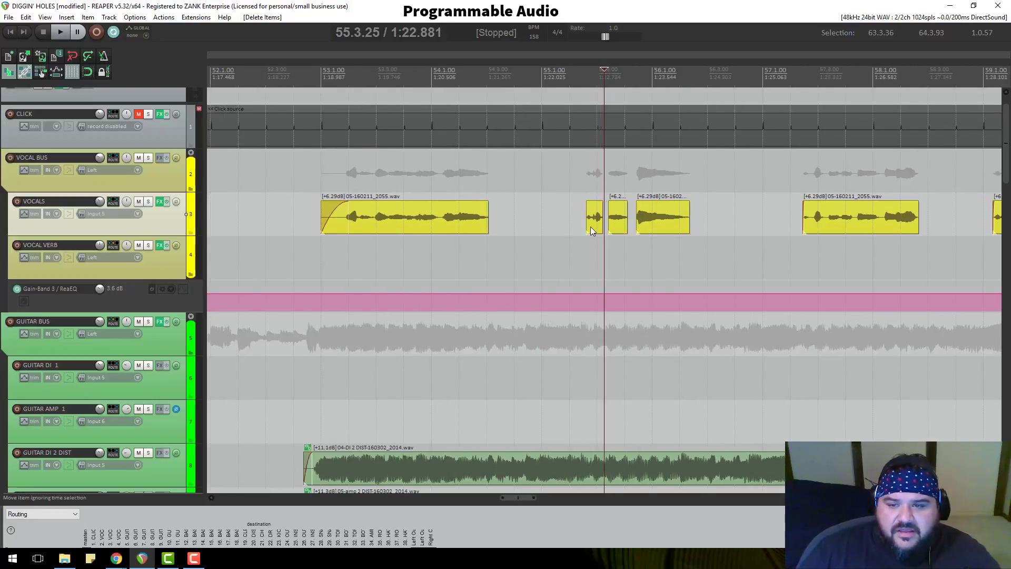
scroll(579, 227, down, 8)
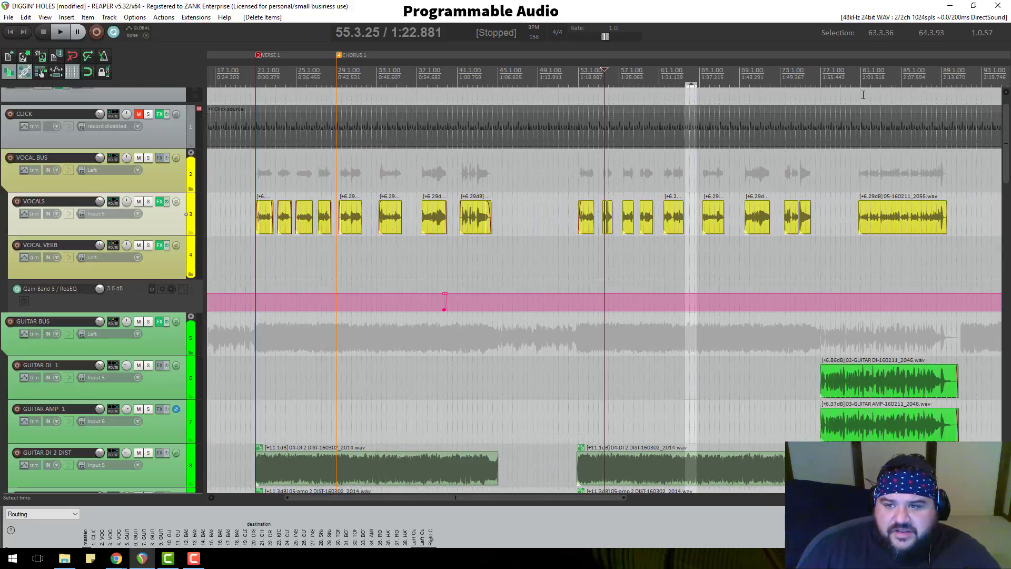
click(863, 80)
scroll(605, 216, up, 8)
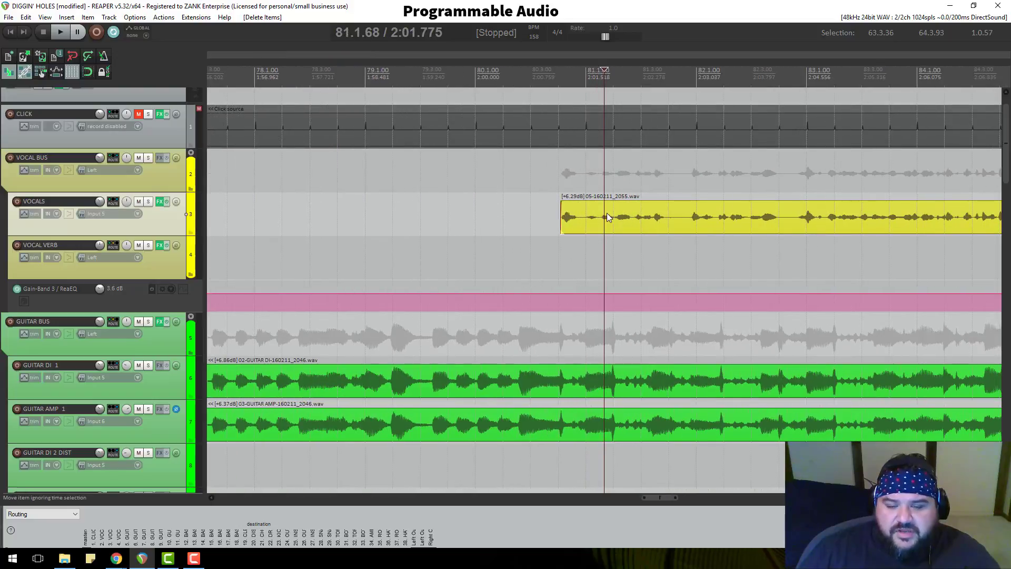
click(569, 218)
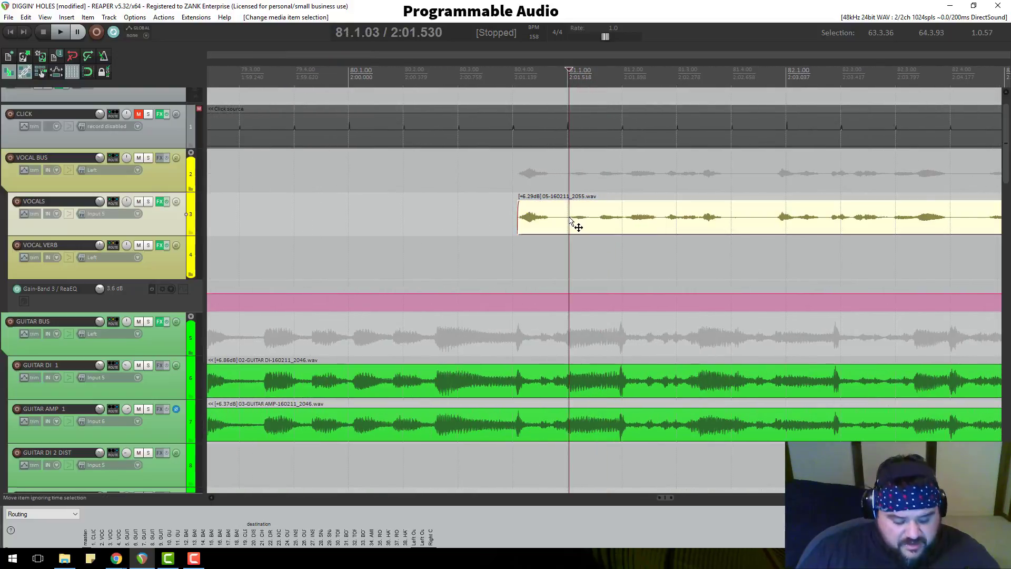
scroll(571, 221, up, 6)
scroll(574, 224, down, 4)
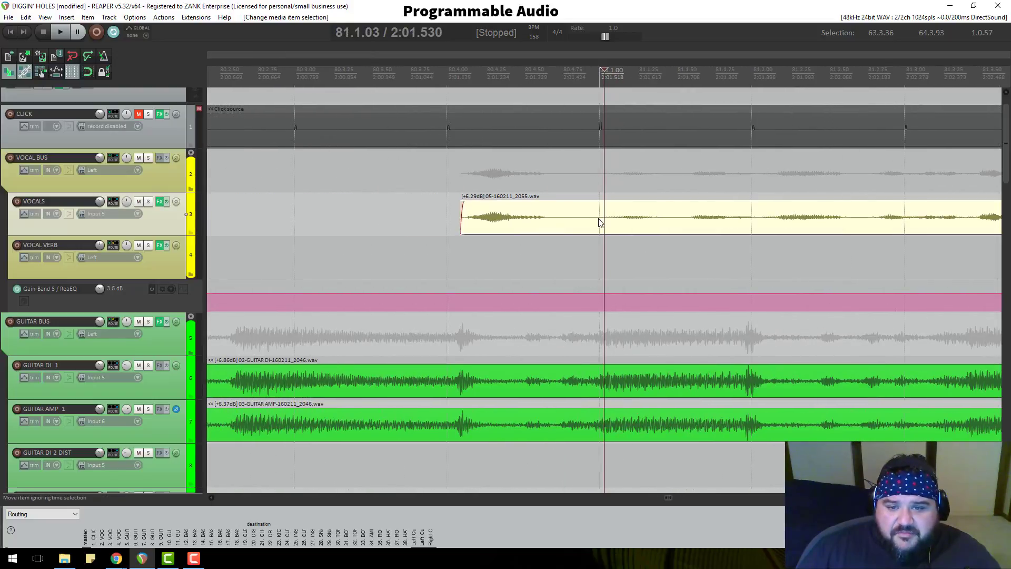
key(s)
click(547, 219)
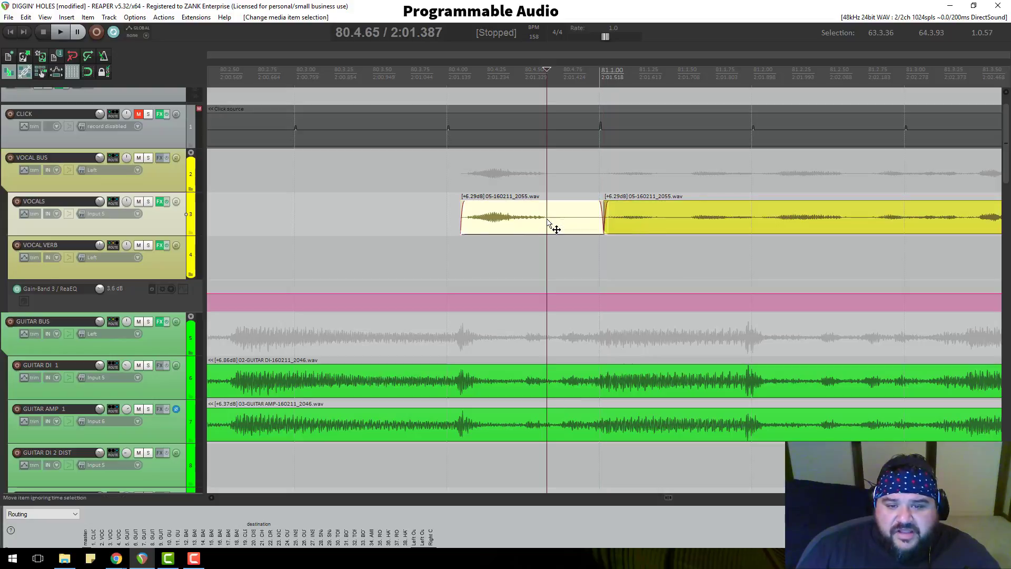
key(s)
click(572, 222)
key(Delete)
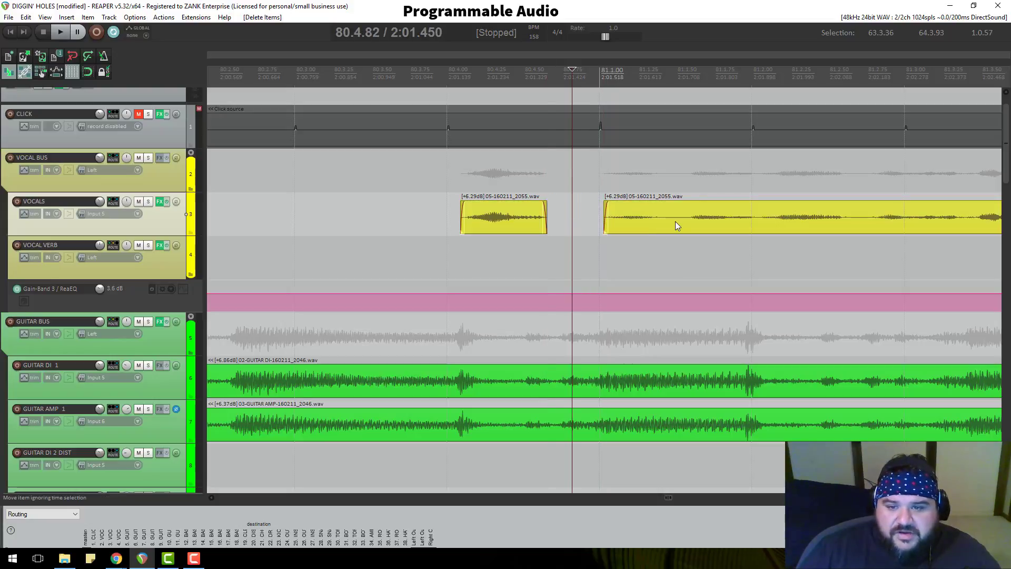
Split the VOCALS item at the short word's end after 81.1.00 and at 81.1.59, and delete the piece in between
click(659, 221)
key(s)
click(691, 220)
key(s)
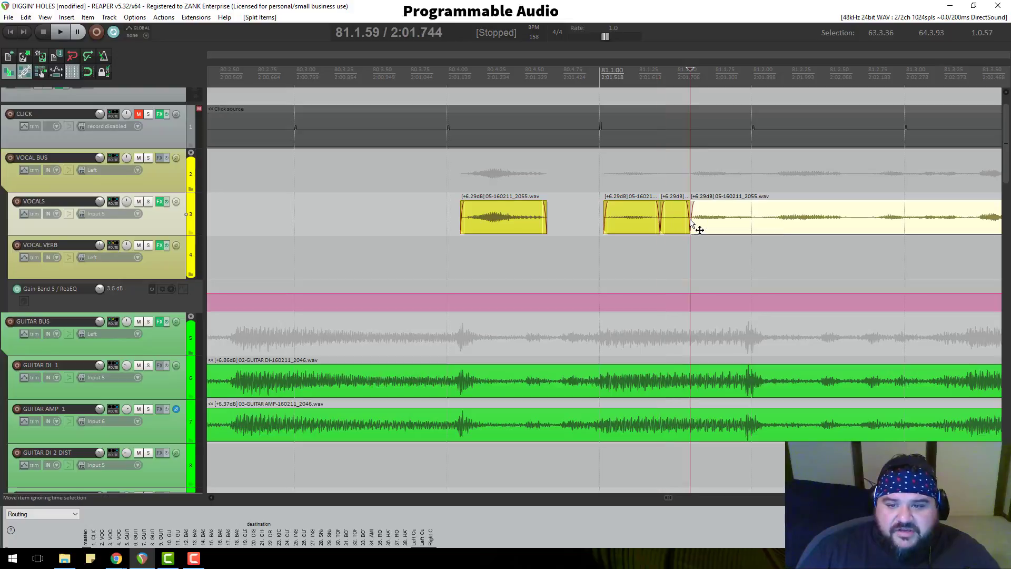
click(685, 219)
key(Delete)
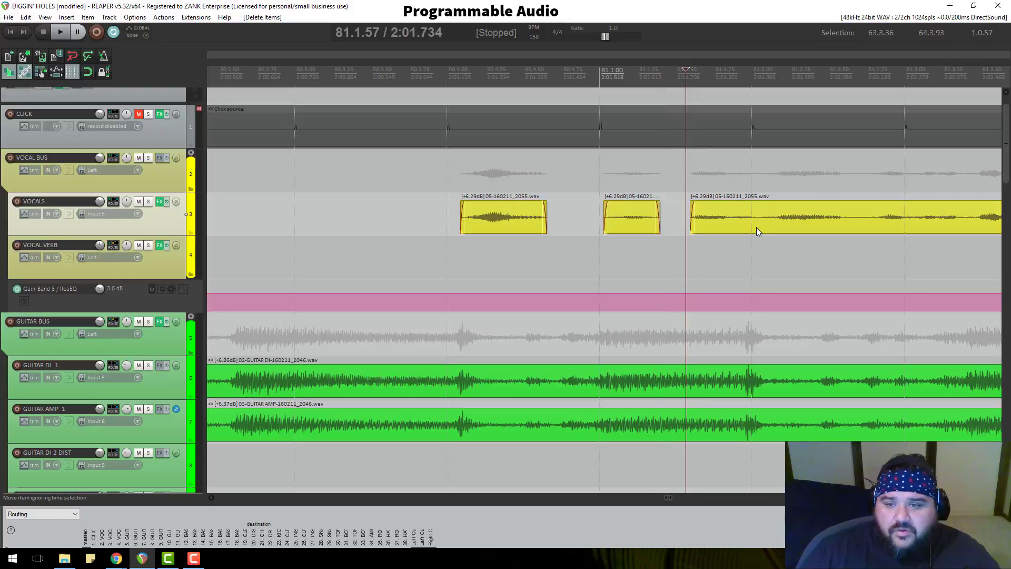
Split the VOCALS item at 81.3.86 and 81.4.84 and delete the silent piece in between
scroll(757, 226, down, 3)
click(729, 217)
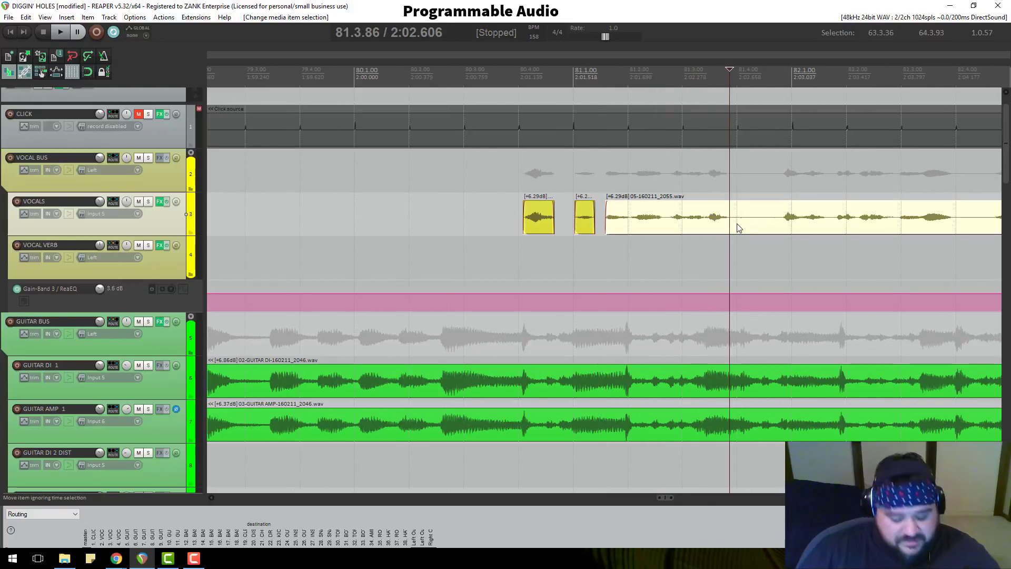
key(s)
click(784, 222)
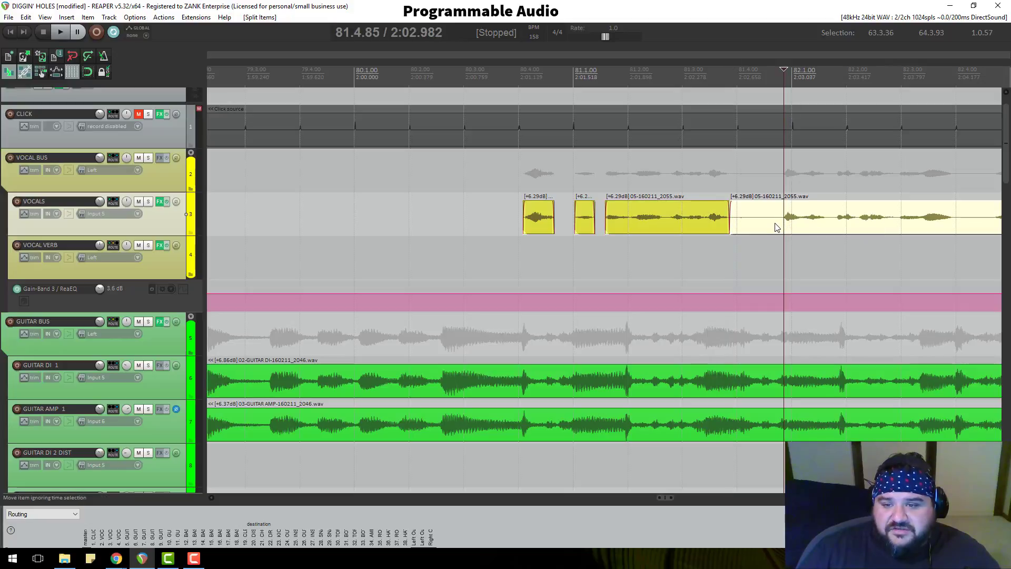
scroll(784, 226, up, 8)
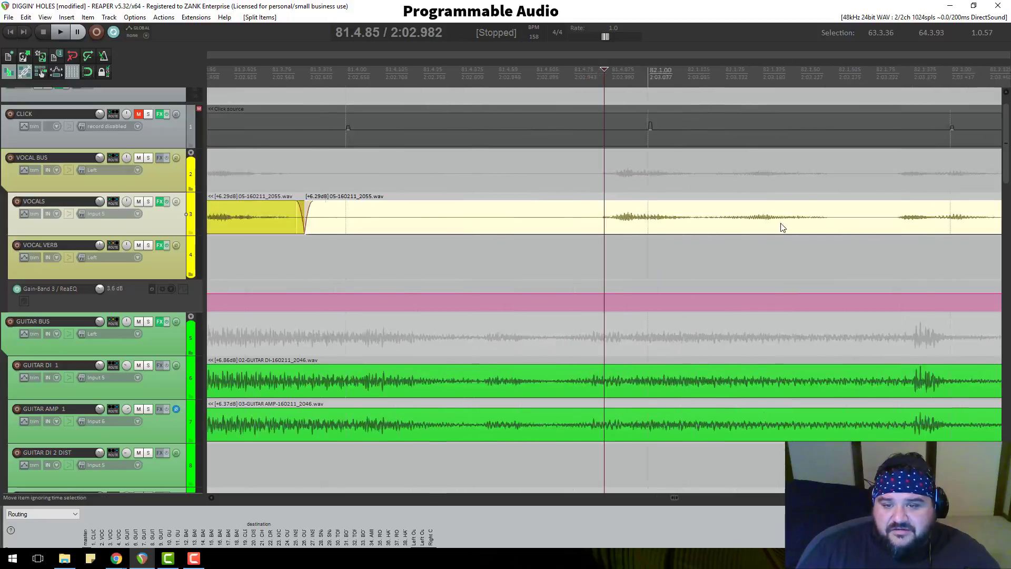
click(595, 222)
scroll(589, 223, down, 4)
click(582, 229)
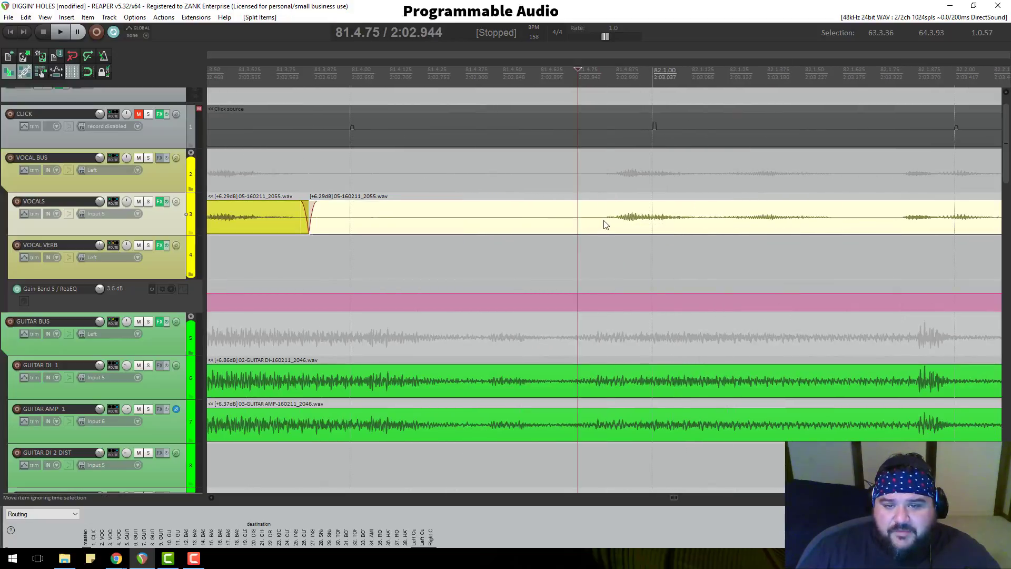
click(605, 225)
key(s)
click(509, 221)
scroll(509, 220, down, 4)
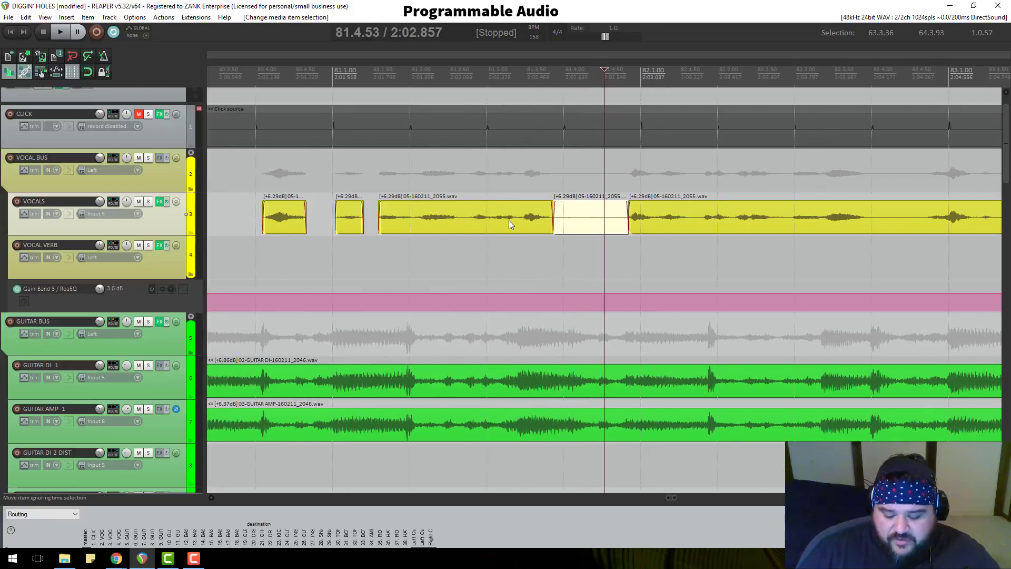
key(Delete)
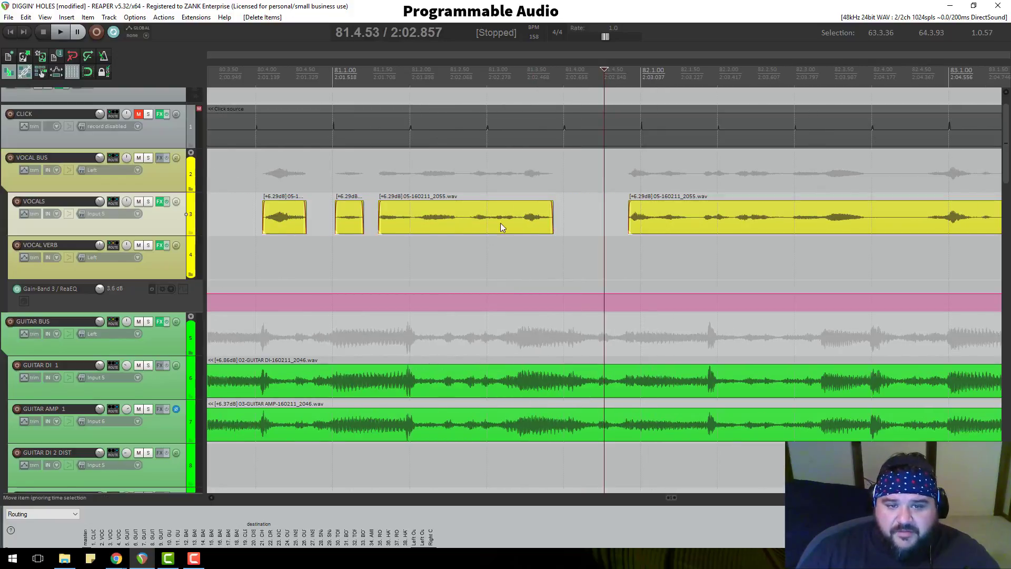
Play back the vocal phrase briefly from 81.2.55 to check the audio within it
click(452, 80)
key(space)
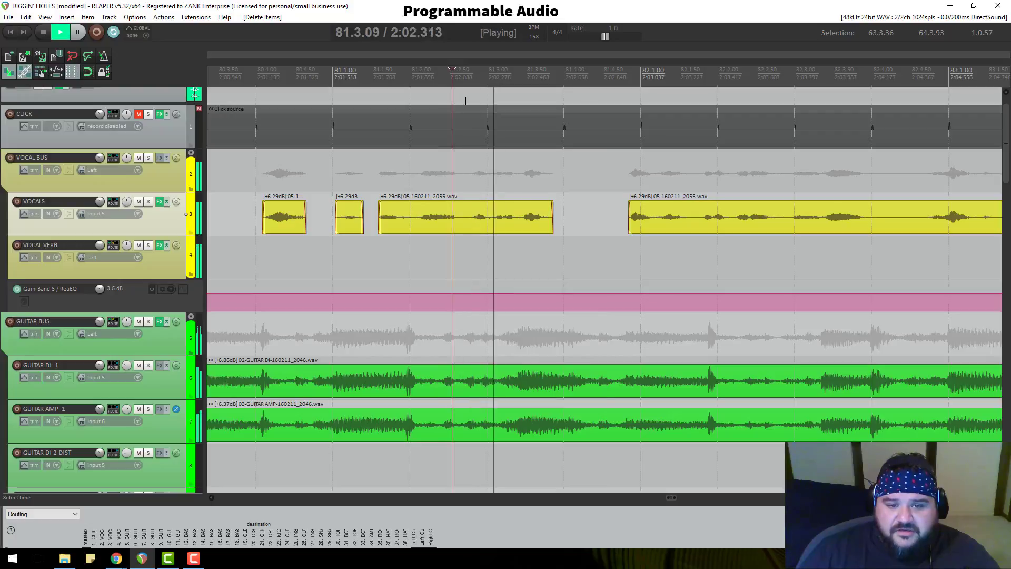
key(space)
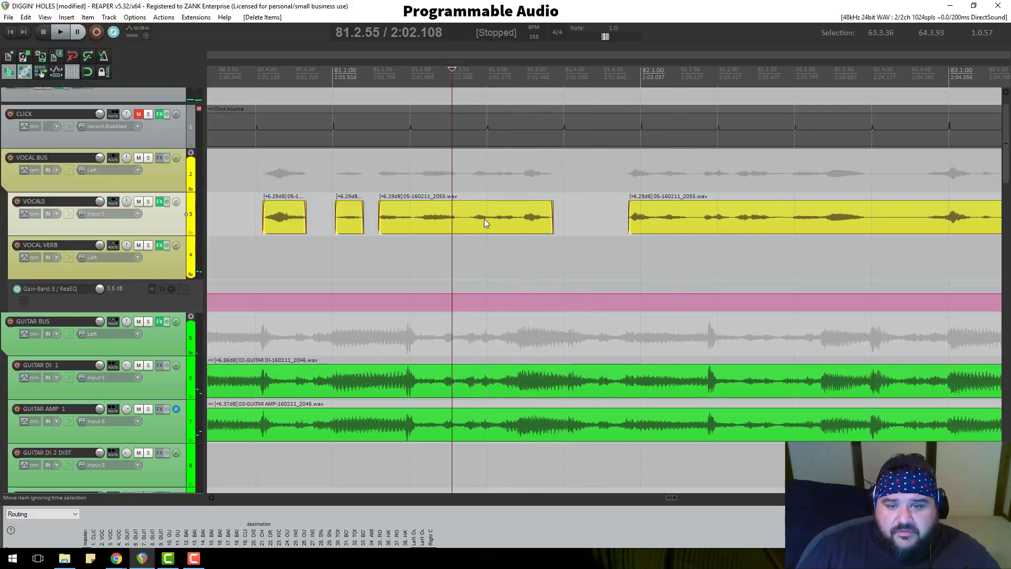
Split the VOCALS item at 82.4.70 and at the phrase's end just before 82.4.00, and delete the silent piece in between
scroll(484, 219, down, 2)
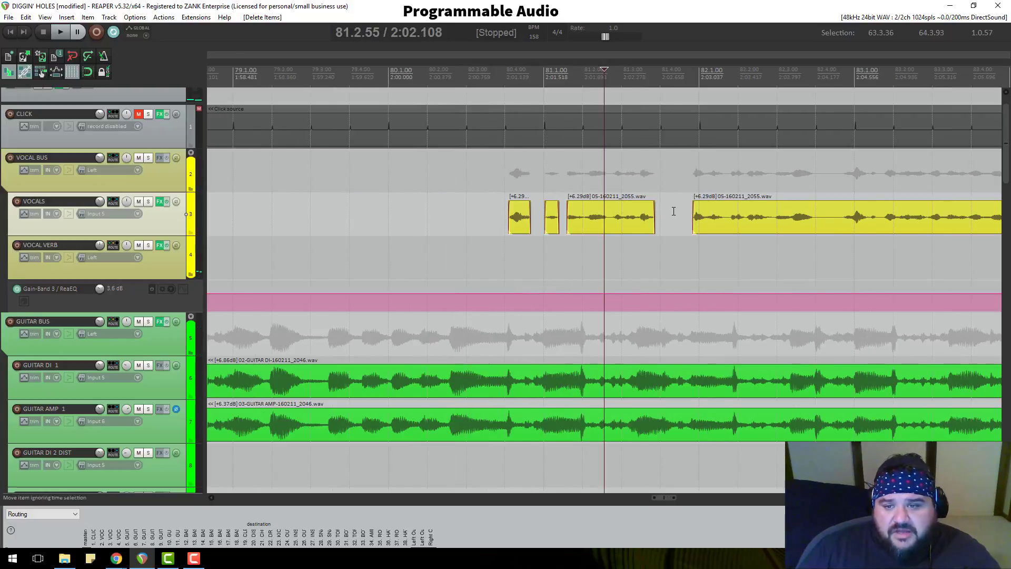
click(848, 82)
scroll(823, 134, up, 3)
scroll(752, 250, up, 2)
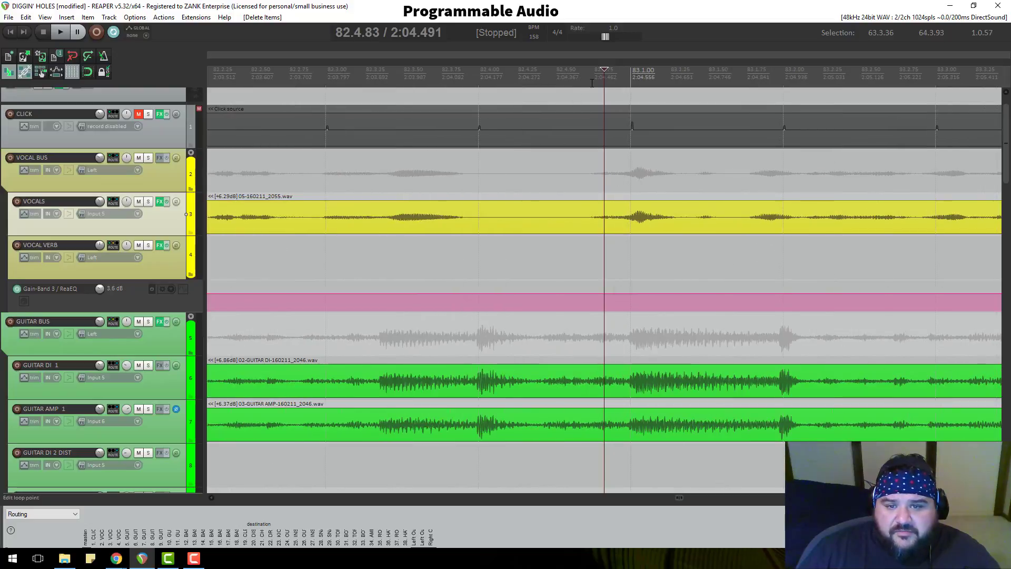
click(591, 84)
click(586, 84)
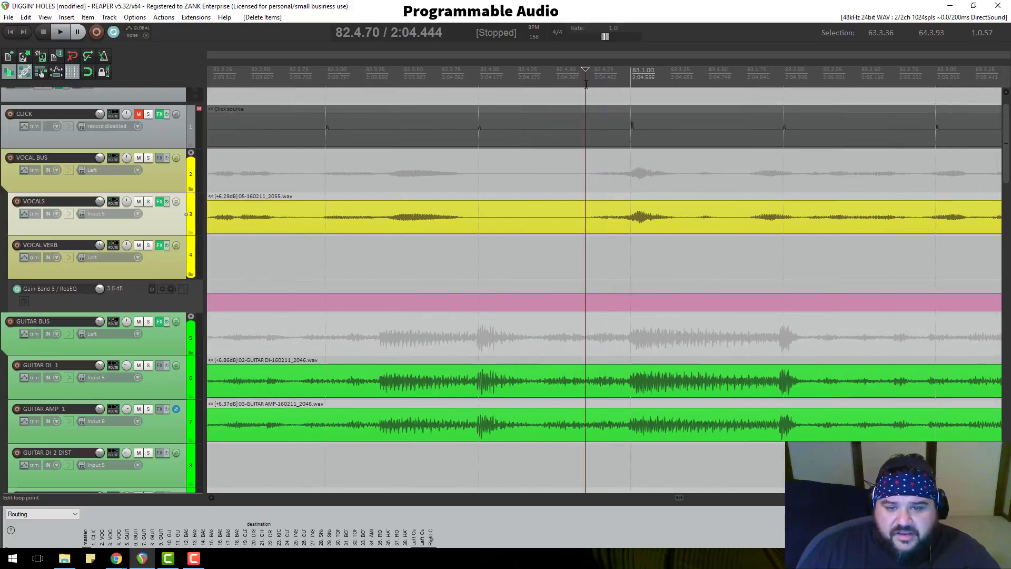
click(586, 217)
key(s)
click(466, 220)
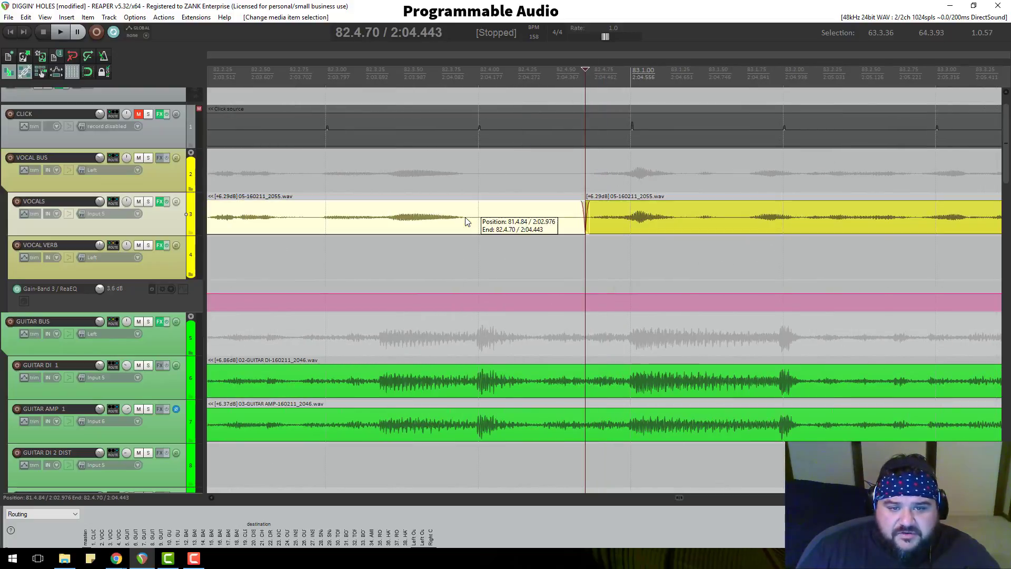
key(s)
click(503, 221)
key(Delete)
scroll(505, 224, down, 3)
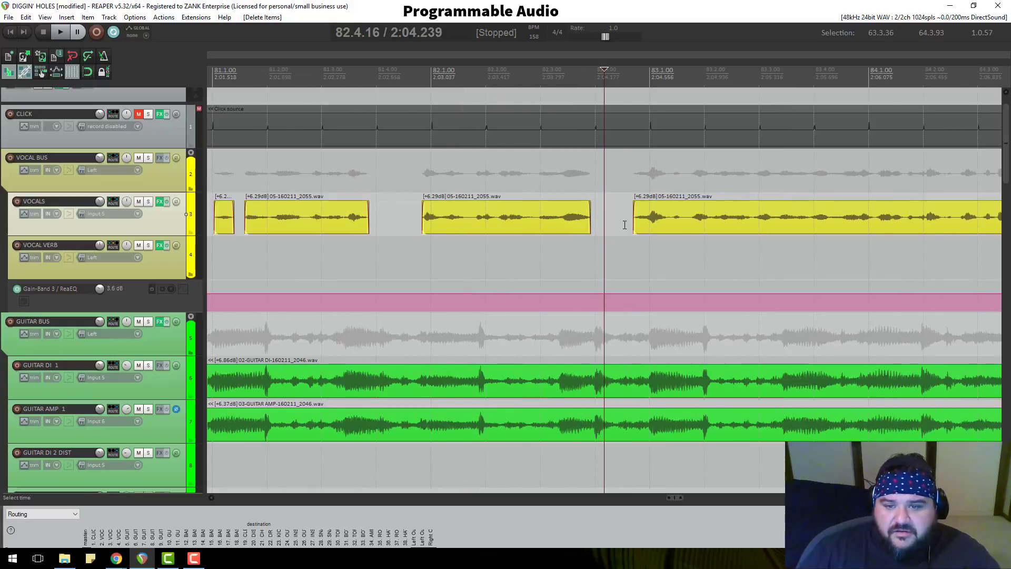
Split the VOCALS item at 84.4.37 and 84.4.98 and delete the silent piece in between
scroll(644, 213, down, 2)
scroll(645, 207, down, 2)
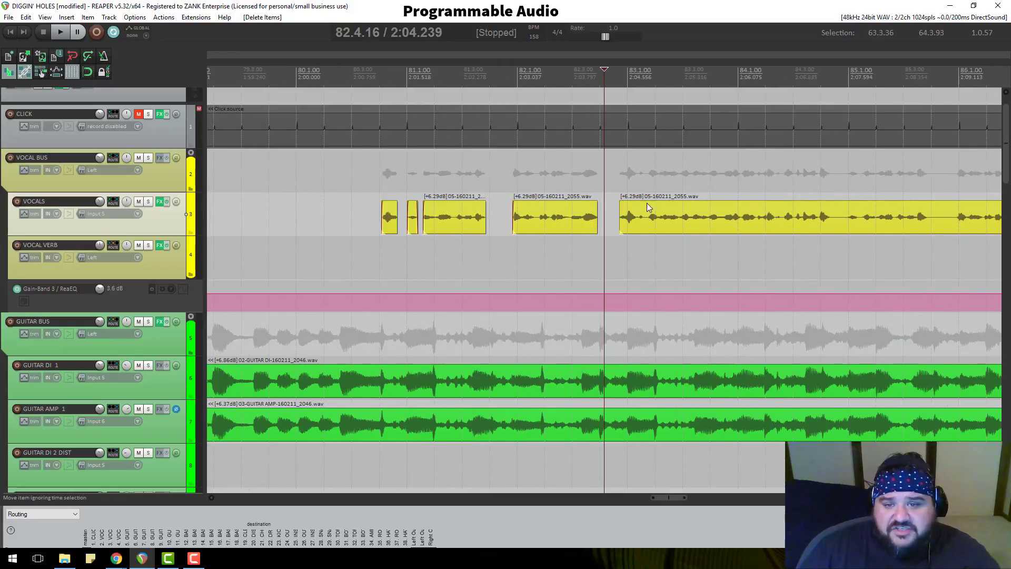
click(830, 84)
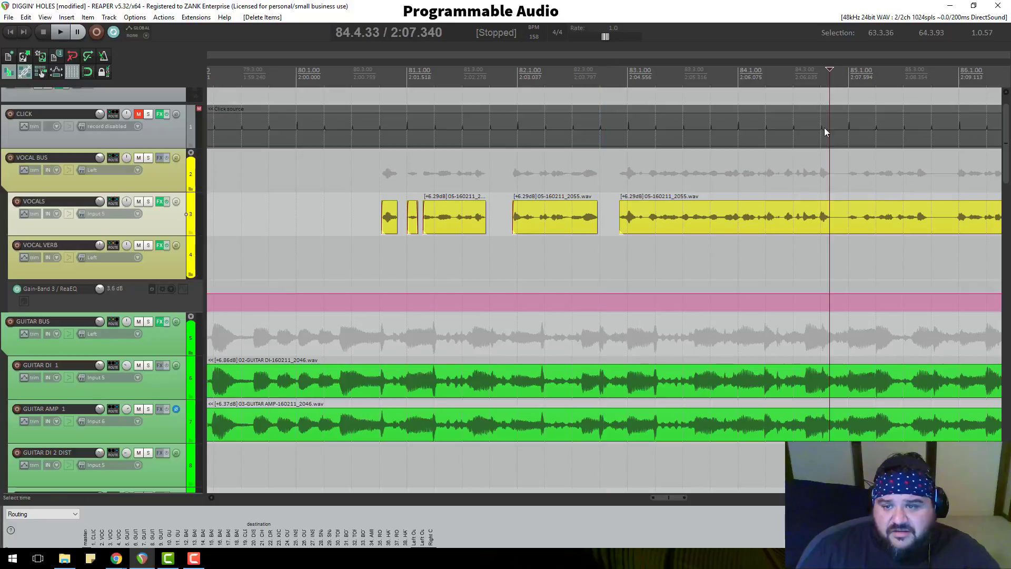
scroll(611, 222, up, 3)
click(609, 220)
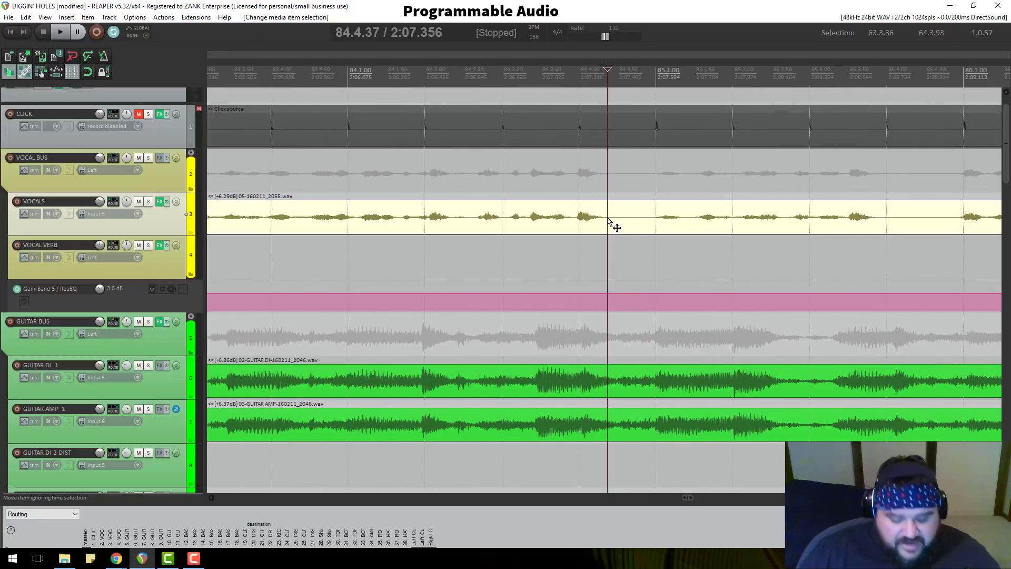
key(s)
click(655, 221)
key(s)
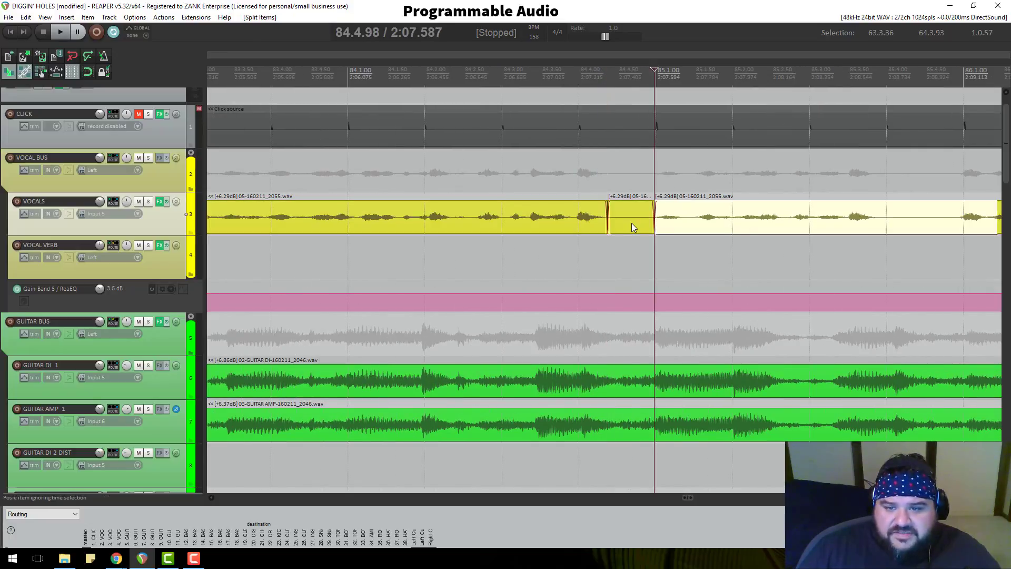
click(631, 223)
key(Delete)
Split the VOCALS item at 85.3.90 and 85.4.95 and delete the silent piece in between
scroll(664, 217, down, 3)
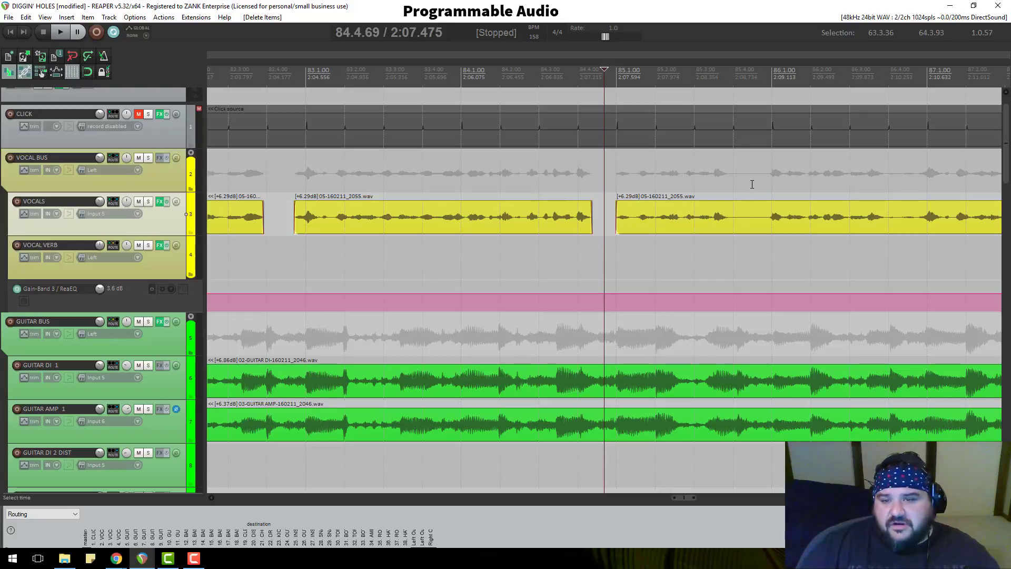
click(733, 74)
scroll(660, 304, up, 3)
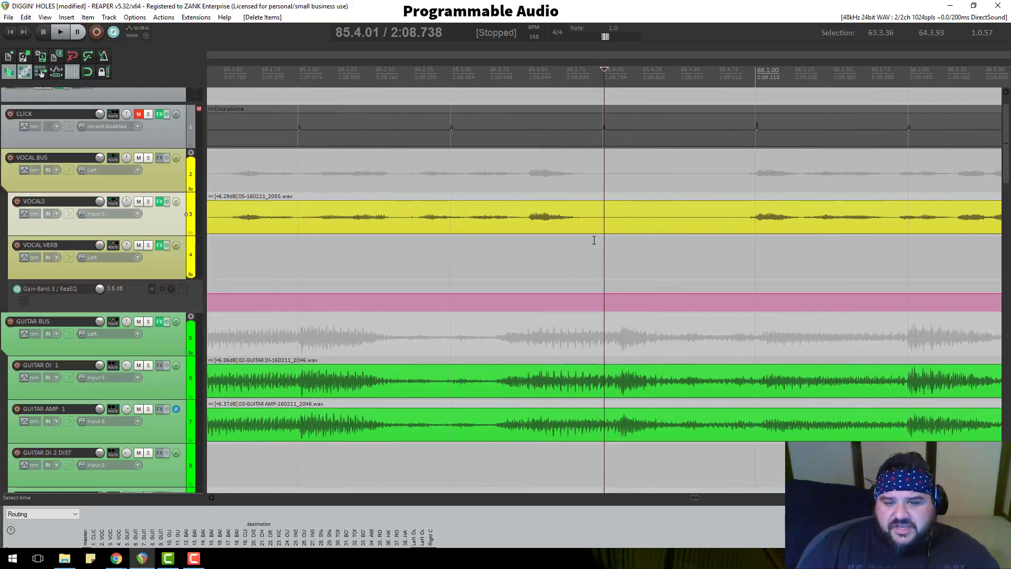
click(592, 222)
scroll(592, 222, up, 2)
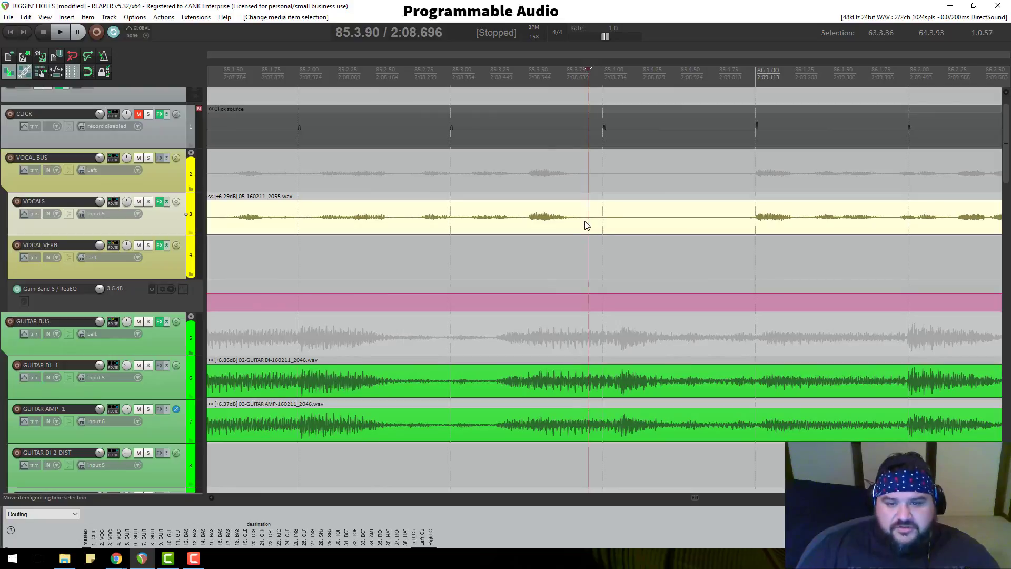
key(s)
click(751, 227)
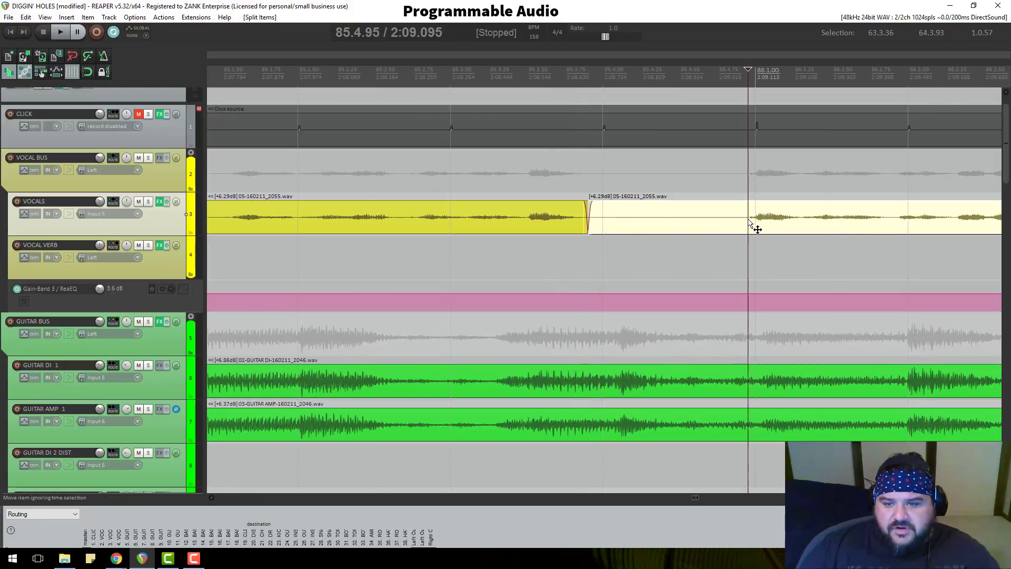
key(s)
click(709, 227)
key(Delete)
Play back the vocal phrase from 86.3.81 to about 88.3.65 to check the audio within it
scroll(759, 233, down, 3)
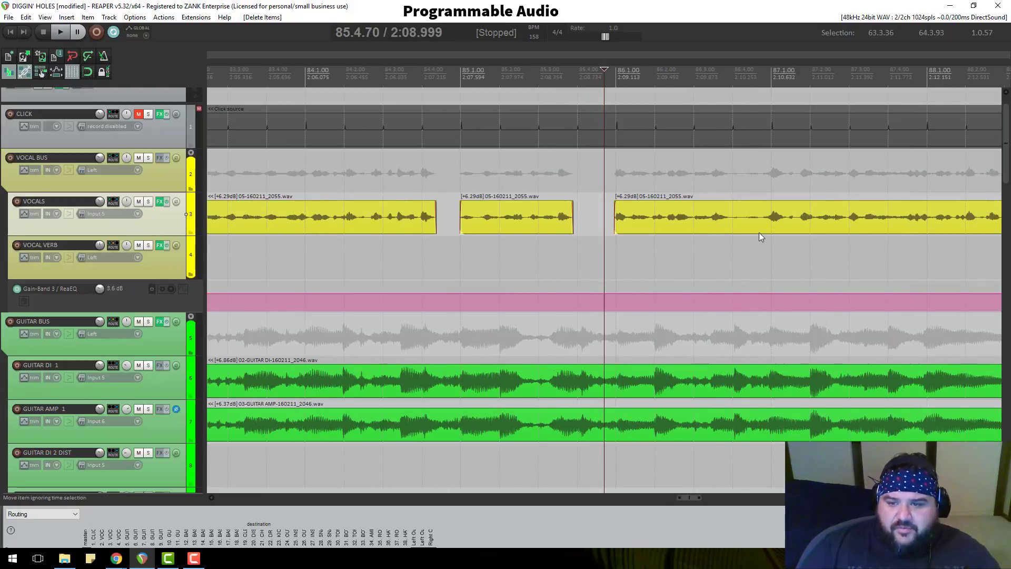
click(725, 232)
scroll(734, 240, up, 4)
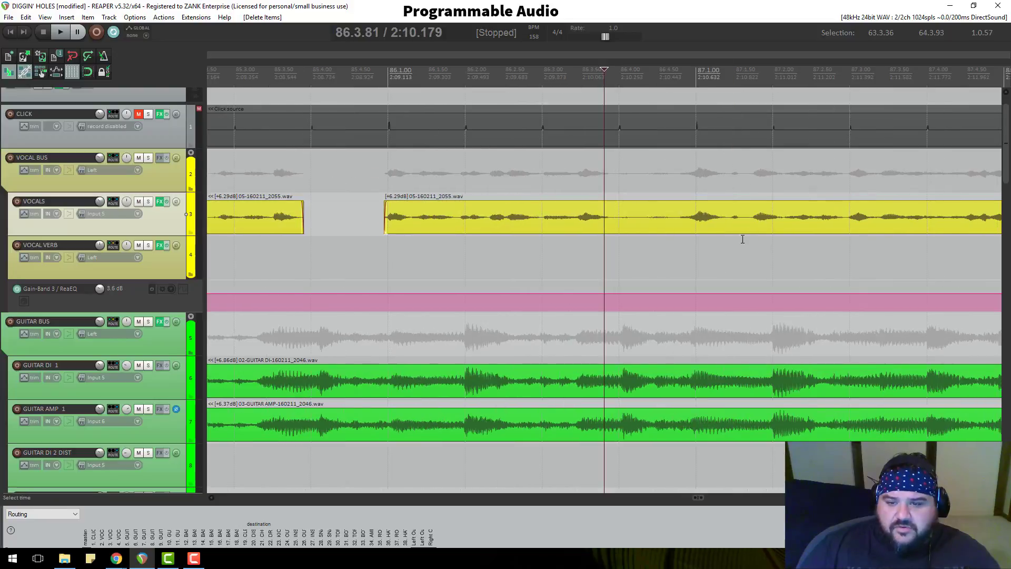
key(space)
scroll(718, 232, down, 4)
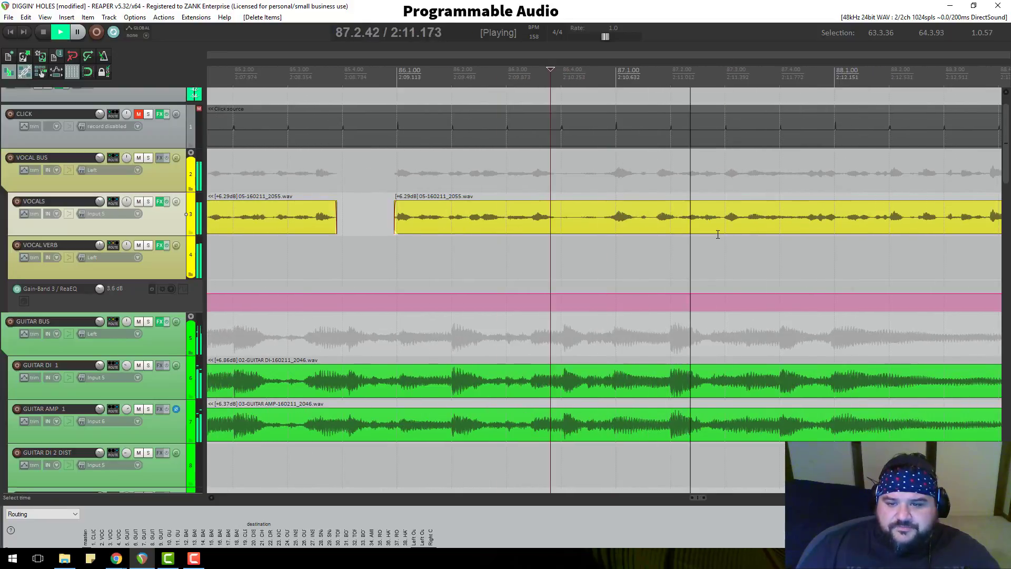
scroll(717, 234, down, 1)
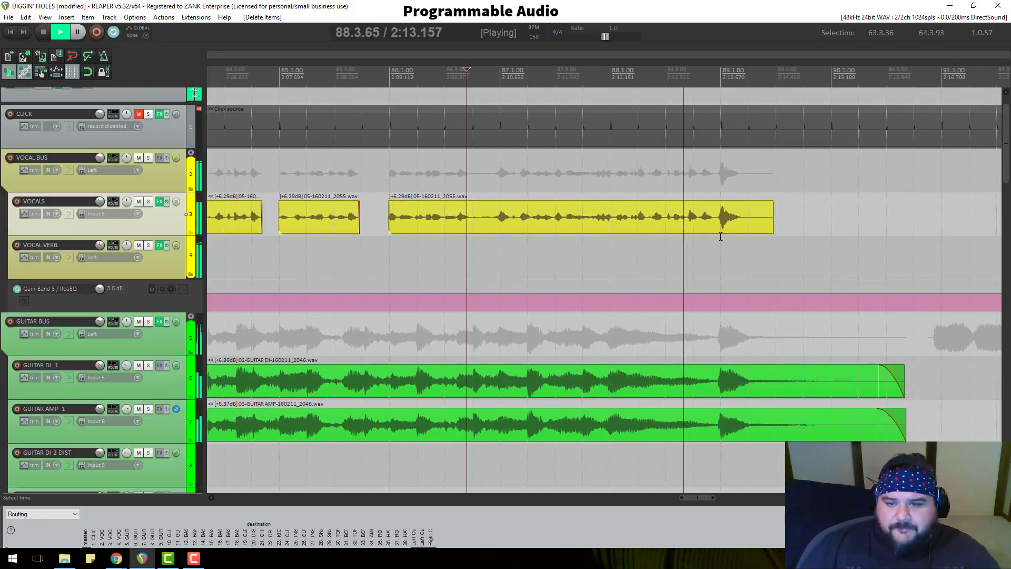
key(space)
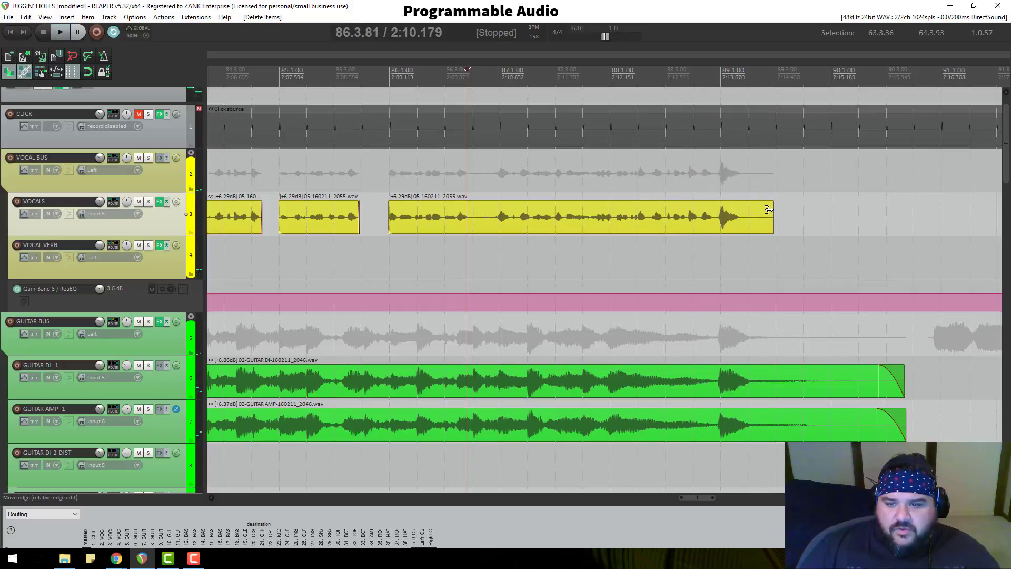
Trim the end of the VOCALS item just after 89.1.00 closer to its last word and apply the fourth fade shape to its fade-out
drag(770, 214, 738, 207)
right_click(745, 211)
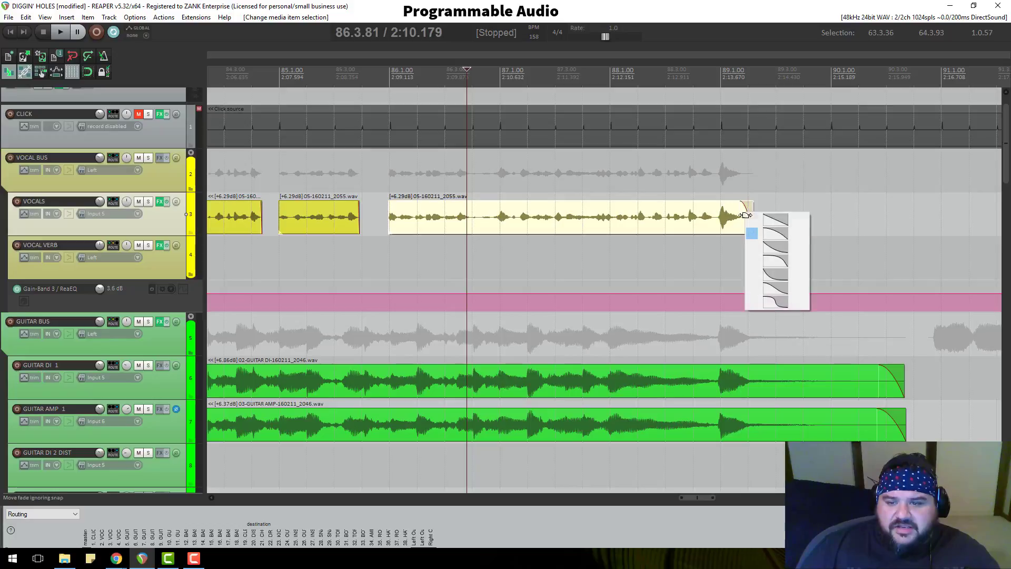
click(766, 259)
Split the VOCALS item that starts just after 107.1.00 at 108.2.96 and 109.1.90, and delete the silent piece in between
scroll(753, 226, down, 8)
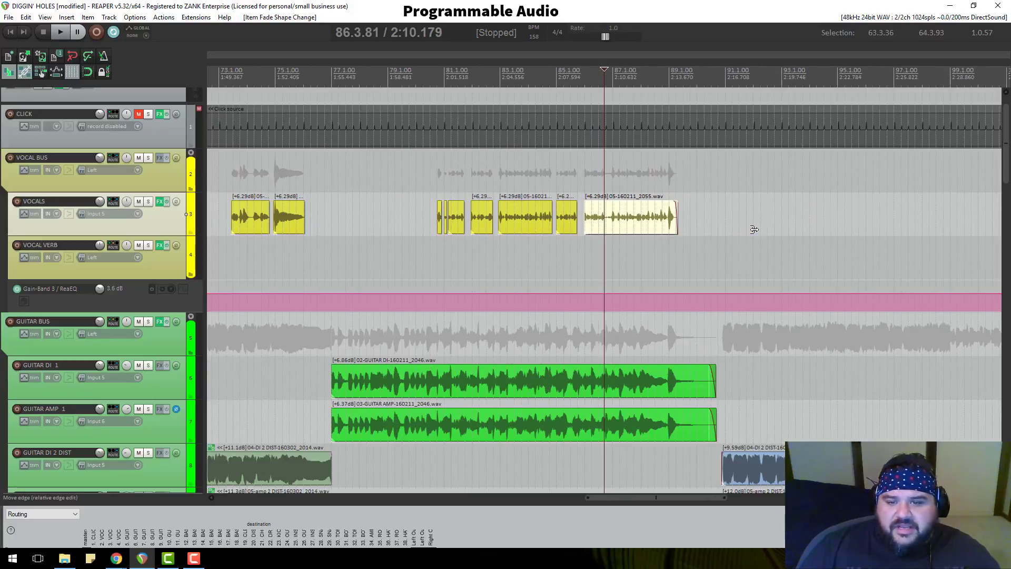
click(813, 253)
scroll(744, 248, up, 8)
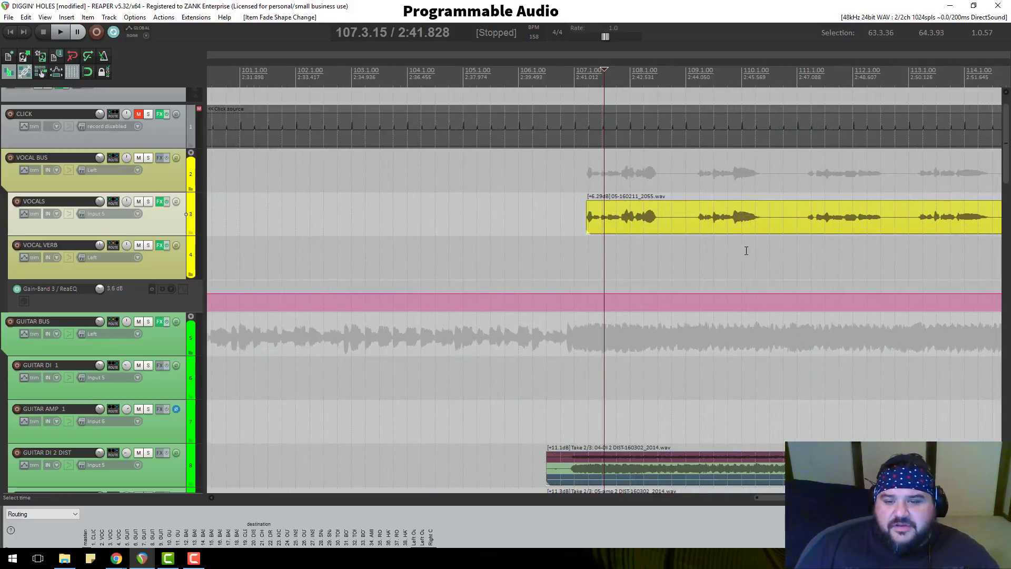
click(753, 222)
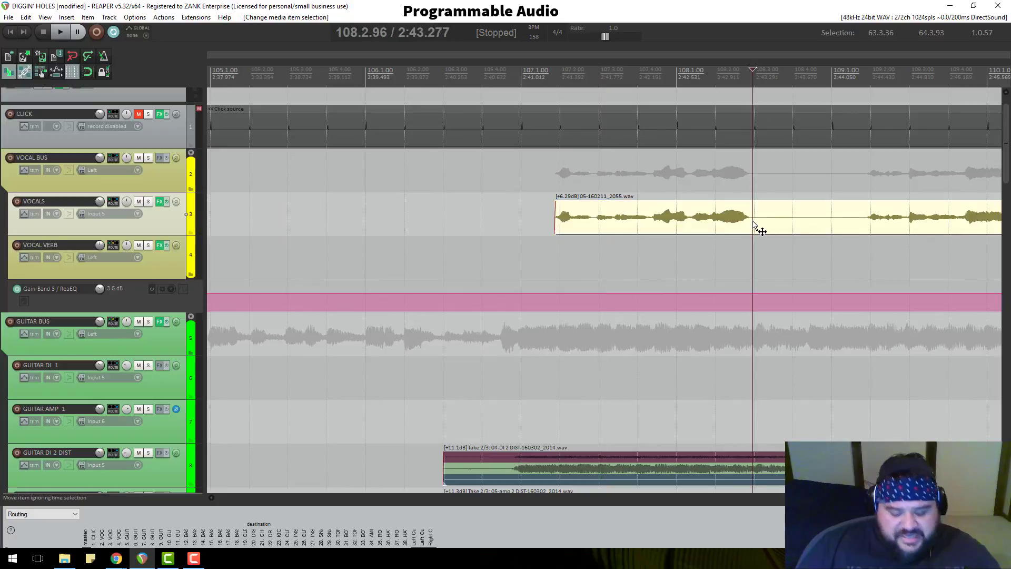
scroll(748, 227, up, 4)
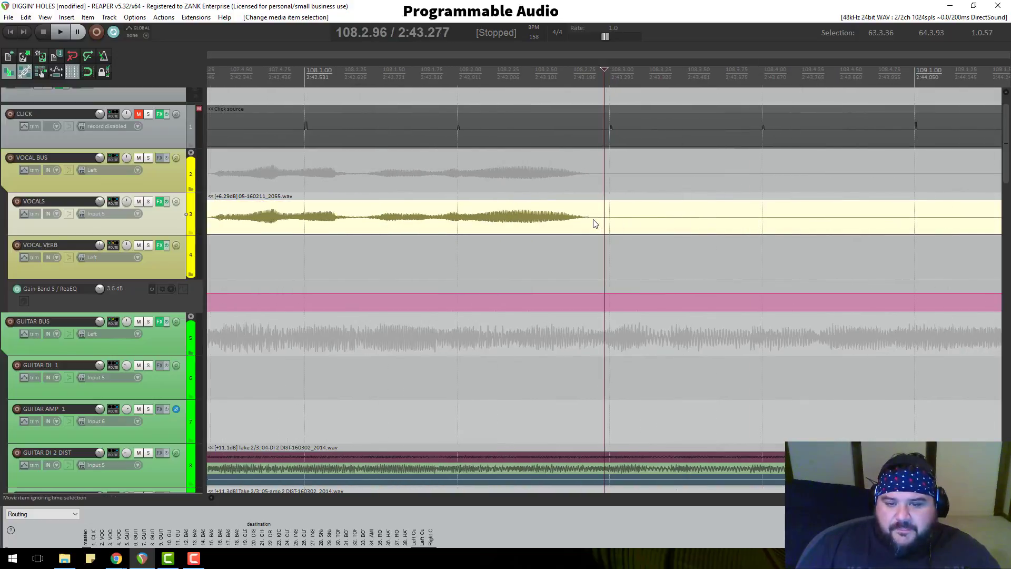
key(s)
scroll(726, 224, down, 3)
click(768, 222)
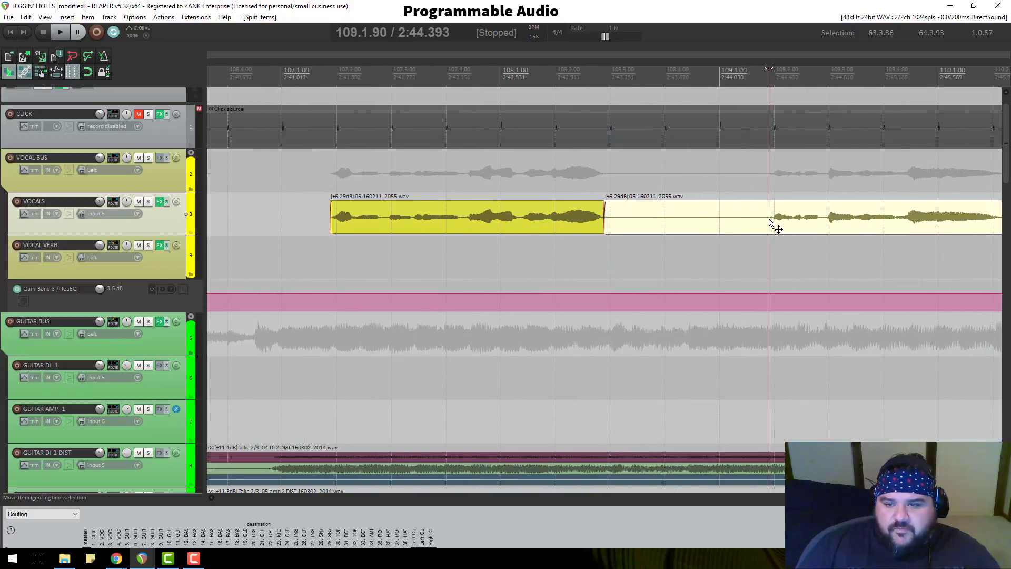
key(s)
click(706, 227)
key(Delete)
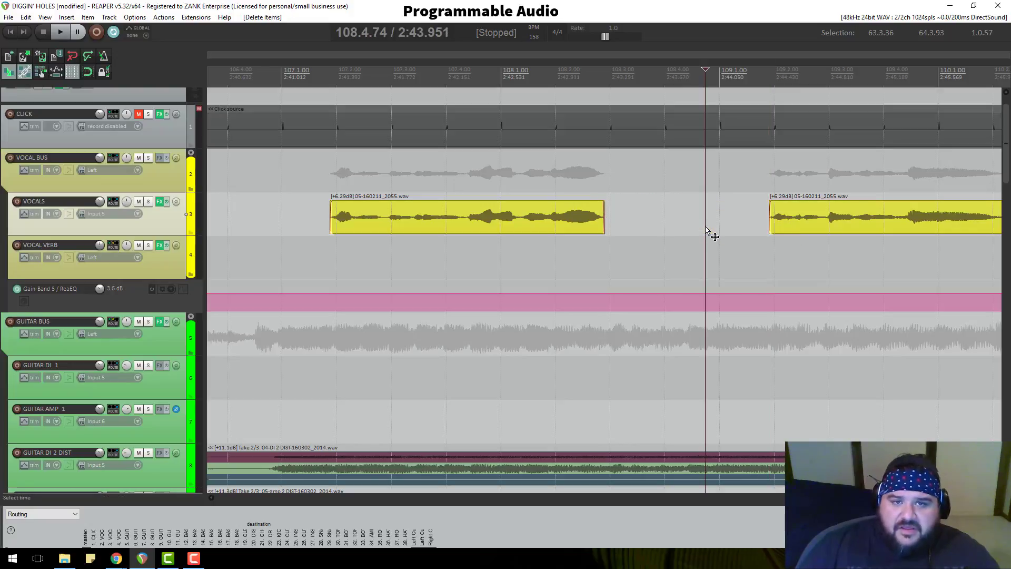
Split the VOCALS item at 110.2.31 and 111.1.79 and delete the silent piece in between
scroll(689, 193, down, 2)
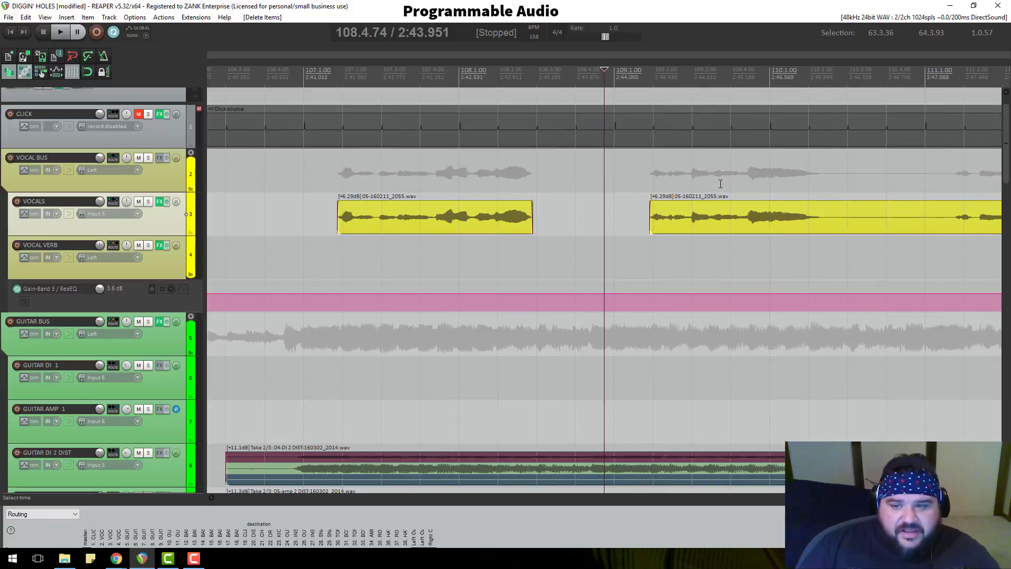
click(821, 79)
scroll(700, 247, up, 5)
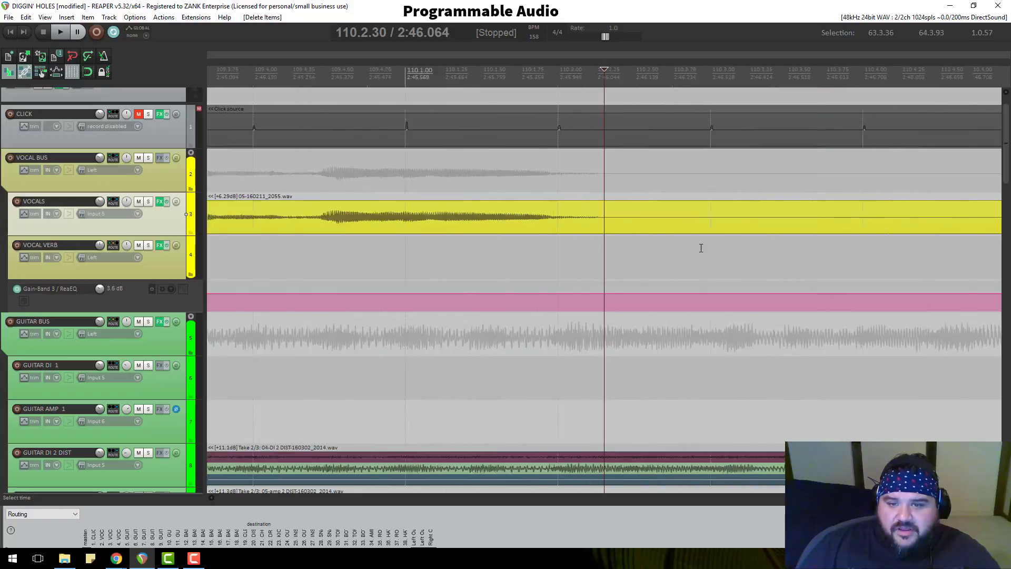
click(609, 224)
key(s)
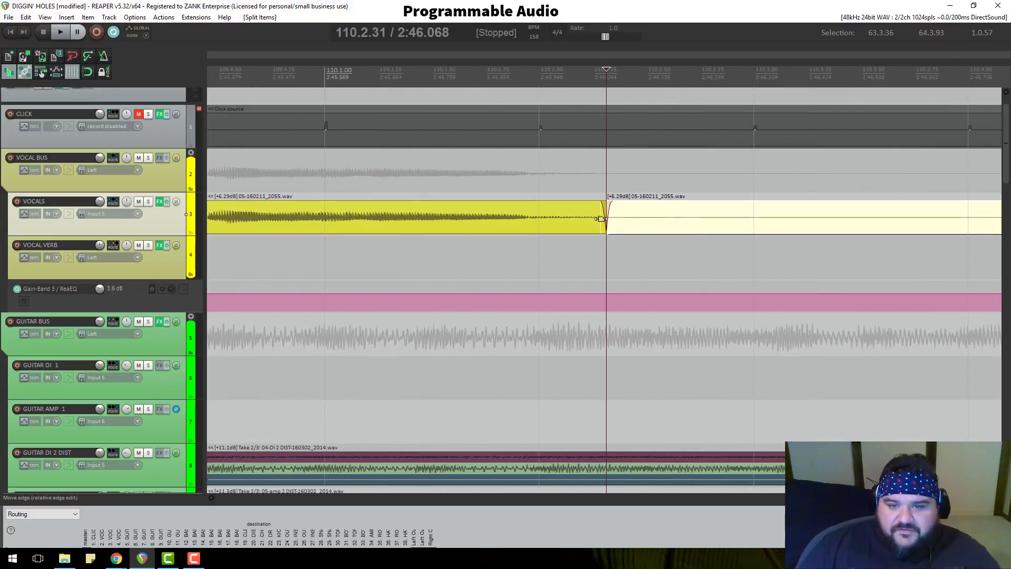
scroll(726, 234, down, 3)
click(794, 219)
key(s)
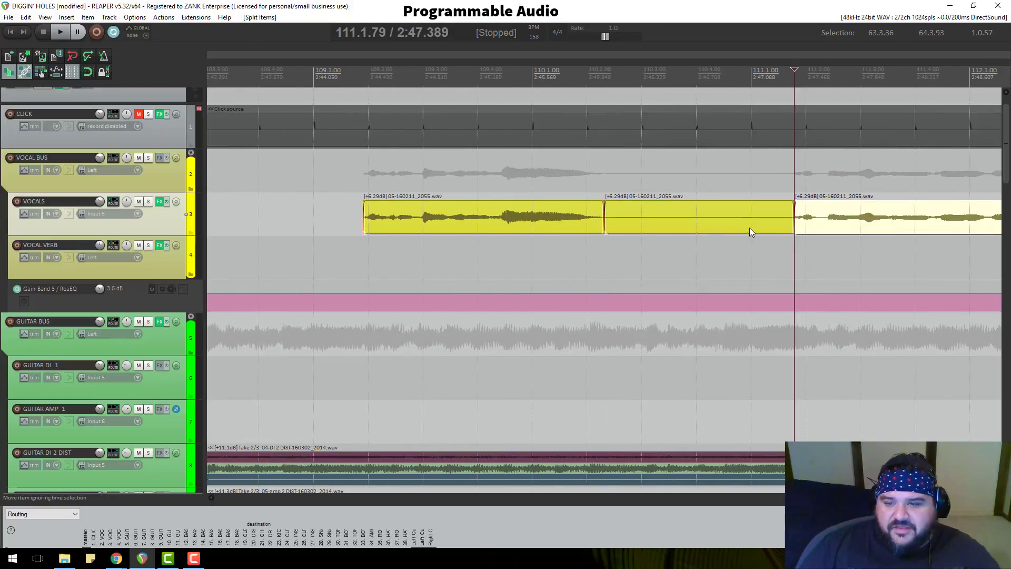
click(743, 230)
key(Delete)
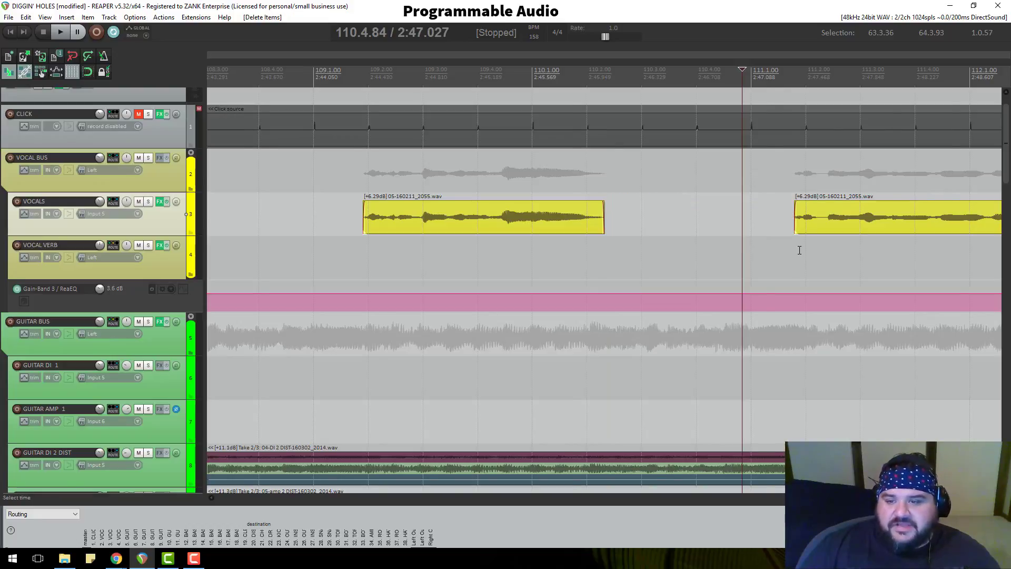
Split the VOCALS item at 111.2.39 and at the short word's end just before 111.2.24, and delete the piece in between
scroll(799, 250, down, 2)
click(662, 78)
scroll(627, 229, up, 6)
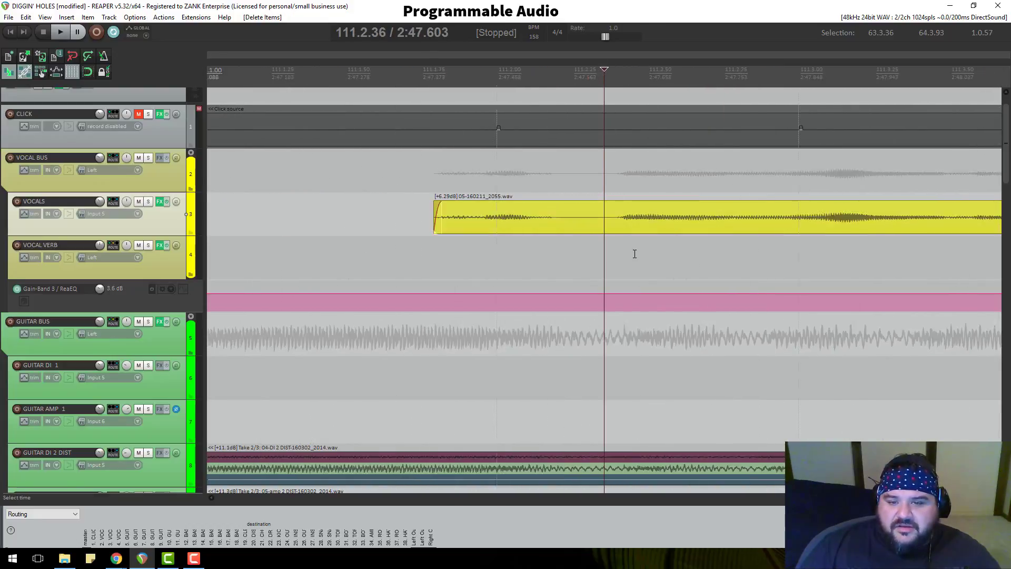
click(621, 218)
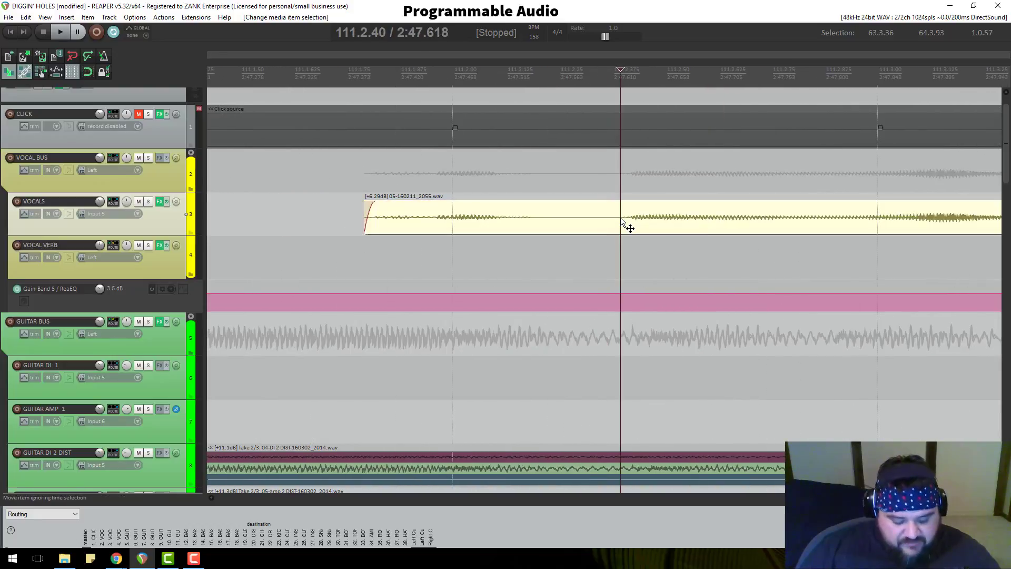
click(620, 218)
key(s)
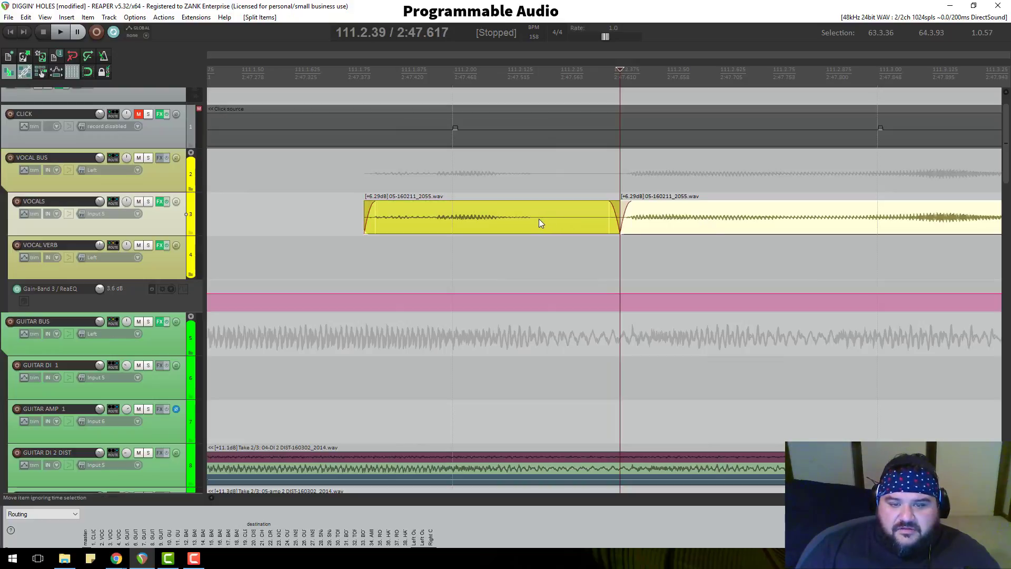
click(535, 220)
key(s)
click(554, 225)
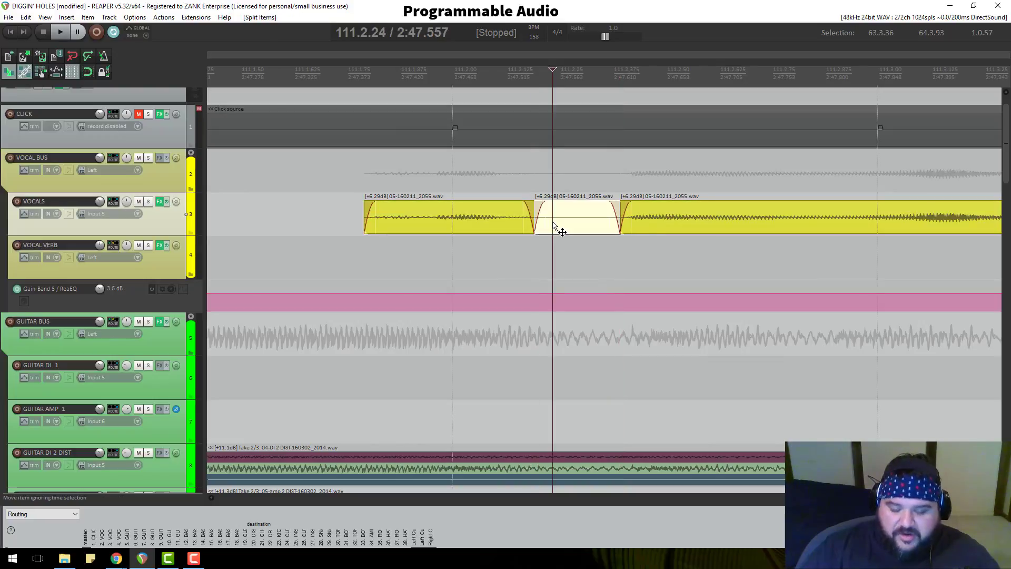
key(Delete)
Split the VOCALS item at 112.3.04 and 113.1.67 and delete the silent piece in between
scroll(549, 221, down, 5)
scroll(549, 222, down, 3)
scroll(632, 215, up, 2)
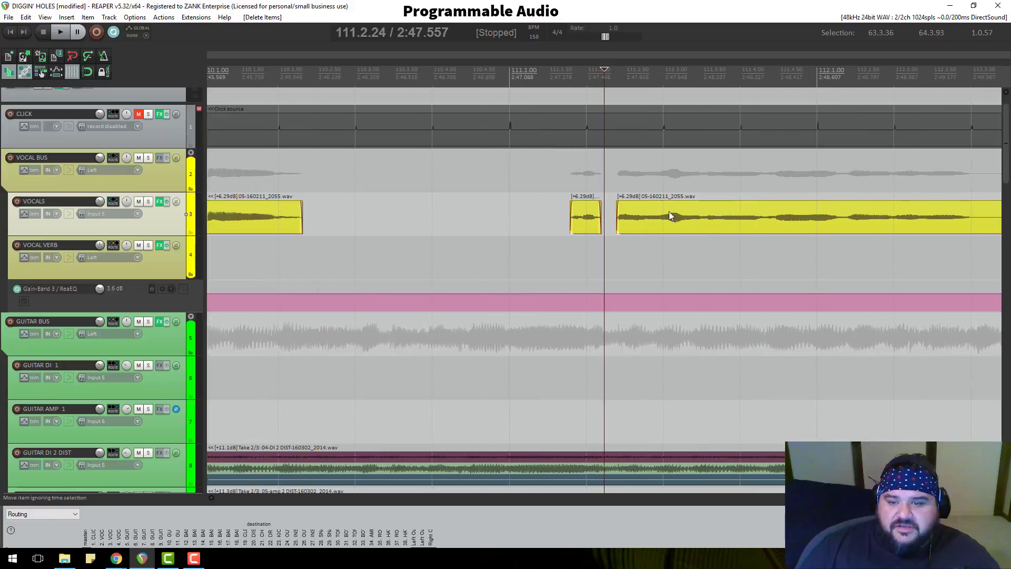
scroll(683, 211, down, 3)
click(794, 79)
scroll(679, 320, up, 3)
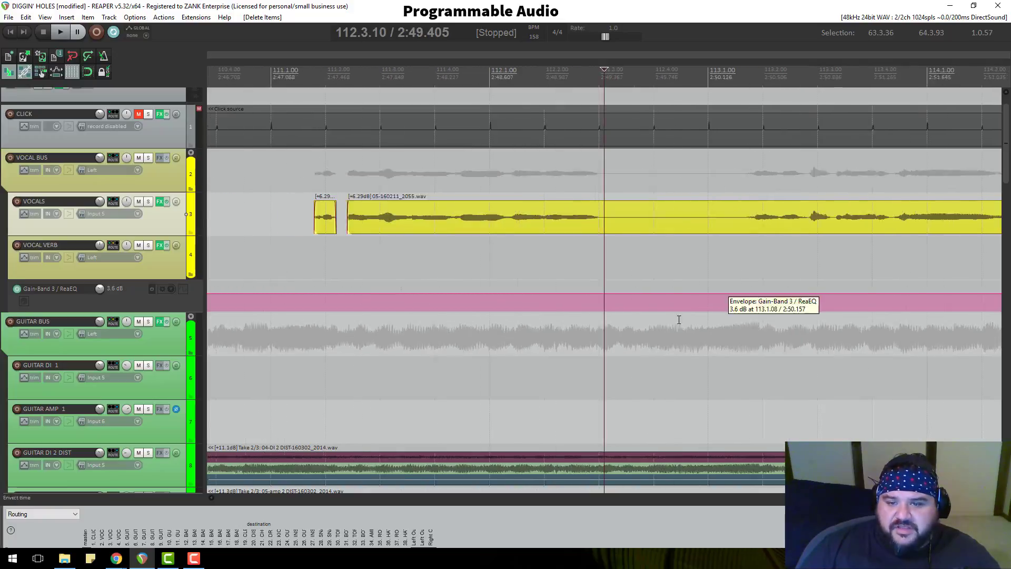
click(599, 219)
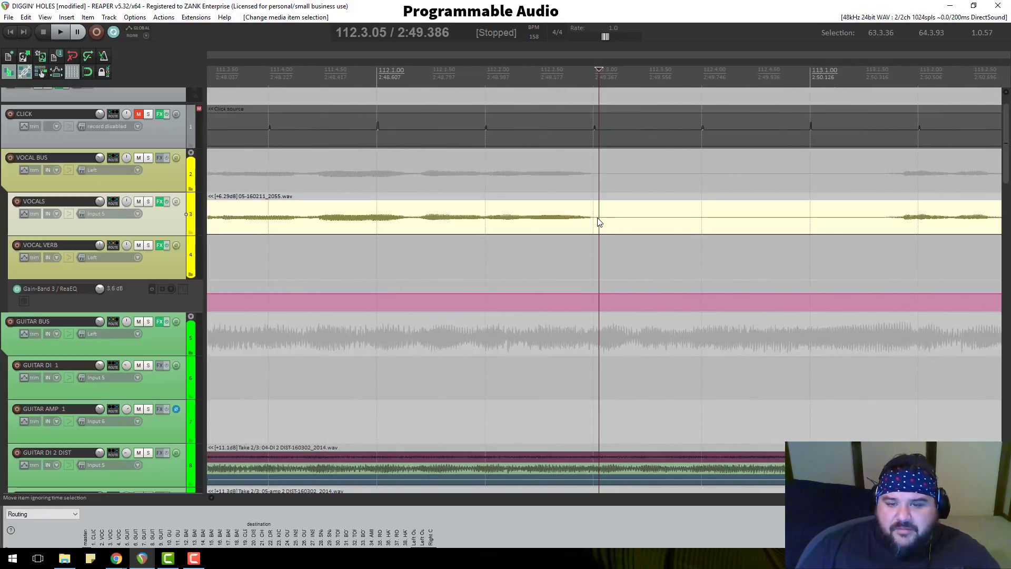
click(598, 218)
key(s)
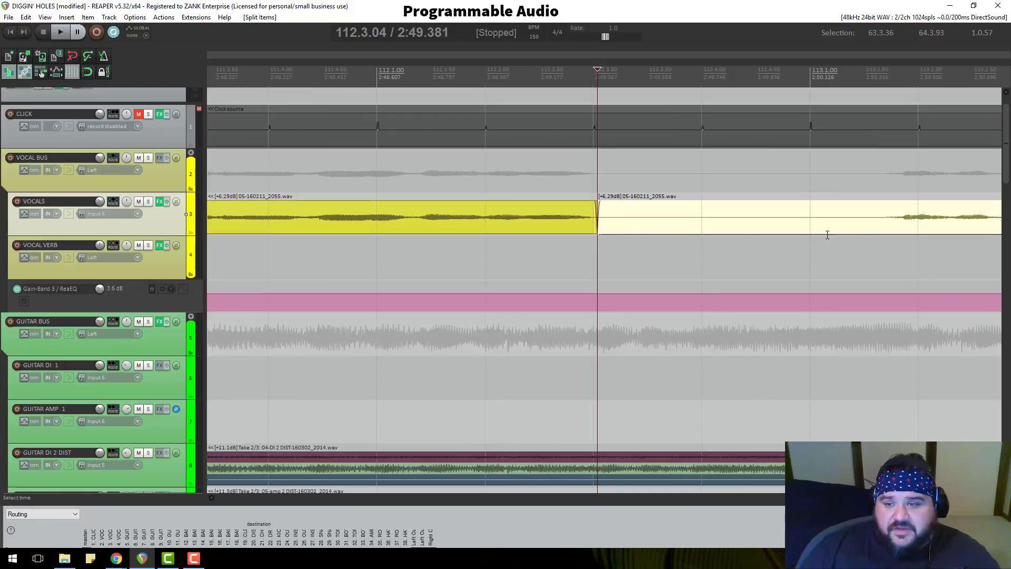
click(882, 222)
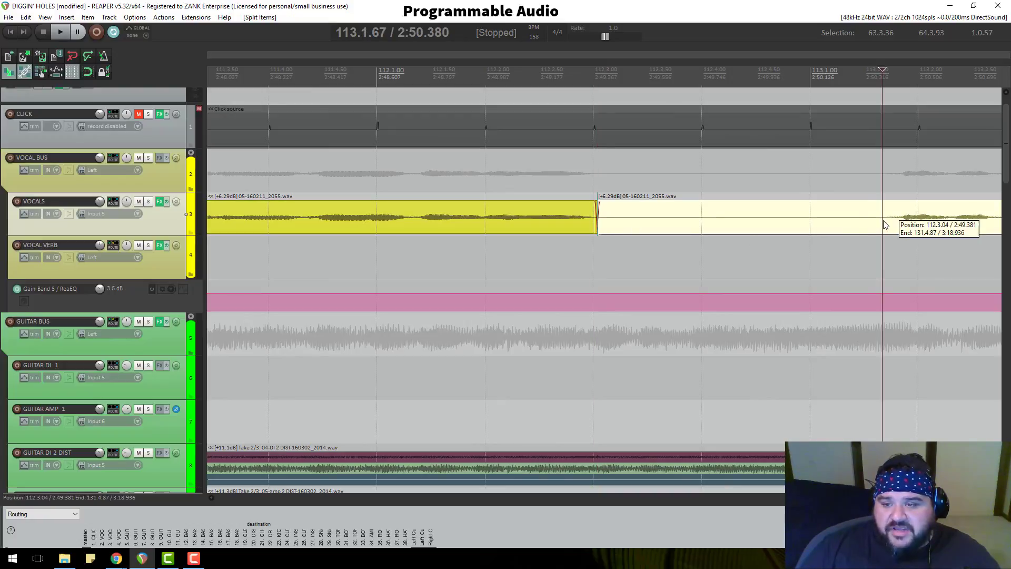
key(s)
click(822, 230)
key(Delete)
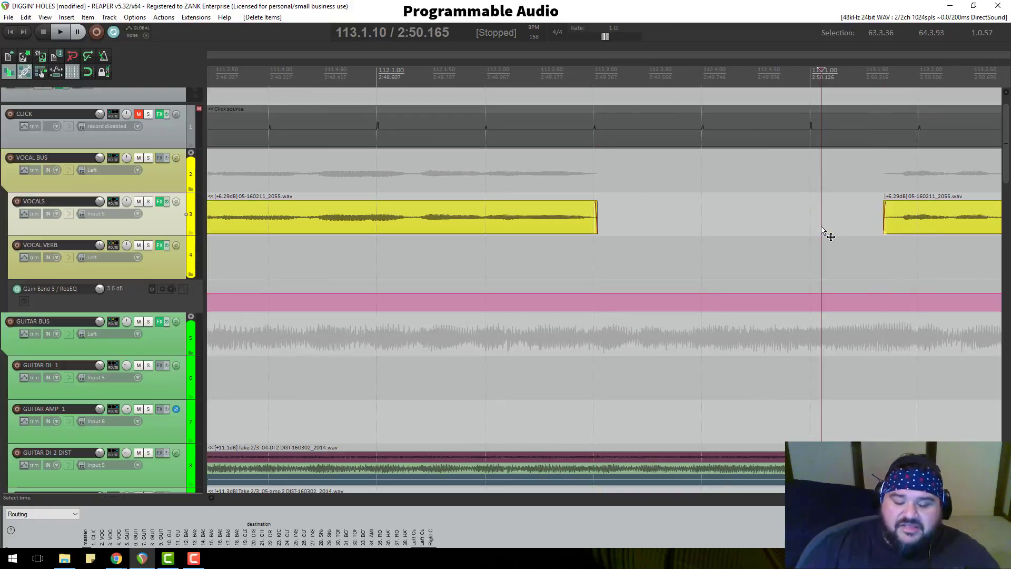
Split the VOCALS item at 114.2.77 and 115.2.85 and delete the silent piece in between
scroll(788, 211, down, 3)
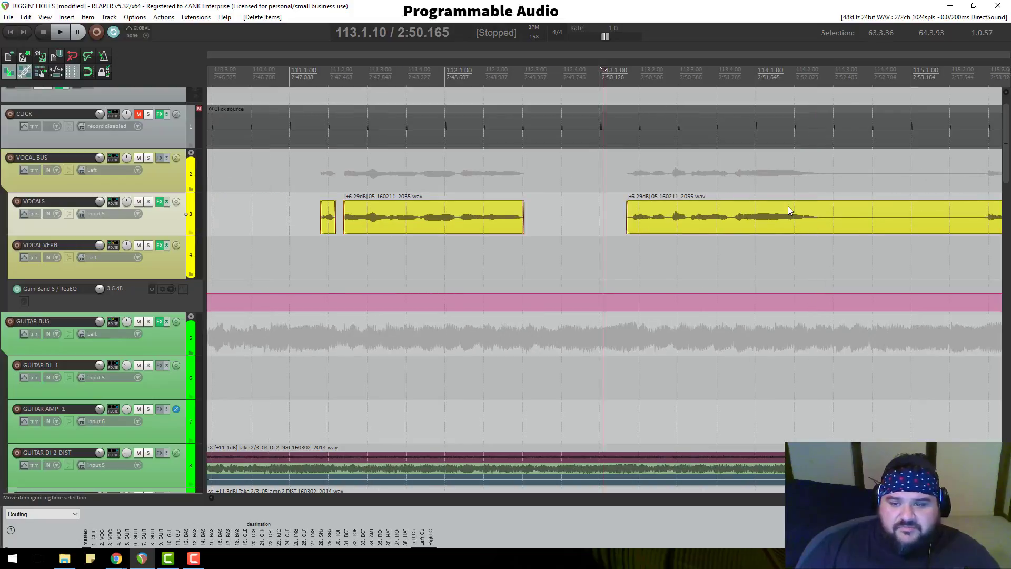
click(824, 218)
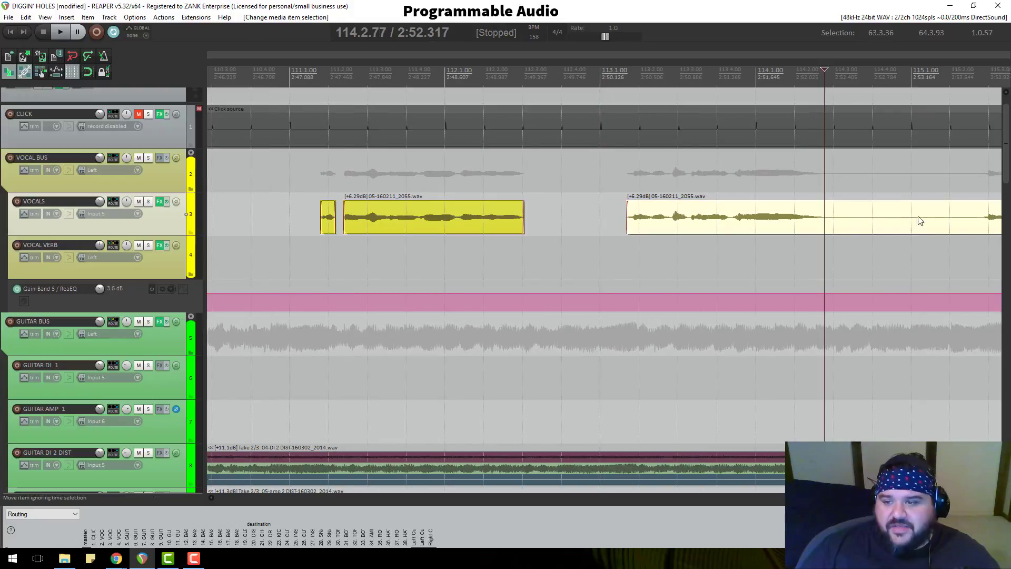
key(s)
click(981, 221)
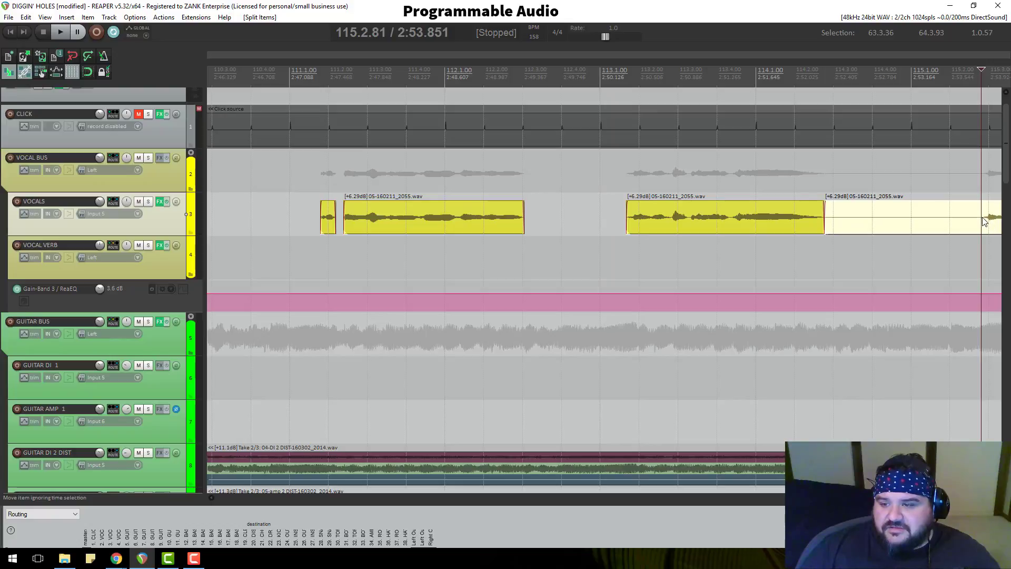
click(983, 221)
key(s)
click(927, 219)
key(Delete)
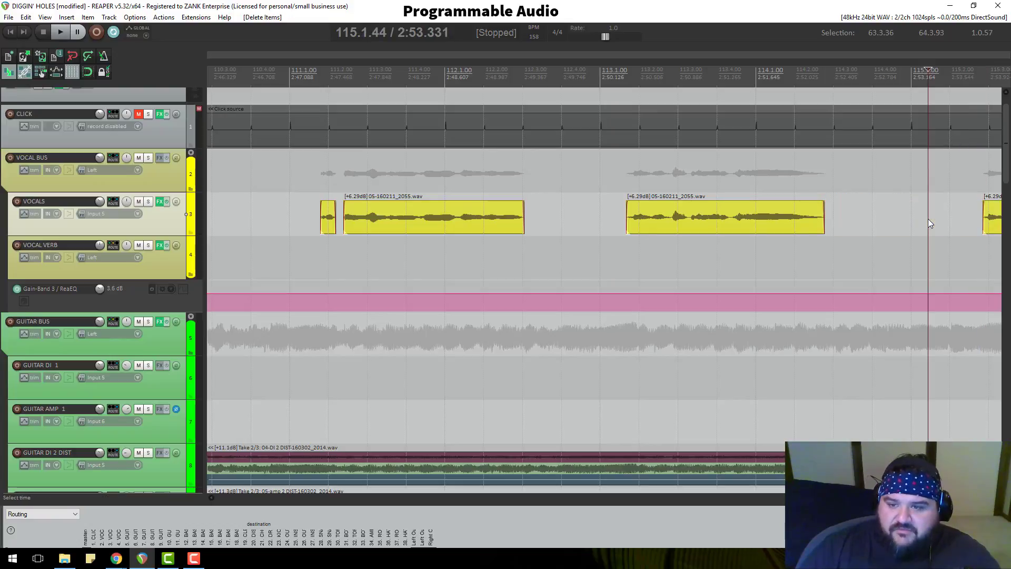
Split the VOCALS item at 117.2.62 and 119.2.42 and delete the silent piece in between
scroll(868, 241, down, 3)
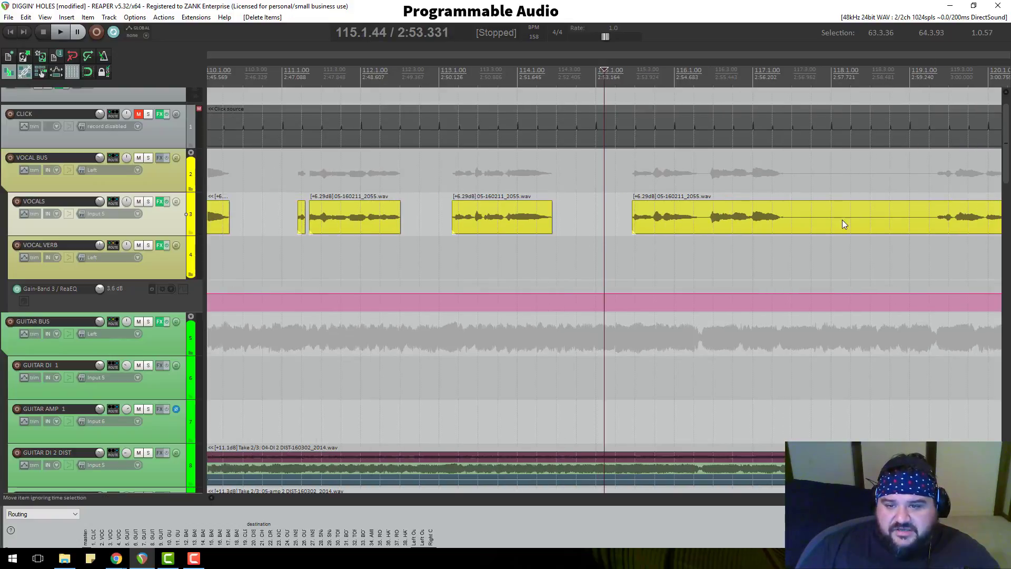
click(784, 82)
scroll(673, 241, up, 6)
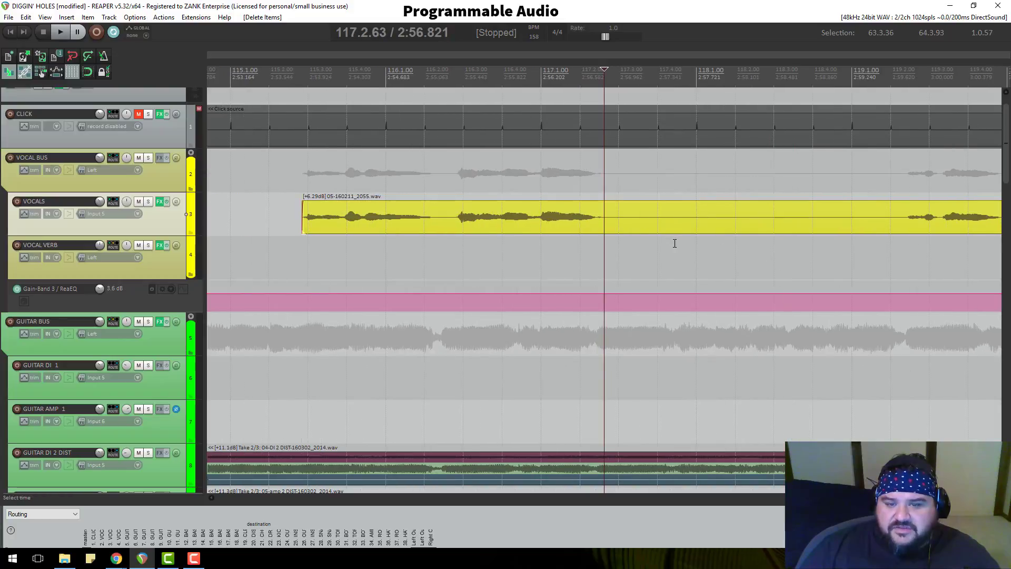
click(606, 220)
click(603, 221)
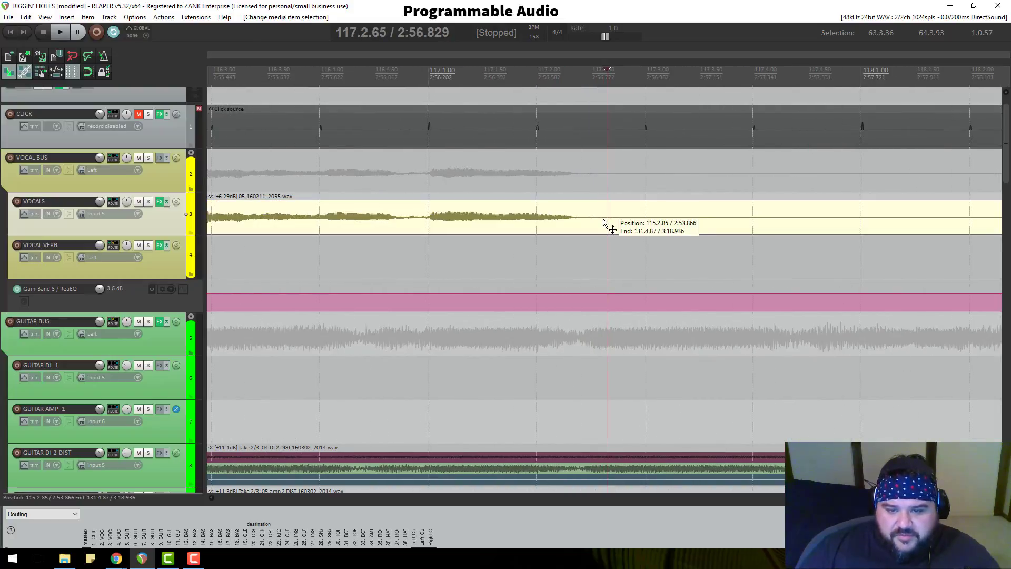
key(s)
scroll(663, 229, down, 2)
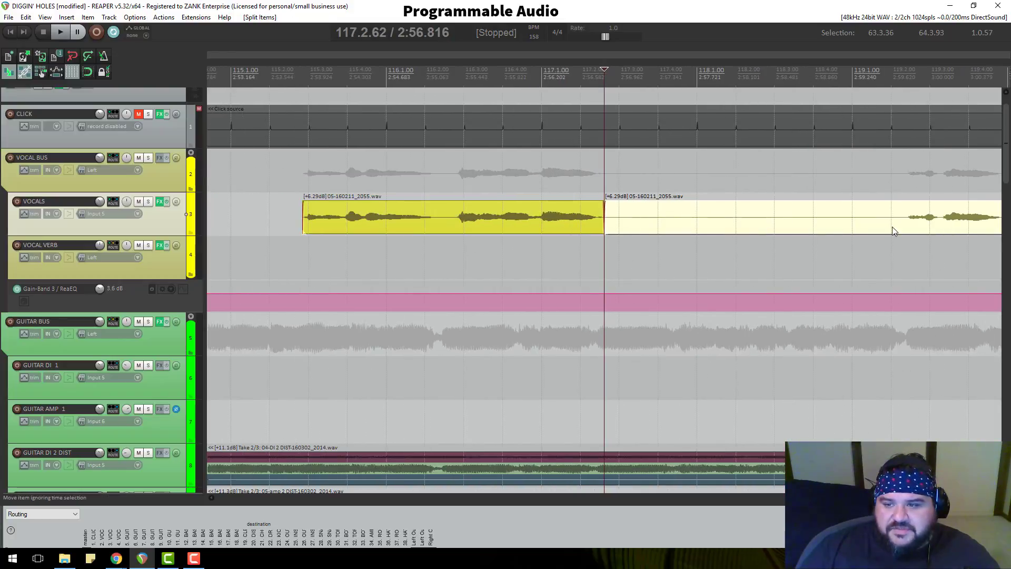
click(907, 224)
key(s)
click(872, 224)
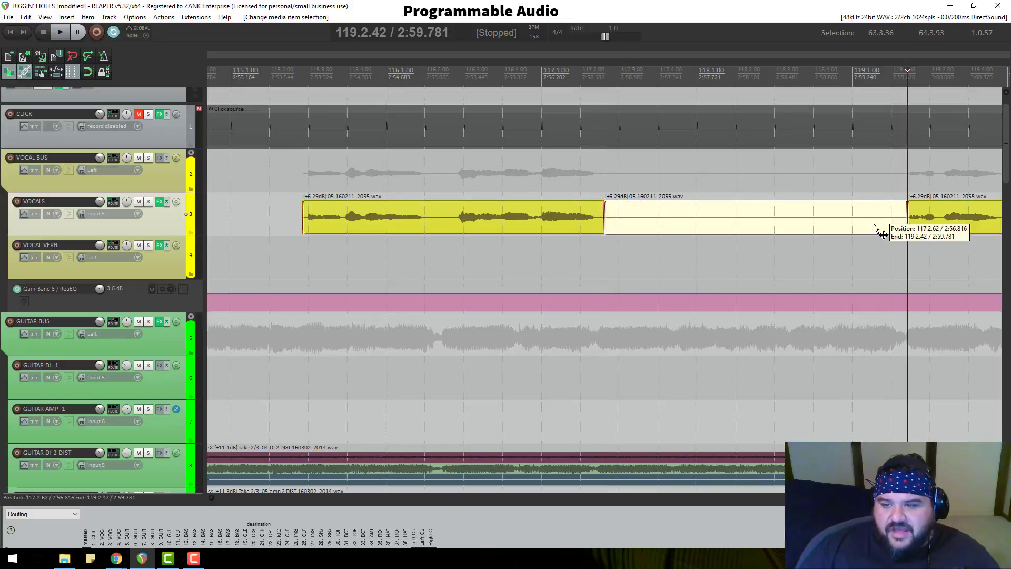
key(Delete)
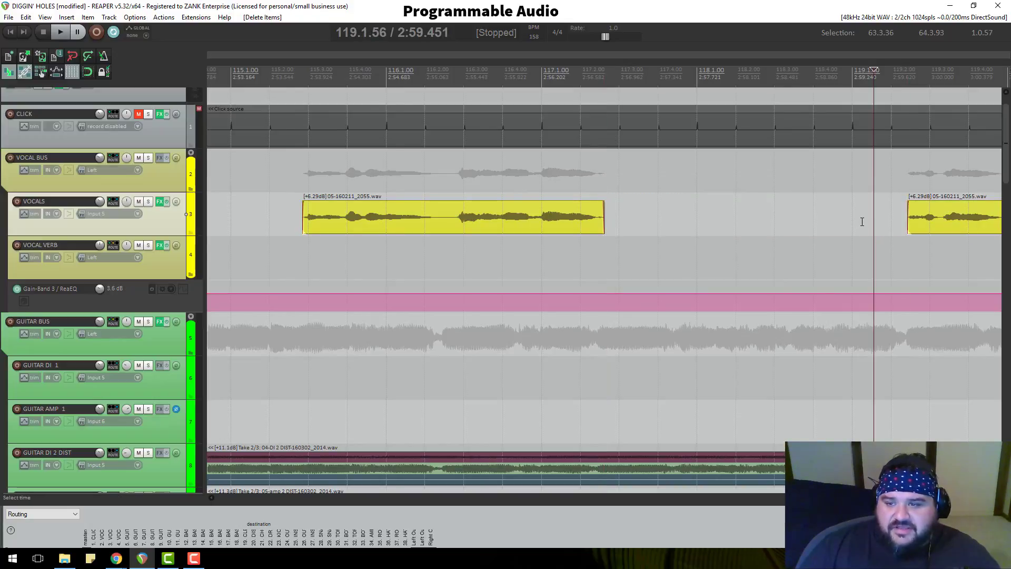
Split the VOCALS item at 121.2.63 and at the next phrase's start just before 123.2.96, and delete the silent piece in between
scroll(862, 223, down, 2)
click(861, 83)
scroll(722, 282, up, 4)
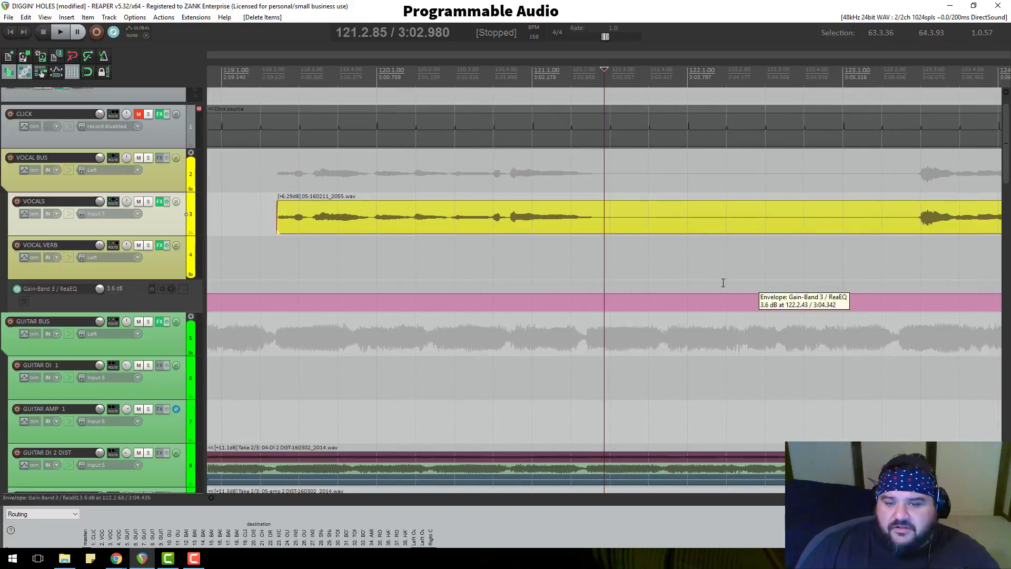
click(592, 222)
key(s)
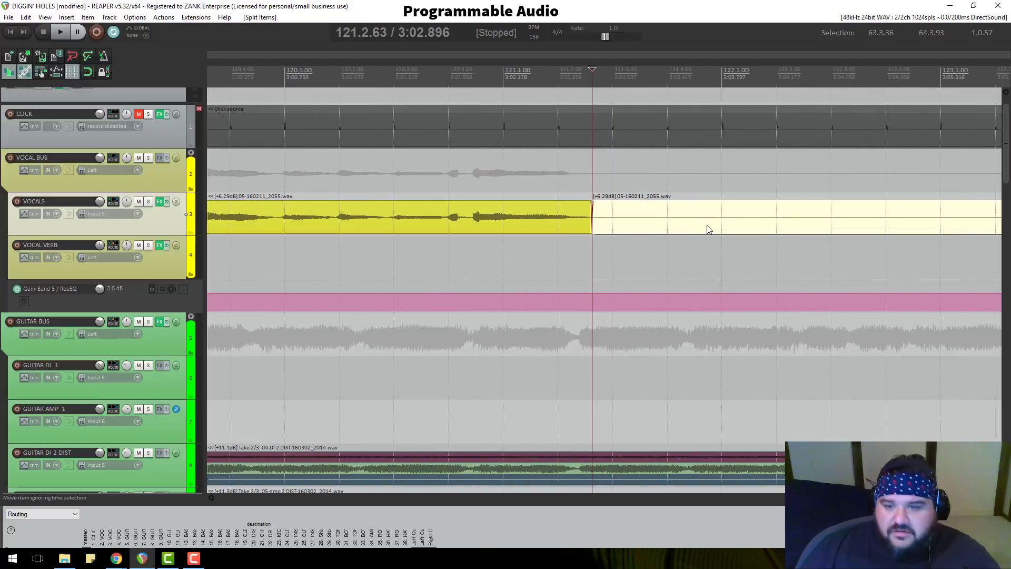
scroll(865, 232, down, 2)
click(928, 224)
click(926, 223)
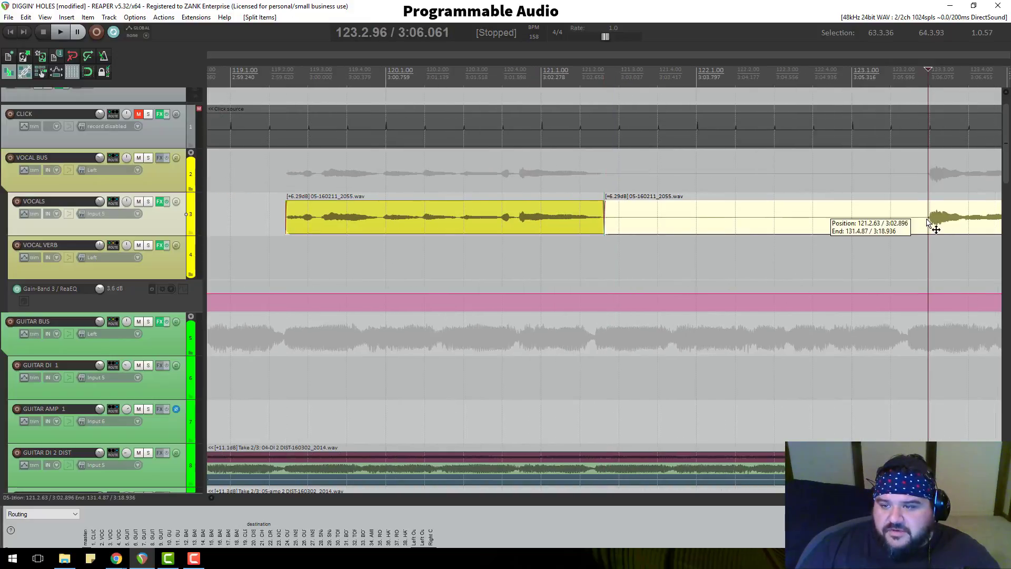
key(s)
click(905, 222)
key(Delete)
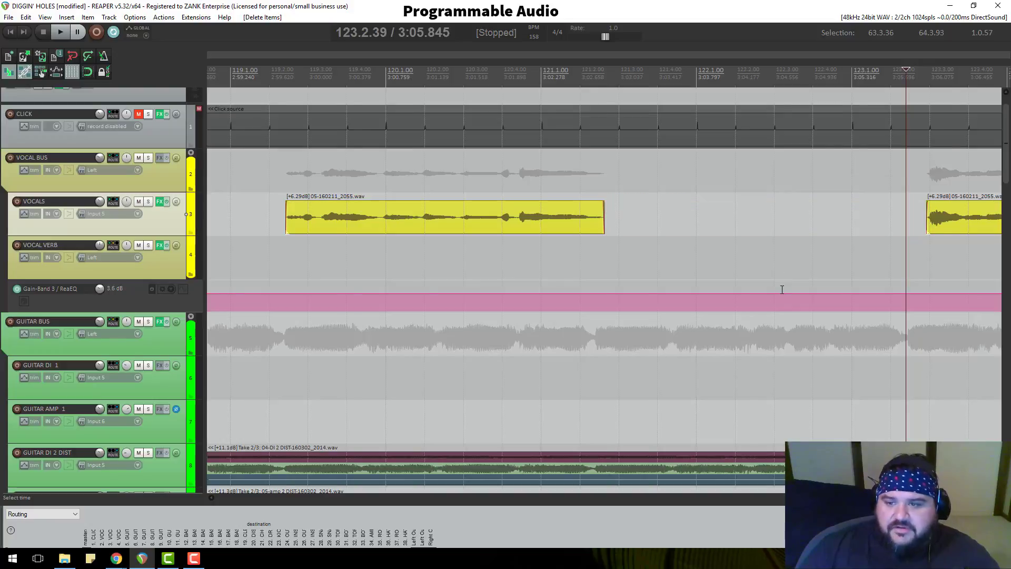
Split the VOCALS item at 126.1.16 and 127.2.89 and delete the silent piece in between
scroll(782, 289, down, 5)
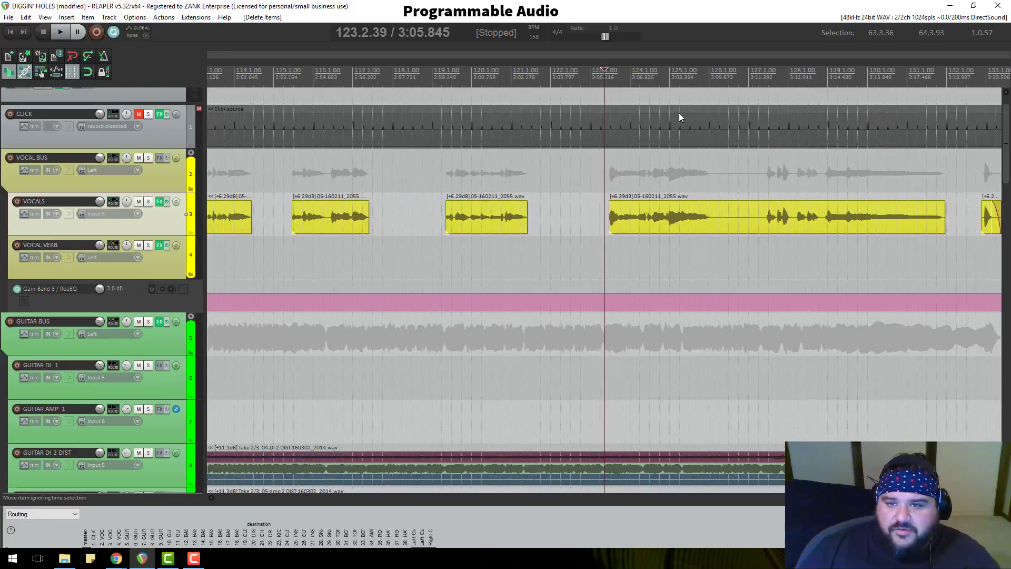
click(705, 251)
scroll(695, 252, up, 3)
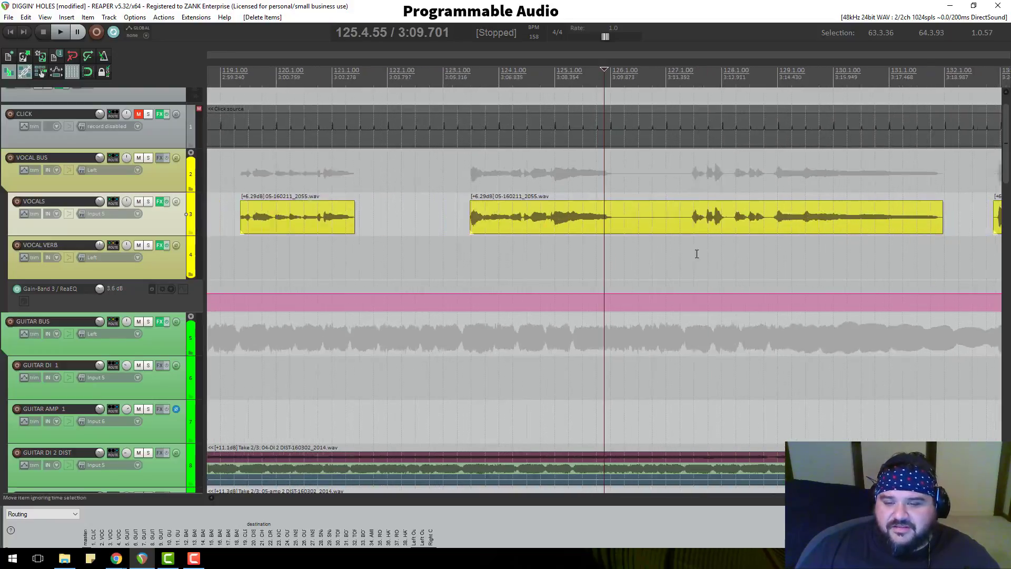
click(621, 219)
scroll(615, 227, up, 5)
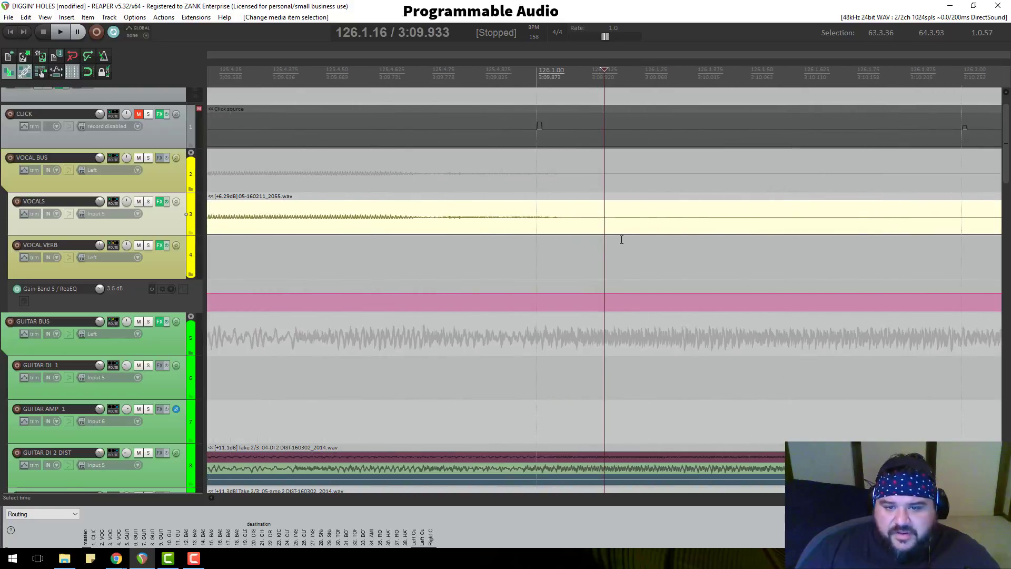
key(s)
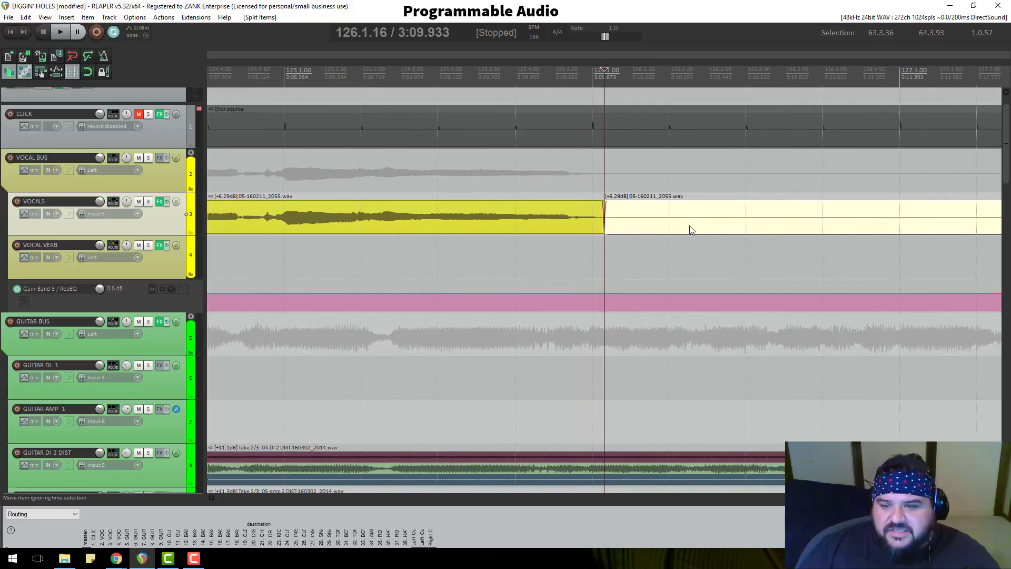
scroll(690, 226, down, 4)
click(920, 223)
scroll(812, 260, up, 8)
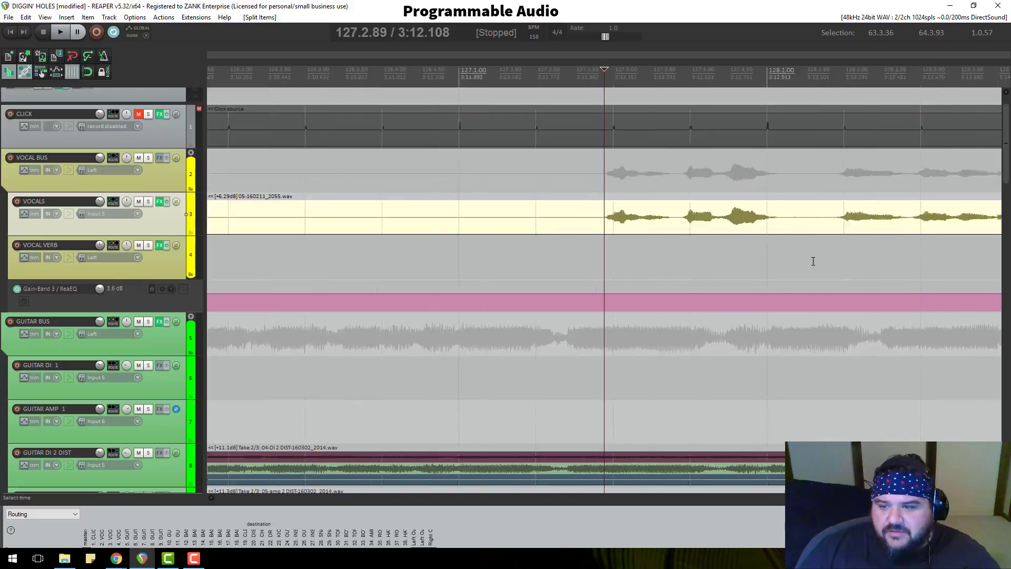
scroll(632, 225, down, 3)
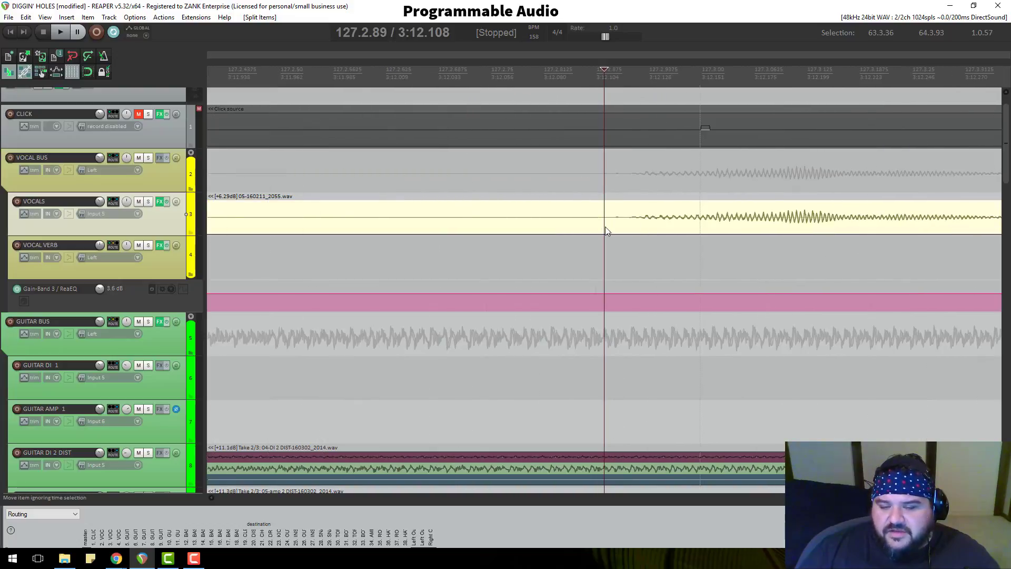
scroll(605, 227, up, 3)
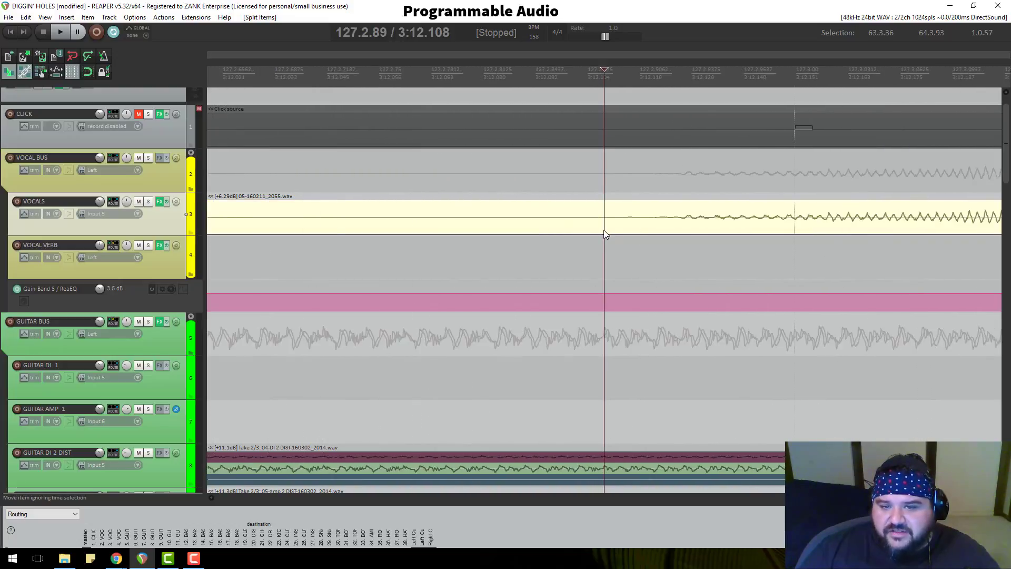
scroll(604, 231, down, 6)
key(s)
scroll(604, 232, down, 3)
click(584, 228)
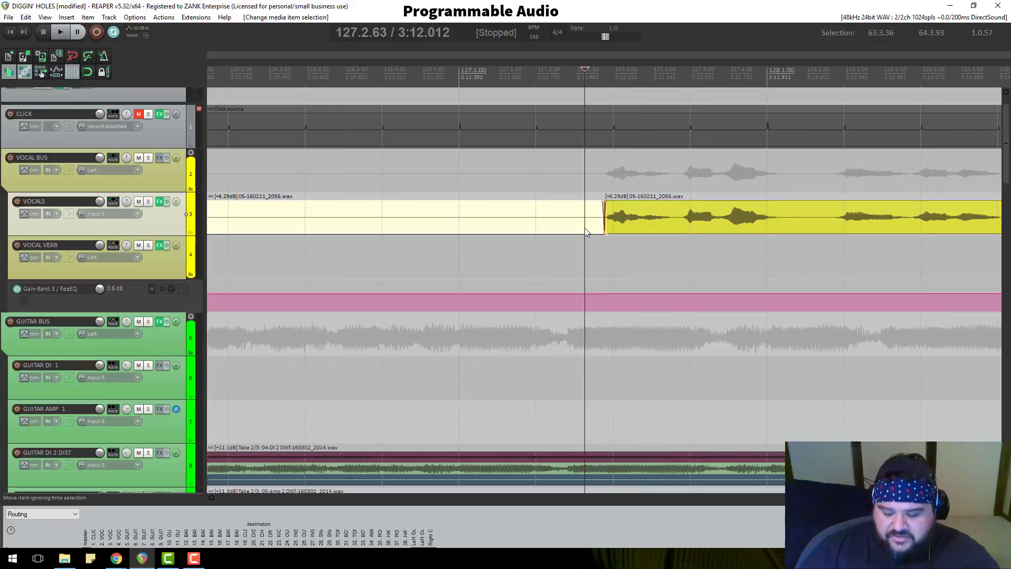
key(Delete)
Split the VOCALS item at 128.1.90 and at the phrase's end shortly after 128.1.00, and delete the silent piece in between
scroll(585, 228, down, 4)
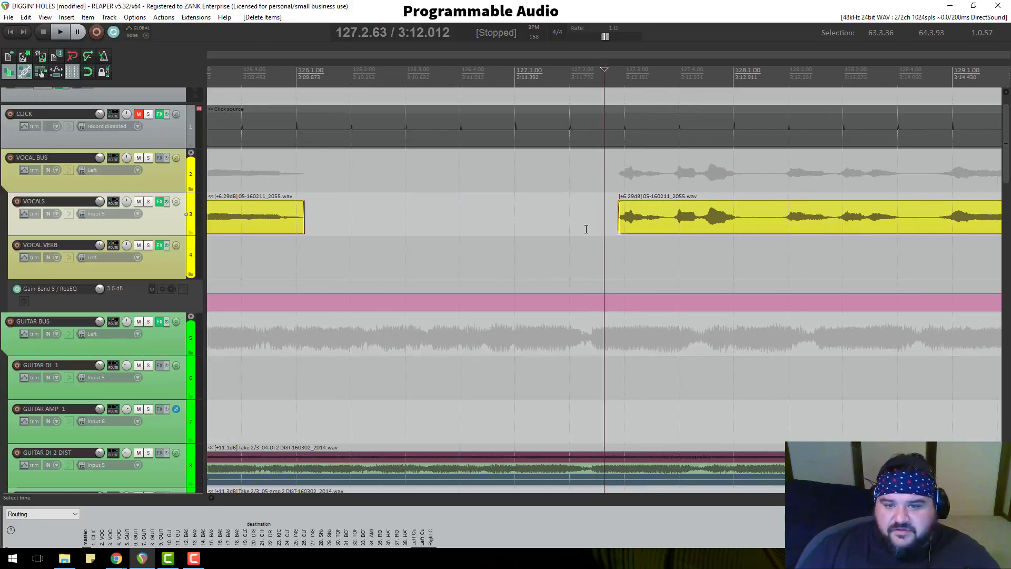
click(727, 217)
scroll(724, 225, up, 10)
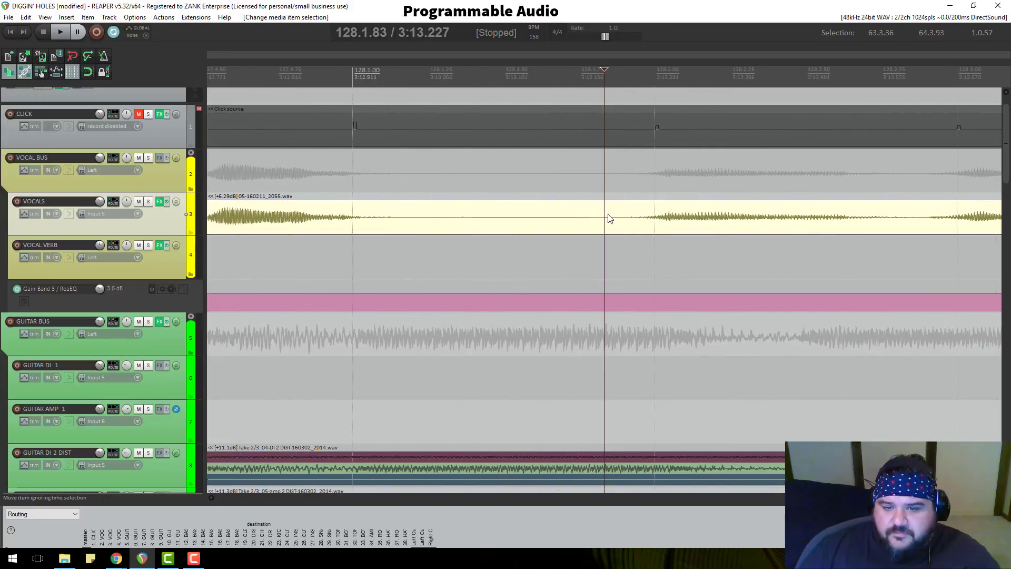
click(626, 224)
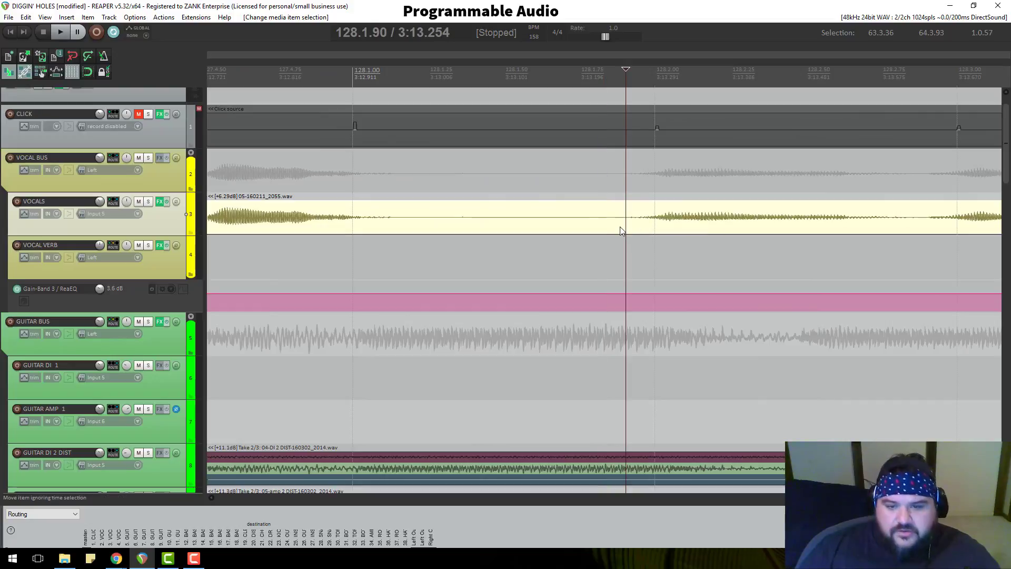
key(s)
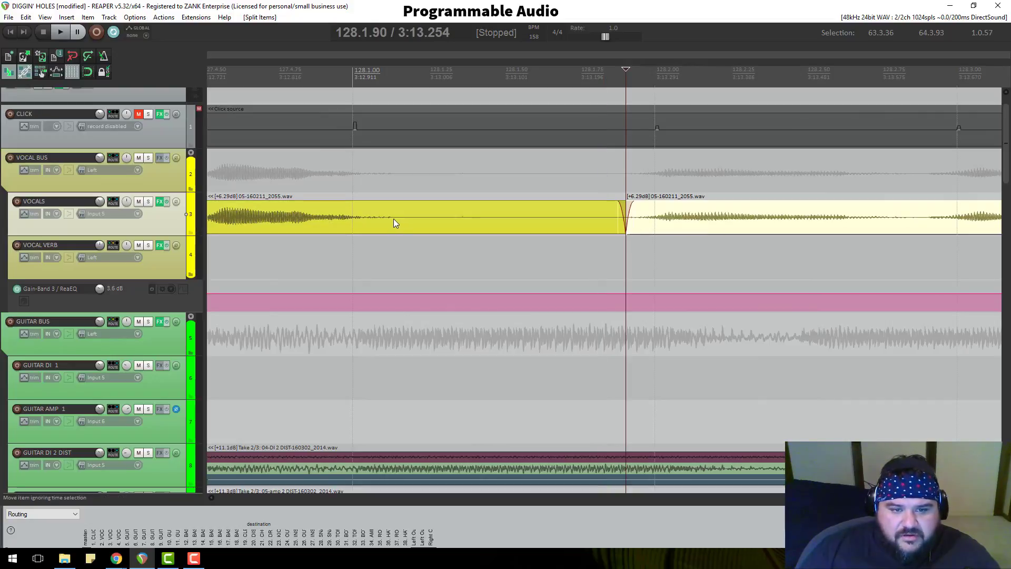
click(394, 219)
key(s)
click(463, 227)
key(Delete)
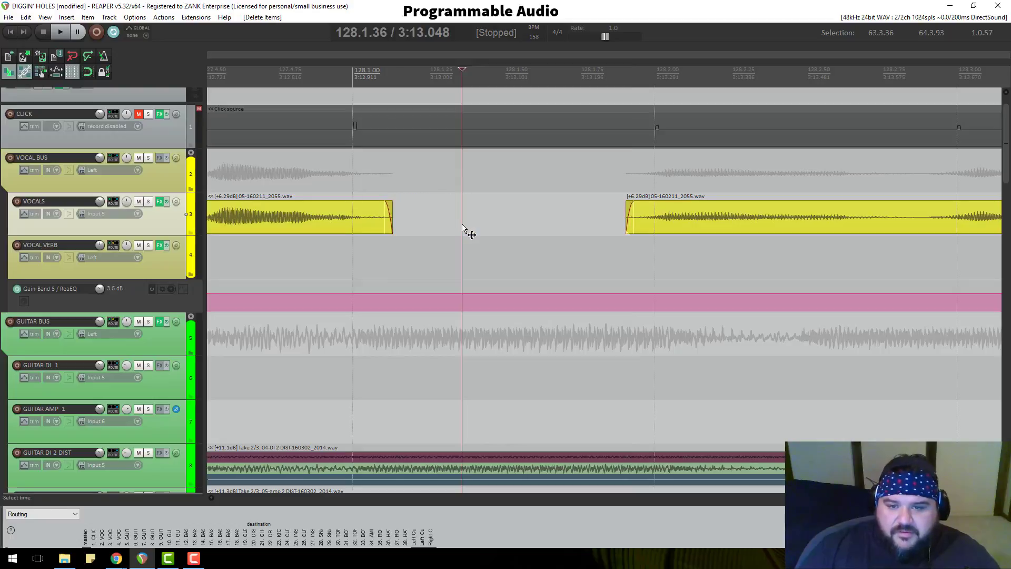
Split the VOCALS item just before 128.4.07 and at 128.4.74, and delete the short silent piece in between
scroll(574, 228, down, 2)
click(813, 221)
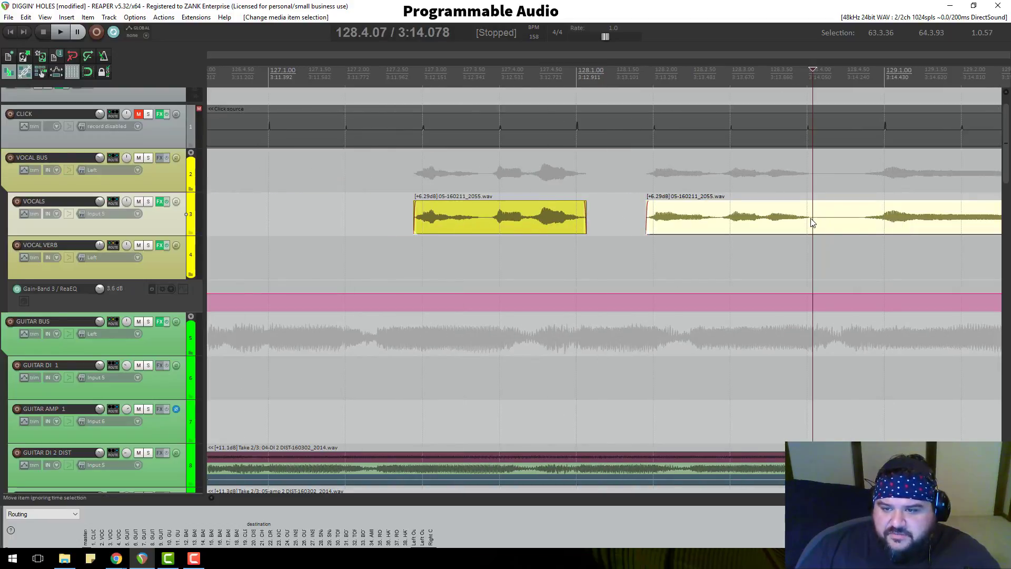
click(811, 221)
key(s)
click(864, 218)
key(s)
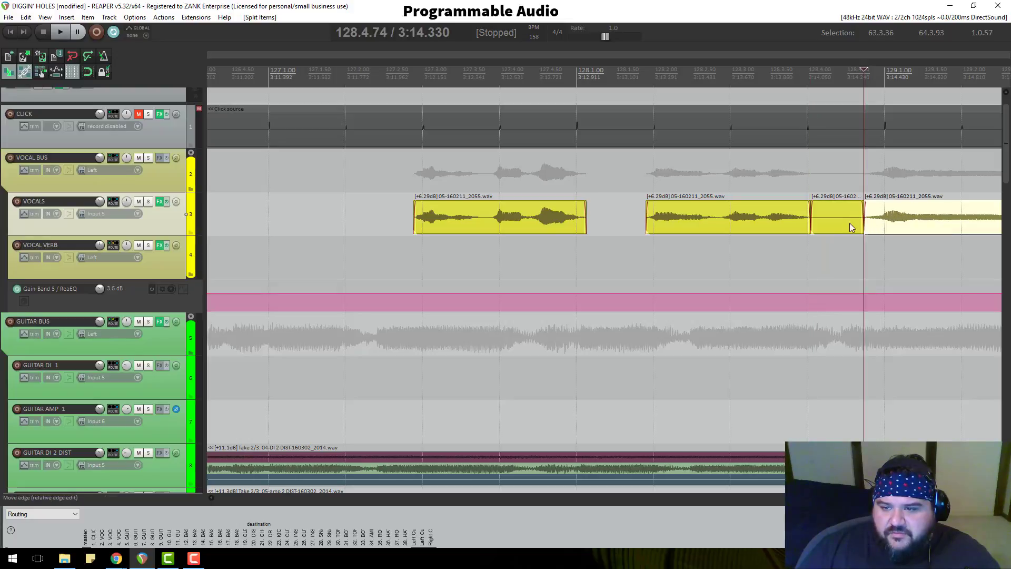
click(844, 224)
key(Delete)
Select all the items on the VOCALS track, from the first verse to the end of the song
scroll(787, 221, down, 4)
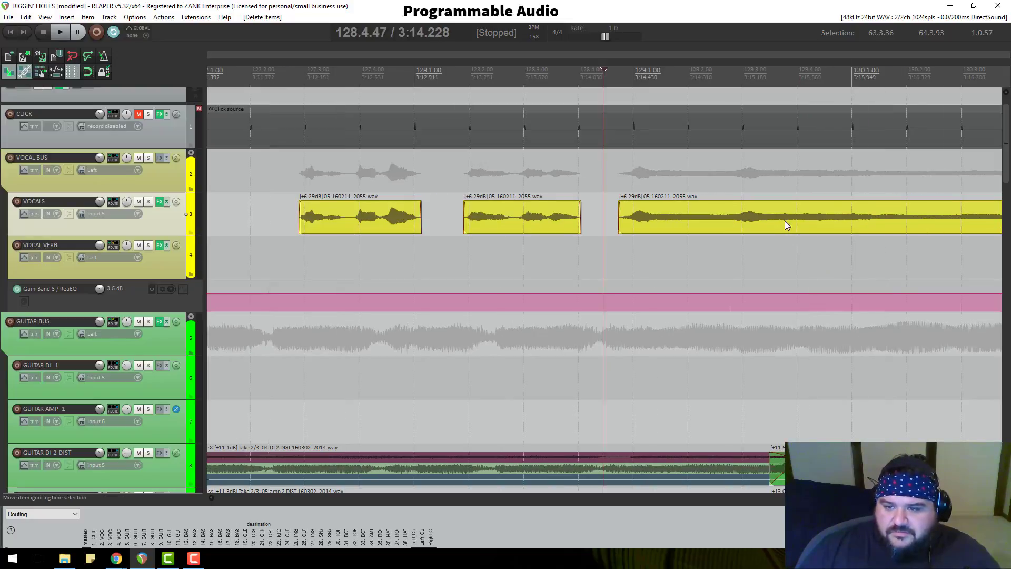
scroll(781, 213, down, 6)
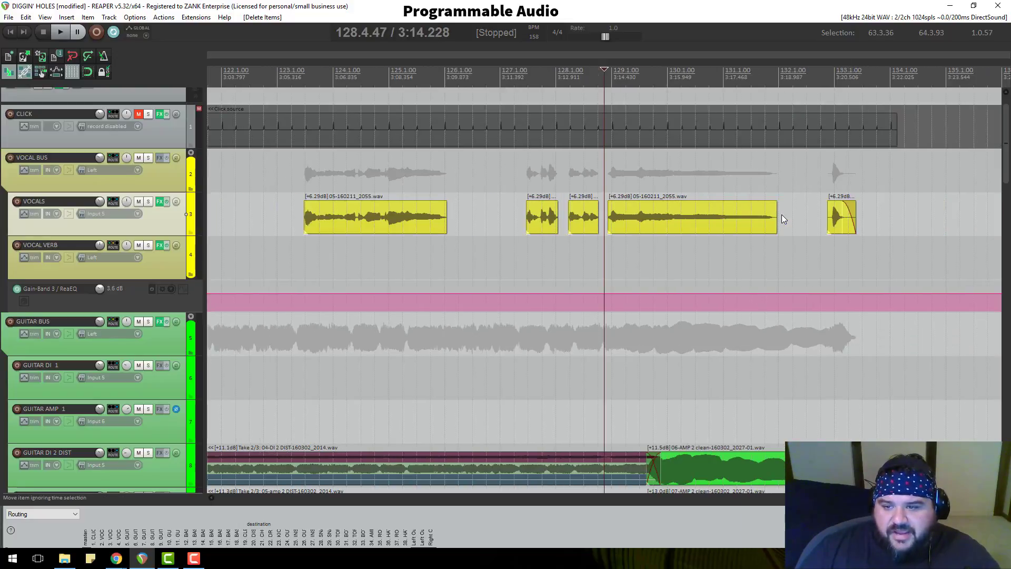
scroll(711, 194, down, 3)
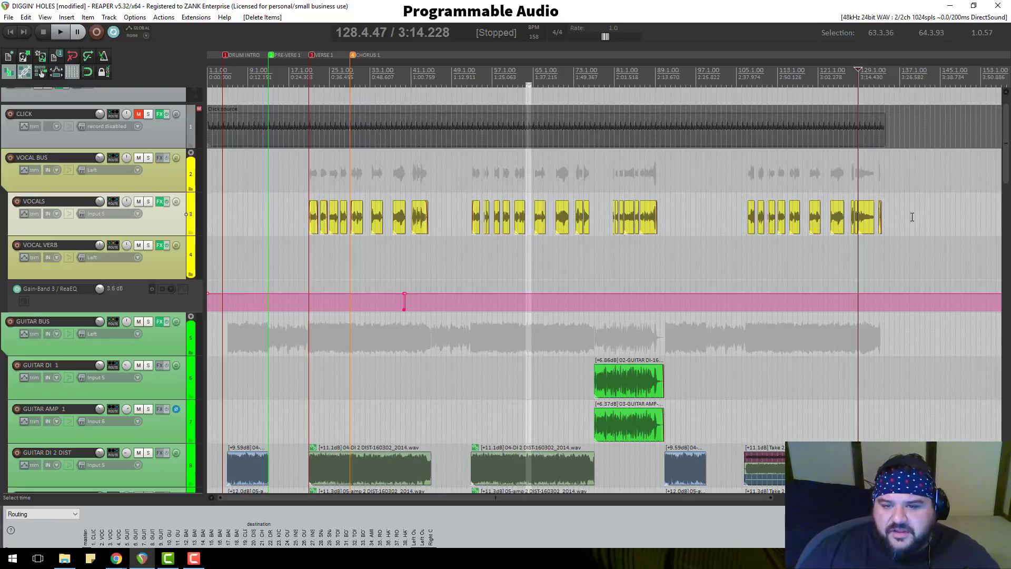
drag(920, 216, 297, 207)
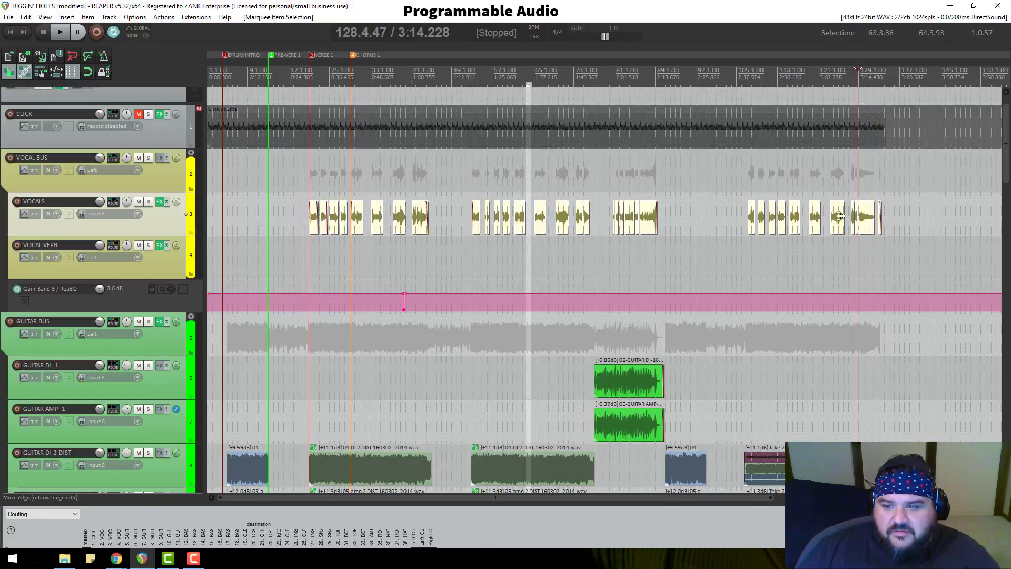
Make a time selection from 138.1.68 to 144.2.51 in the empty area after the song's end
drag(906, 215, 937, 210)
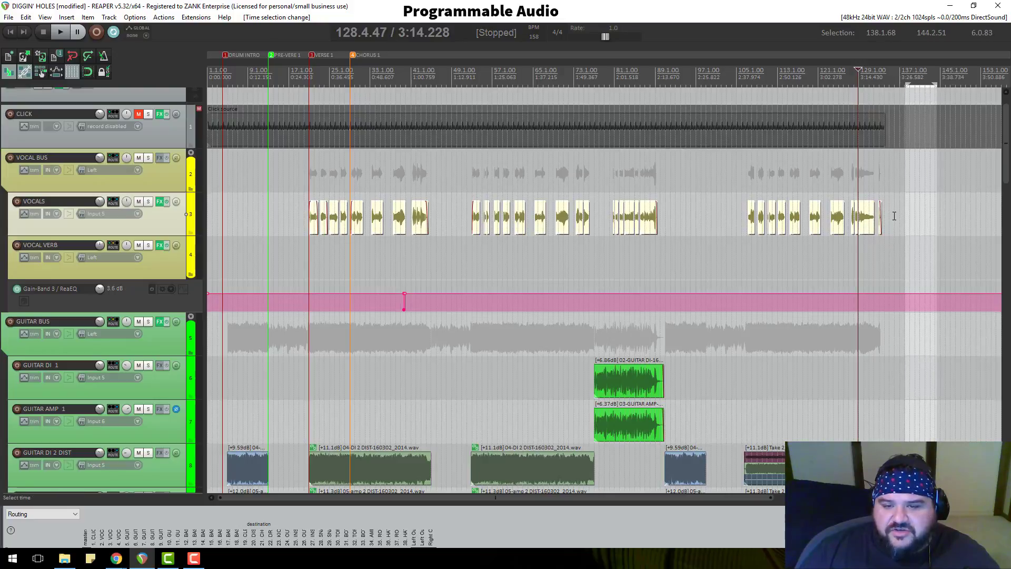
scroll(564, 224, down, 2)
scroll(563, 224, up, 3)
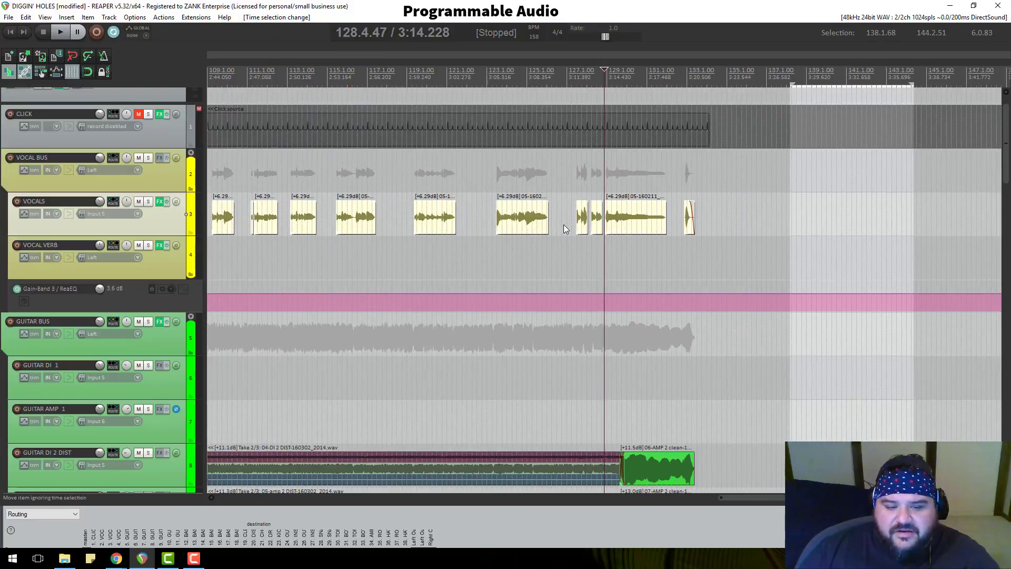
Glue all the selected items on the VOCALS track into a single item
scroll(563, 225, down, 3)
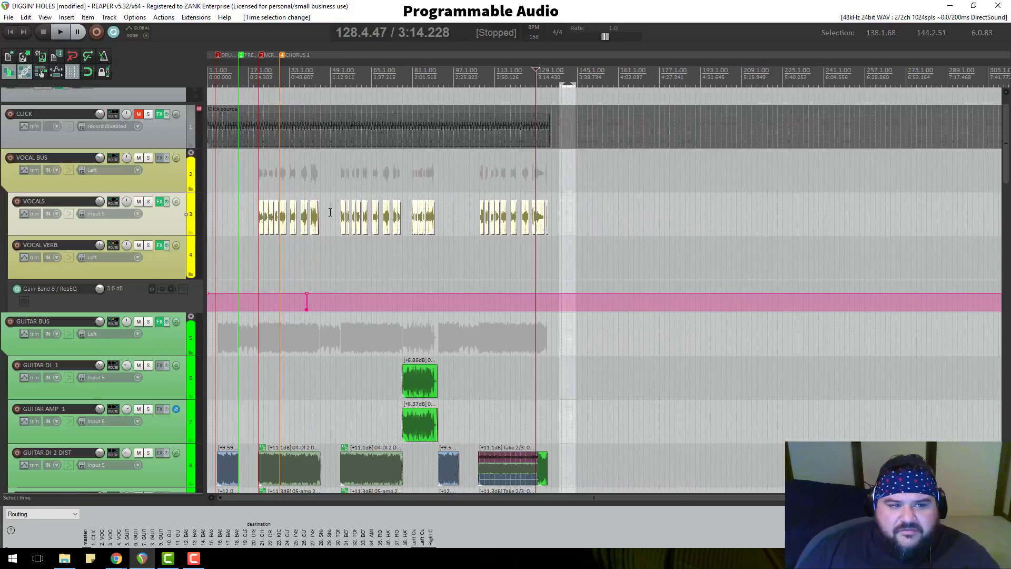
scroll(277, 215, up, 5)
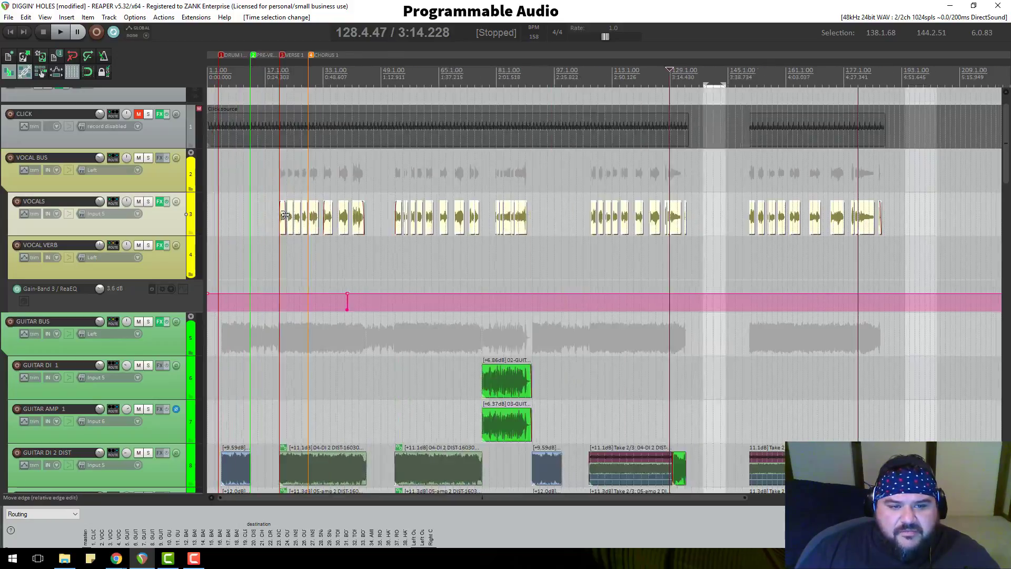
right_click(353, 220)
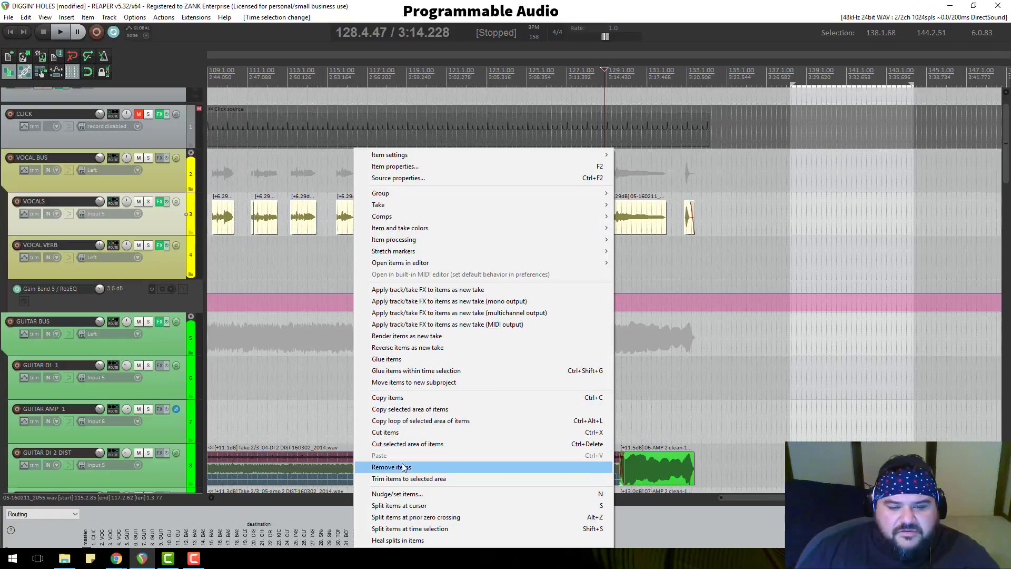
click(386, 359)
Examine the glued VOCALS item around the first verse and chorus, and play it briefly from 39.3.24
scroll(470, 239, down, 3)
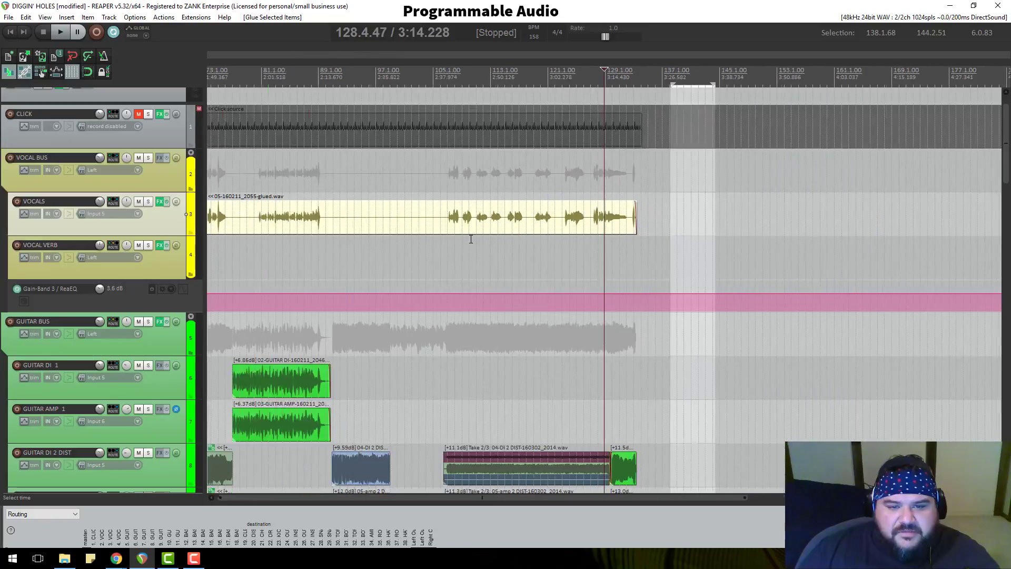
scroll(471, 239, down, 2)
click(421, 84)
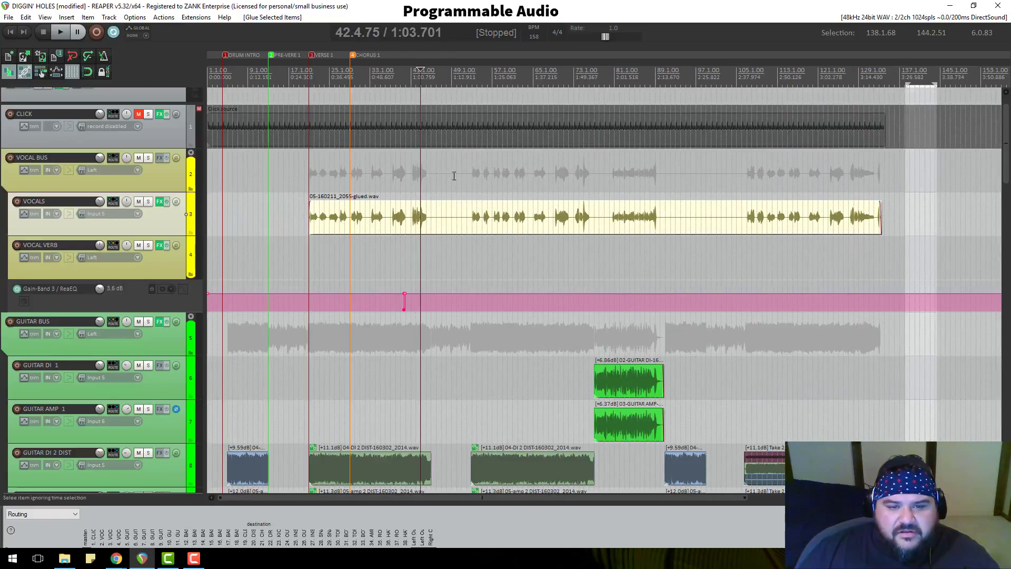
scroll(454, 264, up, 8)
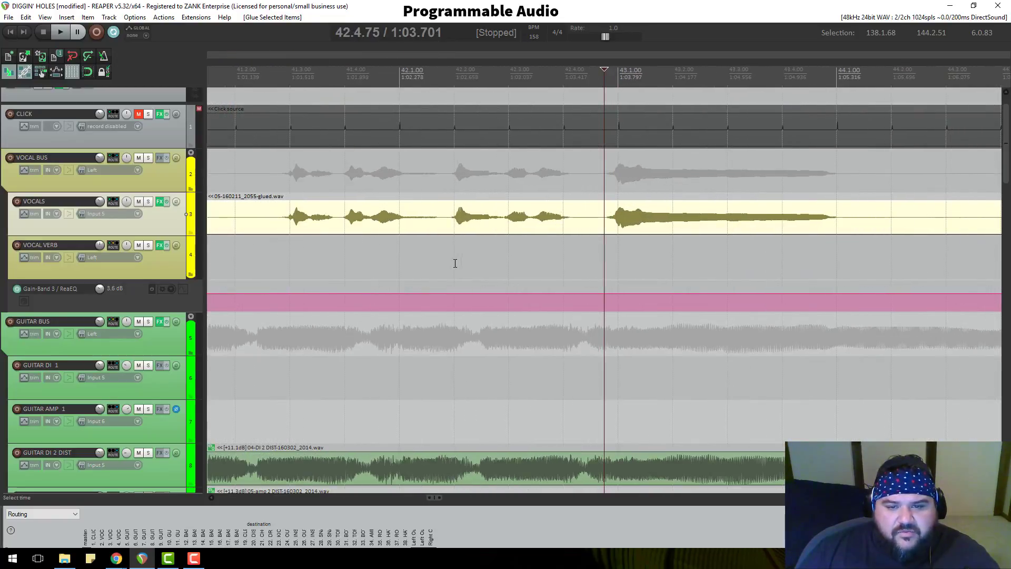
scroll(600, 223, down, 4)
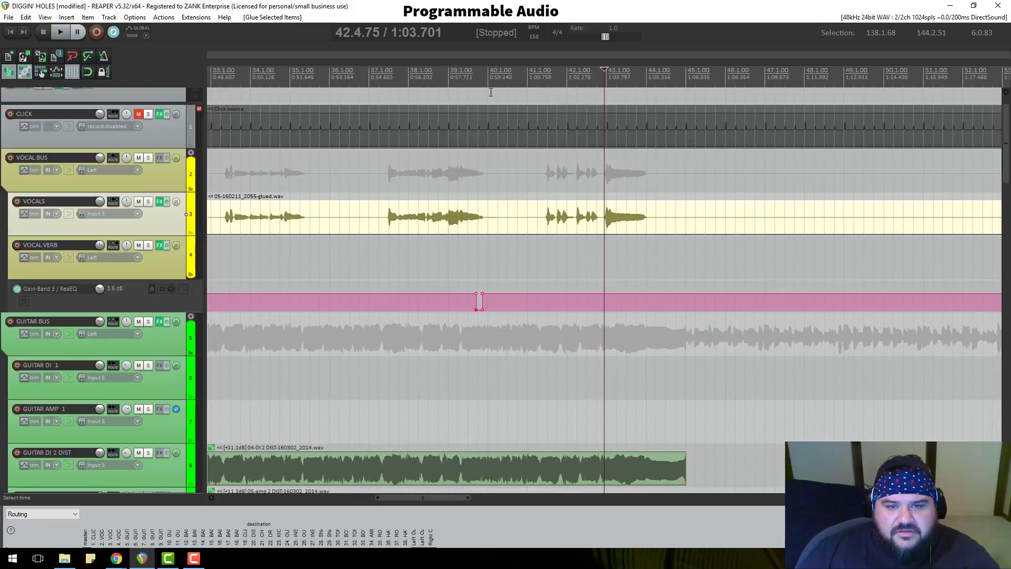
scroll(484, 189, down, 3)
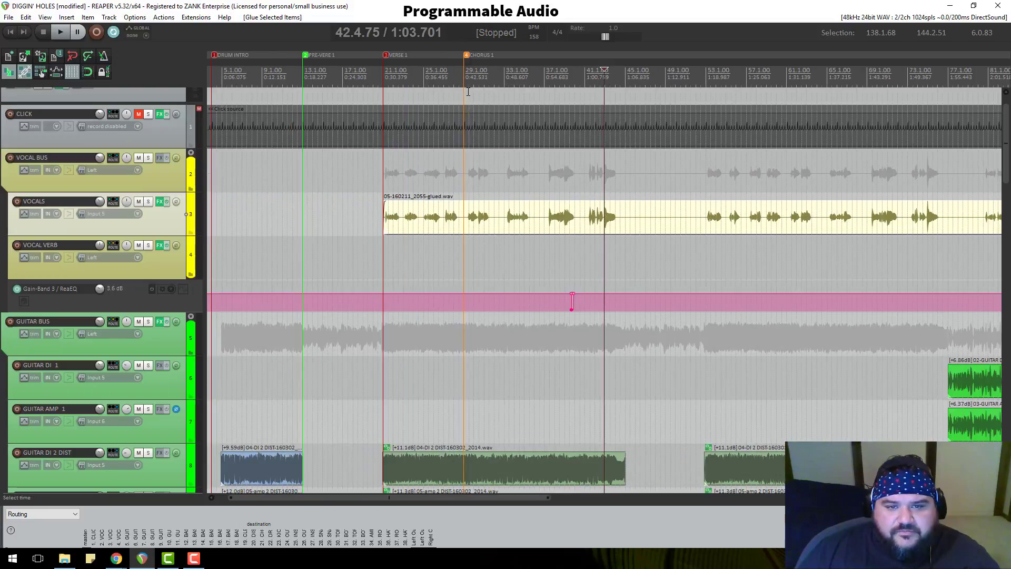
scroll(479, 298, up, 6)
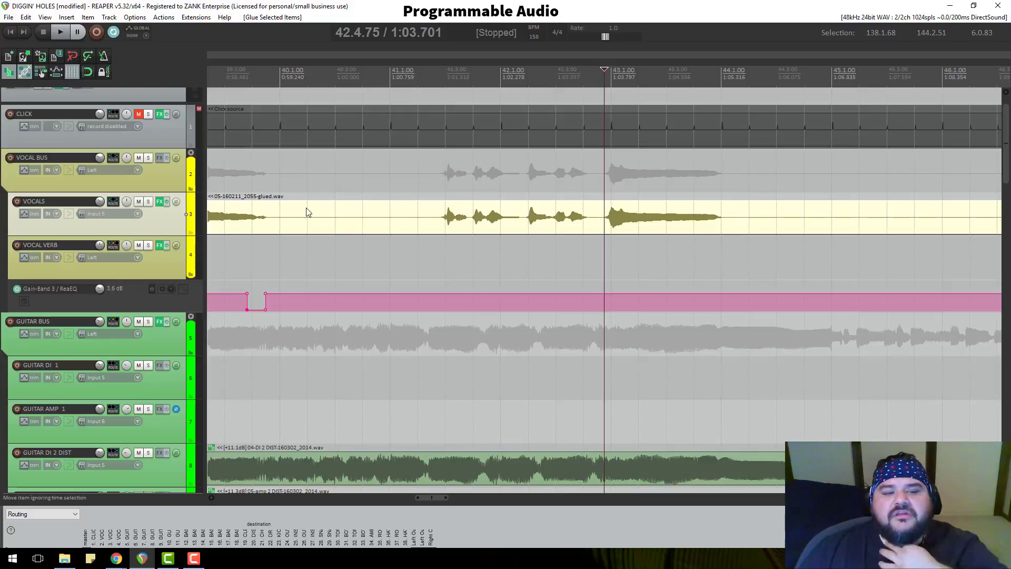
click(231, 82)
key(space)
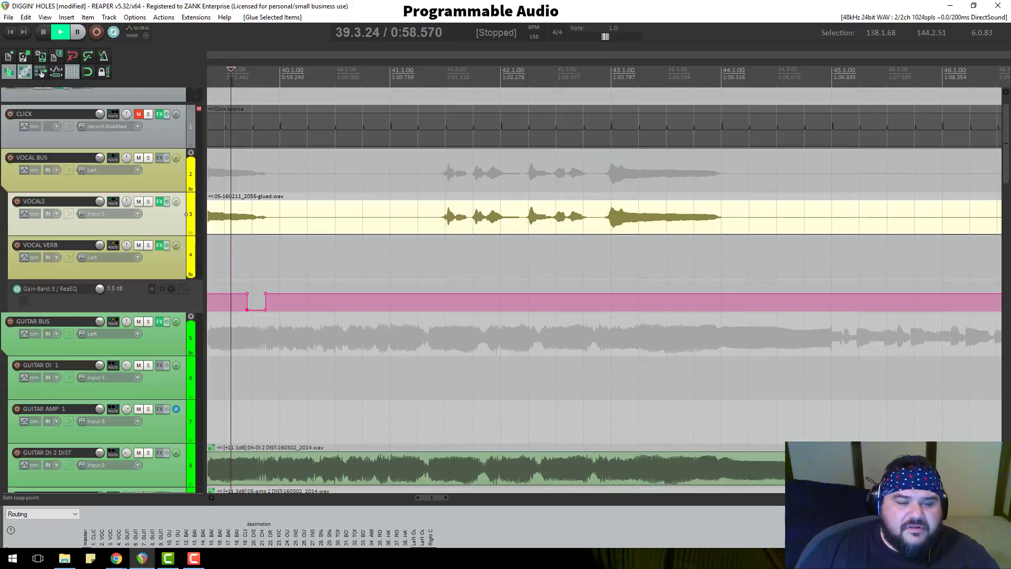
key(space)
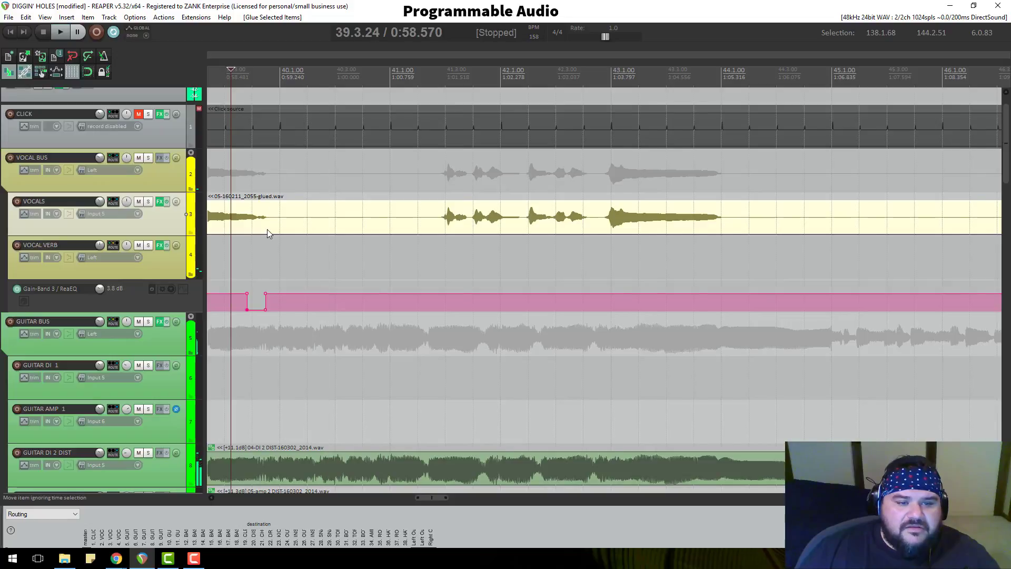
Place the edit cursor at 39.4.23, collapse the VOCAL BUS track's height and enlarge the VOCALS track to fill most of the arrangement
scroll(267, 229, down, 3)
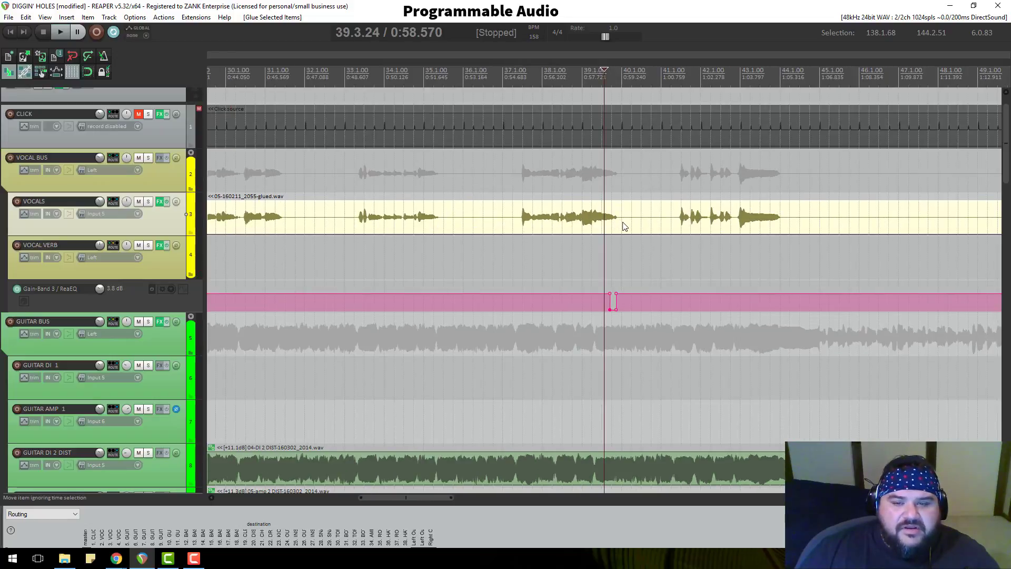
click(614, 83)
scroll(598, 230, up, 5)
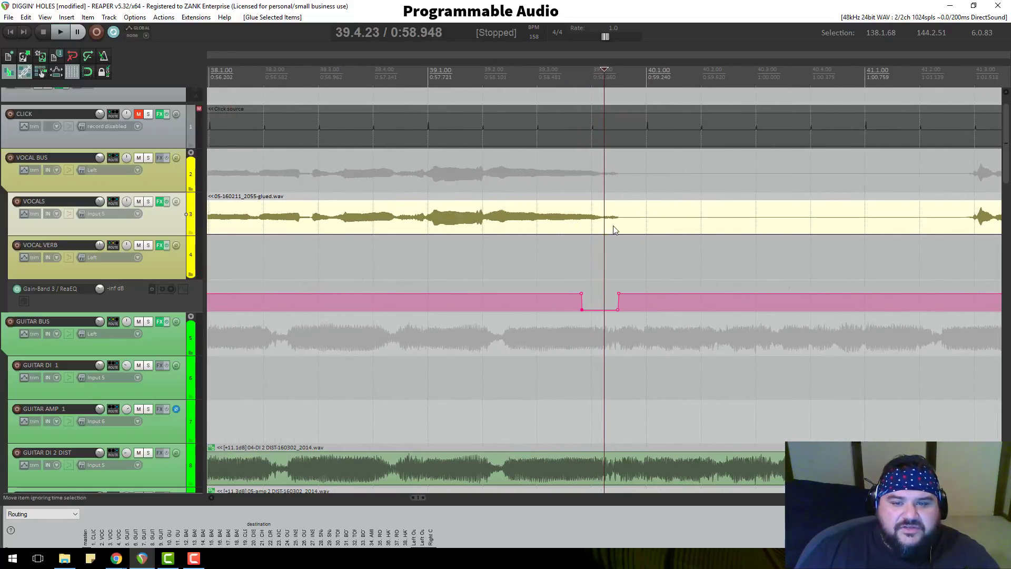
drag(179, 190, 179, 142)
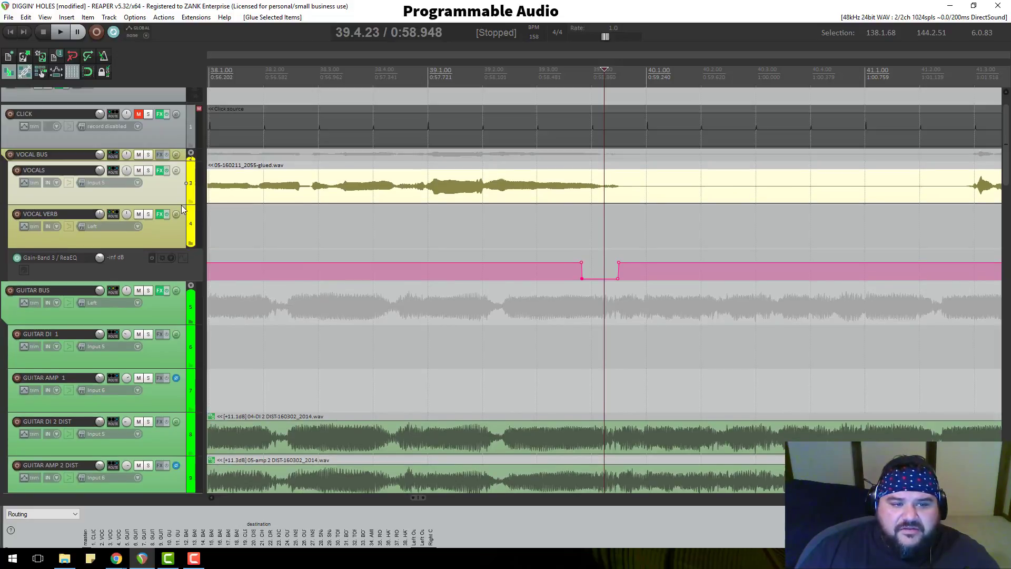
drag(181, 204, 181, 464)
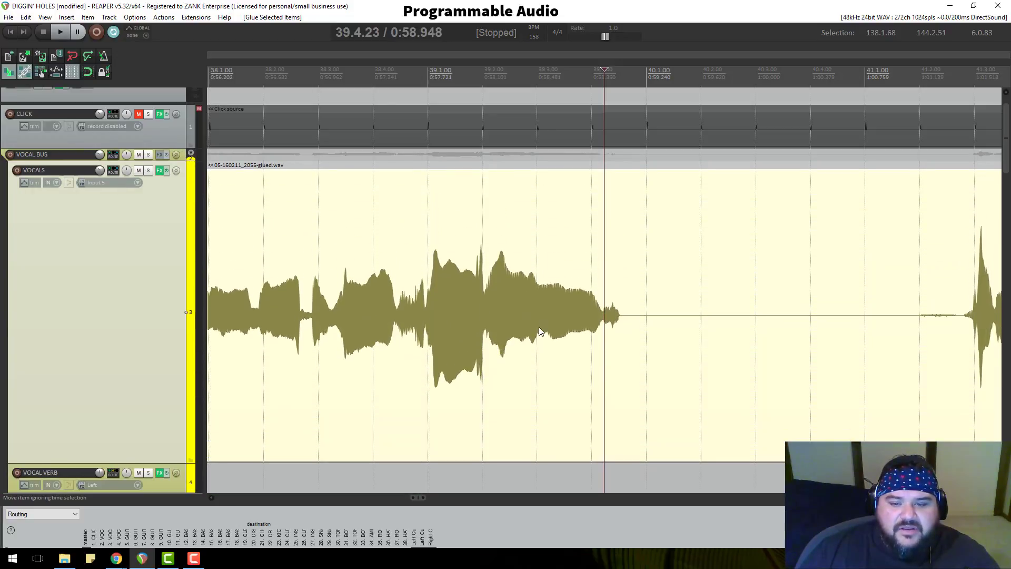
Undo the gluing of the VOCALS items
scroll(579, 221, down, 8)
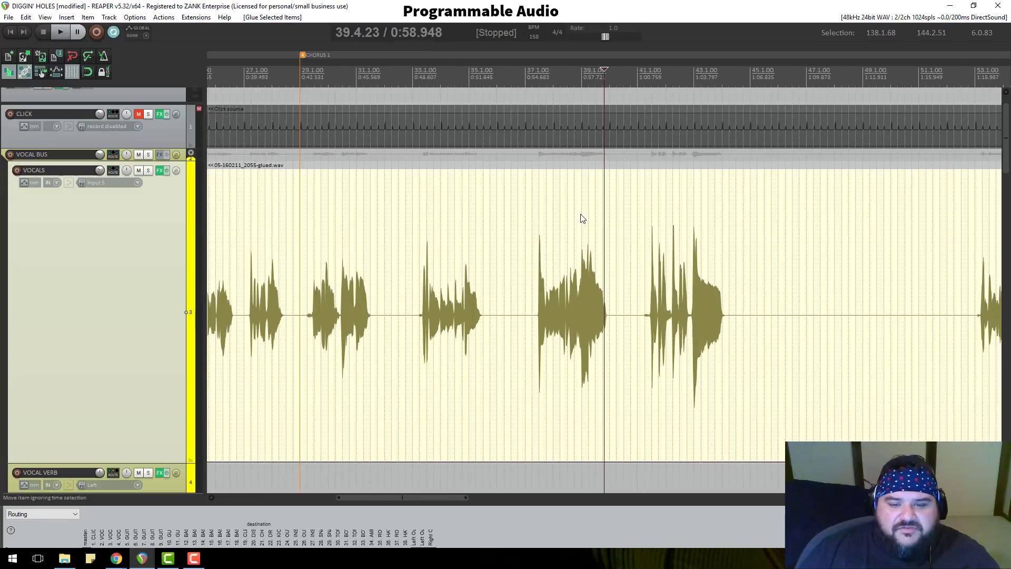
scroll(516, 223, down, 4)
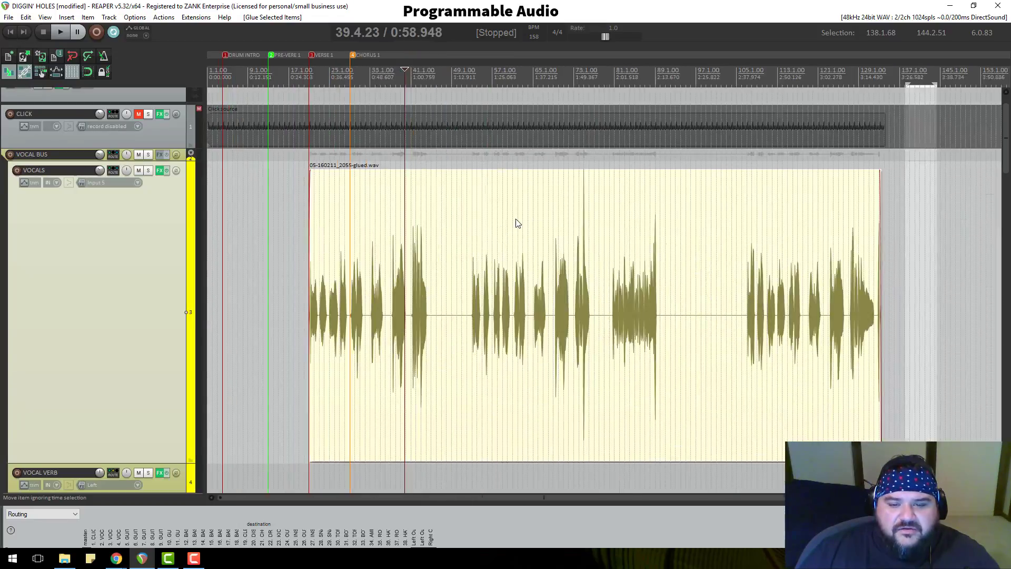
scroll(517, 223, up, 6)
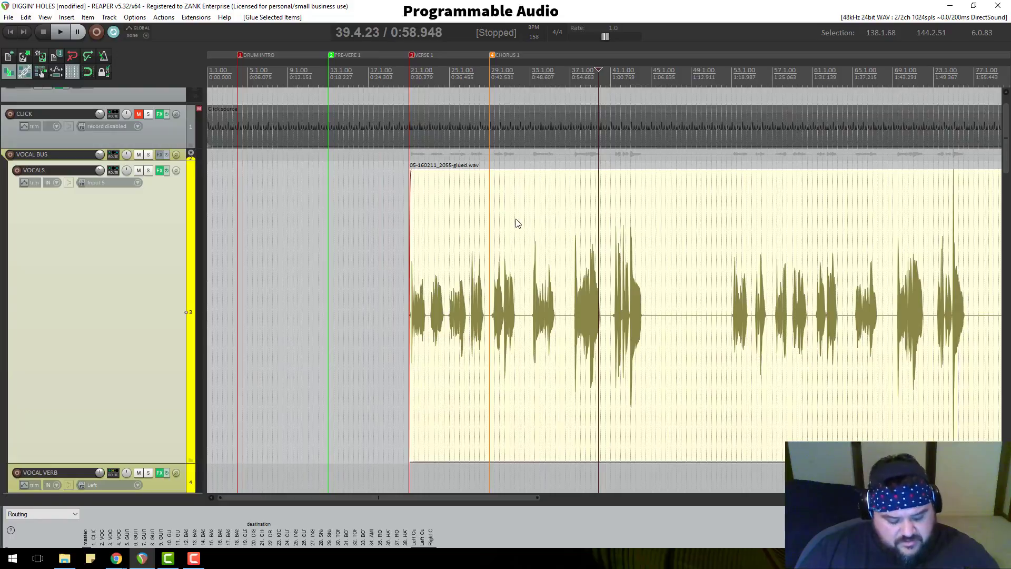
key(ctrl+z)
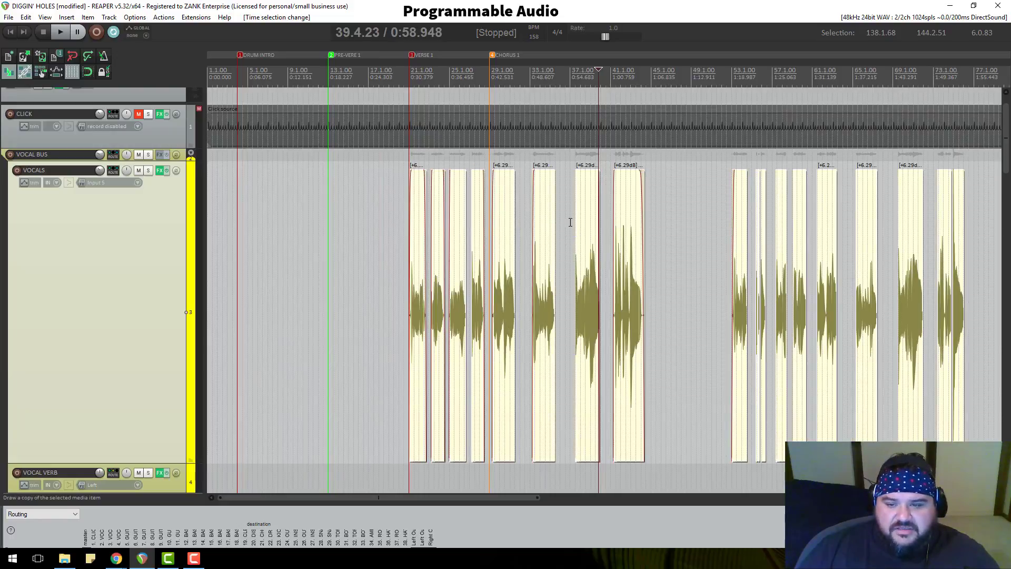
Extend the ends of all the selected VOCALS items slightly, using the end of the item that finishes just after 128.1.00
scroll(632, 240, down, 3)
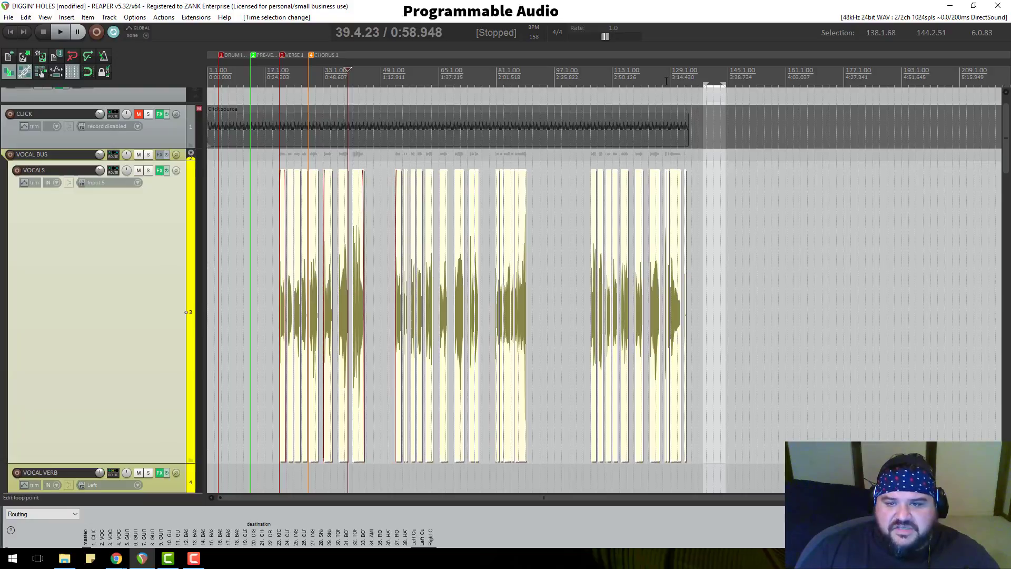
click(665, 298)
scroll(666, 299, up, 10)
scroll(665, 298, up, 4)
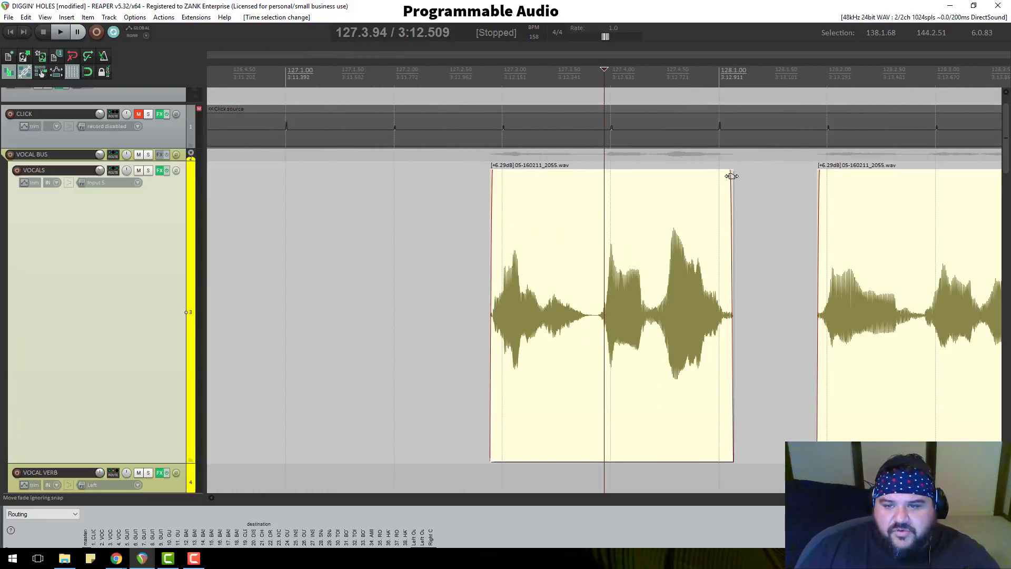
scroll(732, 316, up, 6)
scroll(725, 330, down, 3)
scroll(725, 331, down, 2)
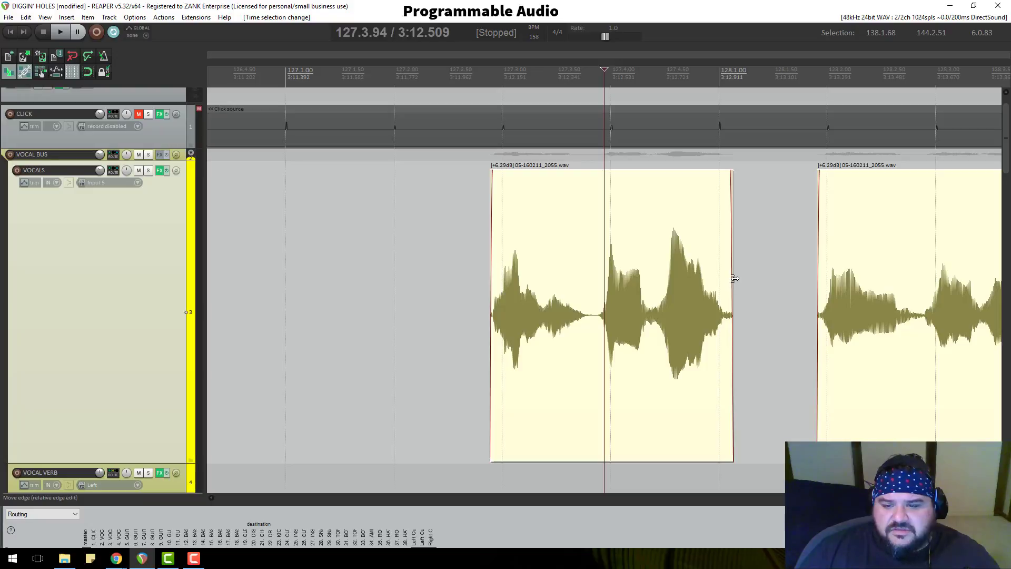
mouse_move(733, 278)
mouse_down()
mouse_move(802, 272)
mouse_move(737, 293)
mouse_up()
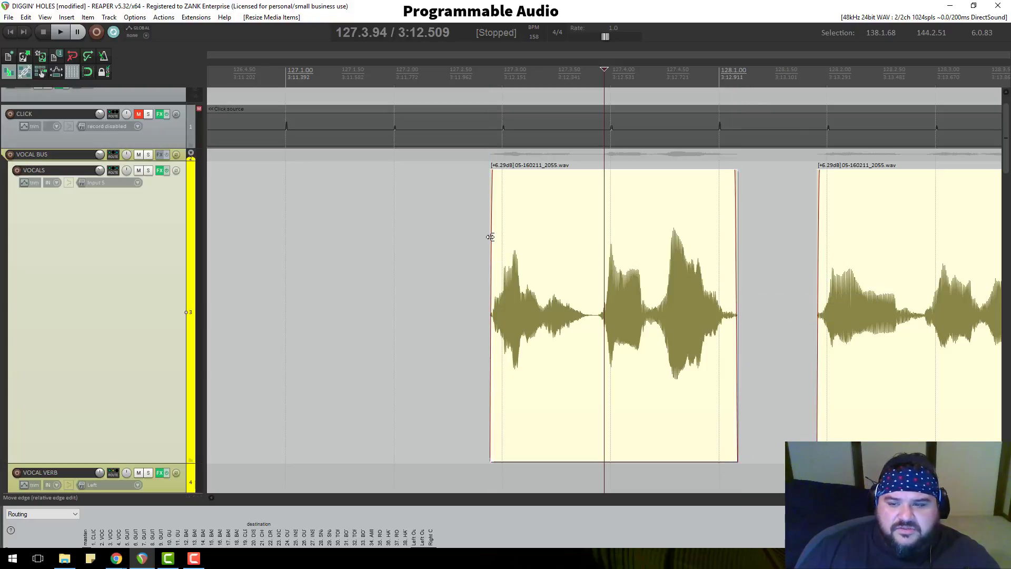
Try extending the starts of all the selected VOCALS items together, pulling one back to about 127.2.00, and undo it
scroll(415, 254, down, 2)
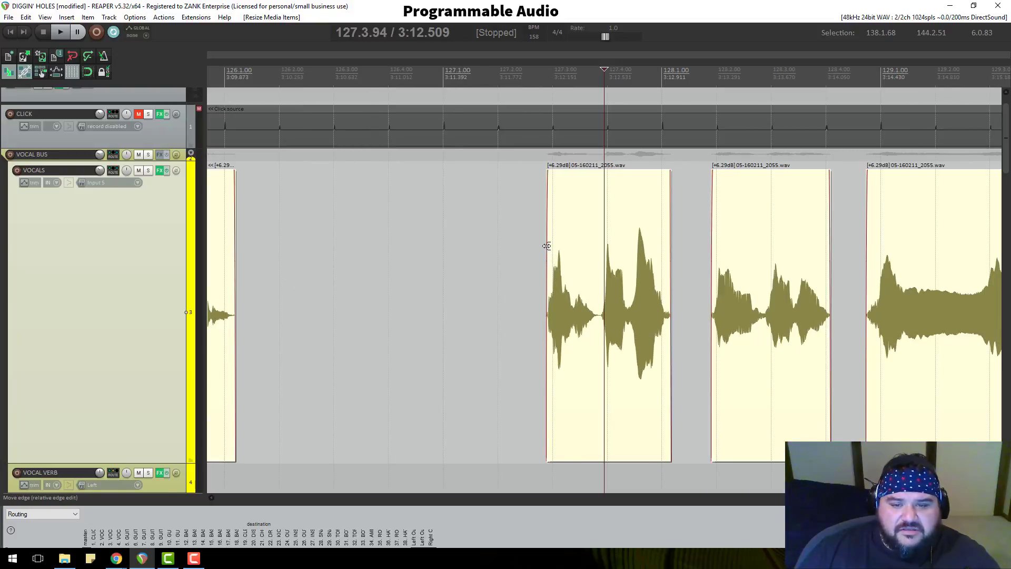
drag(547, 246, 499, 257)
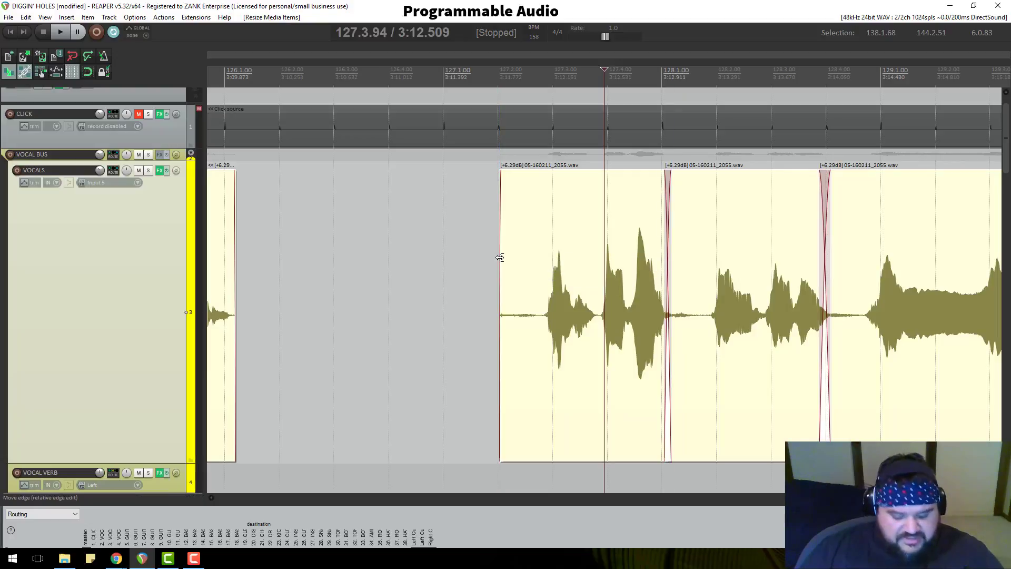
key(ctrl+z)
Select only the VOCALS item that starts just before 127.3.00 and extend its start back to about 126.2.00
click(577, 234)
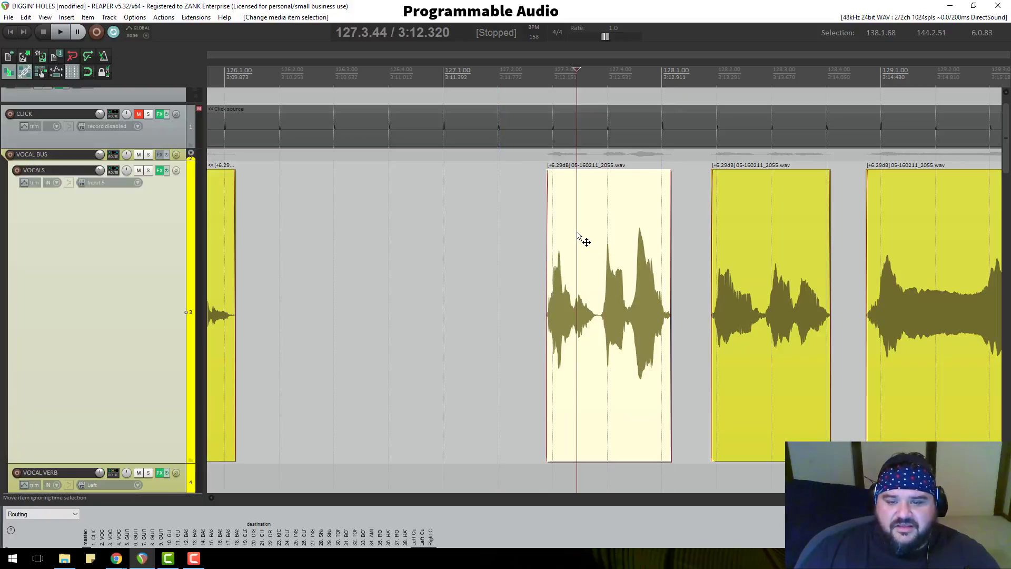
drag(547, 234, 542, 266)
scroll(543, 266, down, 10)
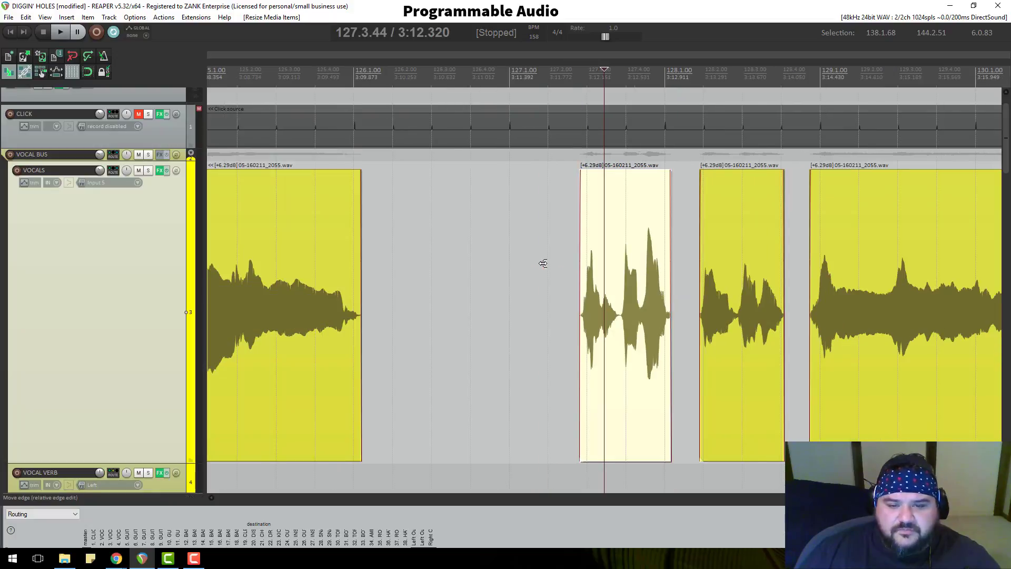
scroll(494, 278, up, 4)
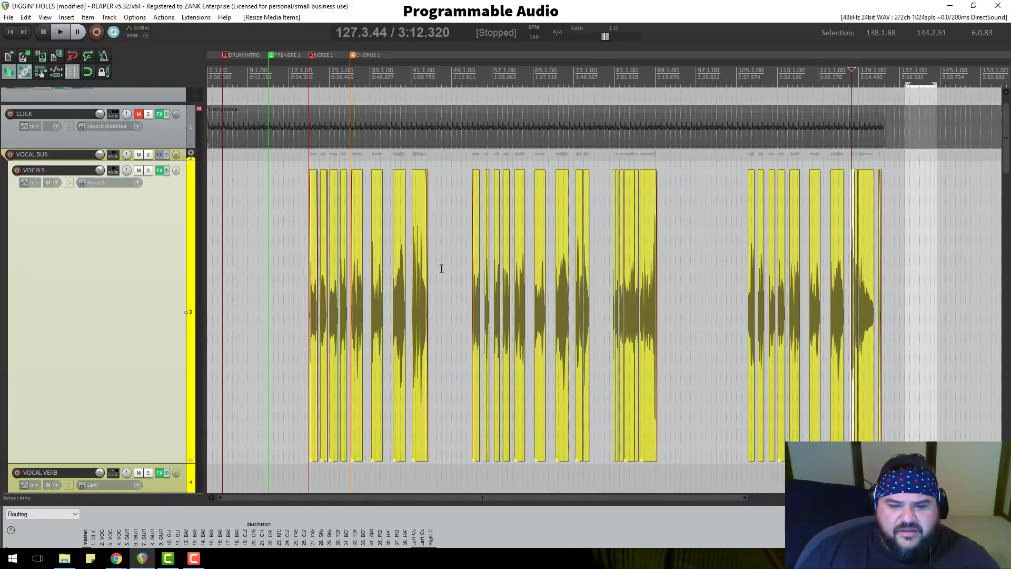
scroll(481, 253, up, 7)
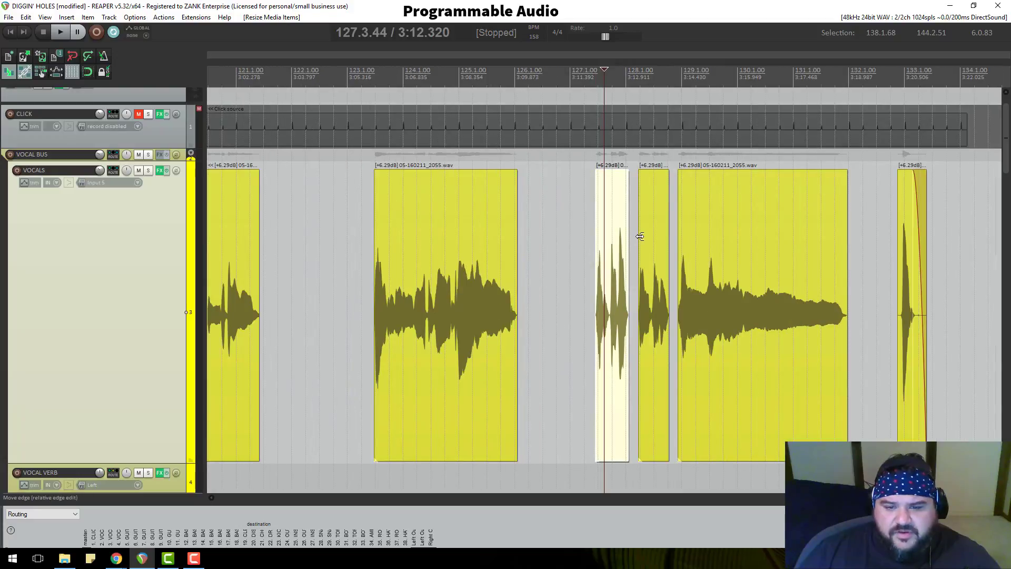
drag(595, 248, 528, 261)
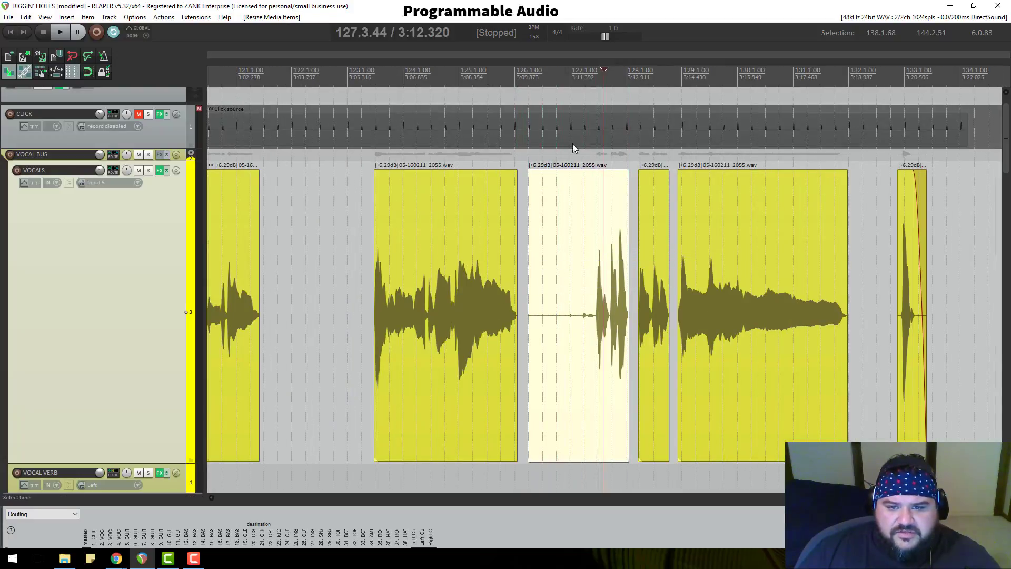
Split the lengthened VOCALS item in the silence before its phrase near 127.3.00, and delete the silent lead-in
click(567, 88)
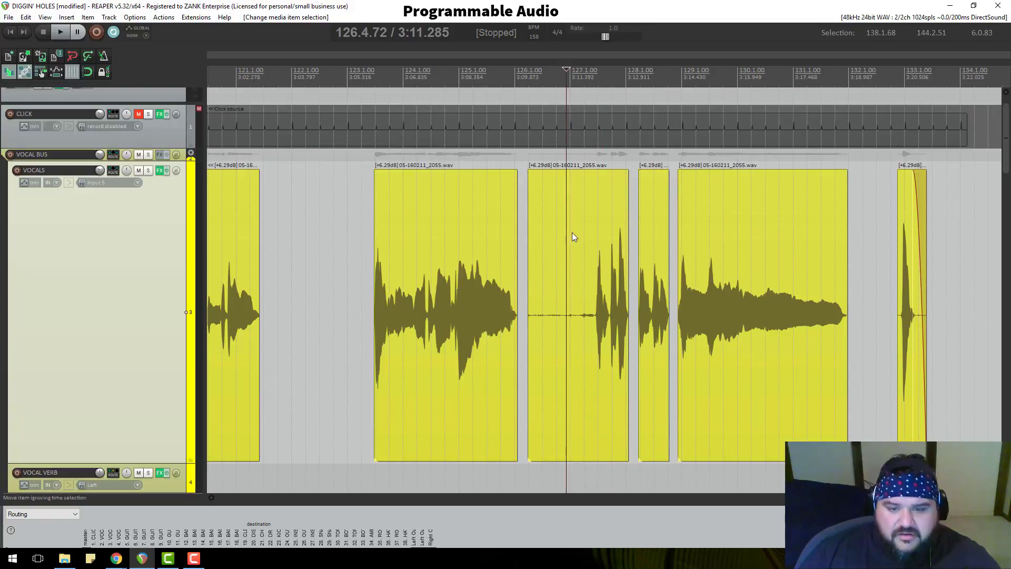
click(569, 281)
key(s)
mouse_move(571, 283)
mouse_down()
mouse_move(590, 276)
mouse_move(552, 284)
mouse_up()
click(551, 285)
key(Delete)
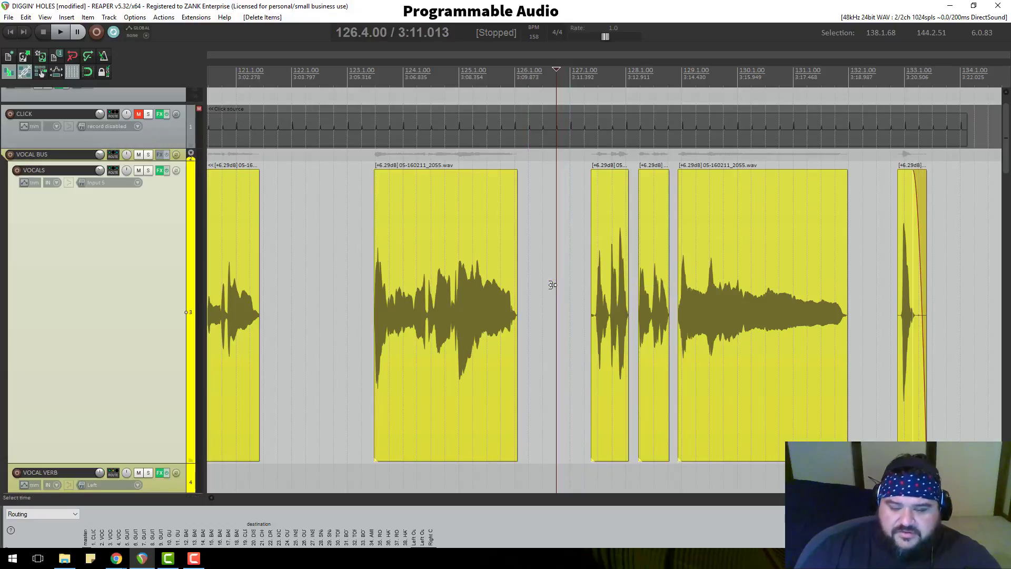
Extend the start of the trimmed VOCALS item back to about 127.1.50, and play the ending from 127.1.49
drag(592, 222, 577, 223)
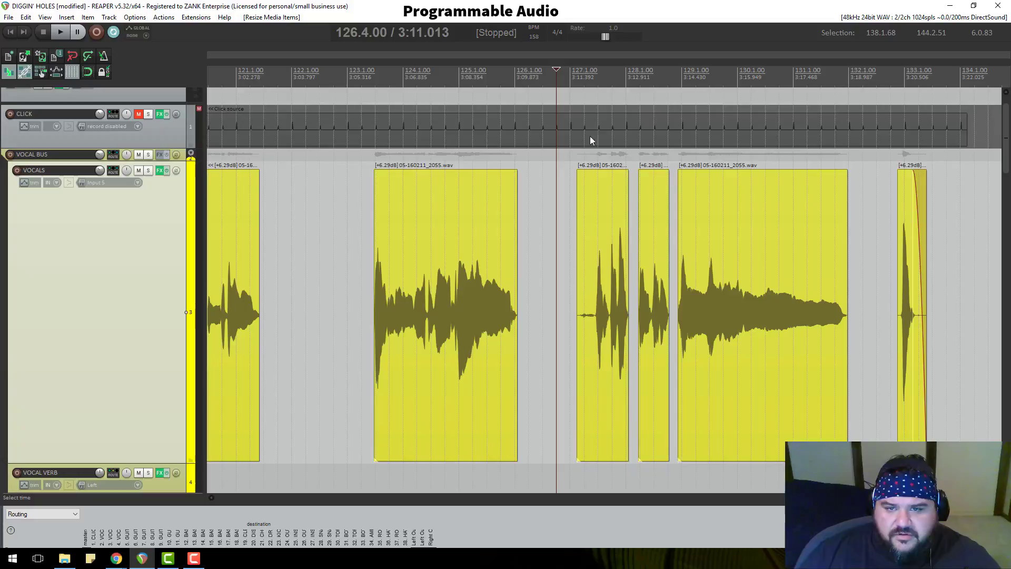
click(578, 91)
key(space)
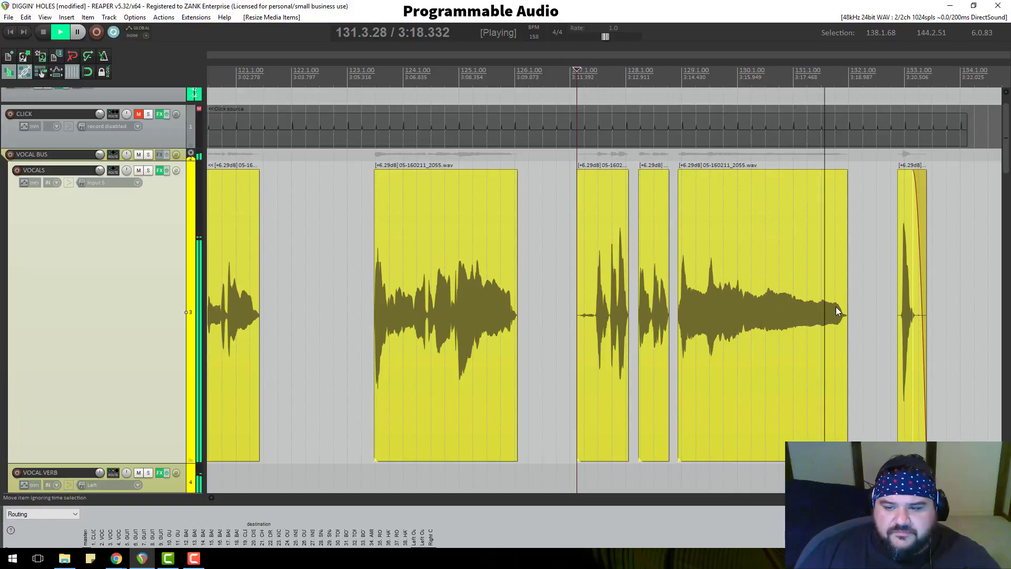
key(space)
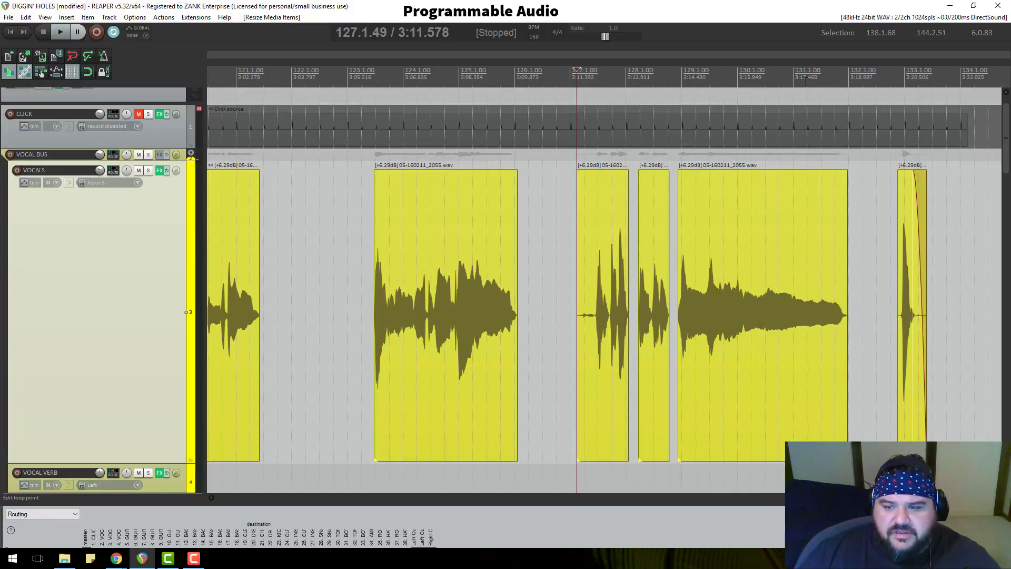
Solo the VOCALS track and play the tail of its long sustained phrase from 130.4.54
click(805, 79)
click(150, 172)
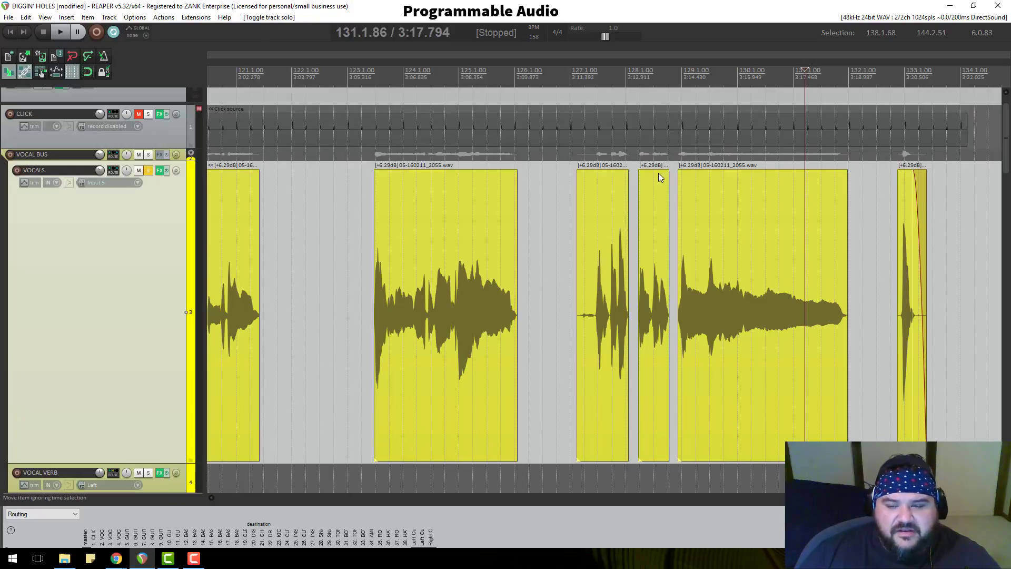
click(787, 81)
scroll(758, 273, up, 4)
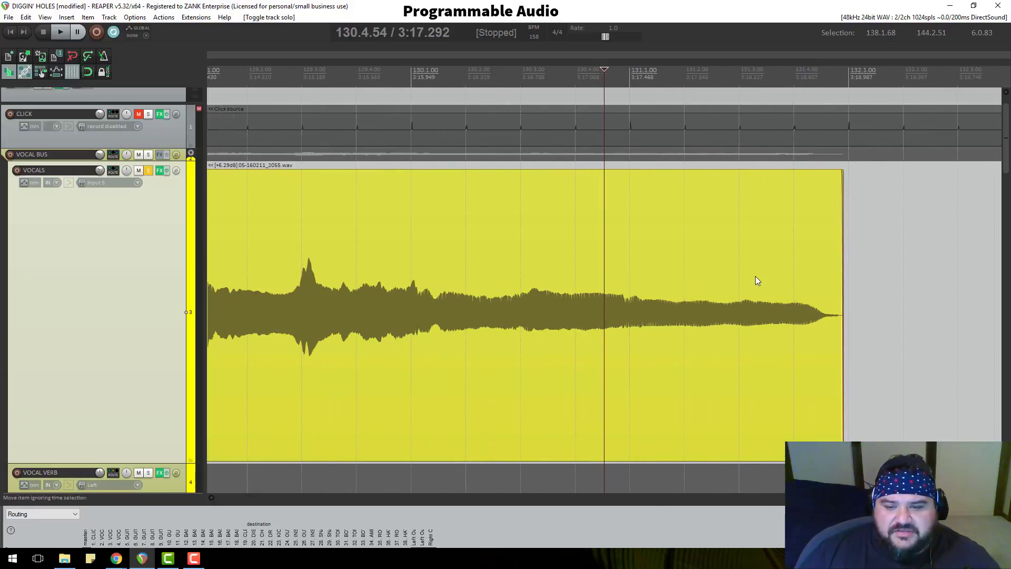
scroll(755, 276, down, 1)
scroll(747, 283, down, 1)
scroll(747, 283, up, 1)
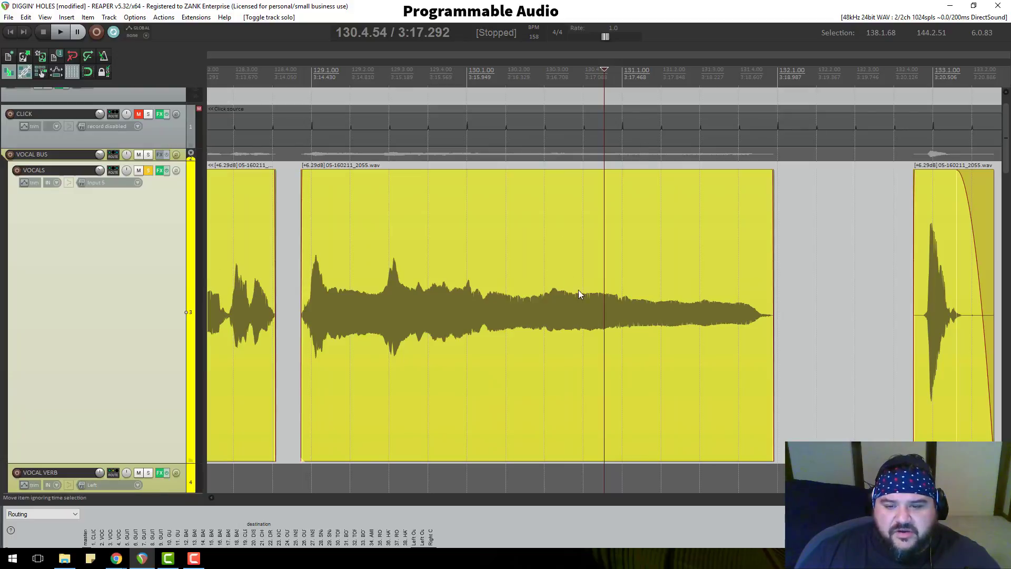
key(space)
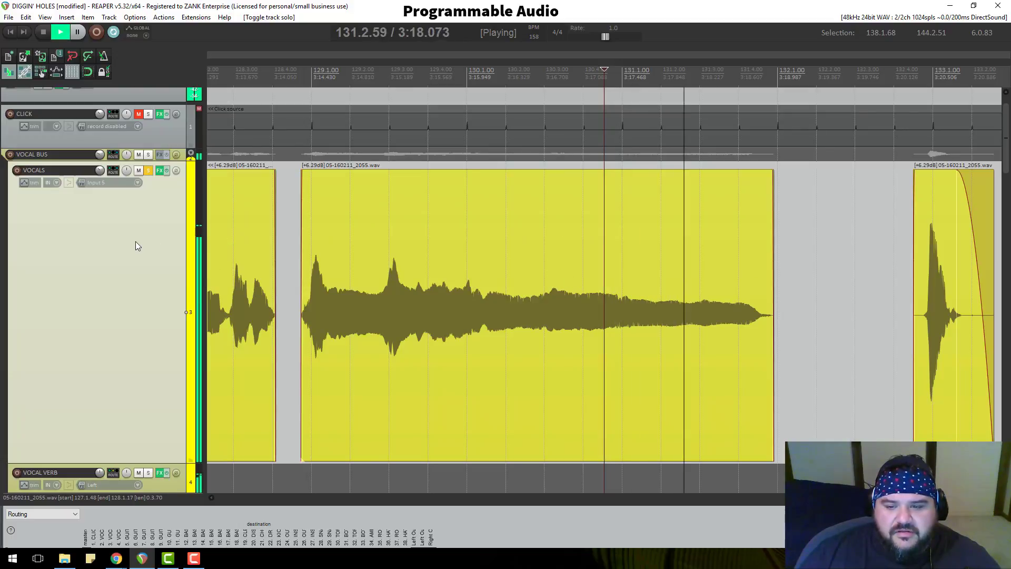
key(space)
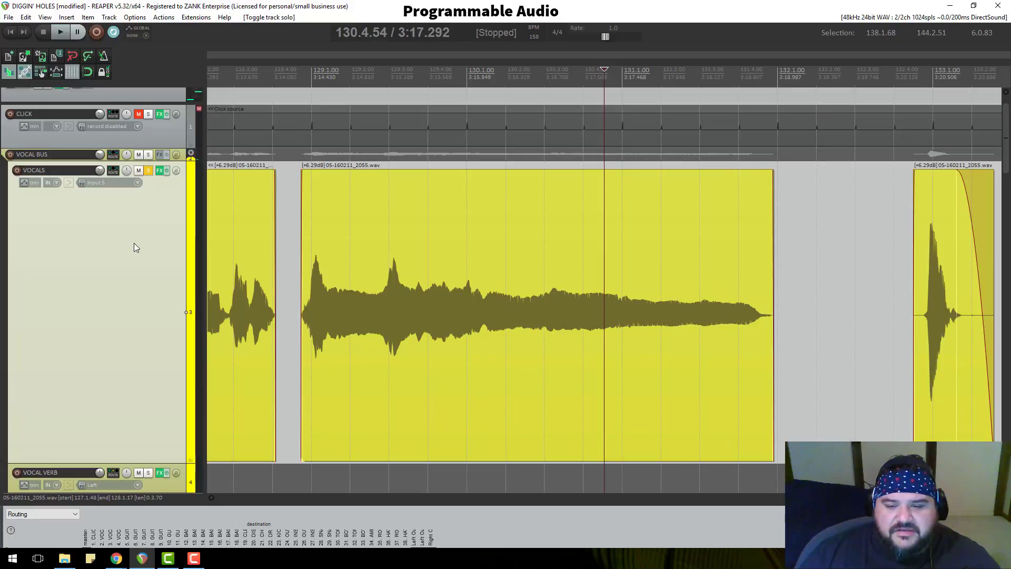
Play the sustained VOCALS phrase from 130.1.82 through its end into the following gap
scroll(134, 242, down, 1)
click(497, 80)
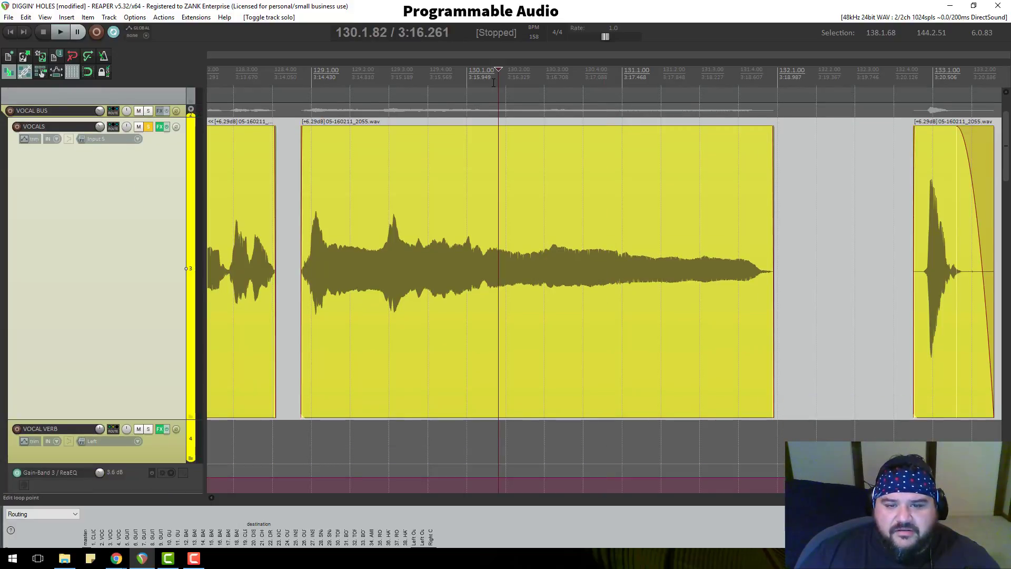
key(space)
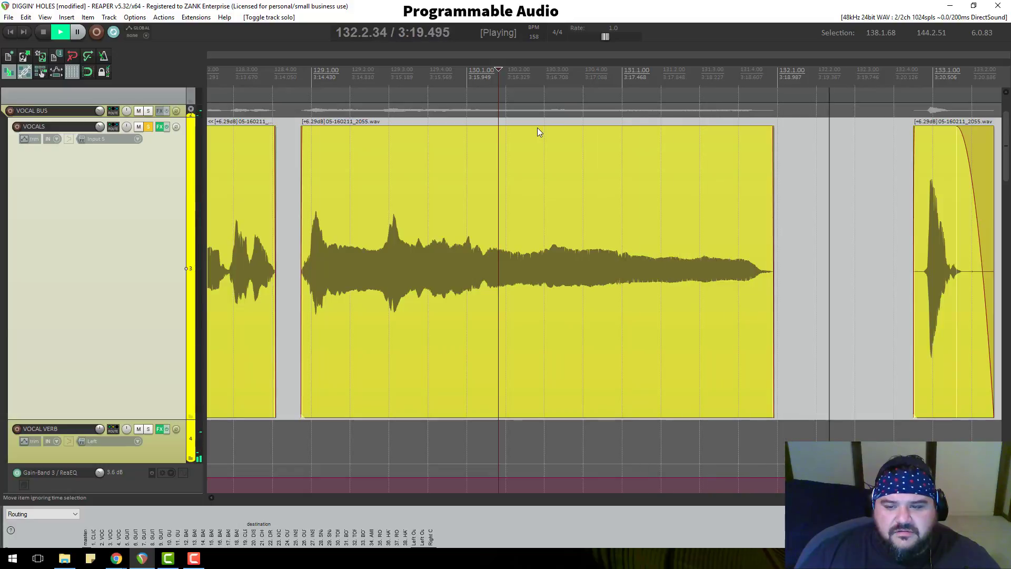
key(space)
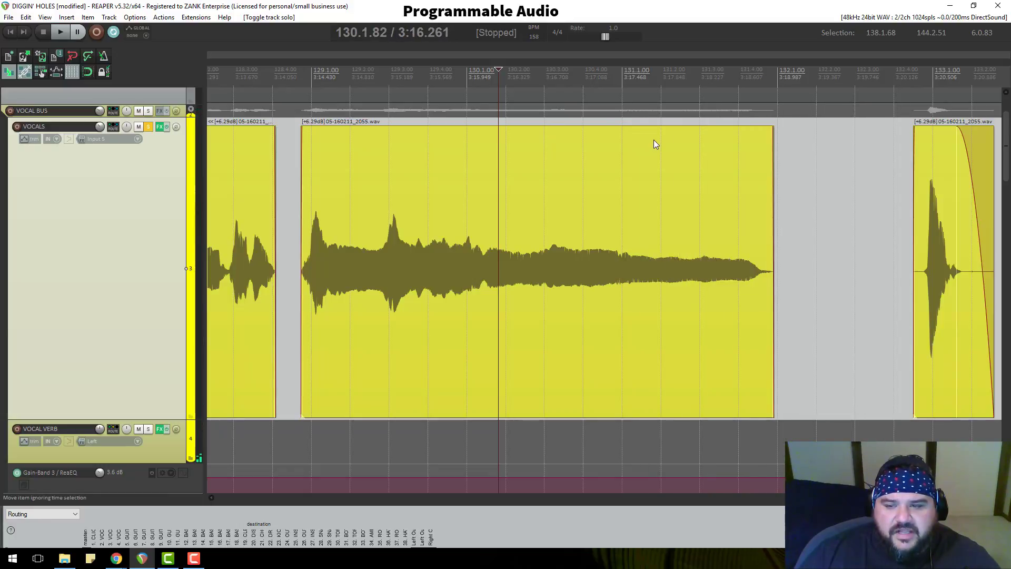
Zoom out to examine the cleaned VOCALS items across the whole song alongside the neighbouring tracks at reduced height
scroll(653, 143, down, 10)
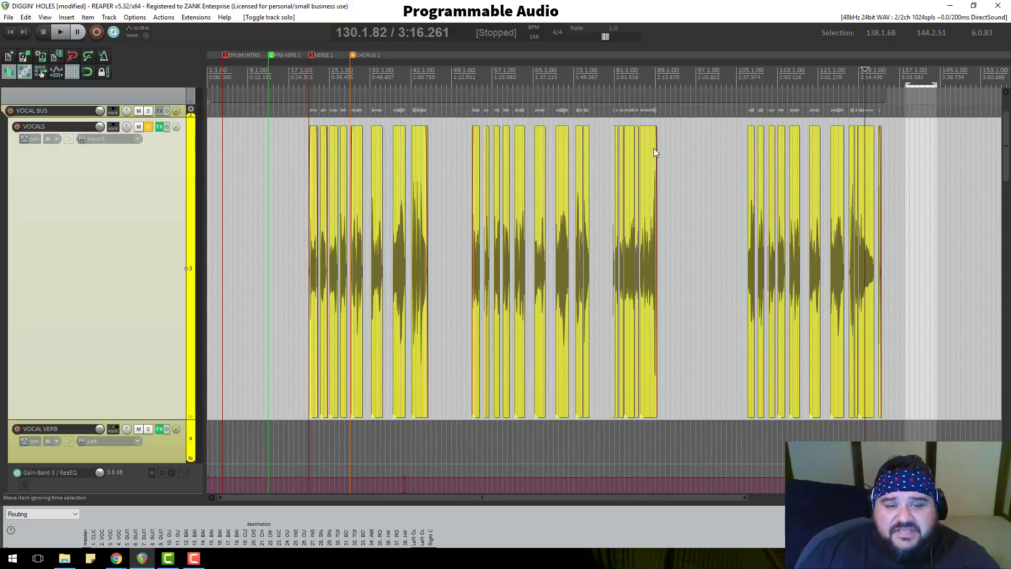
scroll(653, 148, down, 1)
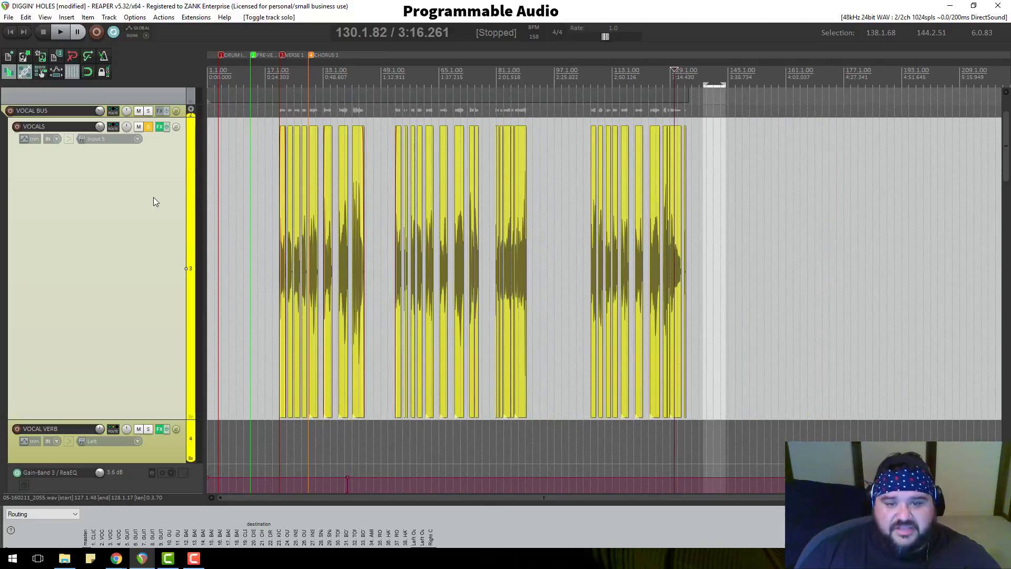
scroll(155, 201, down, 8)
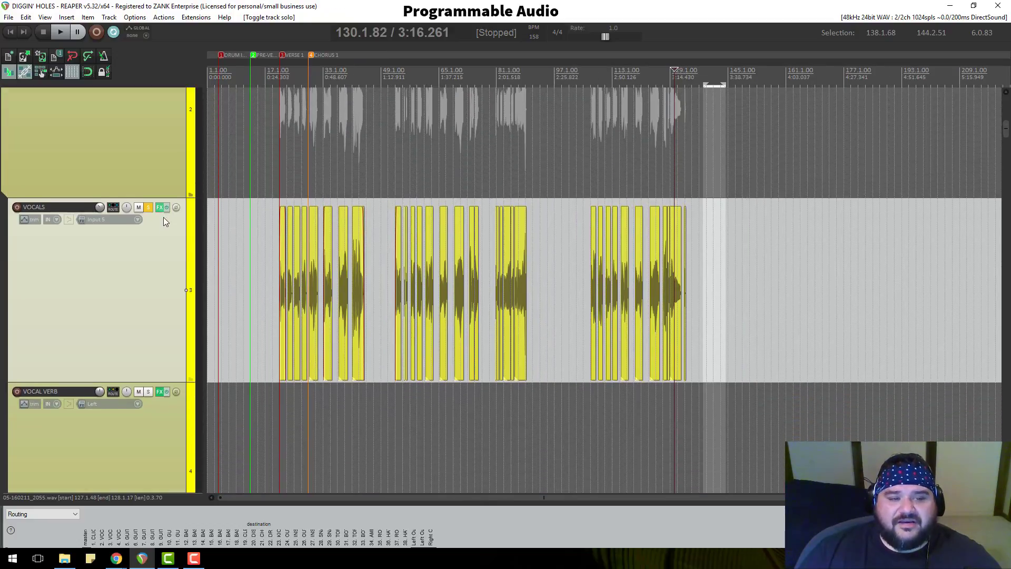
scroll(164, 237, down, 6)
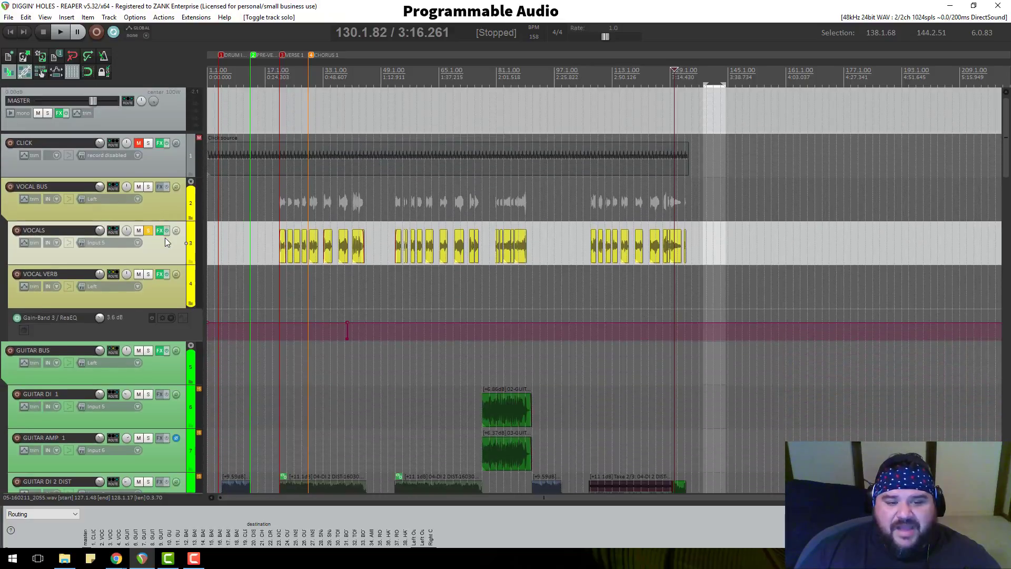